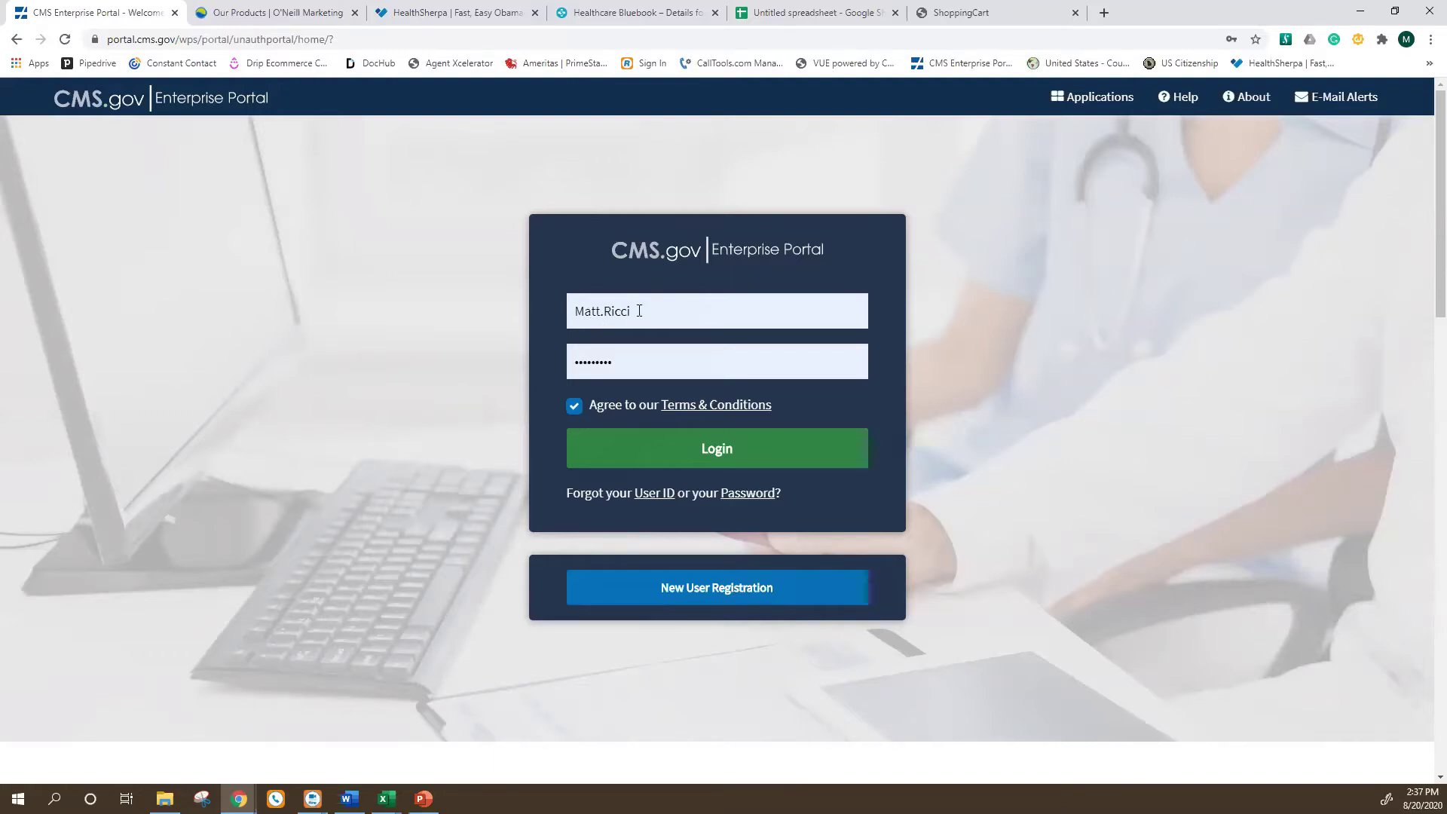
Leave the filled CMS Enterprise Portal login and switch to O'Neill Marketing's Our Products tab.
{"action": "left_click", "coordinate": [647, 314]}
{"action": "left_click", "coordinate": [766, 226]}
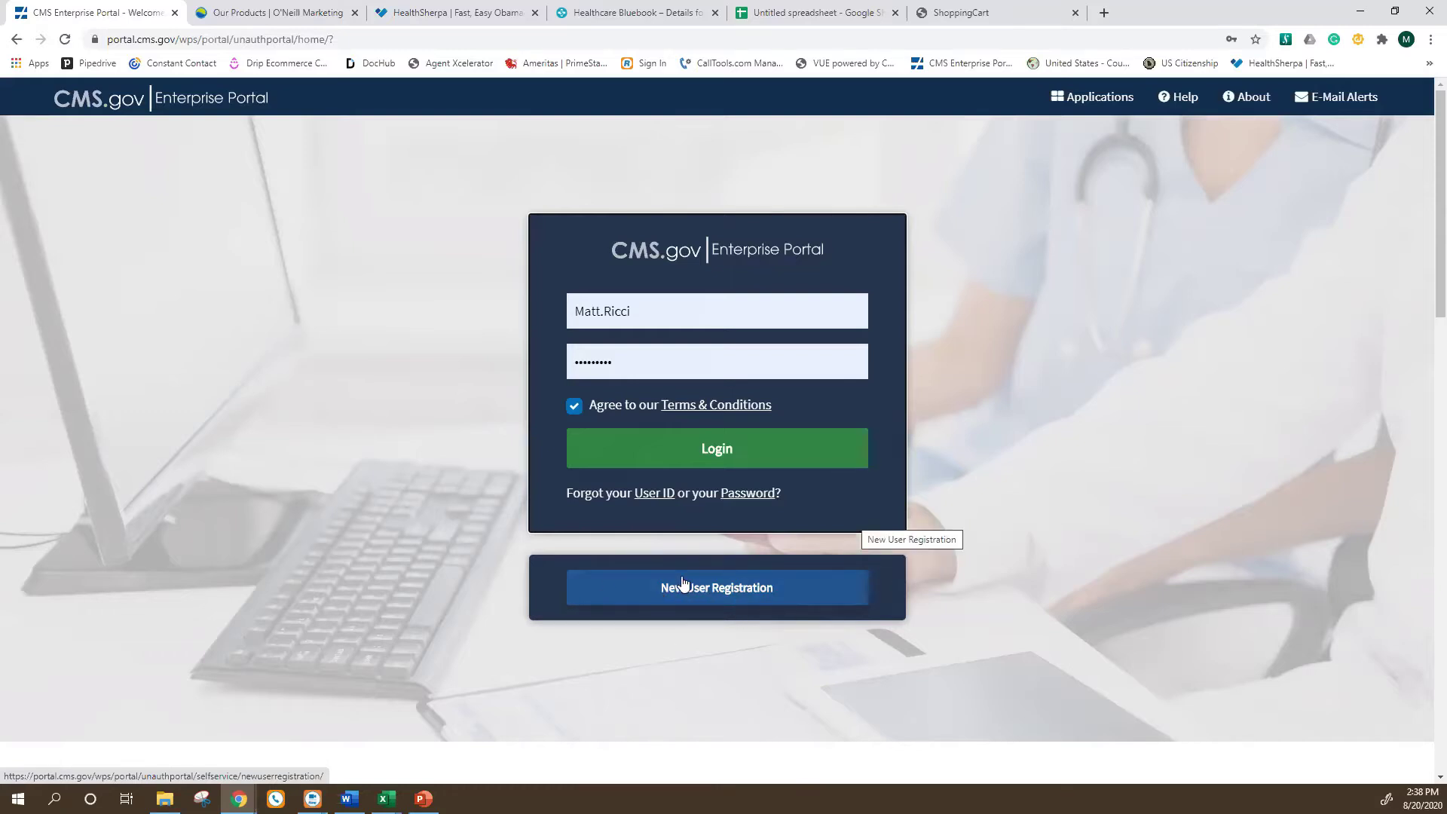
{"action": "left_click", "coordinate": [265, 6]}
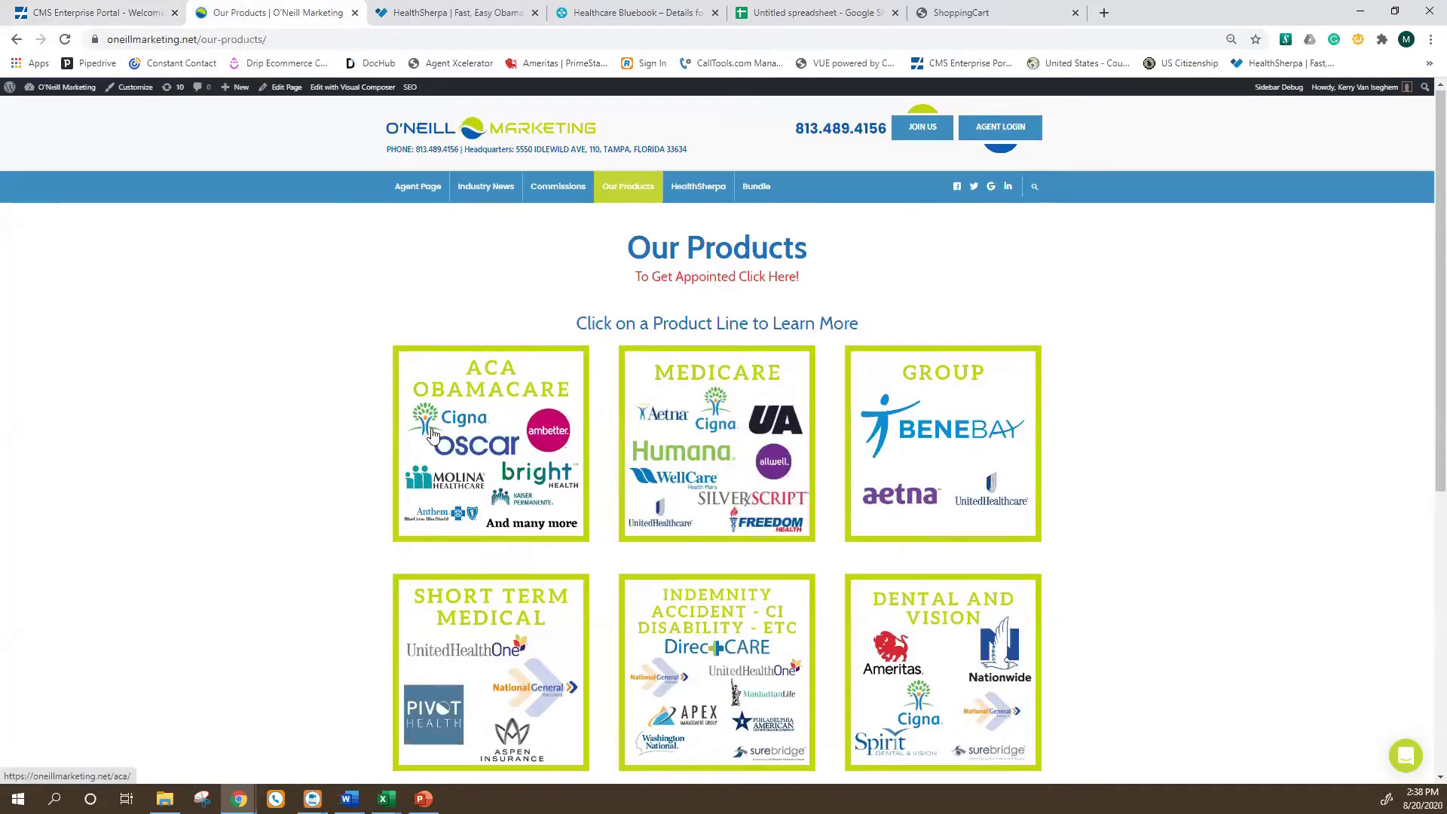
Open the ACA Obamacare product page (oneillmarketing.net/aca/) in a new tab.
{"action": "scroll", "coordinate": [427, 435], "scroll_direction": "down", "scroll_amount": 1}
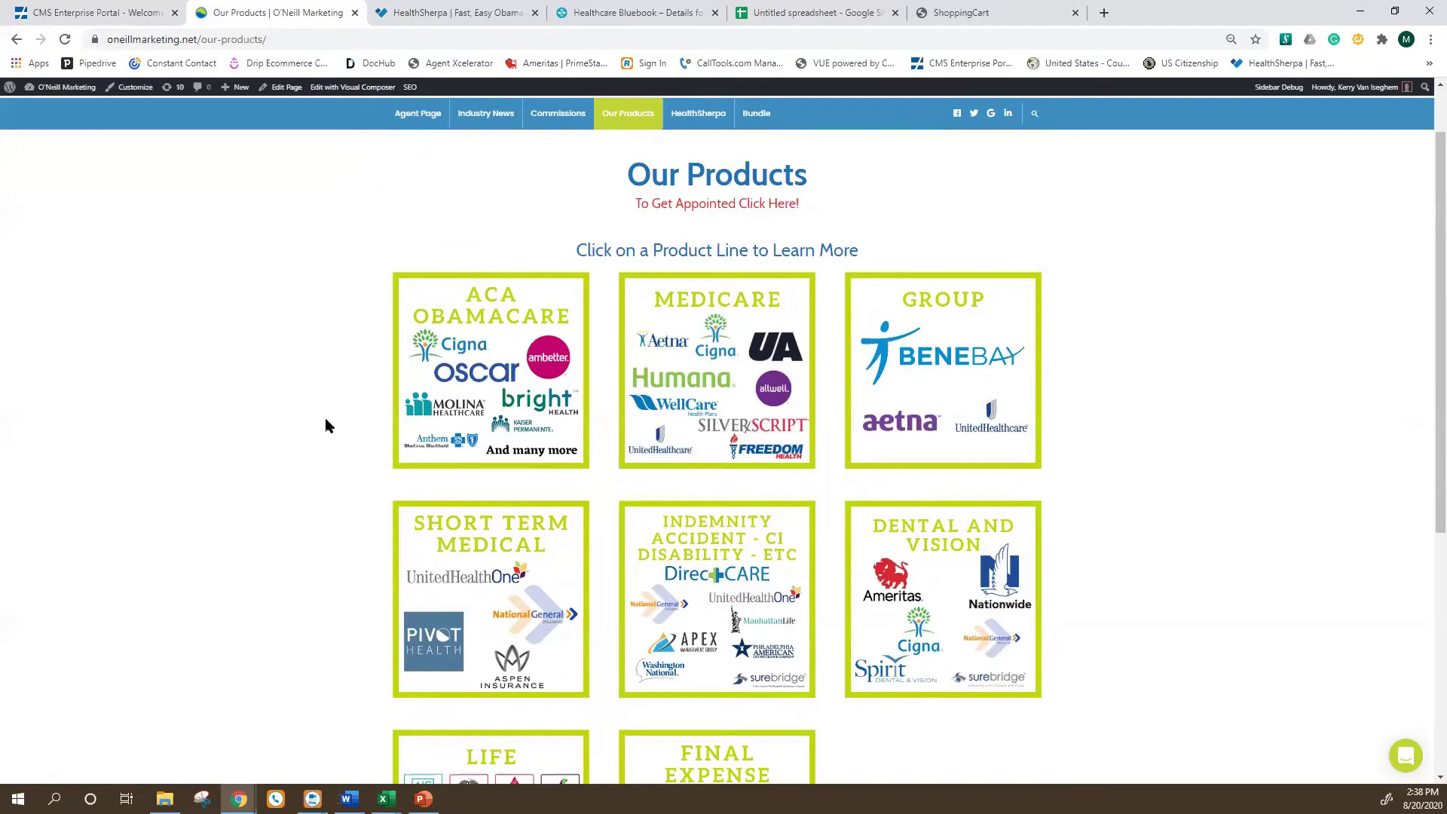
{"action": "scroll", "coordinate": [326, 424], "scroll_direction": "up", "scroll_amount": 1}
{"action": "scroll", "coordinate": [325, 426], "scroll_direction": "up", "scroll_amount": 1}
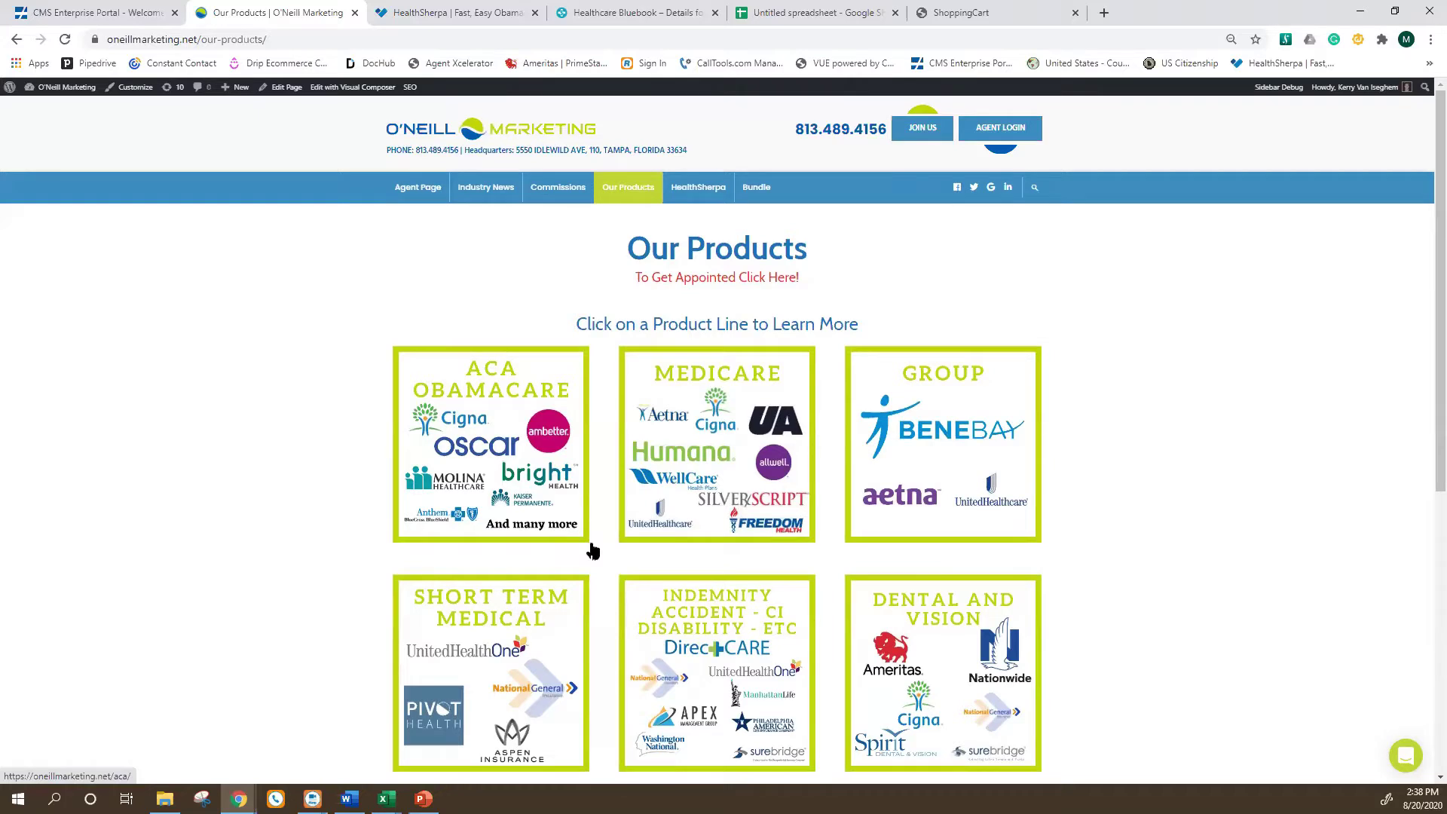
{"action": "left_click", "coordinate": [502, 414]}
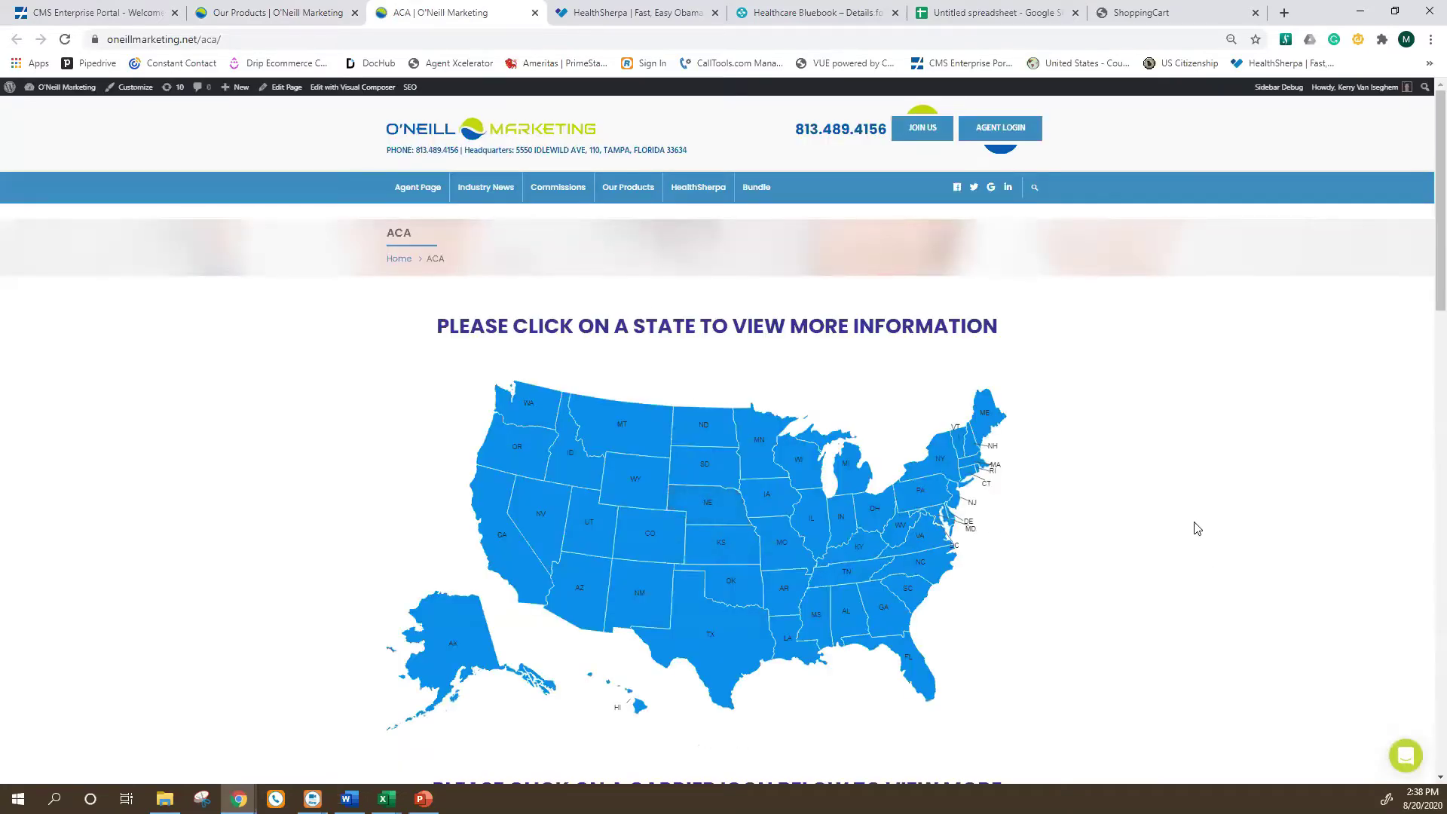
Open the HealthCare.gov training page from the icons on the ACA page.
{"action": "scroll", "coordinate": [1189, 540], "scroll_direction": "down", "scroll_amount": 1}
{"action": "scroll", "coordinate": [1189, 539], "scroll_direction": "down", "scroll_amount": 6}
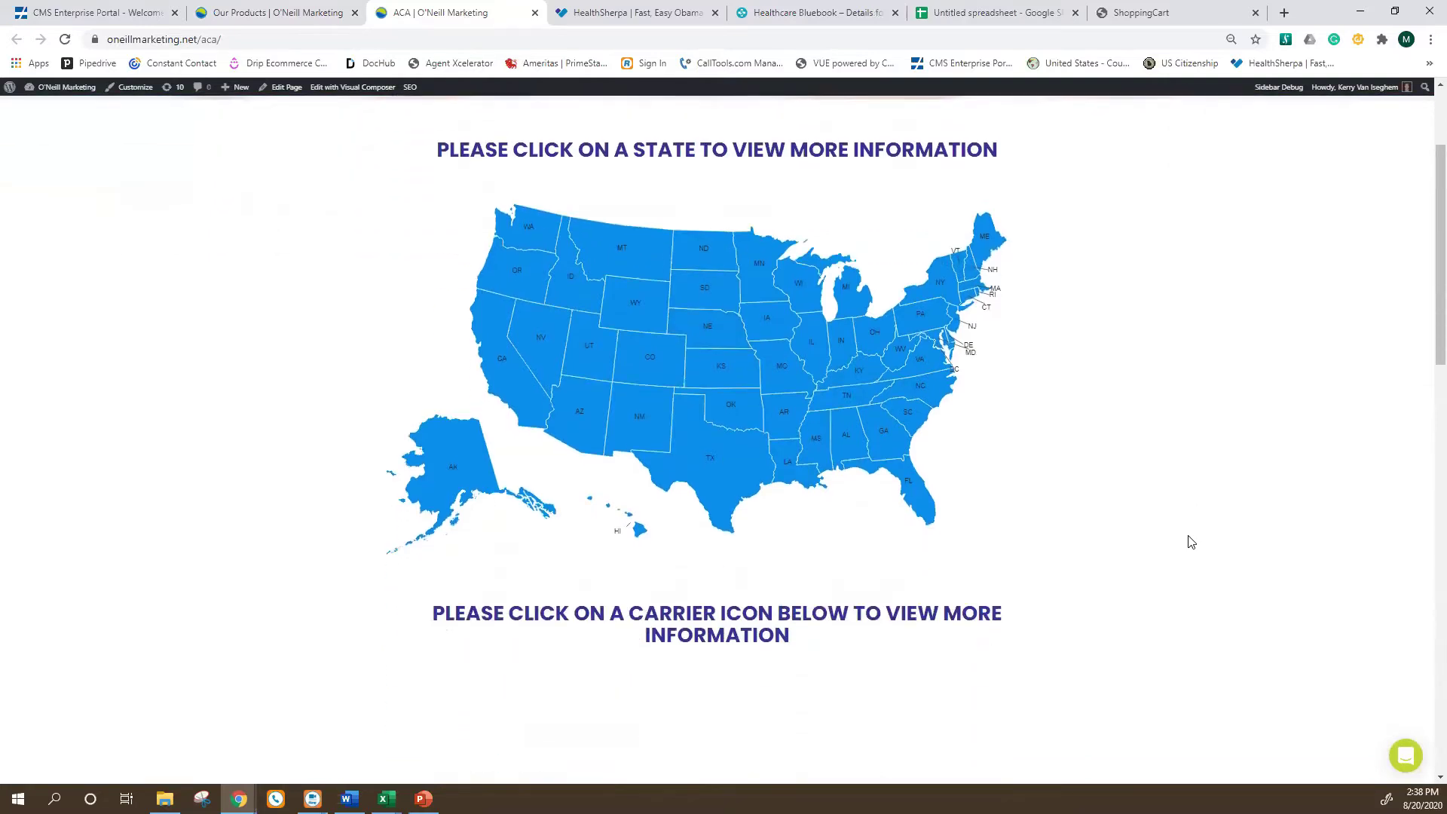
{"action": "scroll", "coordinate": [1191, 543], "scroll_direction": "down", "scroll_amount": 5}
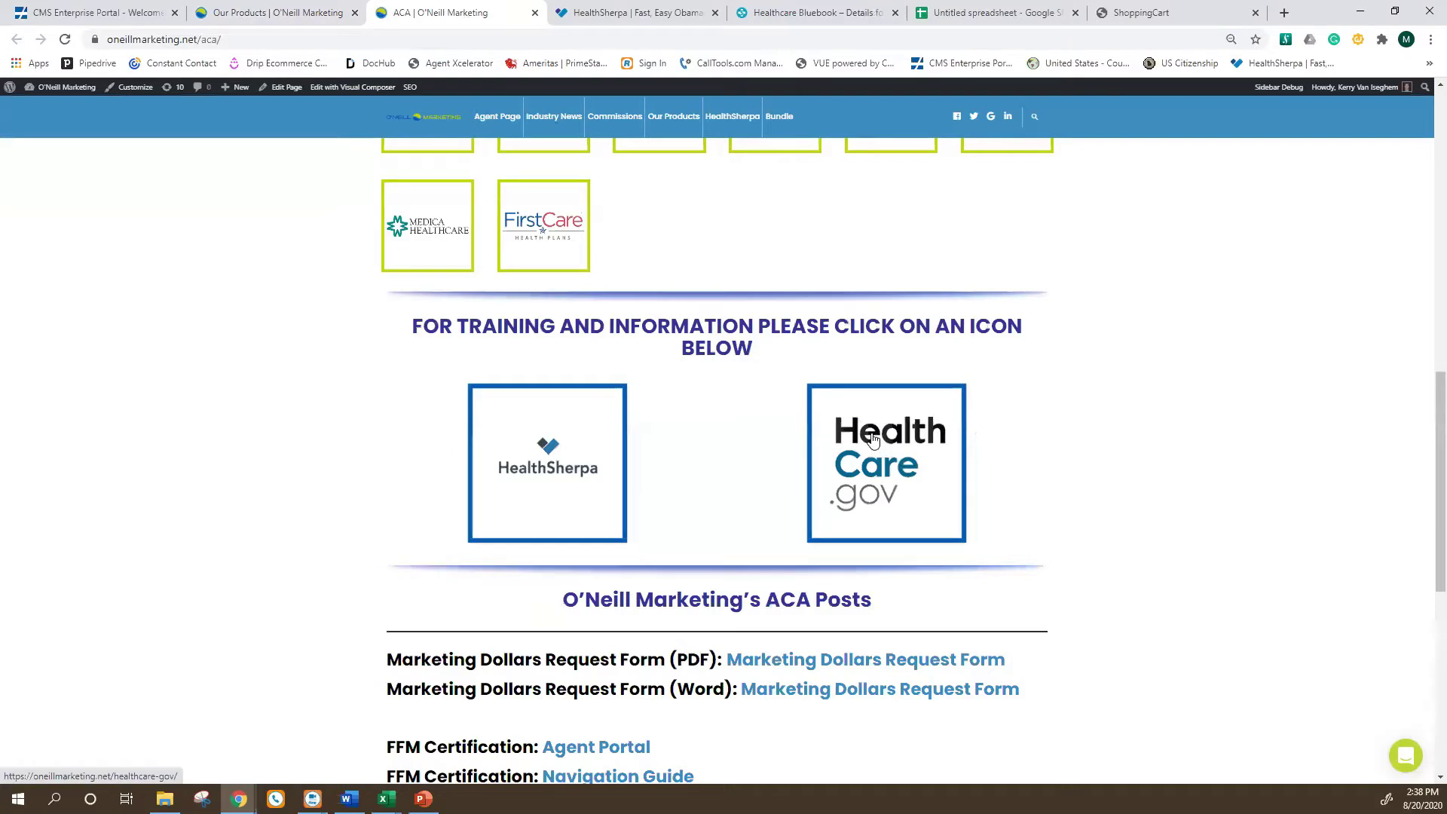
{"action": "left_click", "coordinate": [873, 440]}
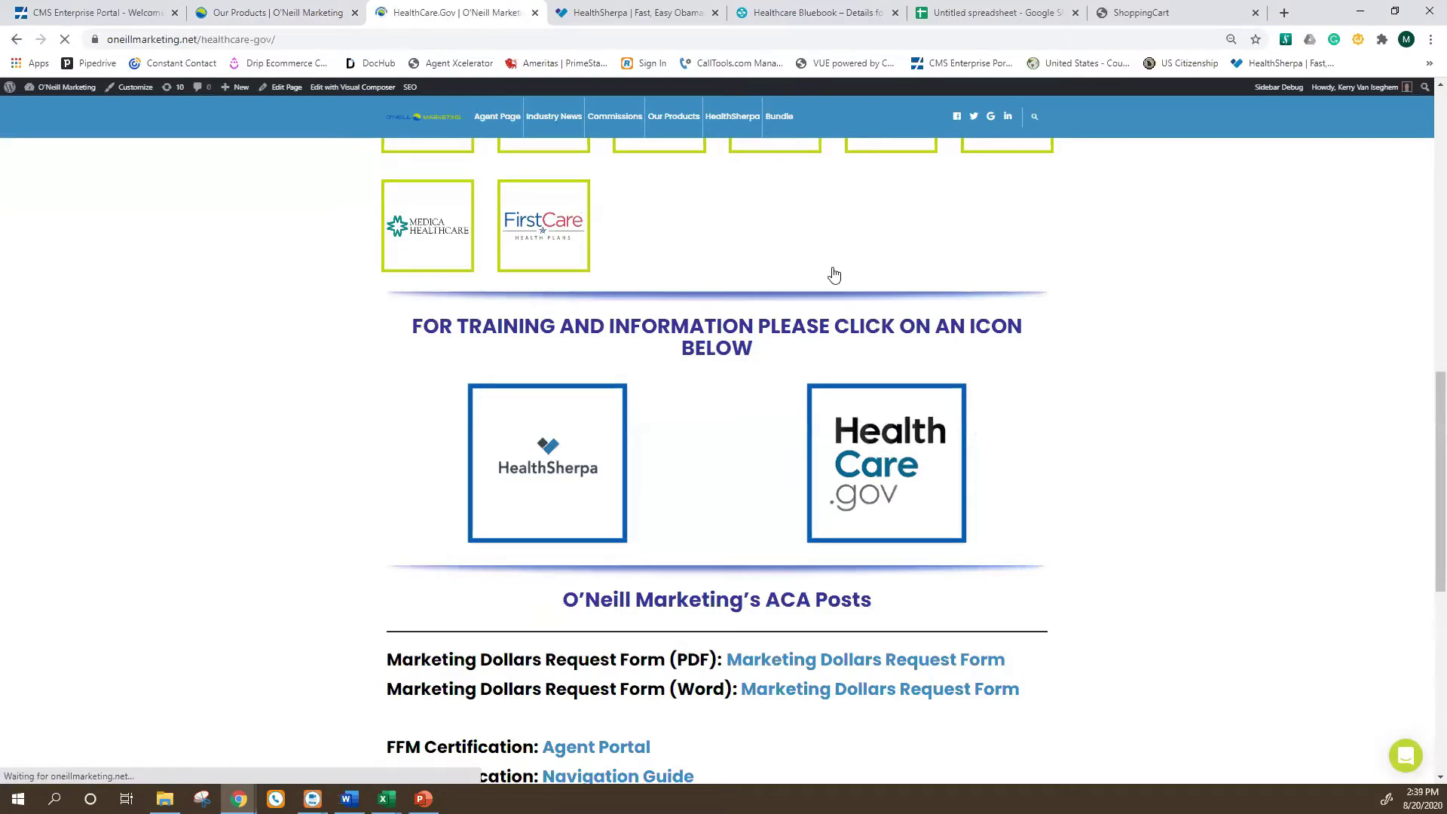
Scroll the HealthCare.gov page to the Marketplace Help Desk and Training and Help links.
{"action": "scroll", "coordinate": [559, 399], "scroll_direction": "down", "scroll_amount": 2}
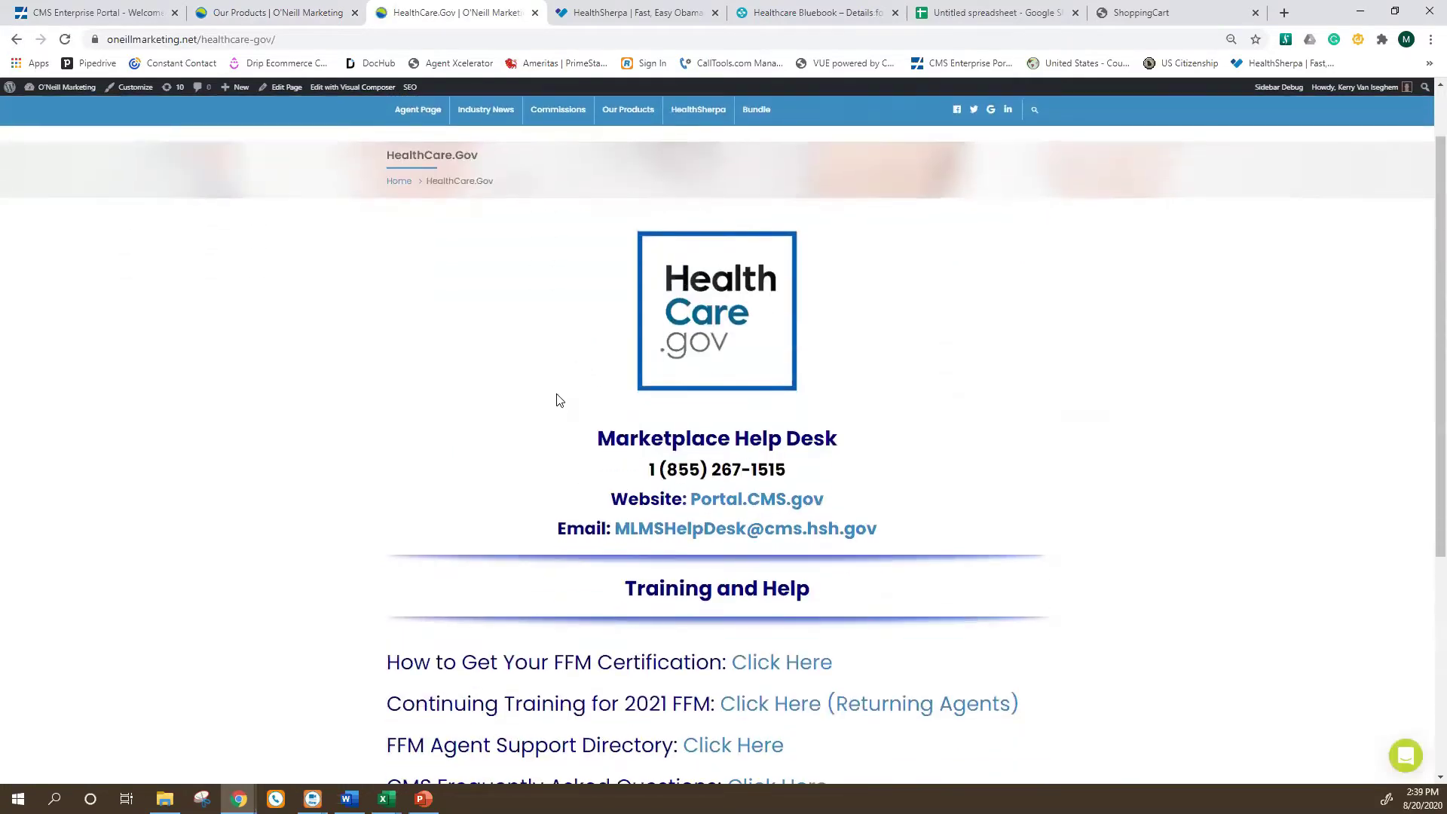
{"action": "scroll", "coordinate": [559, 399], "scroll_direction": "down", "scroll_amount": 2}
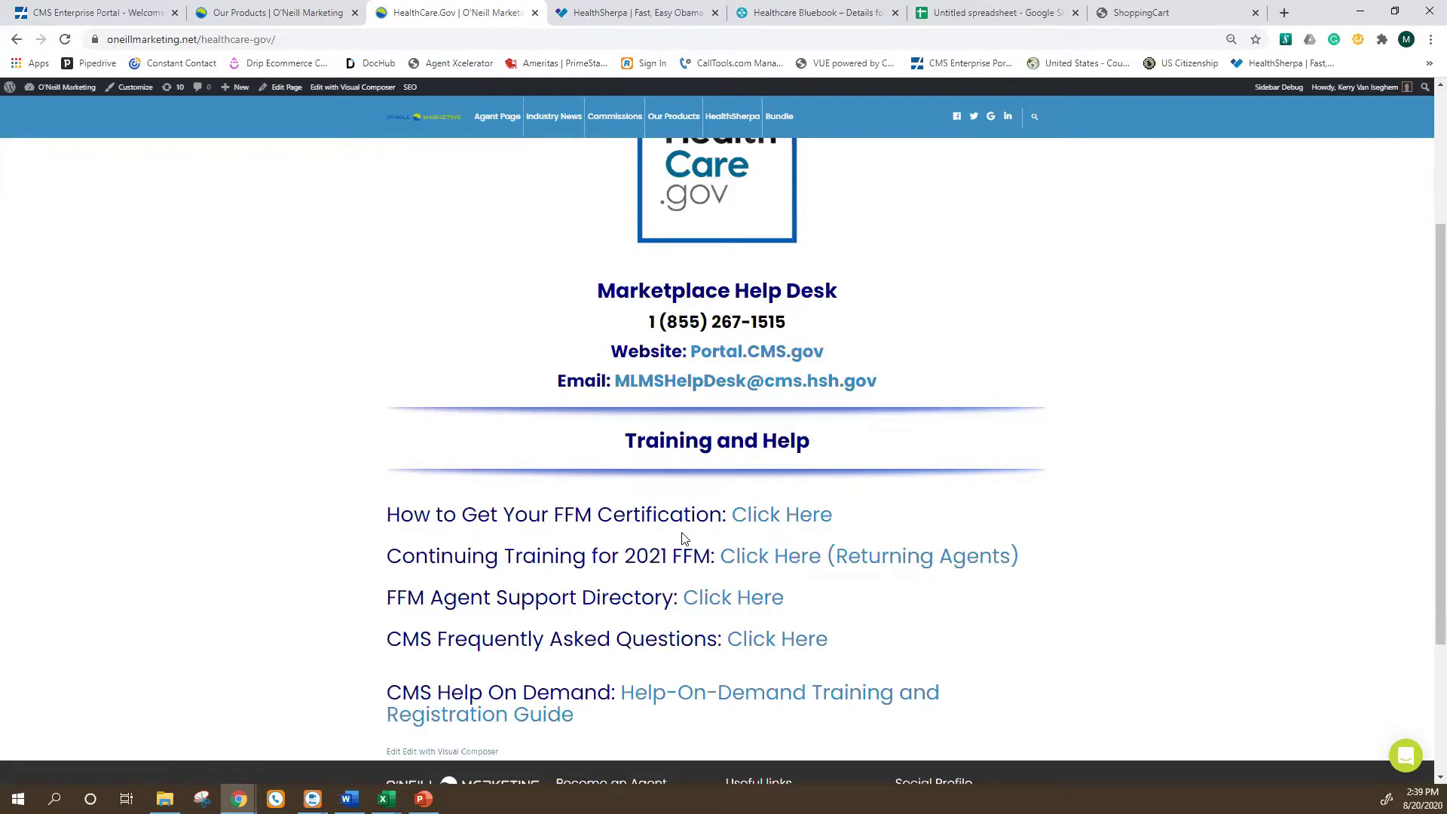
Review the FFM certification guide, close it, and reopen the ACA Obamacare page.
{"action": "left_click", "coordinate": [752, 520]}
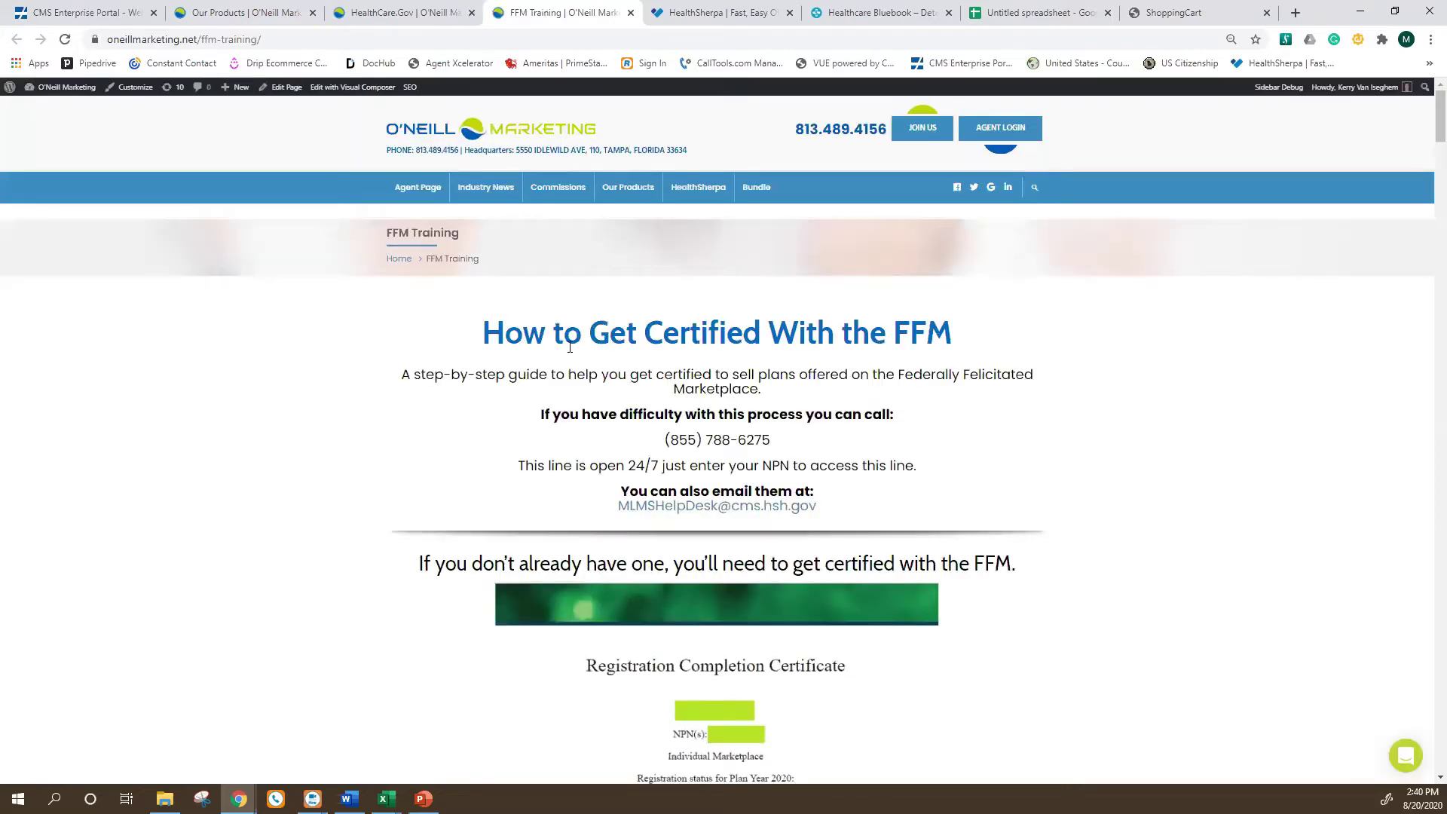
{"action": "scroll", "coordinate": [582, 399], "scroll_direction": "down", "scroll_amount": 1}
{"action": "scroll", "coordinate": [582, 399], "scroll_direction": "down", "scroll_amount": 1}
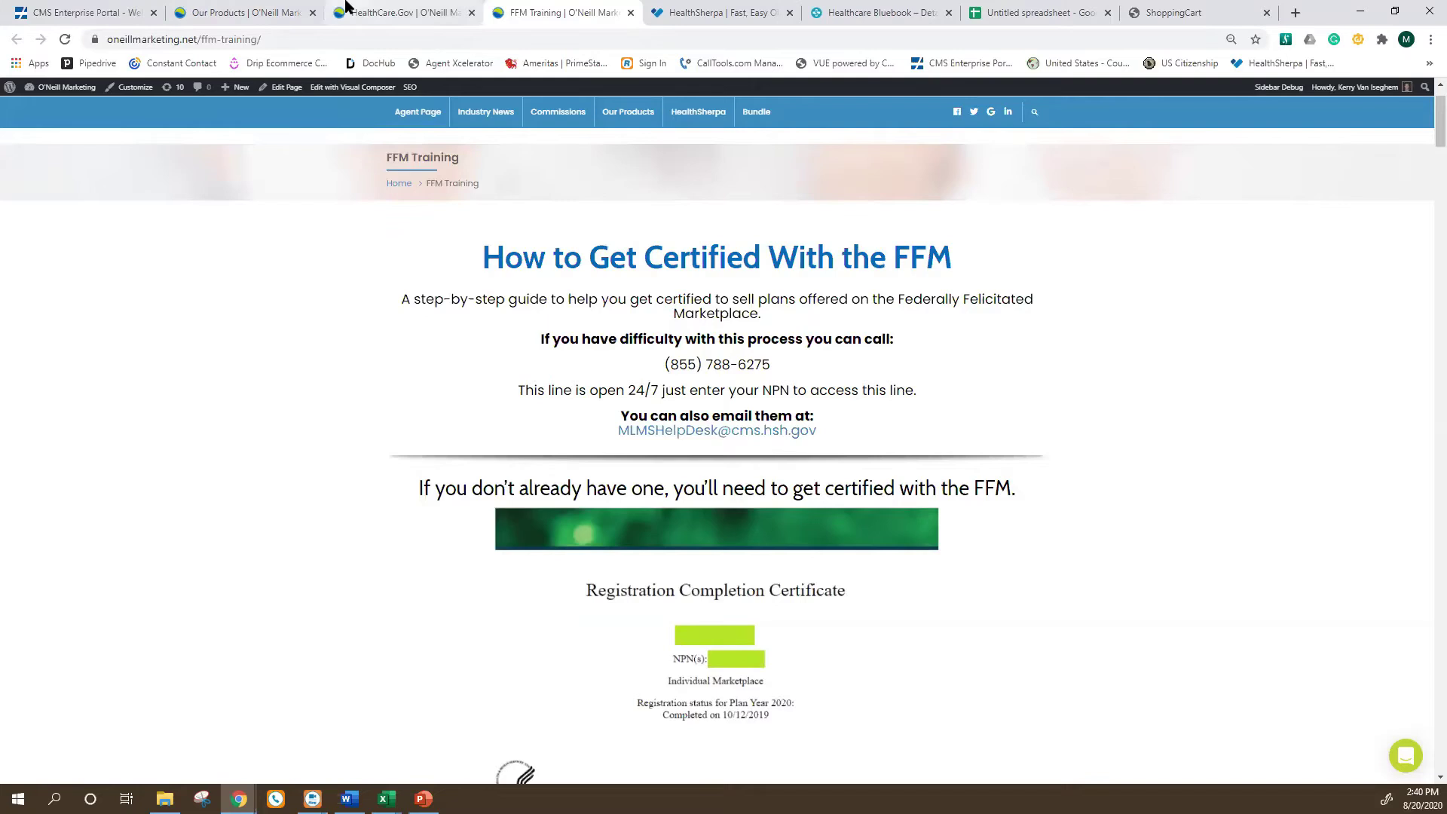
{"action": "middle_click", "coordinate": [566, 15]}
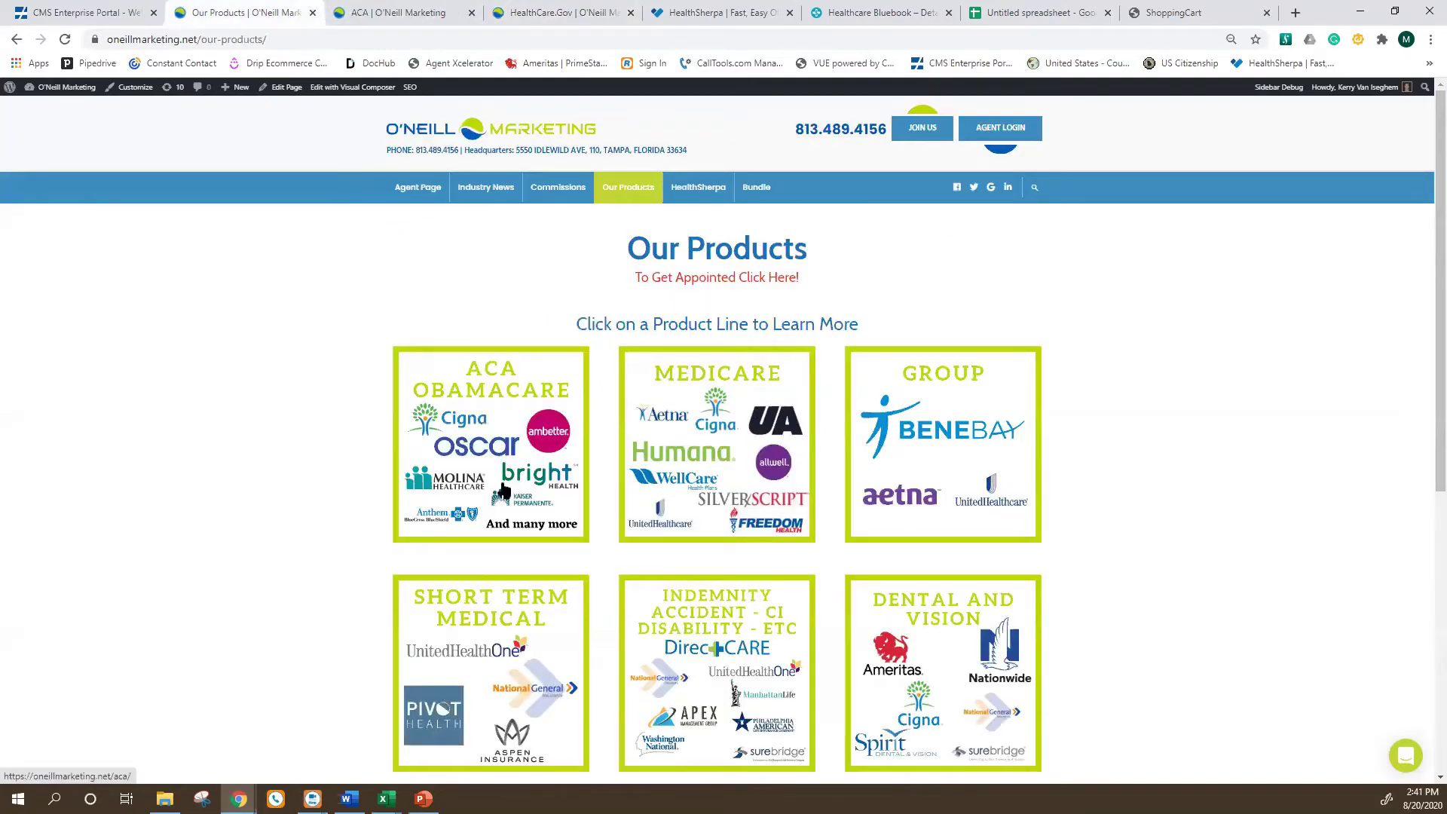
{"action": "left_click", "coordinate": [496, 398]}
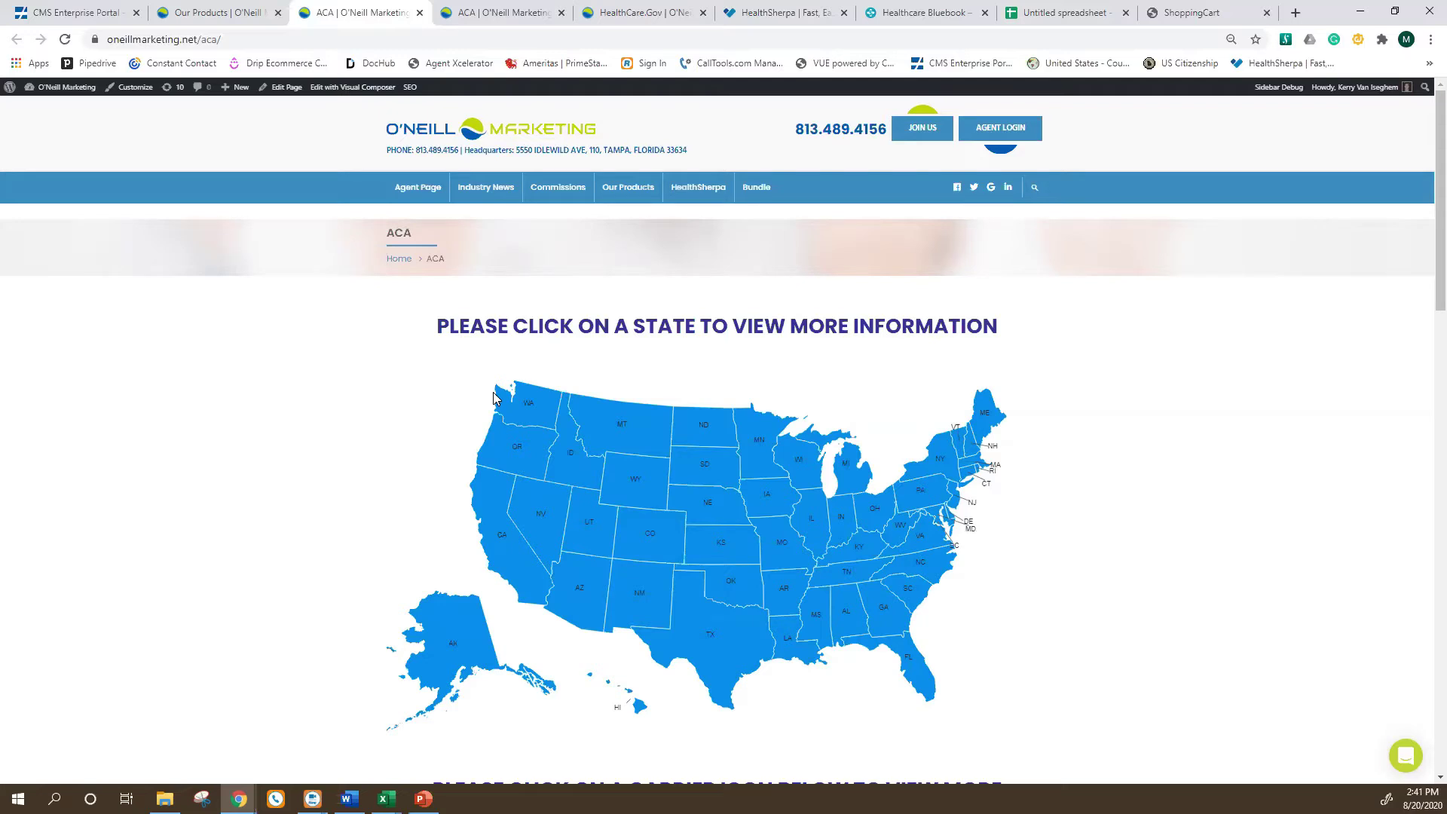
{"action": "scroll", "coordinate": [347, 351], "scroll_direction": "down", "scroll_amount": 5}
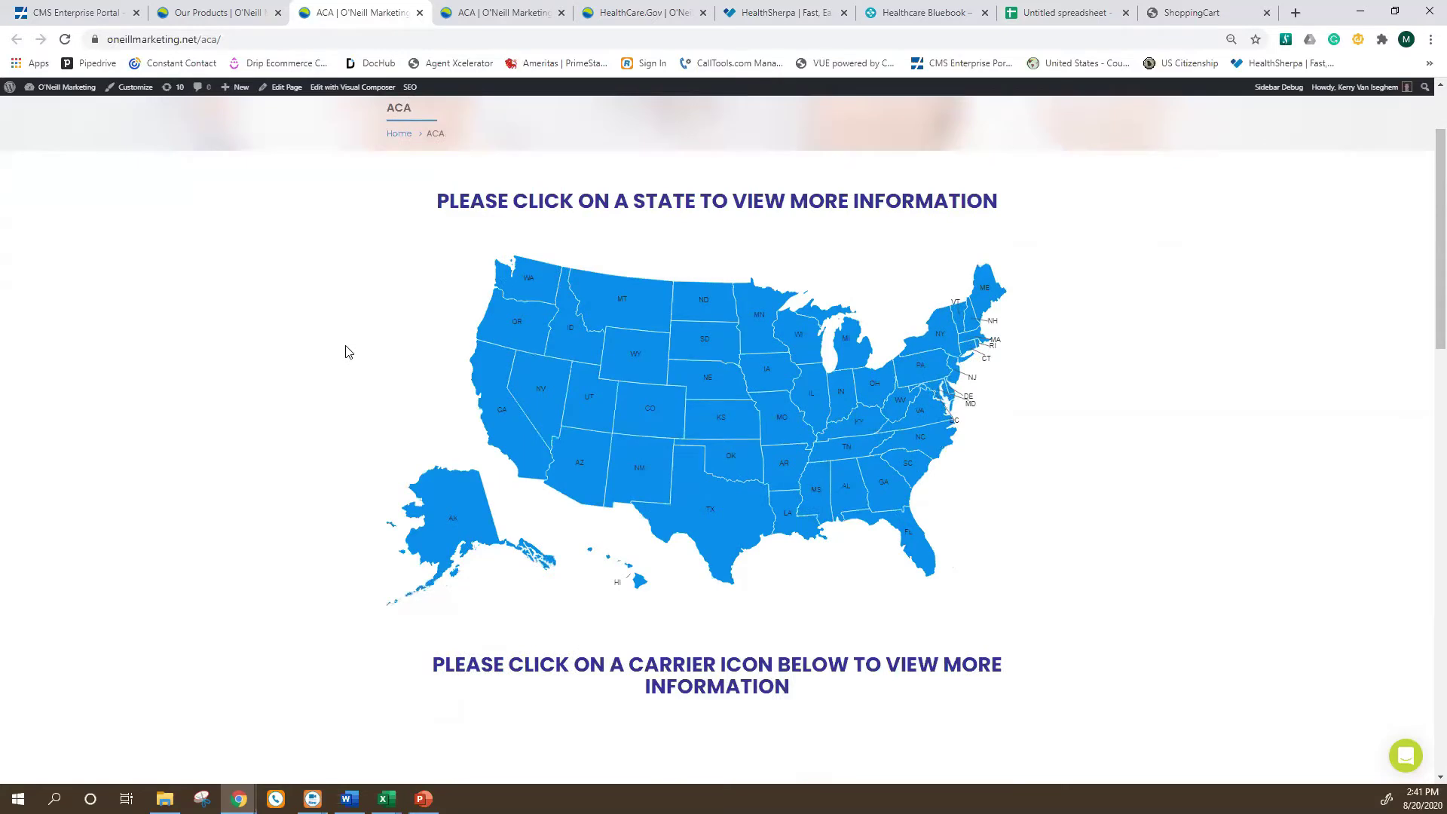
{"action": "scroll", "coordinate": [347, 351], "scroll_direction": "down", "scroll_amount": 2}
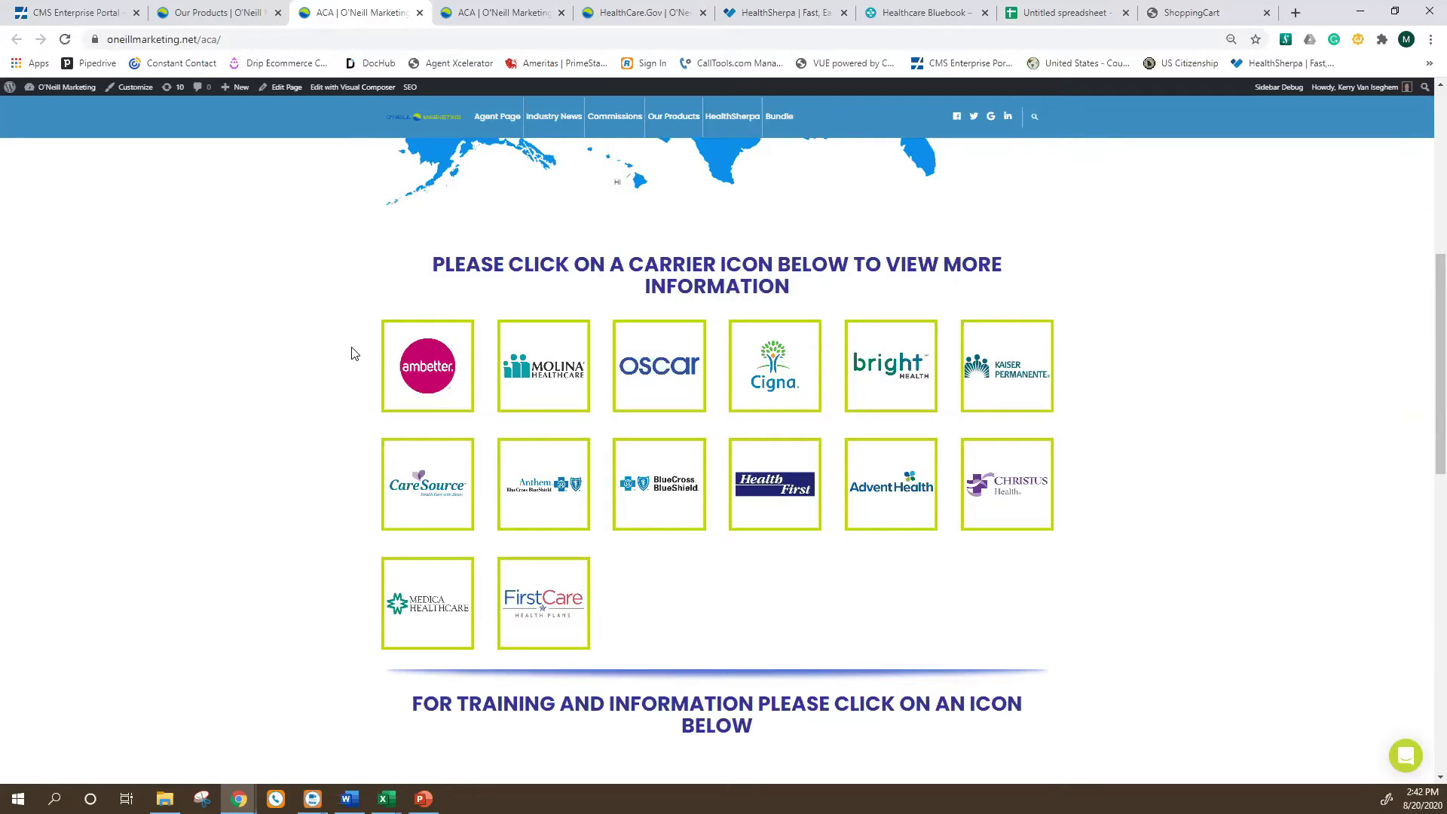
{"action": "scroll", "coordinate": [596, 603], "scroll_direction": "up", "scroll_amount": 5}
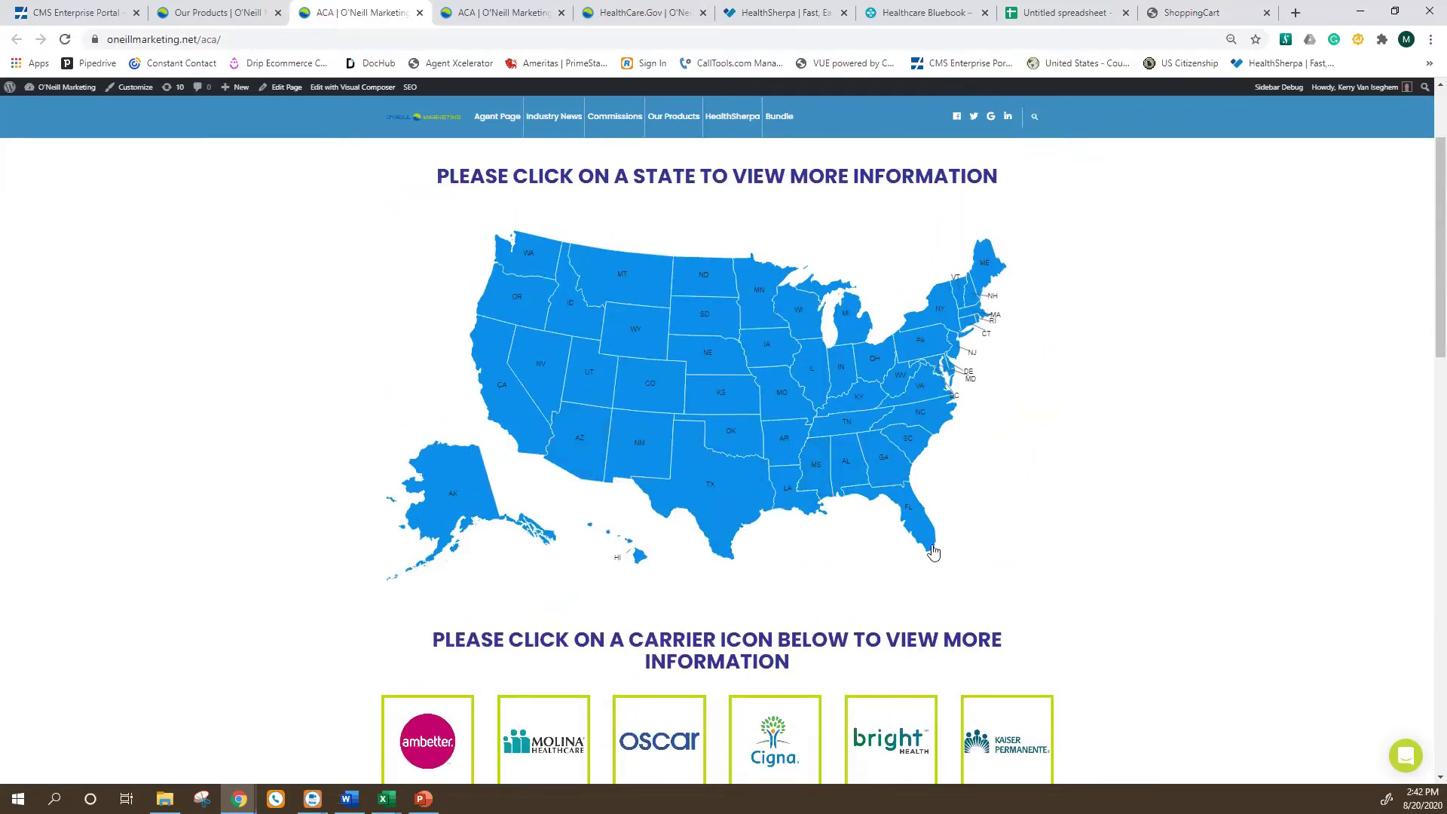
Select Florida on the ACA state map and browse its carriers, including Ambetter, Molina and Oscar.
{"action": "left_click", "coordinate": [923, 515]}
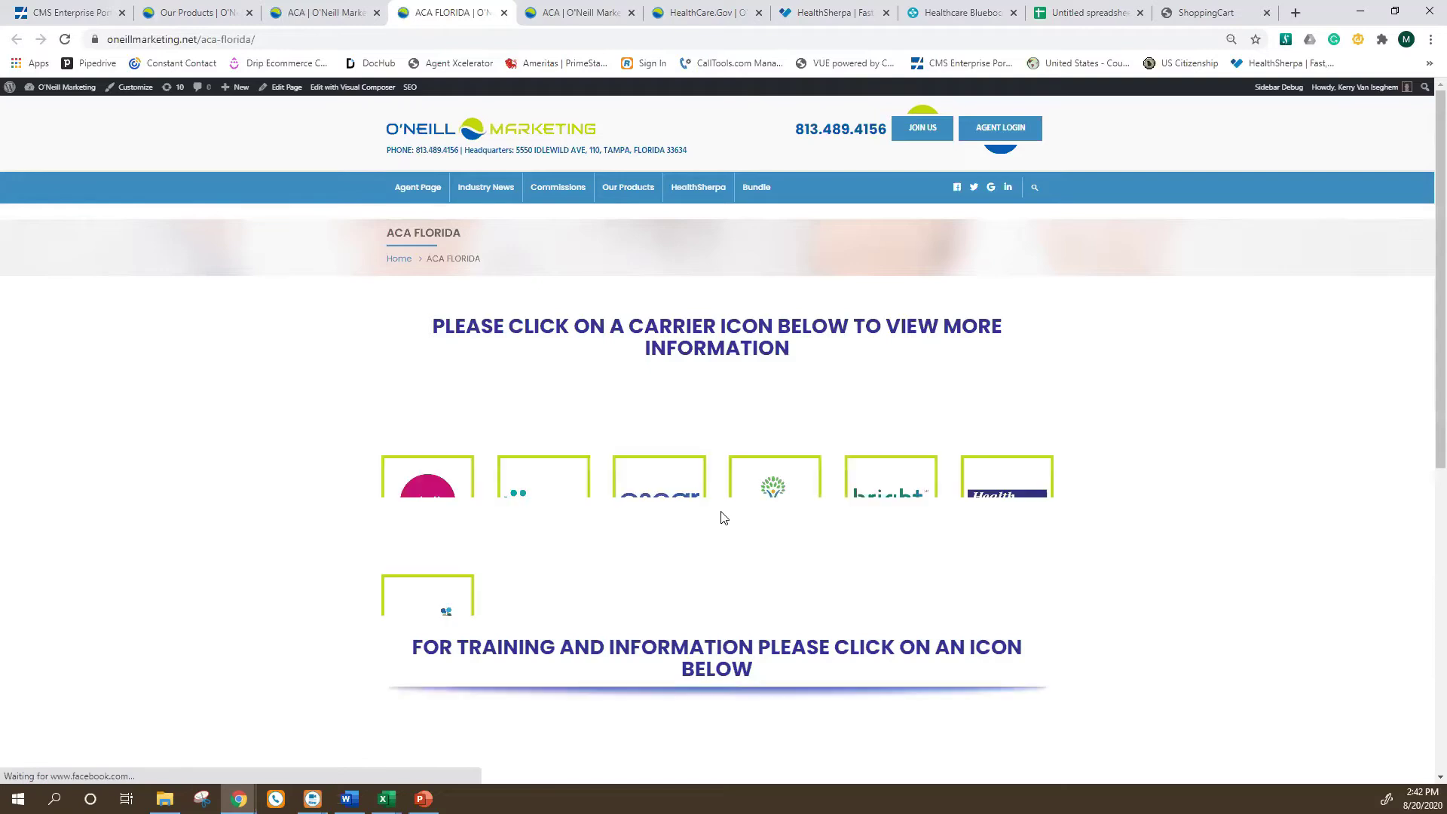
{"action": "scroll", "coordinate": [689, 511], "scroll_direction": "down", "scroll_amount": 1}
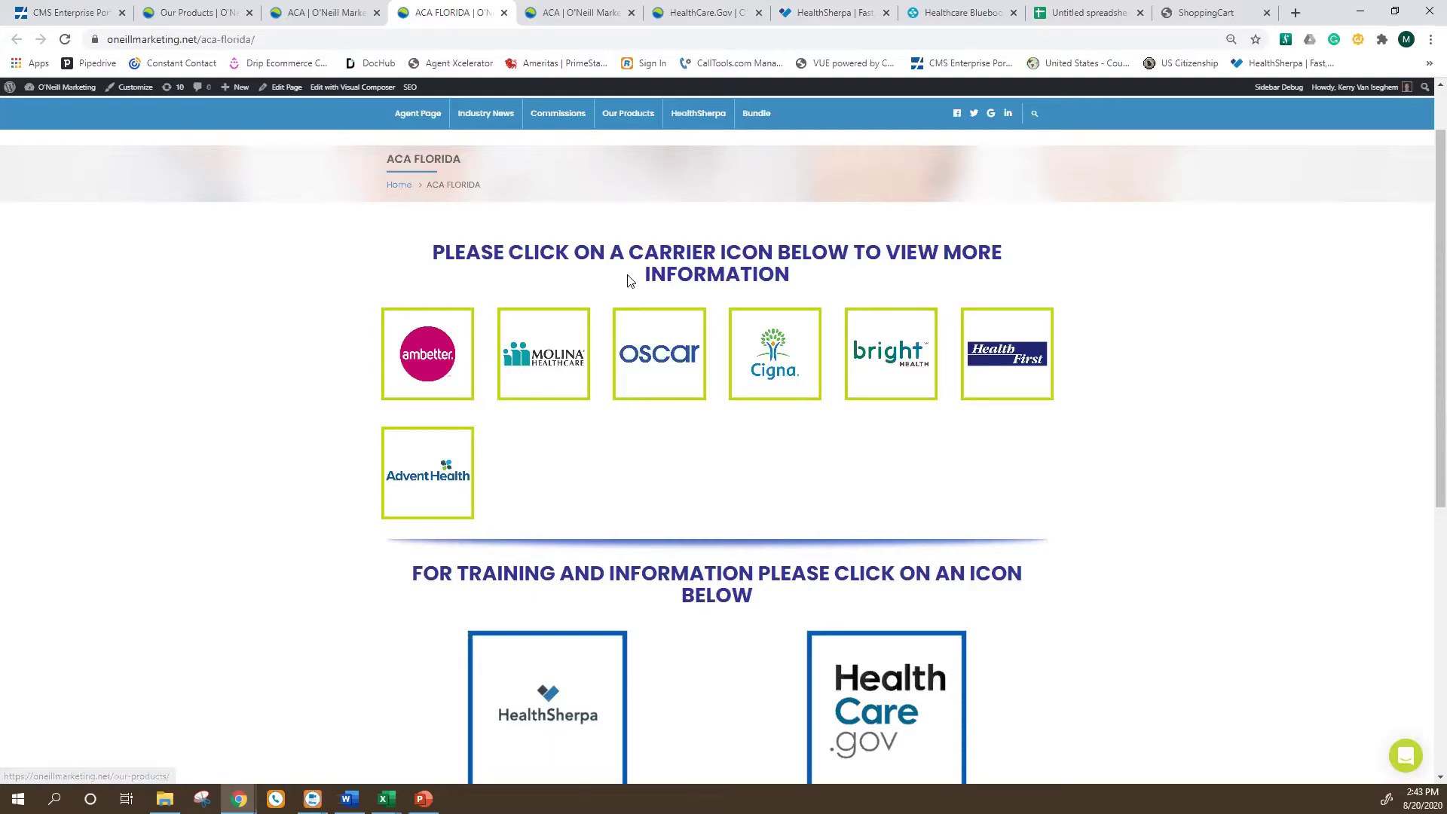
{"action": "scroll", "coordinate": [595, 199], "scroll_direction": "up", "scroll_amount": 1}
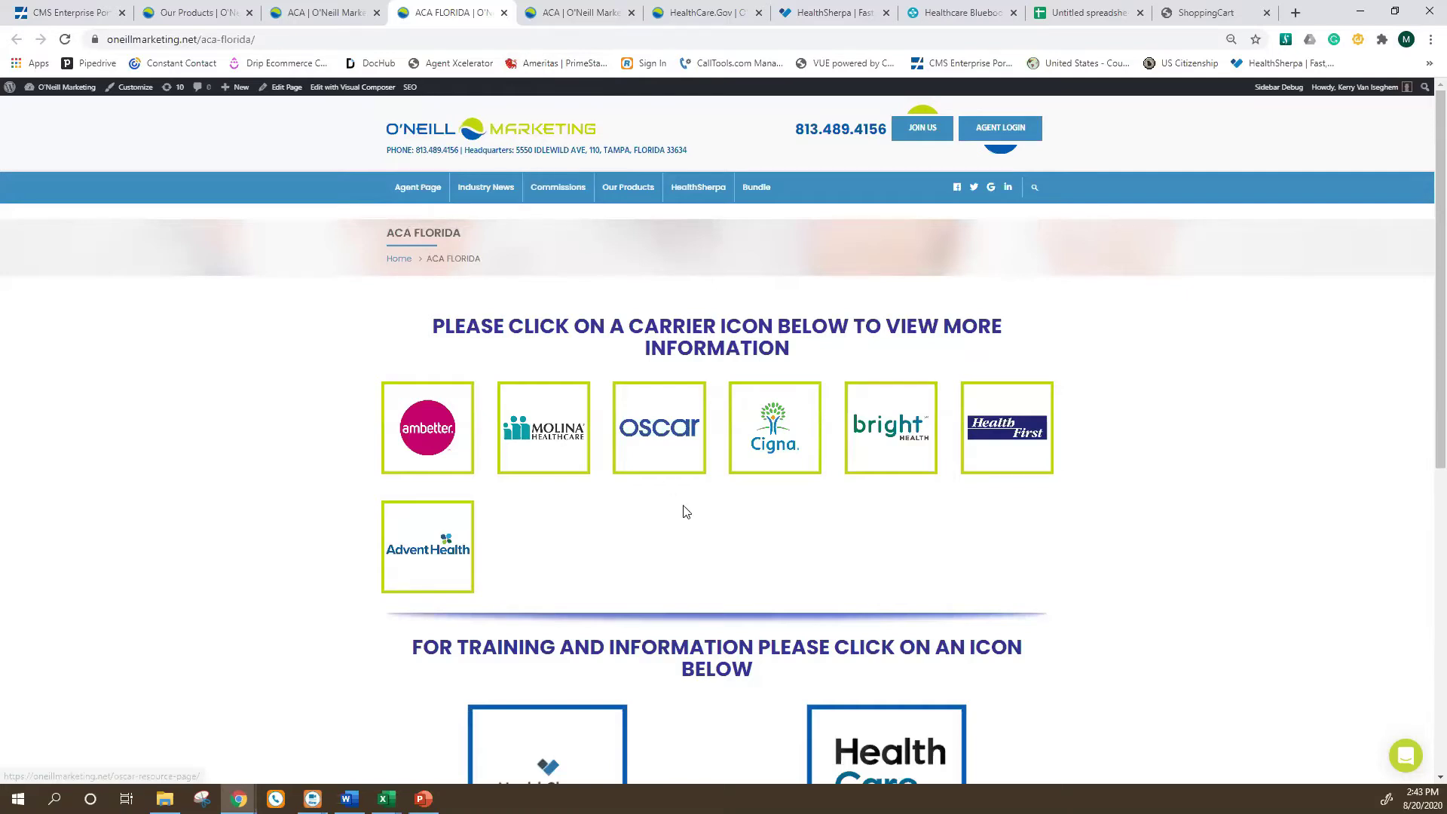
Close the duplicate ACA and HealthCare.Gov tabs to return to the HealthSherpa quote for 33436.
{"action": "left_click", "coordinate": [580, 13]}
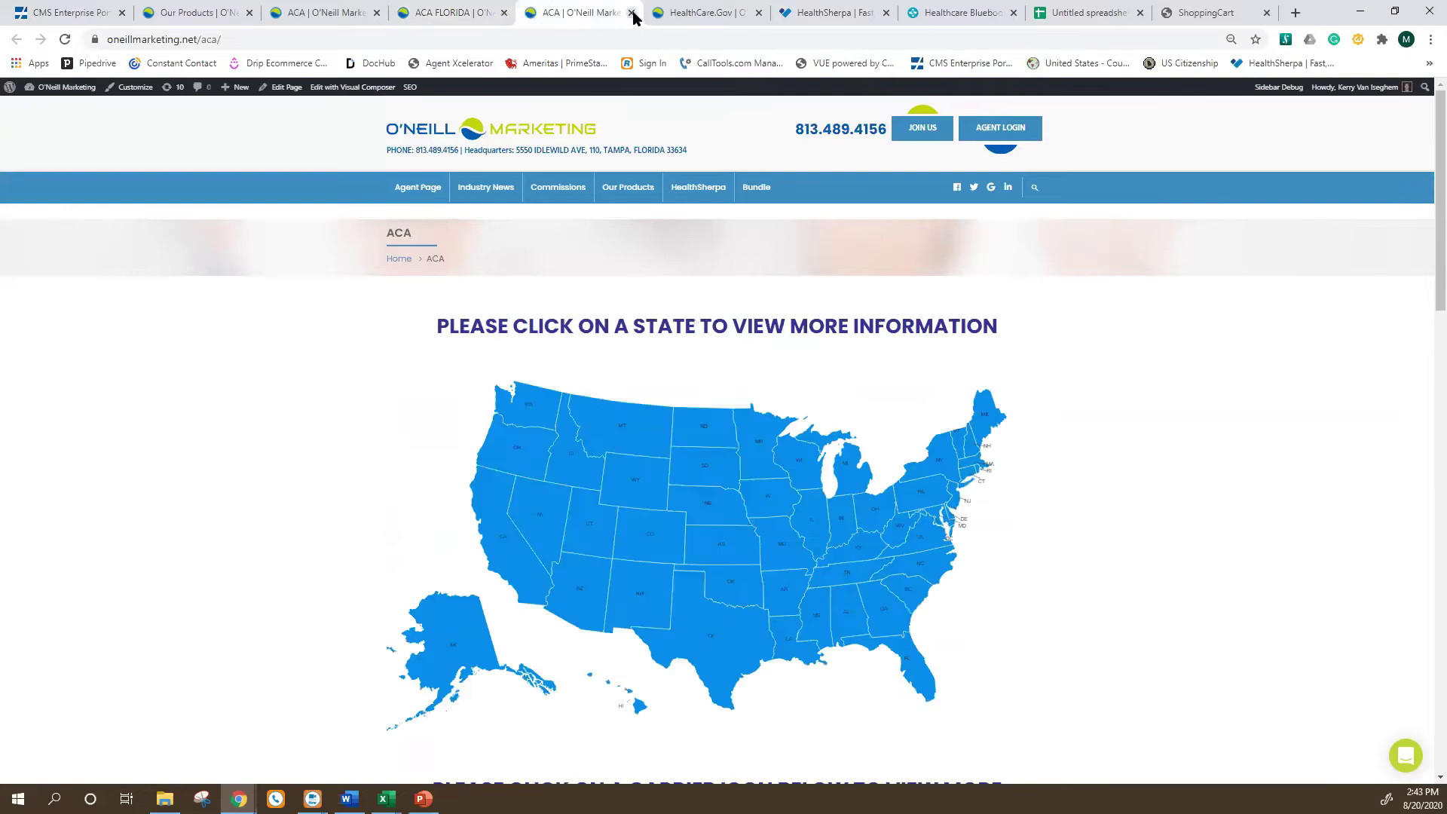
{"action": "left_click", "coordinate": [632, 13]}
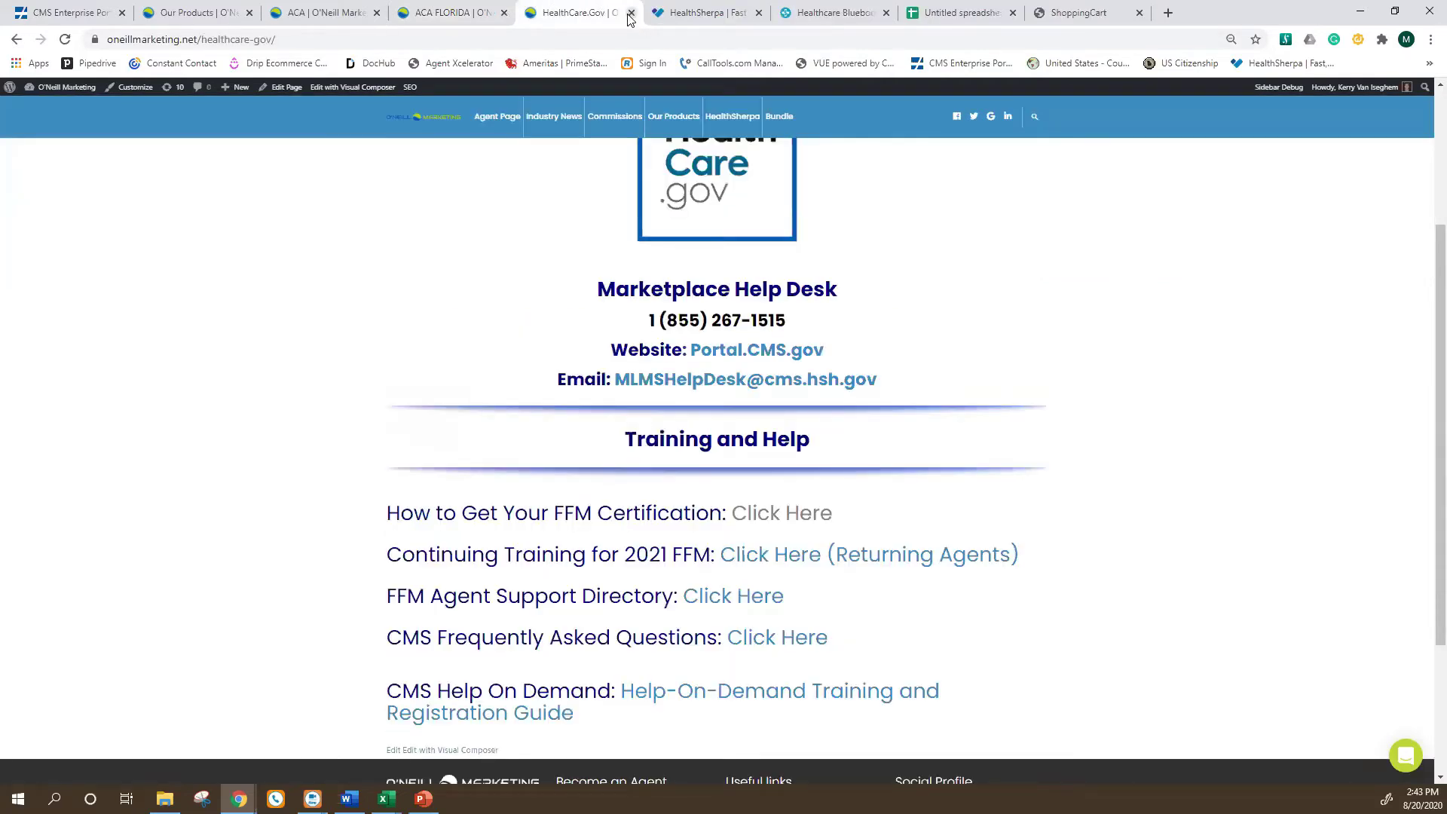
{"action": "left_click", "coordinate": [632, 13]}
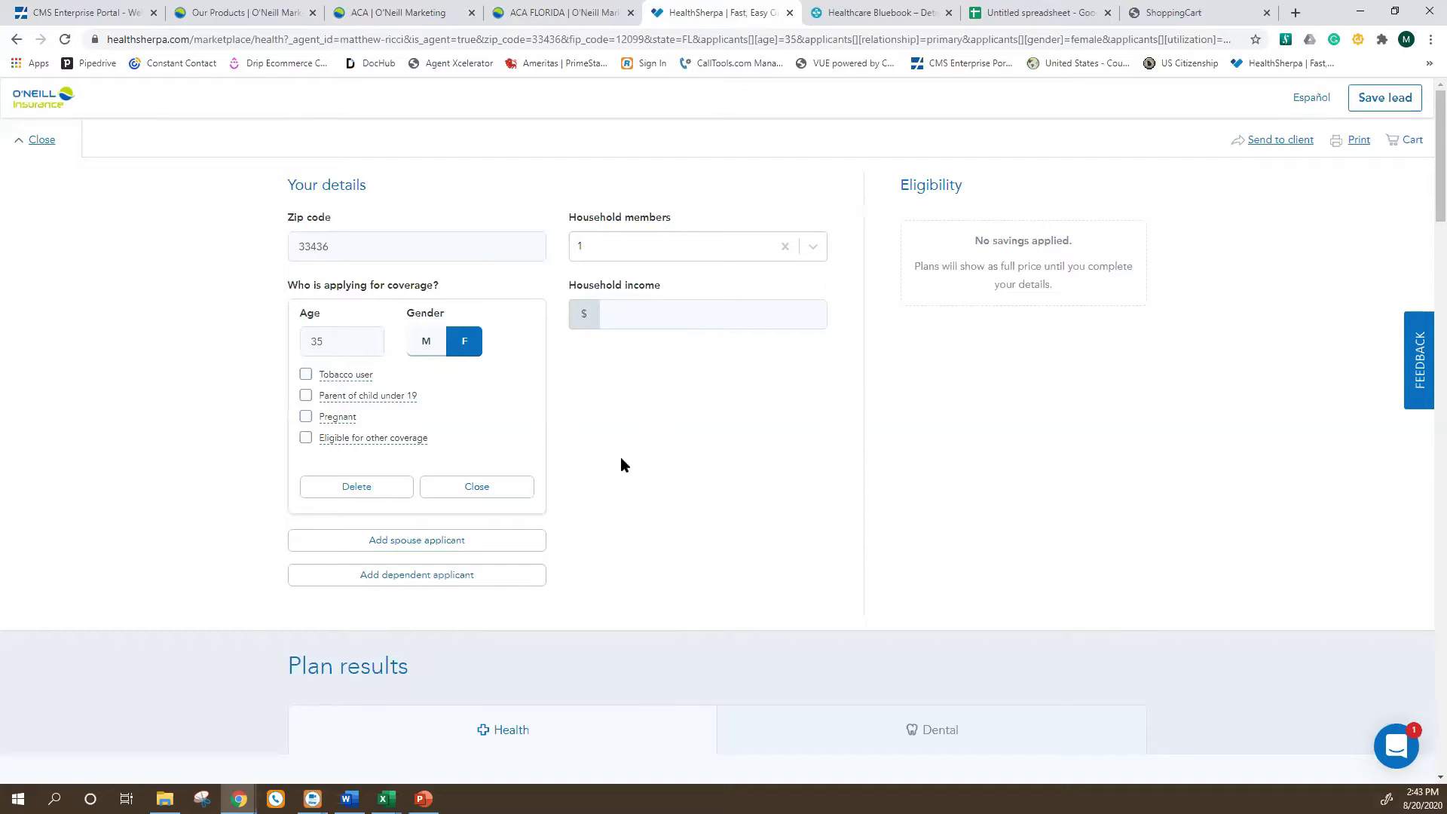
{"action": "scroll", "coordinate": [575, 460], "scroll_direction": "down", "scroll_amount": 3}
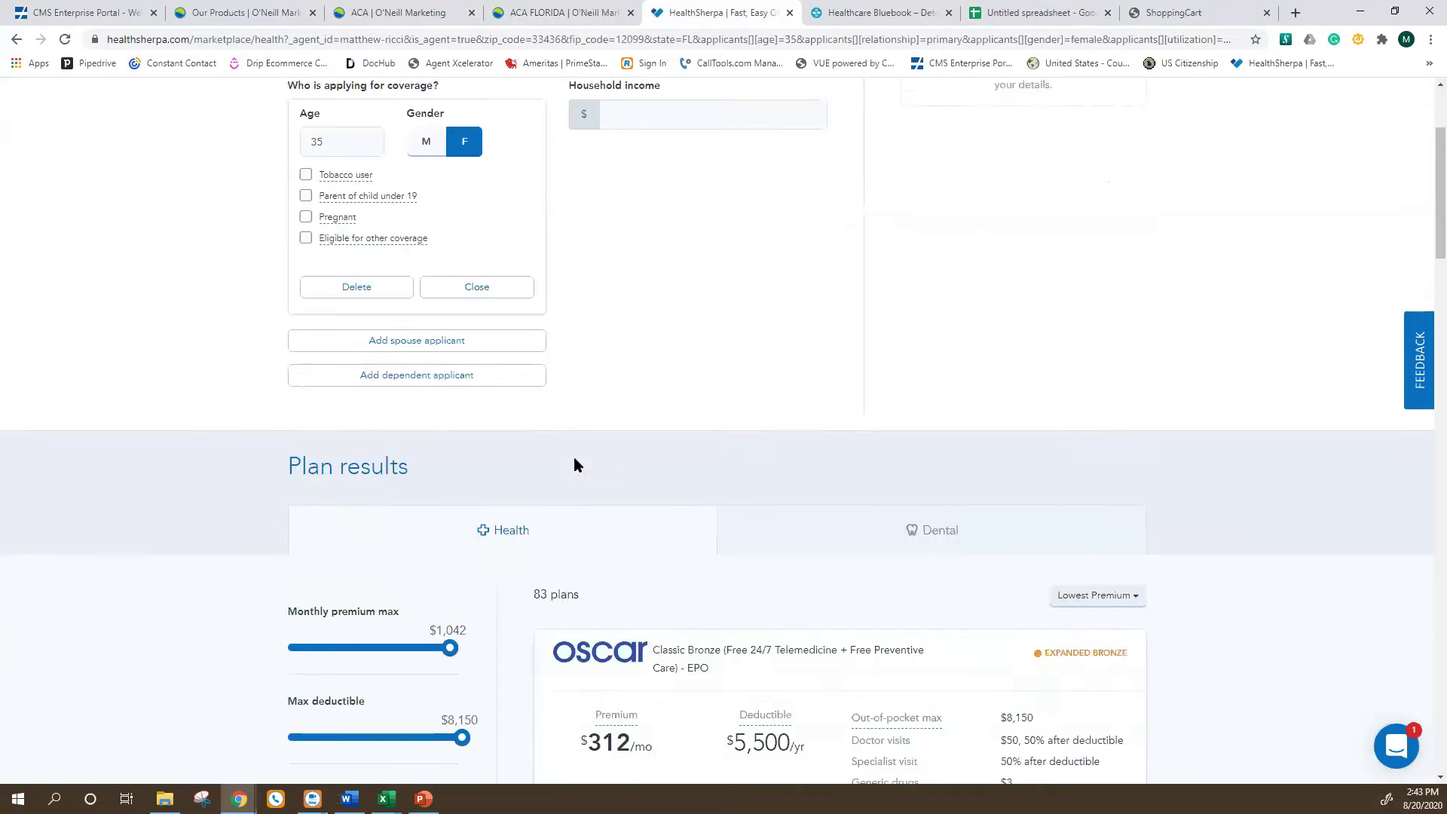
{"action": "scroll", "coordinate": [573, 457], "scroll_direction": "up", "scroll_amount": 3}
{"action": "scroll", "coordinate": [735, 494], "scroll_direction": "down", "scroll_amount": 3}
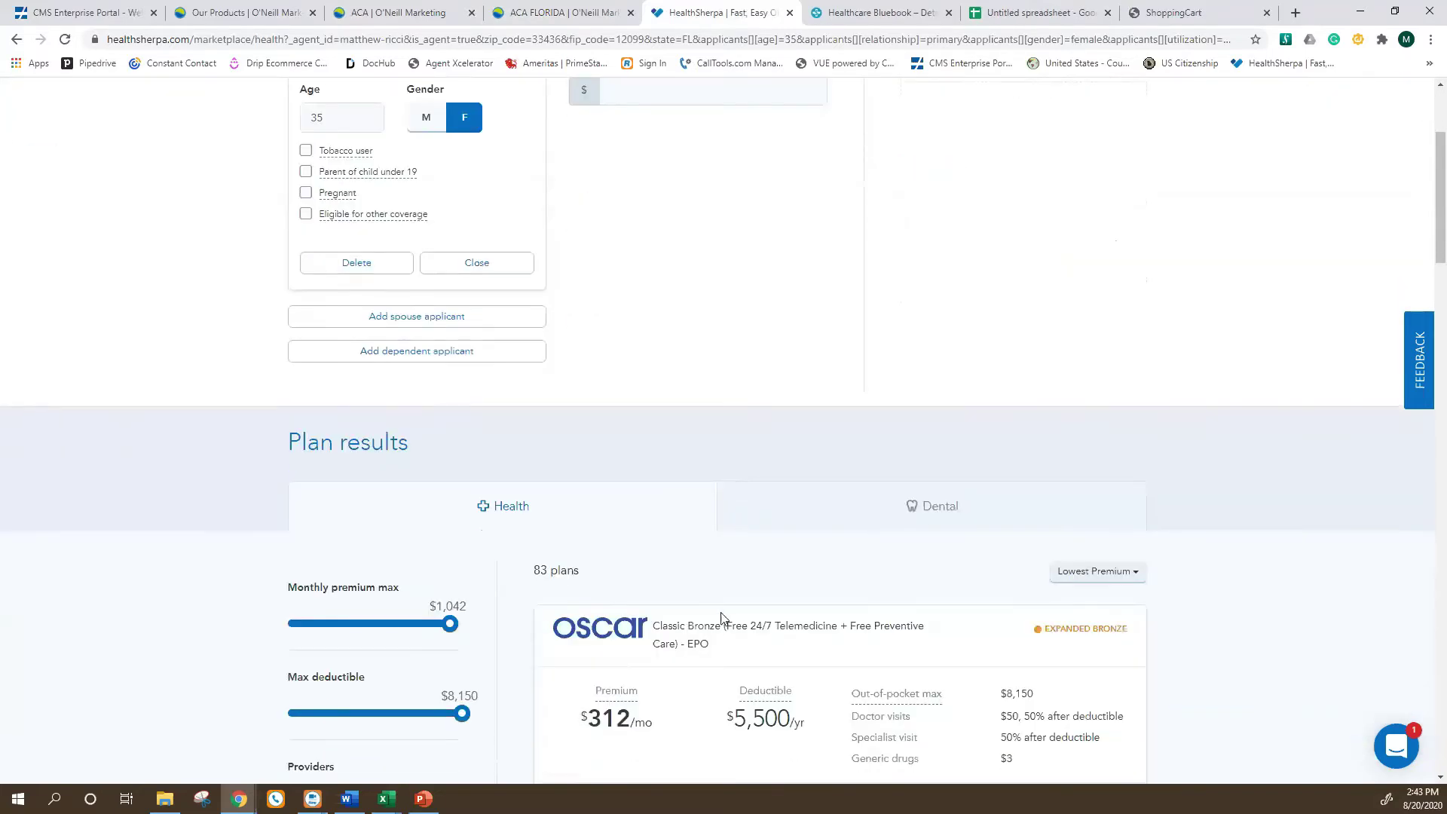
{"action": "scroll", "coordinate": [463, 550], "scroll_direction": "up", "scroll_amount": 3}
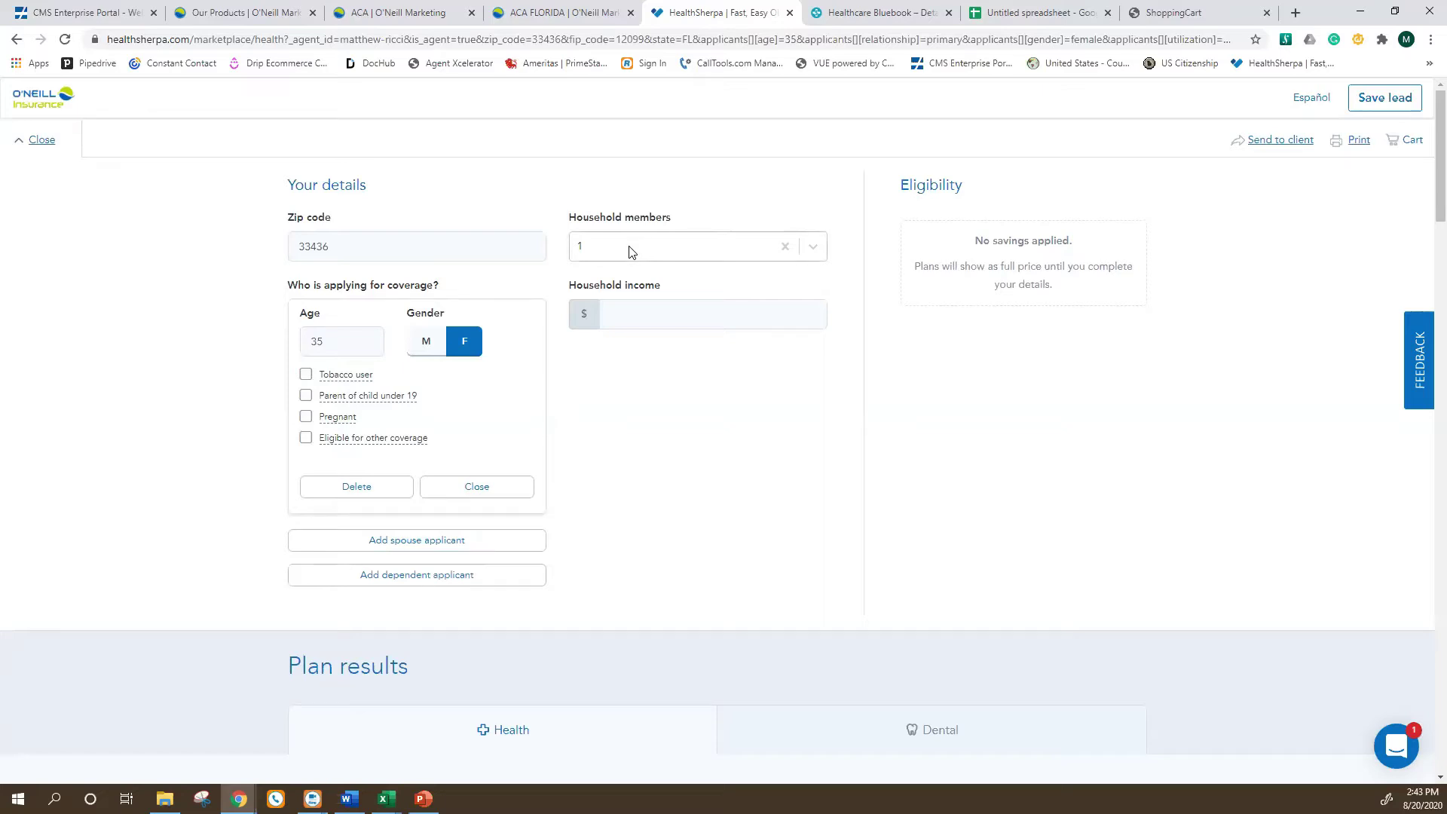
Enter 50000 as household income and review the 83 resulting plans.
{"action": "left_click", "coordinate": [623, 313]}
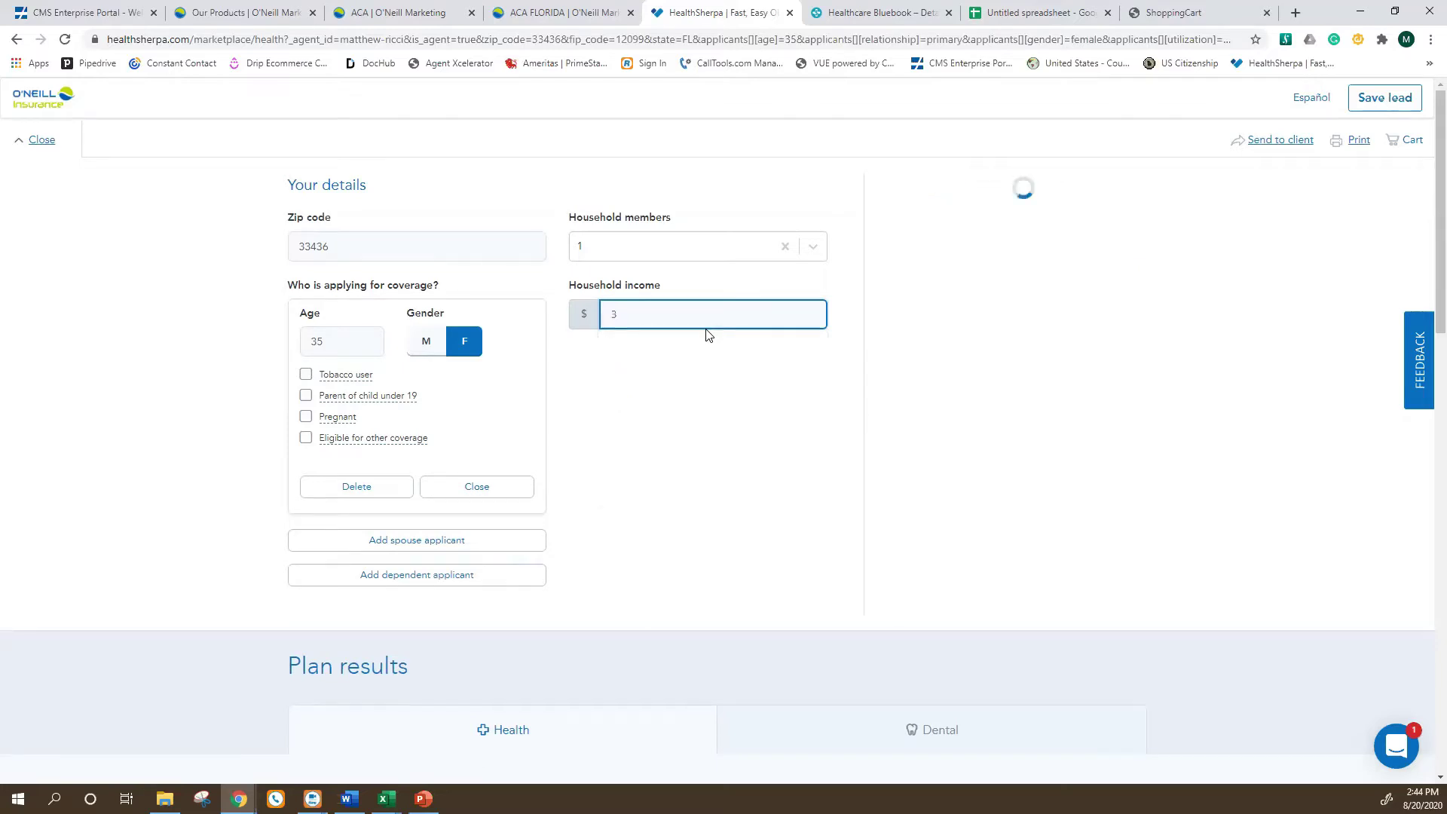
{"action": "type", "text": "500"}
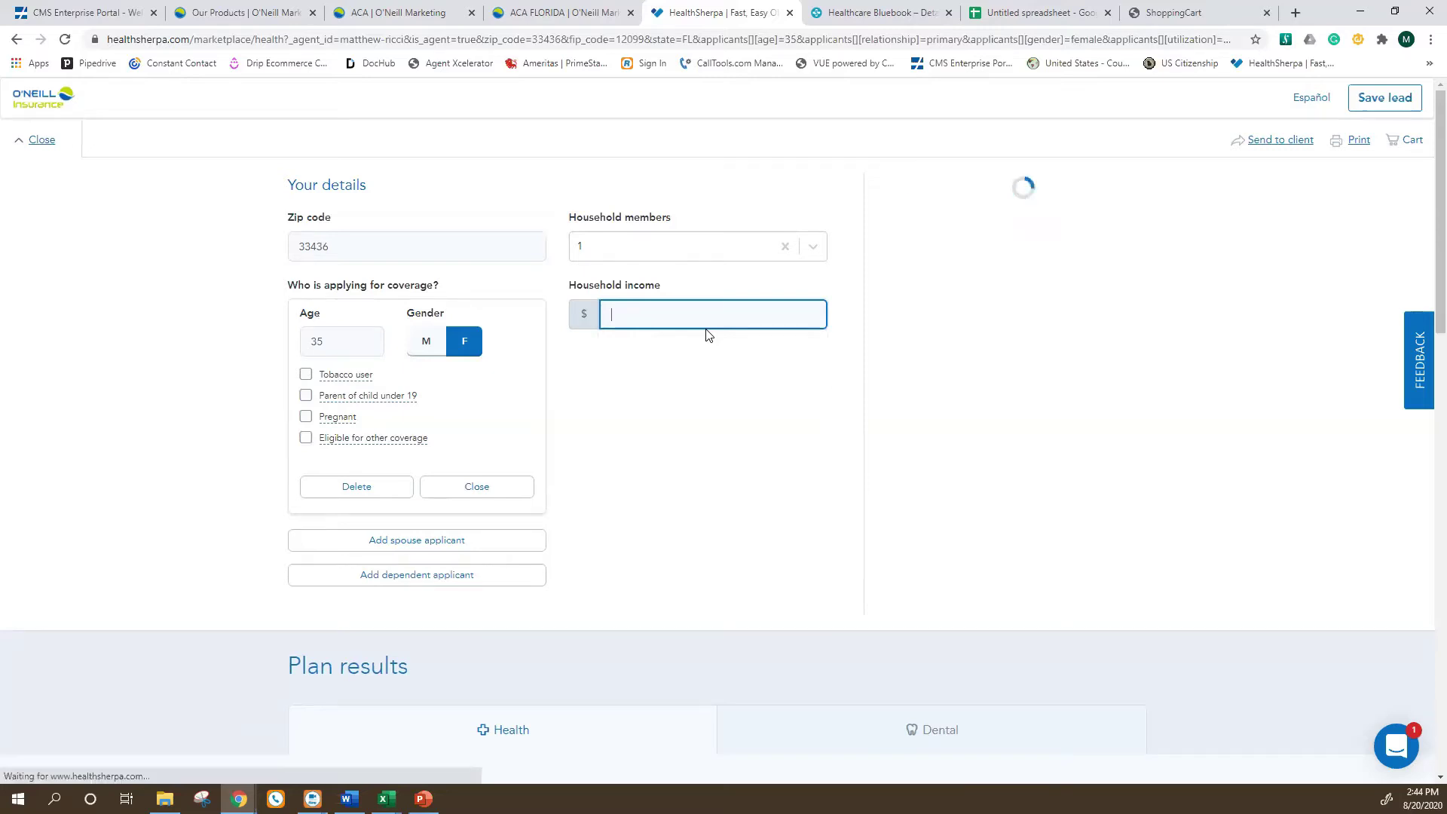
{"action": "type", "text": "00"}
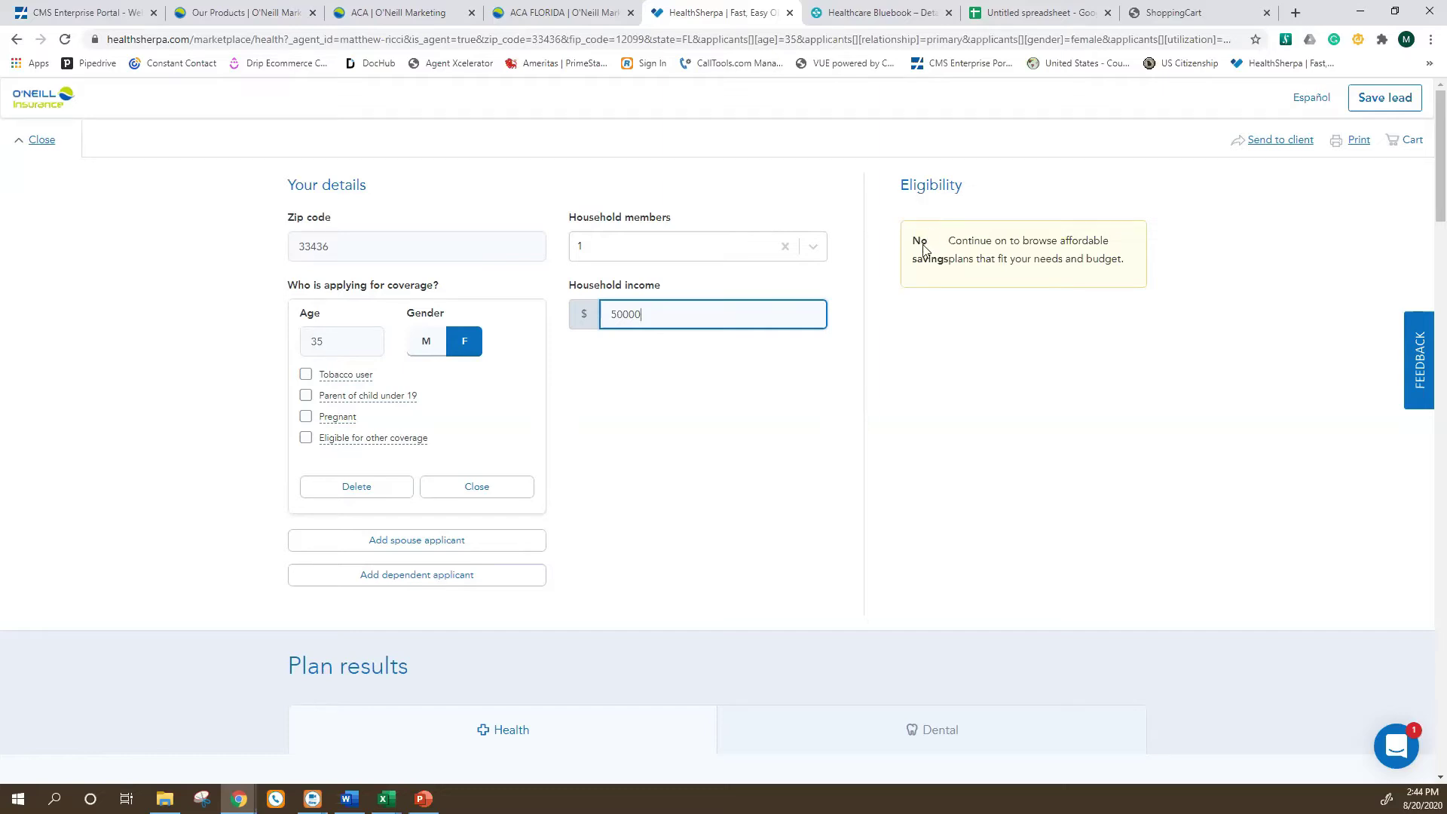
{"action": "scroll", "coordinate": [893, 386], "scroll_direction": "down", "scroll_amount": 2}
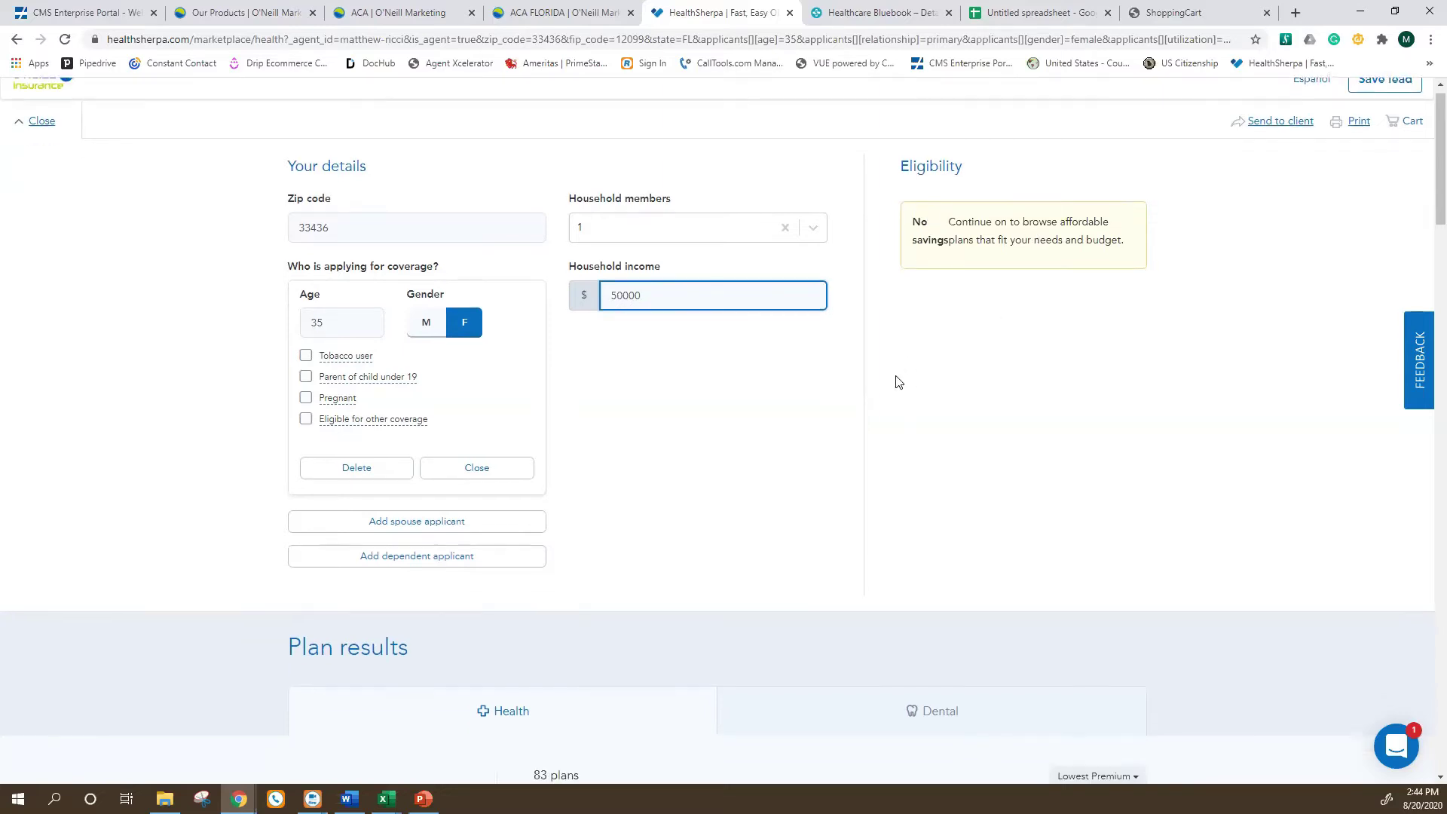
{"action": "scroll", "coordinate": [888, 396], "scroll_direction": "down", "scroll_amount": 5}
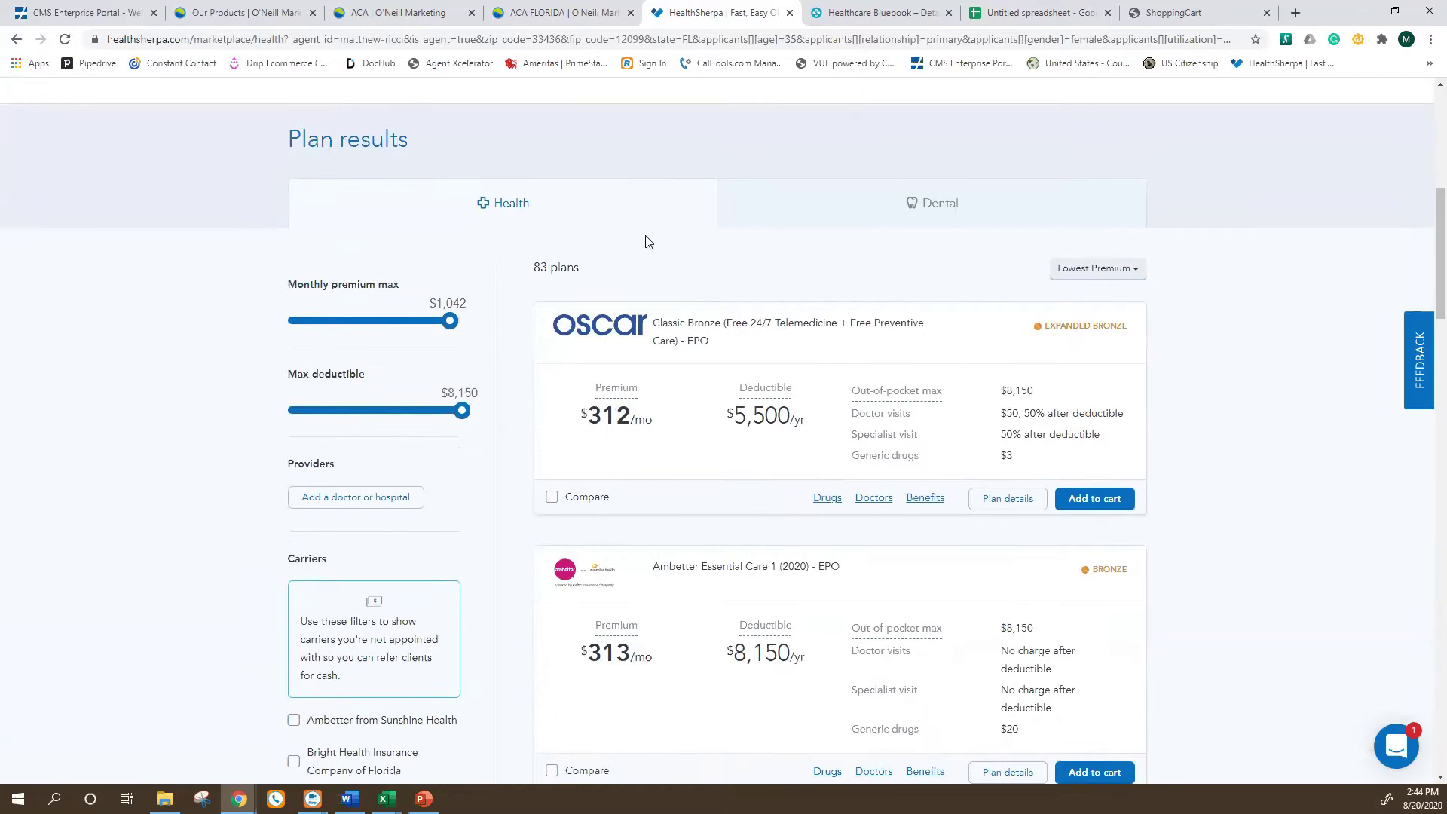
{"action": "scroll", "coordinate": [483, 430], "scroll_direction": "up", "scroll_amount": 7}
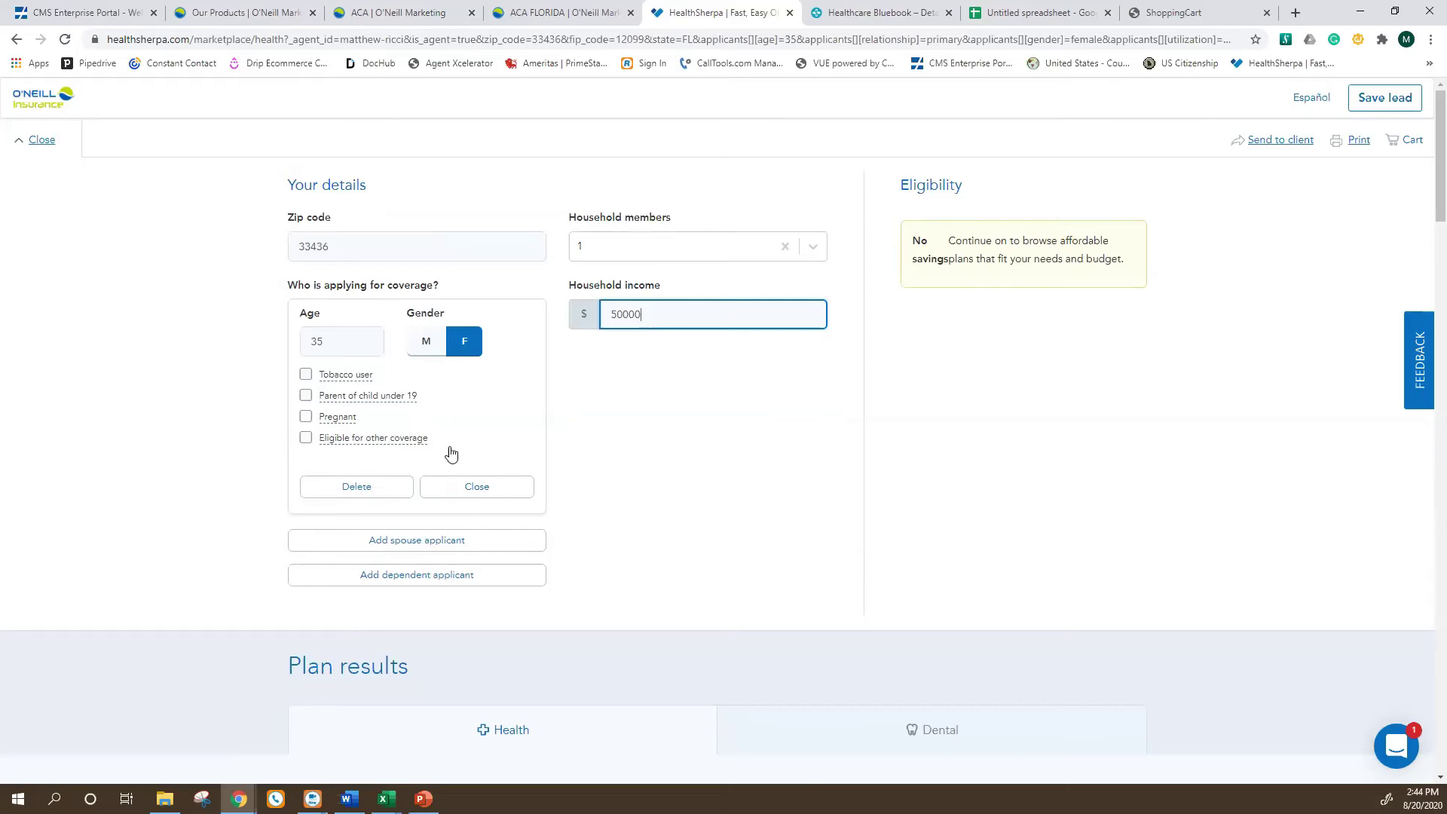
{"action": "scroll", "coordinate": [540, 447], "scroll_direction": "down", "scroll_amount": 2}
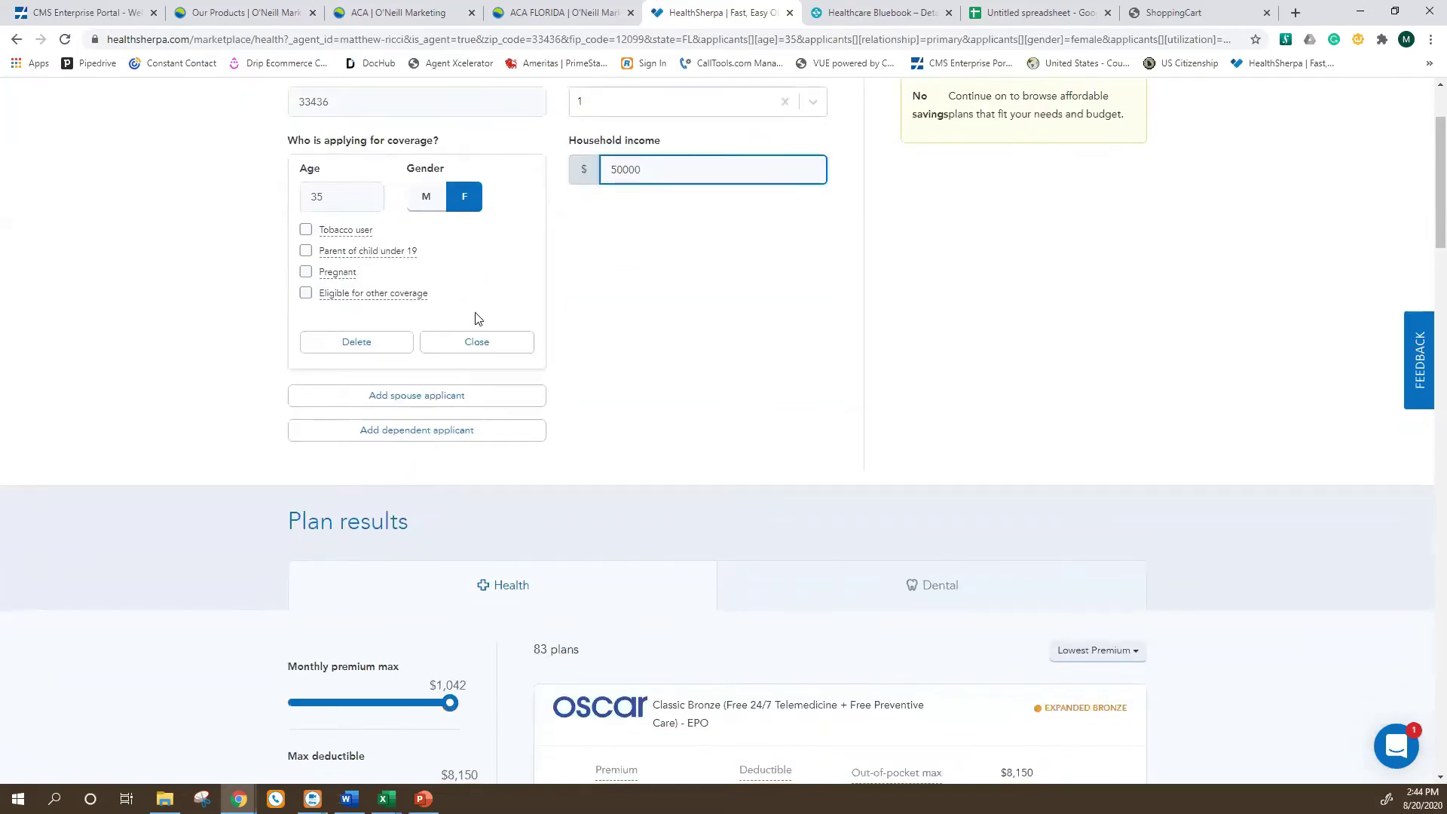
{"action": "scroll", "coordinate": [512, 319], "scroll_direction": "down", "scroll_amount": 1}
{"action": "mouse_move", "coordinate": [338, 209]}
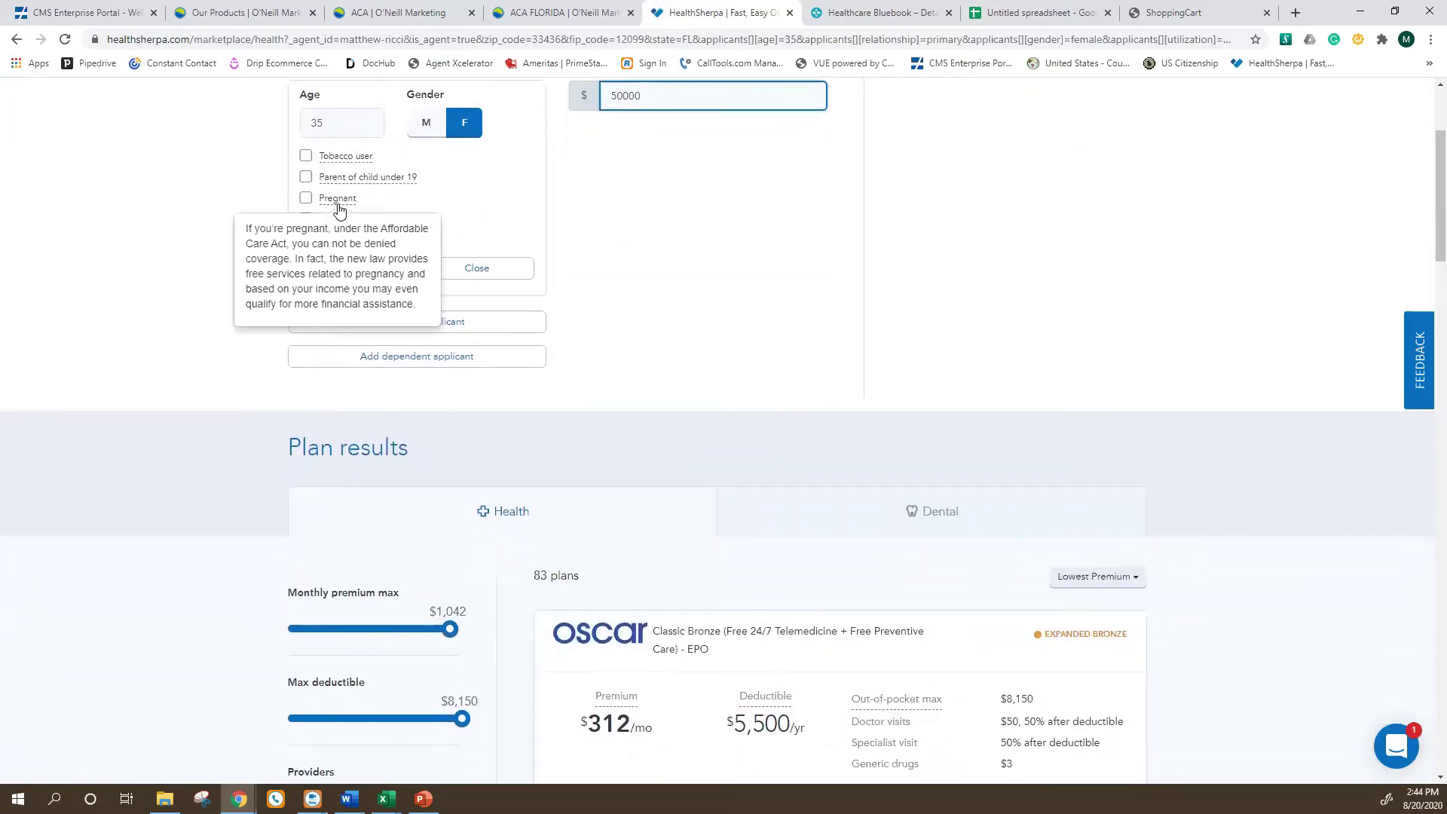
{"action": "scroll", "coordinate": [339, 208], "scroll_direction": "up", "scroll_amount": 1}
{"action": "mouse_move", "coordinate": [328, 243]}
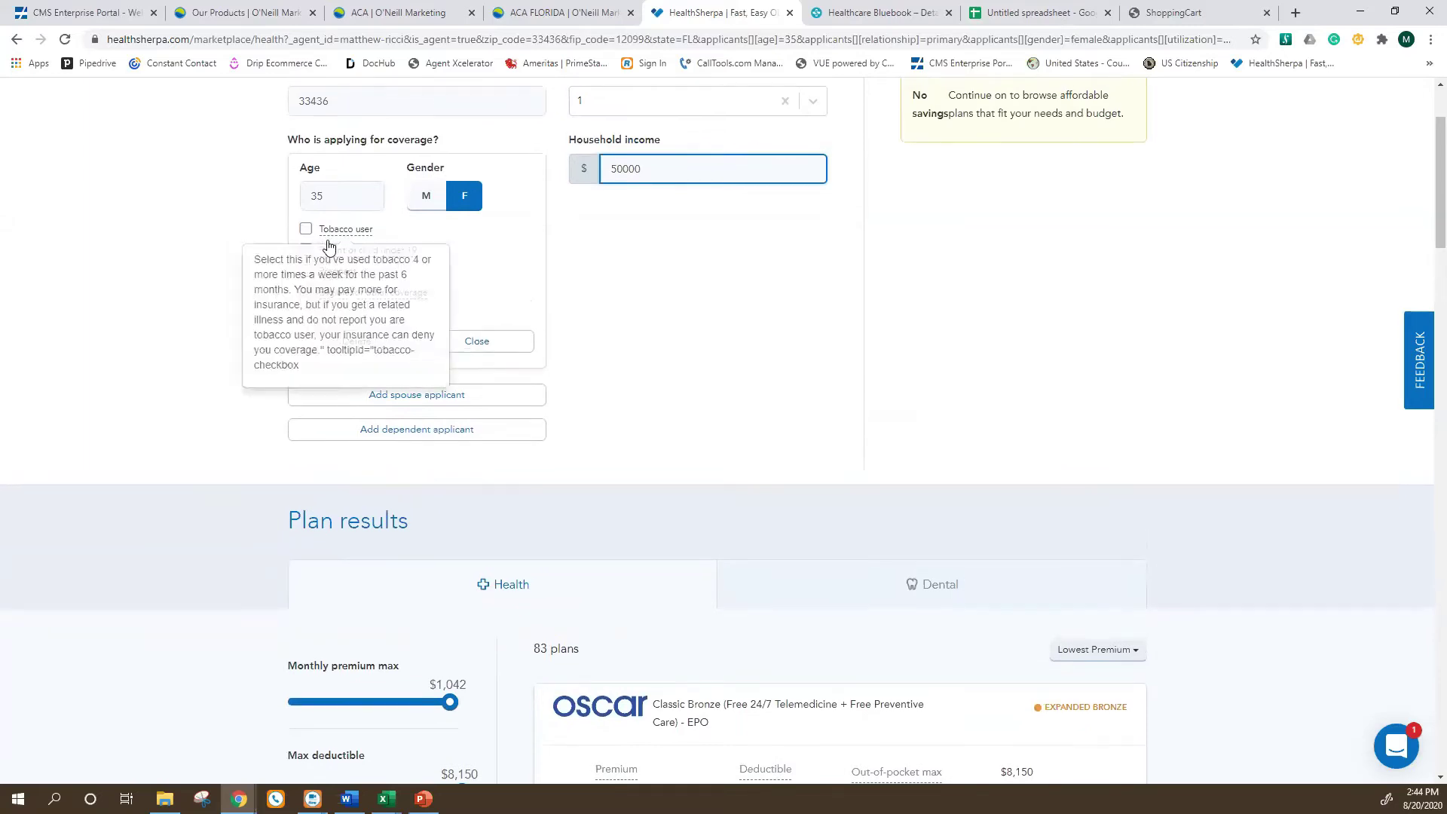
{"action": "mouse_move", "coordinate": [339, 301]}
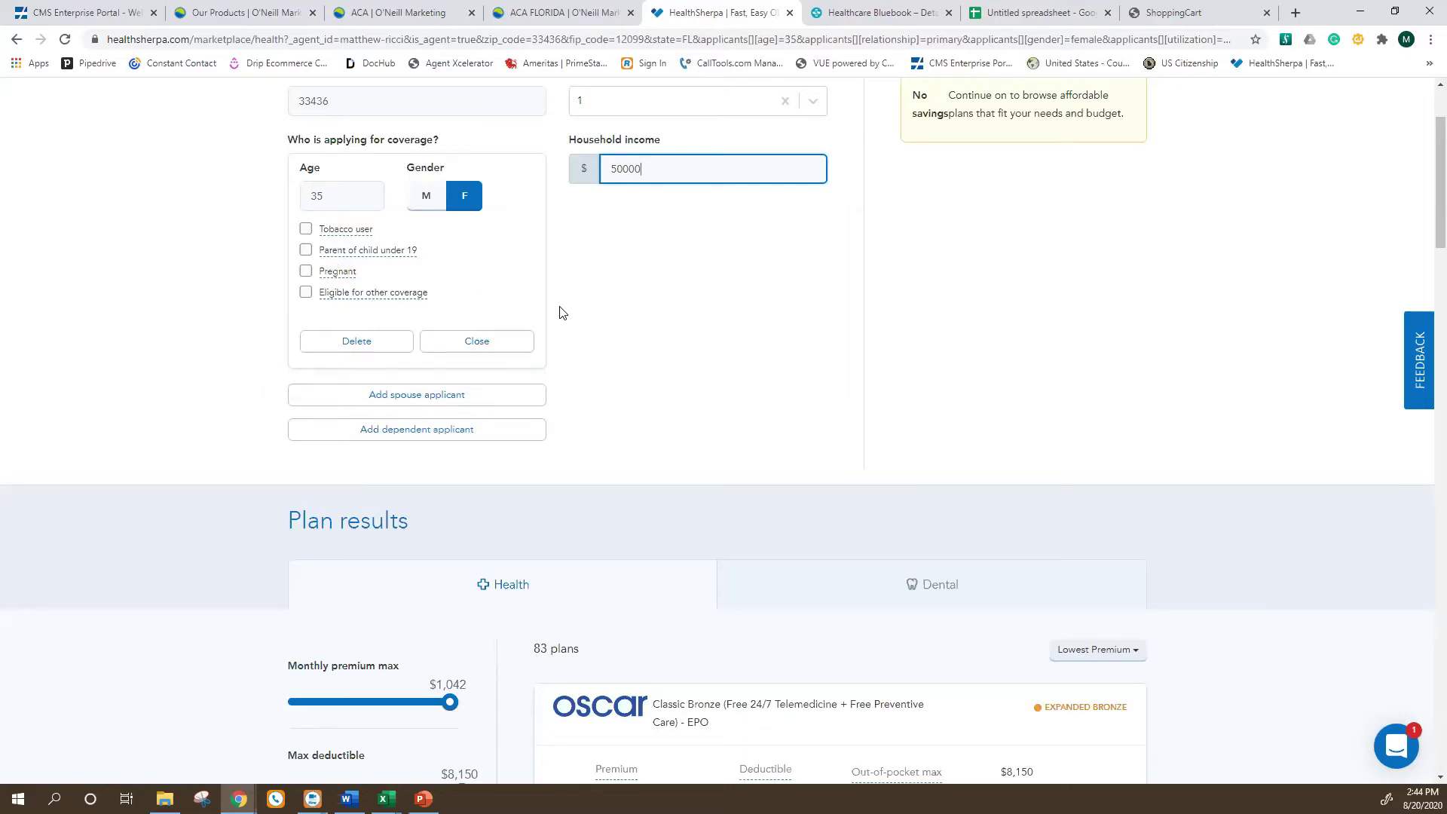
Open Plan details on the Oscar Classic Bronze EPO card ($312 premium, $5,500 deductible).
{"action": "scroll", "coordinate": [766, 400], "scroll_direction": "down", "scroll_amount": 5}
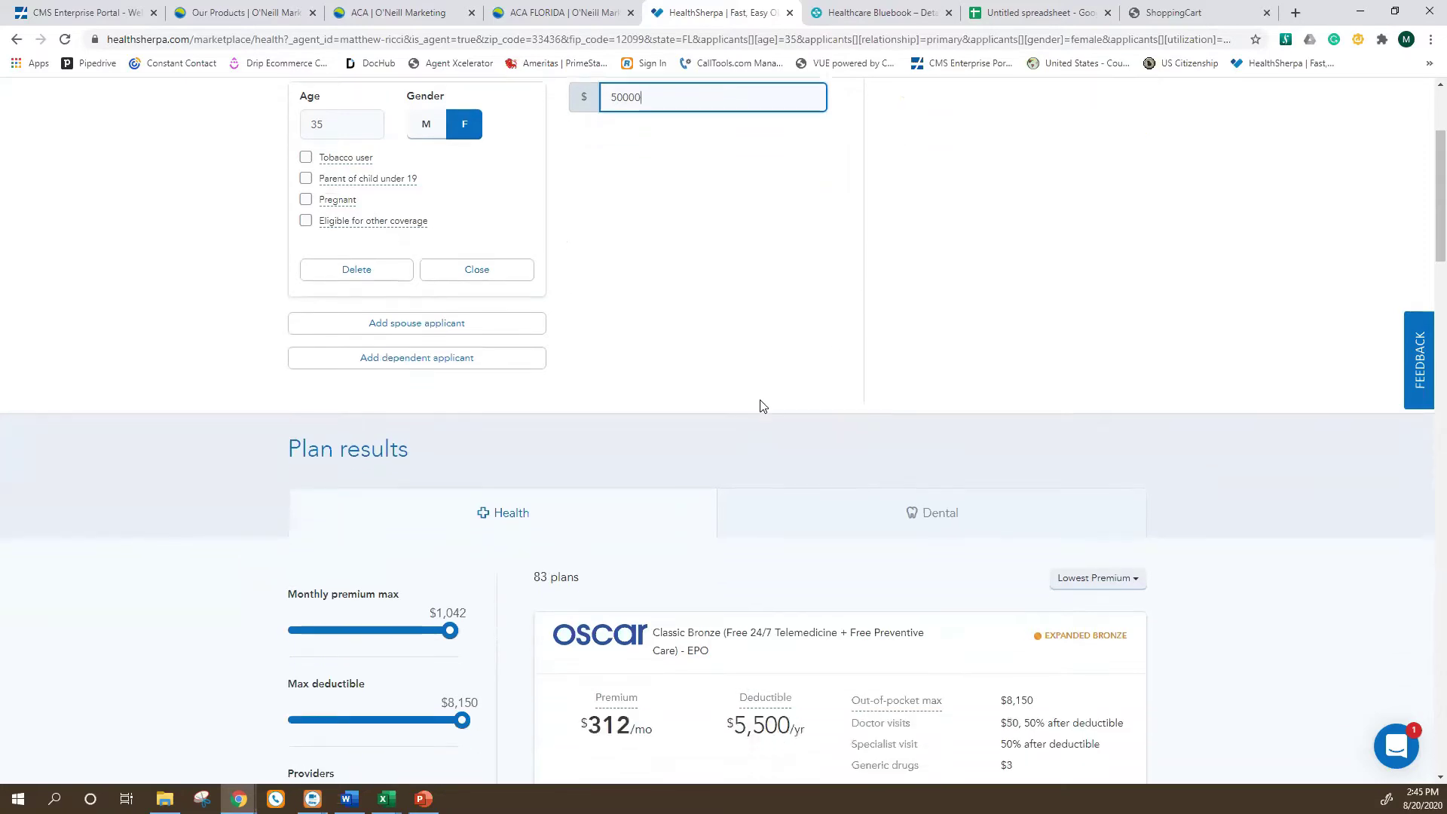
{"action": "scroll", "coordinate": [618, 422], "scroll_direction": "down", "scroll_amount": 2}
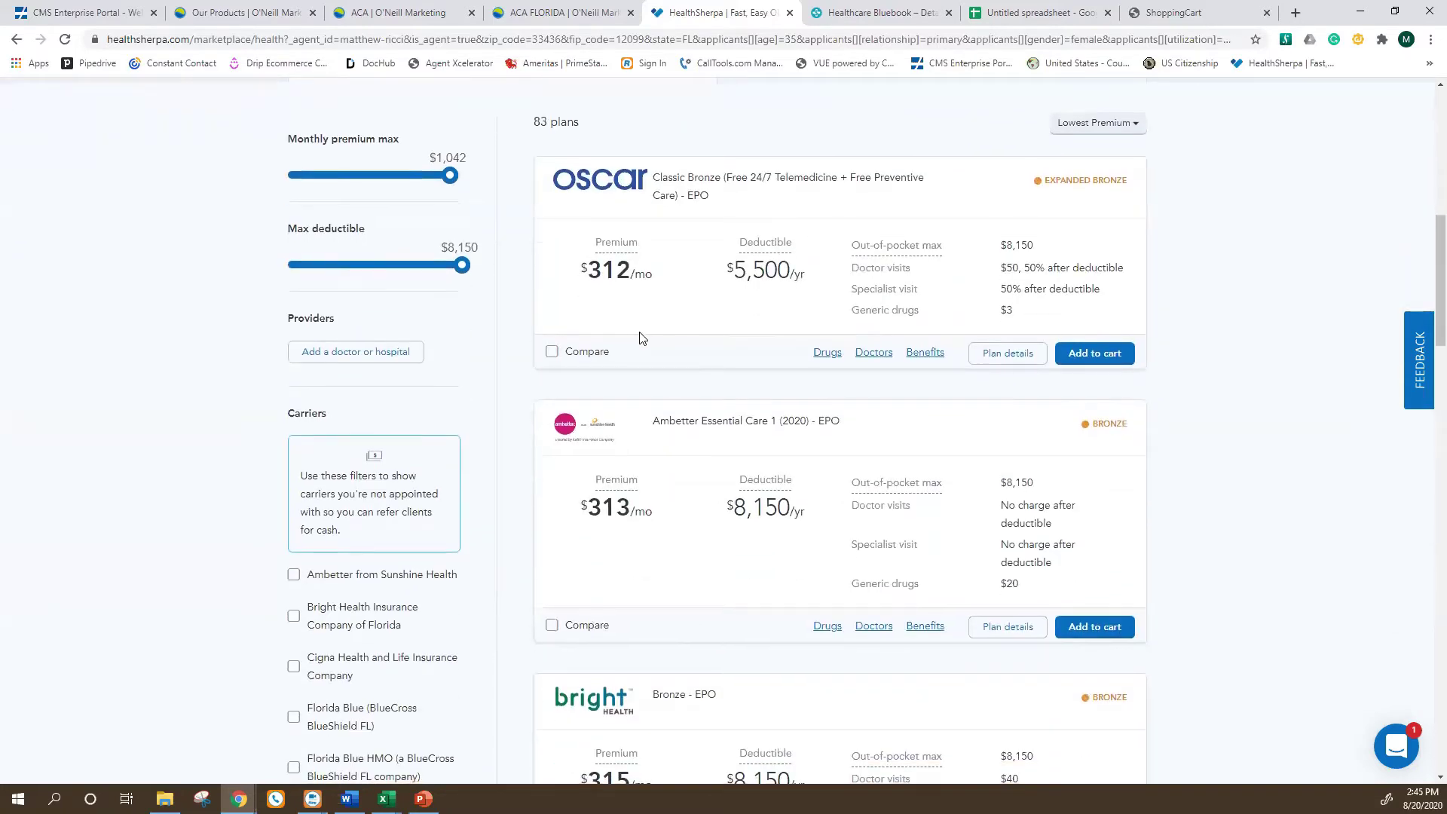
{"action": "scroll", "coordinate": [380, 316], "scroll_direction": "up", "scroll_amount": 1}
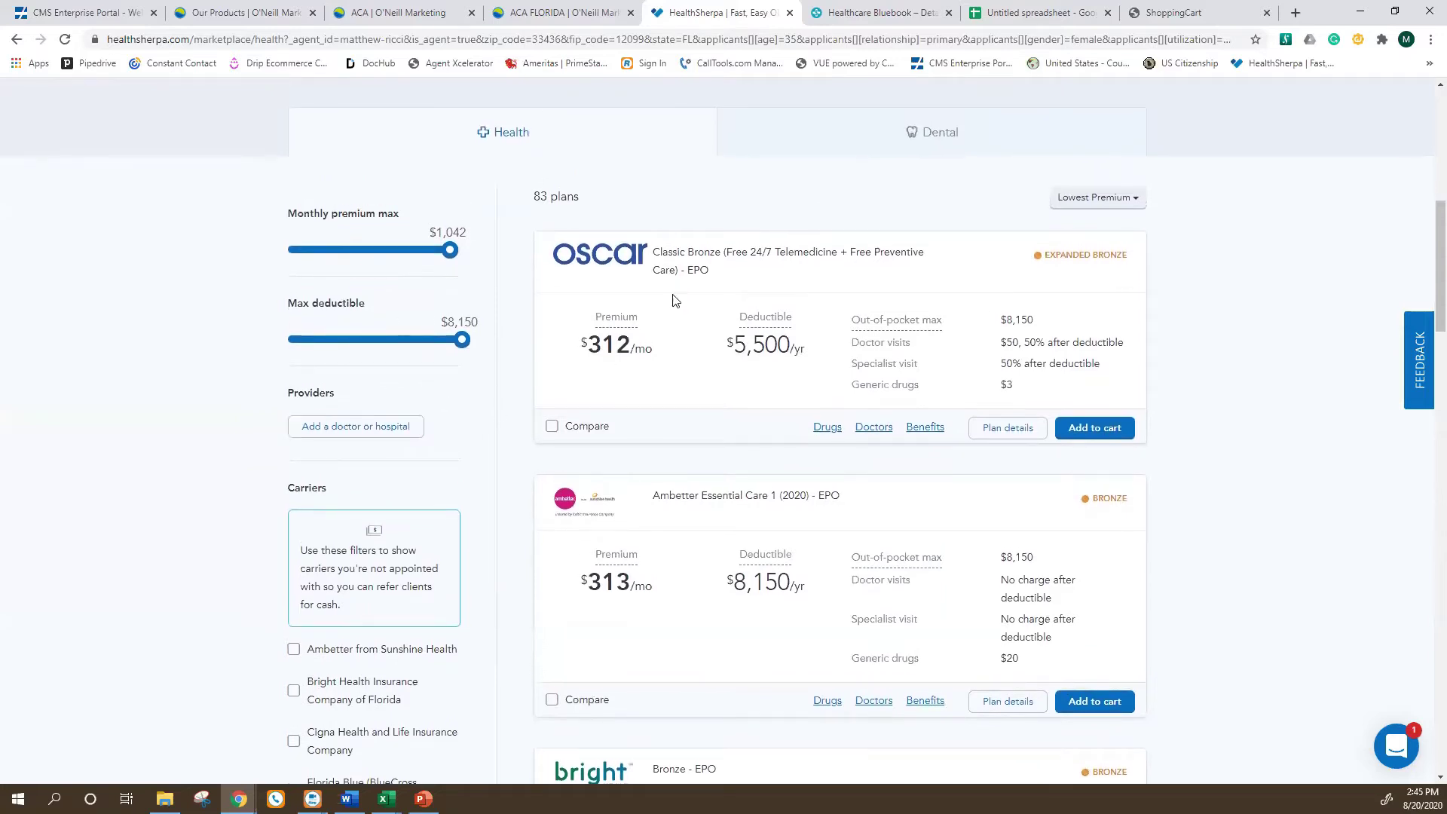
{"action": "scroll", "coordinate": [678, 354], "scroll_direction": "down", "scroll_amount": 1}
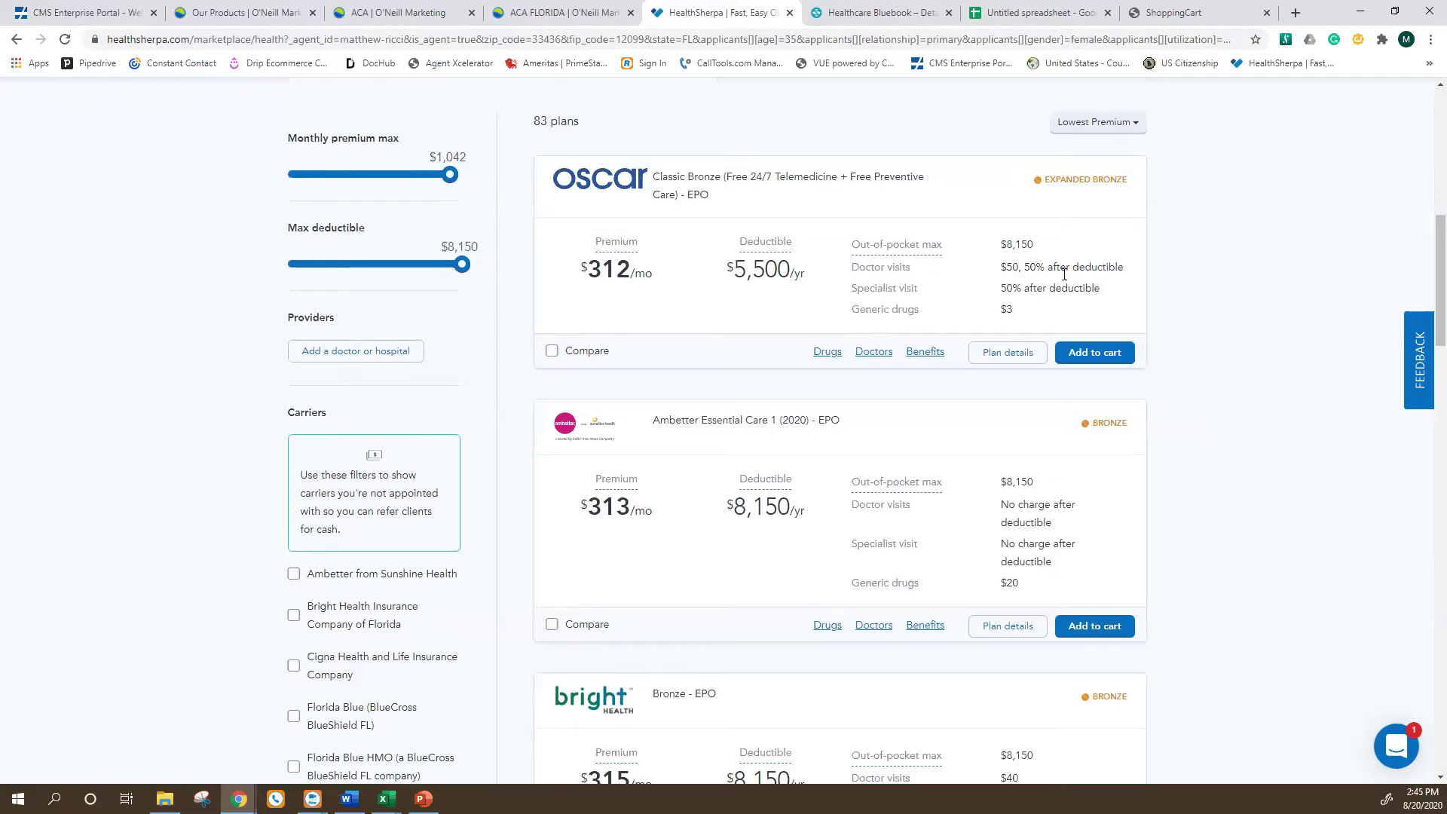
{"action": "scroll", "coordinate": [877, 329], "scroll_direction": "down", "scroll_amount": 1}
{"action": "scroll", "coordinate": [877, 330], "scroll_direction": "up", "scroll_amount": 1}
{"action": "left_click", "coordinate": [985, 357]}
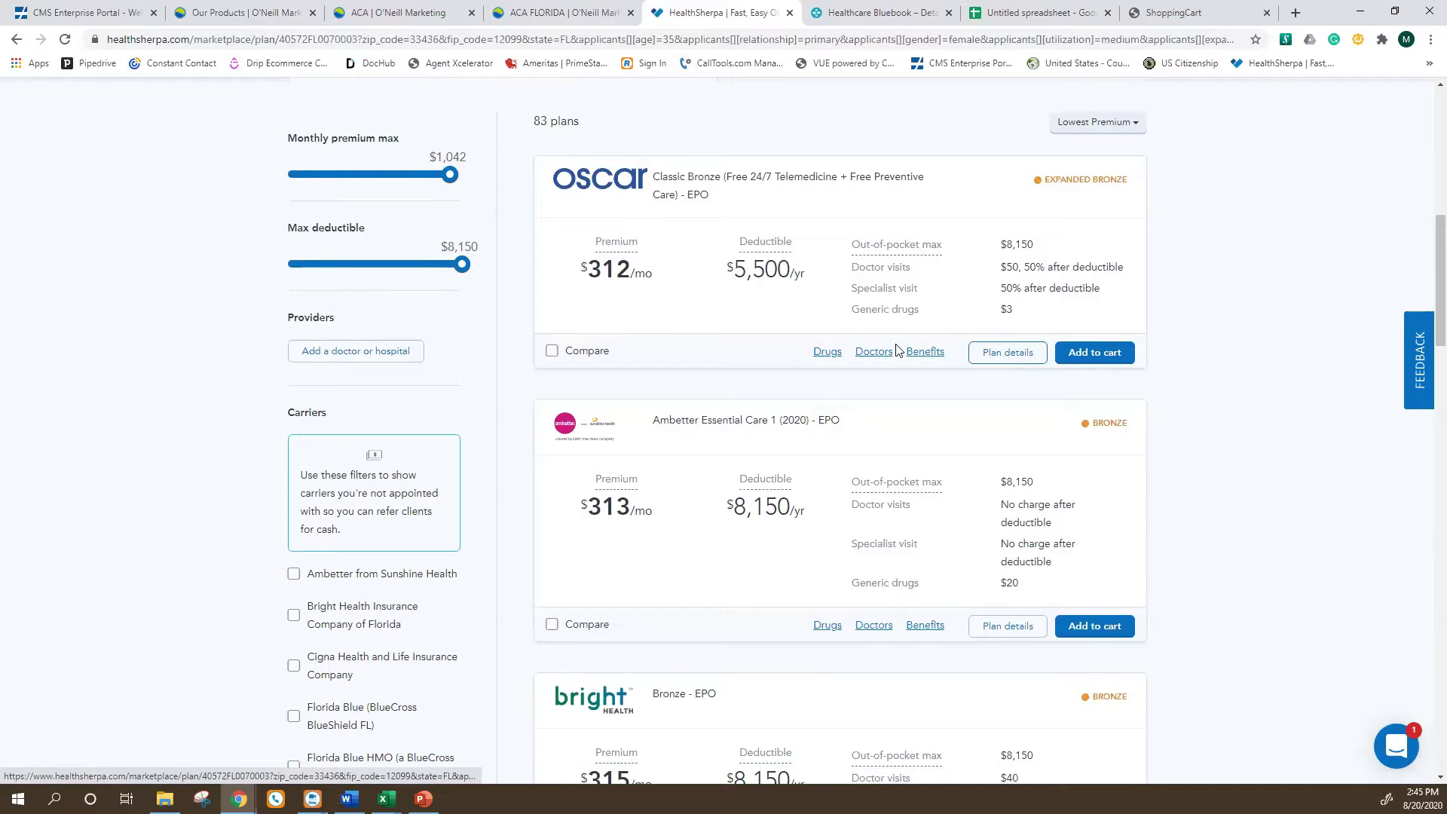
{"action": "scroll", "coordinate": [674, 414], "scroll_direction": "down", "scroll_amount": 1}
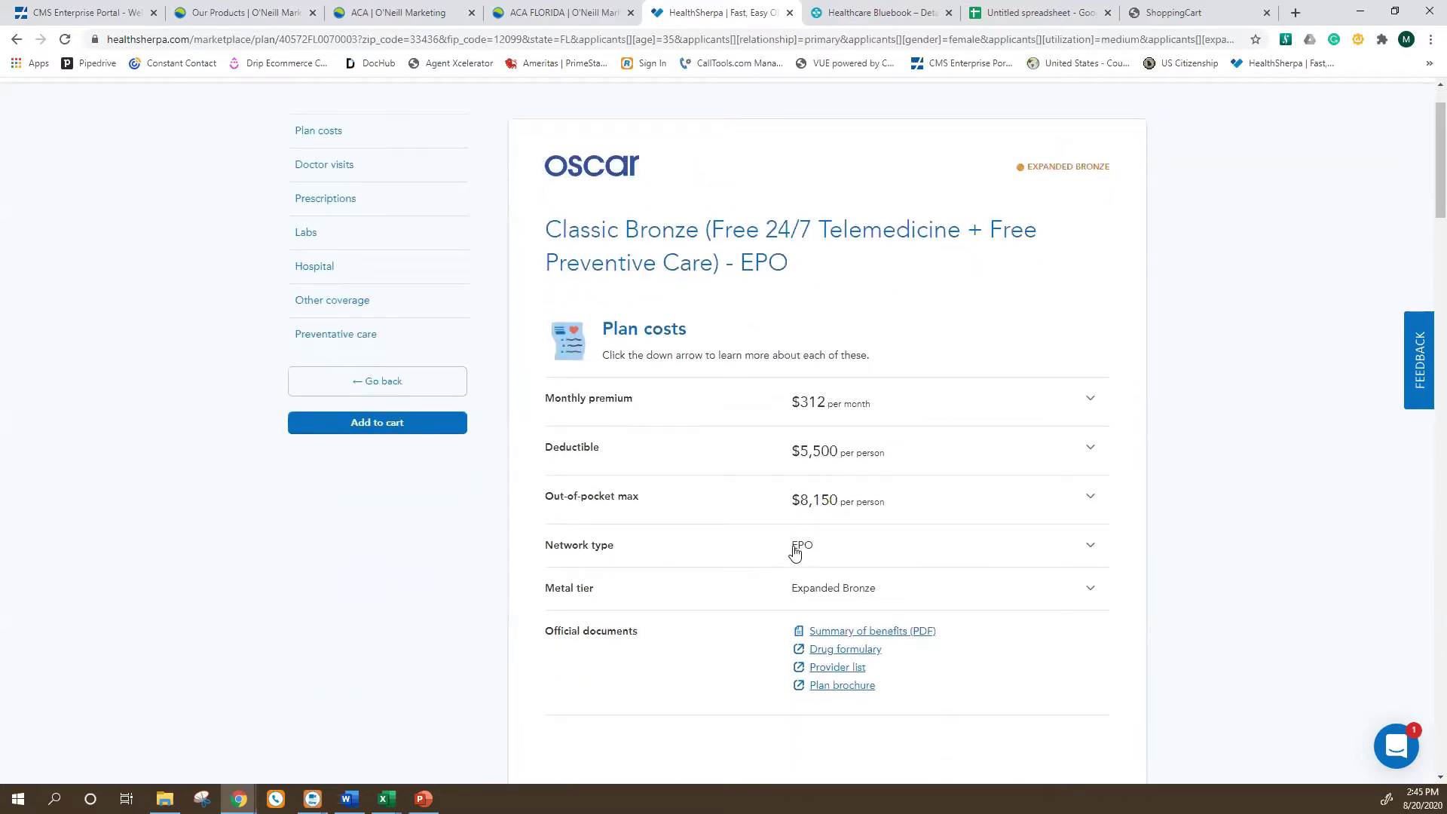
{"action": "scroll", "coordinate": [810, 551], "scroll_direction": "down", "scroll_amount": 1}
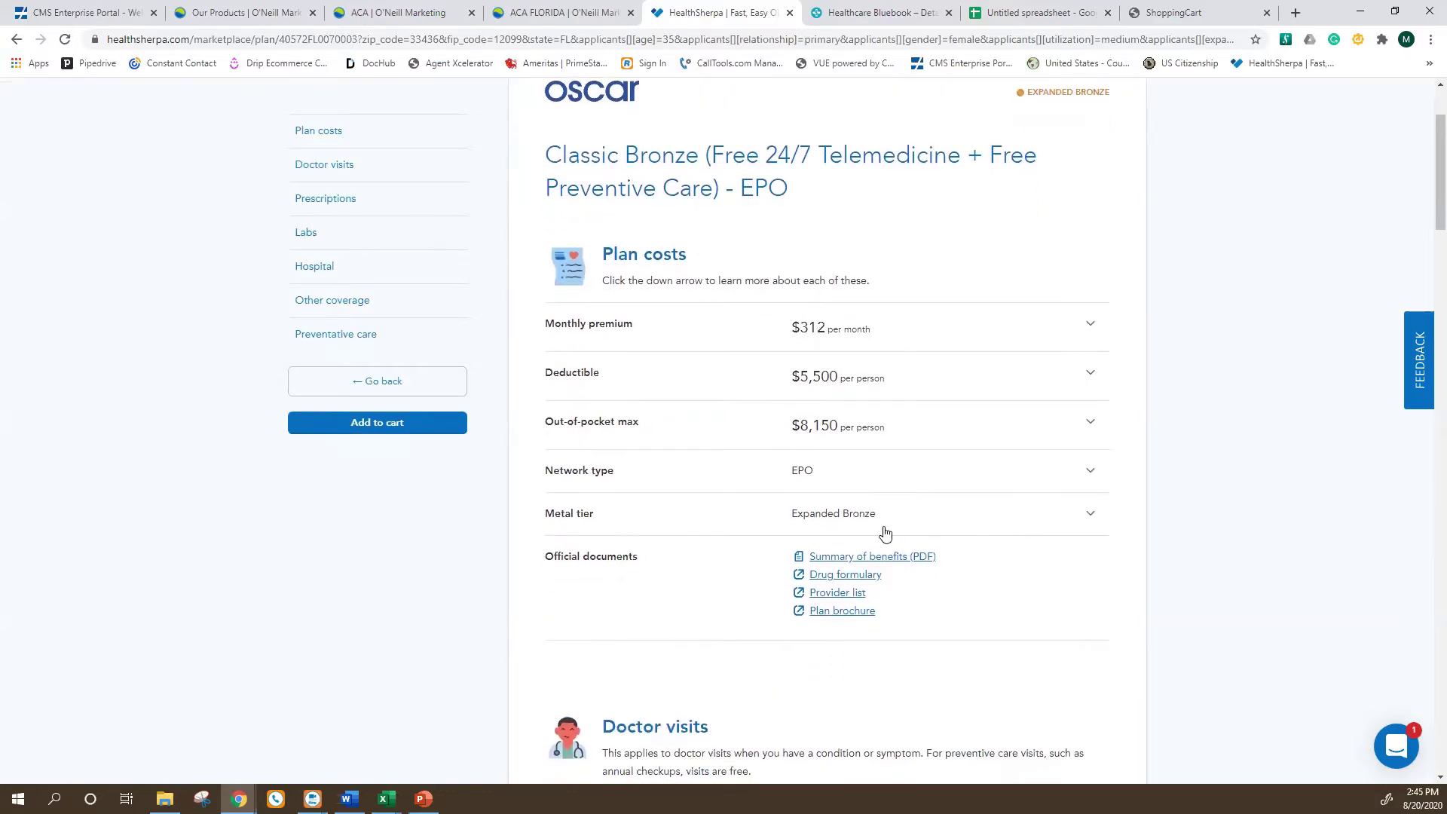
{"action": "scroll", "coordinate": [882, 533], "scroll_direction": "down", "scroll_amount": 1}
{"action": "scroll", "coordinate": [882, 533], "scroll_direction": "up", "scroll_amount": 1}
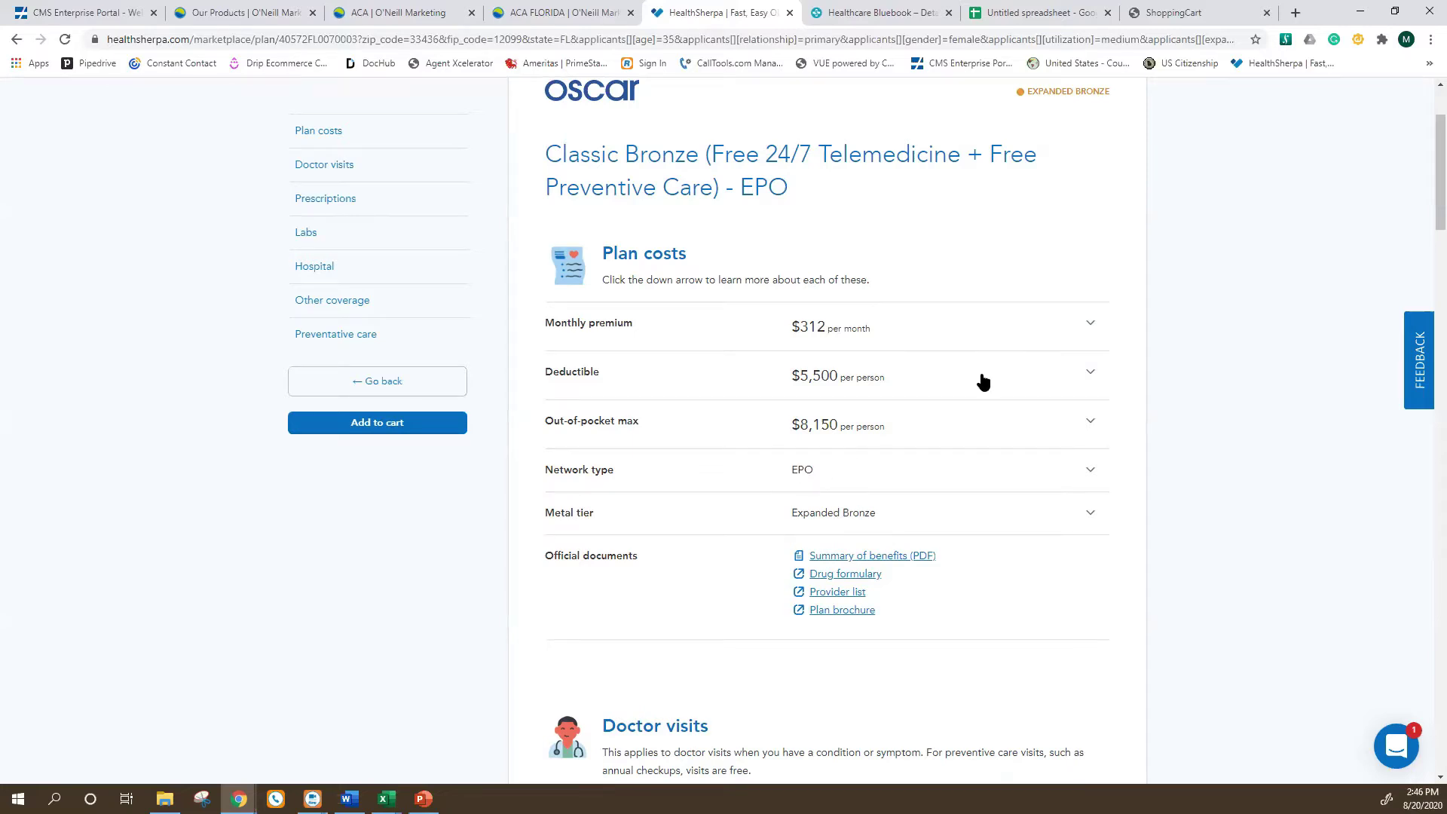
{"action": "scroll", "coordinate": [992, 387], "scroll_direction": "down", "scroll_amount": 2}
{"action": "scroll", "coordinate": [927, 413], "scroll_direction": "down", "scroll_amount": 4}
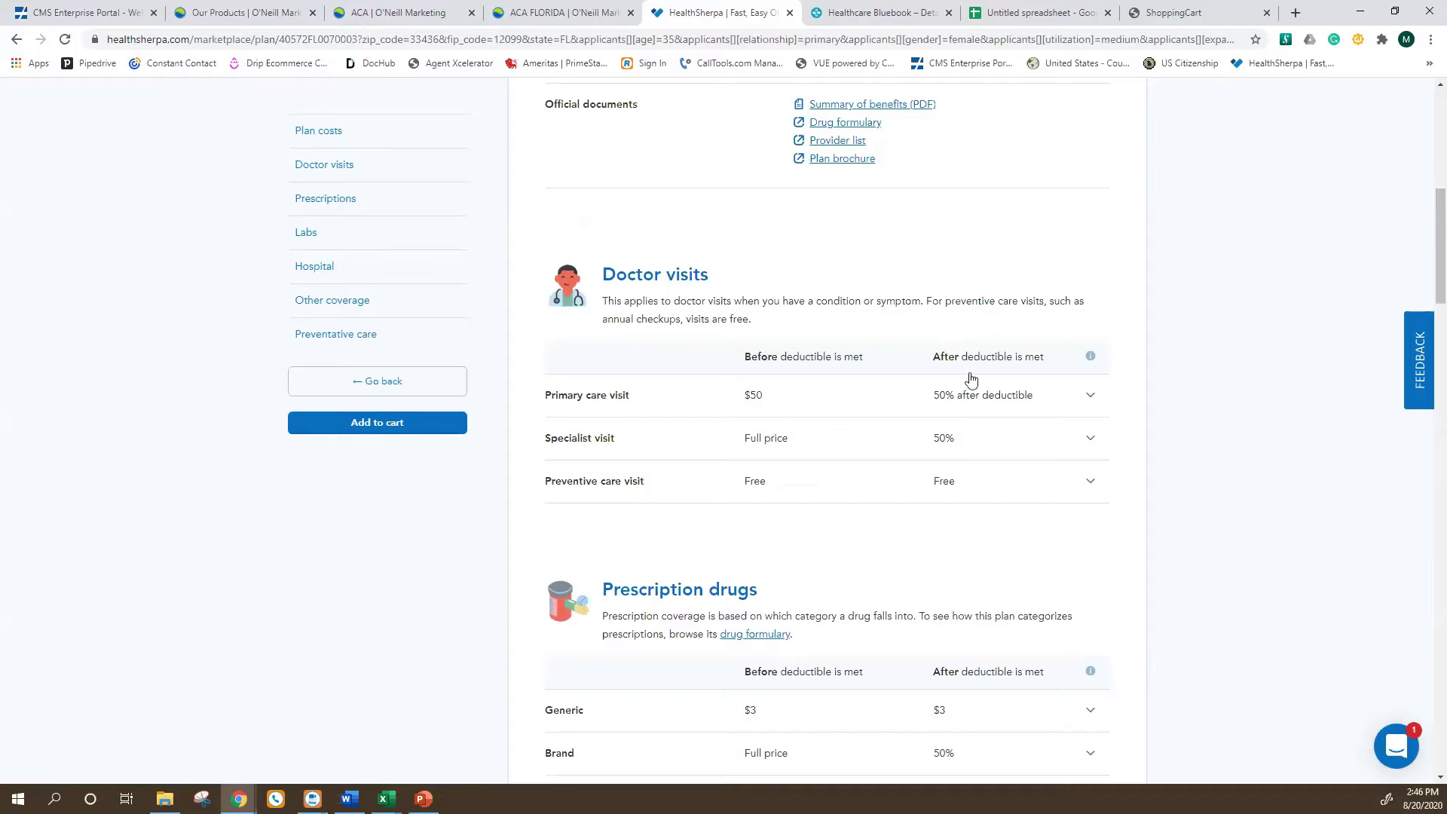
{"action": "scroll", "coordinate": [851, 471], "scroll_direction": "down", "scroll_amount": 5}
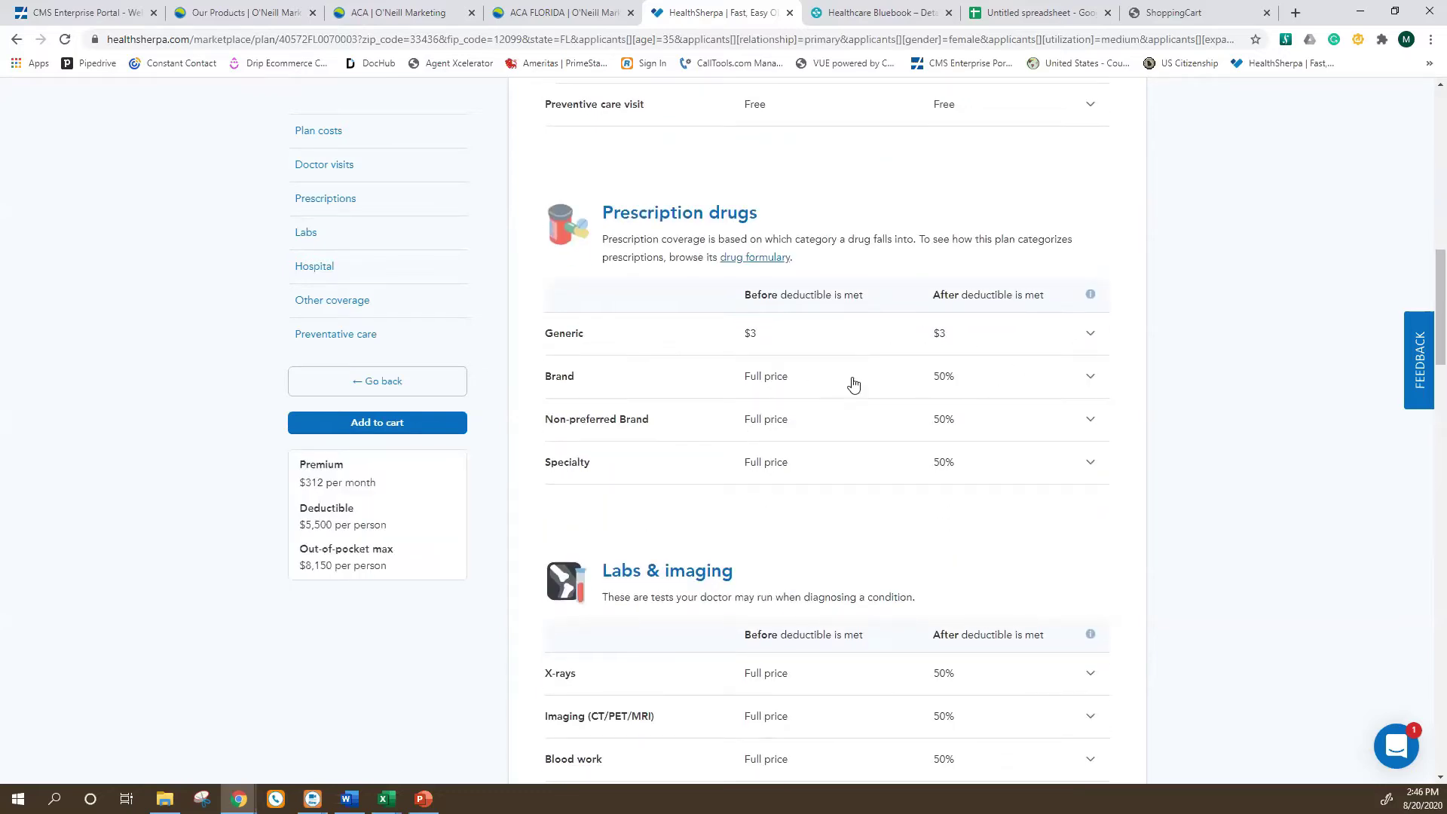
Expand the $3 Generic drug explanation, then review coverage down to Free preventative care.
{"action": "left_click", "coordinate": [1090, 337]}
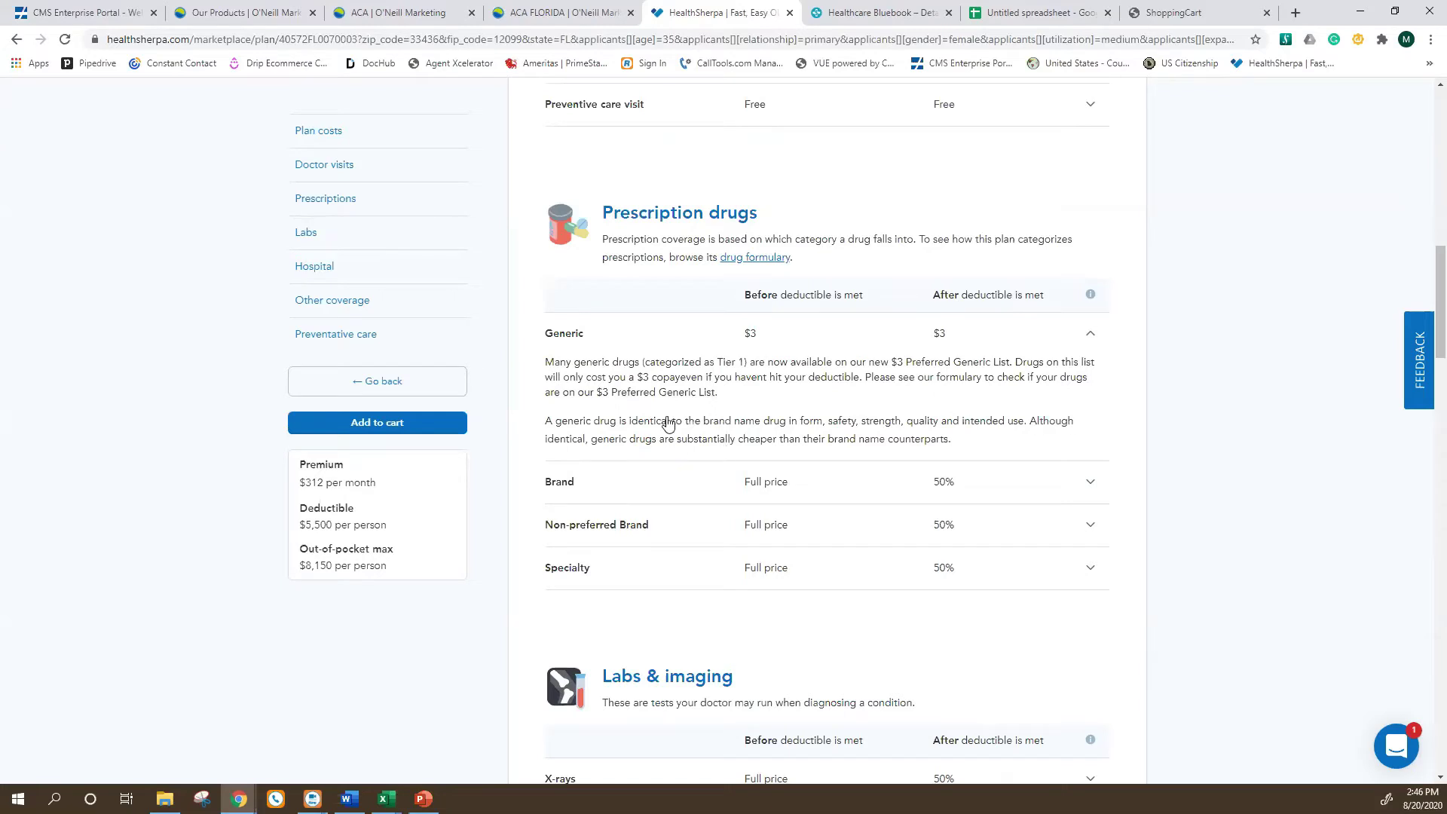
{"action": "scroll", "coordinate": [668, 449], "scroll_direction": "down", "scroll_amount": 2}
{"action": "scroll", "coordinate": [676, 457], "scroll_direction": "down", "scroll_amount": 3}
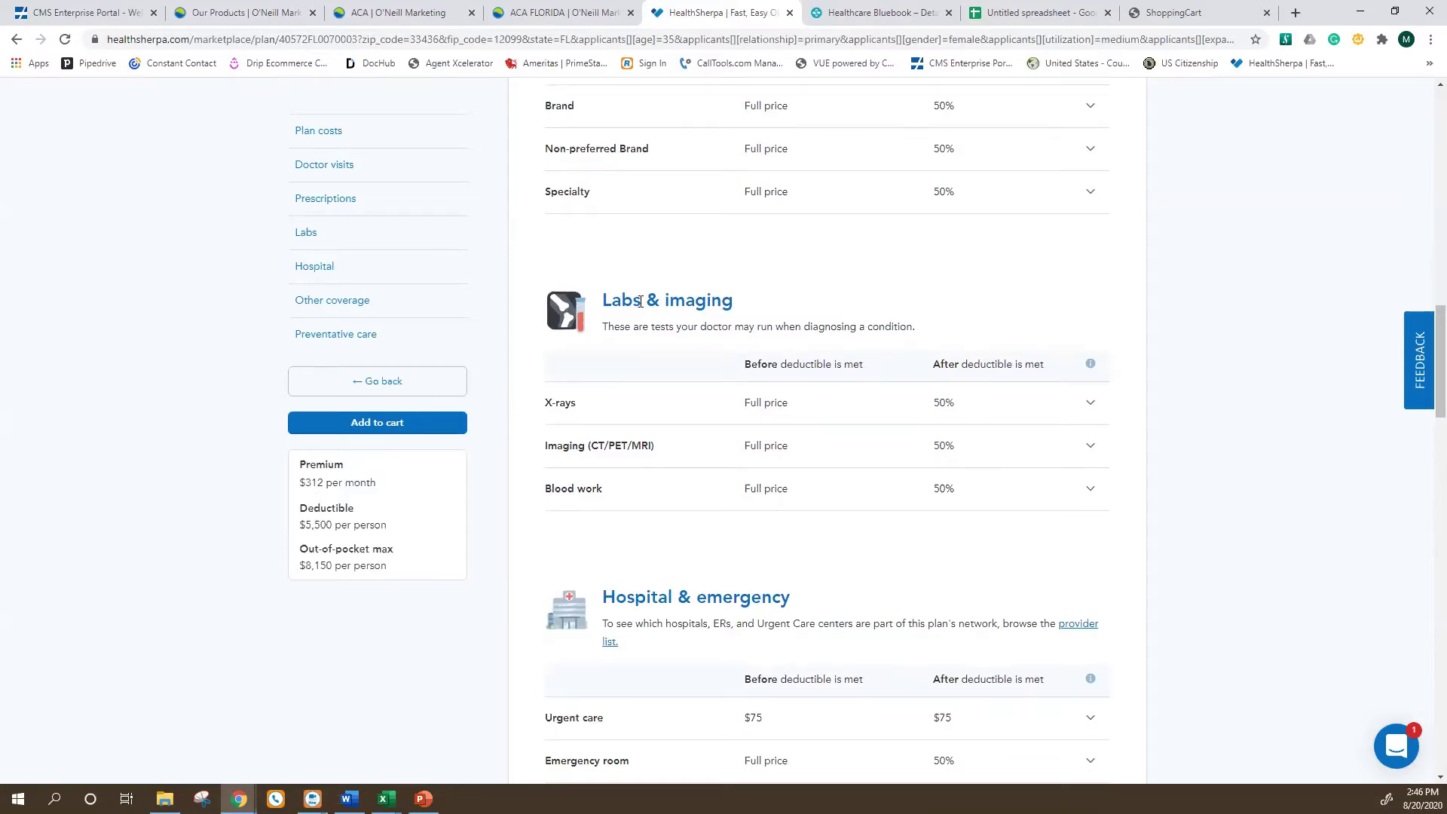
{"action": "scroll", "coordinate": [640, 305], "scroll_direction": "down", "scroll_amount": 4}
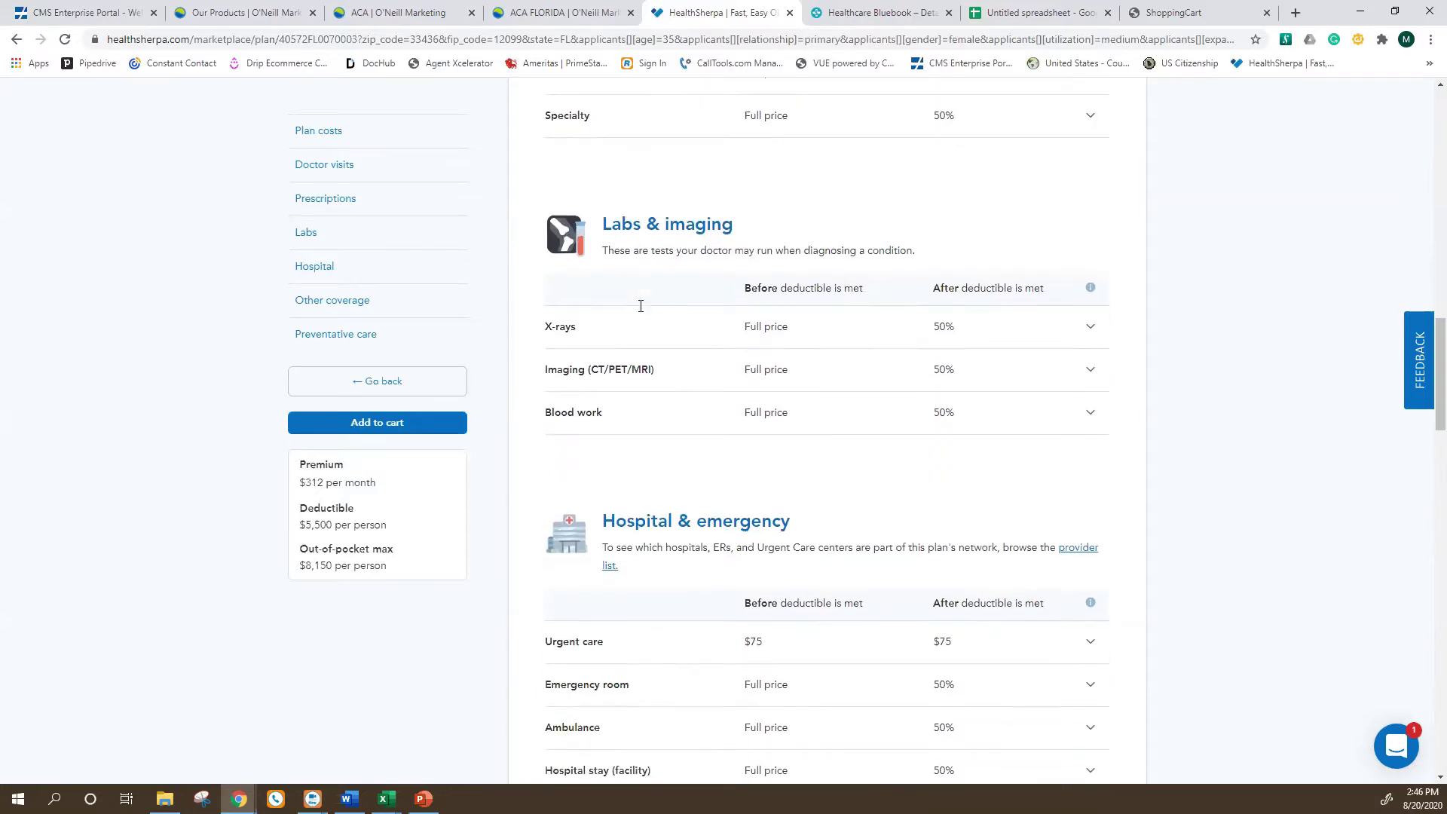
{"action": "scroll", "coordinate": [637, 349], "scroll_direction": "down", "scroll_amount": 2}
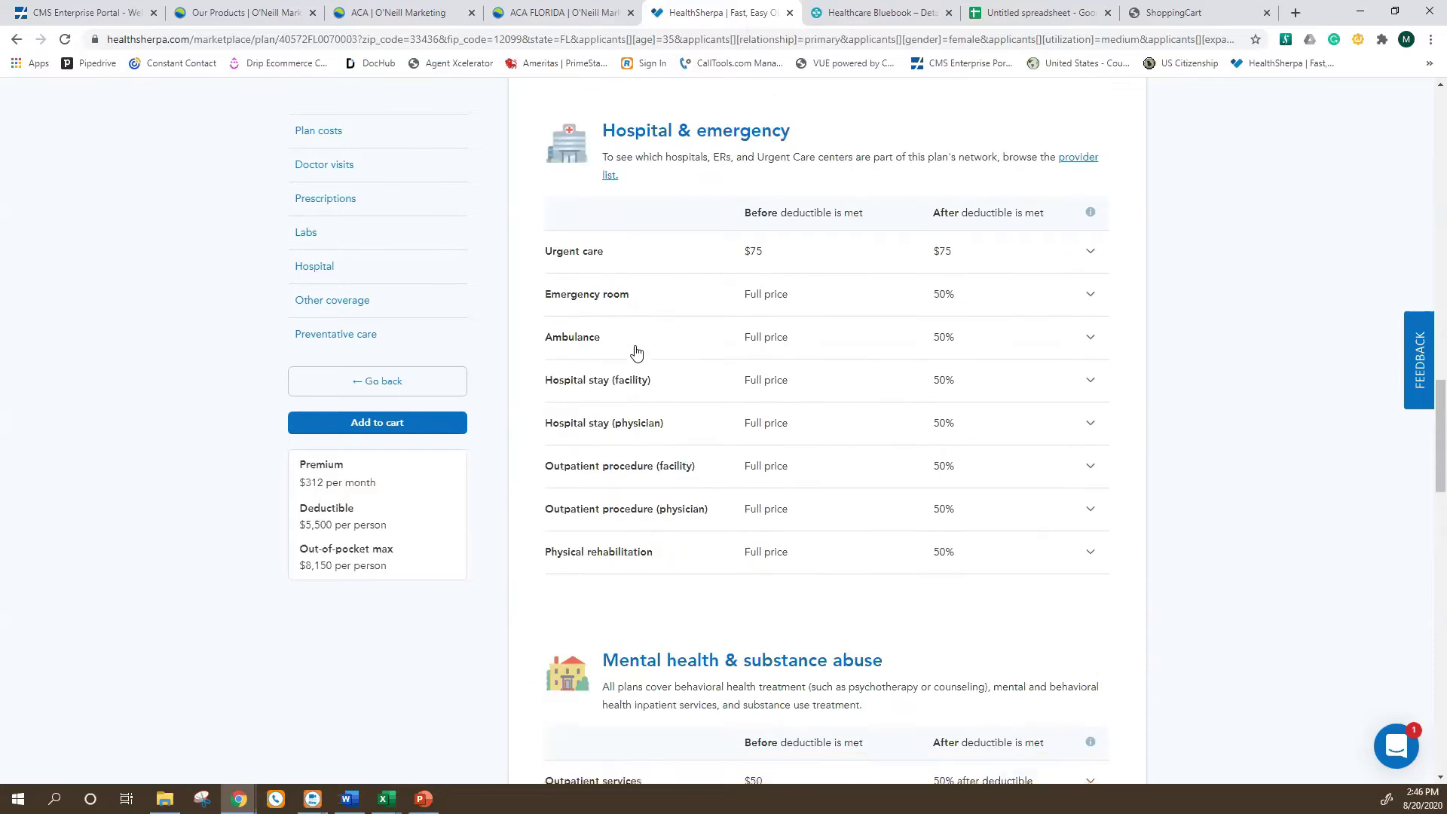
{"action": "scroll", "coordinate": [636, 349], "scroll_direction": "down", "scroll_amount": 2}
{"action": "scroll", "coordinate": [737, 614], "scroll_direction": "down", "scroll_amount": 2}
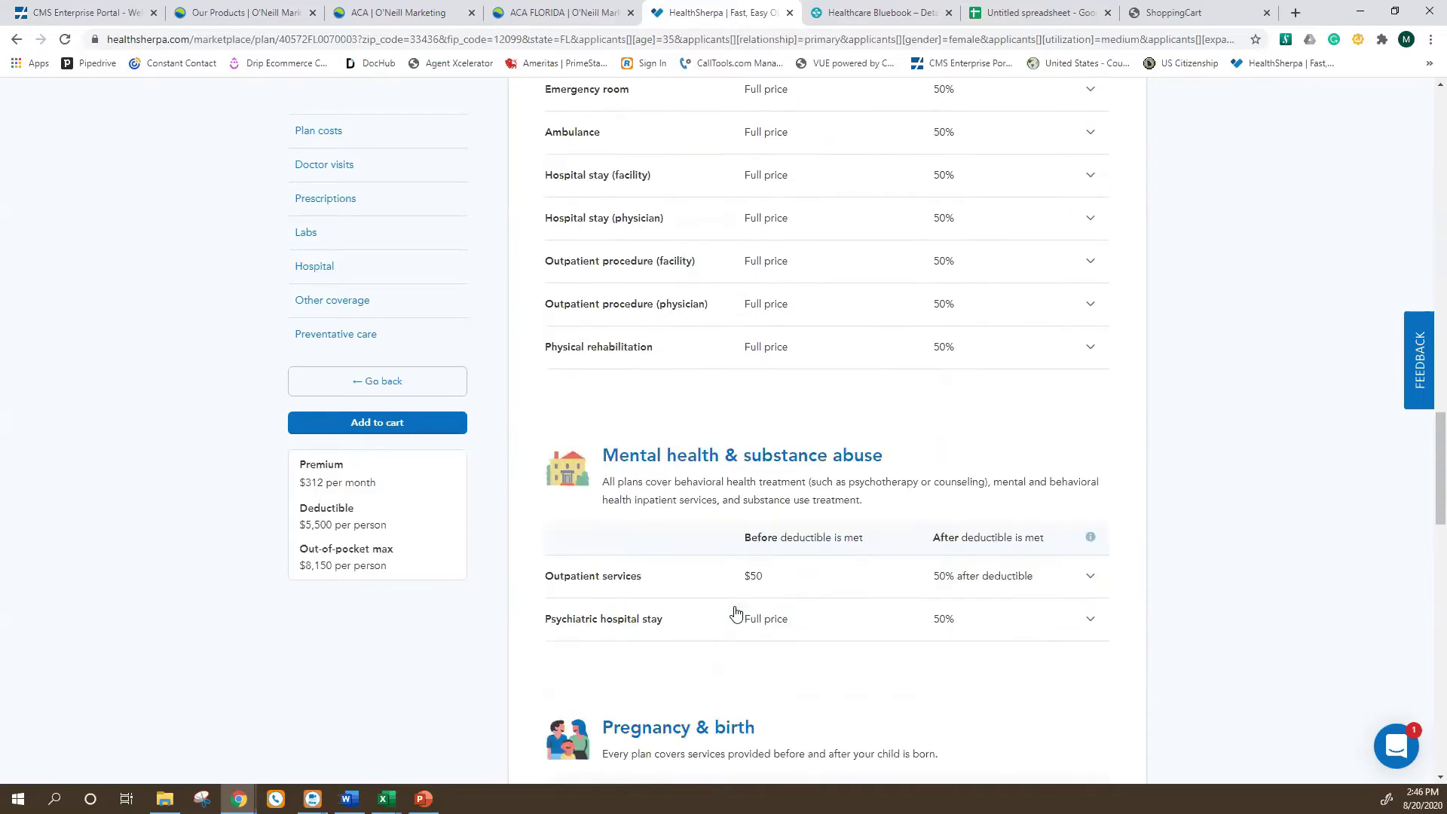
{"action": "scroll", "coordinate": [776, 549], "scroll_direction": "down", "scroll_amount": 3}
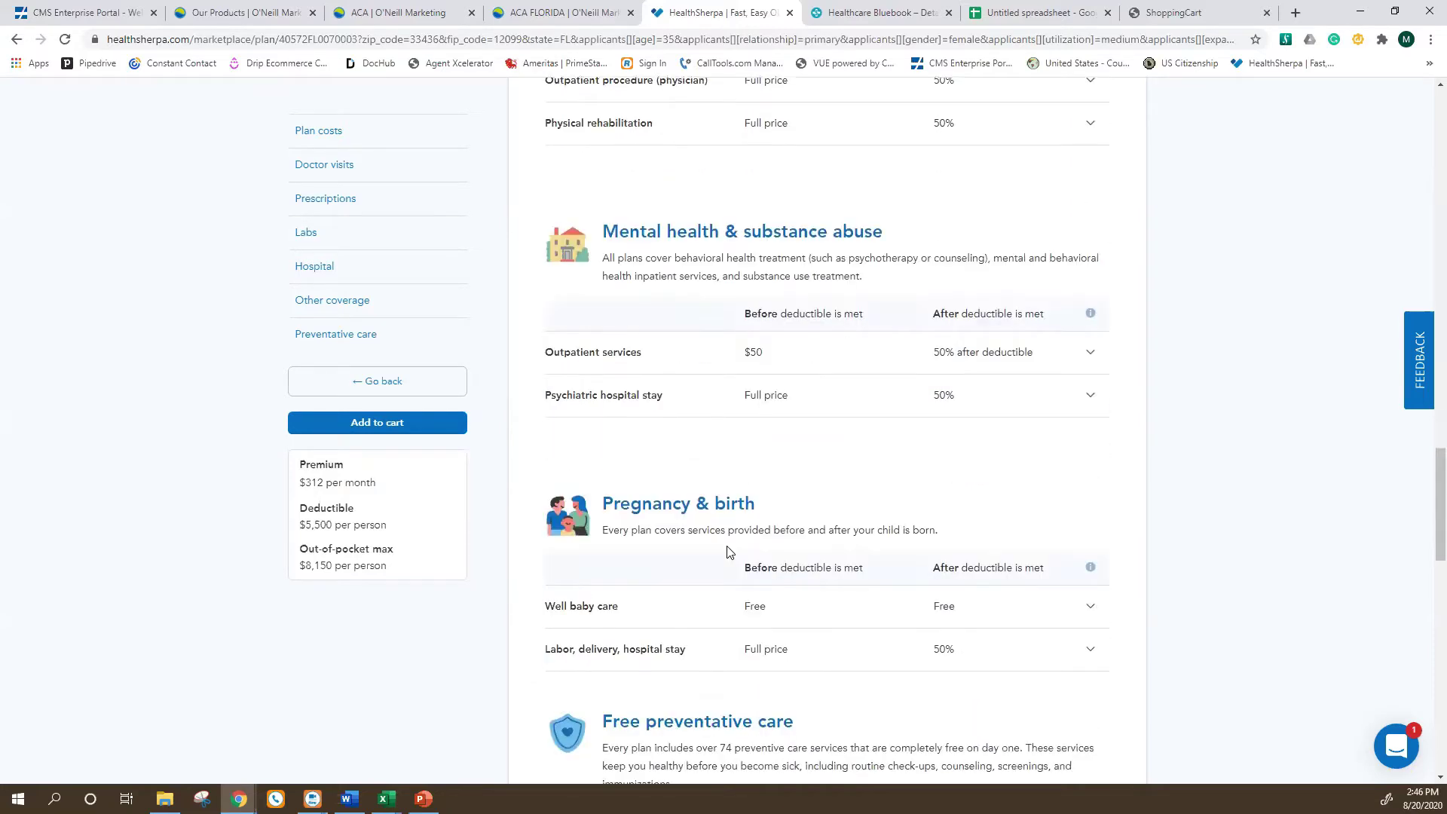
{"action": "scroll", "coordinate": [718, 563], "scroll_direction": "down", "scroll_amount": 3}
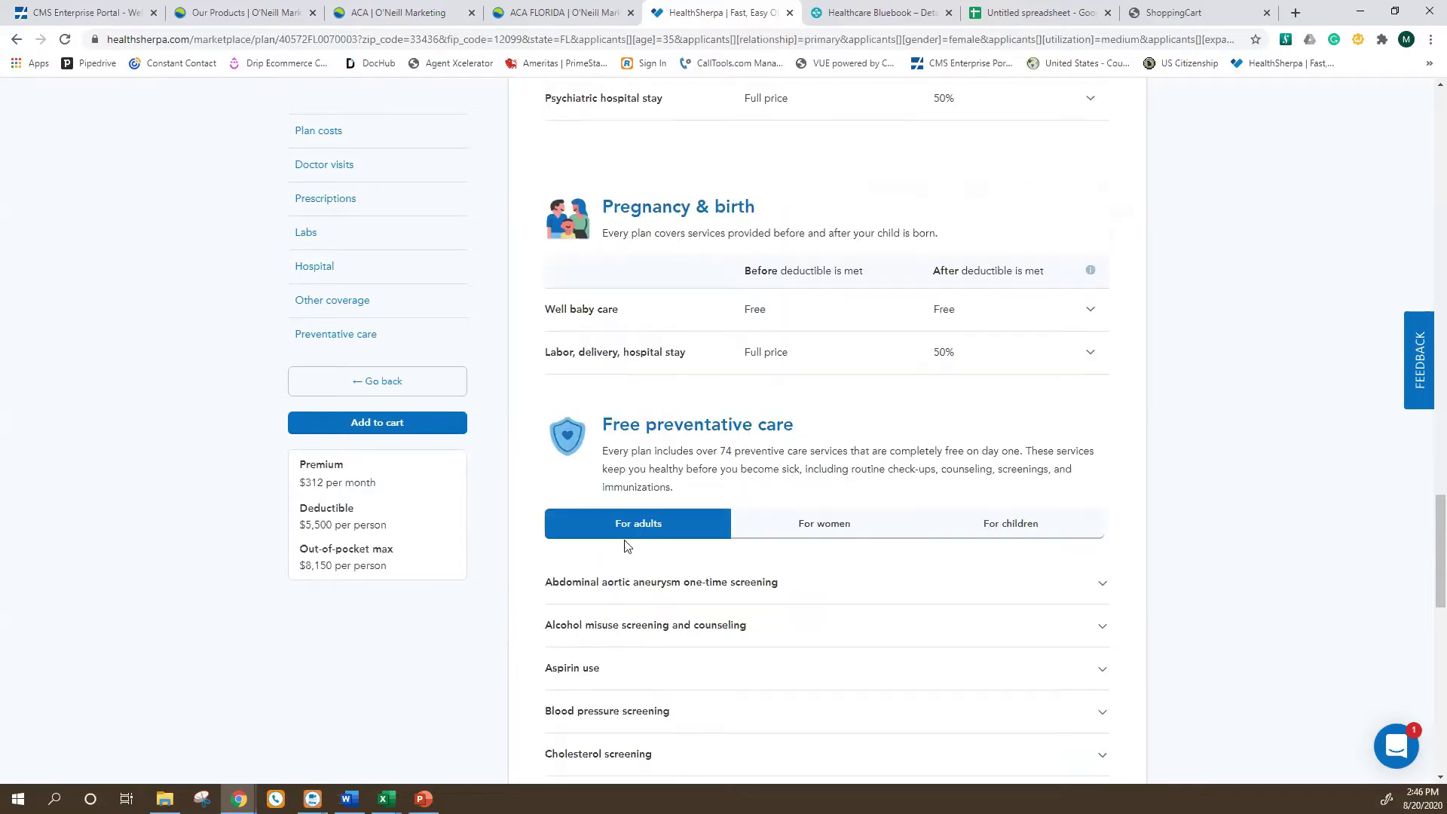
{"action": "scroll", "coordinate": [624, 505], "scroll_direction": "down", "scroll_amount": 2}
{"action": "scroll", "coordinate": [772, 498], "scroll_direction": "down", "scroll_amount": 2}
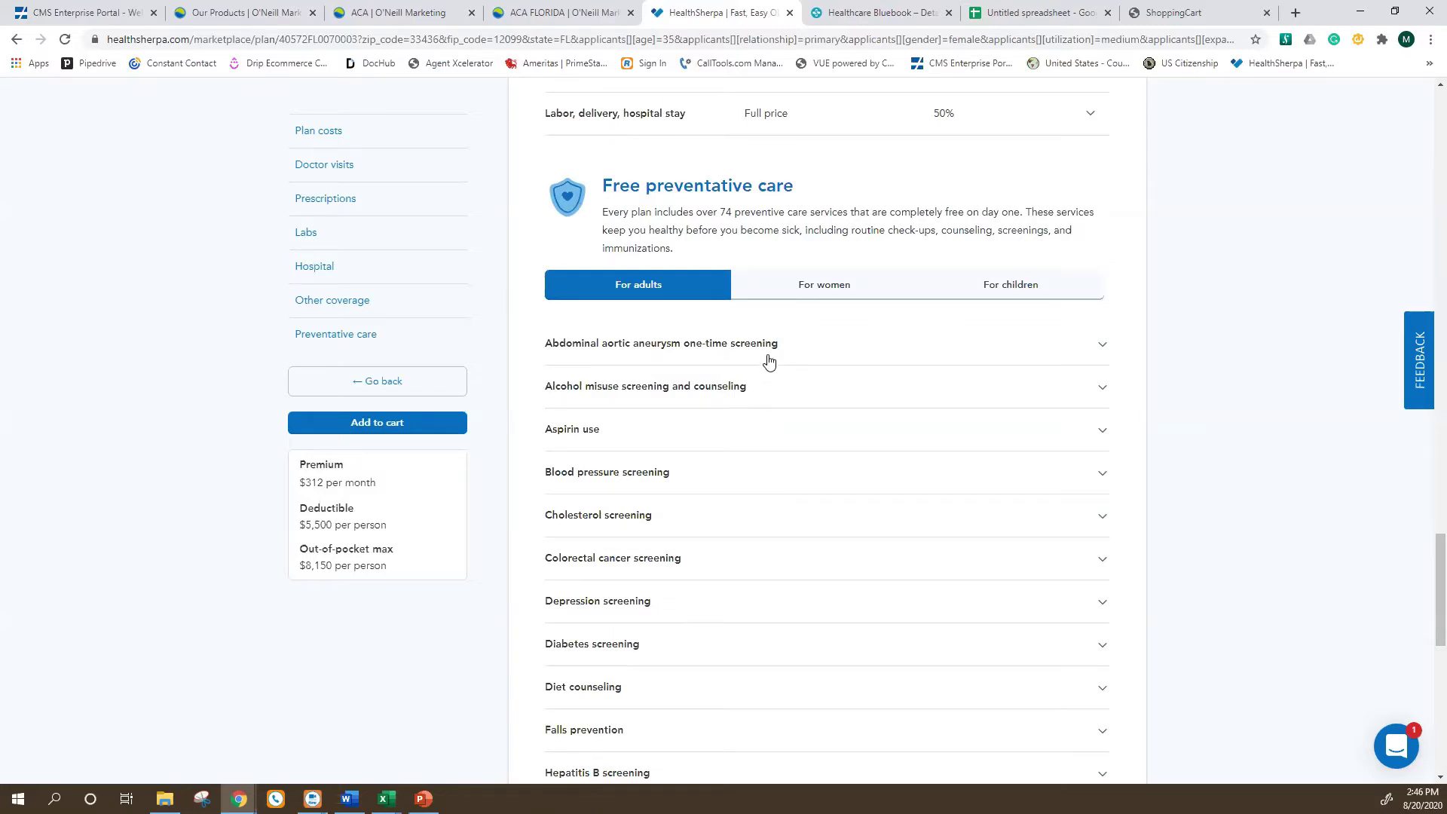
{"action": "scroll", "coordinate": [767, 362], "scroll_direction": "down", "scroll_amount": 1}
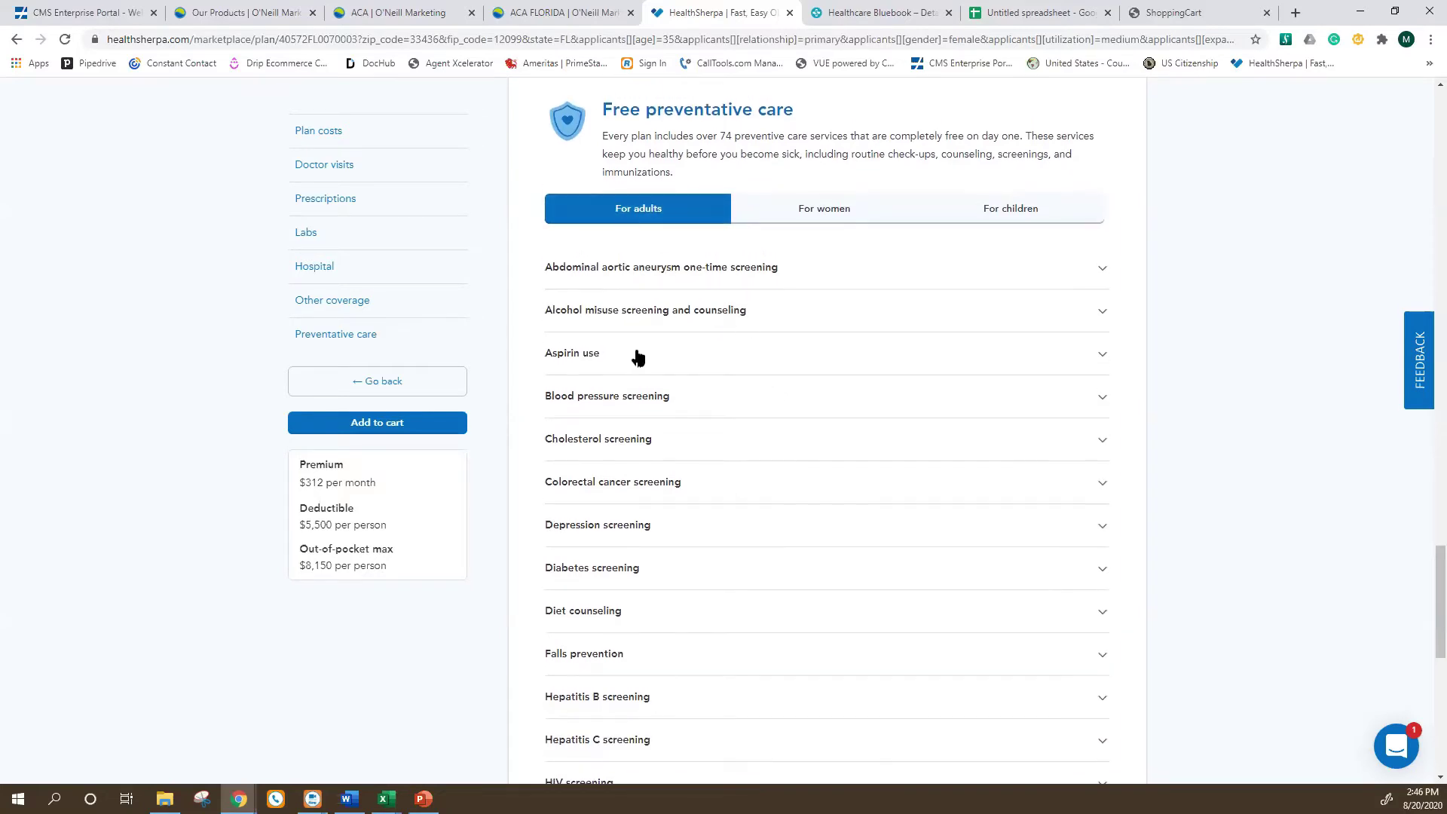
Expand the aortic aneurysm and alcohol misuse screening entries, then list the women's preventive services.
{"action": "left_click", "coordinate": [743, 273]}
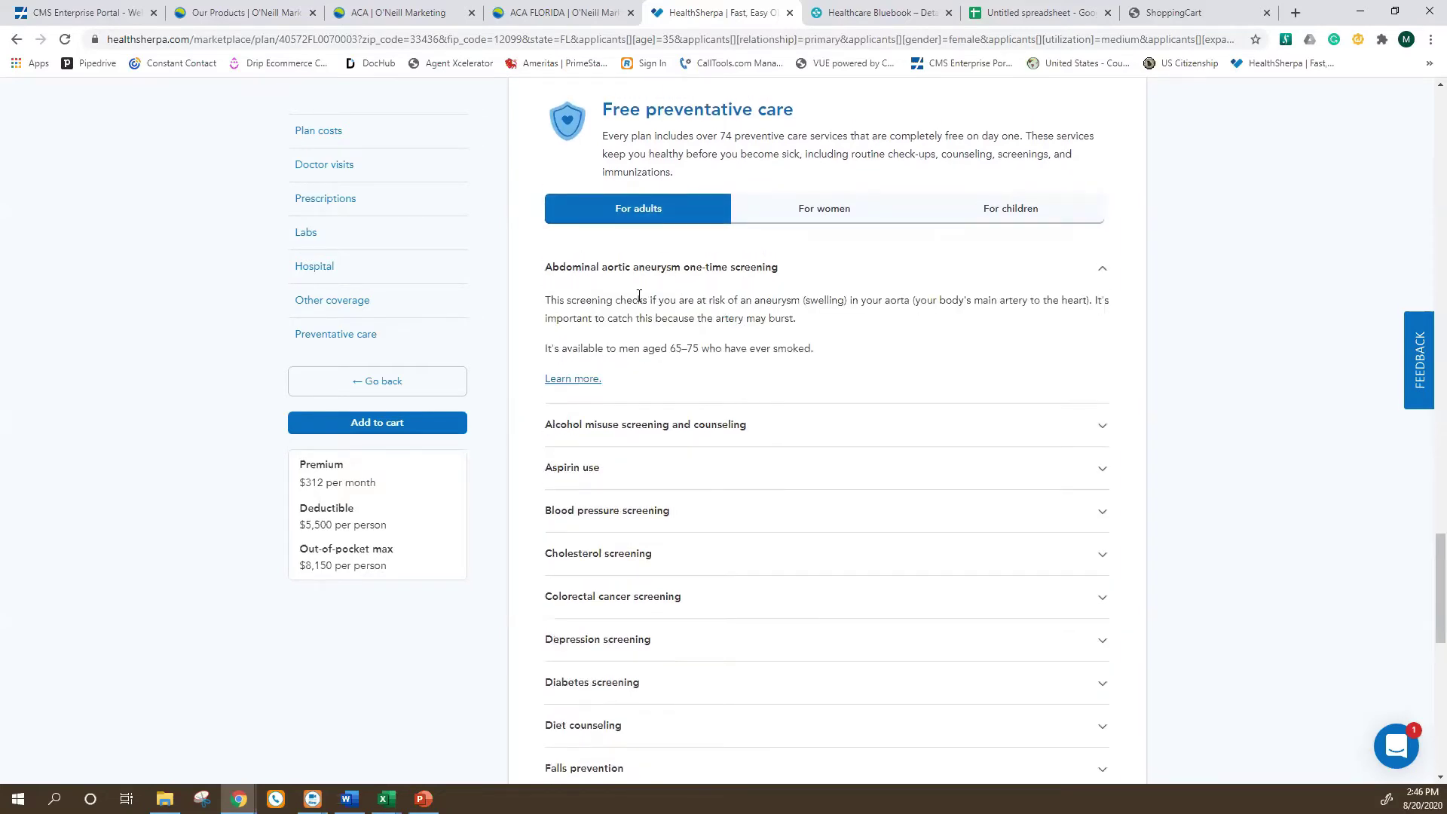
{"action": "scroll", "coordinate": [641, 300], "scroll_direction": "down", "scroll_amount": 1}
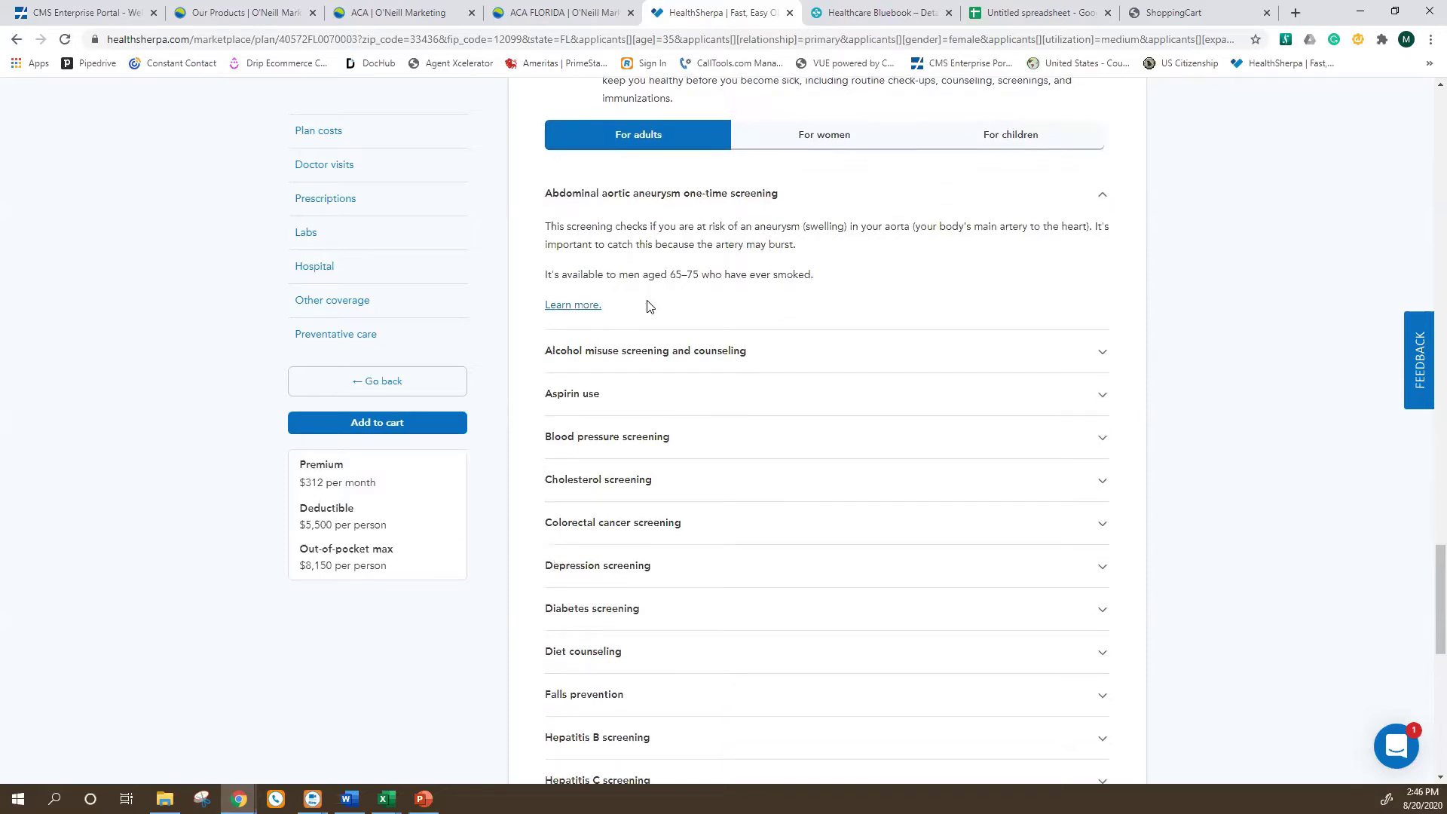
{"action": "scroll", "coordinate": [705, 402], "scroll_direction": "up", "scroll_amount": 10}
{"action": "scroll", "coordinate": [706, 401], "scroll_direction": "down", "scroll_amount": 6}
{"action": "scroll", "coordinate": [604, 387], "scroll_direction": "up", "scroll_amount": 20}
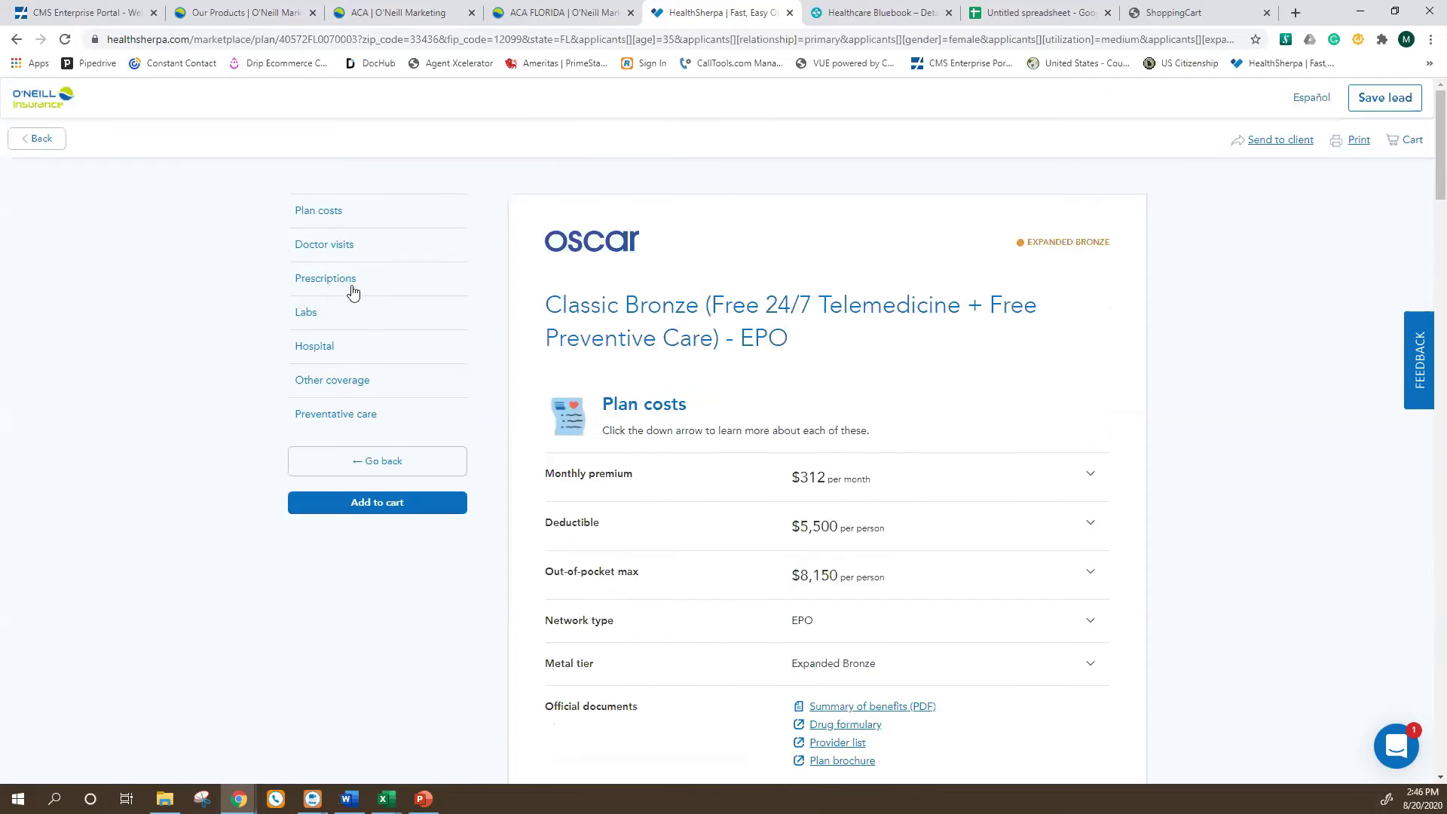
{"action": "scroll", "coordinate": [656, 373], "scroll_direction": "down", "scroll_amount": 20}
{"action": "scroll", "coordinate": [595, 371], "scroll_direction": "down", "scroll_amount": 8}
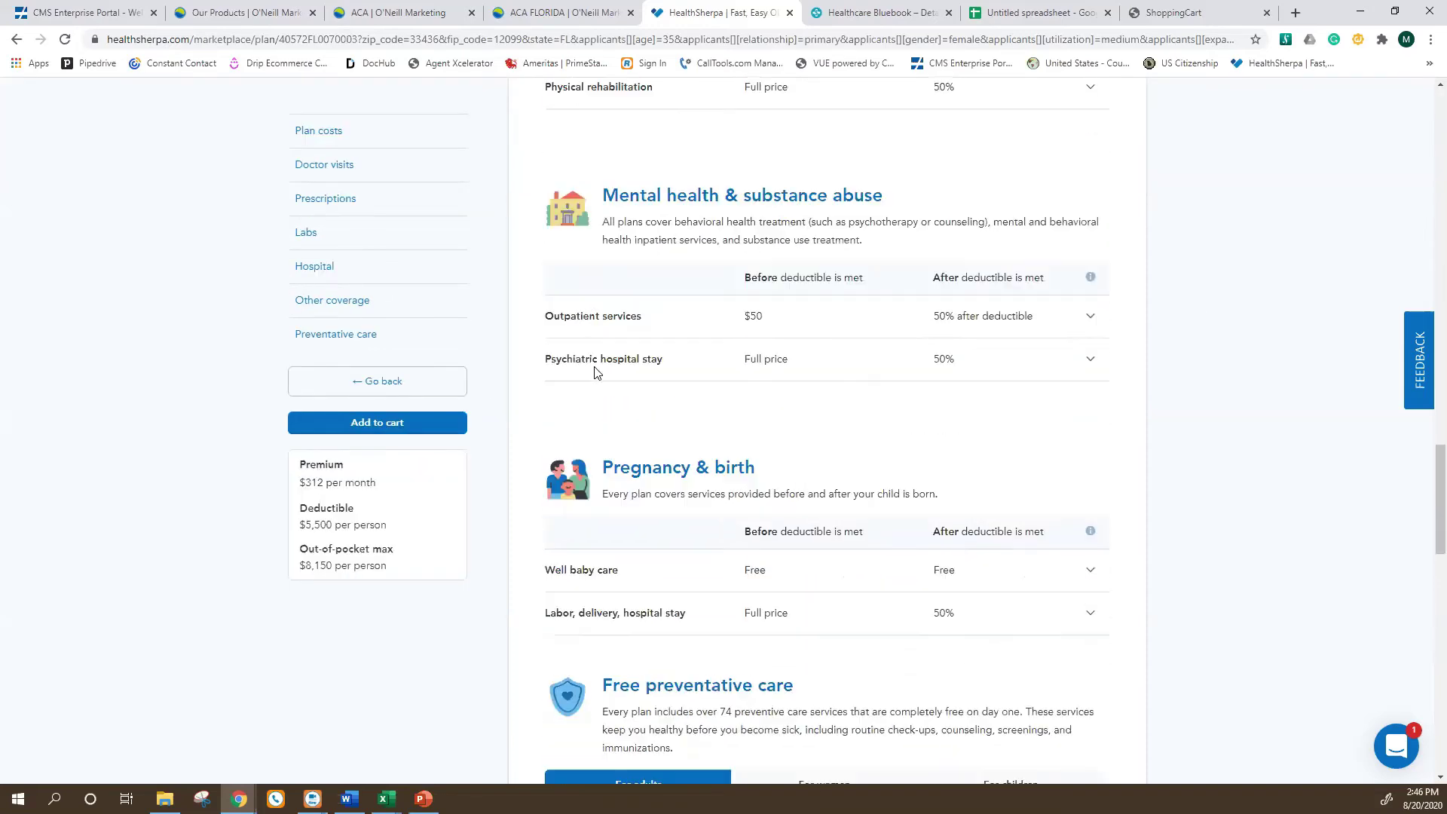
{"action": "scroll", "coordinate": [603, 384], "scroll_direction": "down", "scroll_amount": 3}
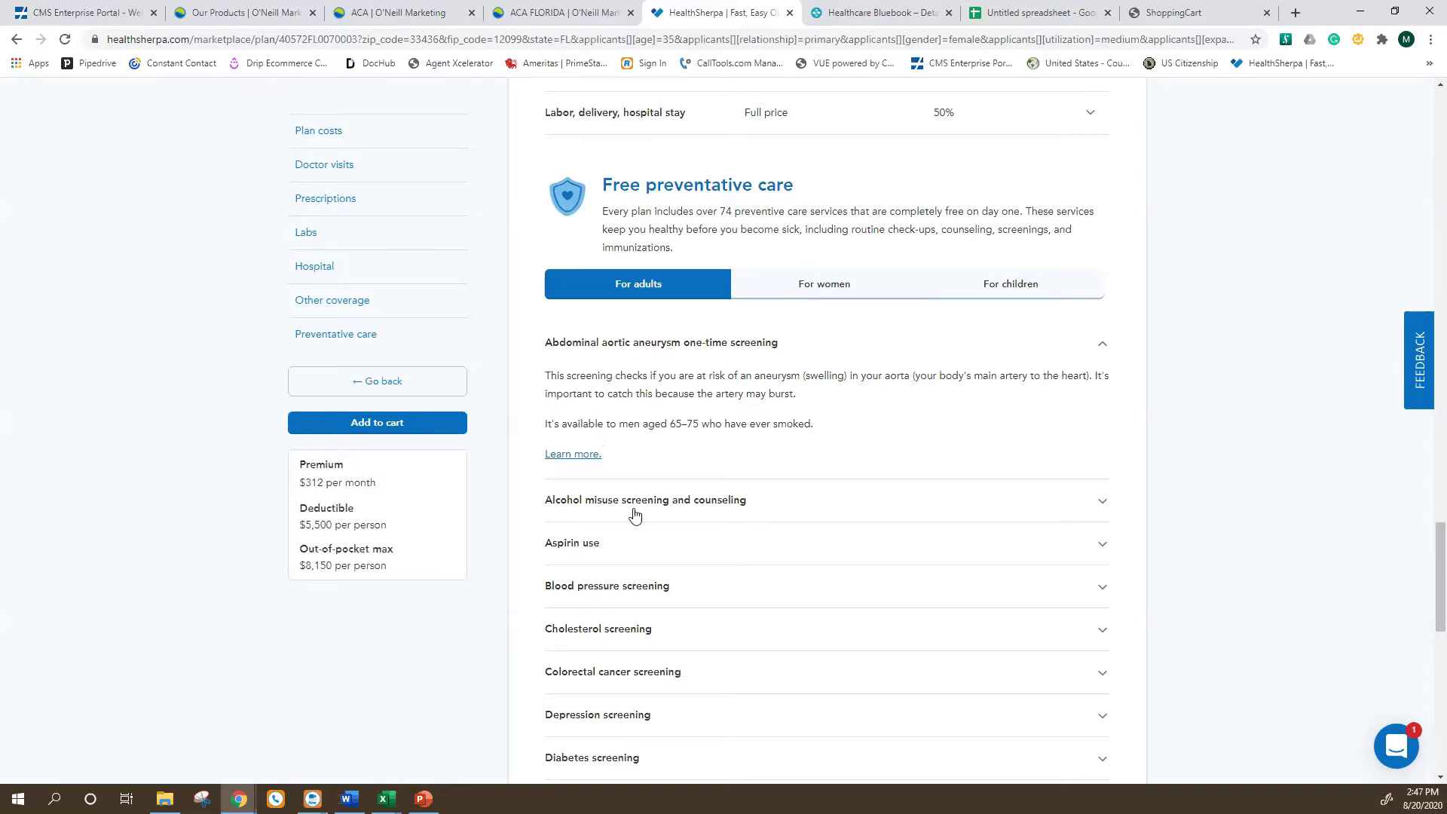
{"action": "left_click", "coordinate": [679, 502]}
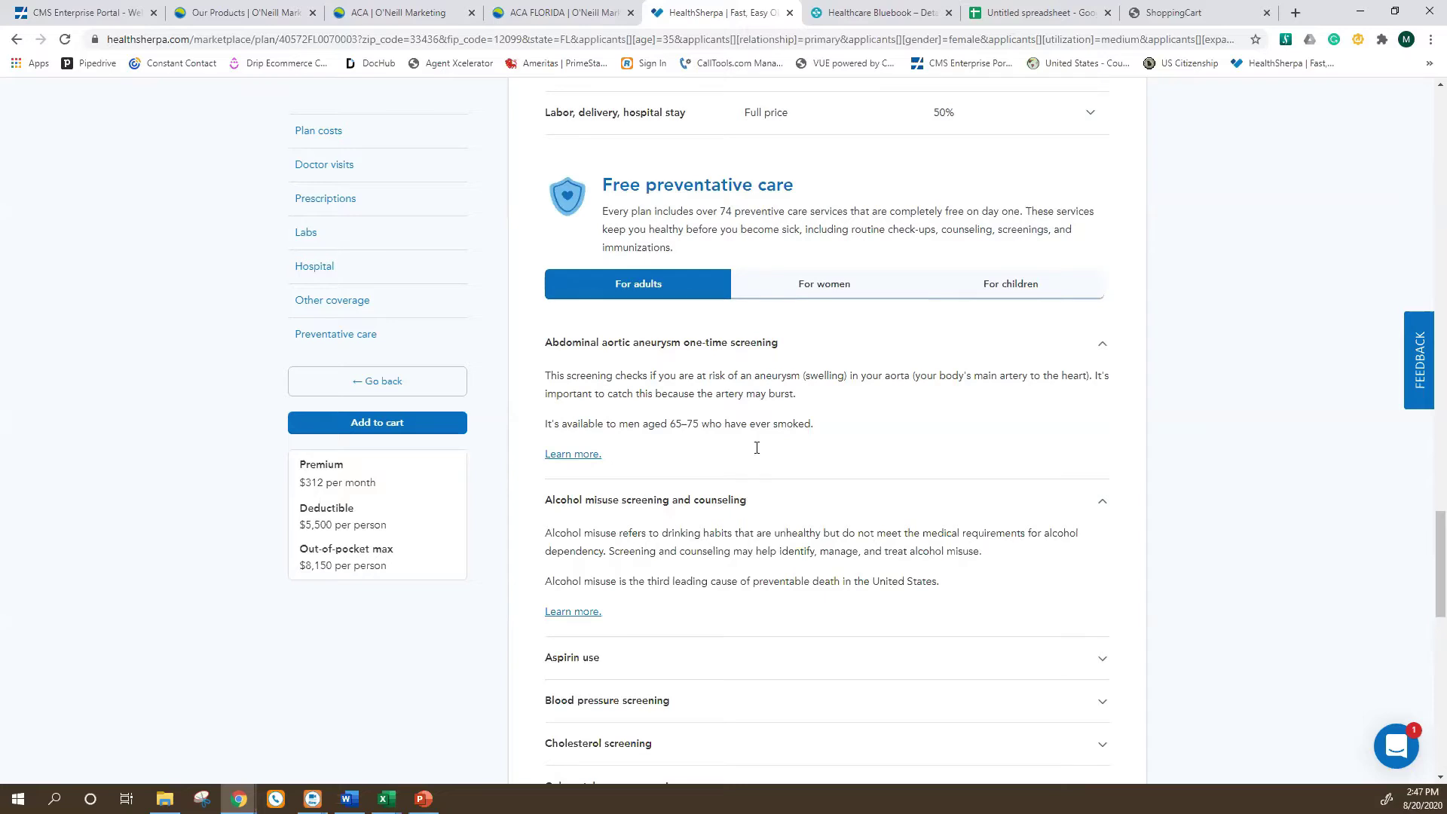
{"action": "left_click", "coordinate": [797, 281]}
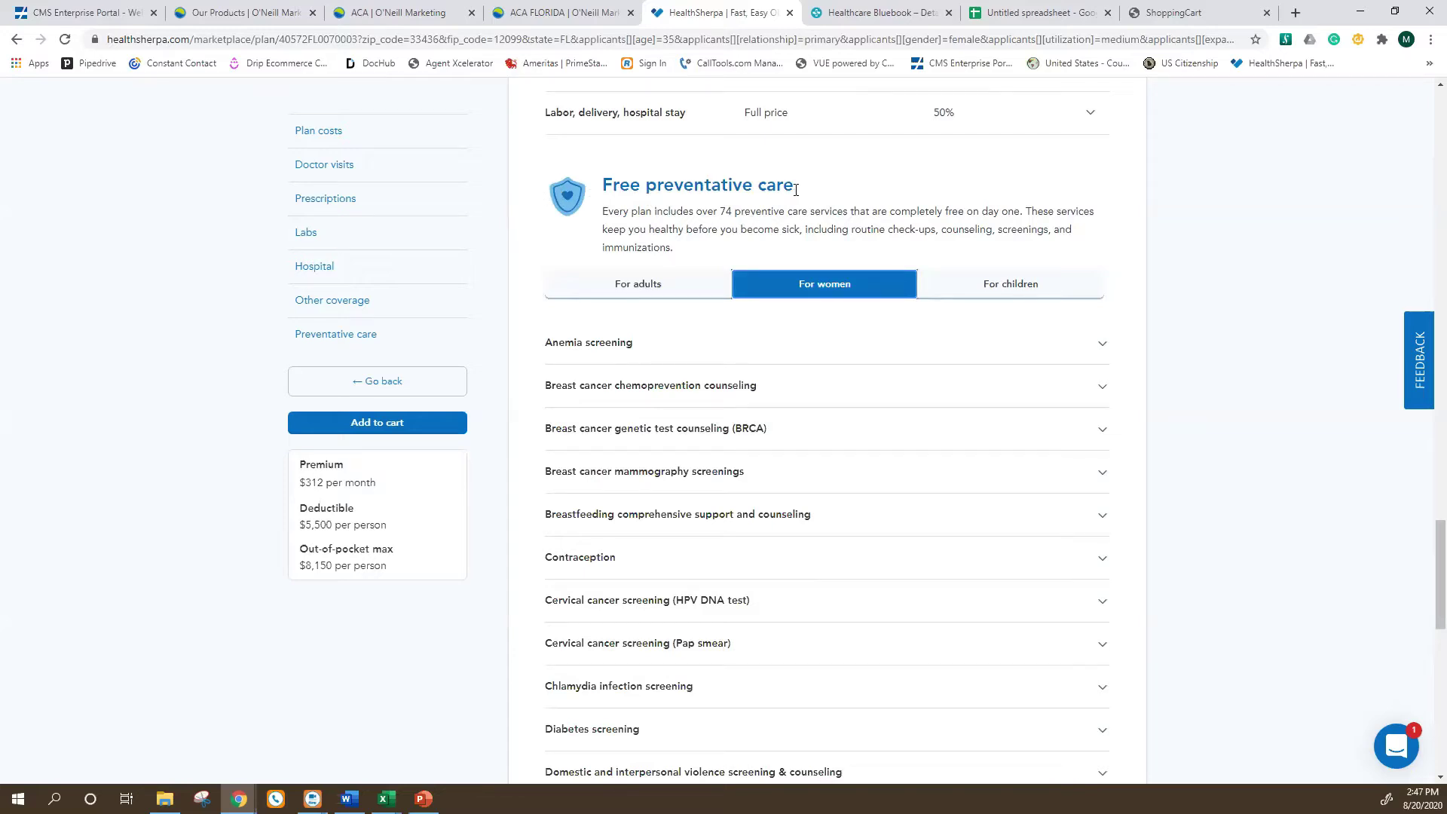
Show the children's preventive screenings and scroll through the plan's cost sections.
{"action": "left_click", "coordinate": [985, 284]}
{"action": "scroll", "coordinate": [614, 461], "scroll_direction": "down", "scroll_amount": 1}
{"action": "scroll", "coordinate": [614, 461], "scroll_direction": "down", "scroll_amount": 1}
{"action": "scroll", "coordinate": [615, 462], "scroll_direction": "up", "scroll_amount": 5}
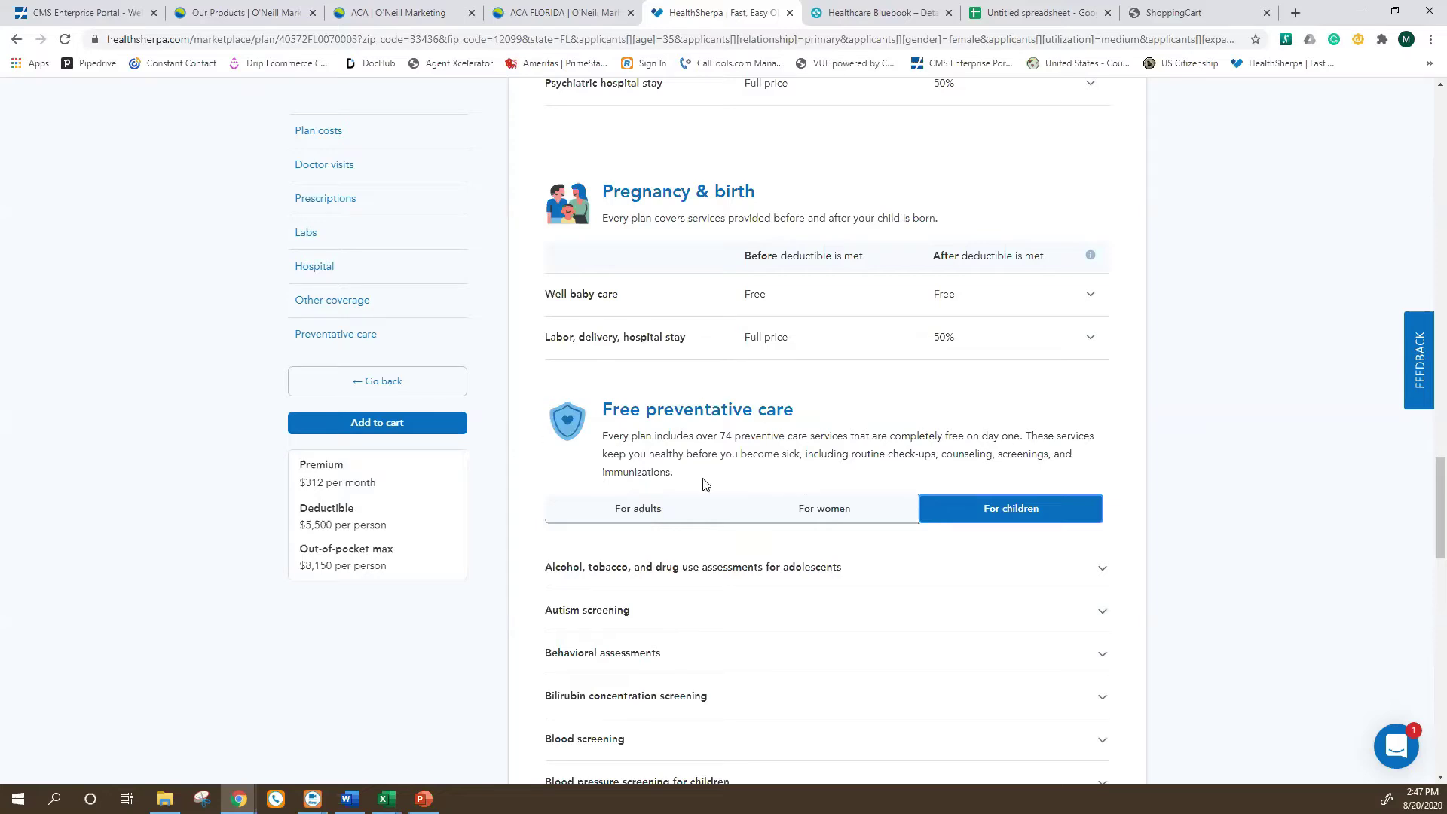
{"action": "scroll", "coordinate": [856, 540], "scroll_direction": "down", "scroll_amount": 7}
{"action": "scroll", "coordinate": [805, 548], "scroll_direction": "down", "scroll_amount": 12}
{"action": "scroll", "coordinate": [682, 507], "scroll_direction": "up", "scroll_amount": 12}
{"action": "scroll", "coordinate": [681, 507], "scroll_direction": "up", "scroll_amount": 7}
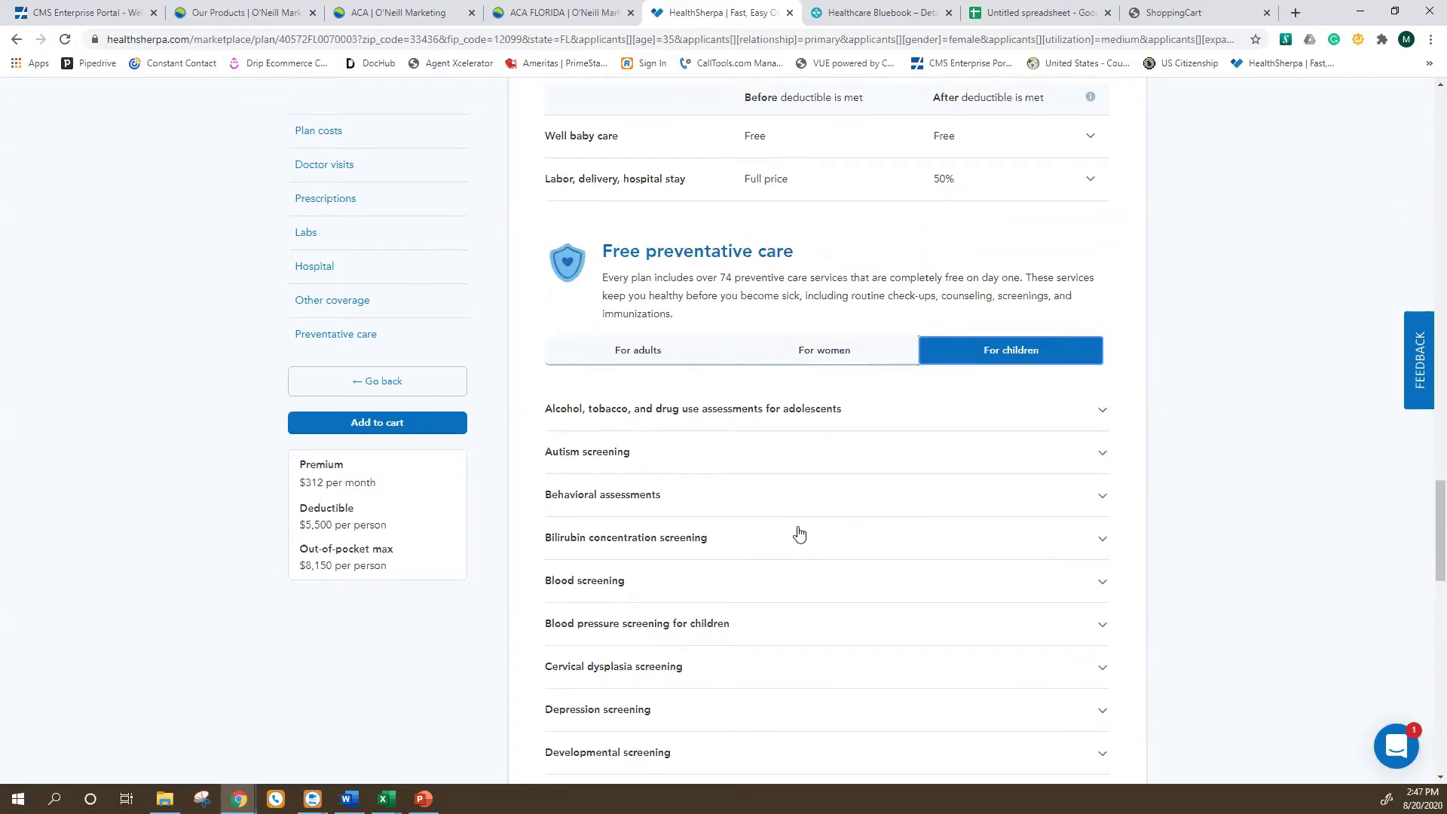
{"action": "scroll", "coordinate": [791, 540], "scroll_direction": "down", "scroll_amount": 1}
{"action": "scroll", "coordinate": [793, 542], "scroll_direction": "up", "scroll_amount": 1}
Scroll back up the plan page and switch to the O'Neill Marketing ACA tab.
{"action": "scroll", "coordinate": [661, 425], "scroll_direction": "up", "scroll_amount": 7}
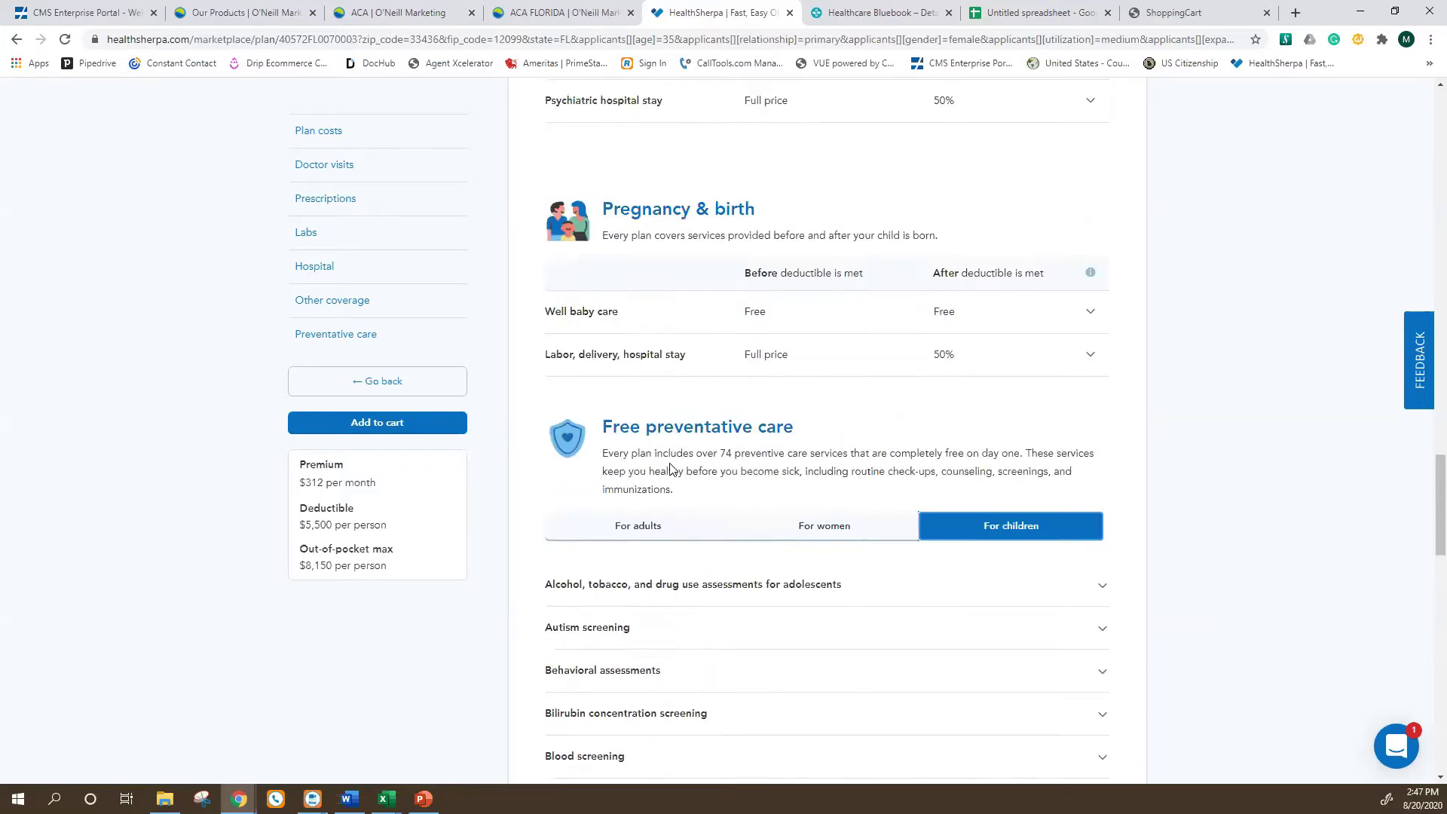
{"action": "scroll", "coordinate": [693, 275], "scroll_direction": "up", "scroll_amount": 4}
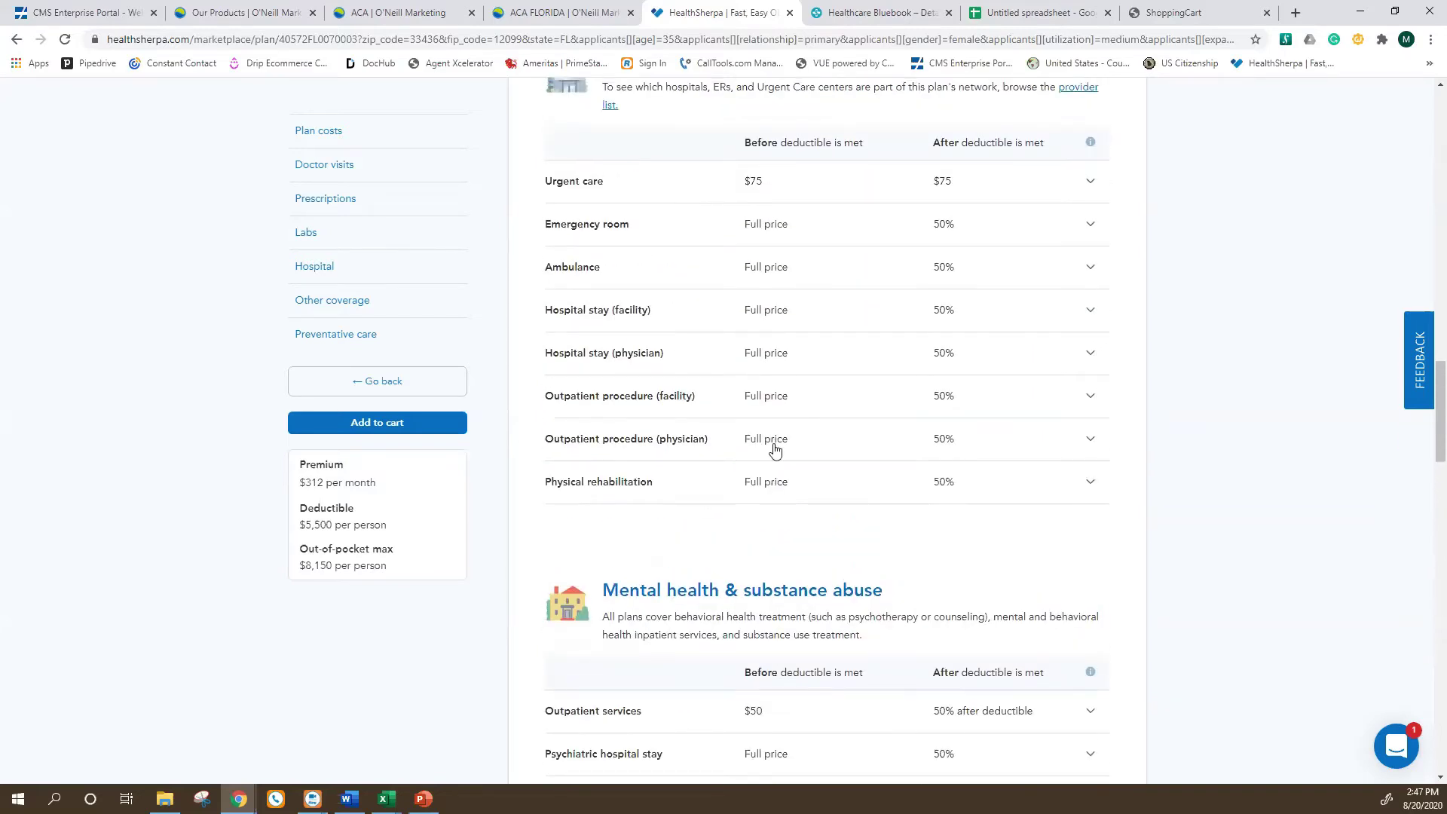
{"action": "scroll", "coordinate": [763, 503], "scroll_direction": "up", "scroll_amount": 7}
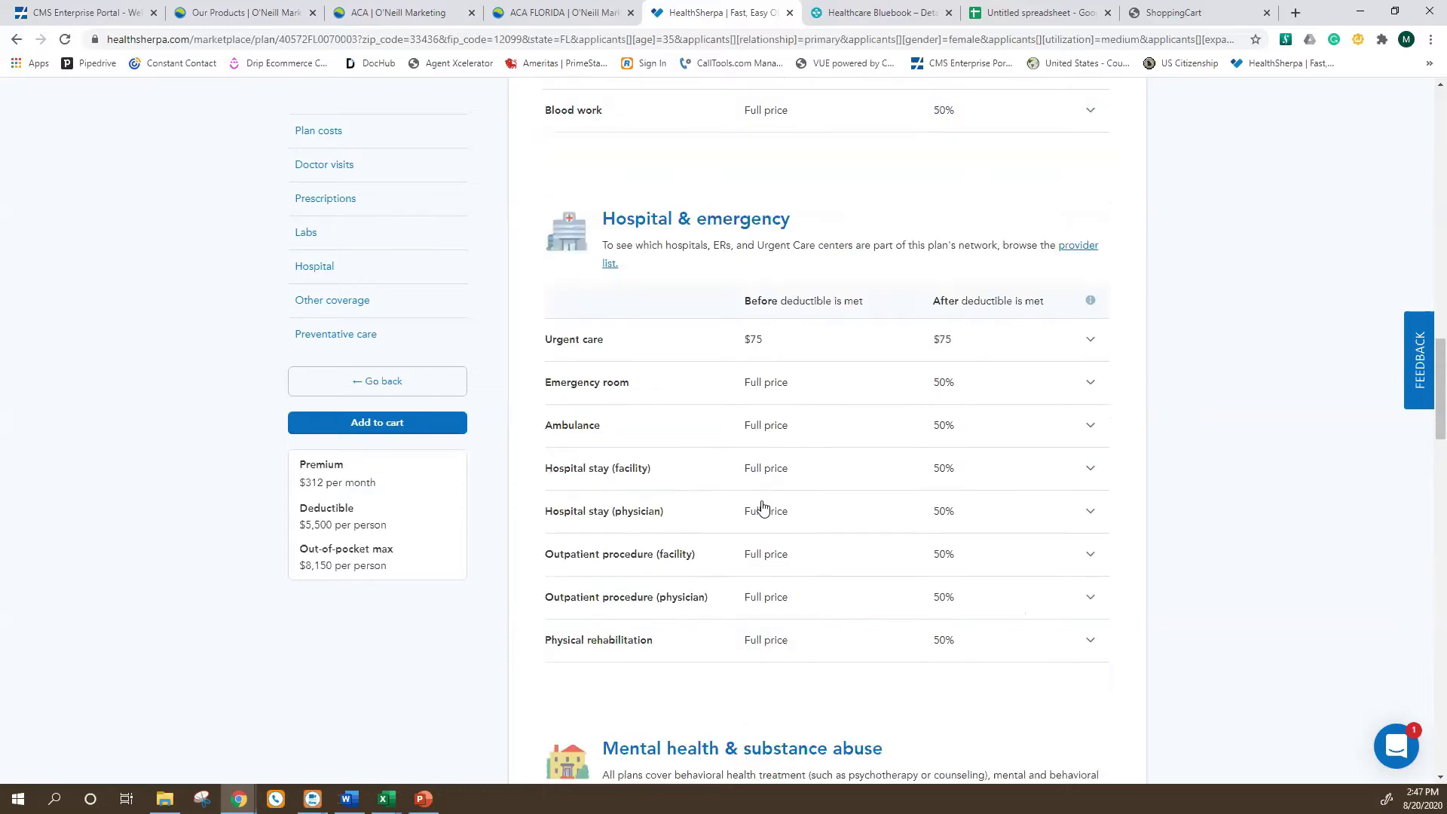
{"action": "scroll", "coordinate": [692, 523], "scroll_direction": "up", "scroll_amount": 3}
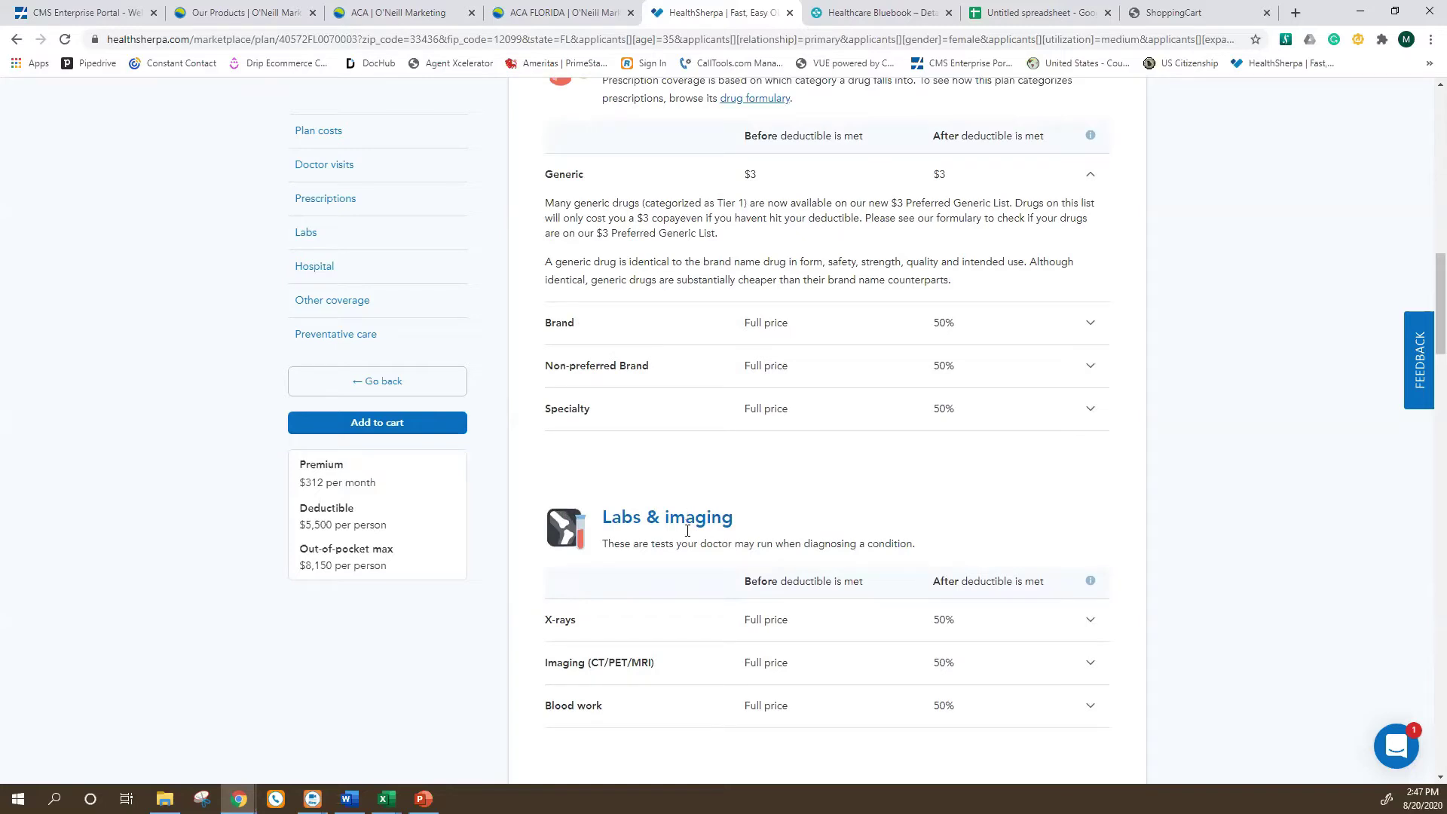
{"action": "left_click", "coordinate": [418, 12]}
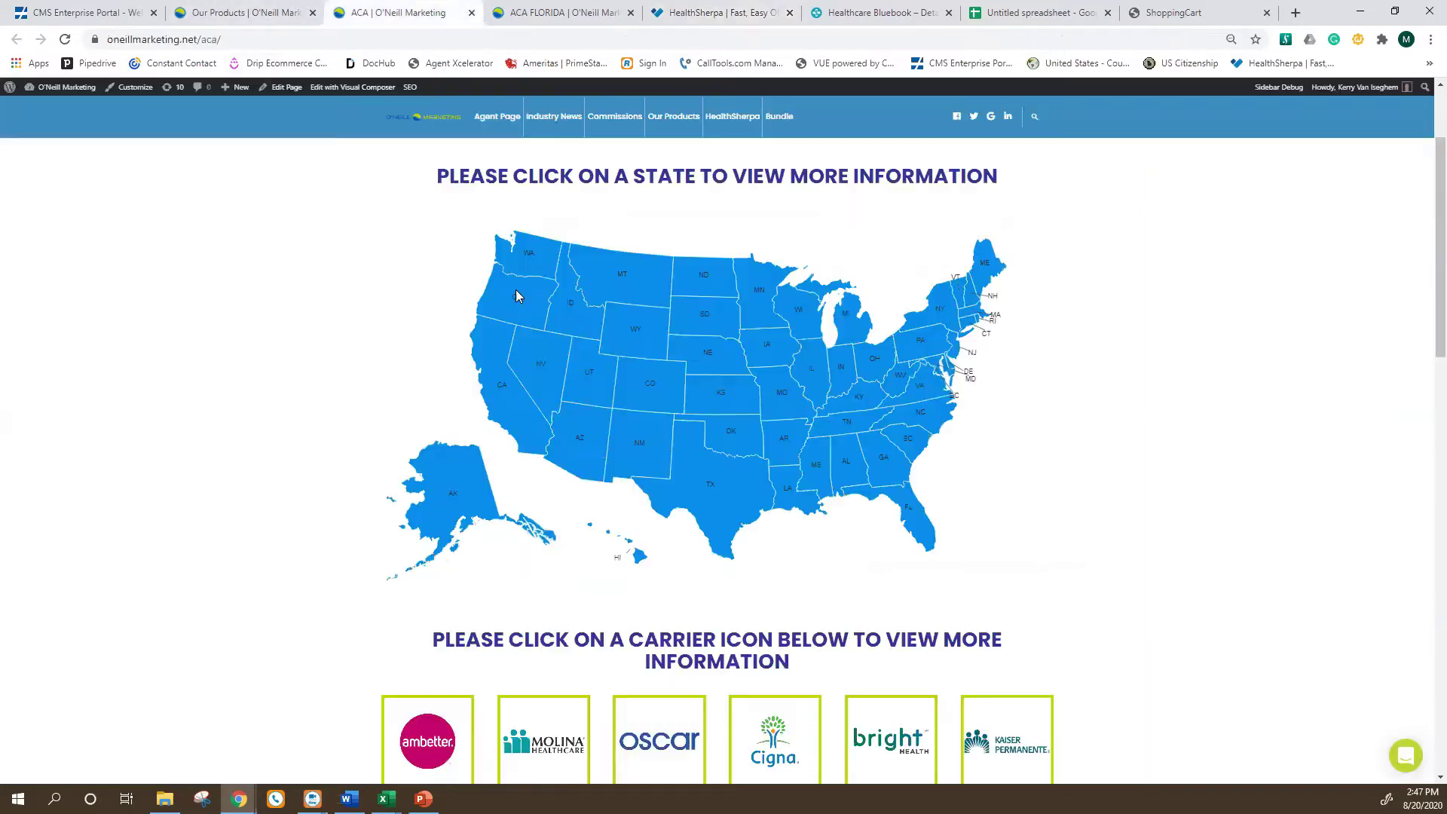
Skim the ACA page's posts list and move to the ACA Florida carriers page.
{"action": "scroll", "coordinate": [597, 475], "scroll_direction": "down", "scroll_amount": 18}
{"action": "scroll", "coordinate": [597, 474], "scroll_direction": "up", "scroll_amount": 2}
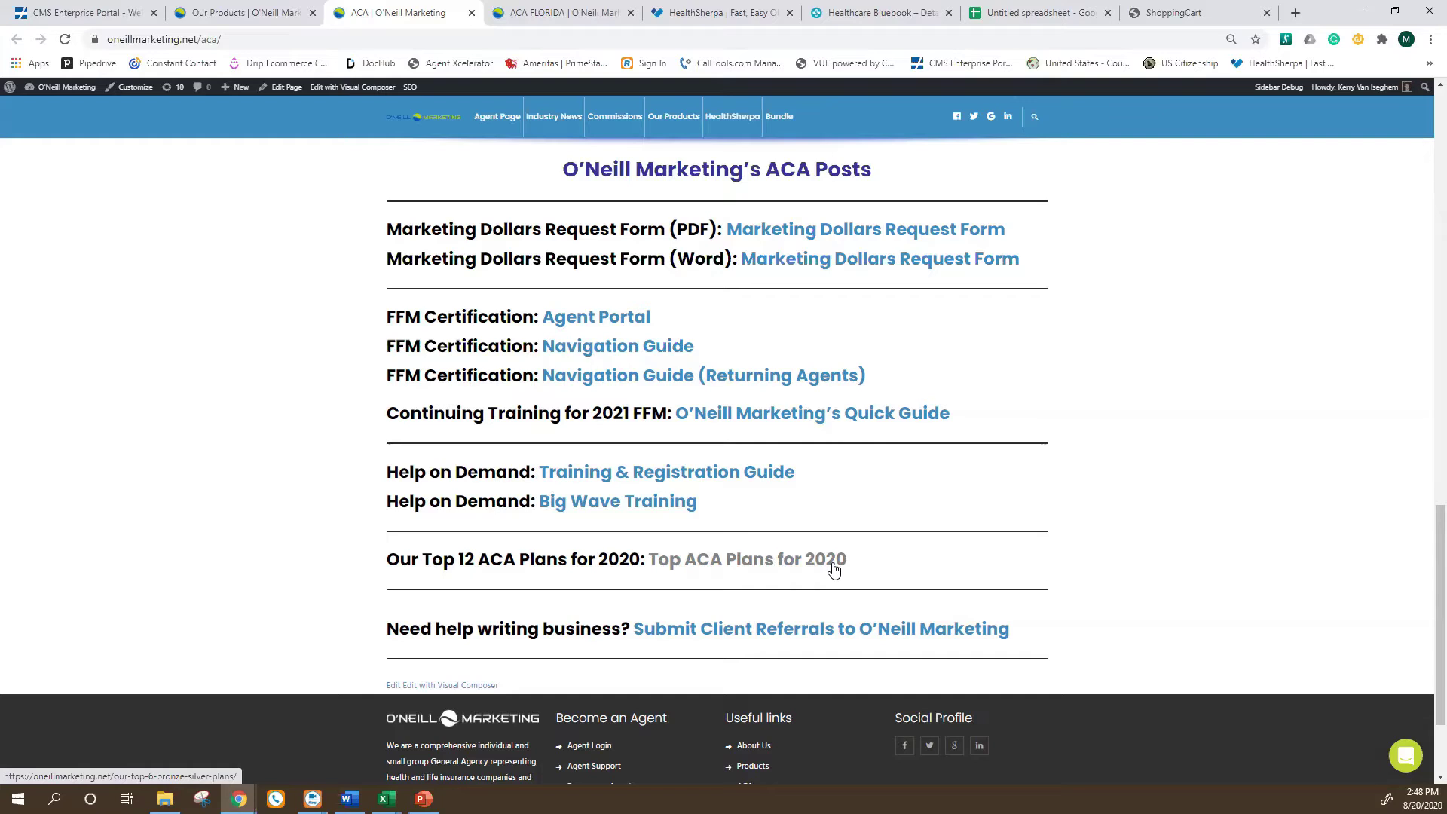
{"action": "left_click", "coordinate": [592, 12]}
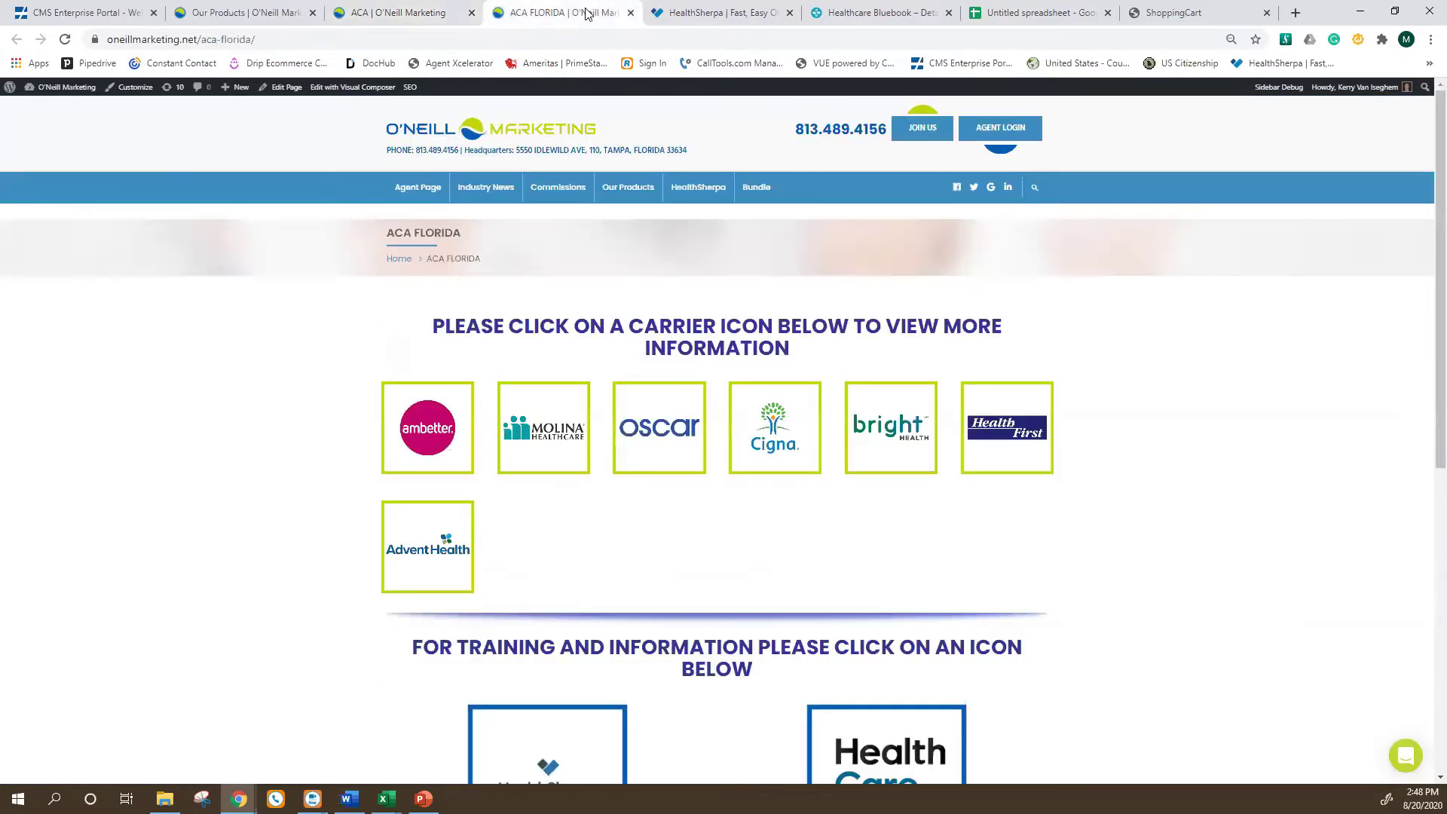
Return to the HealthSherpa Oscar Classic Bronze EPO plan details page.
{"action": "left_click", "coordinate": [697, 11]}
{"action": "scroll", "coordinate": [758, 531], "scroll_direction": "down", "scroll_amount": 4}
{"action": "scroll", "coordinate": [774, 606], "scroll_direction": "up", "scroll_amount": 10}
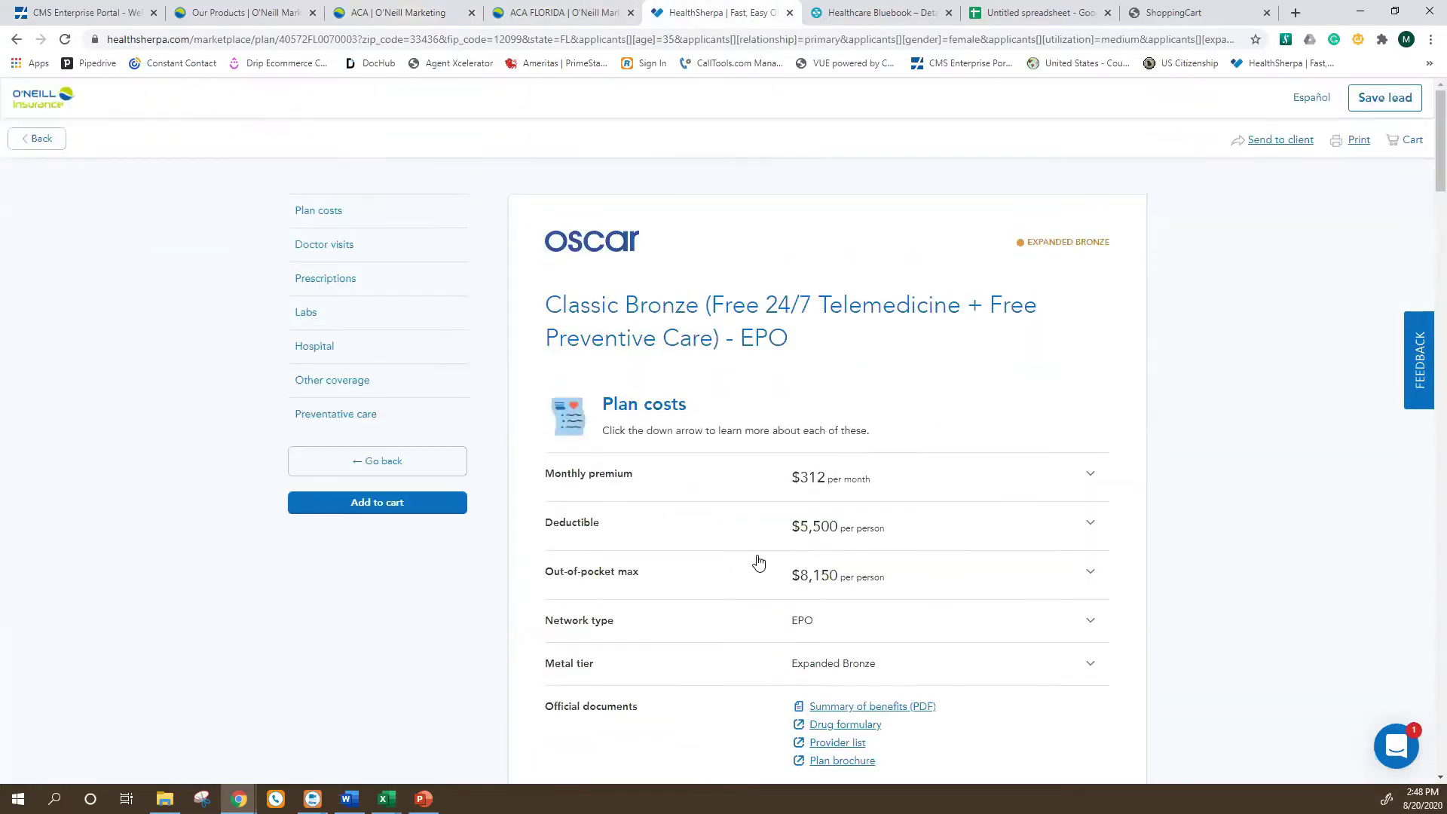
Scroll through the first pages of Oscar's Summary of Benefits and Coverage PDF.
{"action": "scroll", "coordinate": [799, 573], "scroll_direction": "down", "scroll_amount": 1}
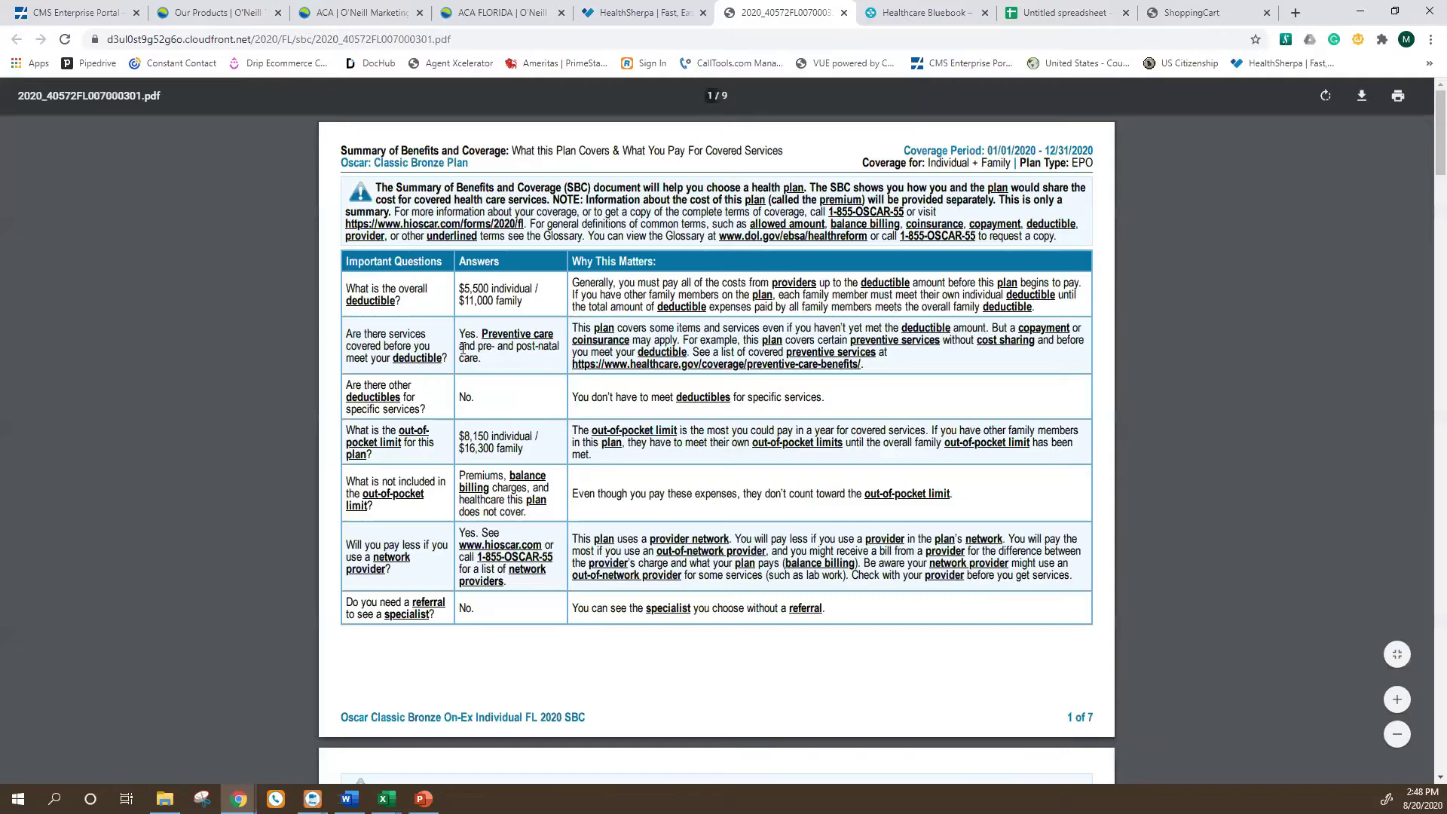
{"action": "scroll", "coordinate": [528, 419], "scroll_direction": "down", "scroll_amount": 1}
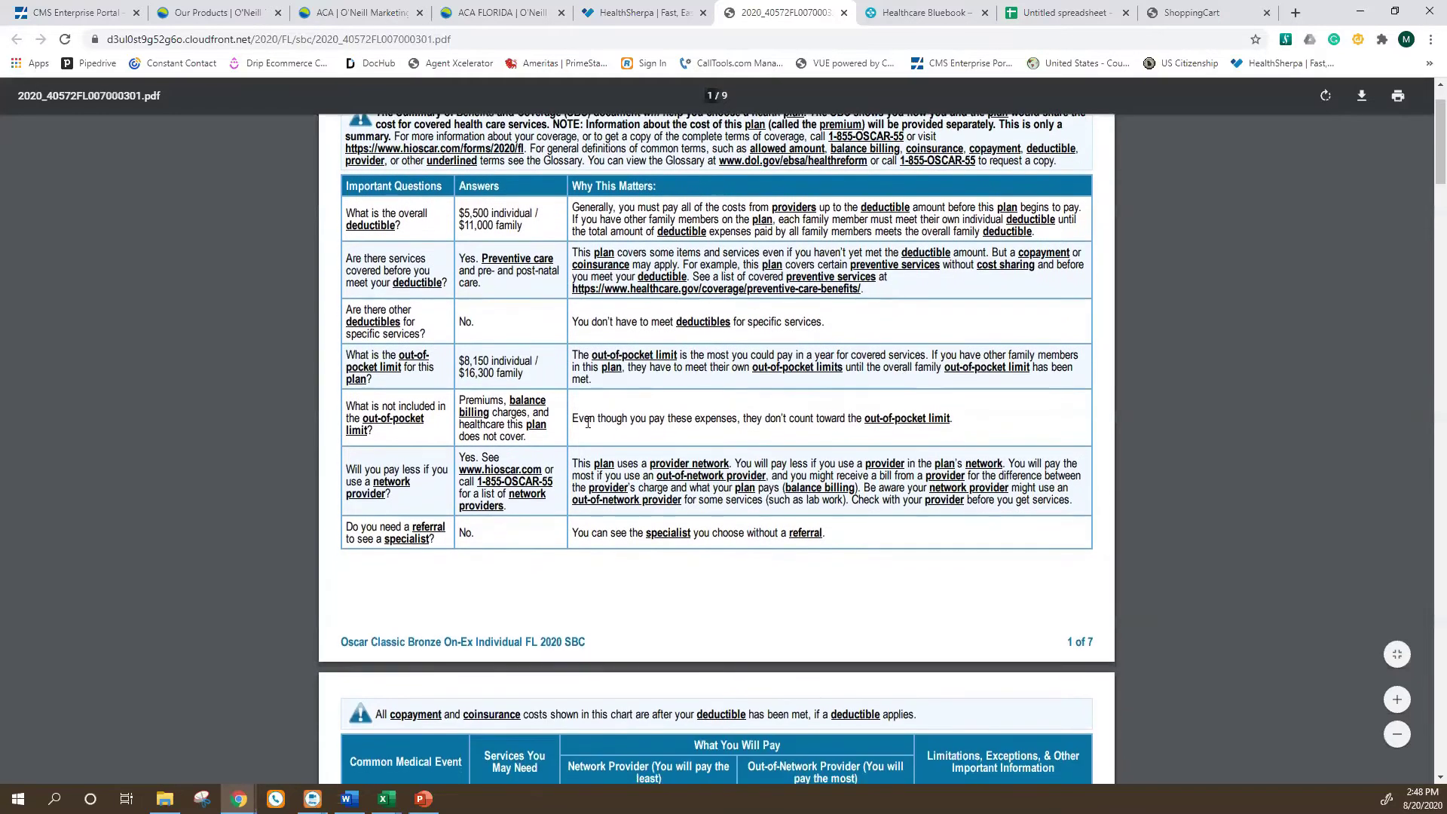
{"action": "scroll", "coordinate": [490, 377], "scroll_direction": "down", "scroll_amount": 1}
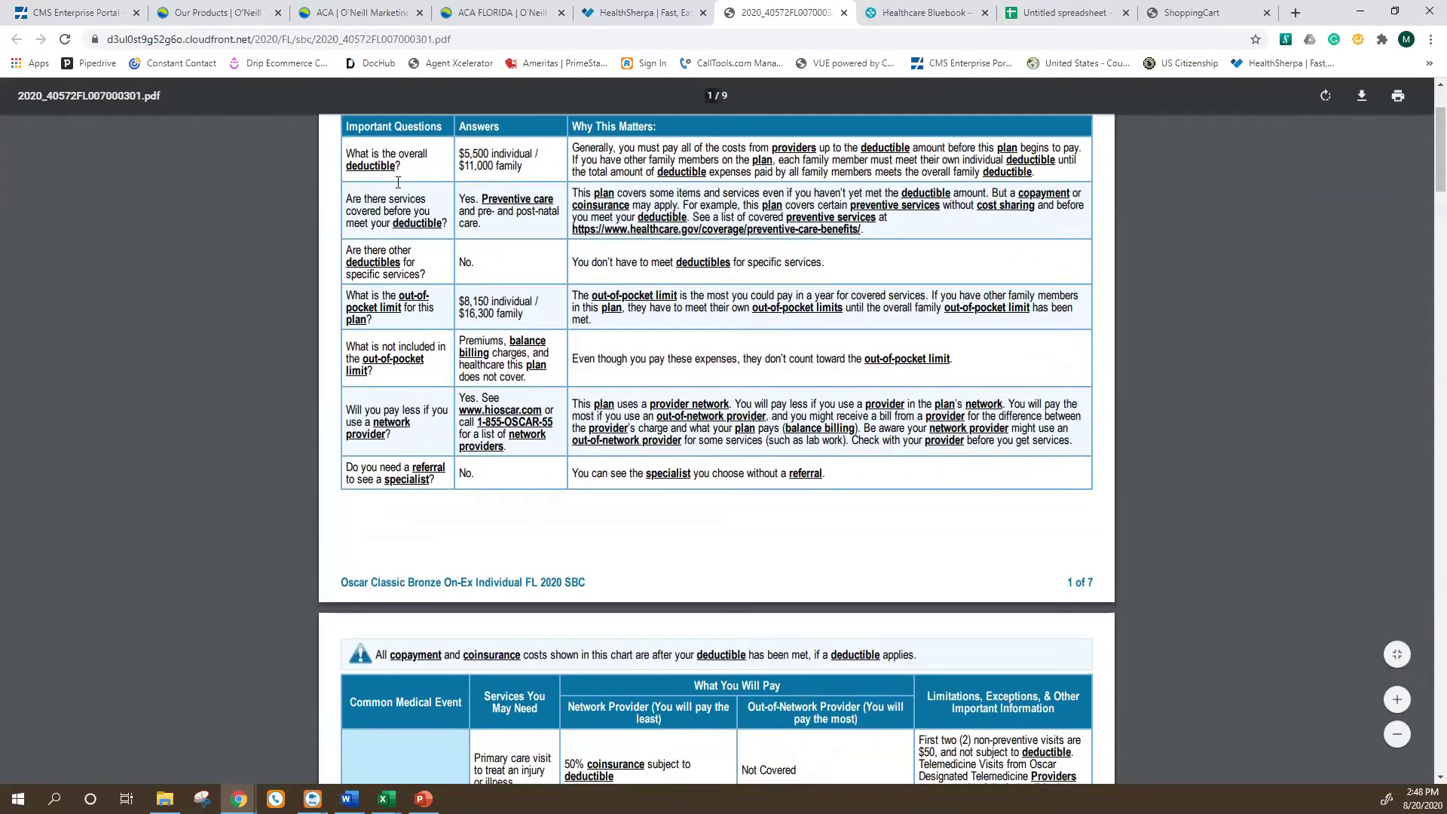
{"action": "scroll", "coordinate": [398, 202], "scroll_direction": "up", "scroll_amount": 2}
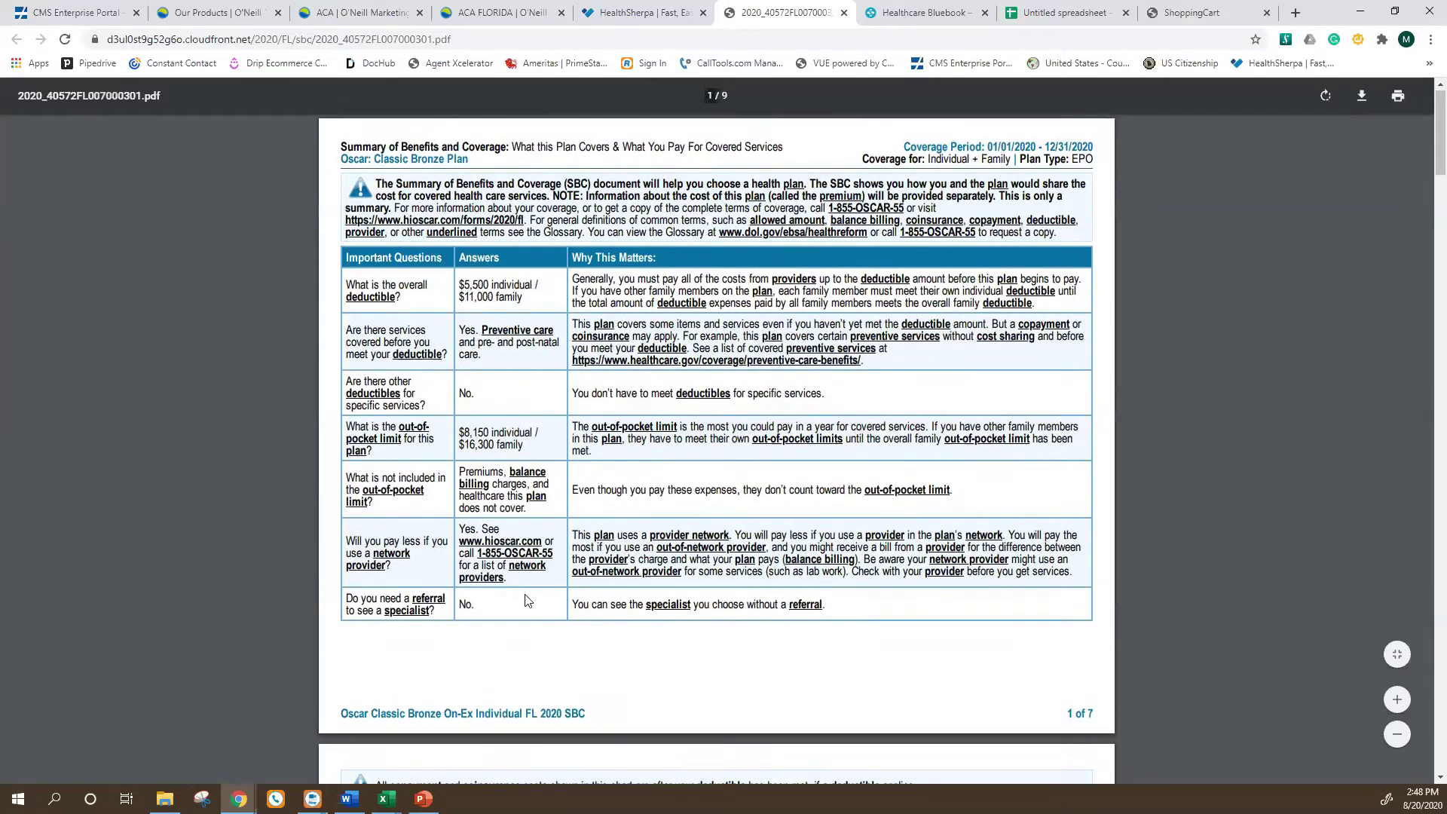
{"action": "scroll", "coordinate": [396, 552], "scroll_direction": "down", "scroll_amount": 4}
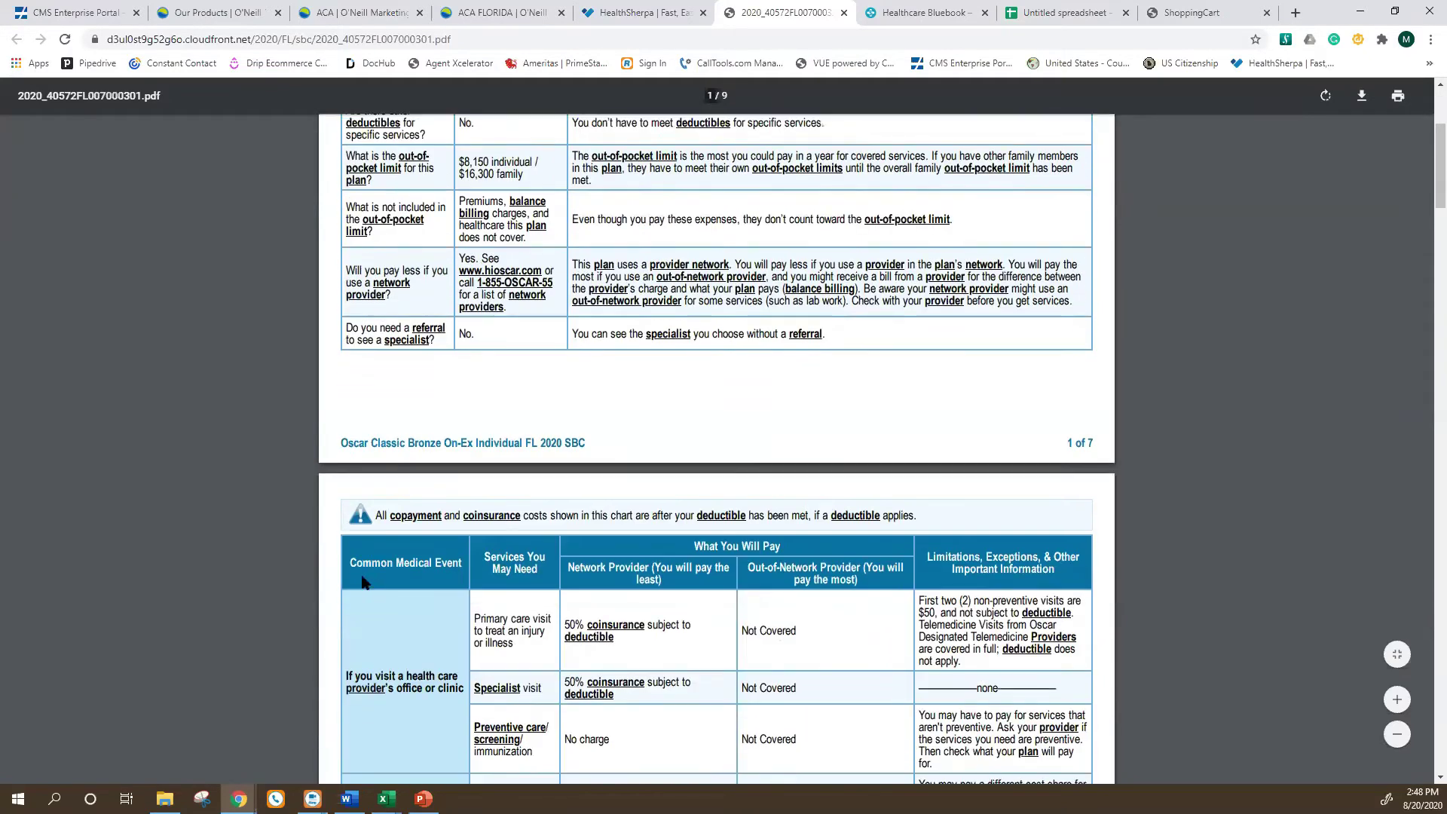
{"action": "scroll", "coordinate": [397, 551], "scroll_direction": "down", "scroll_amount": 2}
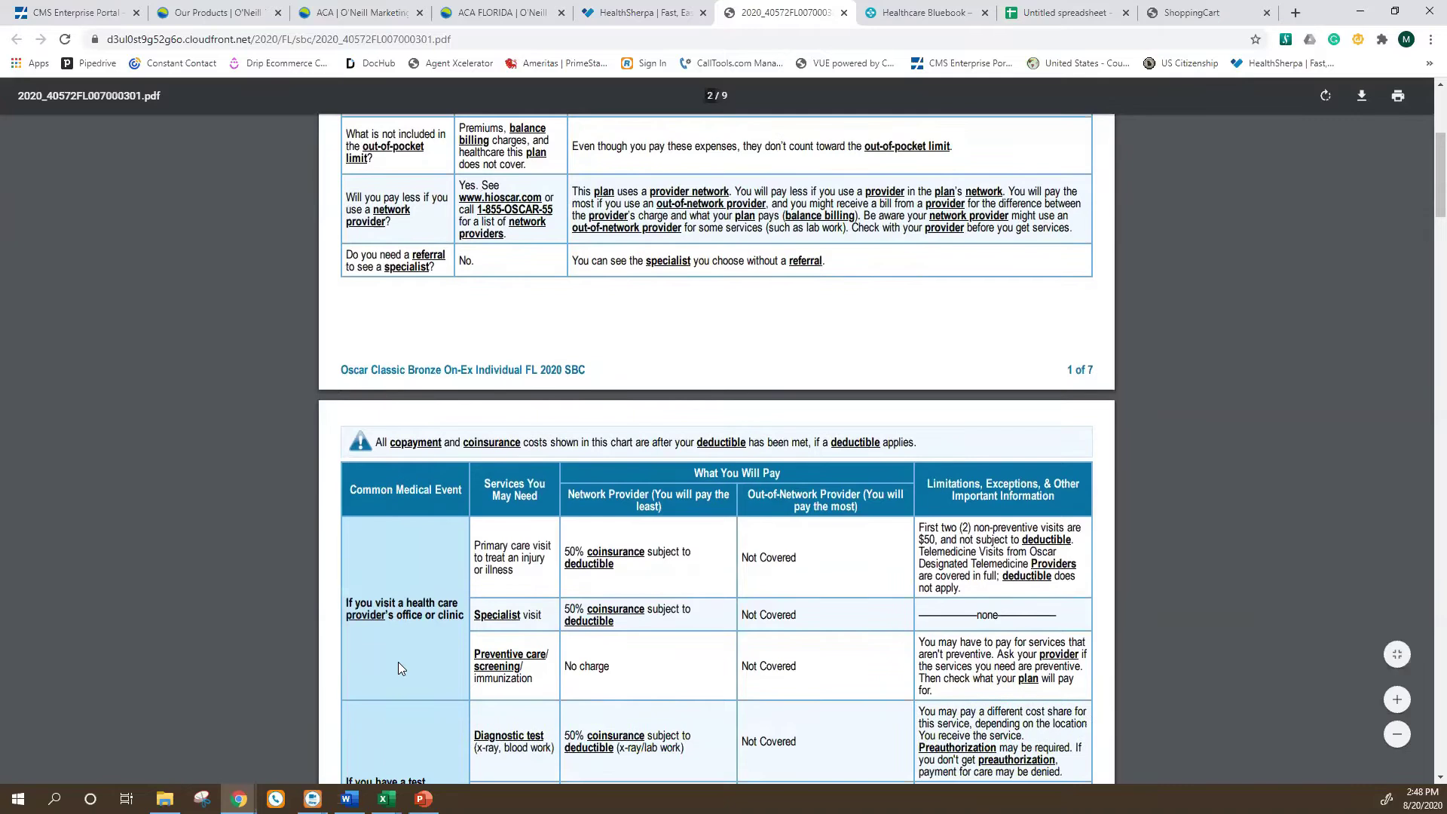
{"action": "scroll", "coordinate": [399, 666], "scroll_direction": "down", "scroll_amount": 4}
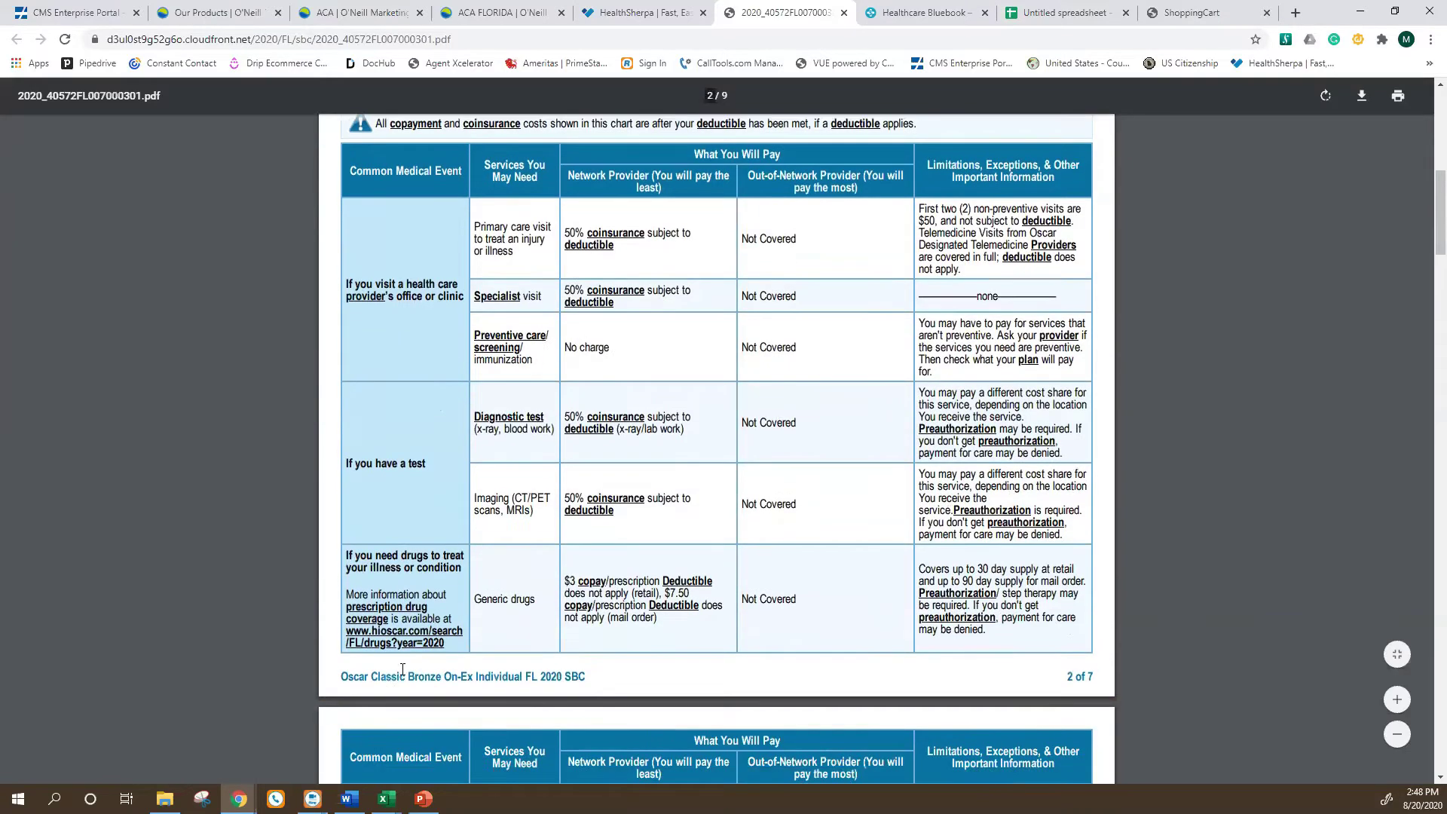
{"action": "scroll", "coordinate": [422, 671], "scroll_direction": "down", "scroll_amount": 4}
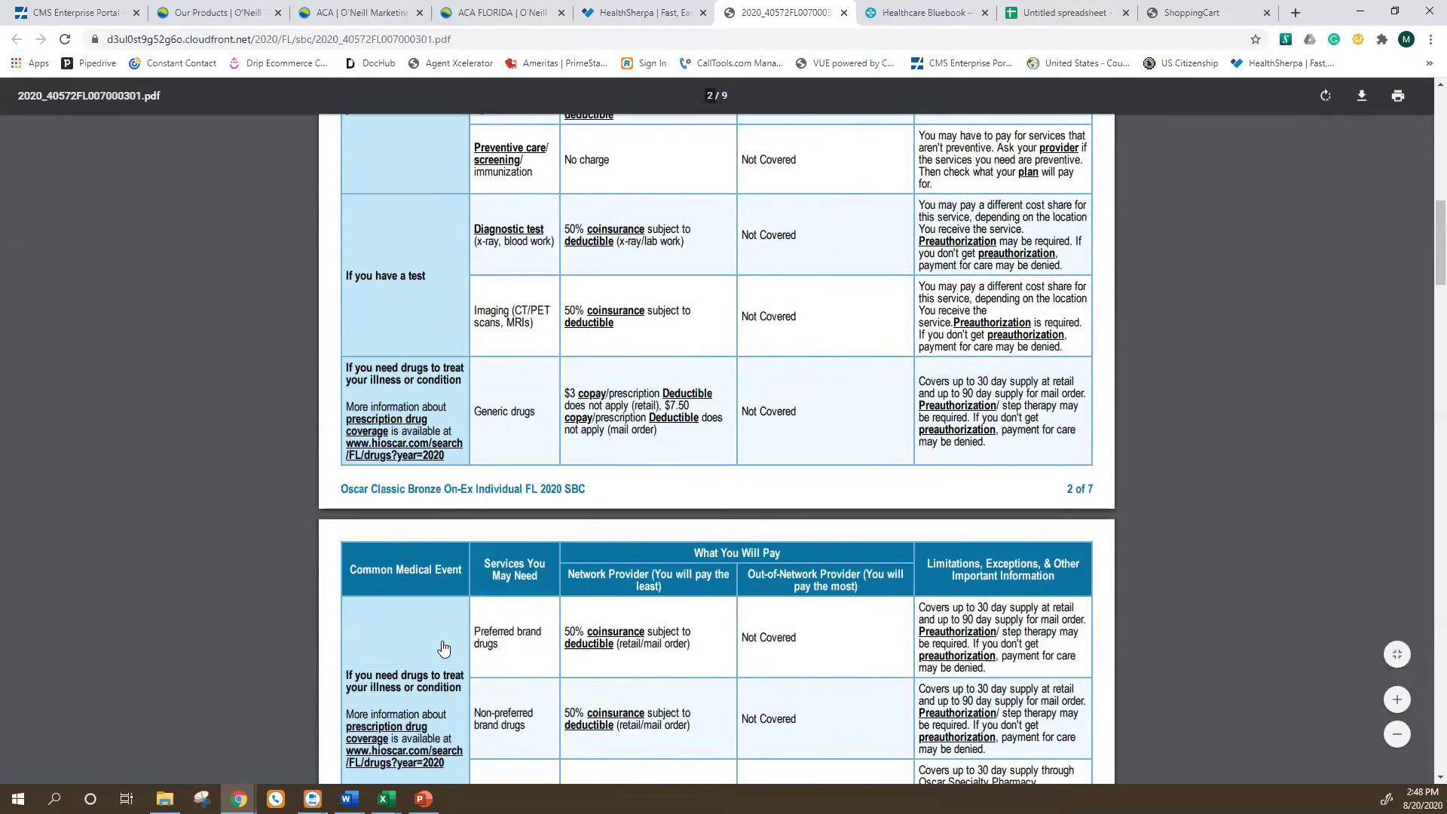
Finish reviewing the PDF's cost tables through page 5, then close it.
{"action": "scroll", "coordinate": [447, 656], "scroll_direction": "down", "scroll_amount": 6}
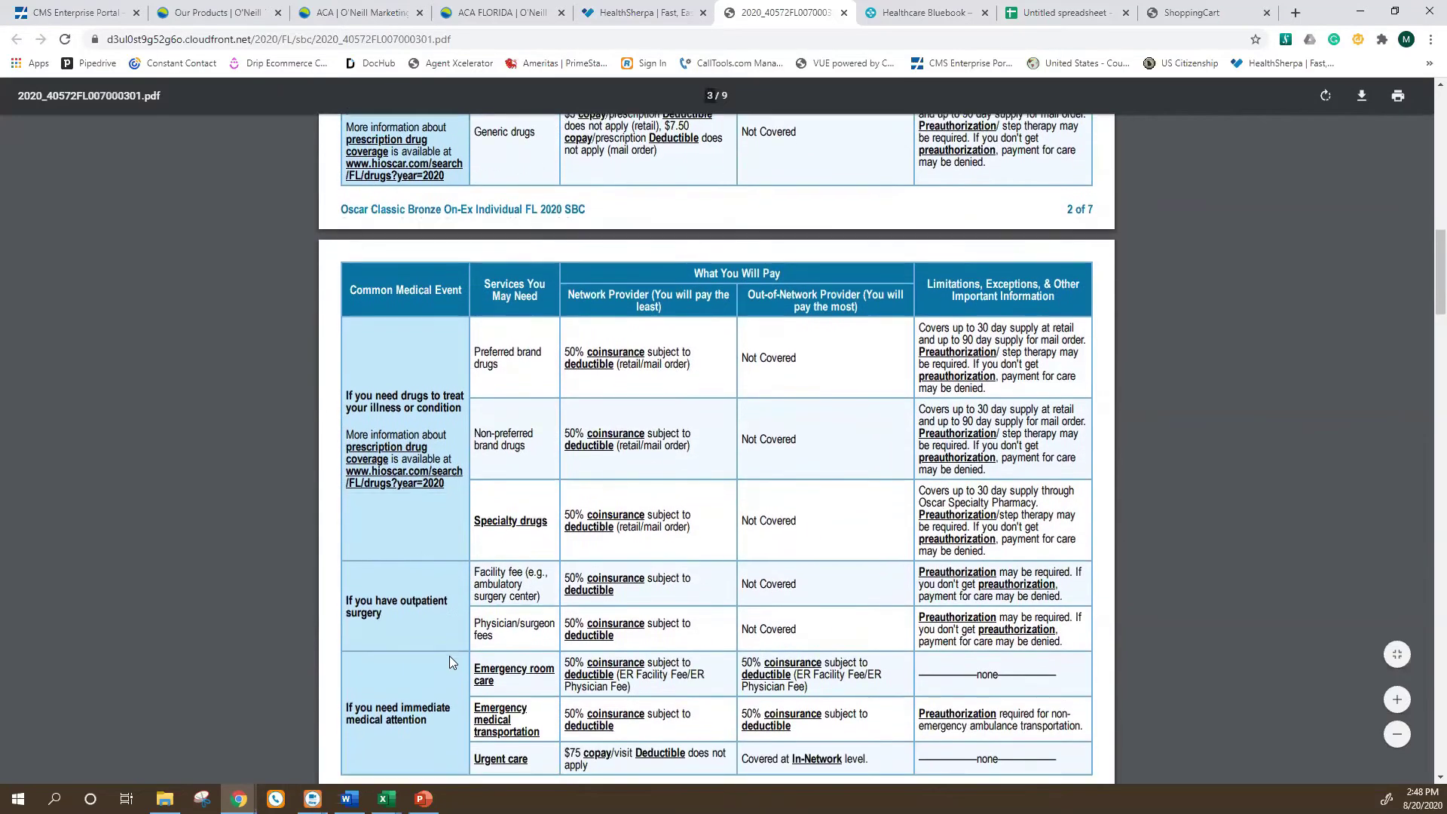
{"action": "scroll", "coordinate": [469, 698], "scroll_direction": "down", "scroll_amount": 3}
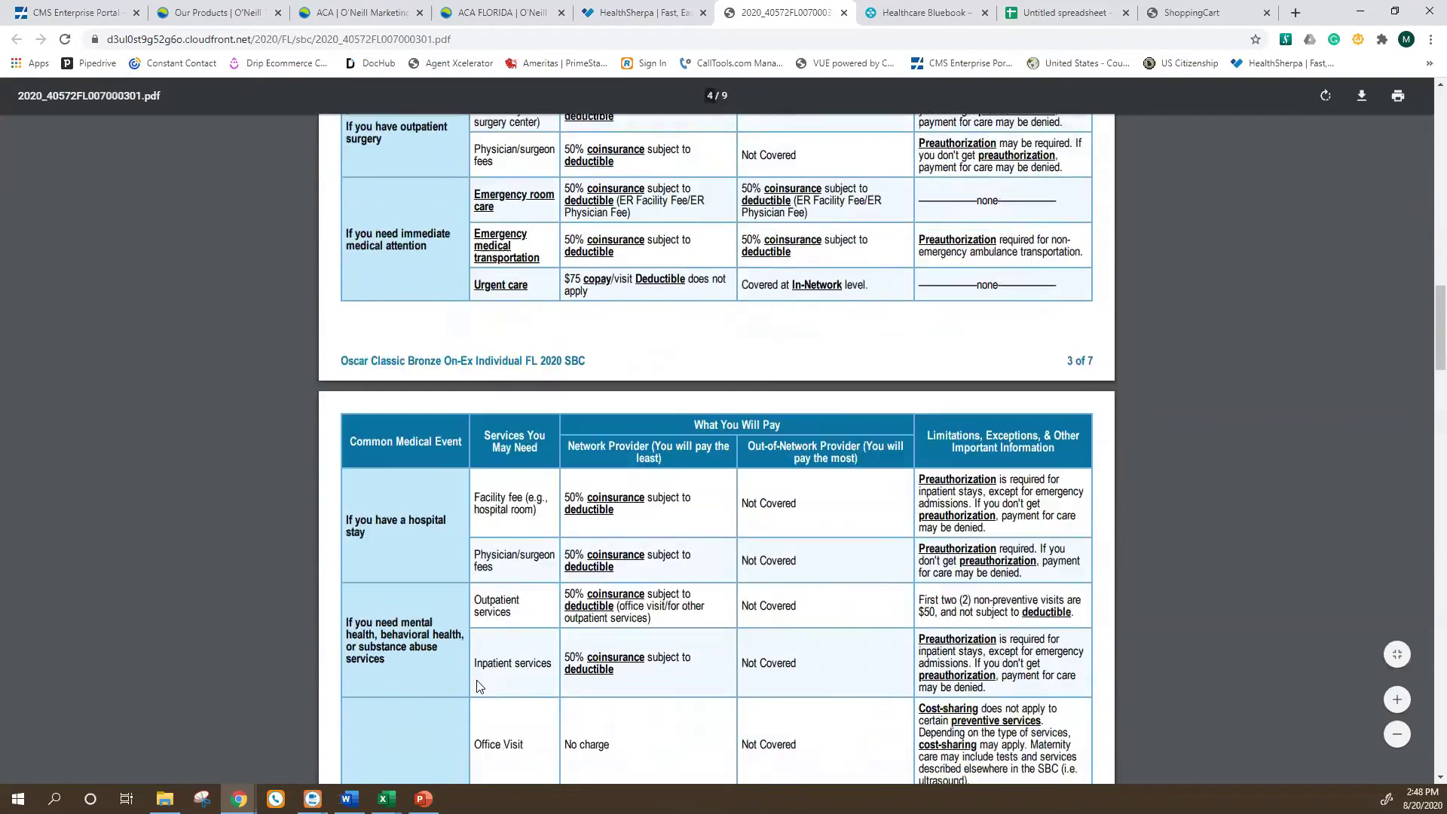
{"action": "scroll", "coordinate": [476, 686], "scroll_direction": "down", "scroll_amount": 6}
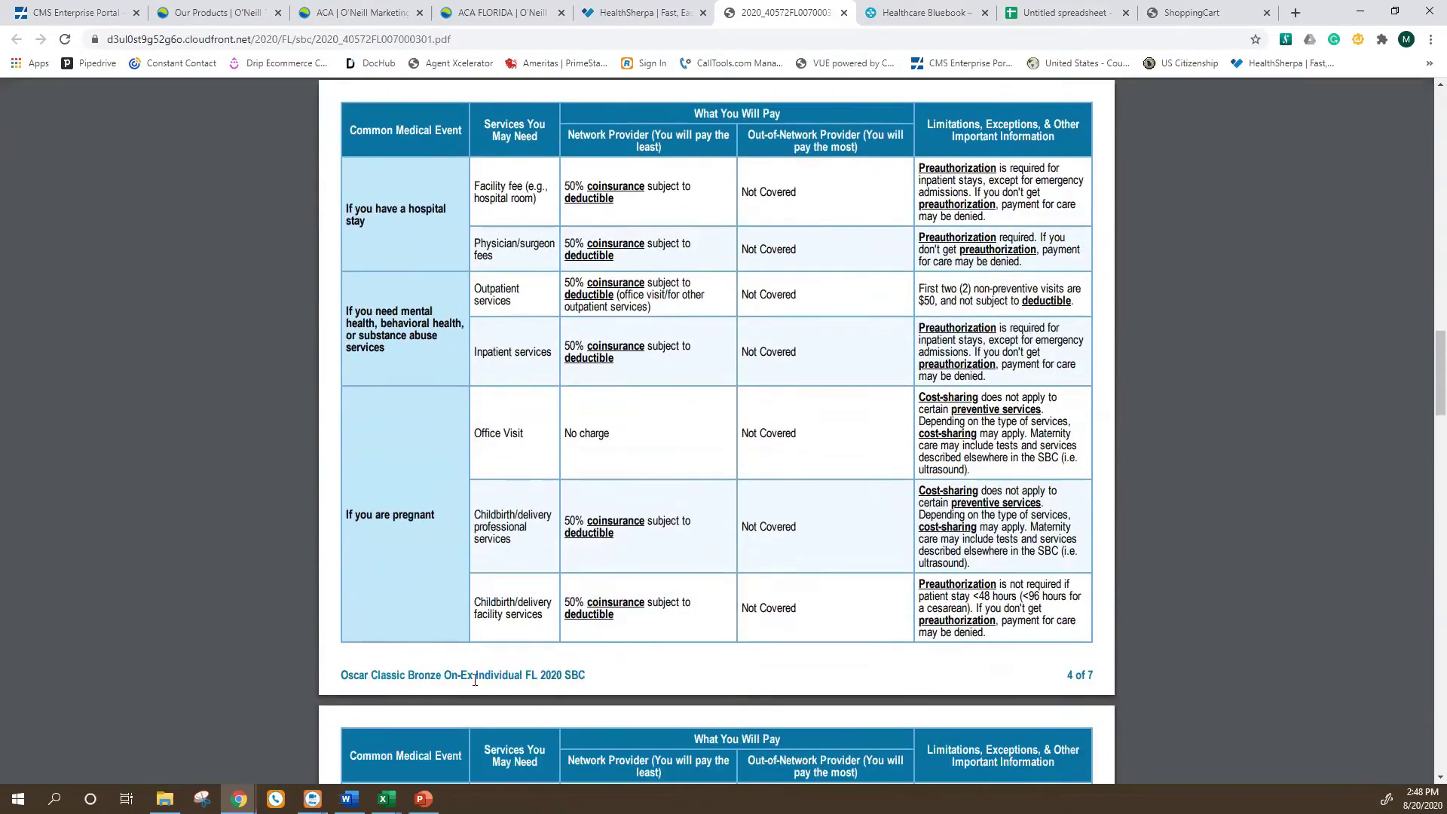
{"action": "scroll", "coordinate": [473, 682], "scroll_direction": "down", "scroll_amount": 2}
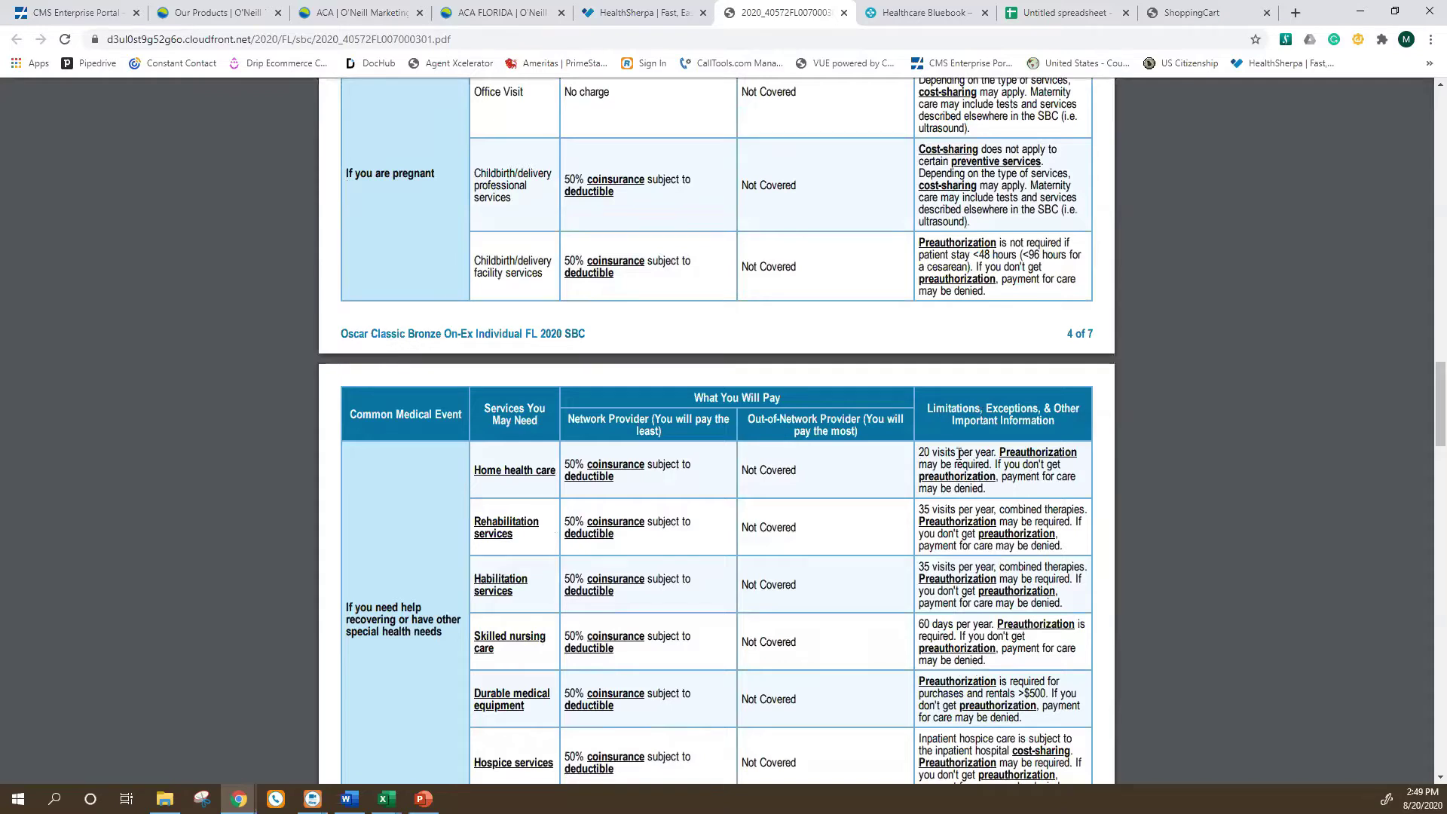
{"action": "scroll", "coordinate": [1022, 572], "scroll_direction": "down", "scroll_amount": 5}
{"action": "scroll", "coordinate": [1088, 434], "scroll_direction": "up", "scroll_amount": 10}
{"action": "scroll", "coordinate": [1089, 434], "scroll_direction": "up", "scroll_amount": 20}
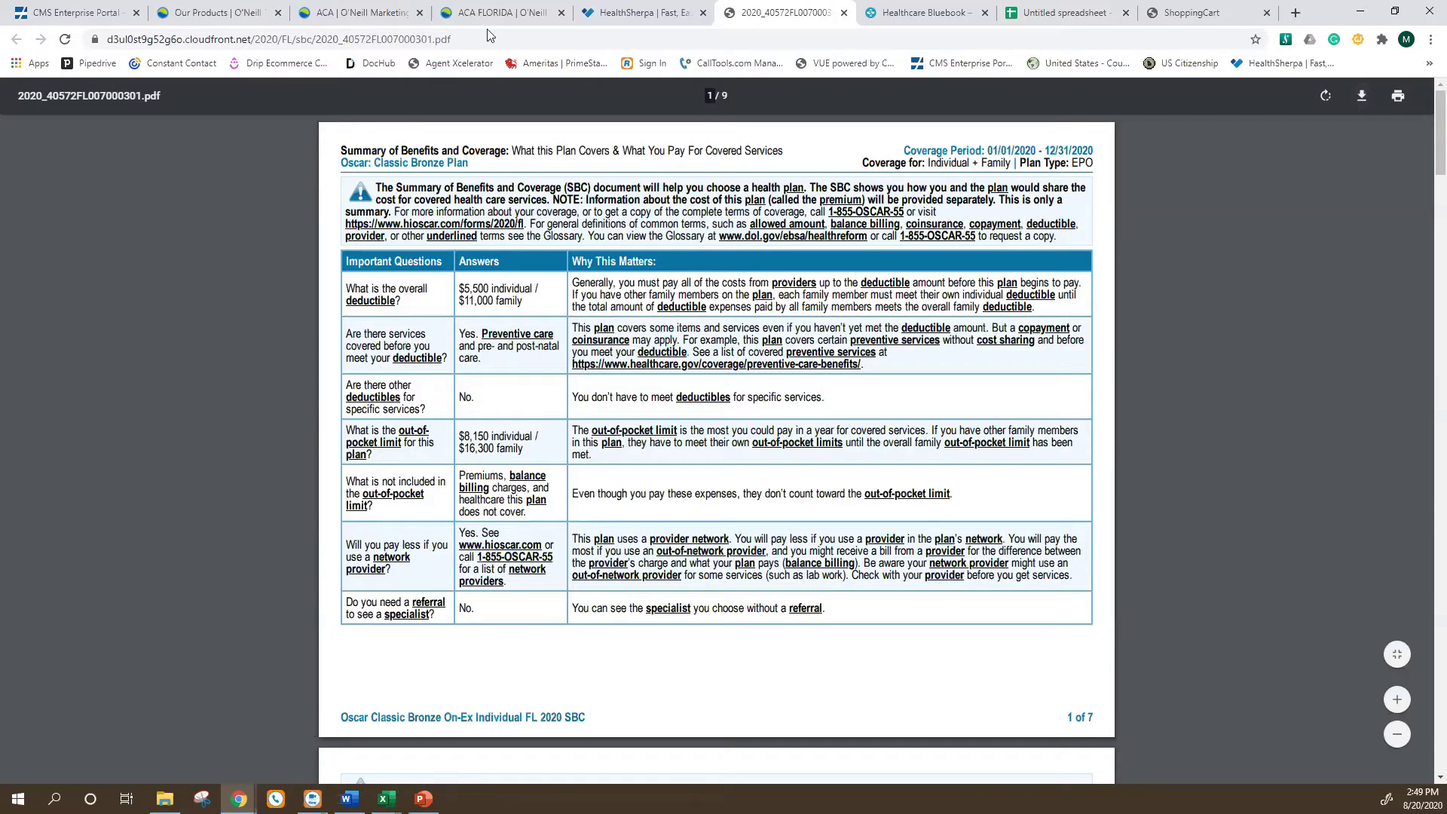
{"action": "left_click", "coordinate": [845, 15]}
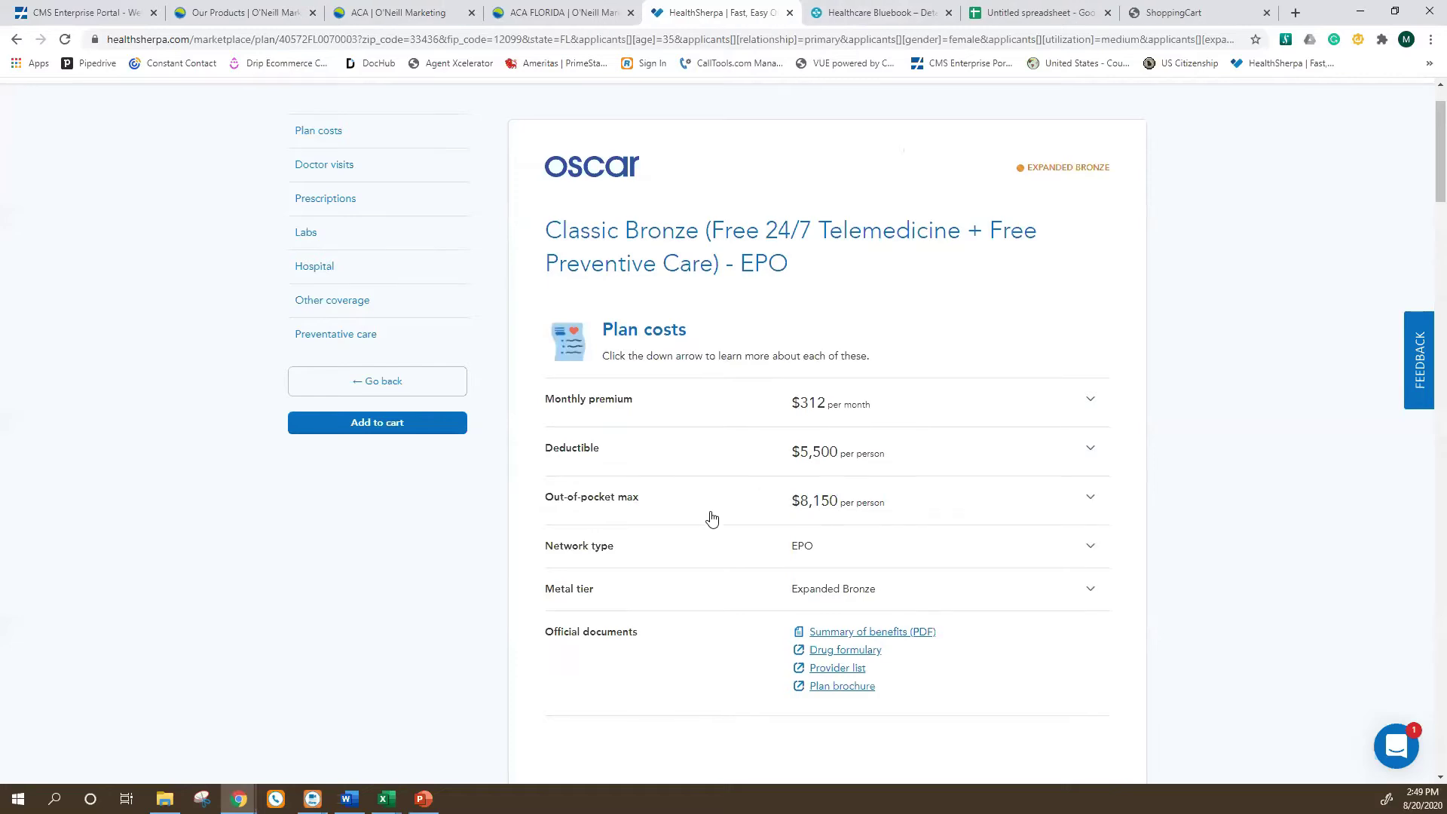
Go back to plan results and filter carriers to Cigna Health and Life Insurance Company.
{"action": "scroll", "coordinate": [501, 463], "scroll_direction": "up", "scroll_amount": 1}
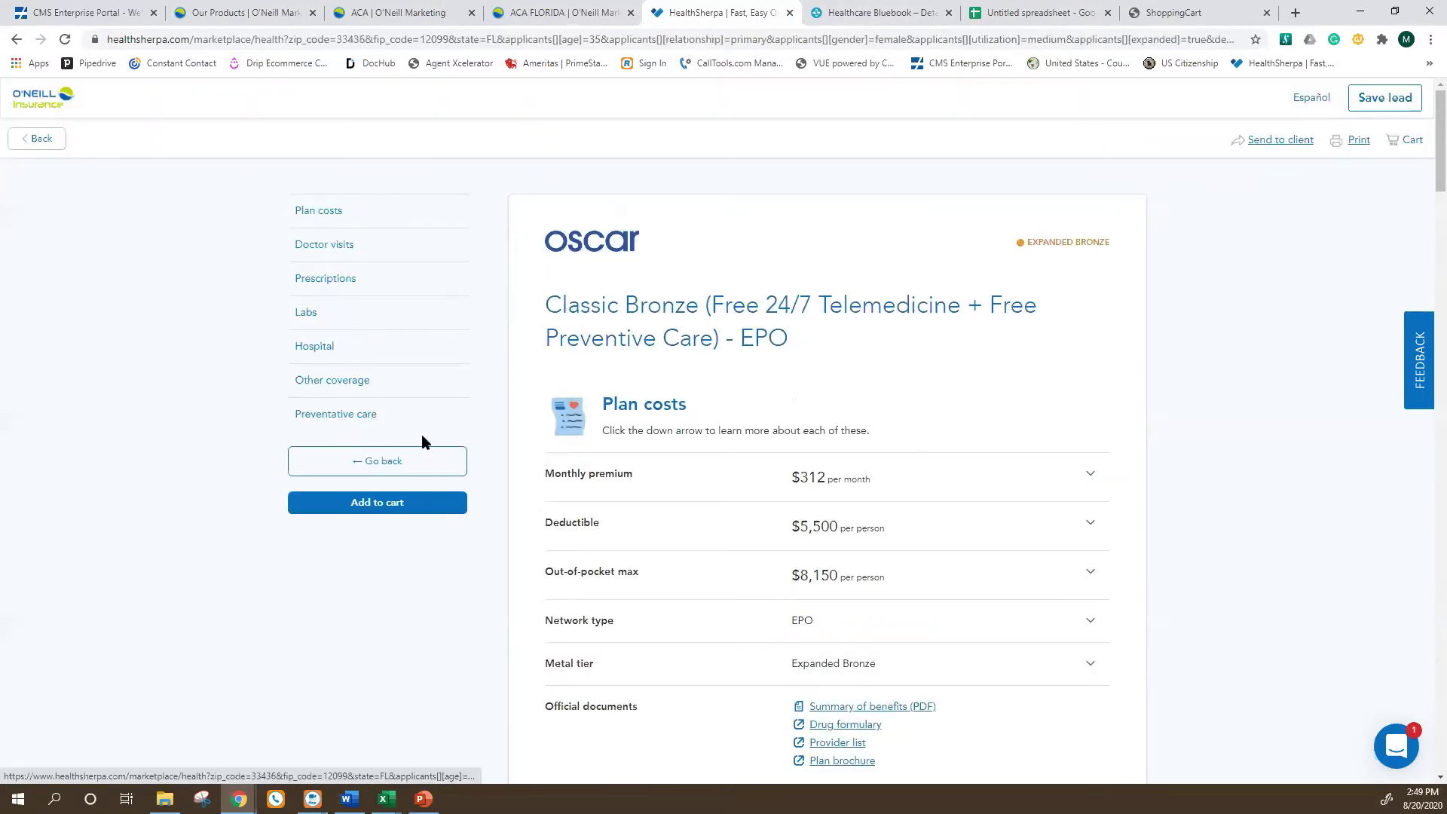
{"action": "left_click", "coordinate": [422, 456]}
{"action": "scroll", "coordinate": [444, 460], "scroll_direction": "down", "scroll_amount": 15}
{"action": "scroll", "coordinate": [407, 482], "scroll_direction": "down", "scroll_amount": 2}
{"action": "scroll", "coordinate": [369, 620], "scroll_direction": "down", "scroll_amount": 1}
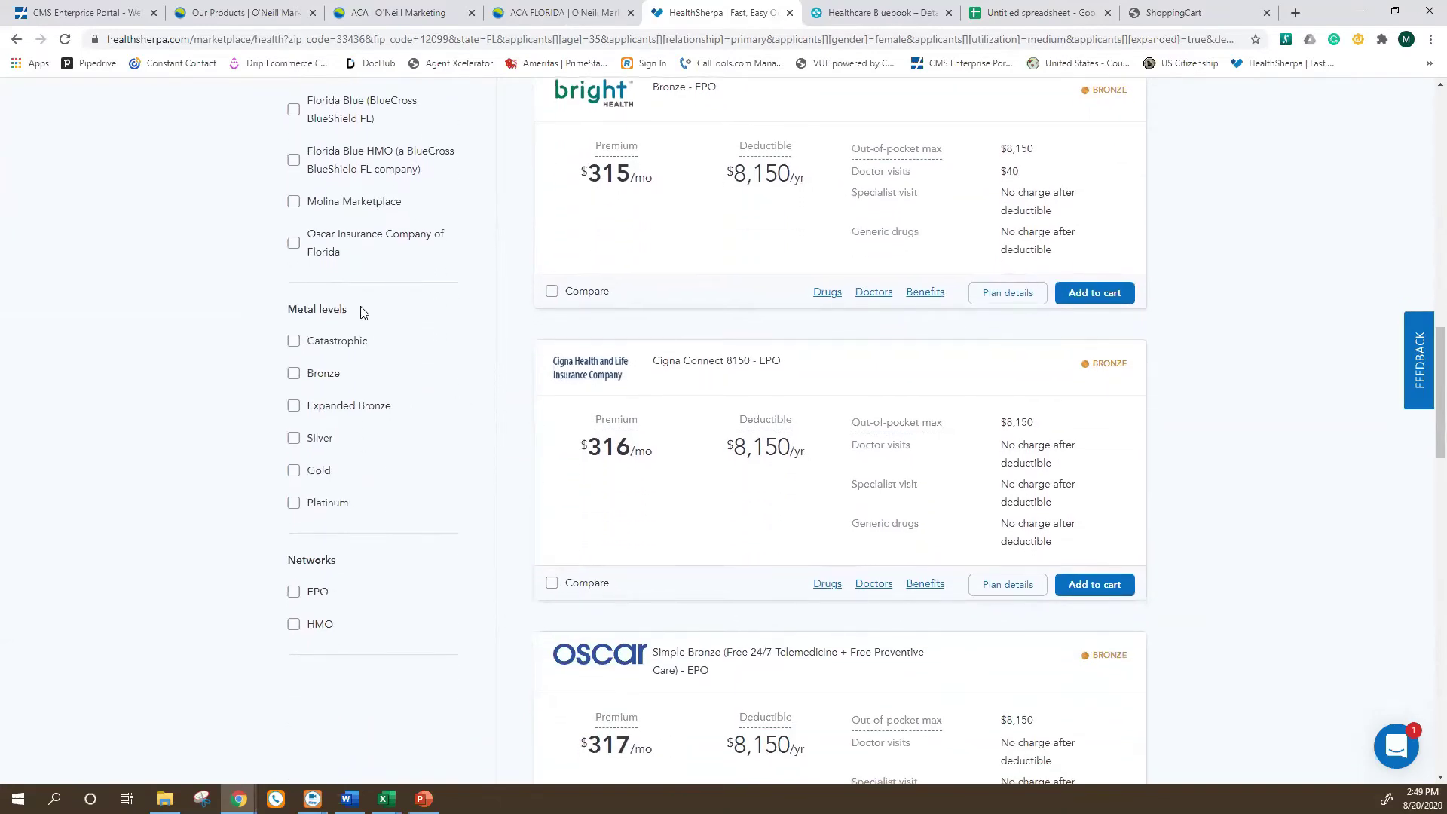
{"action": "scroll", "coordinate": [360, 313], "scroll_direction": "up", "scroll_amount": 2}
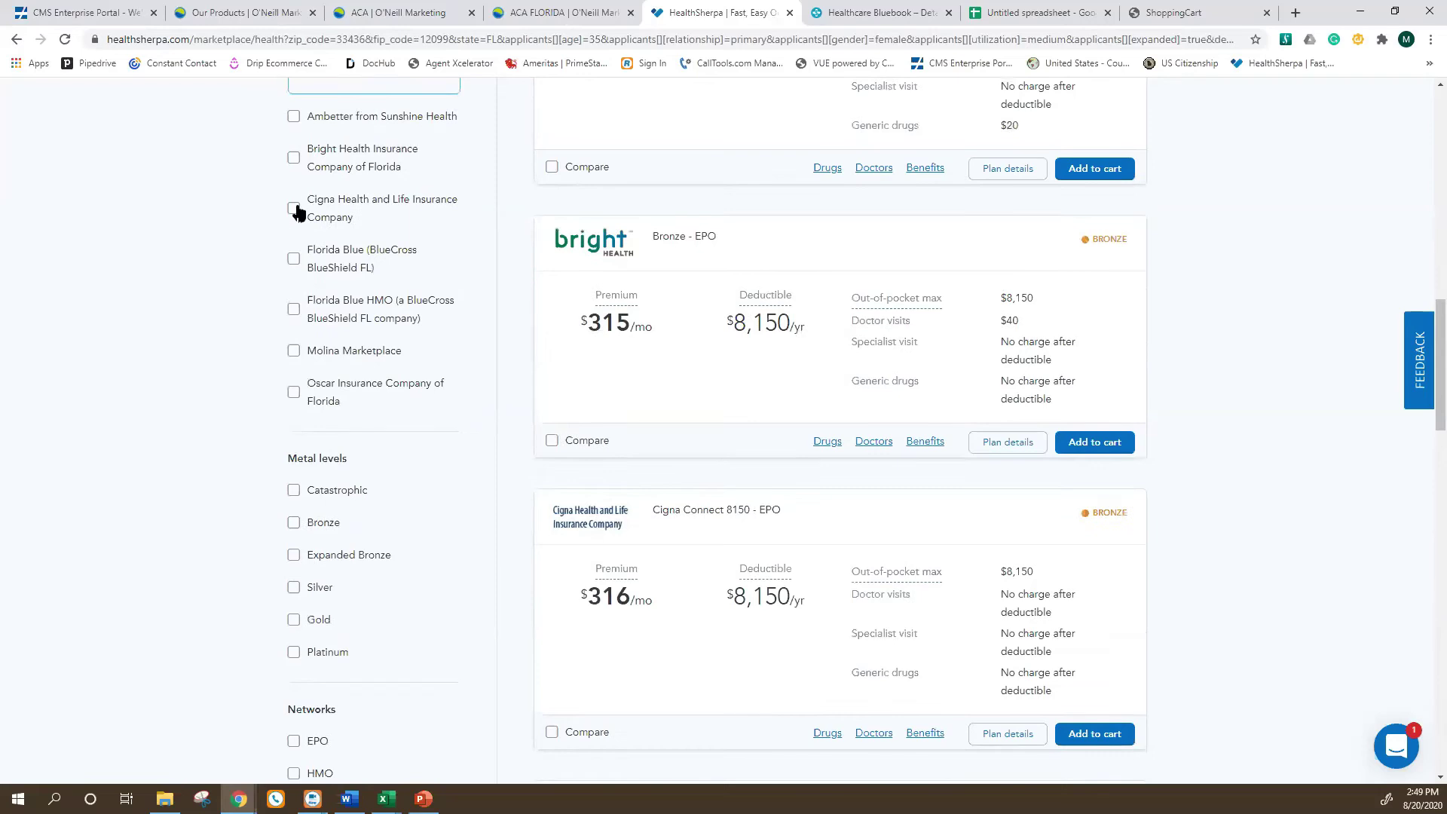
{"action": "left_click", "coordinate": [295, 210]}
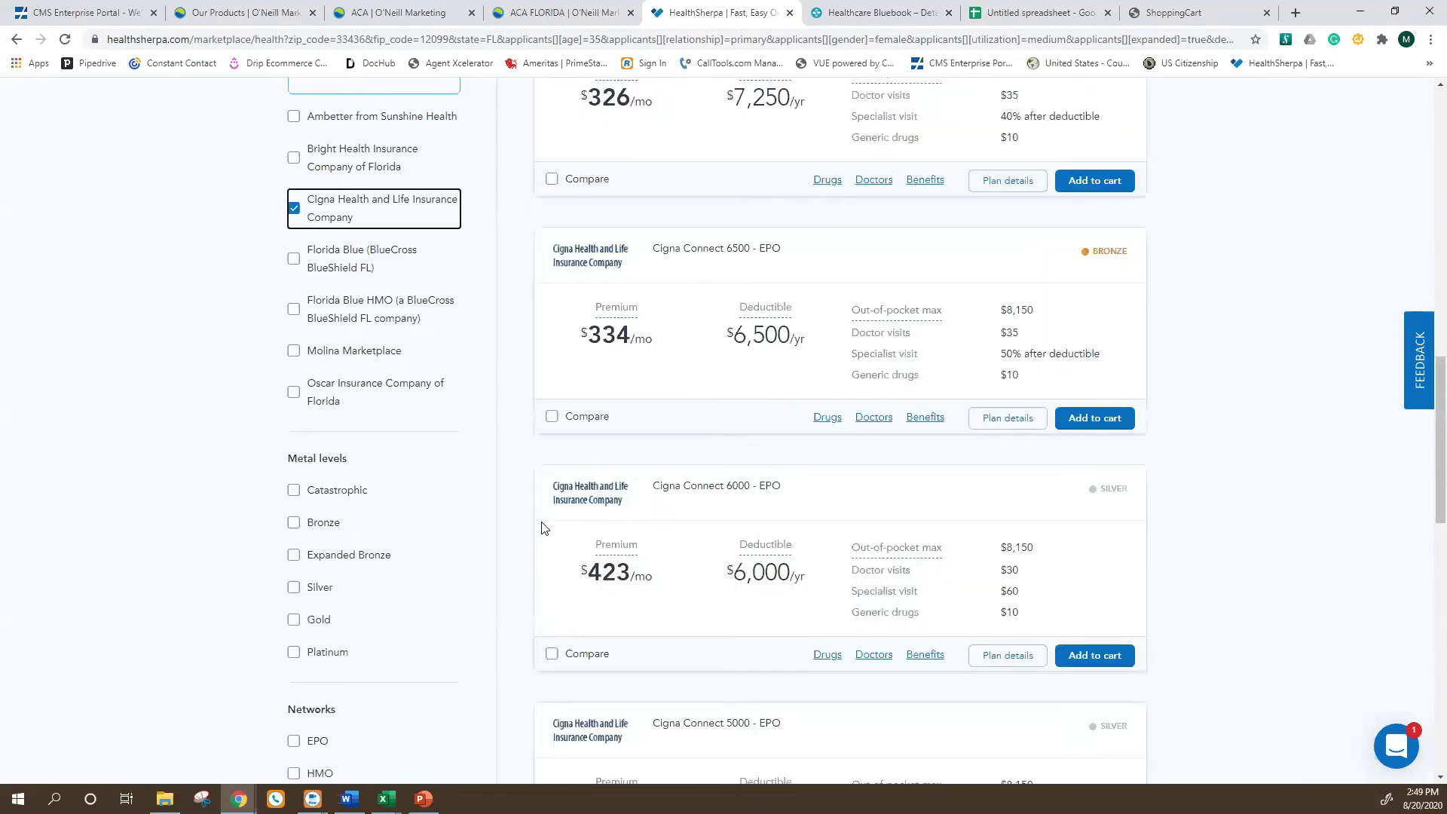
{"action": "scroll", "coordinate": [543, 528], "scroll_direction": "up", "scroll_amount": 6}
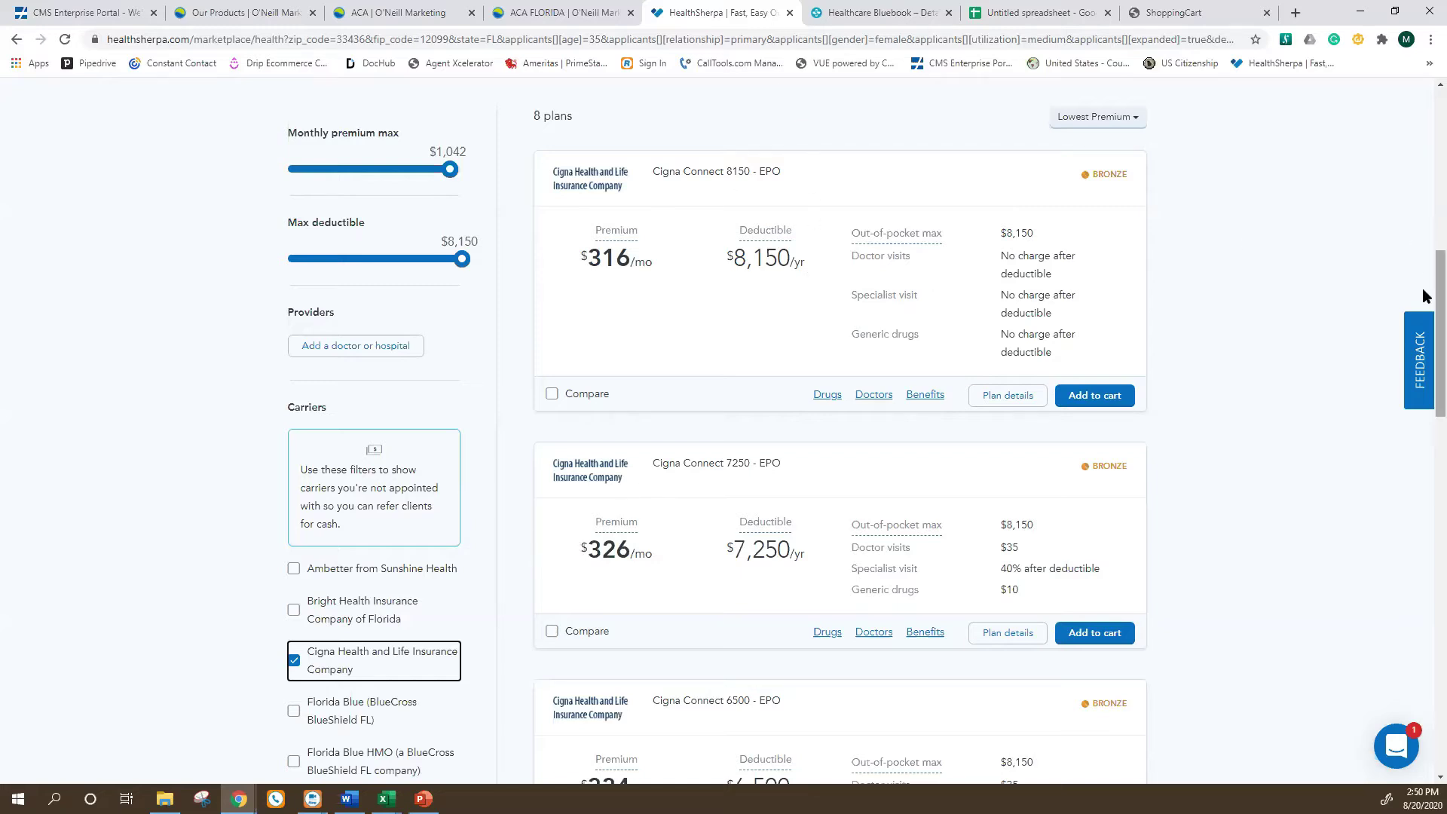
{"action": "scroll", "coordinate": [1078, 248], "scroll_direction": "down", "scroll_amount": 1}
{"action": "scroll", "coordinate": [1116, 188], "scroll_direction": "up", "scroll_amount": 2}
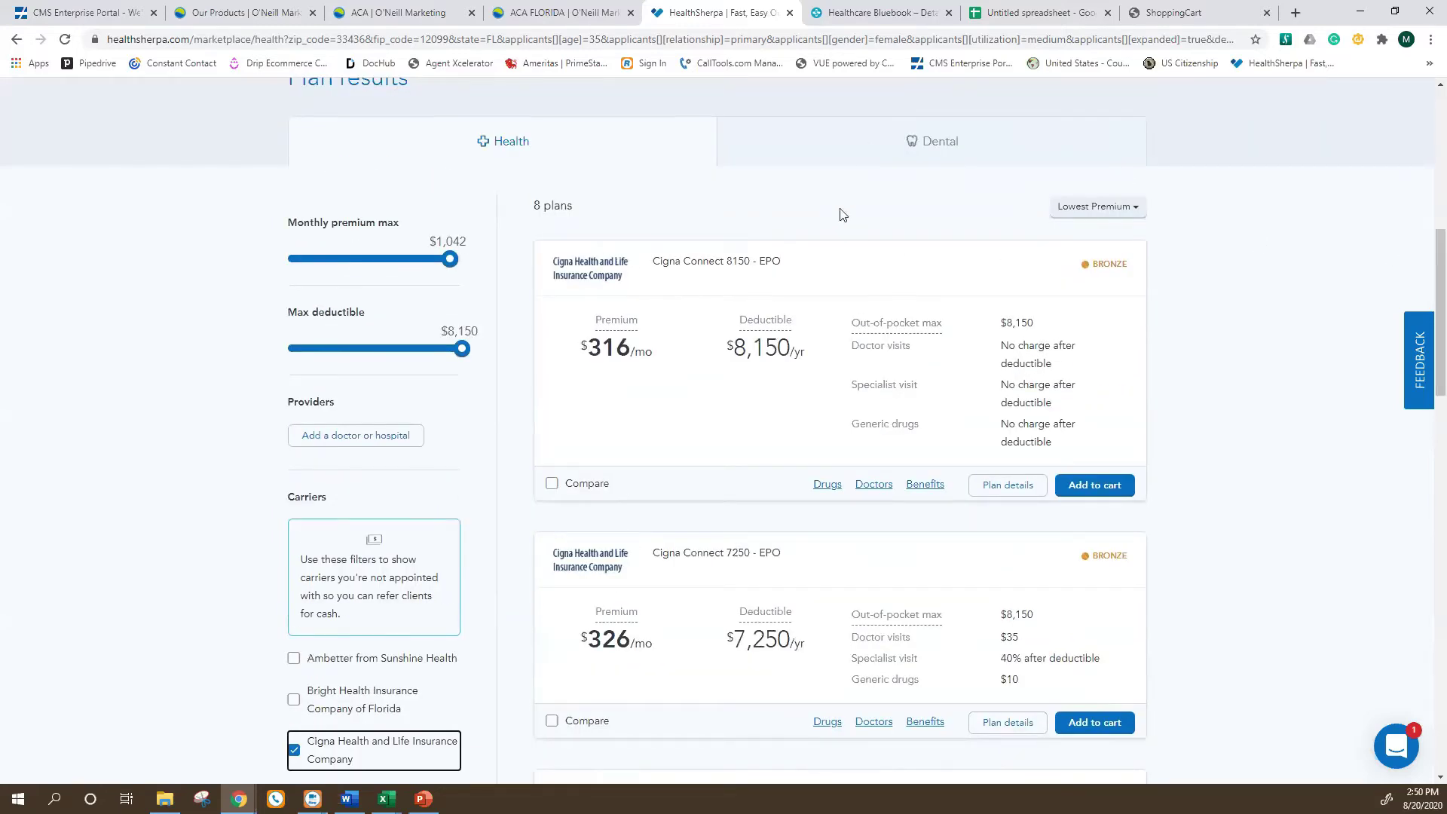
{"action": "scroll", "coordinate": [358, 547], "scroll_direction": "down", "scroll_amount": 1}
{"action": "scroll", "coordinate": [369, 558], "scroll_direction": "down", "scroll_amount": 3}
{"action": "scroll", "coordinate": [385, 574], "scroll_direction": "down", "scroll_amount": 2}
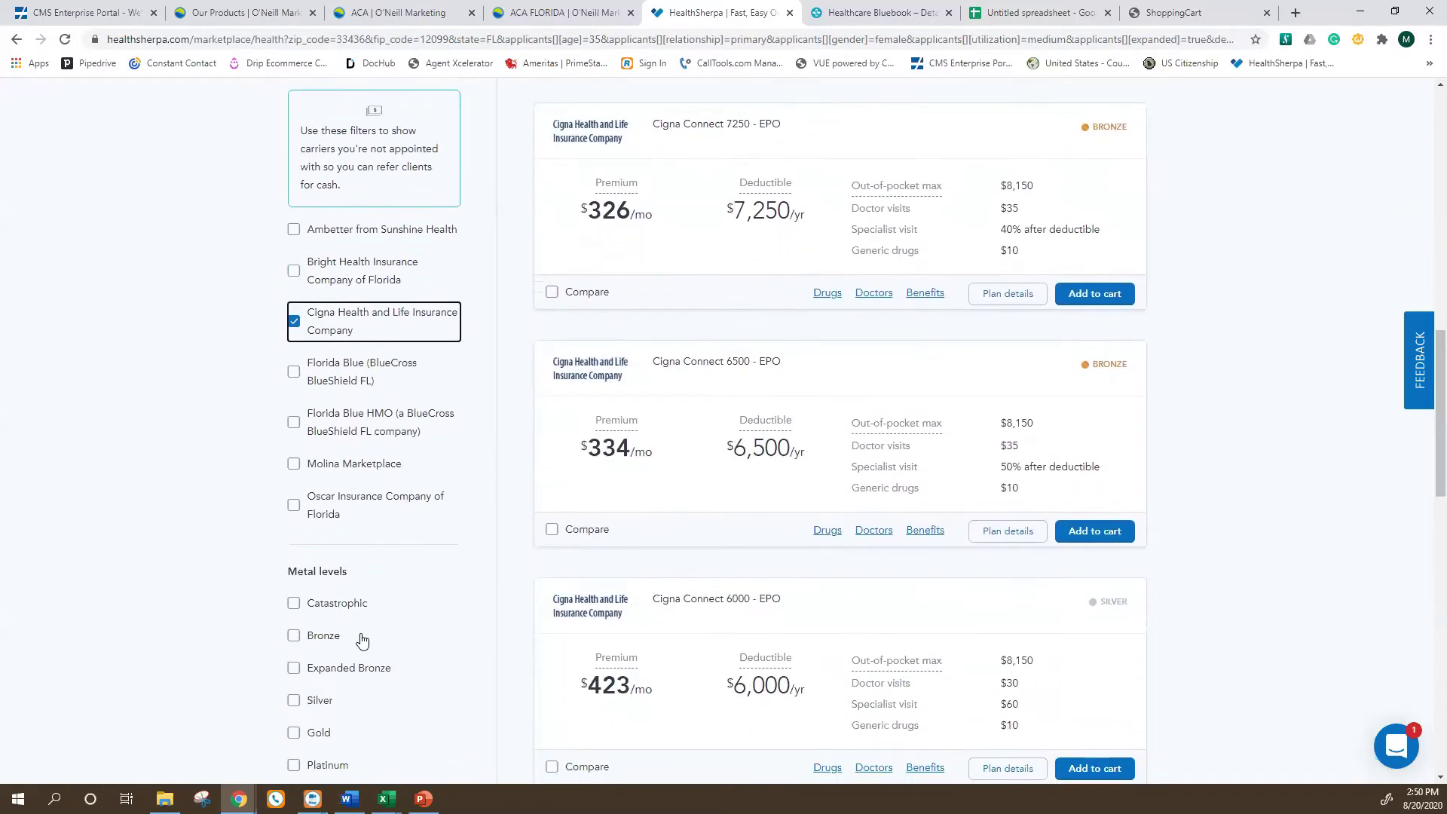
{"action": "scroll", "coordinate": [361, 640], "scroll_direction": "up", "scroll_amount": 12}
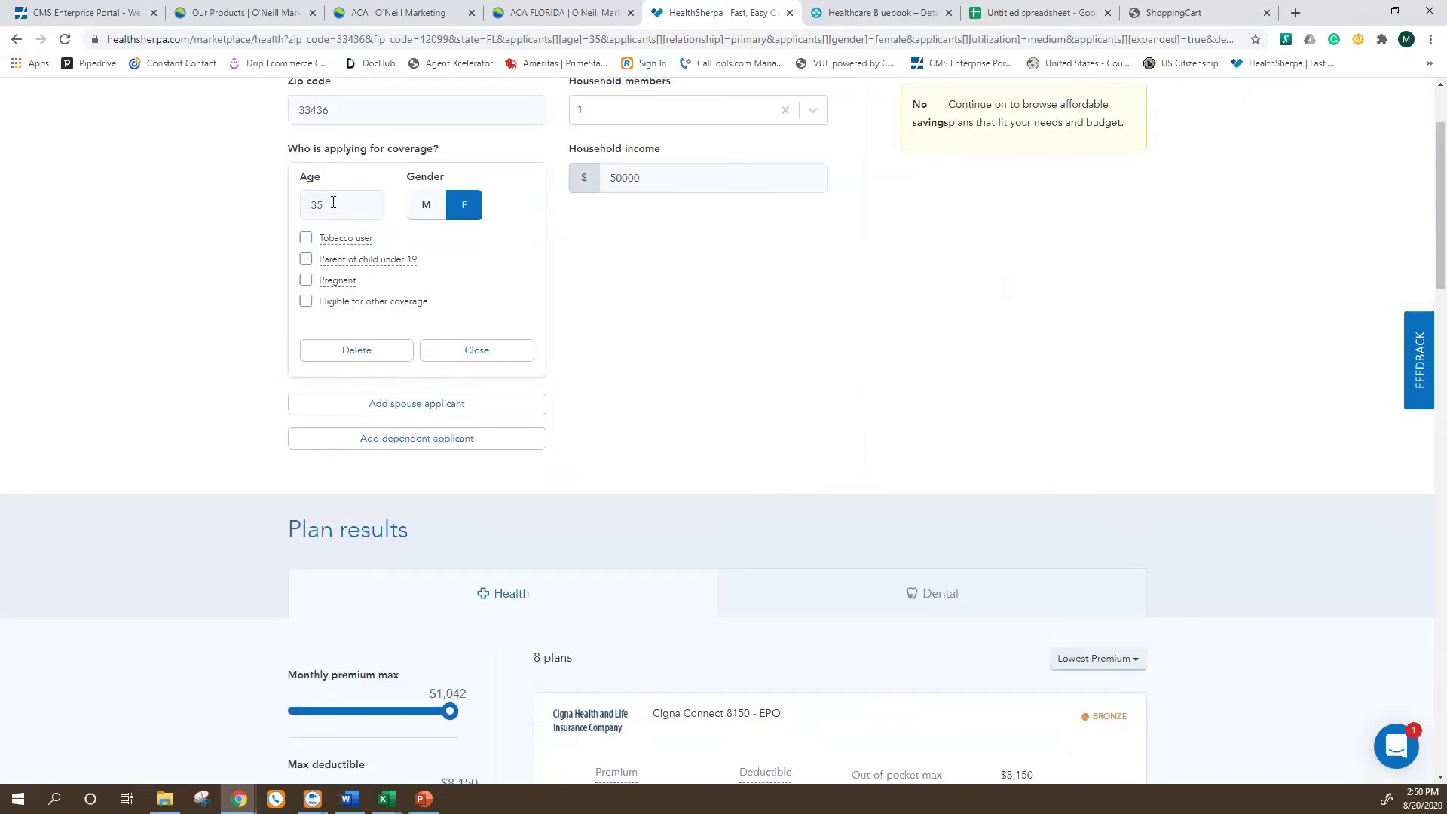
{"action": "scroll", "coordinate": [374, 400], "scroll_direction": "down", "scroll_amount": 8}
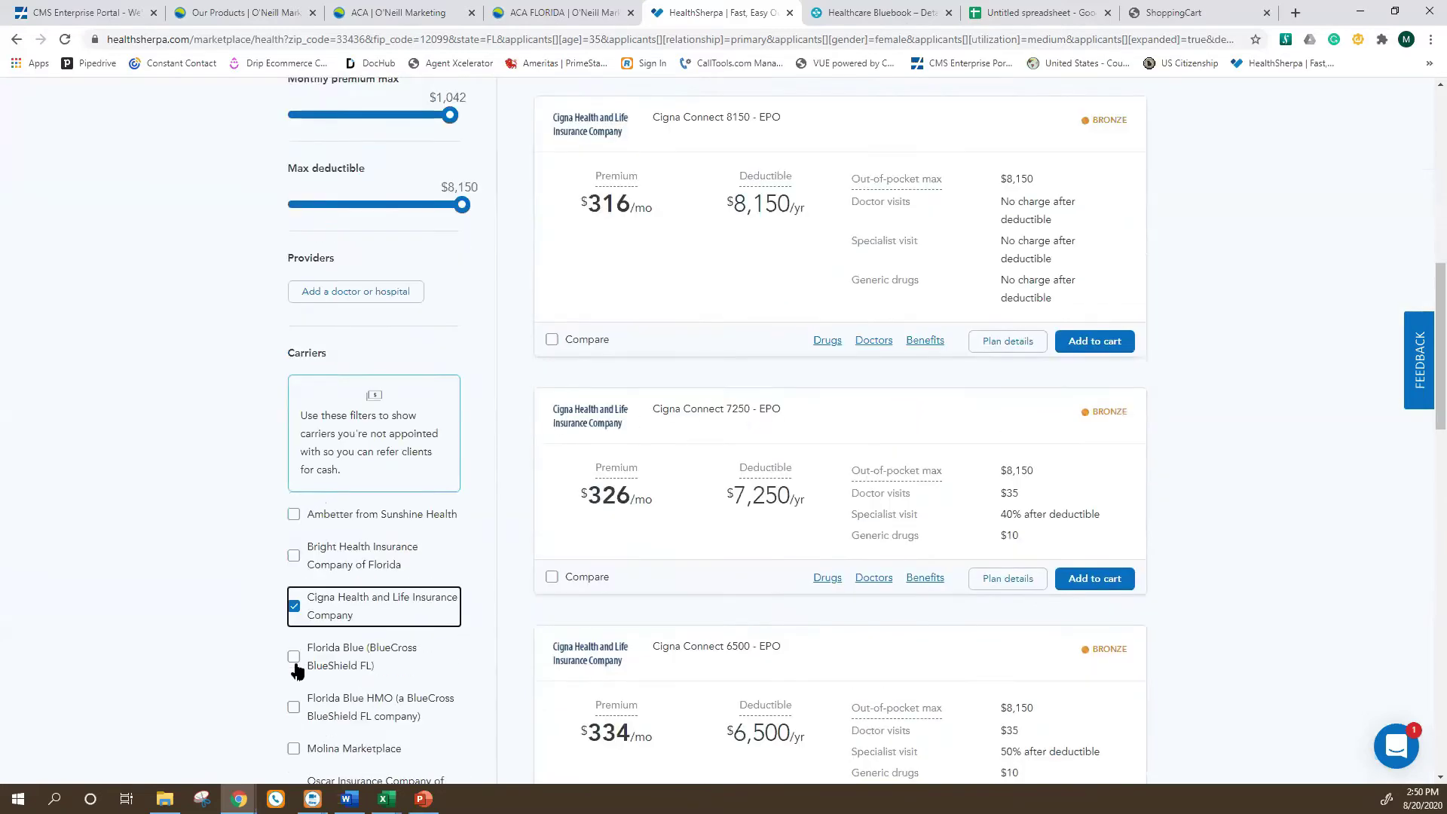
{"action": "scroll", "coordinate": [370, 641], "scroll_direction": "down", "scroll_amount": 2}
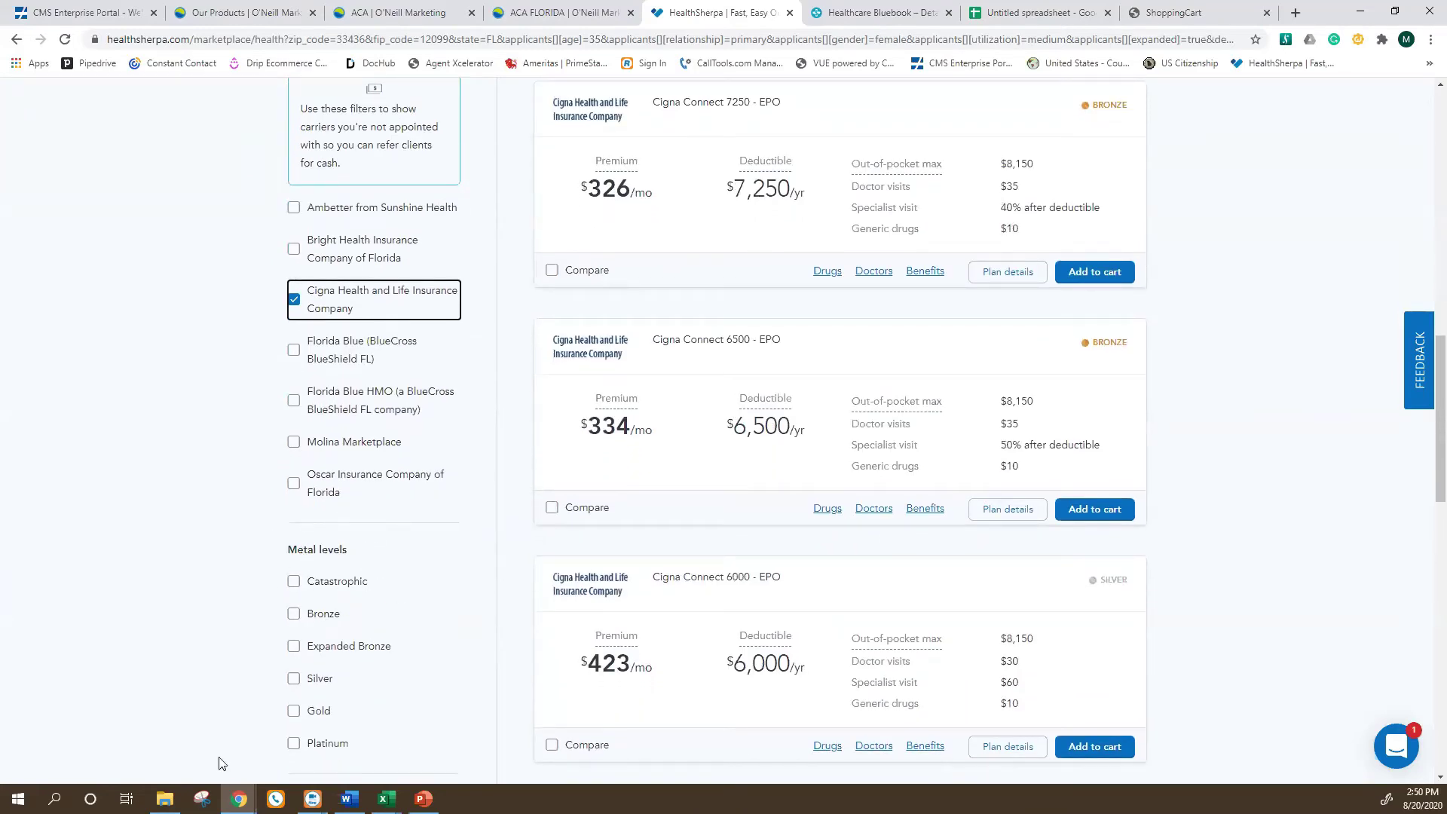
{"action": "scroll", "coordinate": [507, 581], "scroll_direction": "up", "scroll_amount": 2}
{"action": "scroll", "coordinate": [476, 588], "scroll_direction": "down", "scroll_amount": 3}
{"action": "scroll", "coordinate": [504, 554], "scroll_direction": "up", "scroll_amount": 1}
{"action": "scroll", "coordinate": [441, 277], "scroll_direction": "down", "scroll_amount": 2}
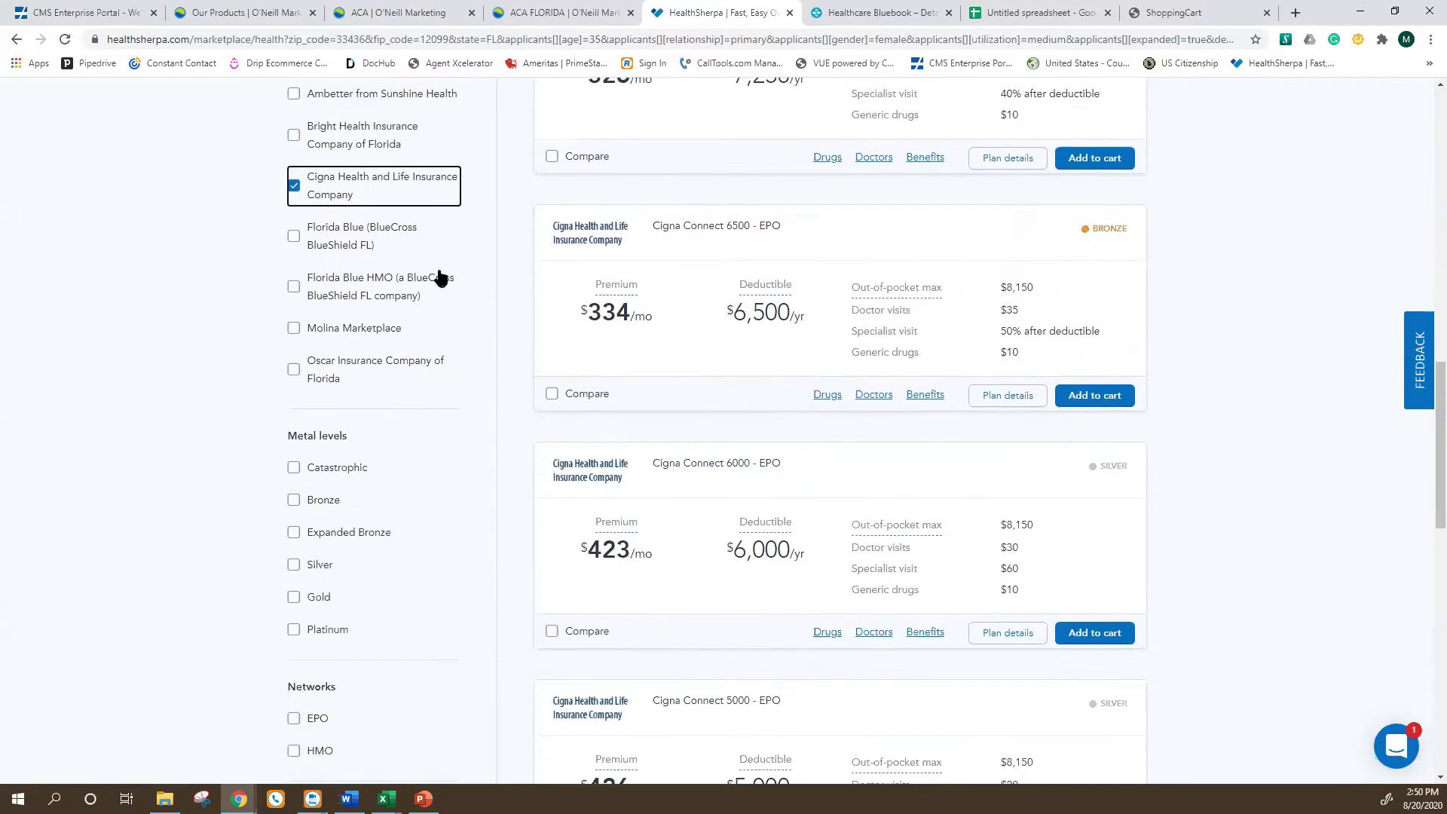
{"action": "scroll", "coordinate": [459, 389], "scroll_direction": "up", "scroll_amount": 2}
{"action": "scroll", "coordinate": [460, 389], "scroll_direction": "up", "scroll_amount": 6}
{"action": "scroll", "coordinate": [388, 344], "scroll_direction": "down", "scroll_amount": 11}
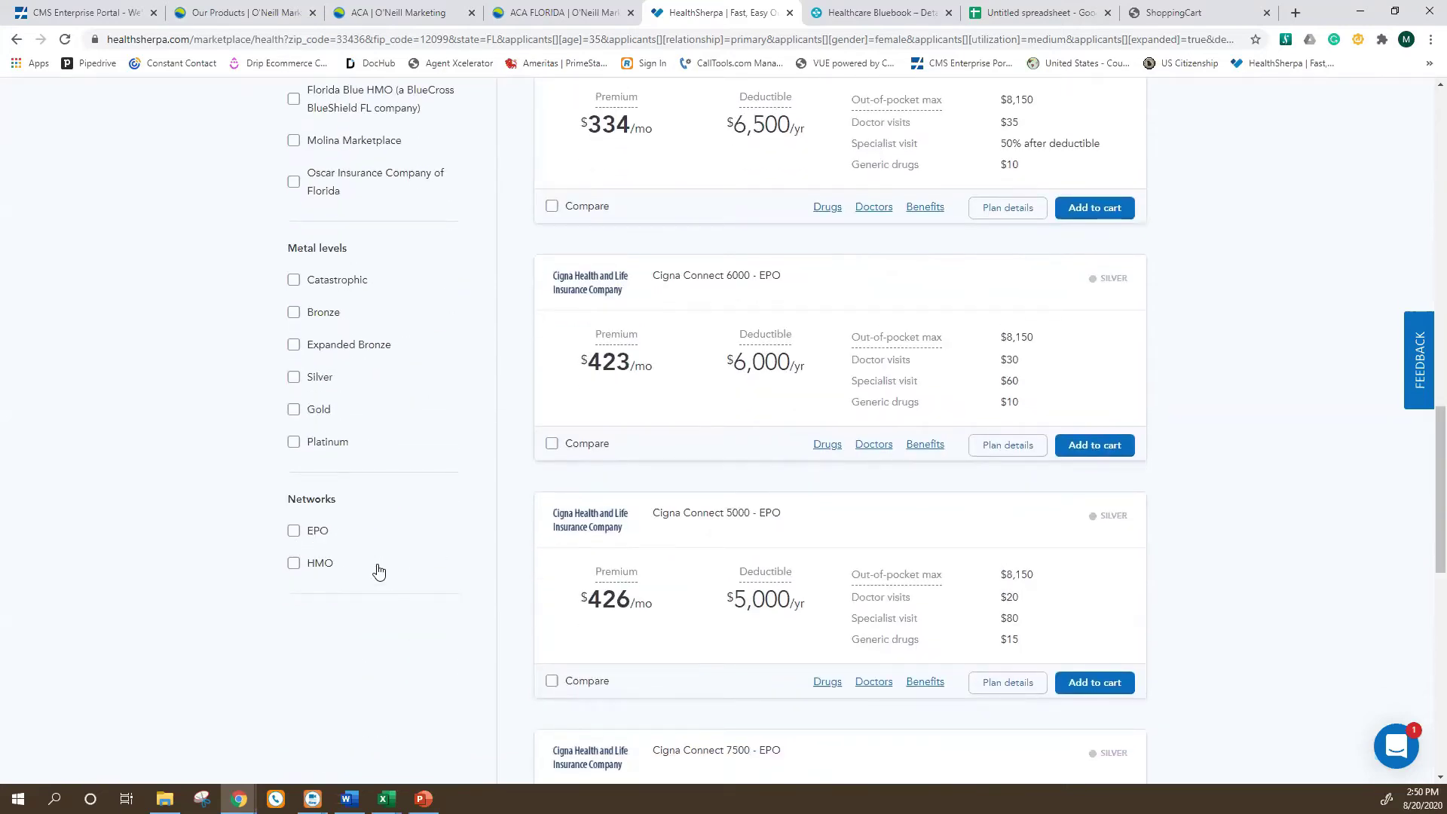
{"action": "scroll", "coordinate": [549, 588], "scroll_direction": "up", "scroll_amount": 13}
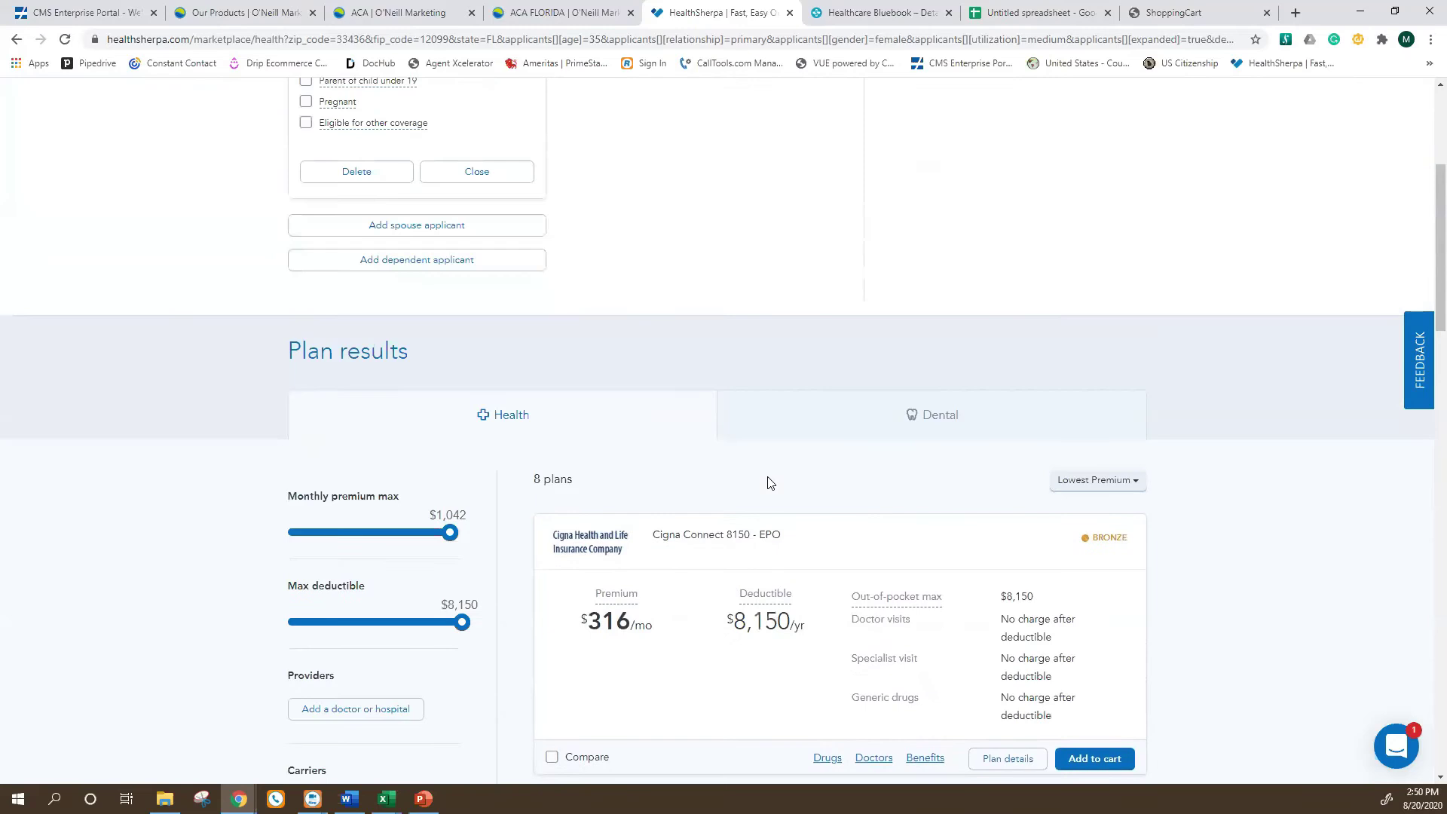
{"action": "scroll", "coordinate": [565, 485], "scroll_direction": "down", "scroll_amount": 1}
{"action": "scroll", "coordinate": [565, 462], "scroll_direction": "up", "scroll_amount": 5}
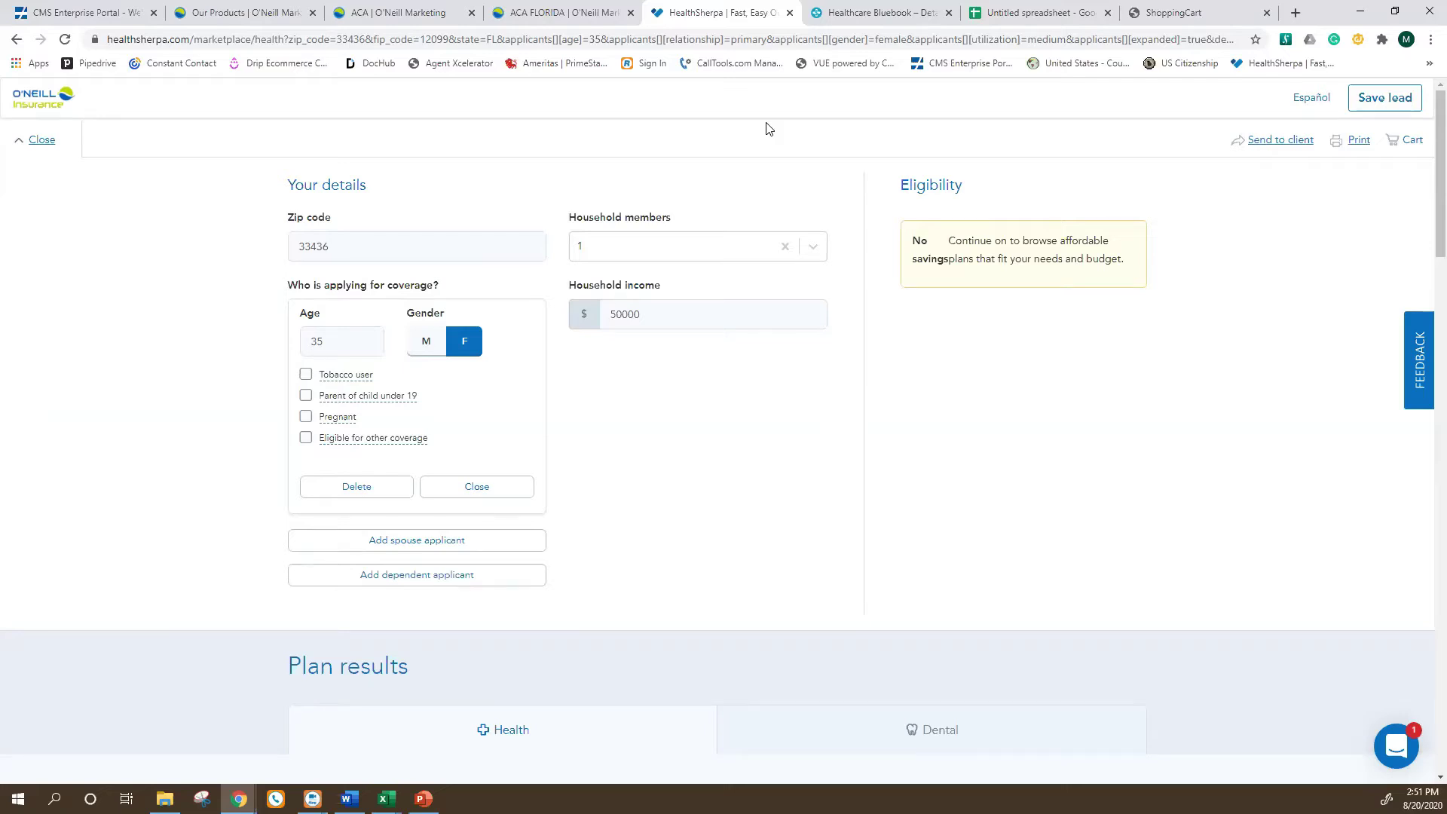
{"action": "scroll", "coordinate": [777, 249], "scroll_direction": "down", "scroll_amount": 9}
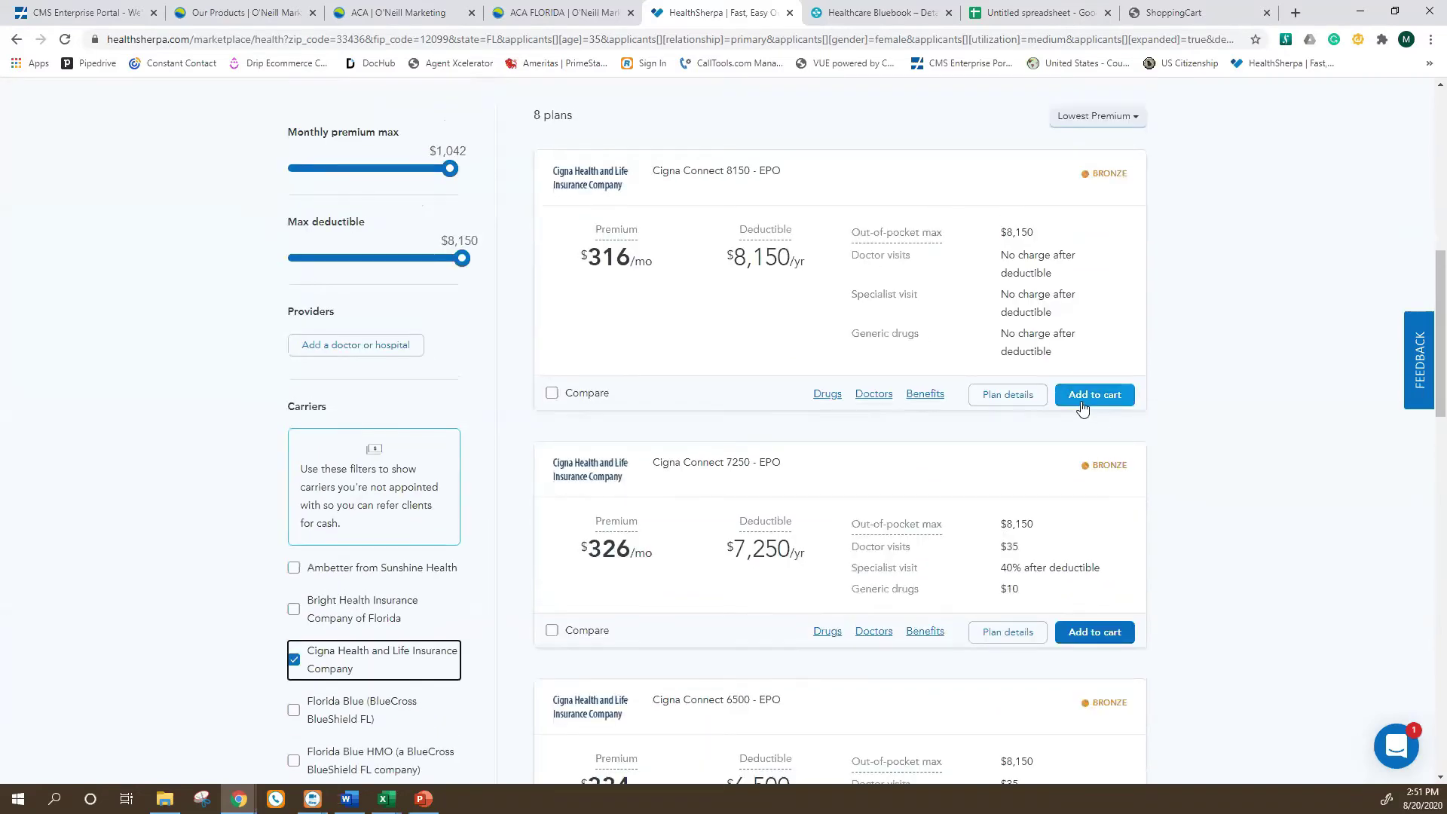
Add Cigna Connect 8150 to the cart and start an application from the Cart dialog.
{"action": "left_click", "coordinate": [1078, 400]}
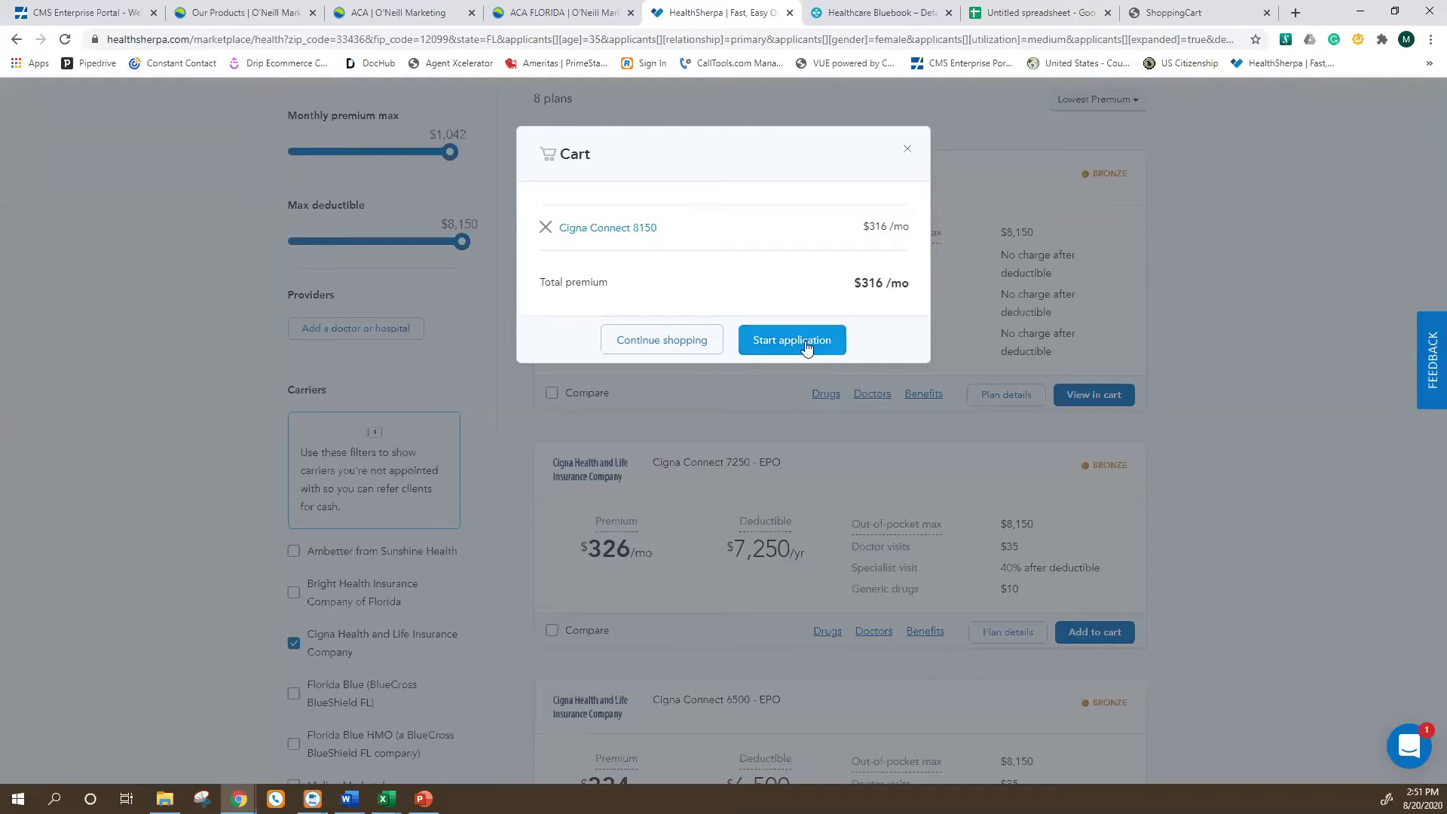
{"action": "left_click", "coordinate": [804, 343]}
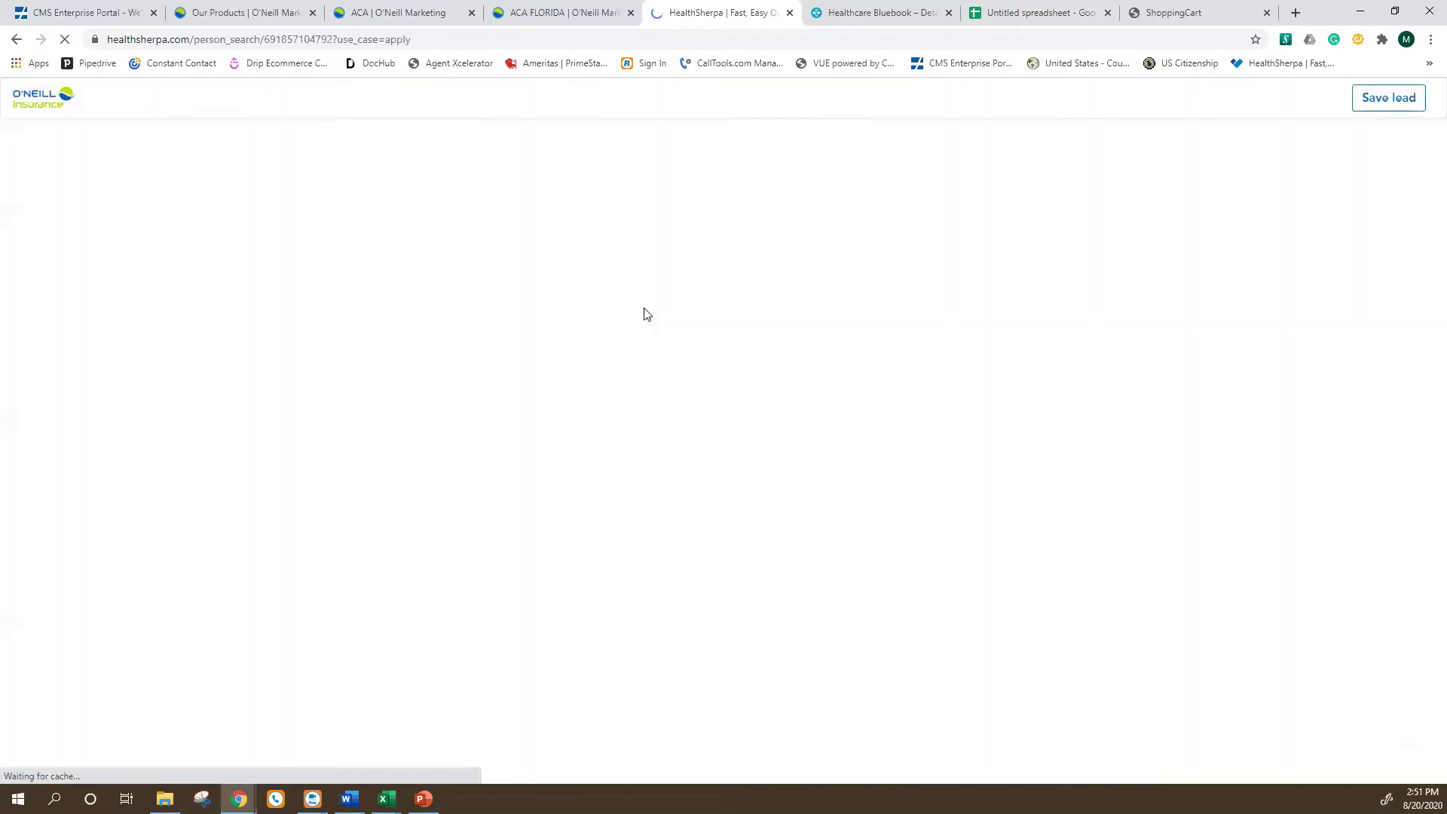
{"action": "scroll", "coordinate": [578, 394], "scroll_direction": "down", "scroll_amount": 1}
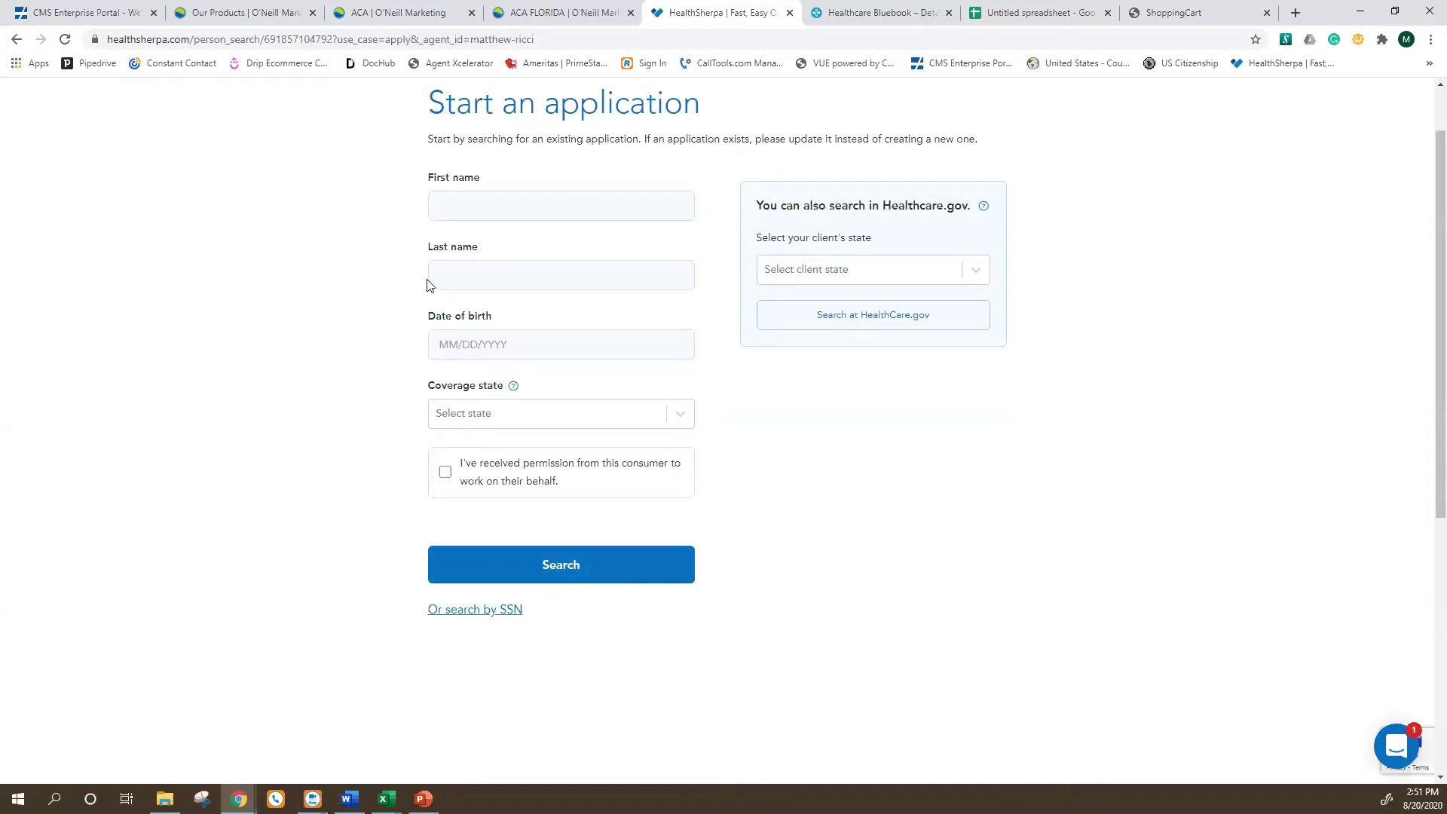
Enter the client's first name, last name and date of birth 11/11/1990.
{"action": "left_click", "coordinate": [463, 201]}
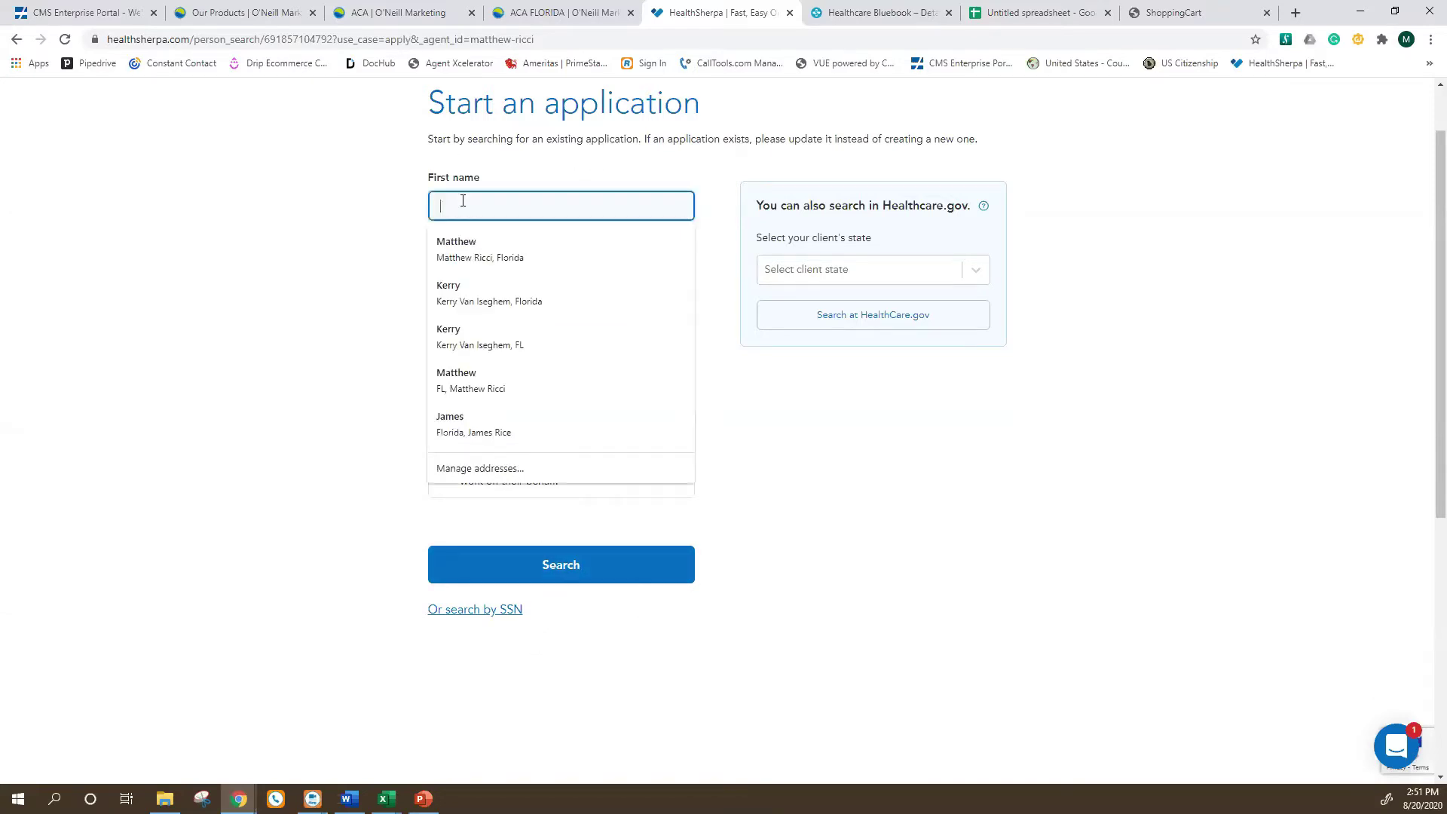
{"action": "type", "text": "boo"}
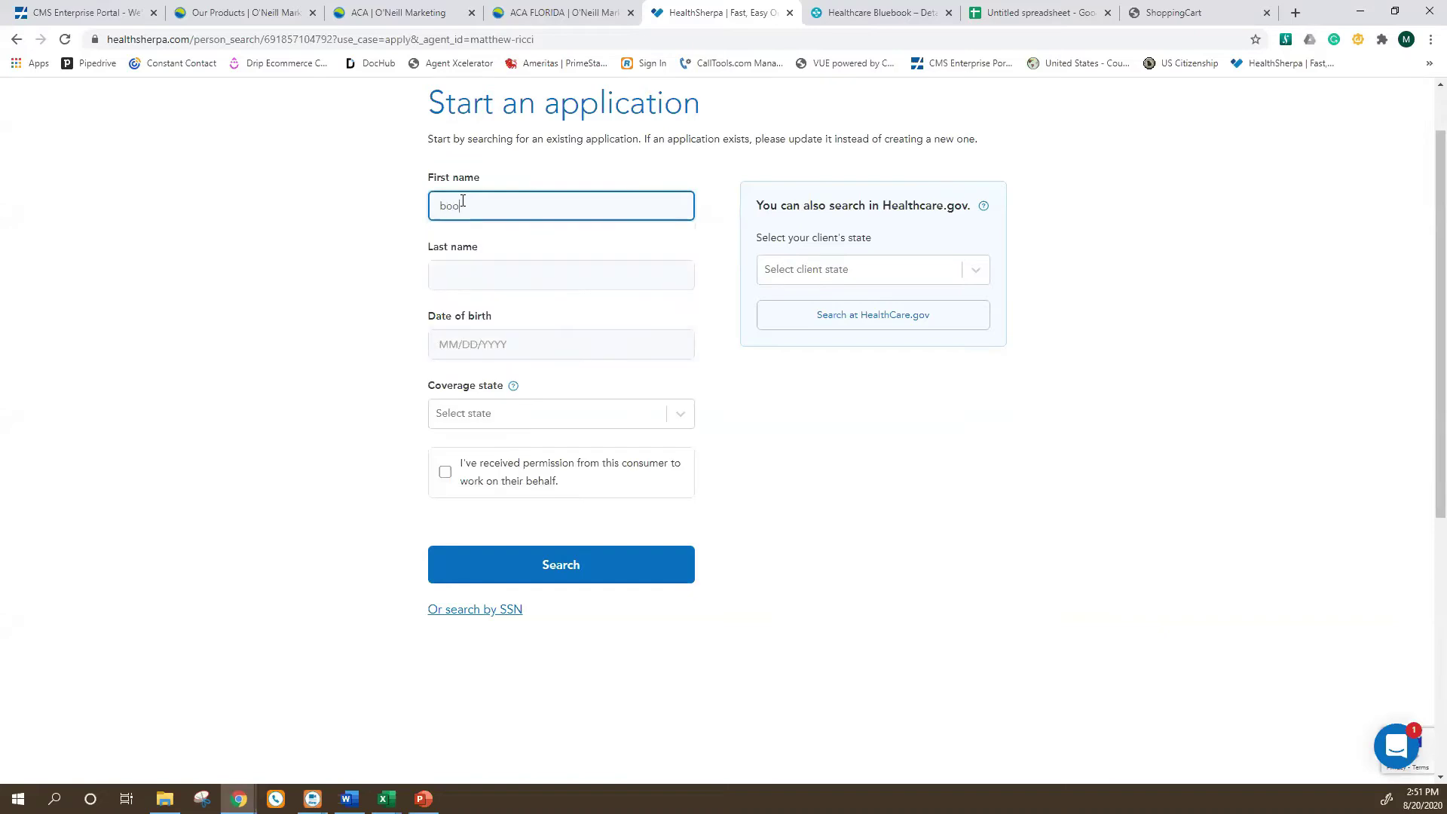
{"action": "key", "text": "BackSpace"}
{"action": "key", "text": "BackSpace"}
{"action": "type", "text": "b"}
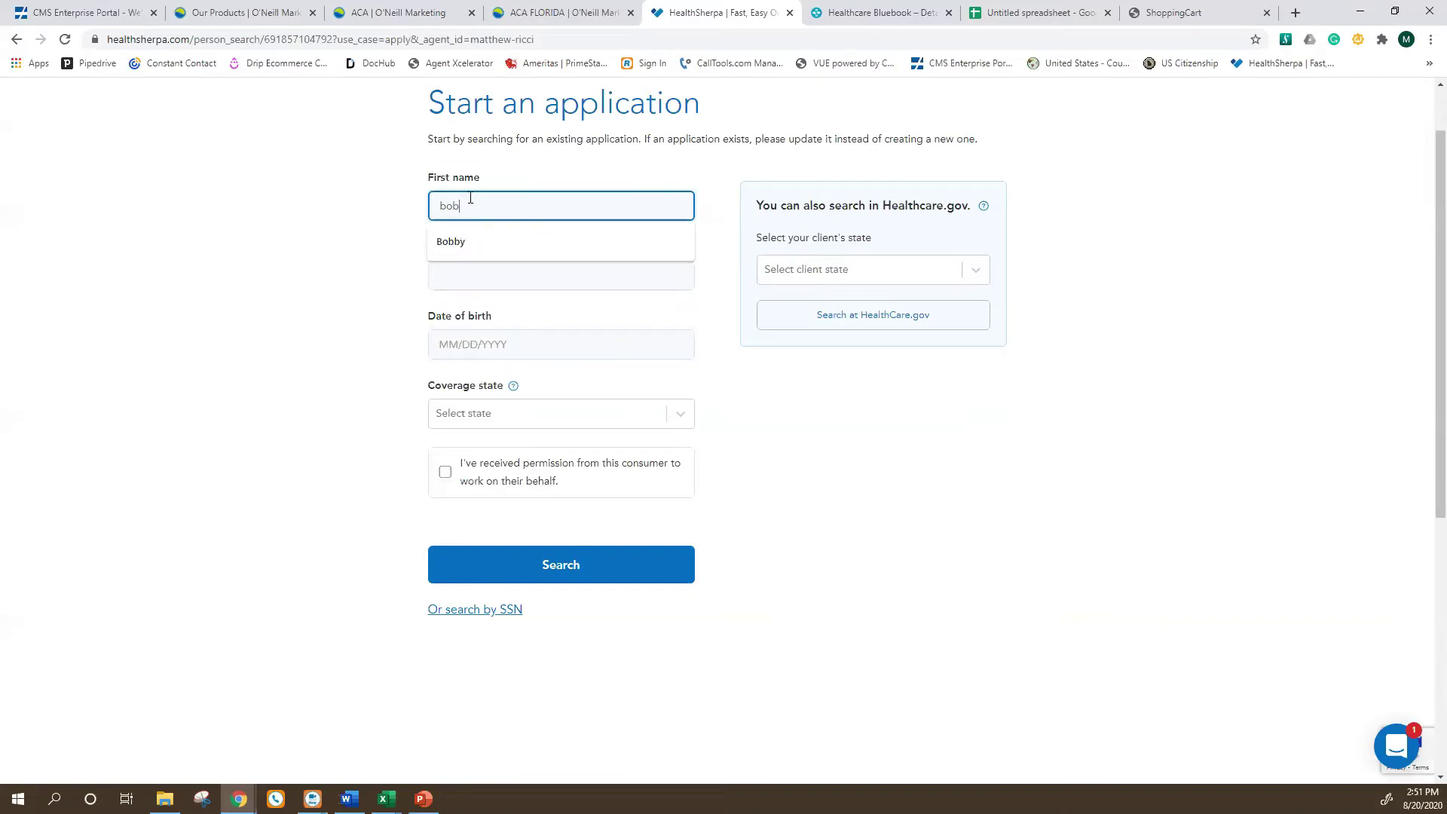
{"action": "key", "text": "Escape"}
{"action": "left_click", "coordinate": [503, 268]}
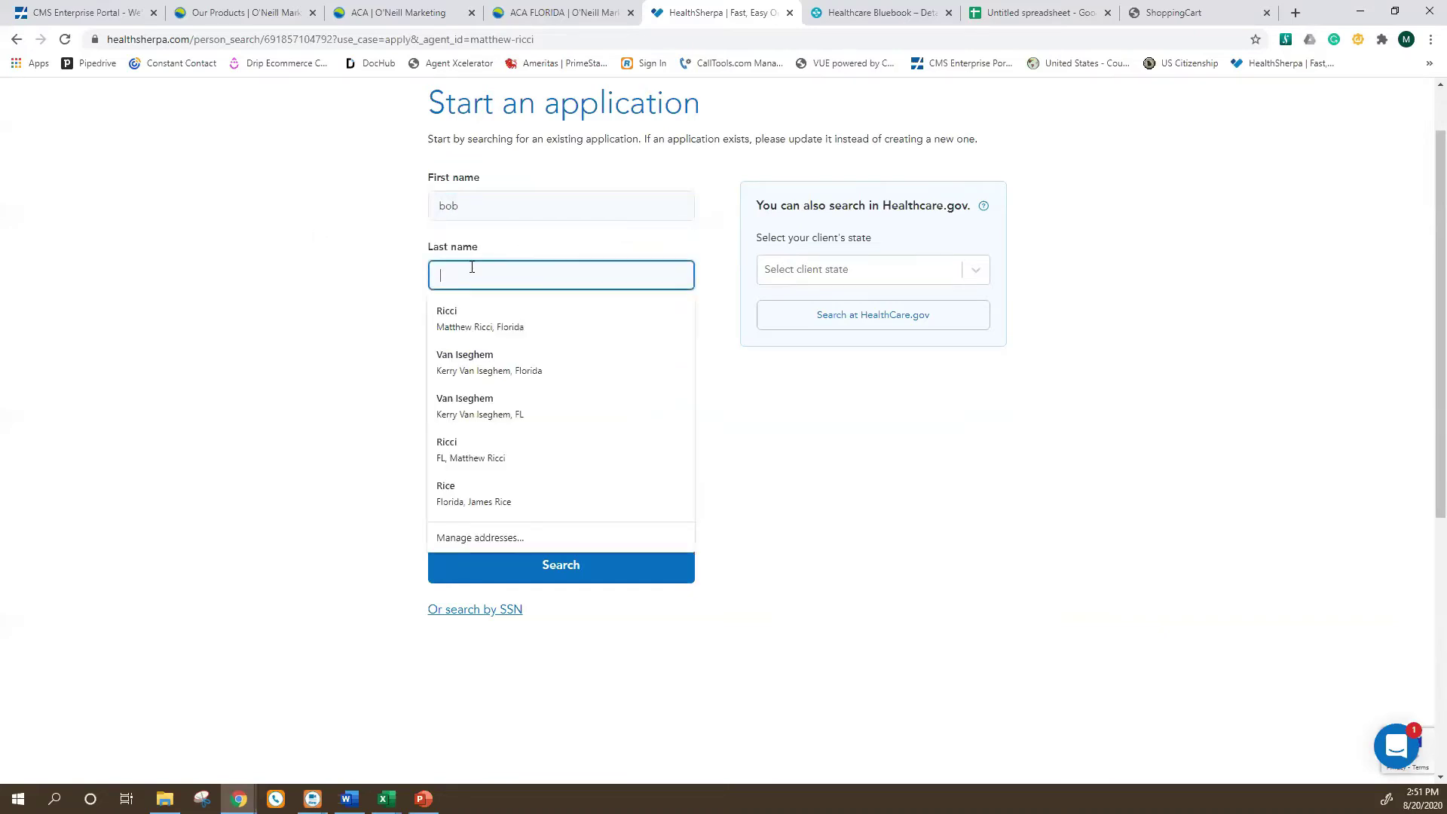
{"action": "left_click", "coordinate": [355, 253]}
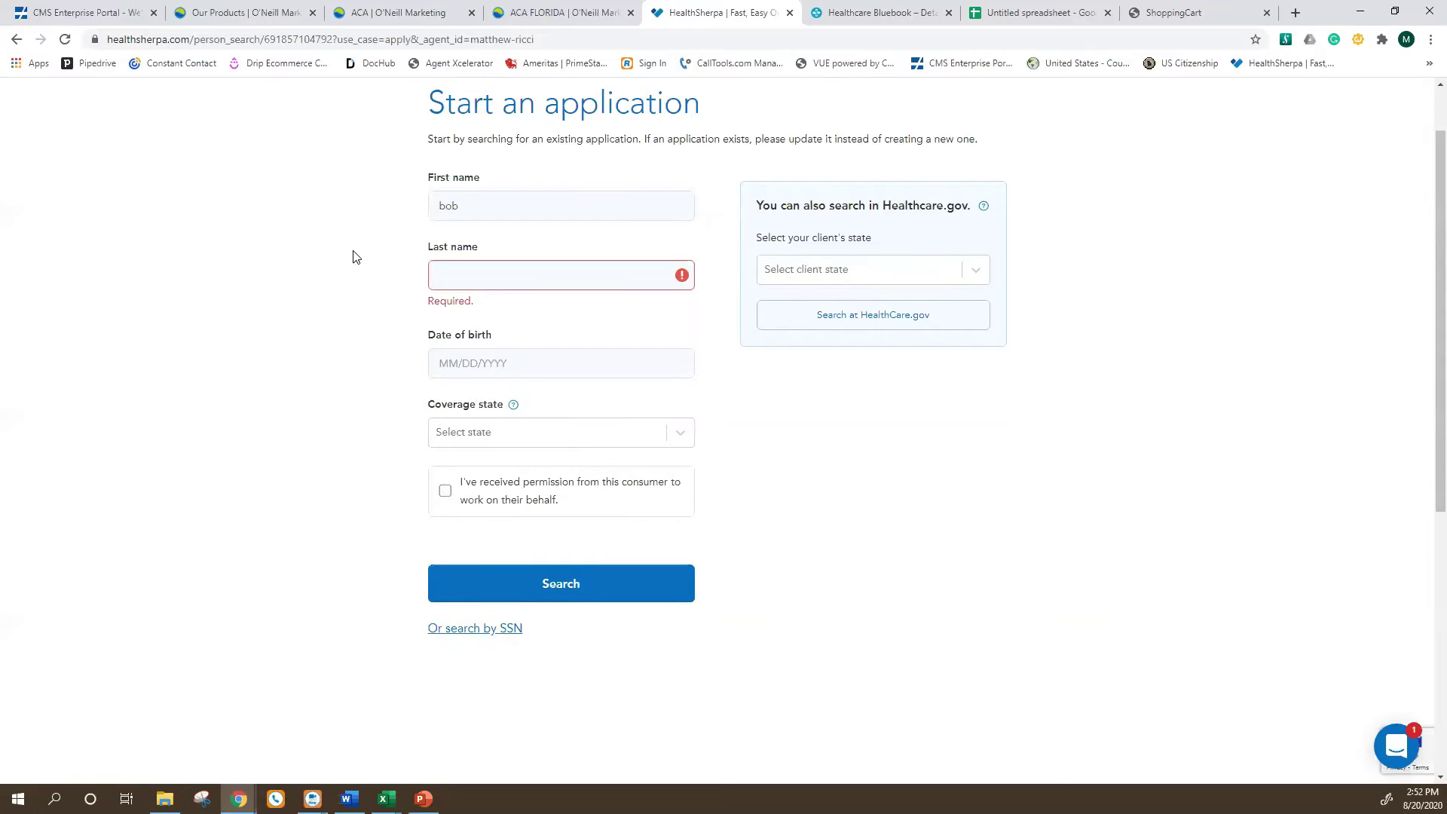
{"action": "left_click", "coordinate": [478, 275]}
{"action": "type", "text": "wwewrfdhs"}
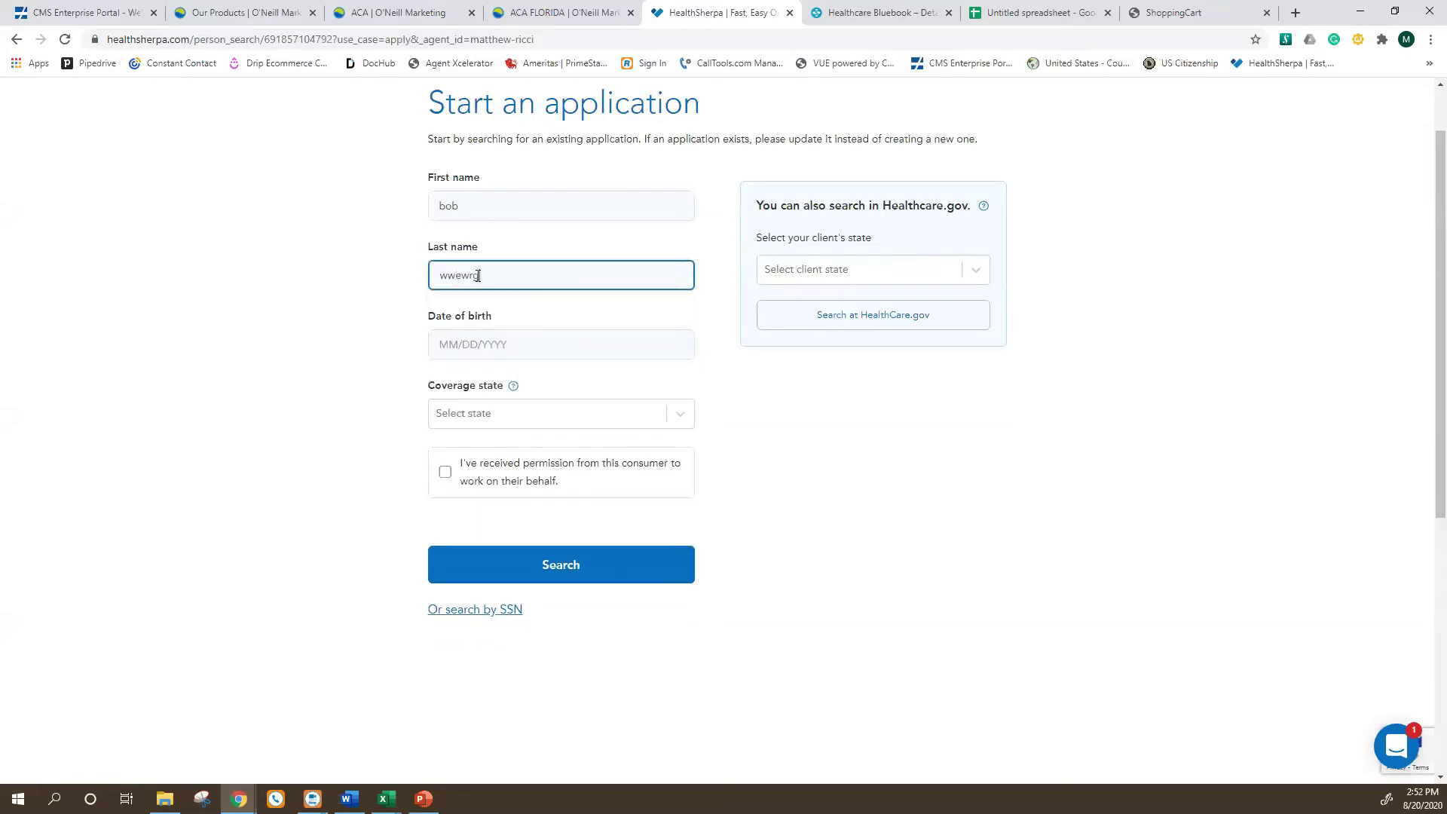
{"action": "left_click", "coordinate": [451, 343]}
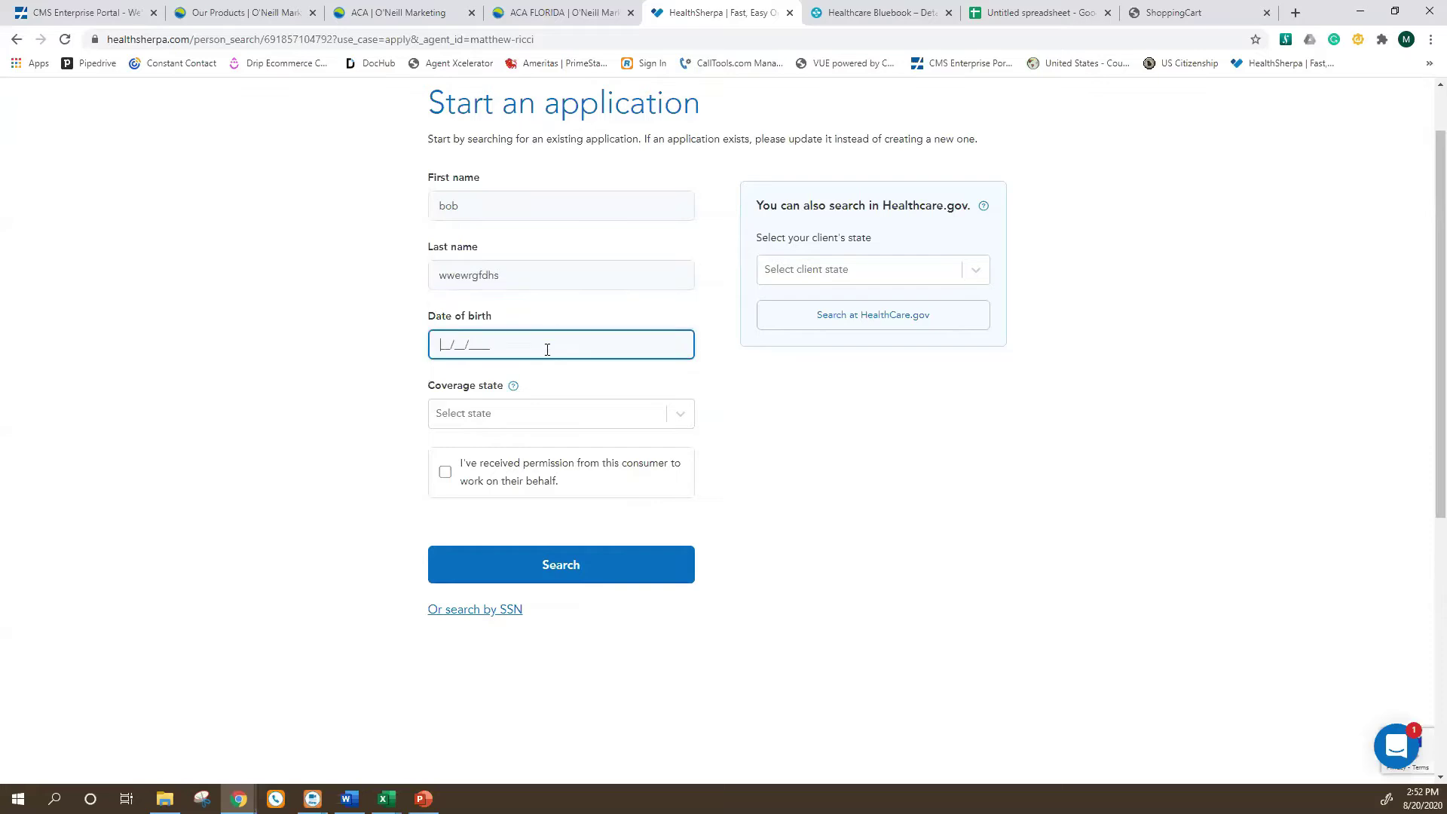
{"action": "type", "text": "11/11/1990"}
Choose Florida as coverage state, confirm consumer permission, and search for existing applications.
{"action": "left_click", "coordinate": [545, 414]}
{"action": "scroll", "coordinate": [477, 647], "scroll_direction": "down", "scroll_amount": 1}
{"action": "left_click", "coordinate": [466, 642]}
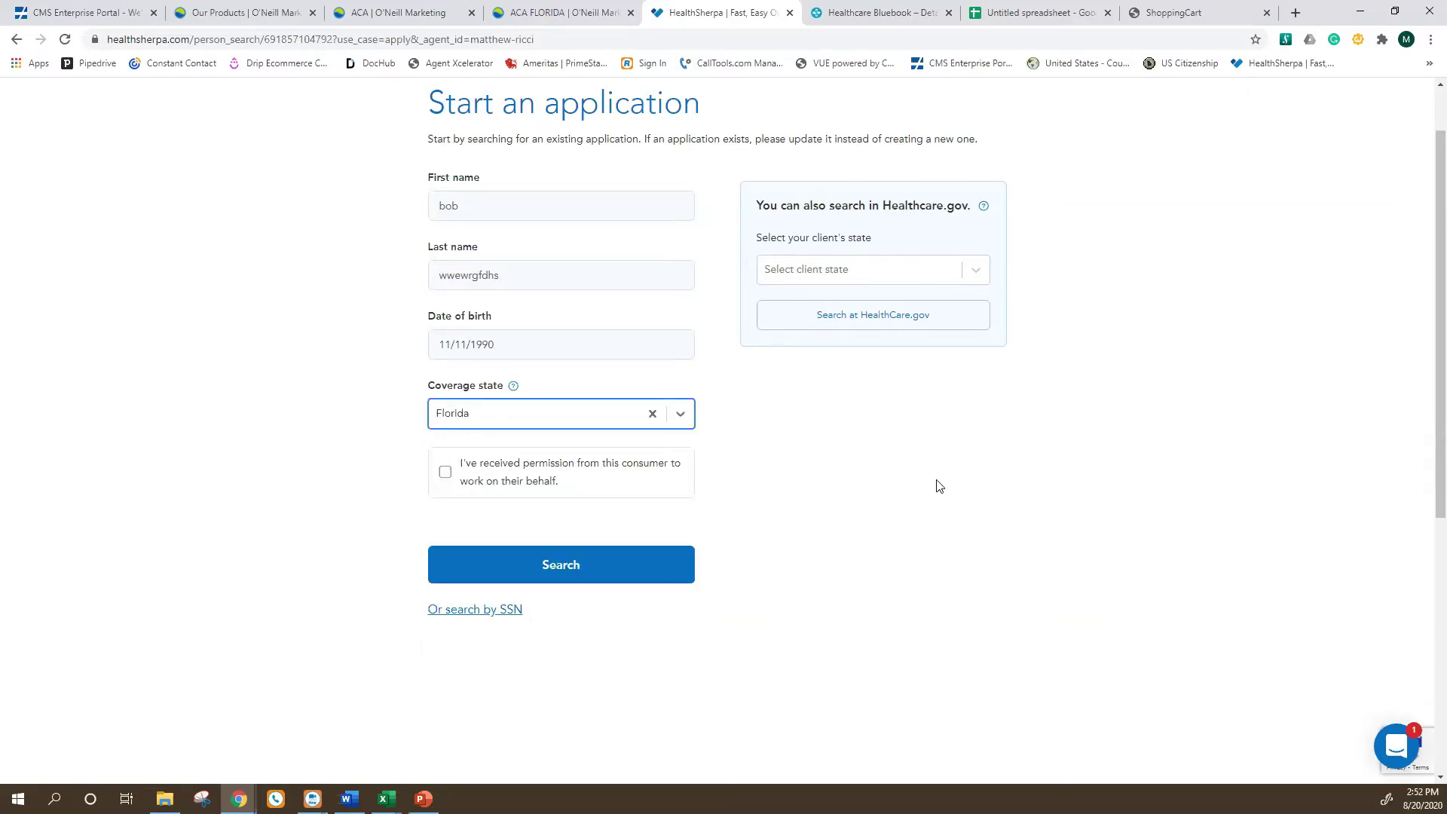
{"action": "left_click", "coordinate": [446, 474]}
{"action": "left_click", "coordinate": [567, 564]}
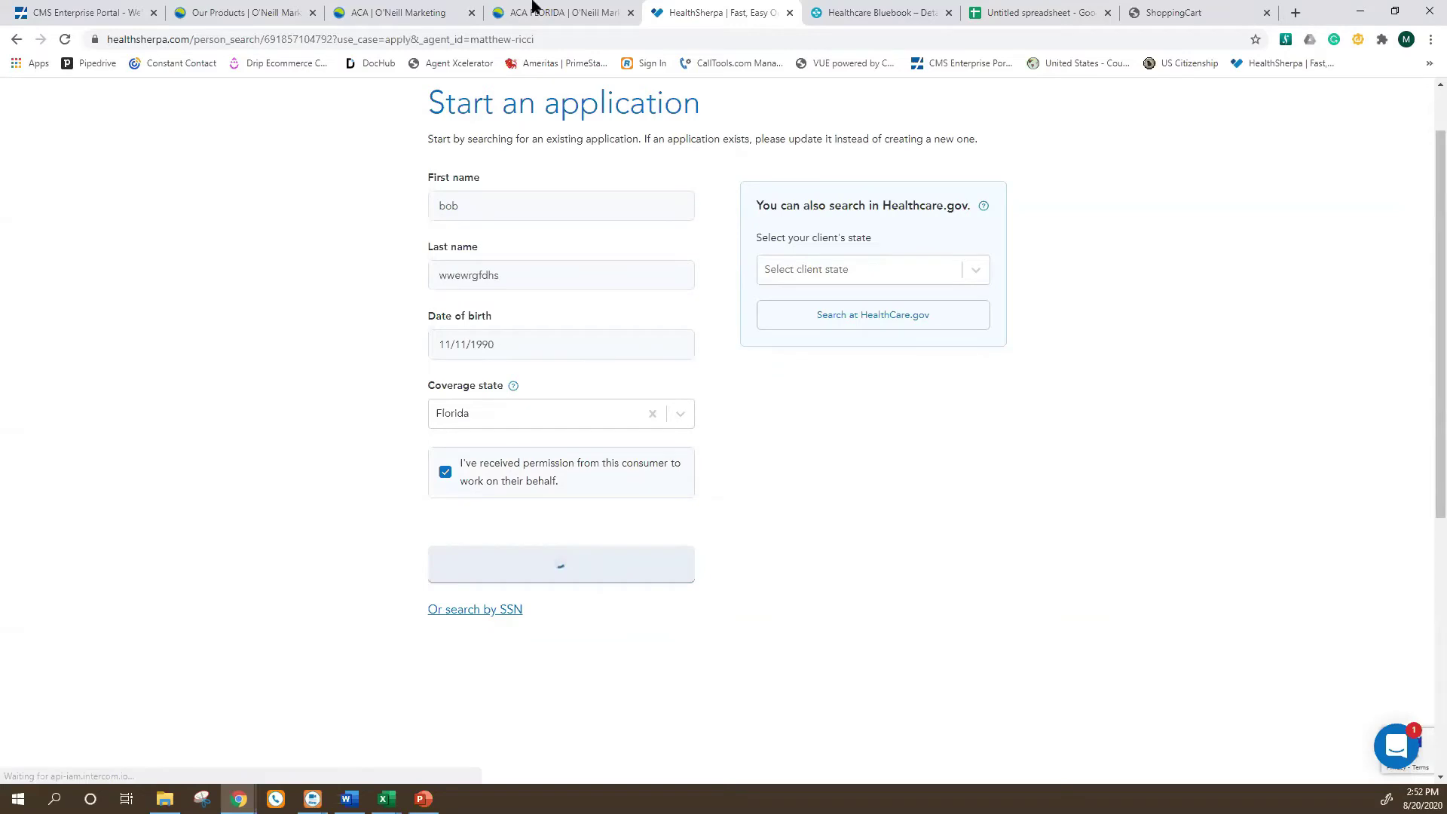
{"action": "scroll", "coordinate": [511, 378], "scroll_direction": "down", "scroll_amount": 1}
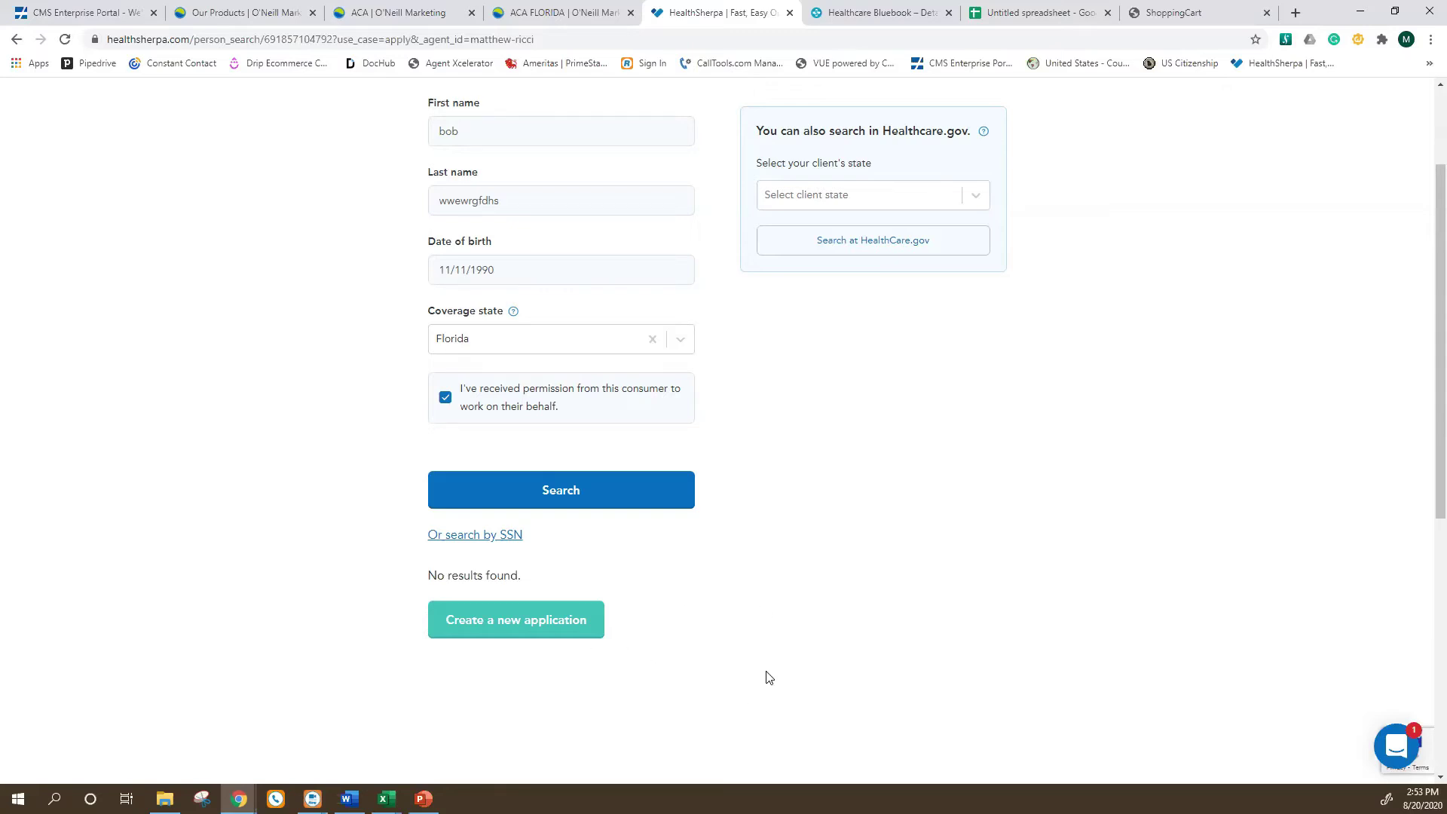
{"action": "scroll", "coordinate": [940, 608], "scroll_direction": "up", "scroll_amount": 2}
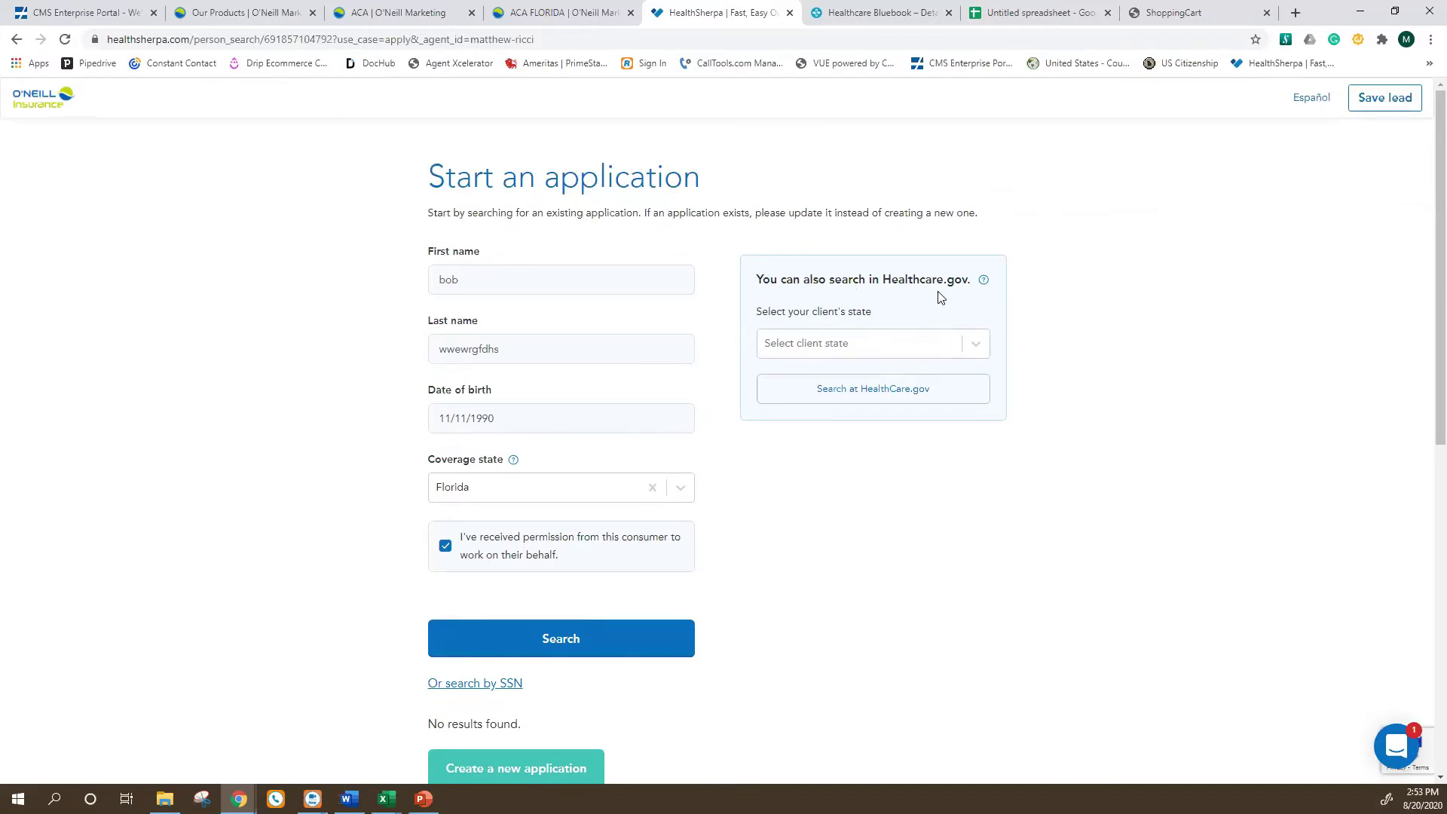
Pick Florida as the client's state and log in at HealthCare.gov after the reCAPTCHA check.
{"action": "left_click", "coordinate": [862, 356]}
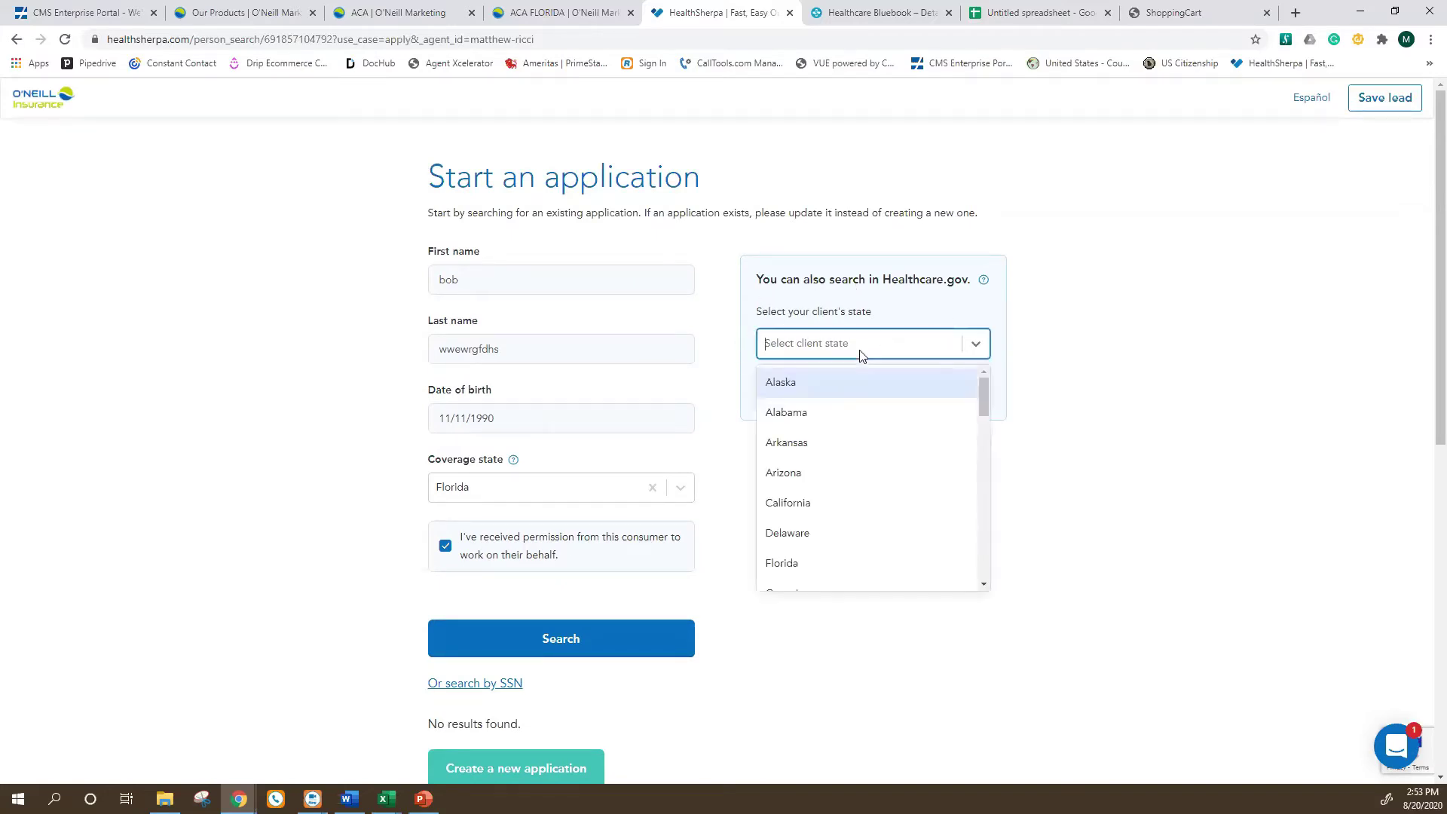
{"action": "left_click", "coordinate": [822, 571]}
{"action": "left_click", "coordinate": [856, 393]}
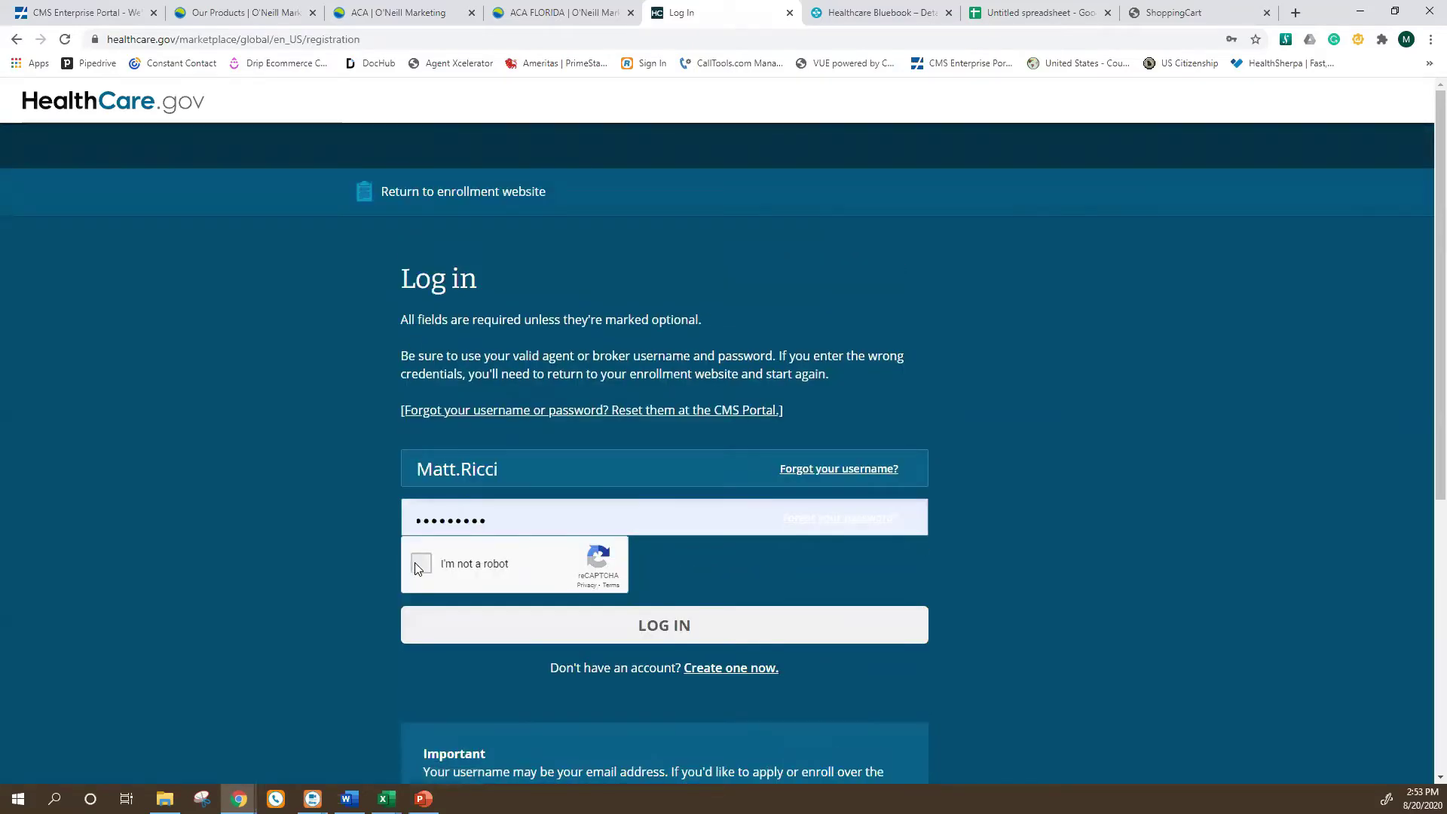
{"action": "left_click", "coordinate": [689, 633]}
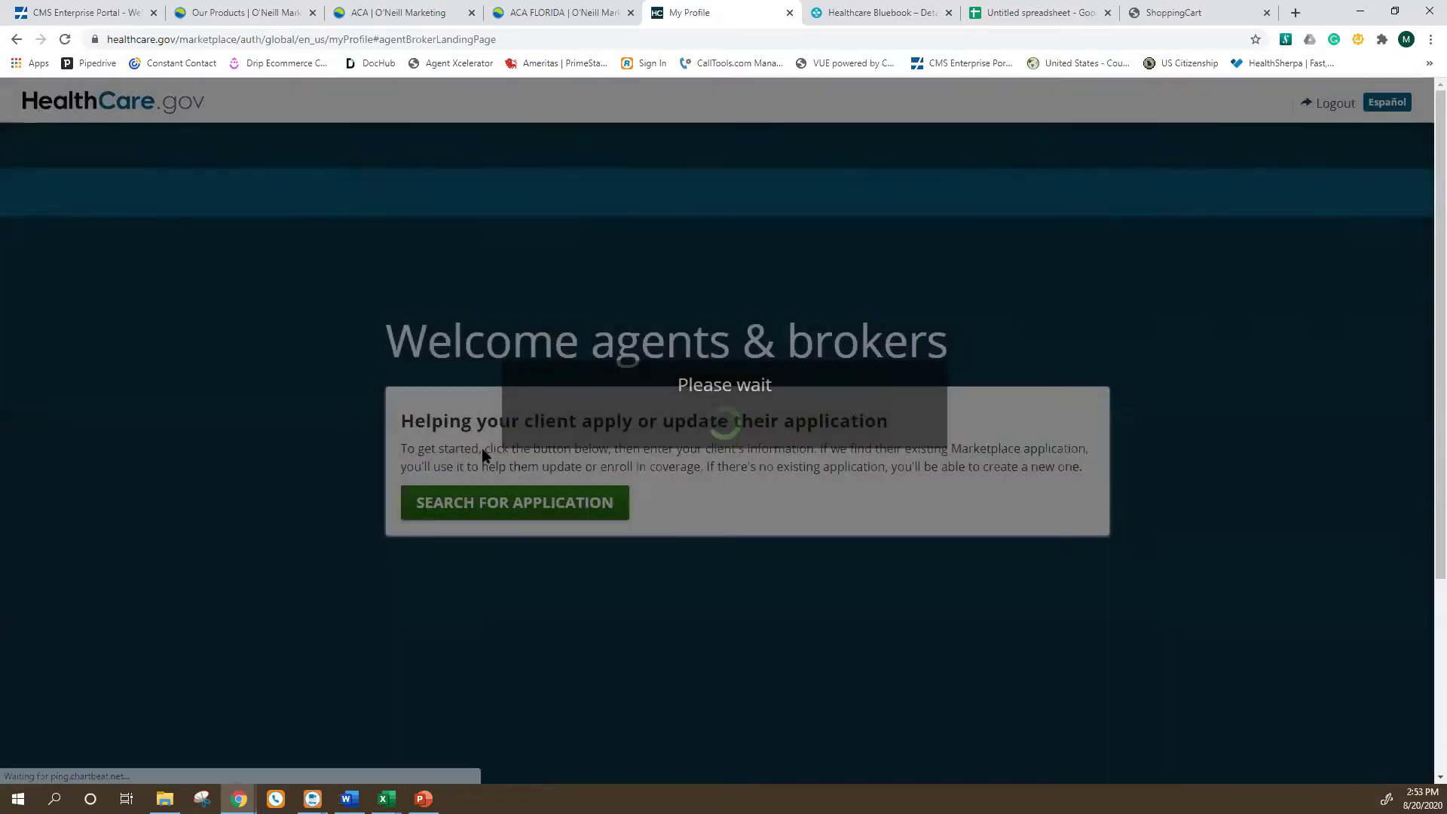
View the Find an application form, then go back two pages.
{"action": "right_click", "coordinate": [326, 464]}
{"action": "left_click", "coordinate": [600, 508]}
{"action": "left_click", "coordinate": [573, 503]}
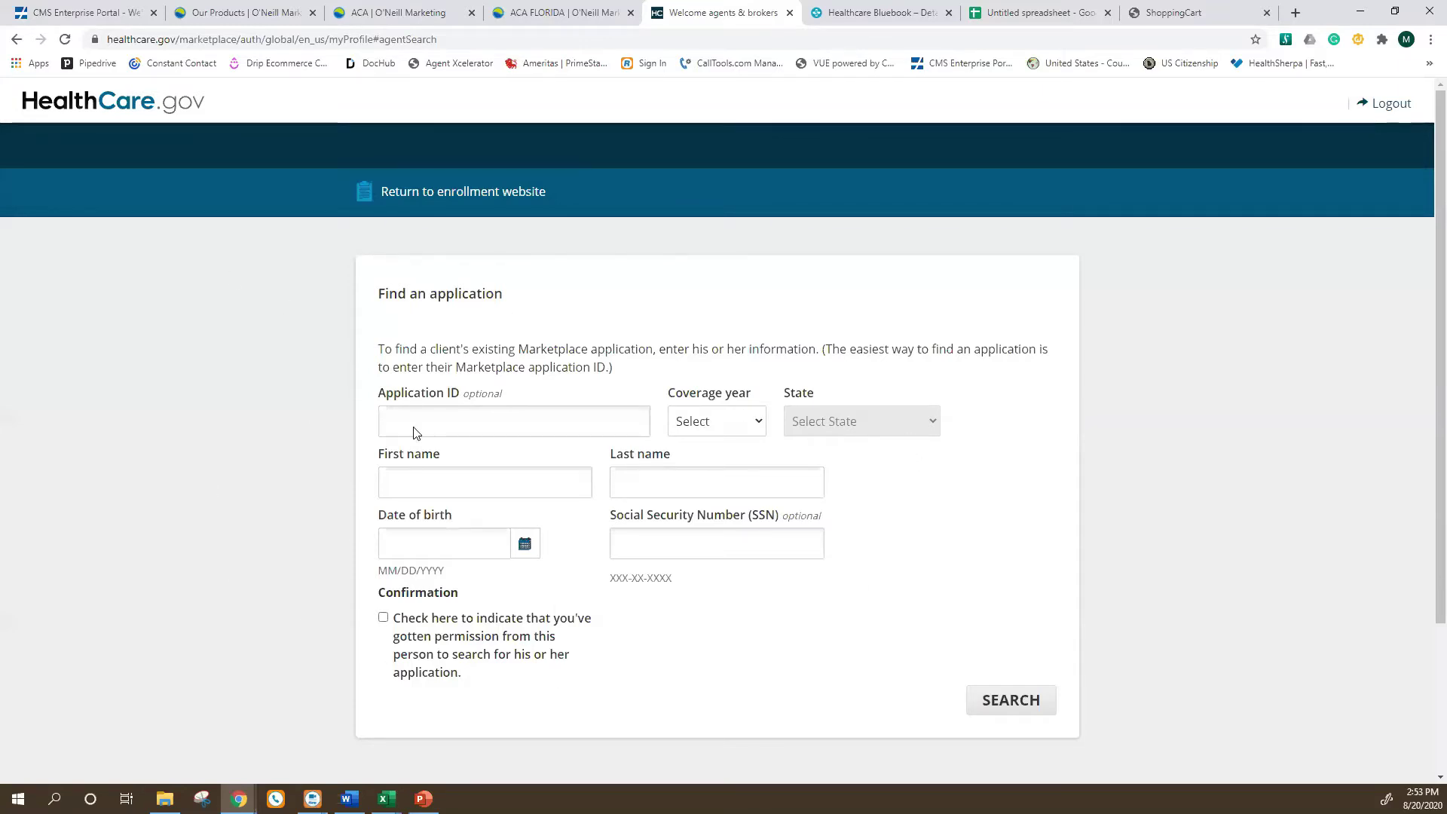
{"action": "left_click", "coordinate": [713, 424]}
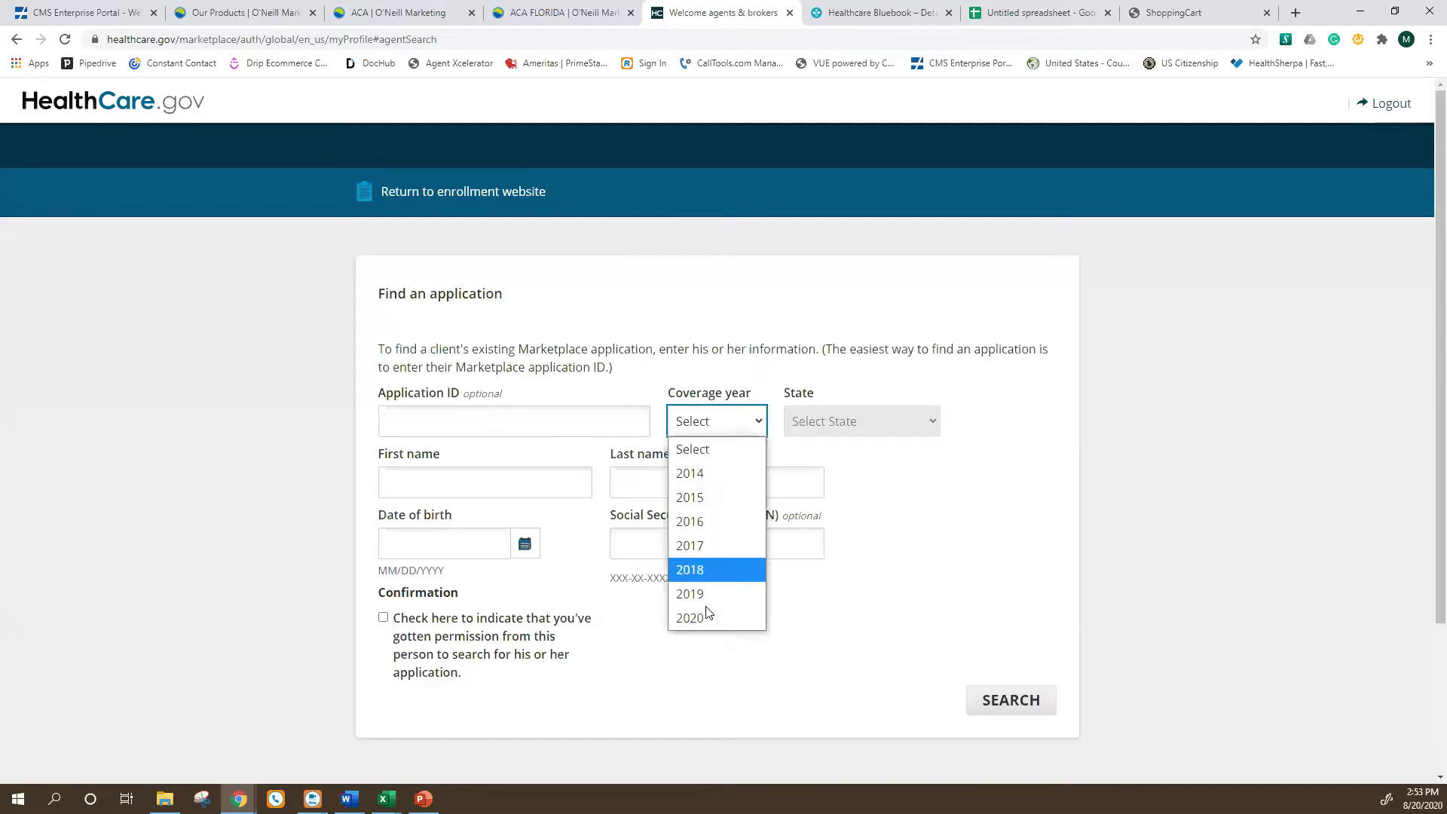
{"action": "left_click", "coordinate": [813, 499]}
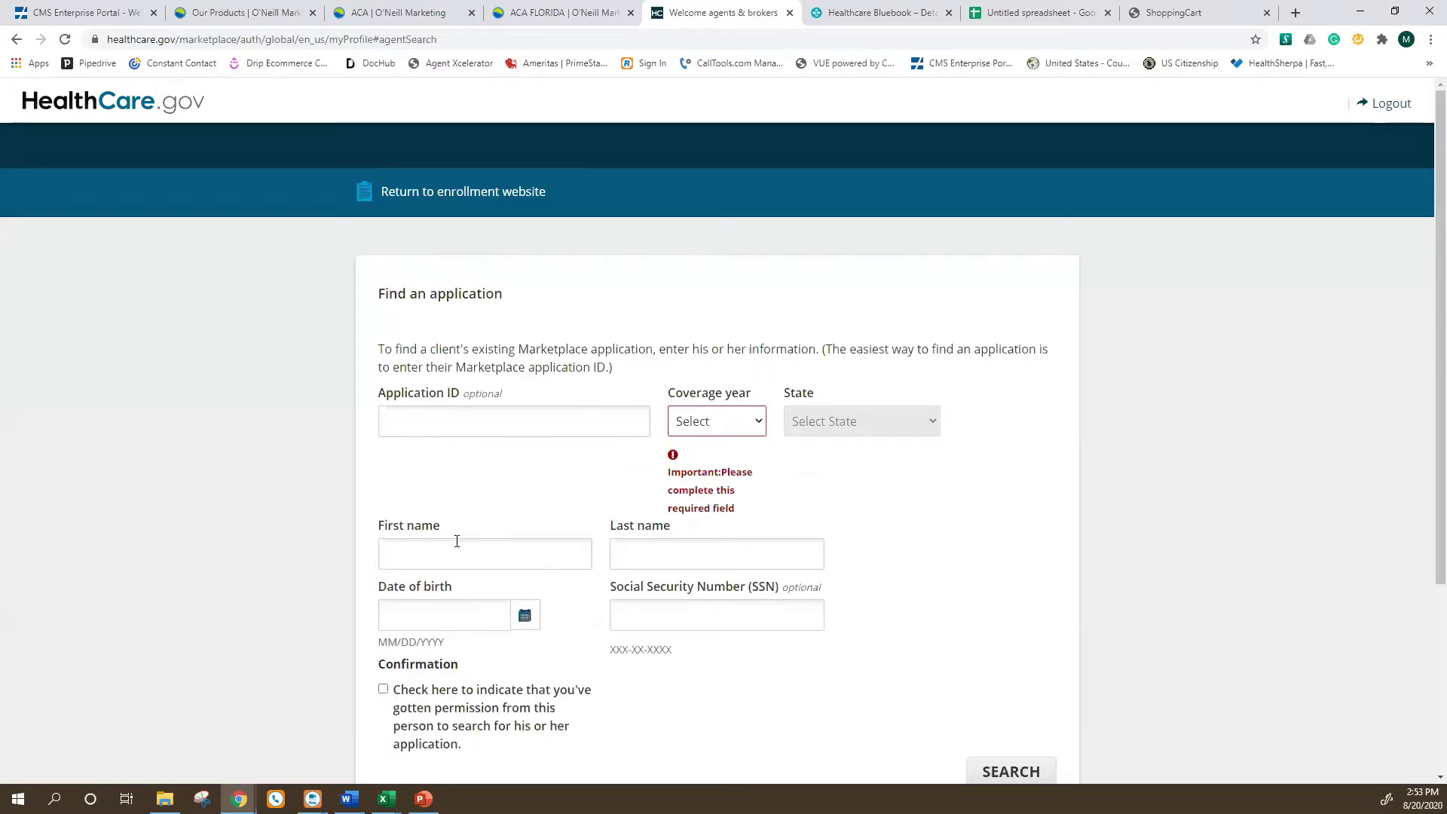
{"action": "scroll", "coordinate": [722, 551], "scroll_direction": "down", "scroll_amount": 1}
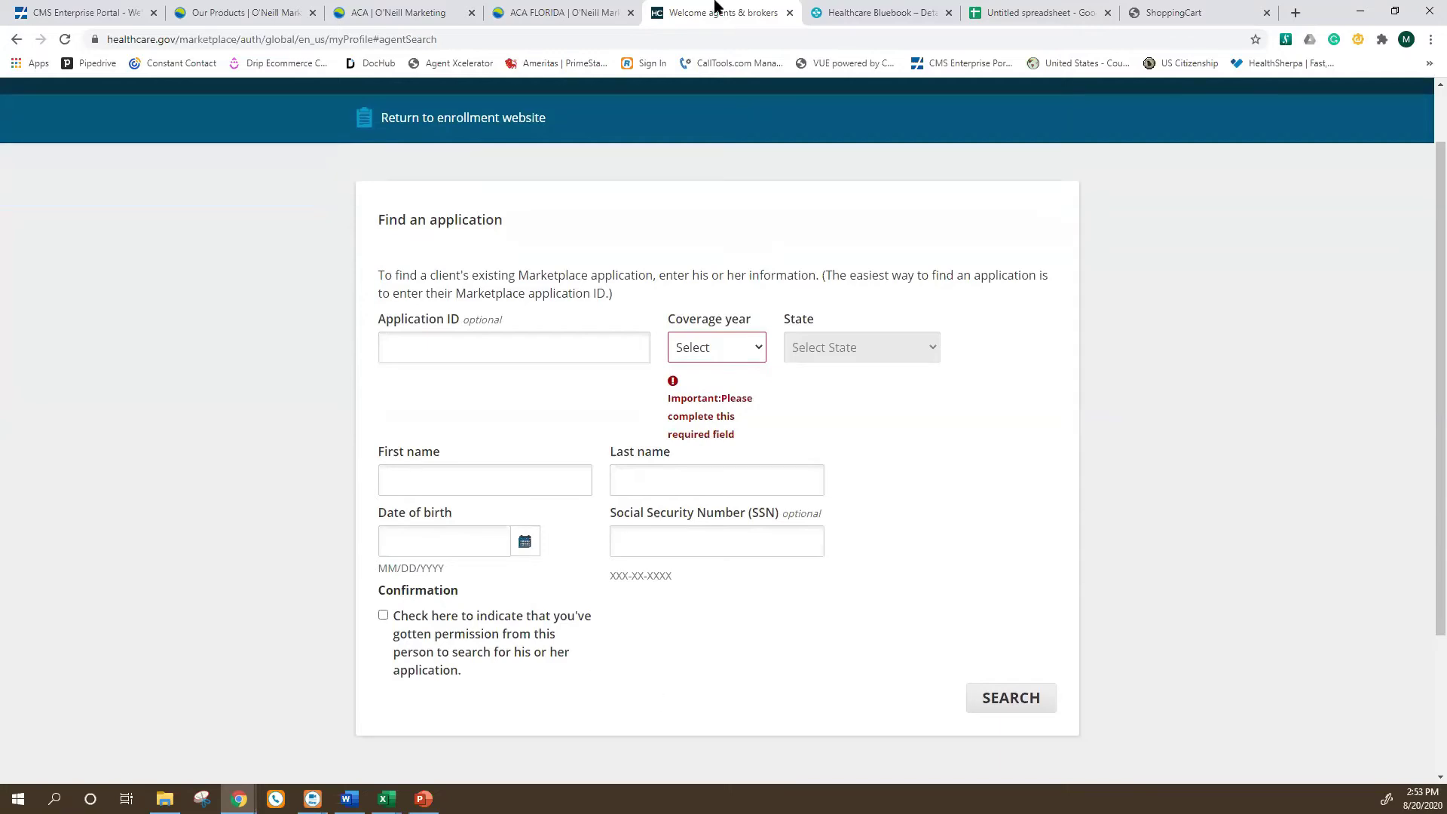
{"action": "left_click", "coordinate": [15, 40]}
{"action": "left_click", "coordinate": [16, 39]}
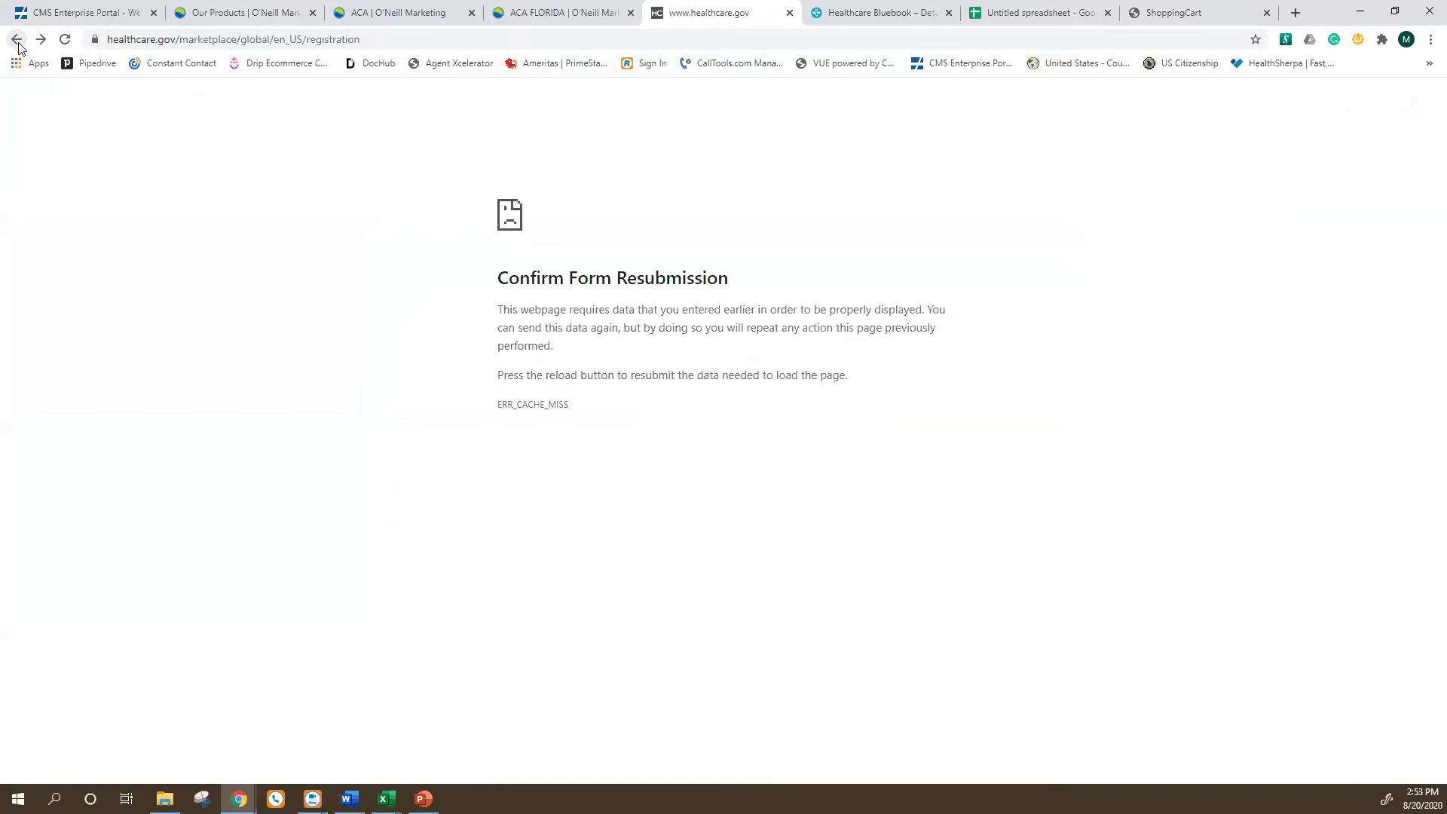
Close the HealthCare.gov tab and bring the HealthSherpa home page window forward.
{"action": "left_click", "coordinate": [790, 13]}
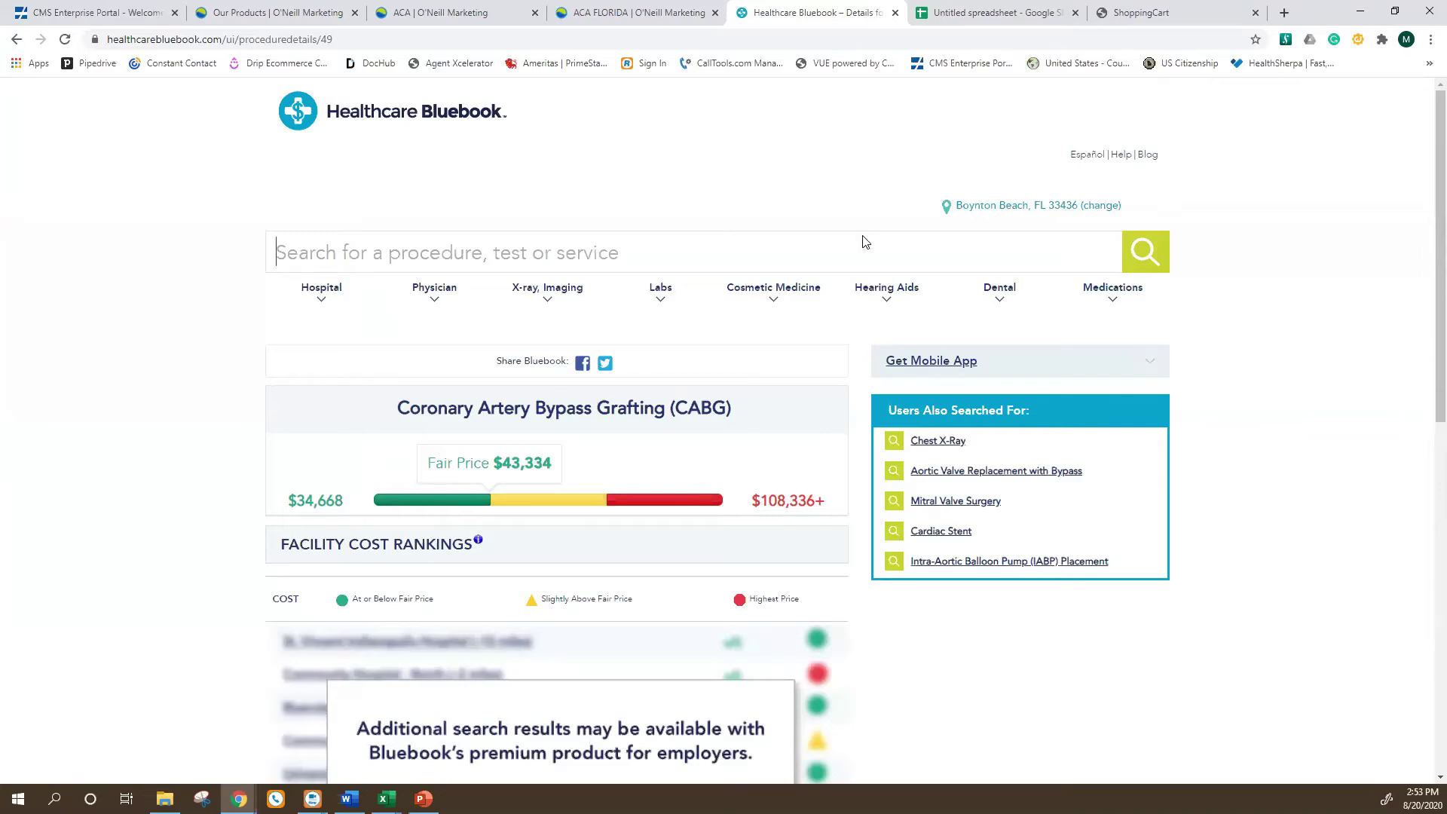
{"action": "key", "text": "super+Tab"}
{"action": "left_click", "coordinate": [196, 466]}
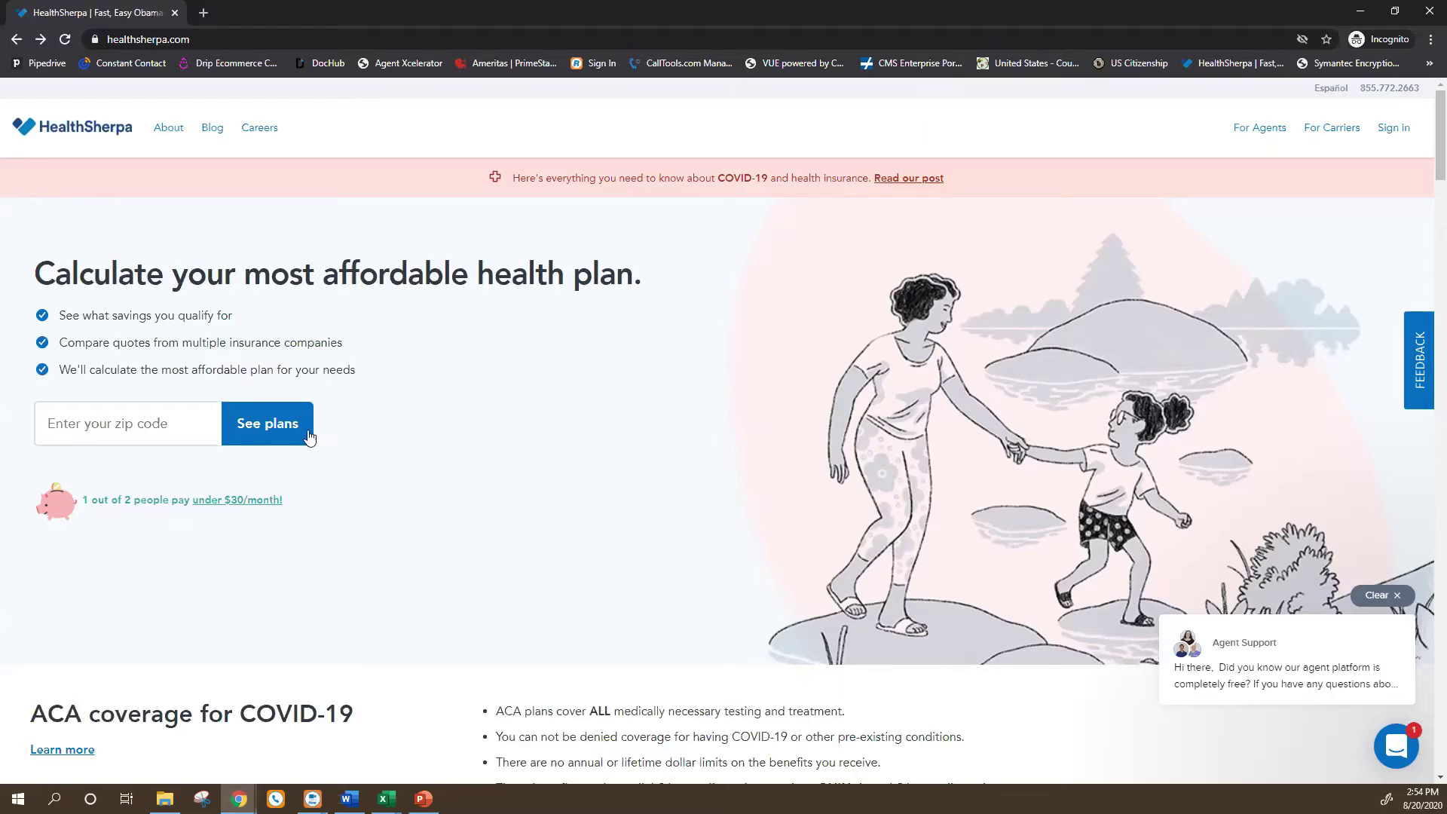
Switch back to the Healthcare Bluebook window and show the O'Neill Marketing Our Products page.
{"action": "key", "text": "super+Tab"}
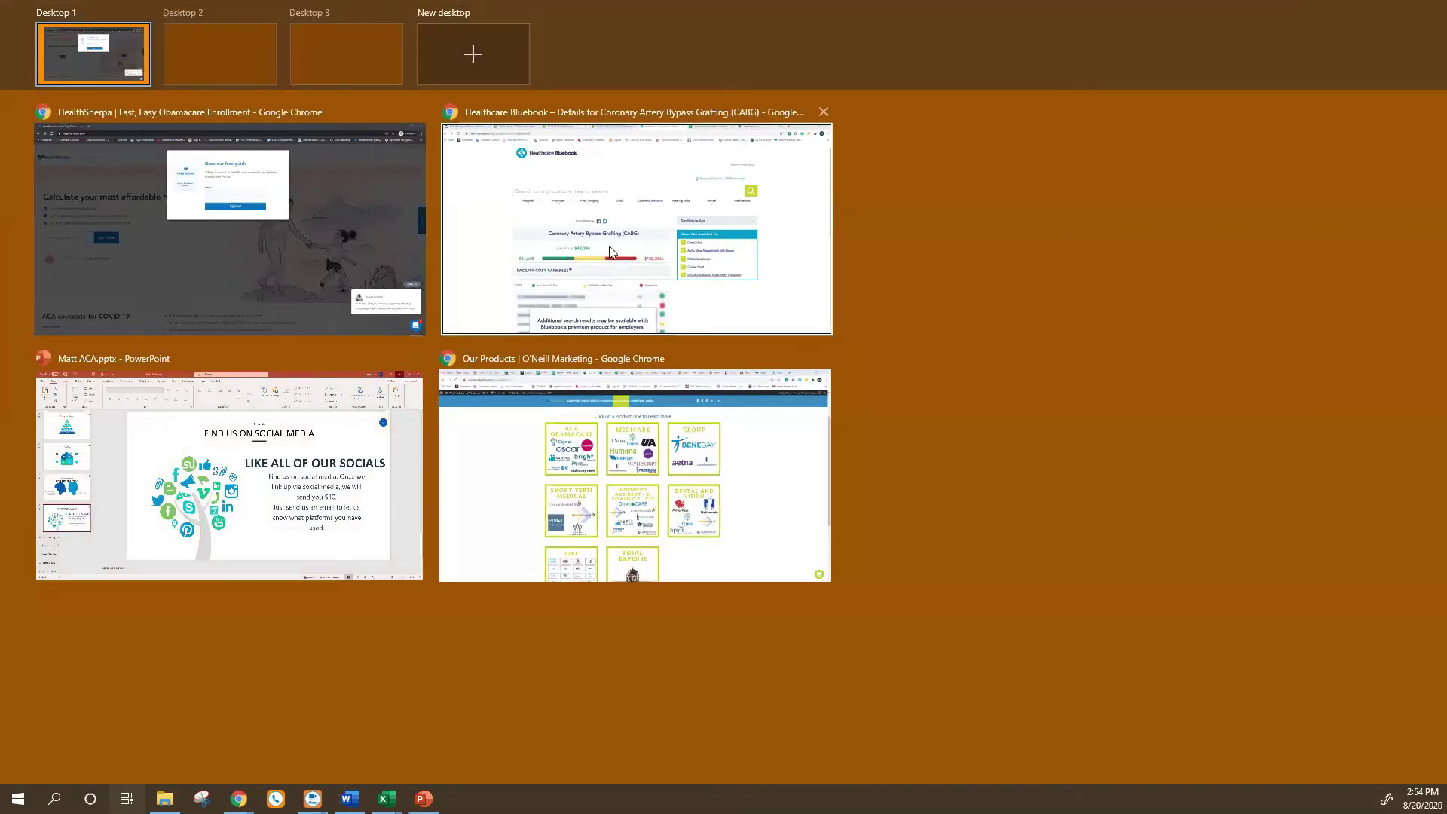
{"action": "left_click", "coordinate": [611, 249]}
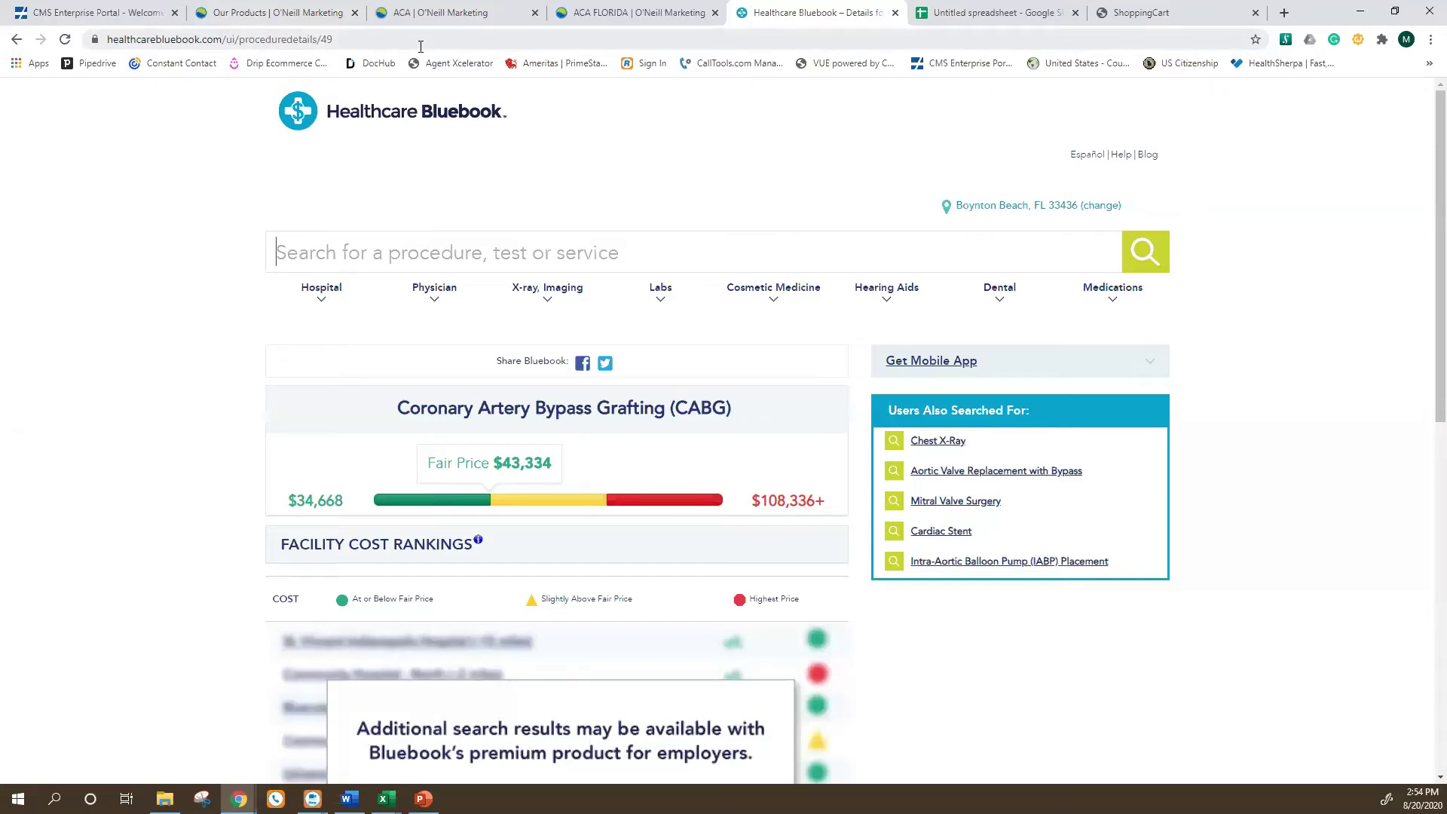
{"action": "left_click", "coordinate": [294, 12]}
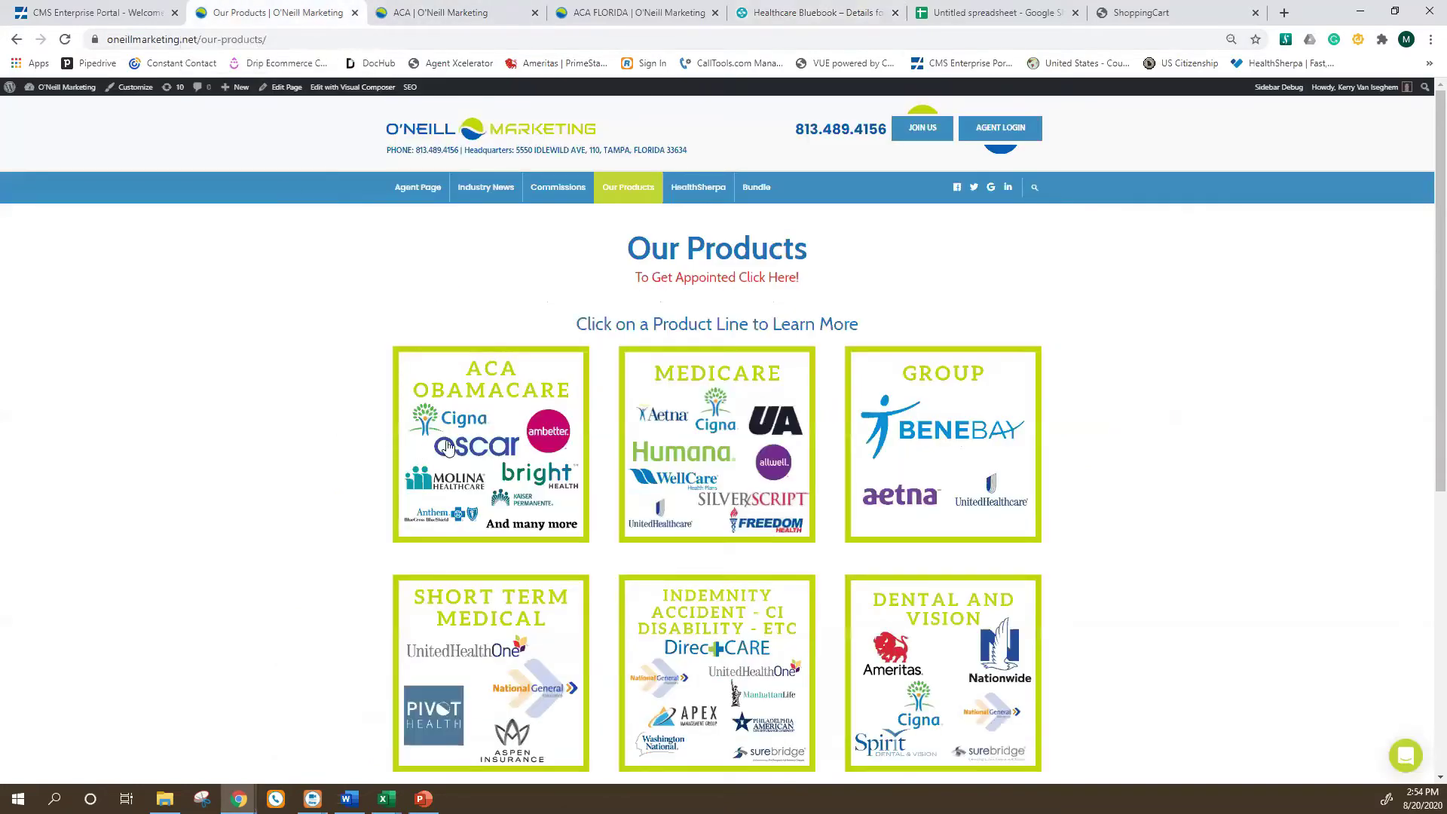
Close the ACA FLORIDA tab and open the HealthSherpa help page from the ACA training icons.
{"action": "left_click", "coordinate": [439, 9]}
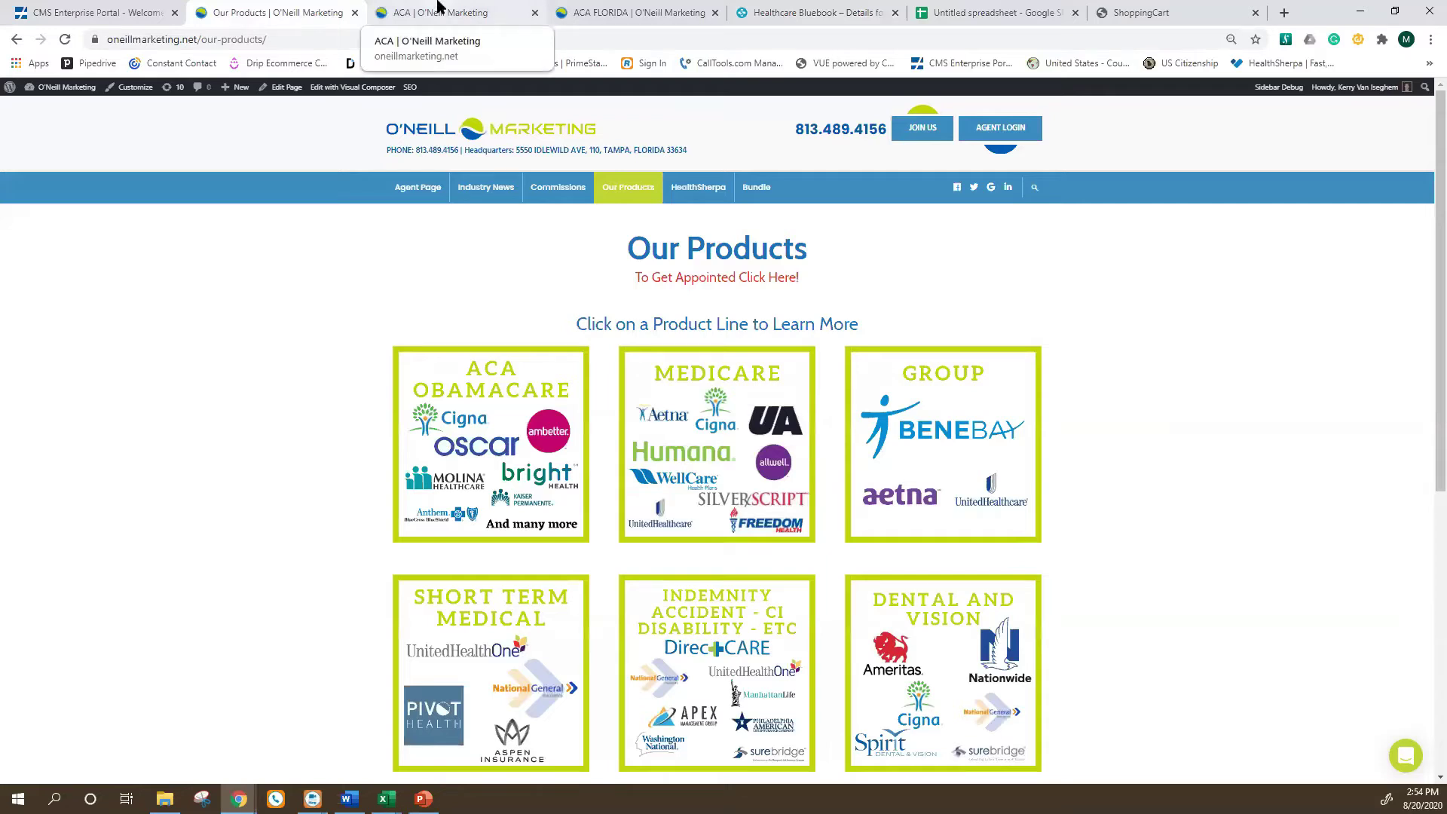
{"action": "left_click", "coordinate": [714, 13]}
{"action": "scroll", "coordinate": [435, 572], "scroll_direction": "down", "scroll_amount": 1}
{"action": "scroll", "coordinate": [480, 330], "scroll_direction": "up", "scroll_amount": 20}
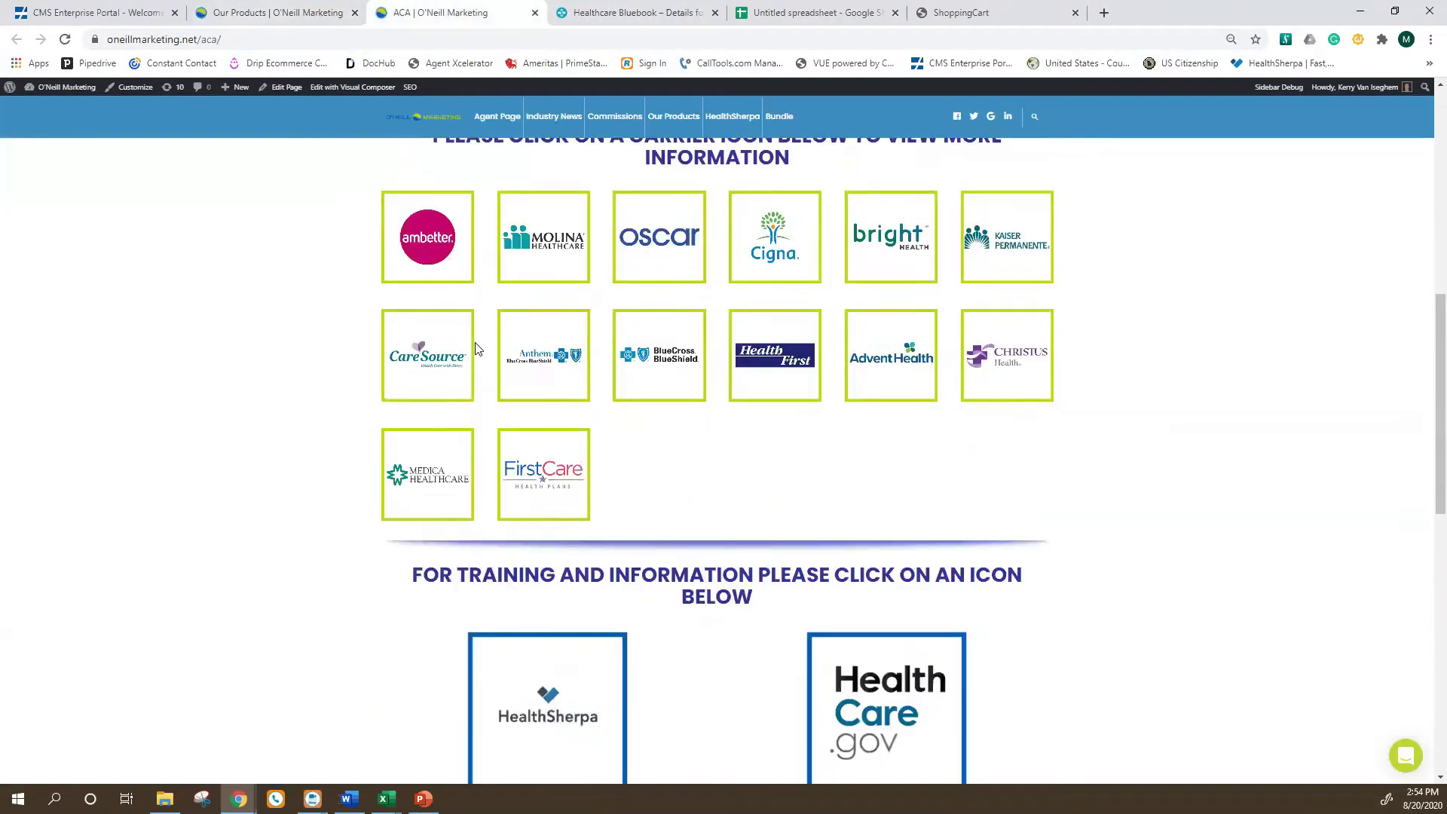
{"action": "scroll", "coordinate": [469, 382], "scroll_direction": "down", "scroll_amount": 5}
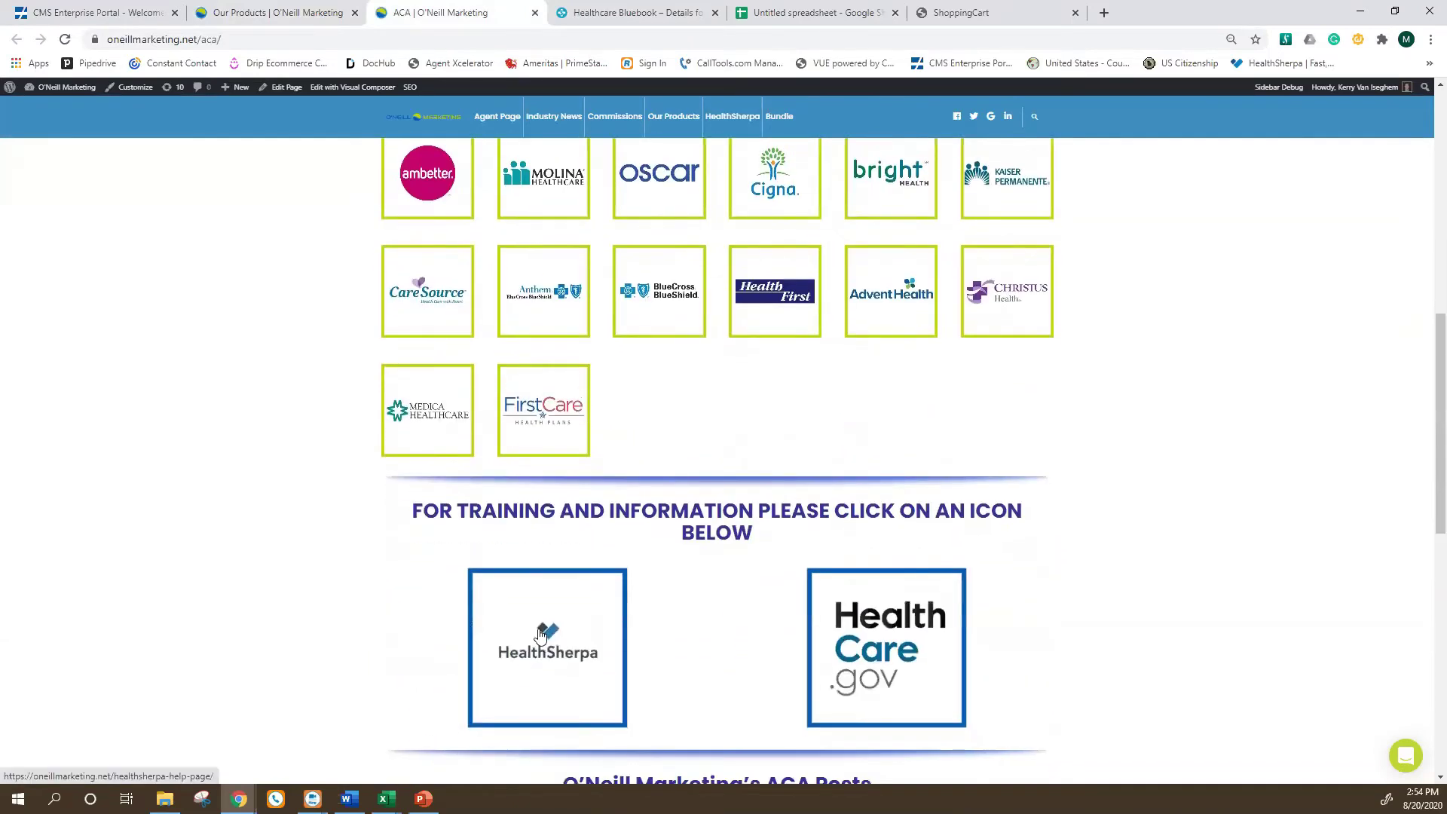
{"action": "left_click", "coordinate": [540, 657]}
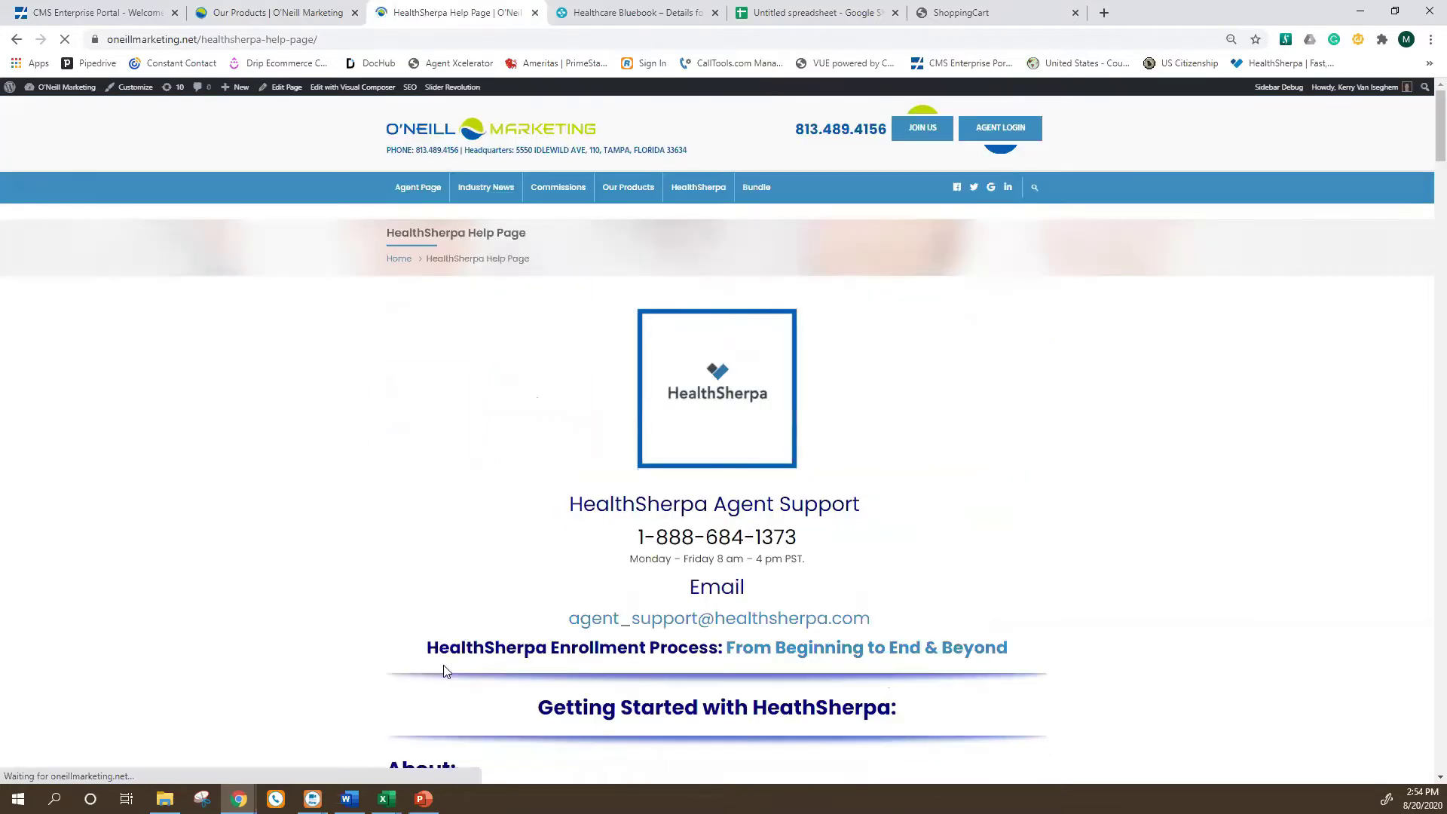
Scroll through the sections of the HealthSherpa help guide.
{"action": "scroll", "coordinate": [504, 582], "scroll_direction": "down", "scroll_amount": 5}
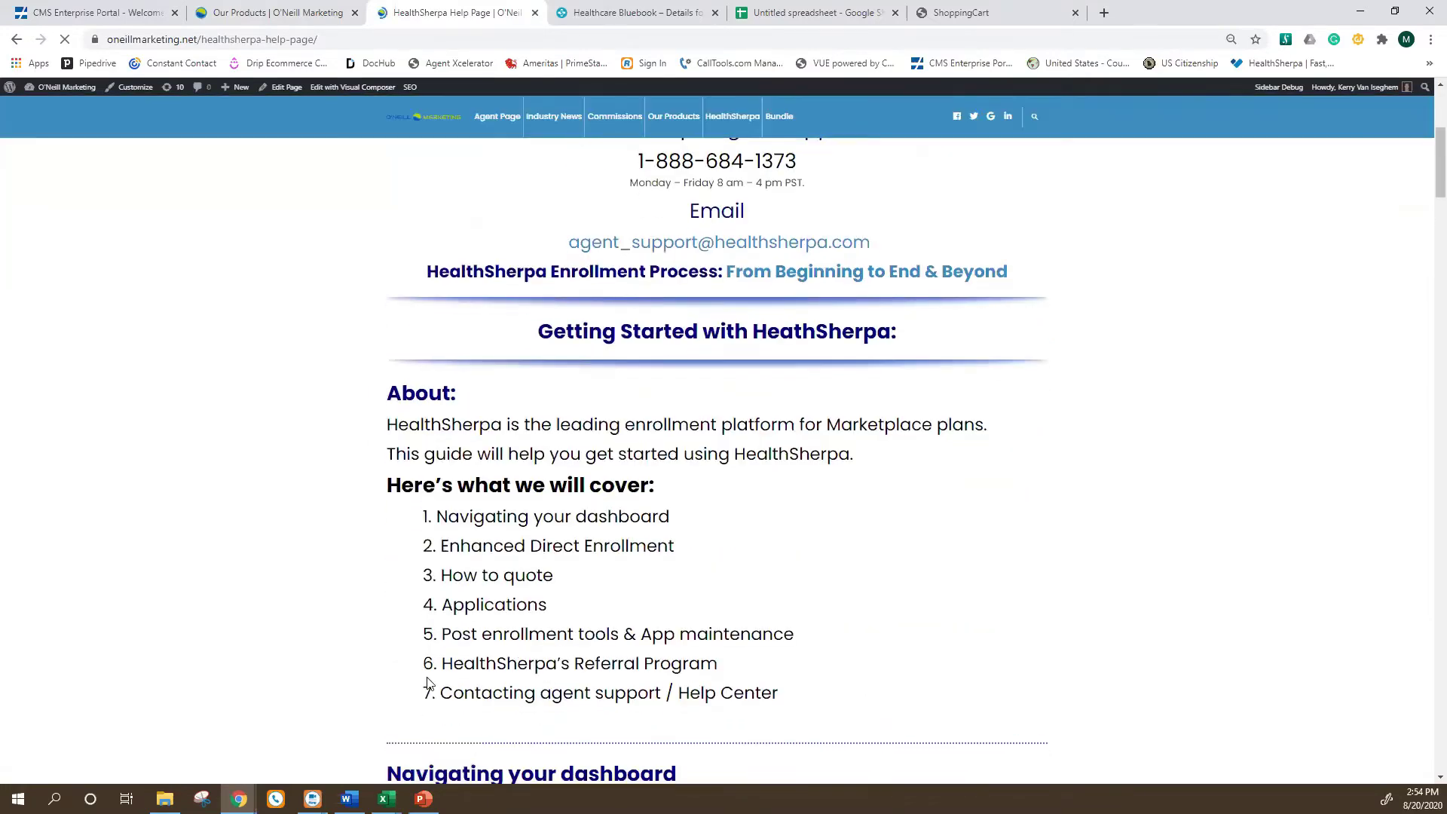
{"action": "scroll", "coordinate": [430, 682], "scroll_direction": "up", "scroll_amount": 3}
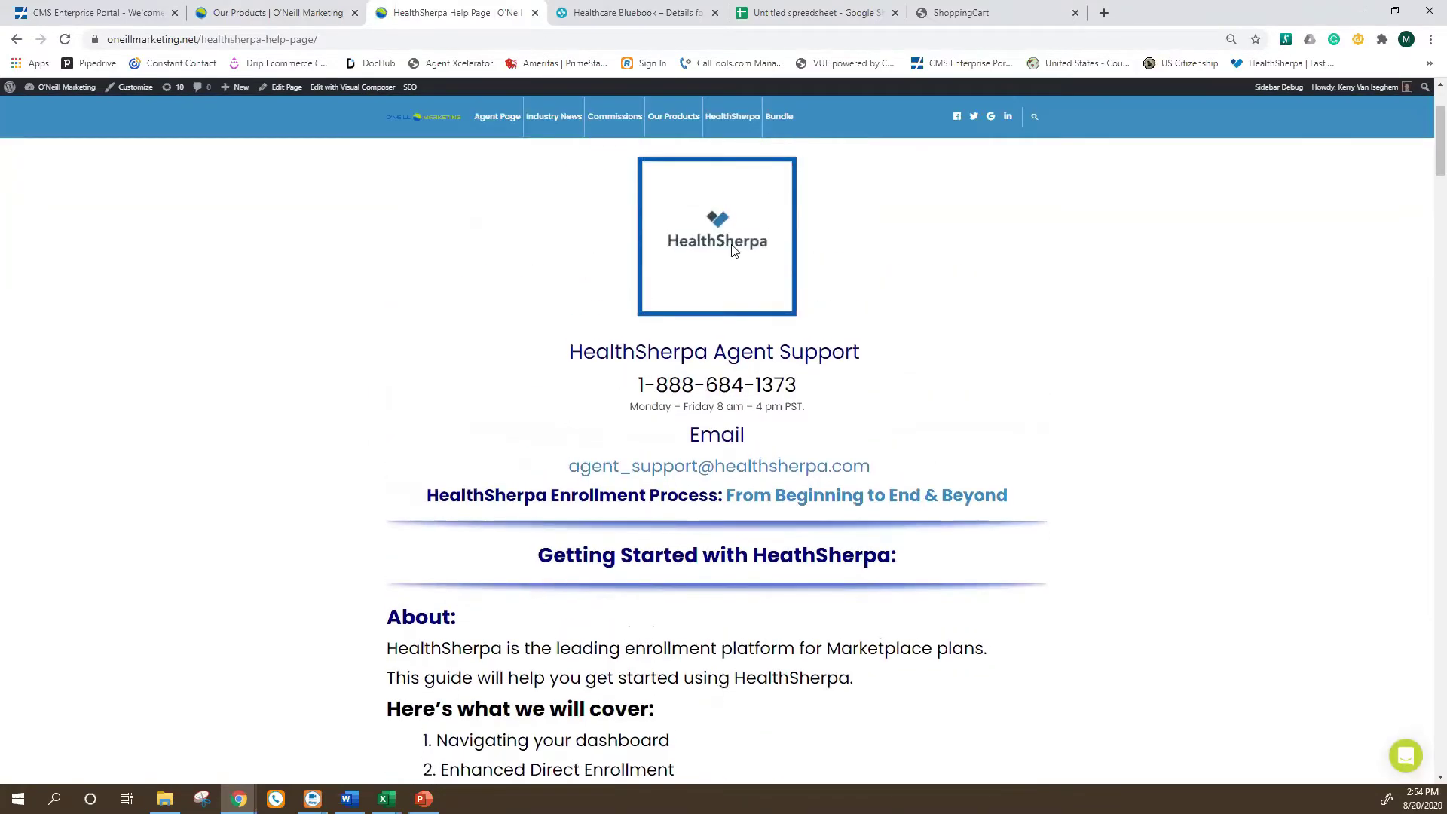
{"action": "scroll", "coordinate": [699, 568], "scroll_direction": "down", "scroll_amount": 8}
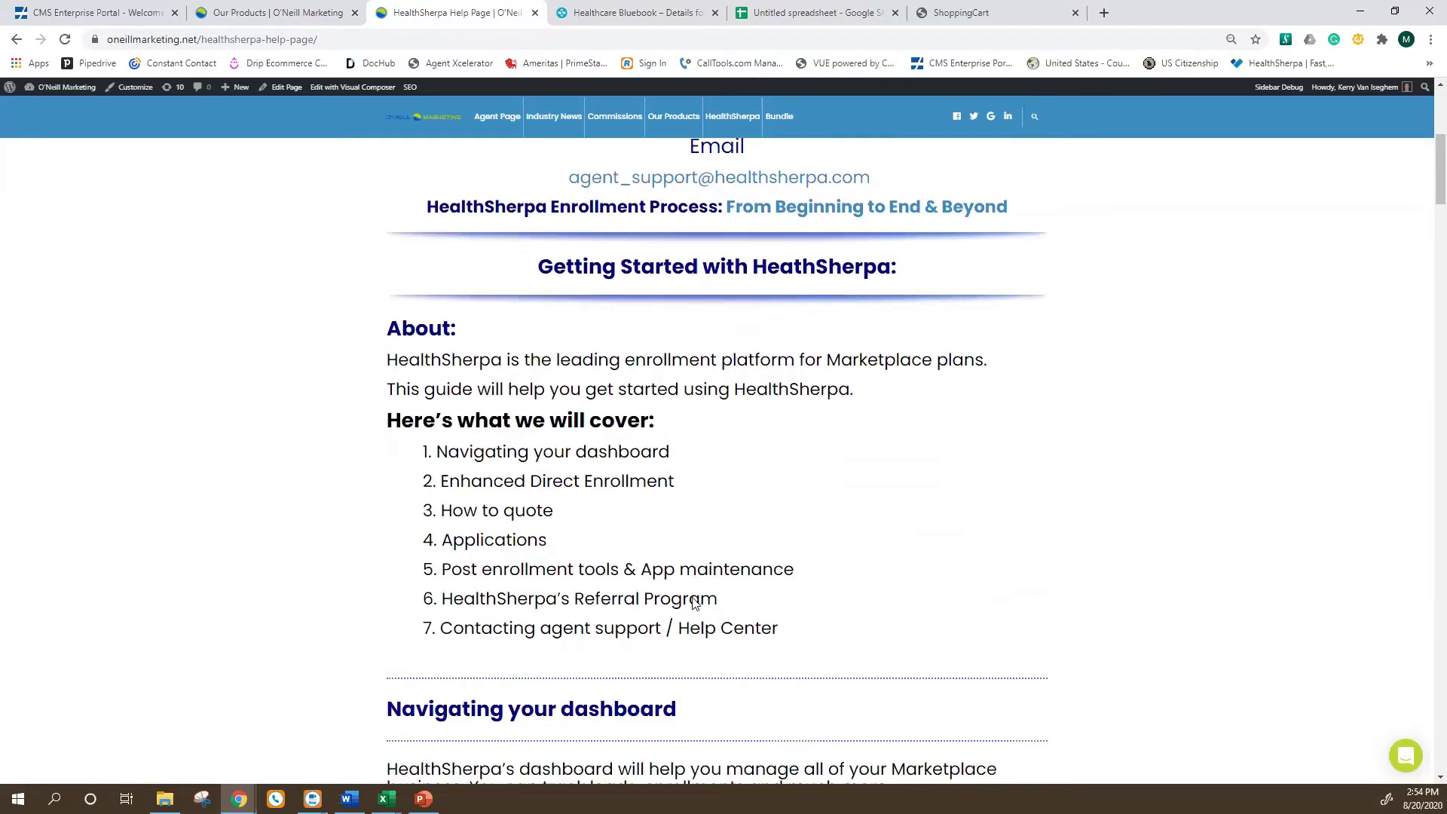
{"action": "scroll", "coordinate": [679, 624], "scroll_direction": "up", "scroll_amount": 3}
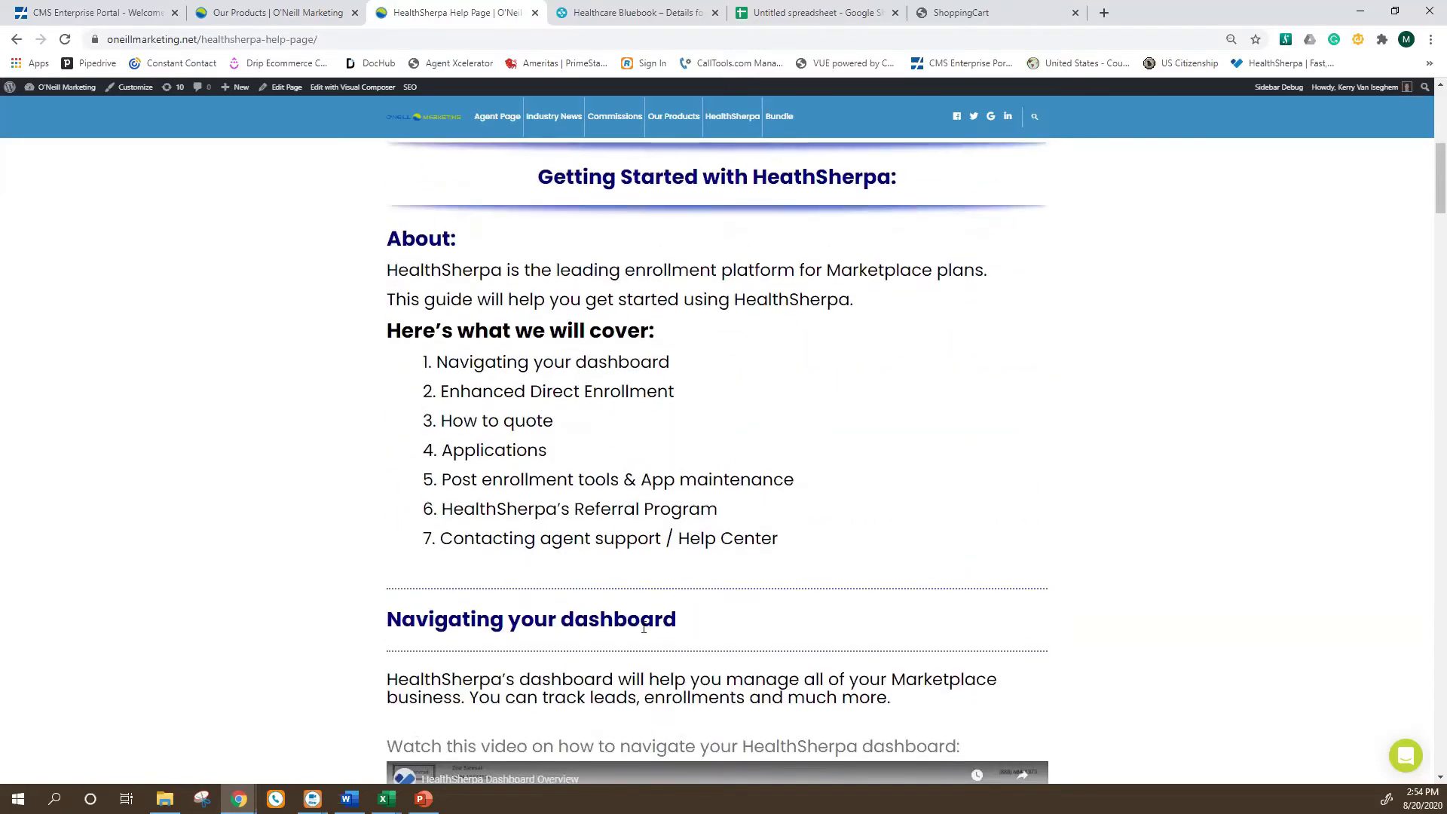
{"action": "scroll", "coordinate": [484, 574], "scroll_direction": "down", "scroll_amount": 1}
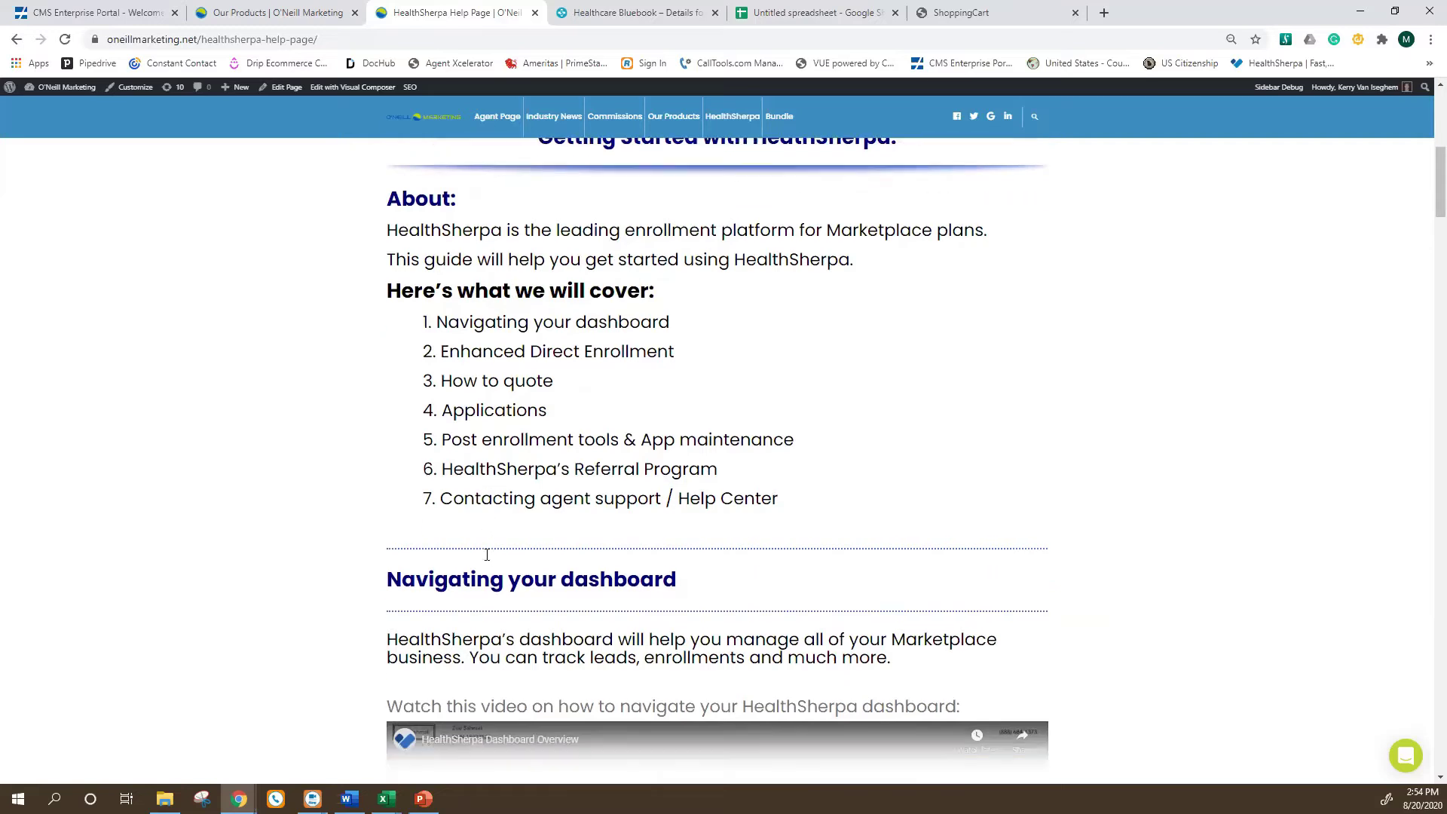
{"action": "scroll", "coordinate": [488, 570], "scroll_direction": "up", "scroll_amount": 2}
{"action": "scroll", "coordinate": [486, 543], "scroll_direction": "down", "scroll_amount": 6}
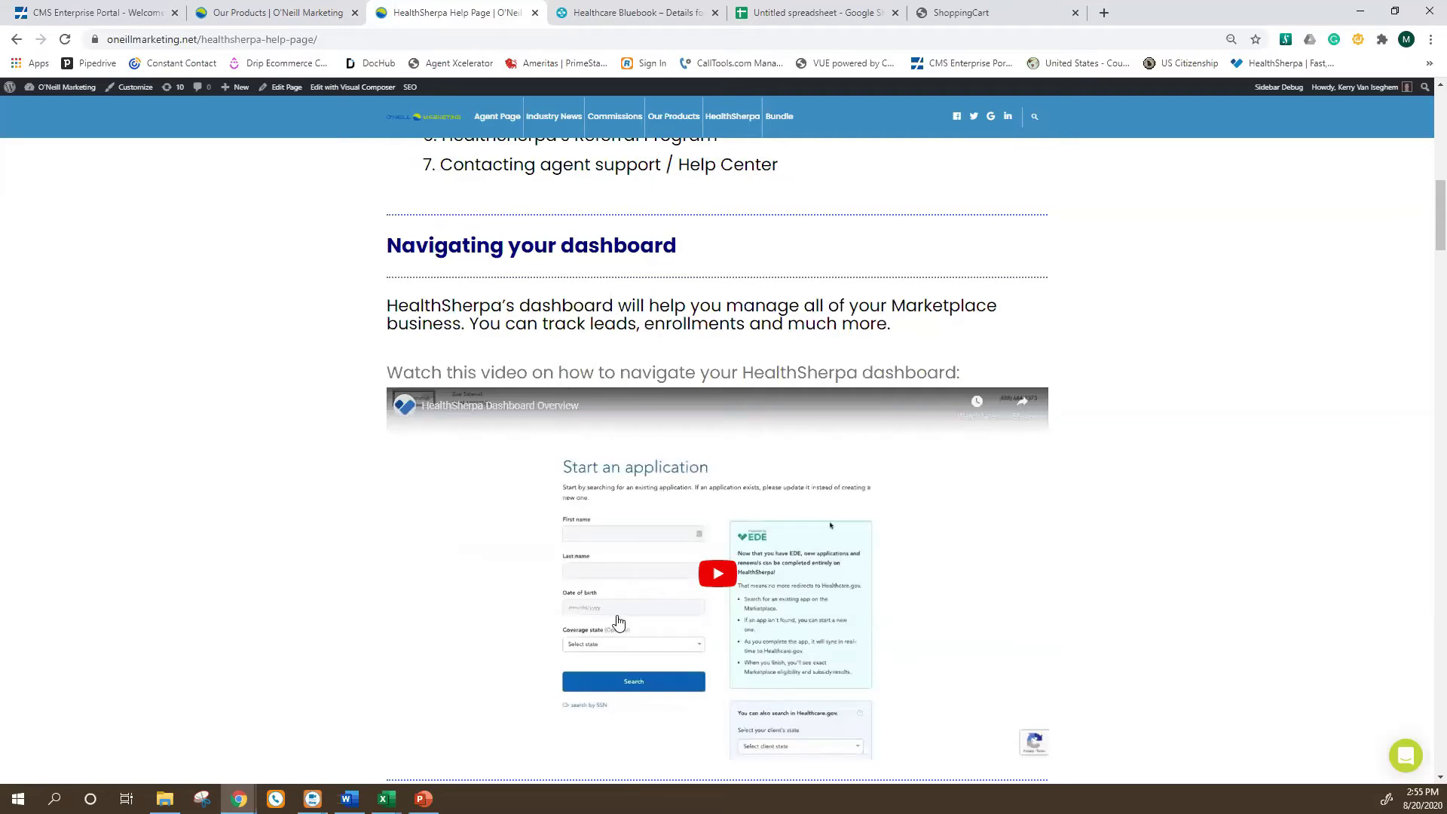
{"action": "scroll", "coordinate": [626, 420], "scroll_direction": "down", "scroll_amount": 7}
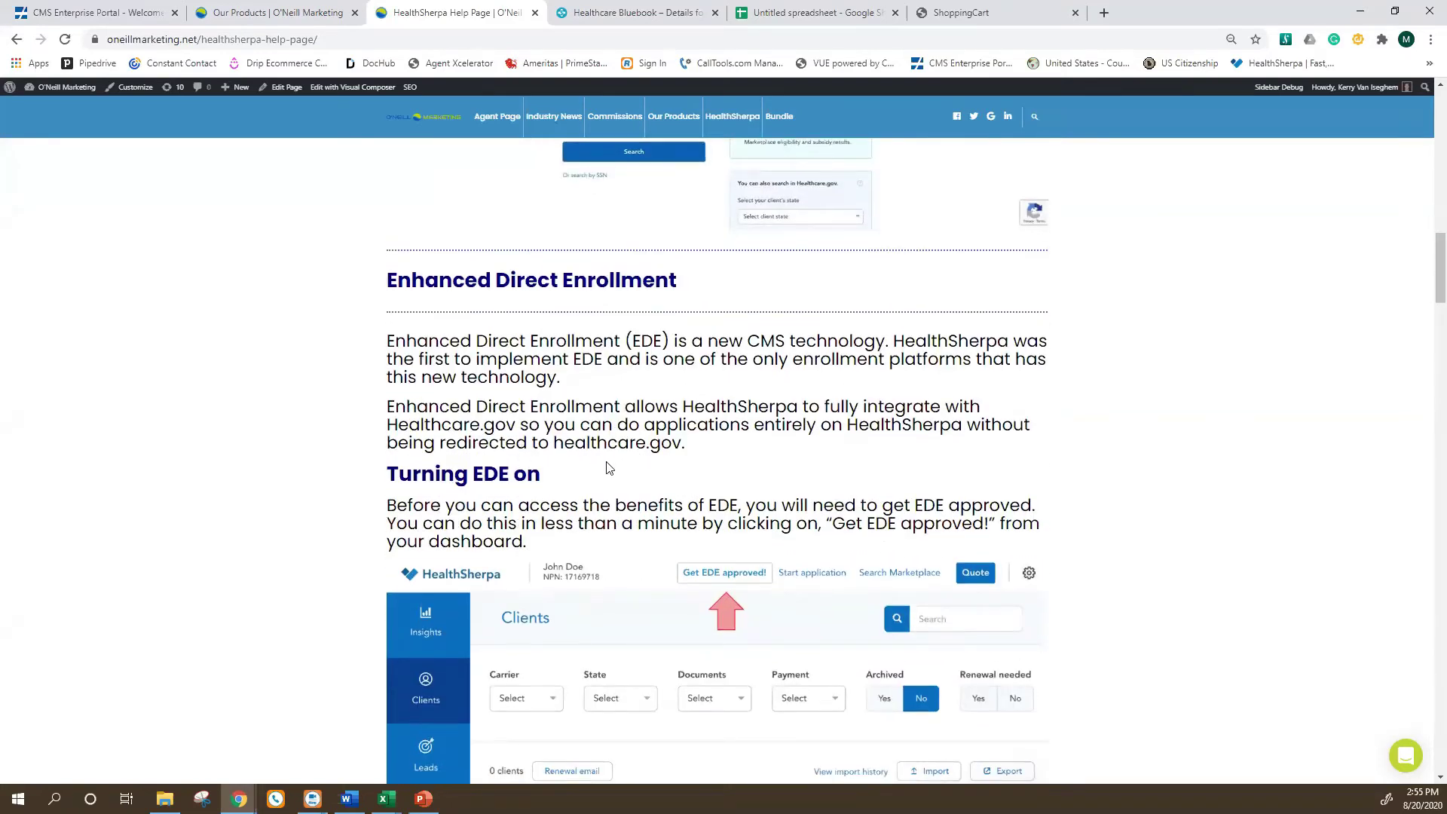
{"action": "scroll", "coordinate": [725, 383], "scroll_direction": "down", "scroll_amount": 6}
{"action": "scroll", "coordinate": [664, 485], "scroll_direction": "down", "scroll_amount": 16}
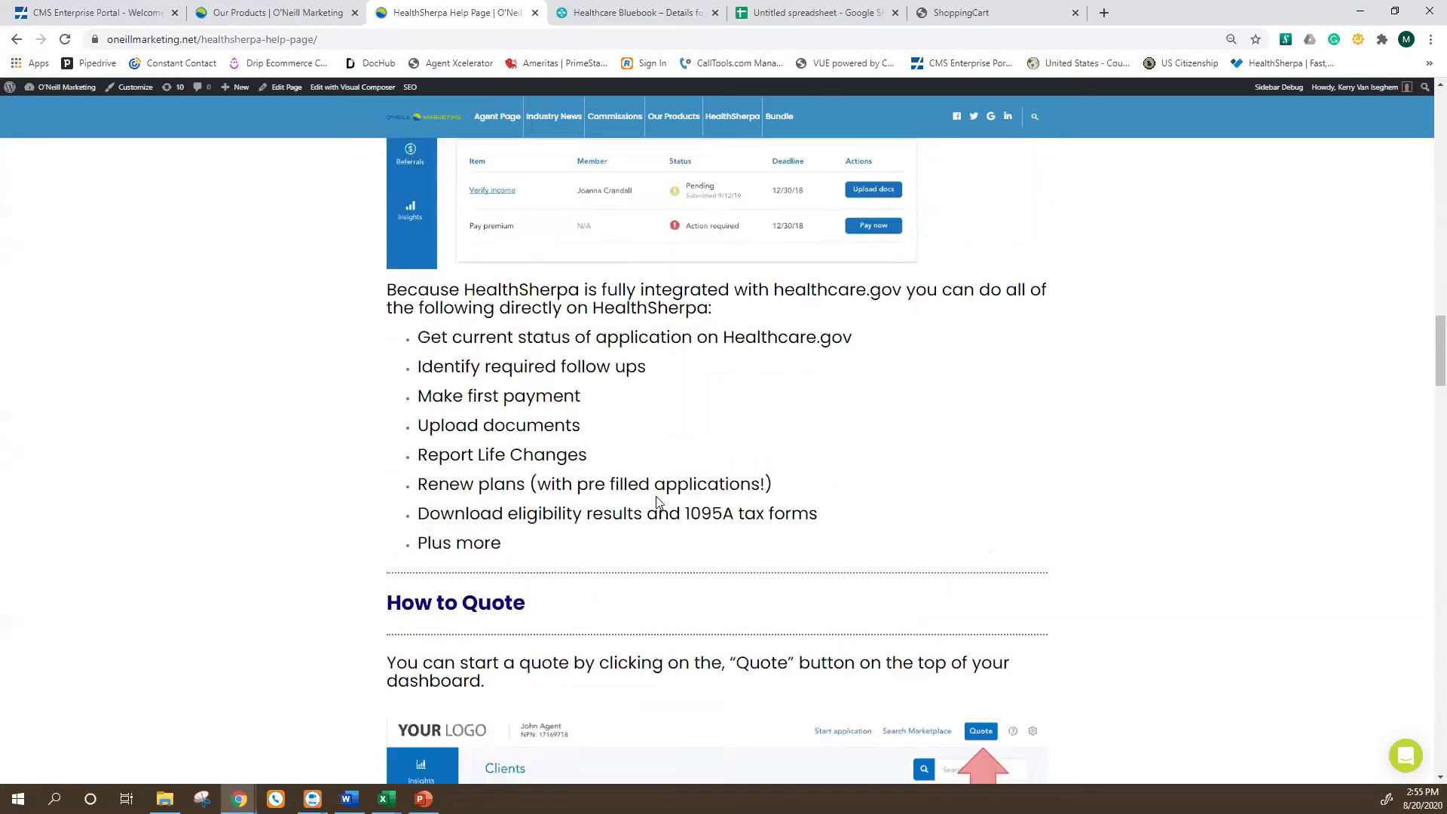
Return to Our Products and open the ACA Obamacare product page in a new tab.
{"action": "scroll", "coordinate": [706, 573], "scroll_direction": "up", "scroll_amount": 18}
{"action": "scroll", "coordinate": [707, 573], "scroll_direction": "up", "scroll_amount": 15}
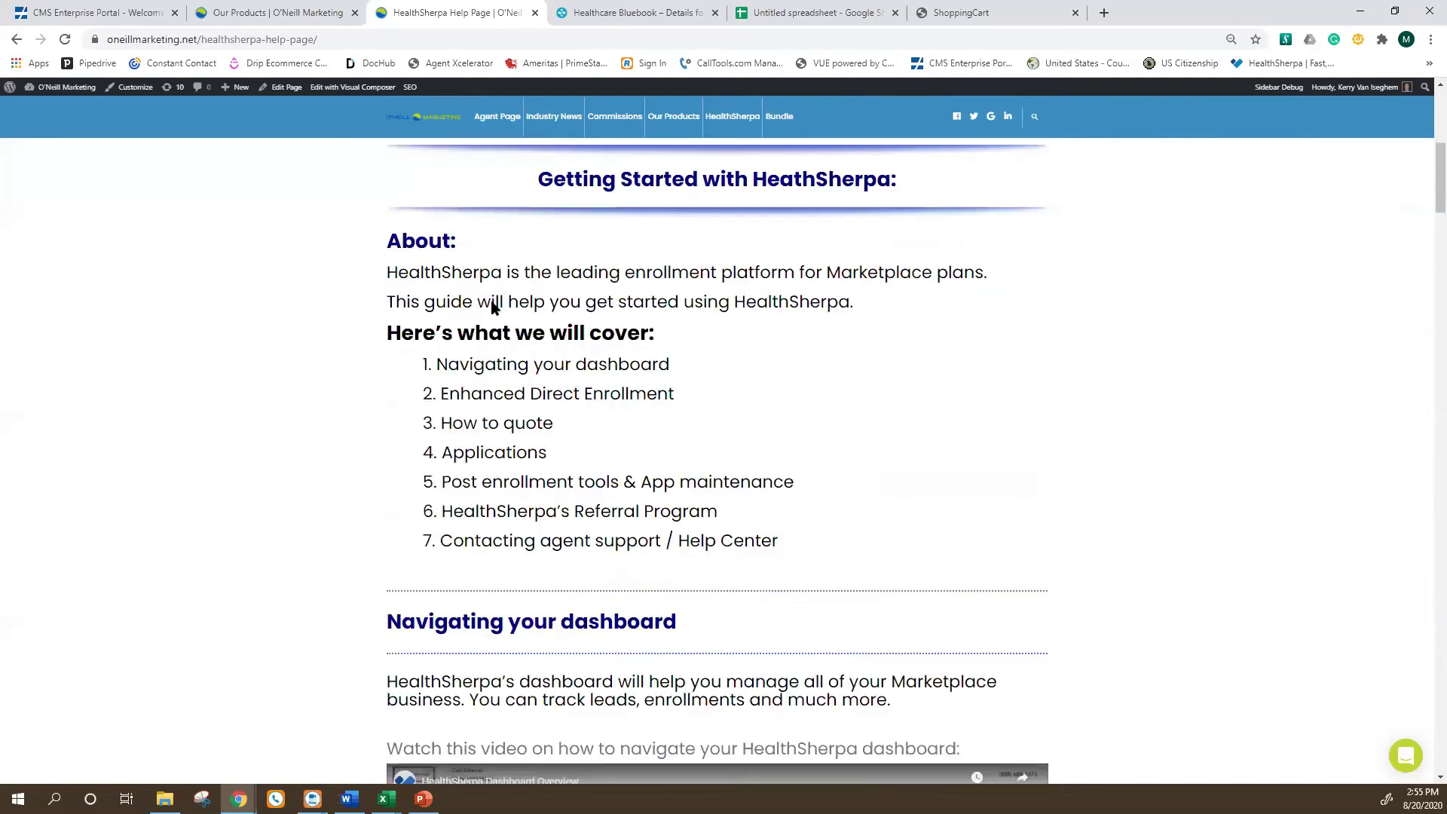
{"action": "left_click", "coordinate": [271, 13]}
{"action": "left_click", "coordinate": [476, 412]}
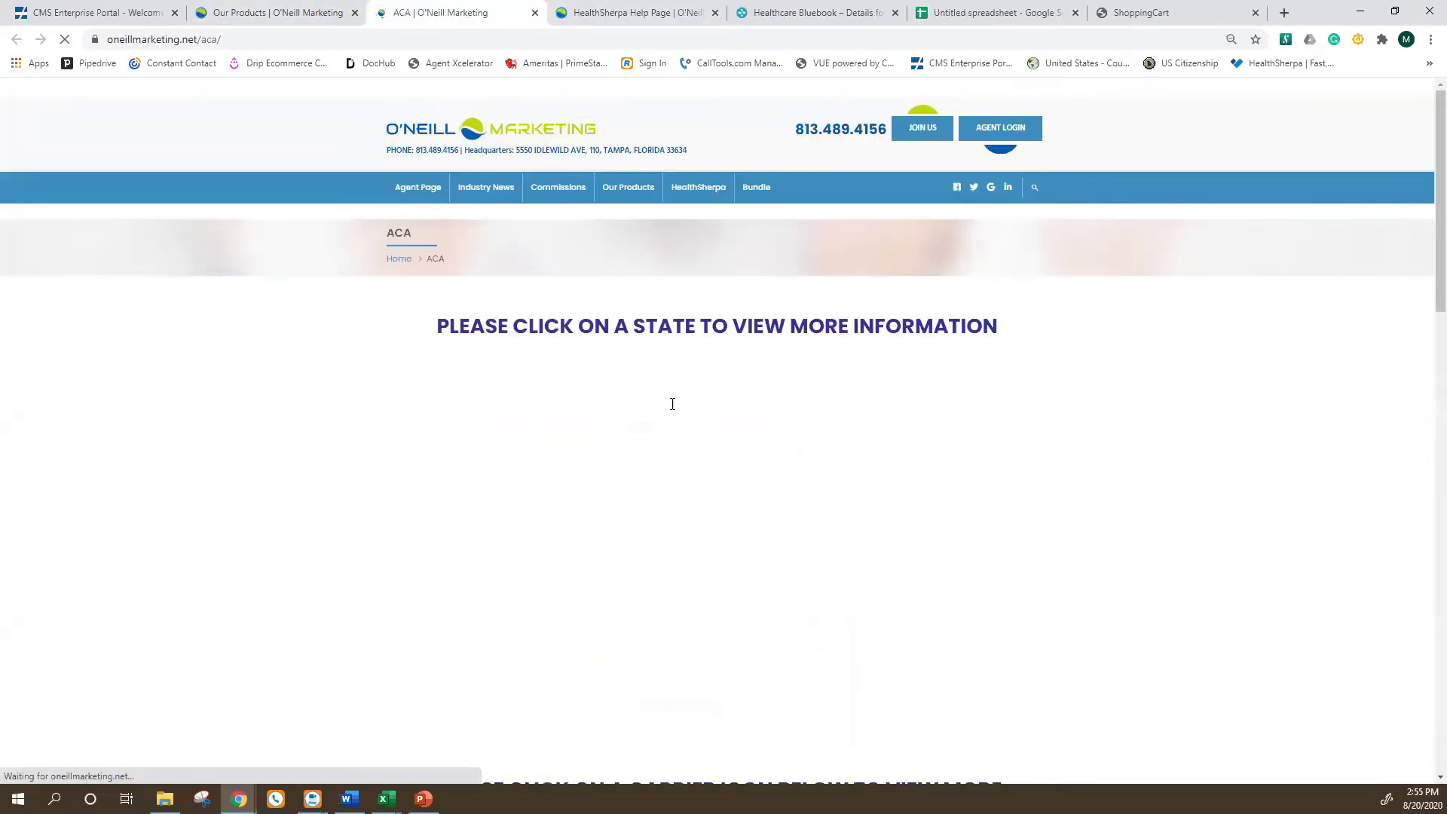
Open the HealthSherpa training and help page from the ACA training section and scroll it.
{"action": "scroll", "coordinate": [618, 491], "scroll_direction": "down", "scroll_amount": 8}
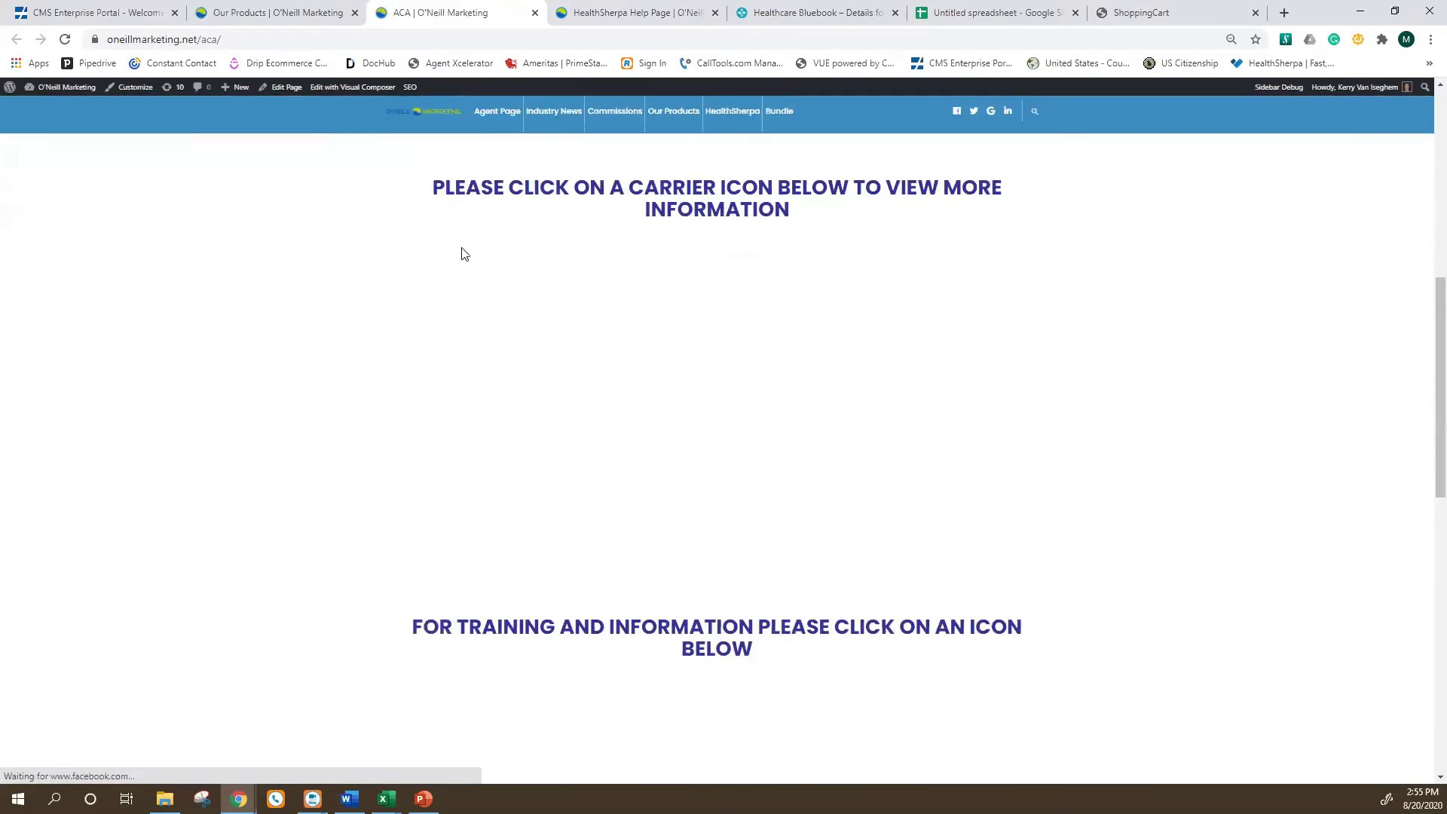
{"action": "scroll", "coordinate": [585, 496], "scroll_direction": "down", "scroll_amount": 2}
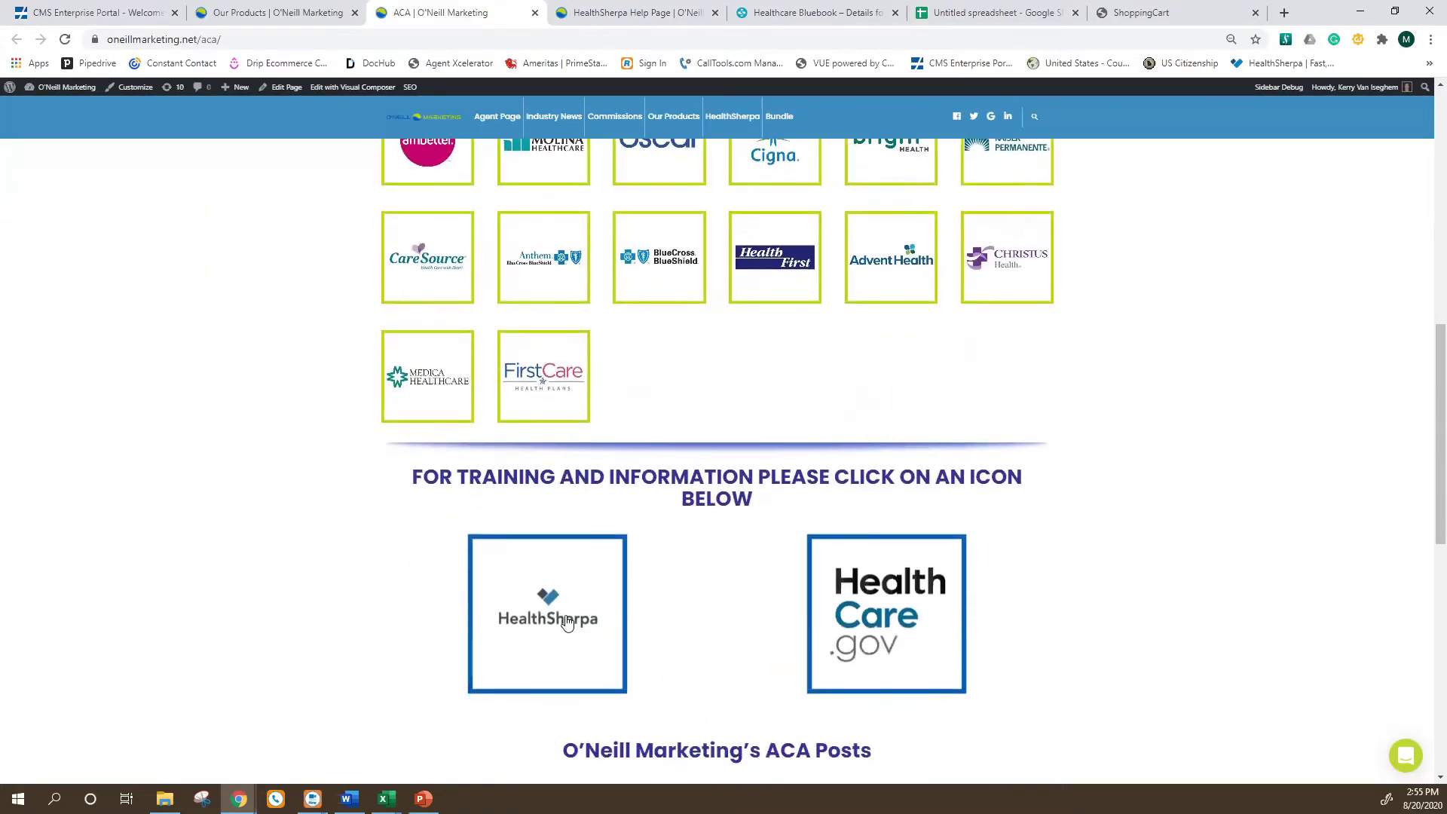
{"action": "left_click", "coordinate": [557, 637]}
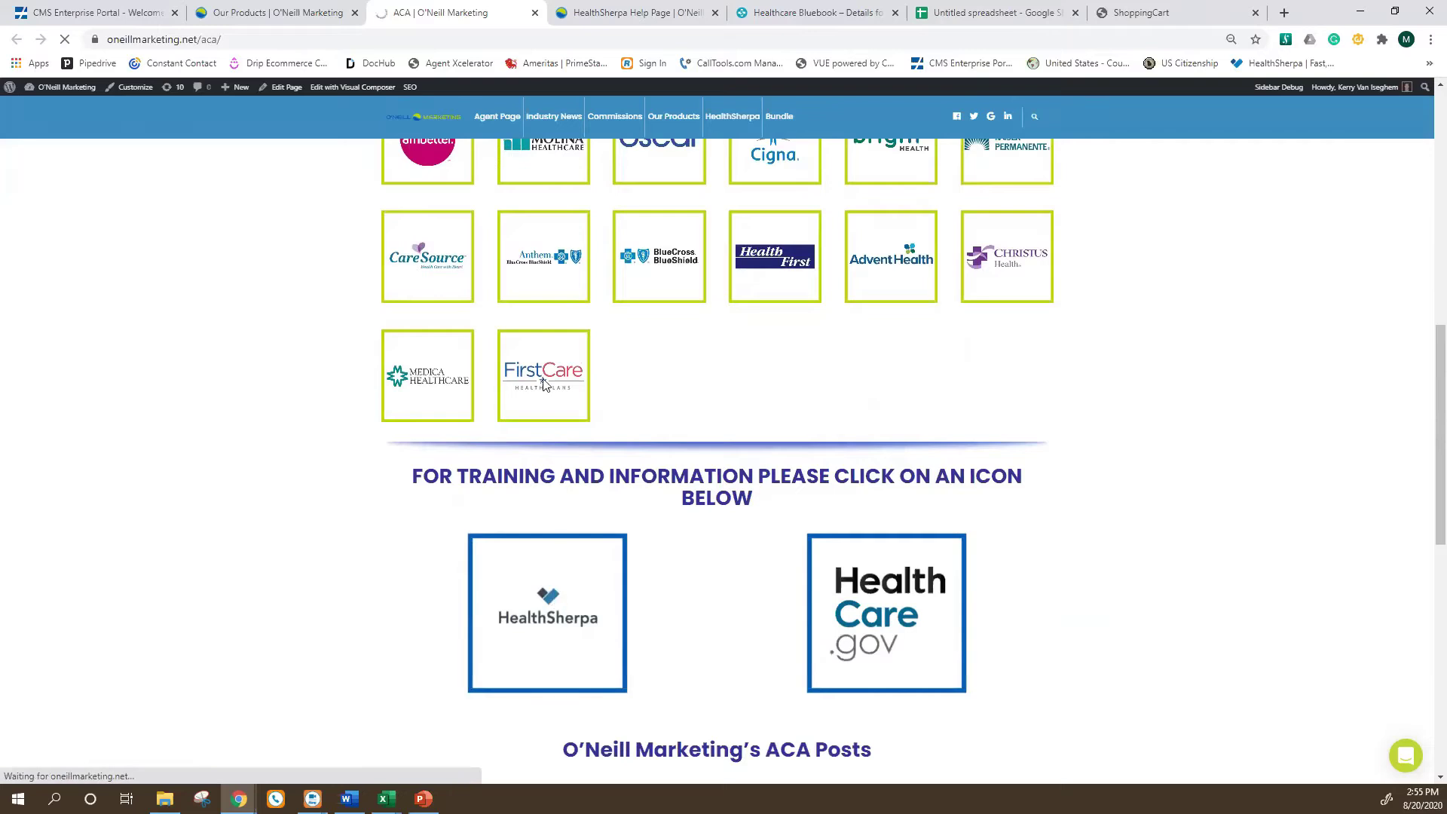
{"action": "scroll", "coordinate": [598, 503], "scroll_direction": "down", "scroll_amount": 5}
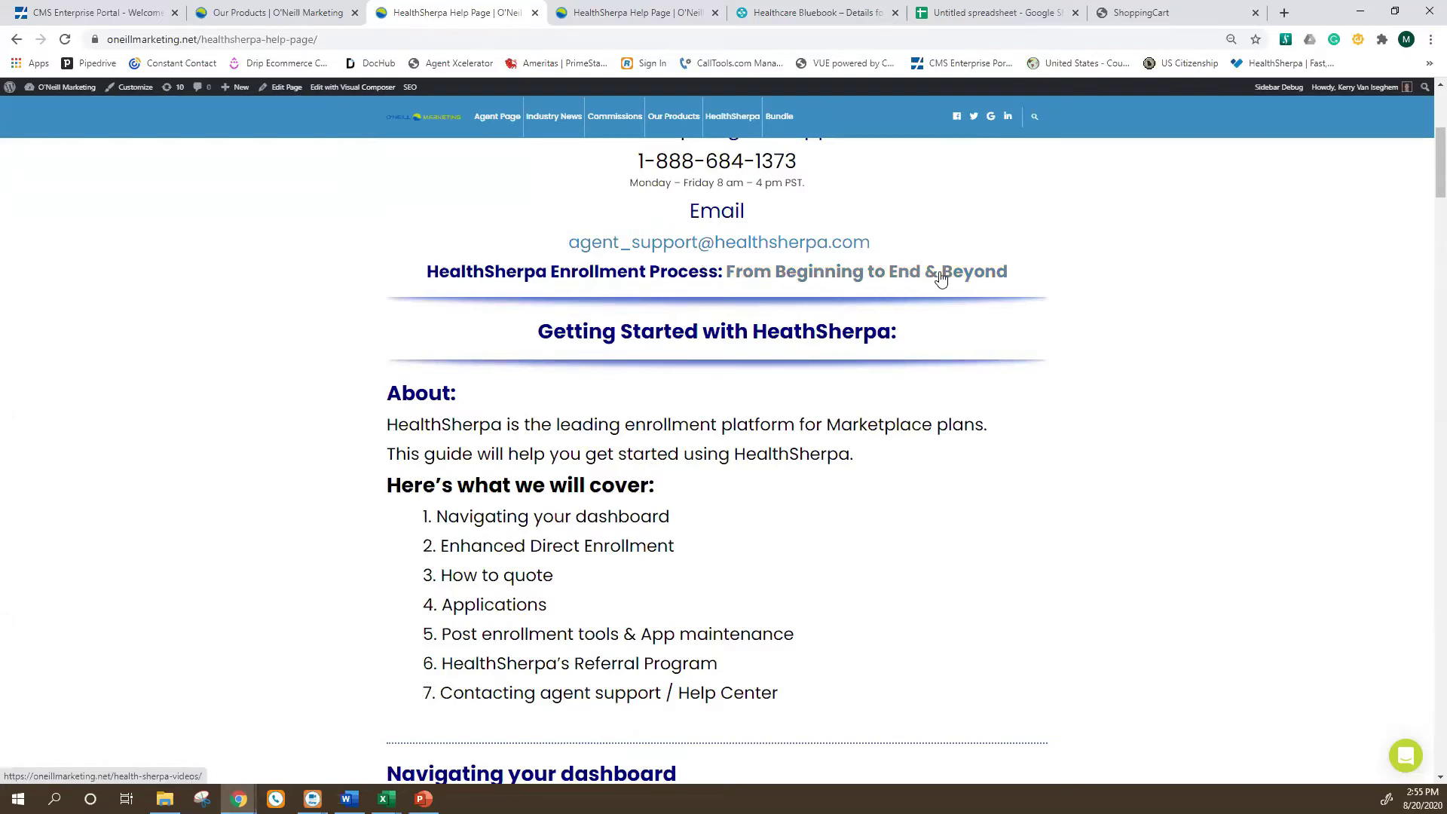
Switch to the private-window HealthSherpa homepage.
{"action": "left_click", "coordinate": [679, 13]}
{"action": "left_click", "coordinate": [452, 13]}
{"action": "left_click", "coordinate": [720, 14]}
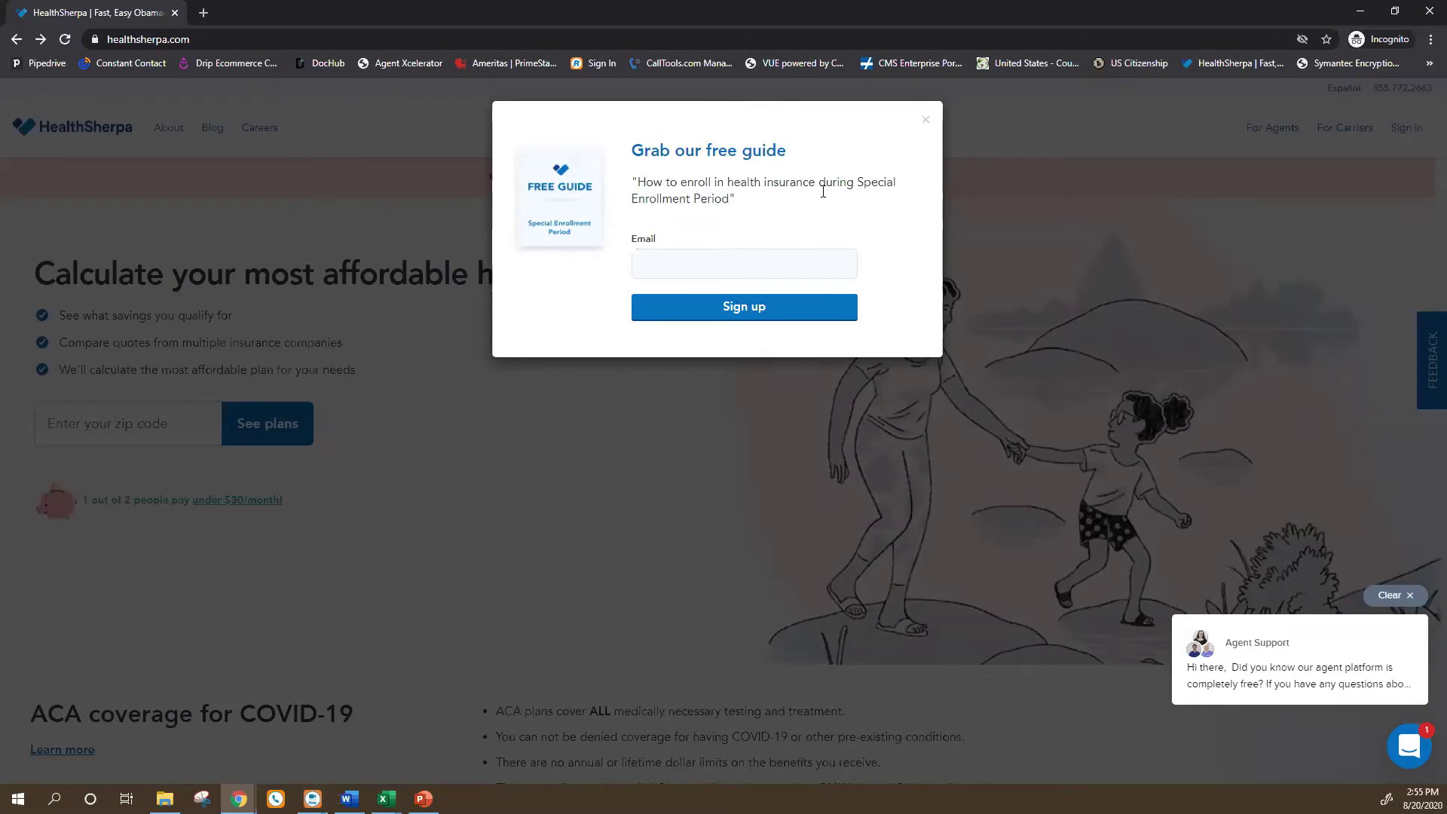
Dismiss the free-guide popup and go via For Agents to the Sign up for free page.
{"action": "left_click", "coordinate": [926, 120]}
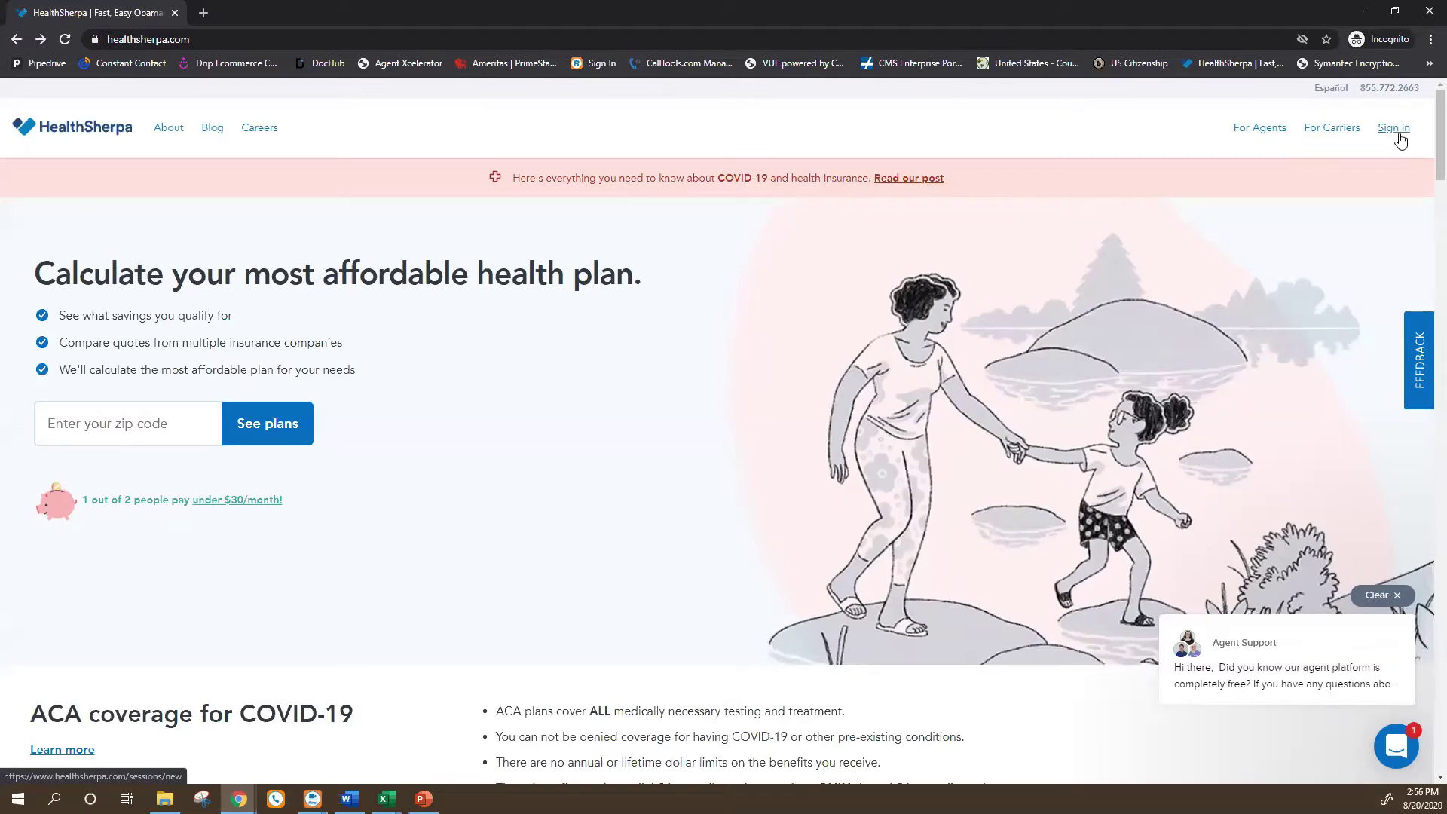
{"action": "left_click", "coordinate": [1249, 132]}
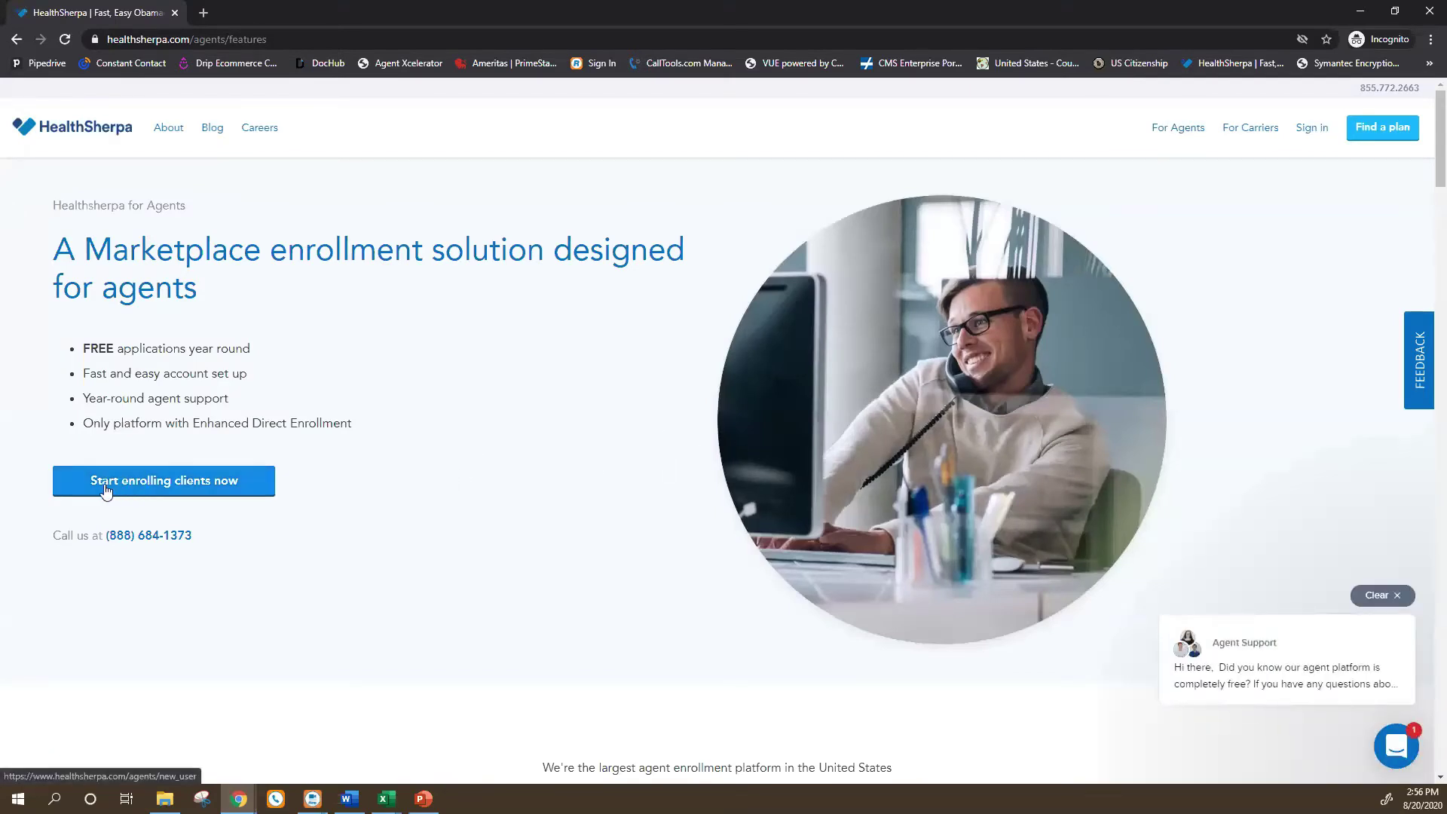
{"action": "scroll", "coordinate": [245, 498], "scroll_direction": "down", "scroll_amount": 3}
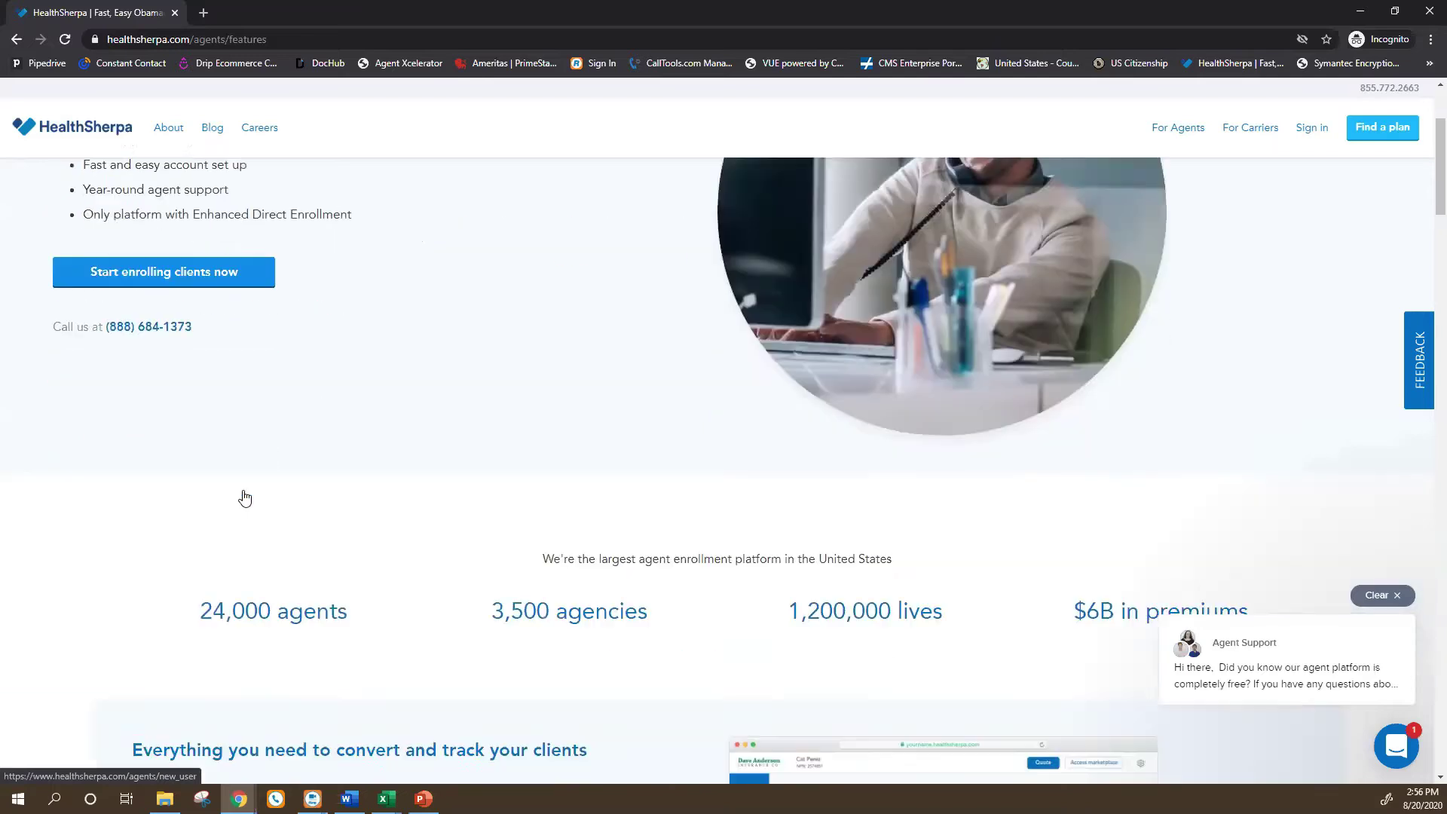
{"action": "scroll", "coordinate": [242, 497], "scroll_direction": "up", "scroll_amount": 1}
{"action": "left_click", "coordinate": [190, 326]}
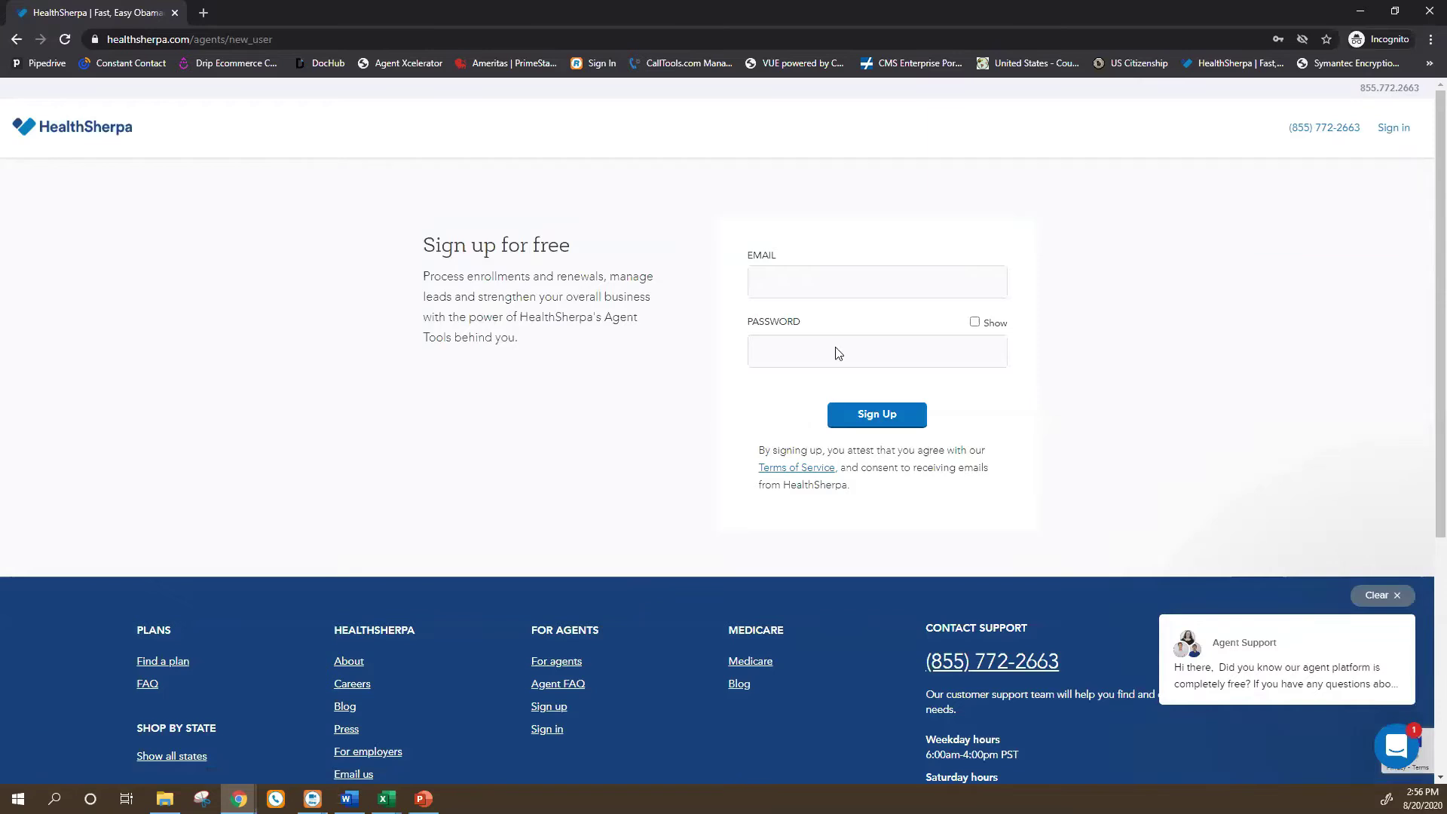
Enter the test e-mail address in the sign-up Email field.
{"action": "left_click", "coordinate": [834, 281]}
{"action": "left_click", "coordinate": [772, 177]}
{"action": "left_click", "coordinate": [785, 288]}
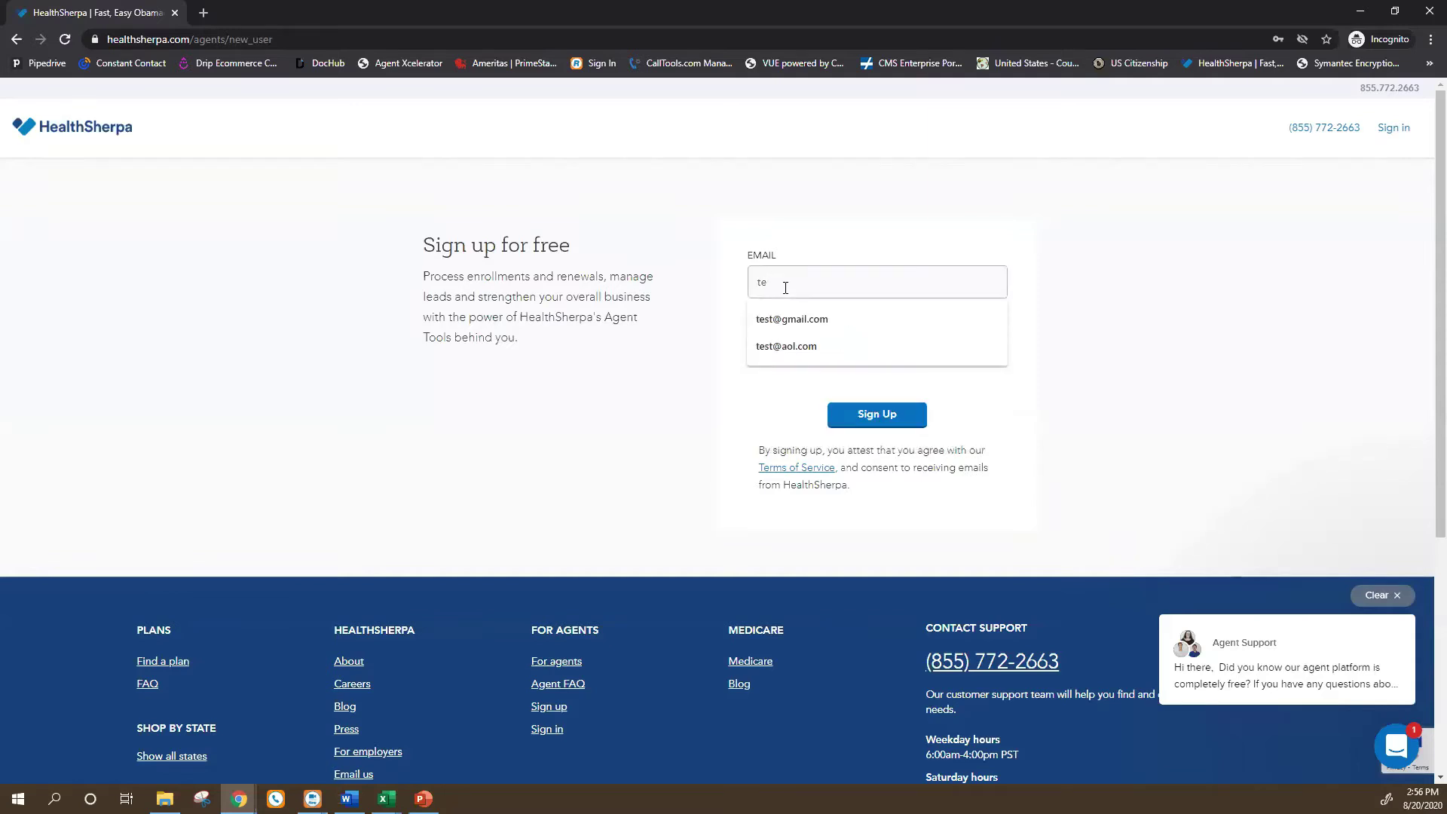
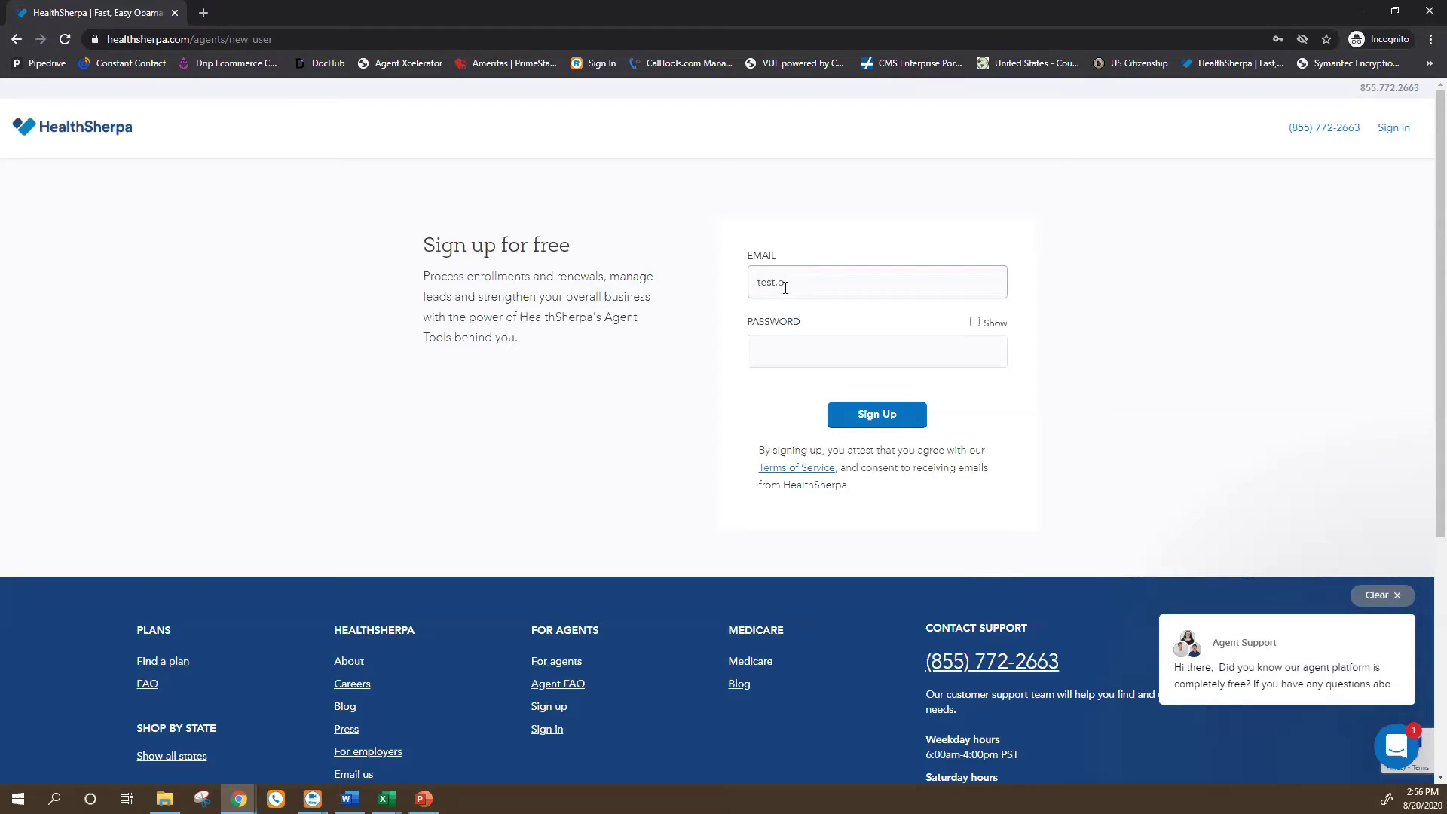
{"action": "left_click", "coordinate": [904, 419]}
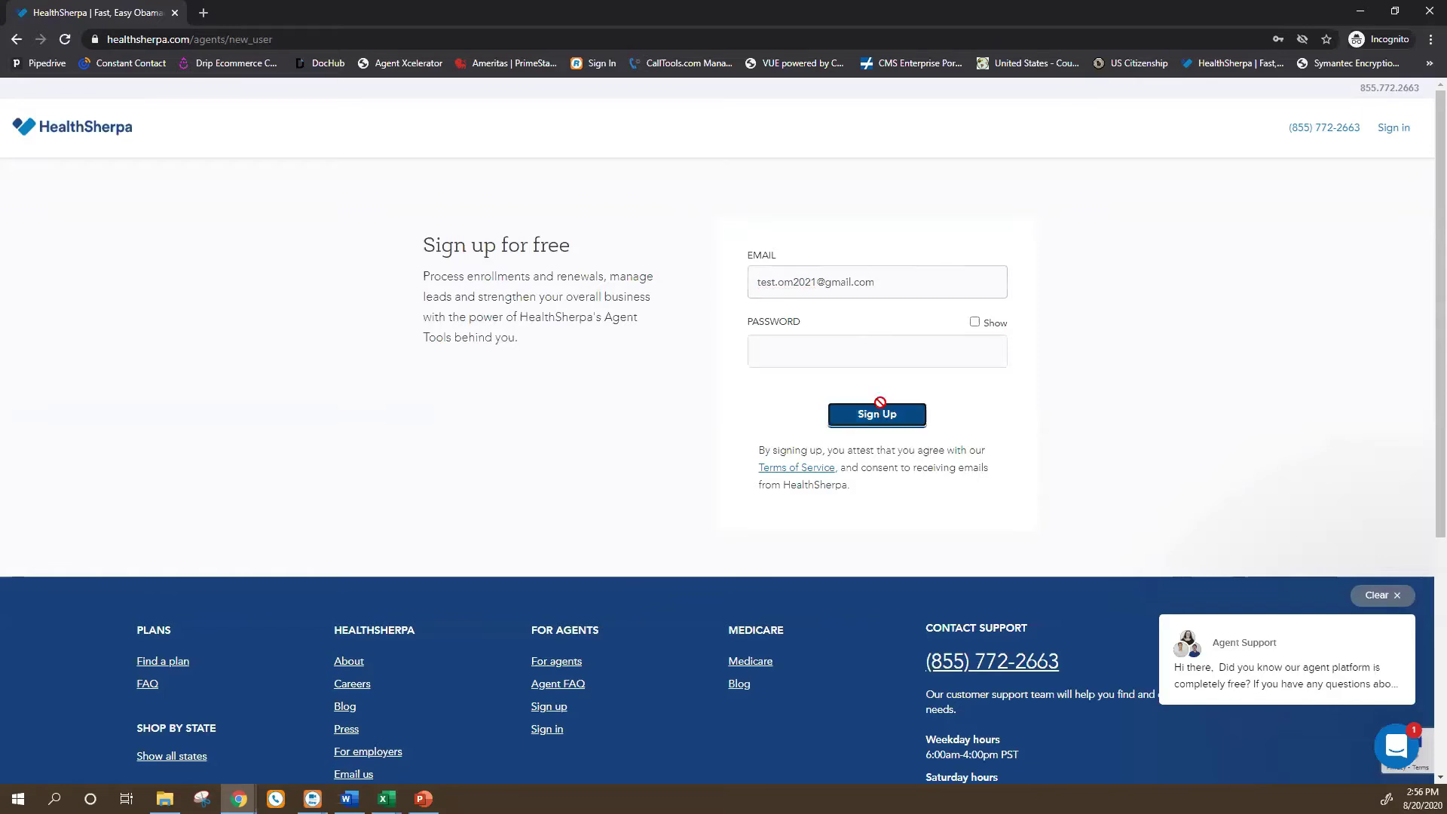
Type the account password and submit the Sign Up form.
{"action": "left_click", "coordinate": [793, 345]}
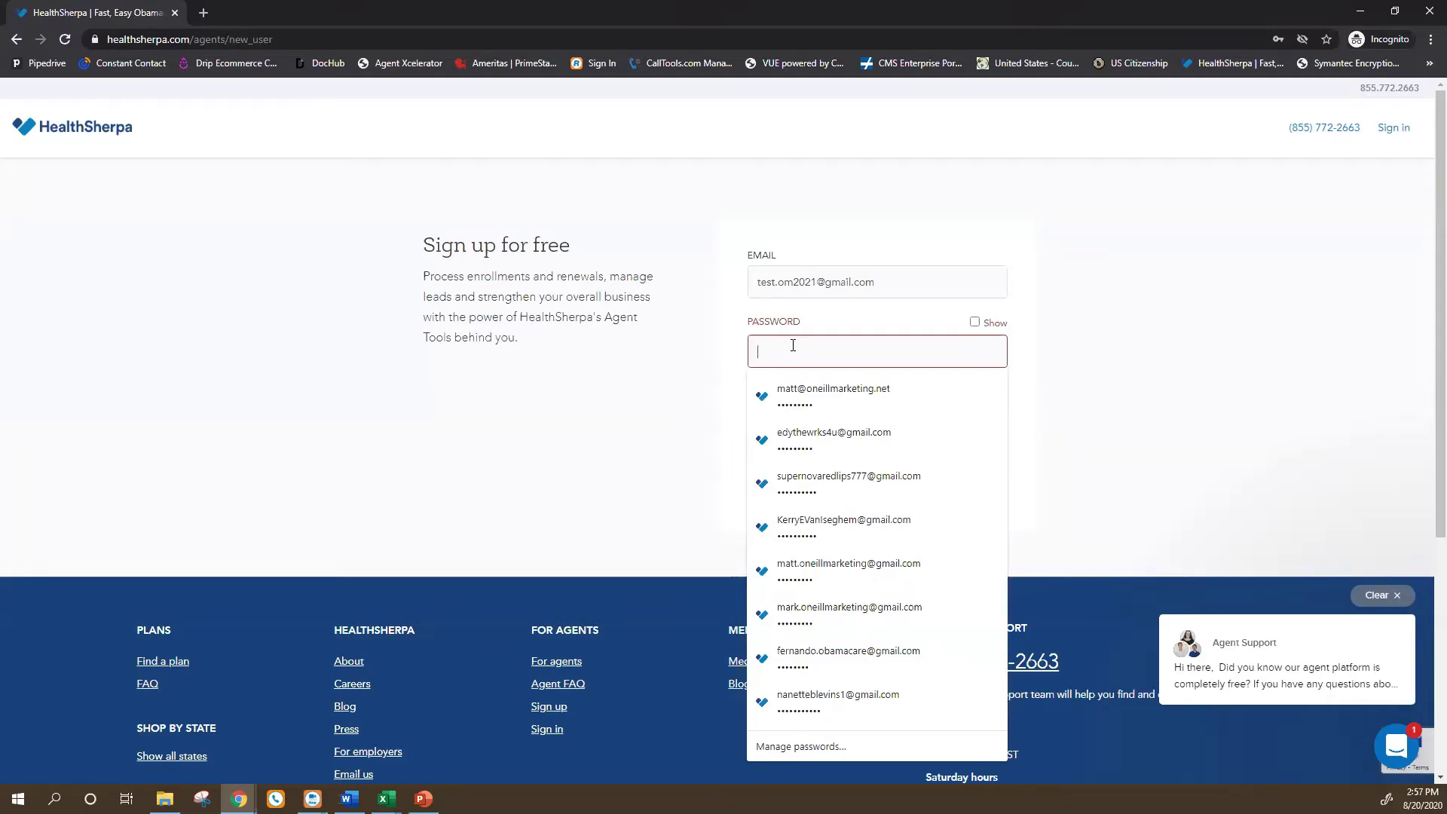
{"action": "left_click", "coordinate": [634, 343]}
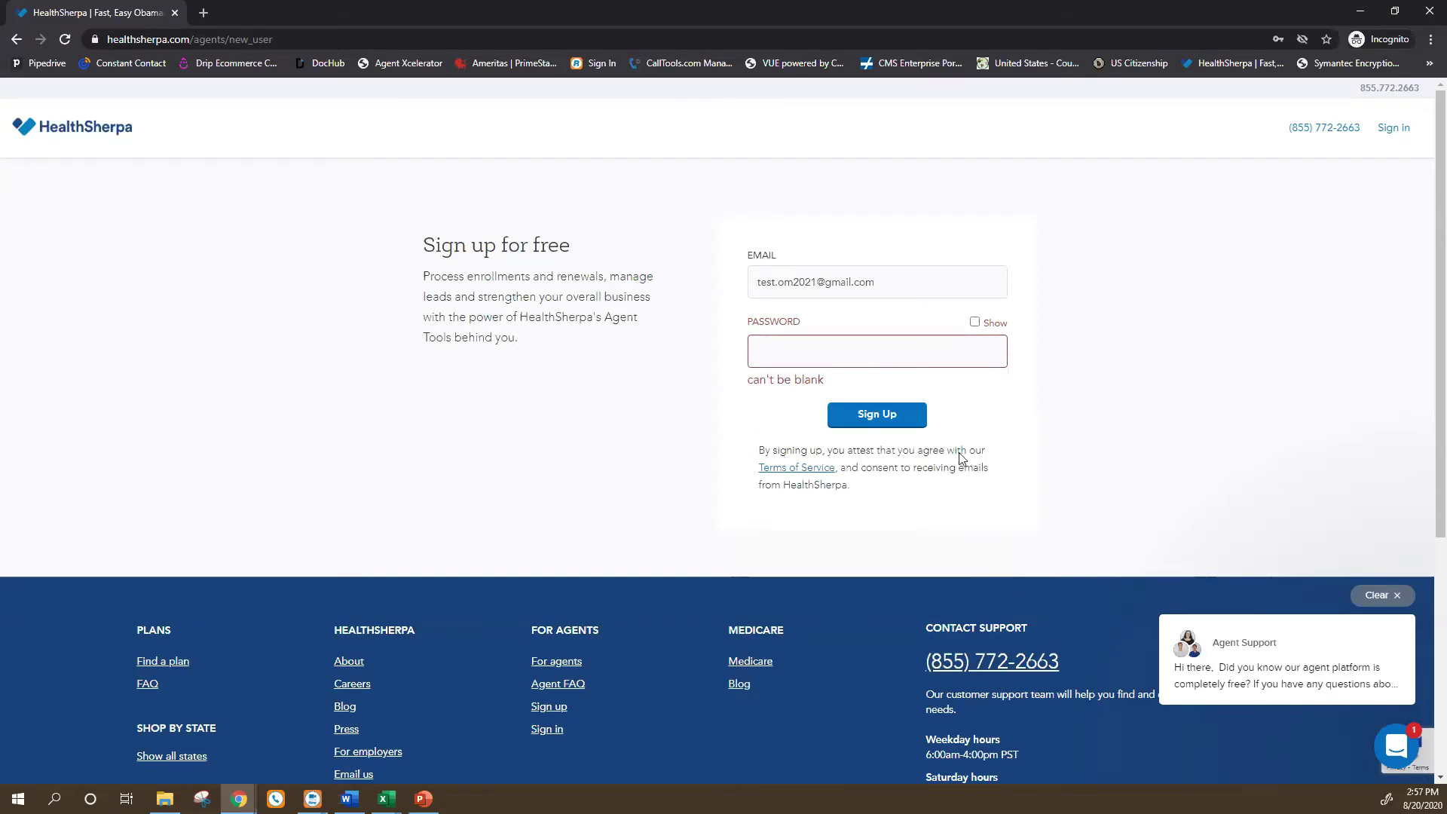
{"action": "left_click", "coordinate": [775, 349]}
{"action": "type", "text": "••••"}
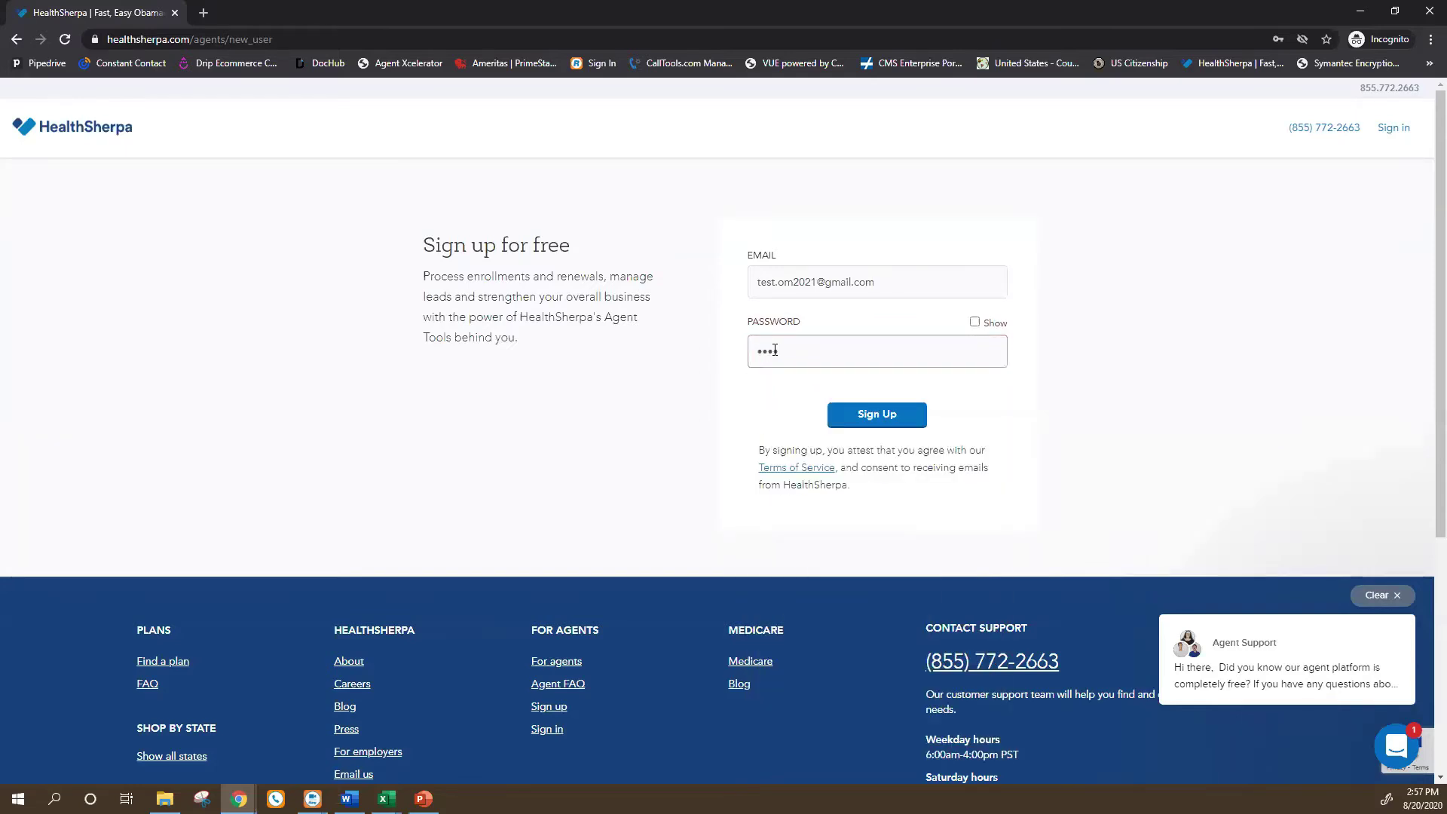
{"action": "key", "text": "BackSpace"}
{"action": "key", "text": "BackSpace"}
{"action": "key", "text": "BackSpace"}
{"action": "key", "text": "BackSpace"}
{"action": "type", "text": "•••••••••"}
{"action": "left_click", "coordinate": [885, 416]}
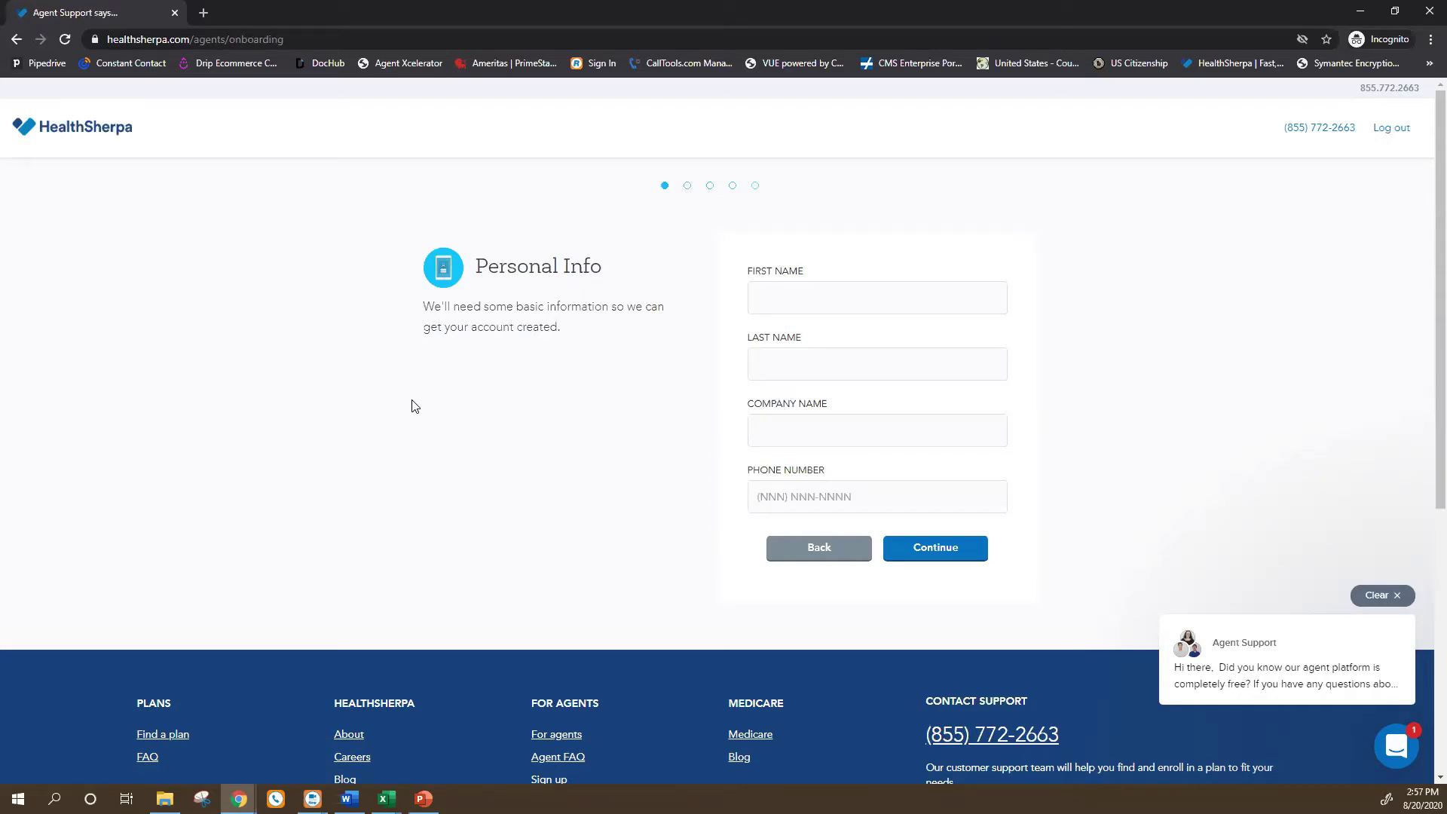
Fill in the agent's first and last name on the Personal Info step.
{"action": "left_click", "coordinate": [793, 303]}
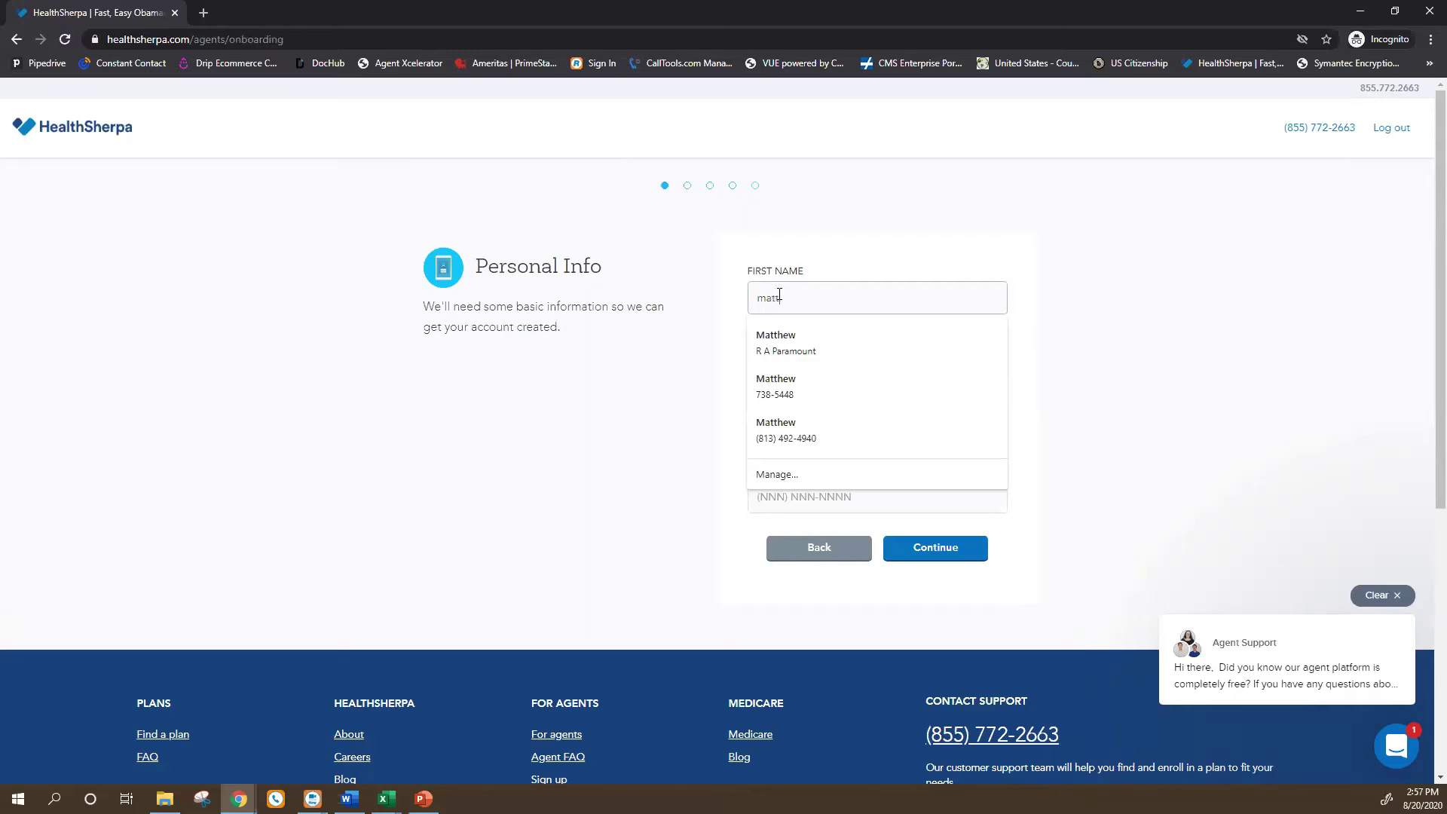
{"action": "left_click", "coordinate": [913, 214]}
{"action": "left_click", "coordinate": [812, 357]}
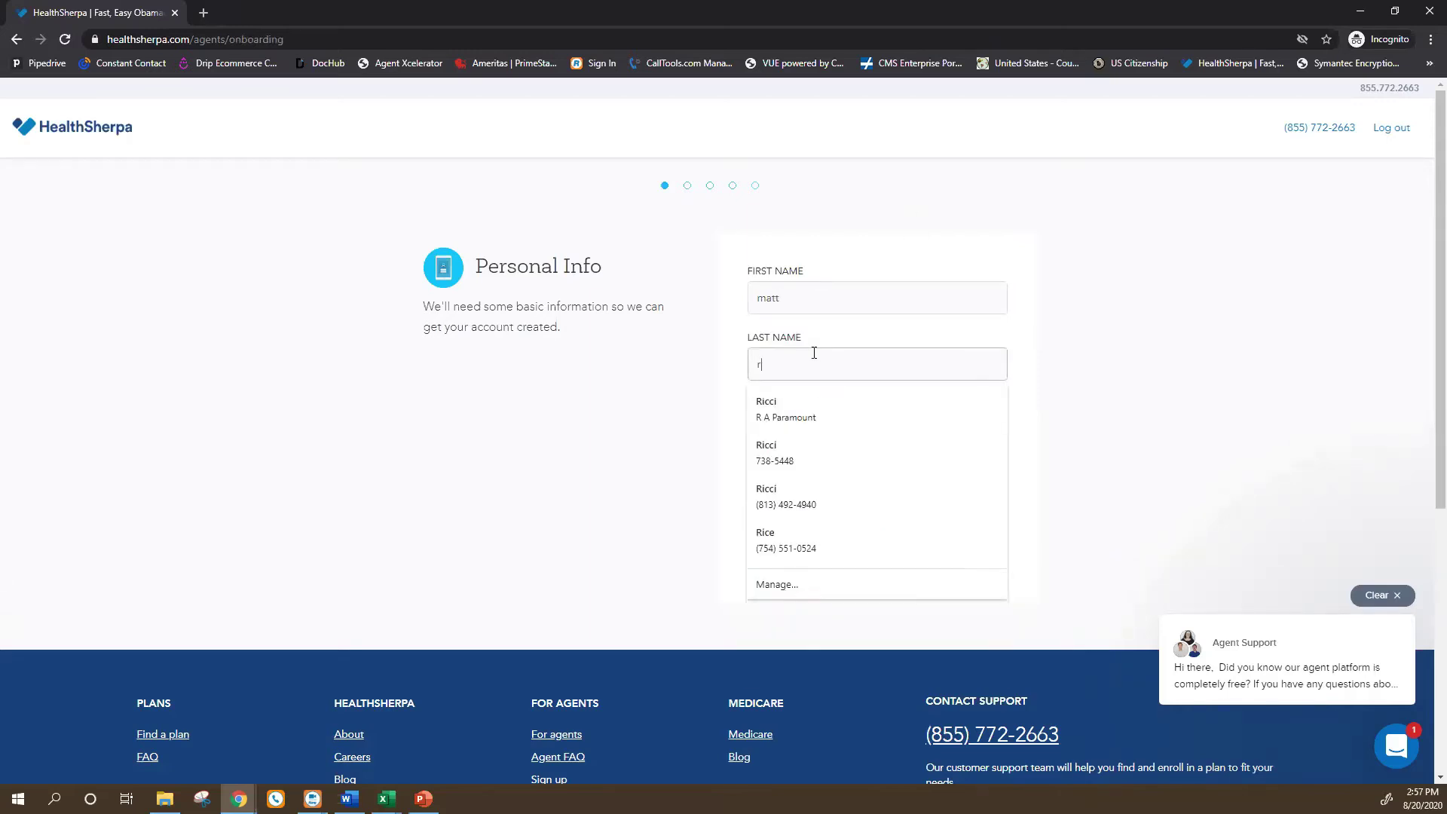
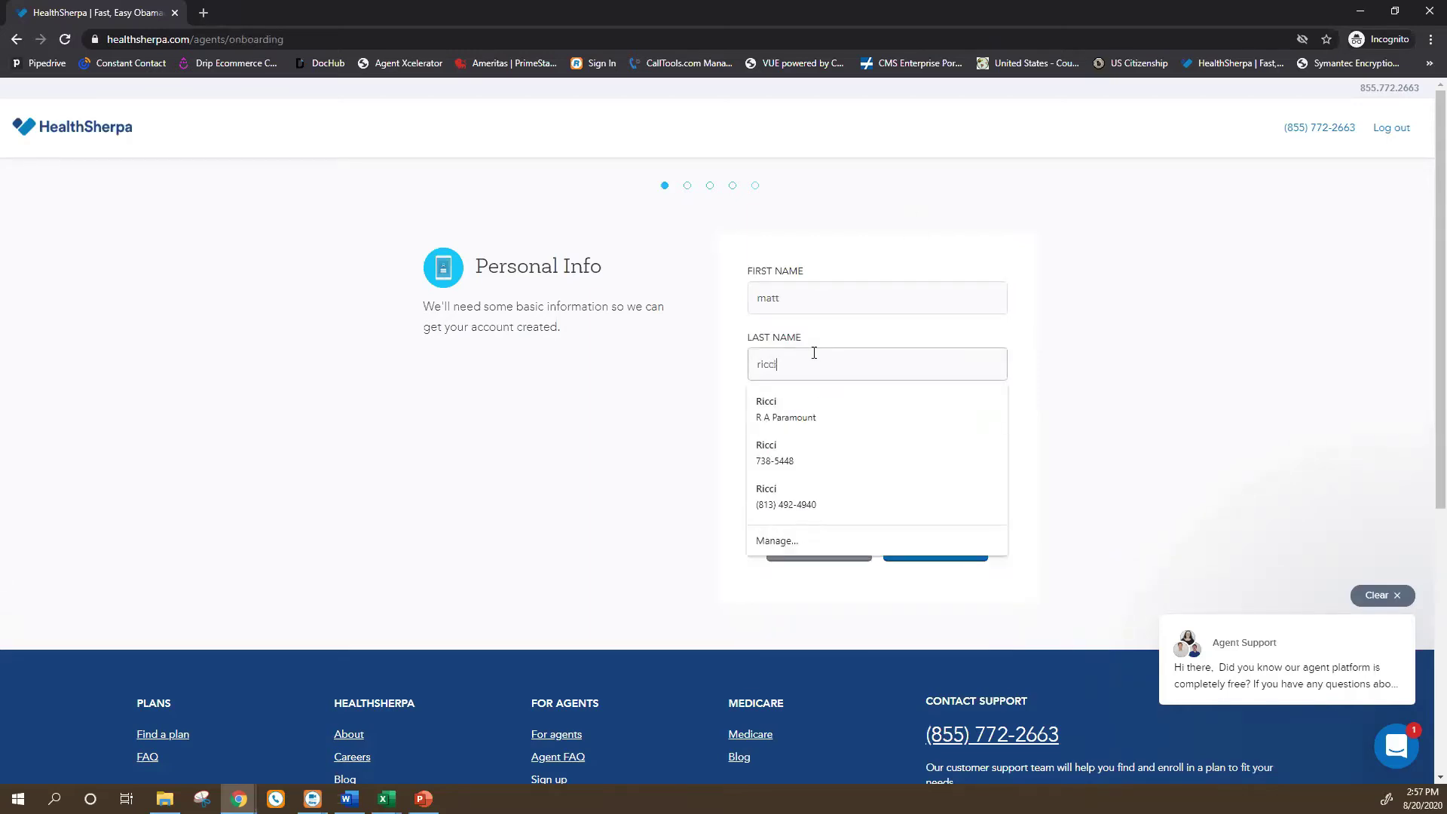
{"action": "left_click", "coordinate": [1212, 349]}
Enter OM as the company name.
{"action": "left_click", "coordinate": [811, 426]}
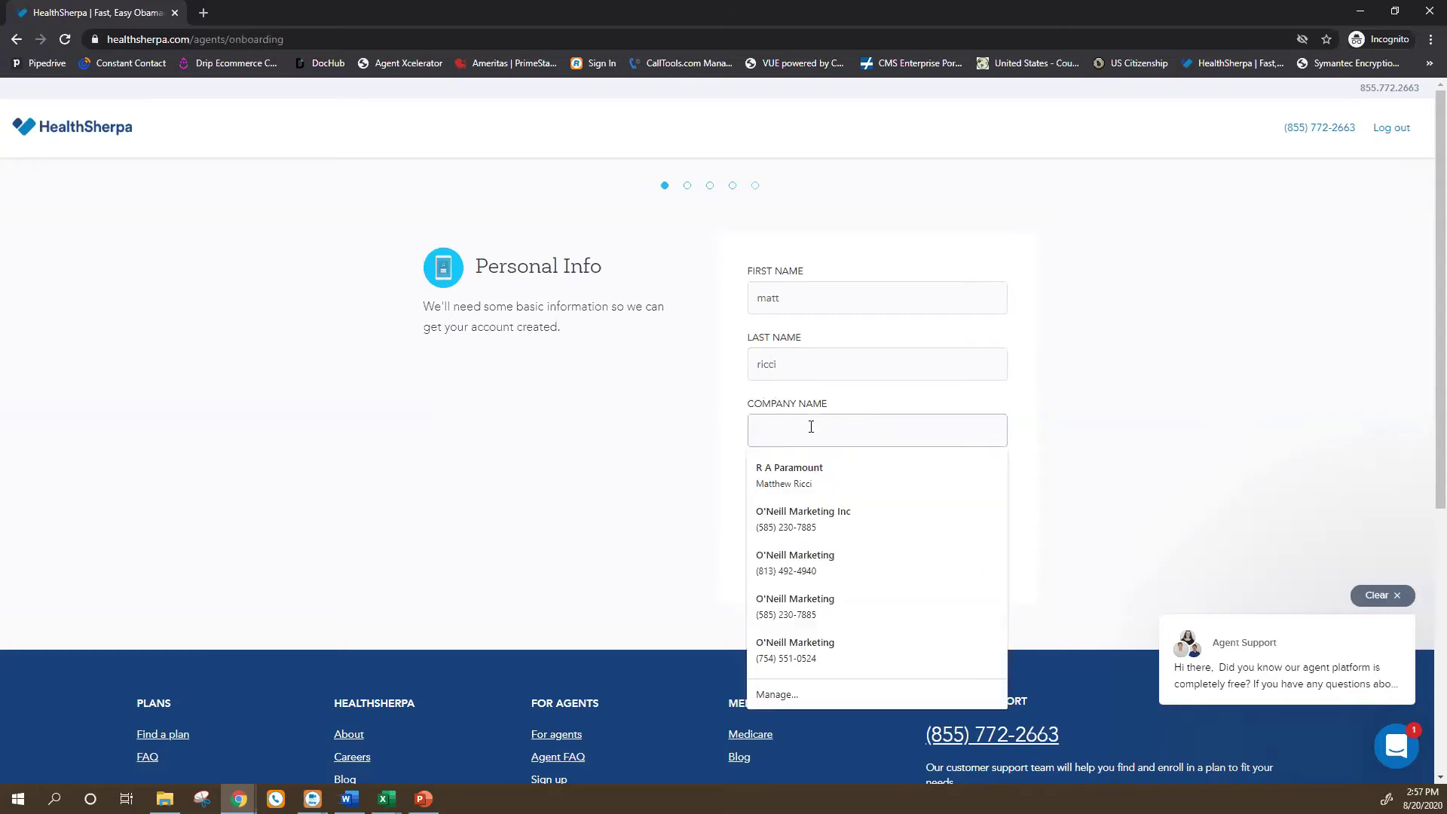
{"action": "type", "text": "OM"}
{"action": "key", "text": "BackSpace"}
{"action": "key", "text": "BackSpace"}
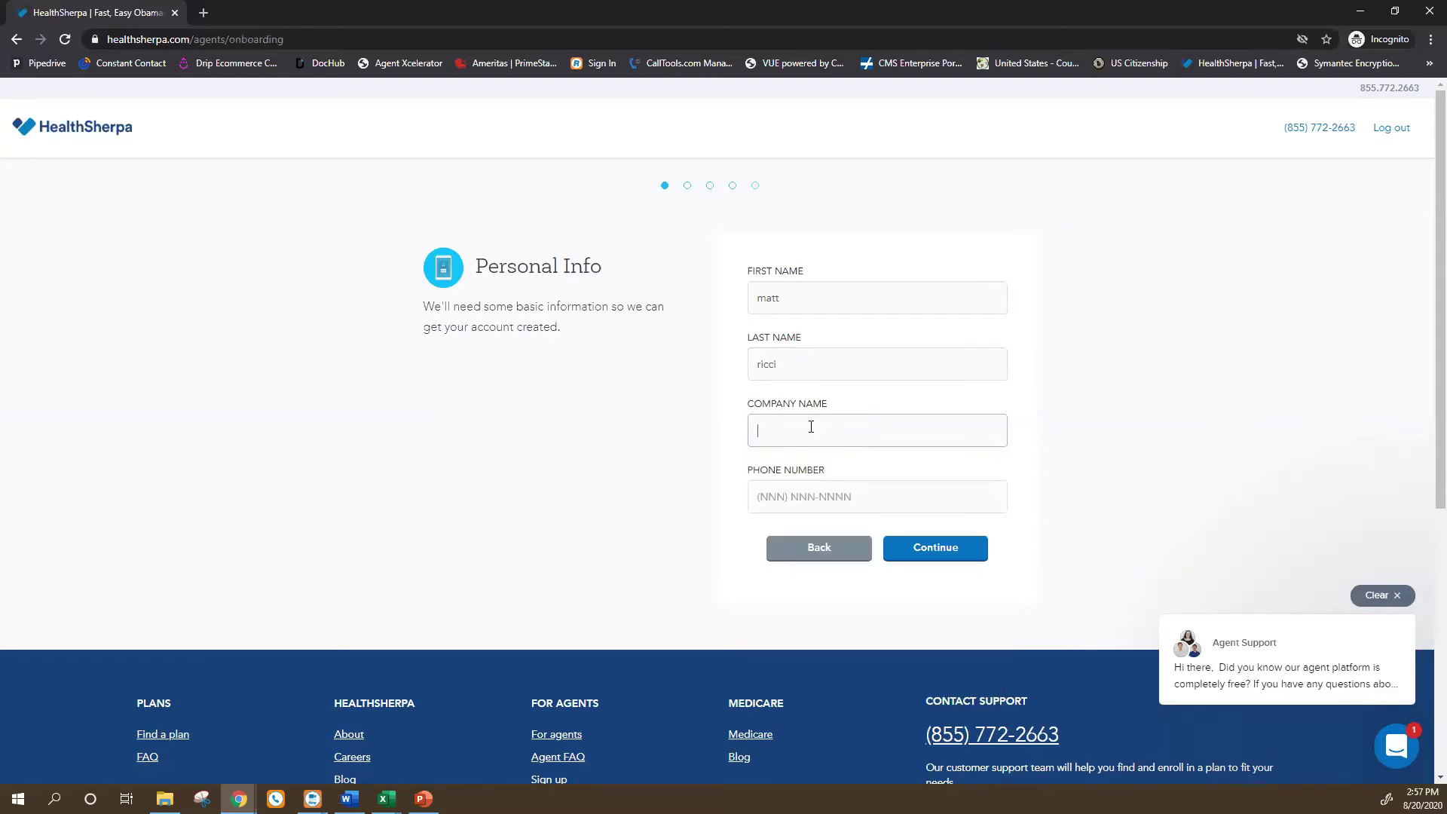
{"action": "type", "text": "M"}
{"action": "key", "text": "BackSpace"}
{"action": "type", "text": "O"}
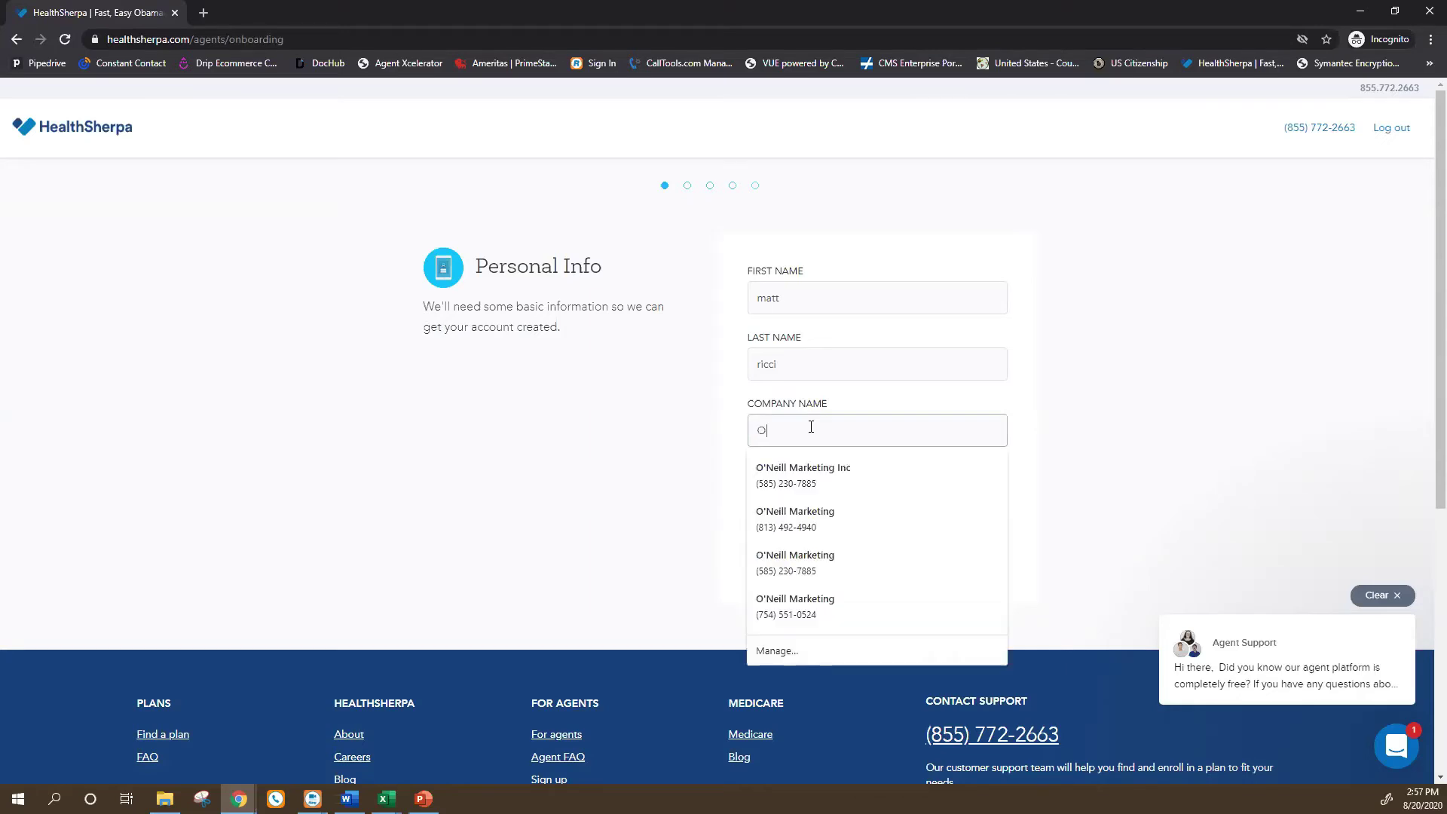
{"action": "type", "text": "M"}
{"action": "left_click", "coordinate": [1228, 407]}
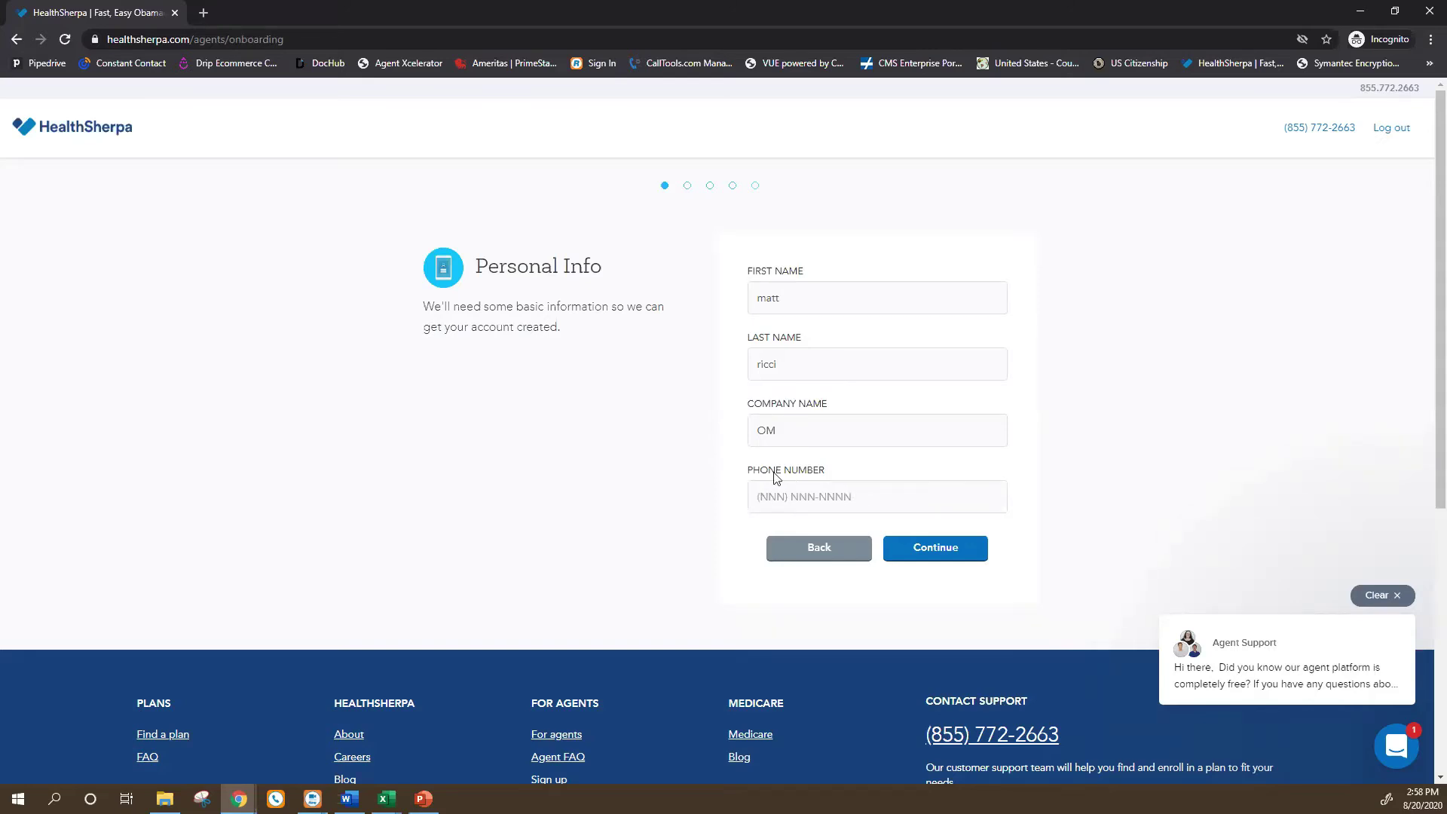
Enter the agent's phone number and continue to the next onboarding step.
{"action": "left_click", "coordinate": [775, 504]}
{"action": "left_click", "coordinate": [639, 490]}
{"action": "left_click", "coordinate": [758, 496]}
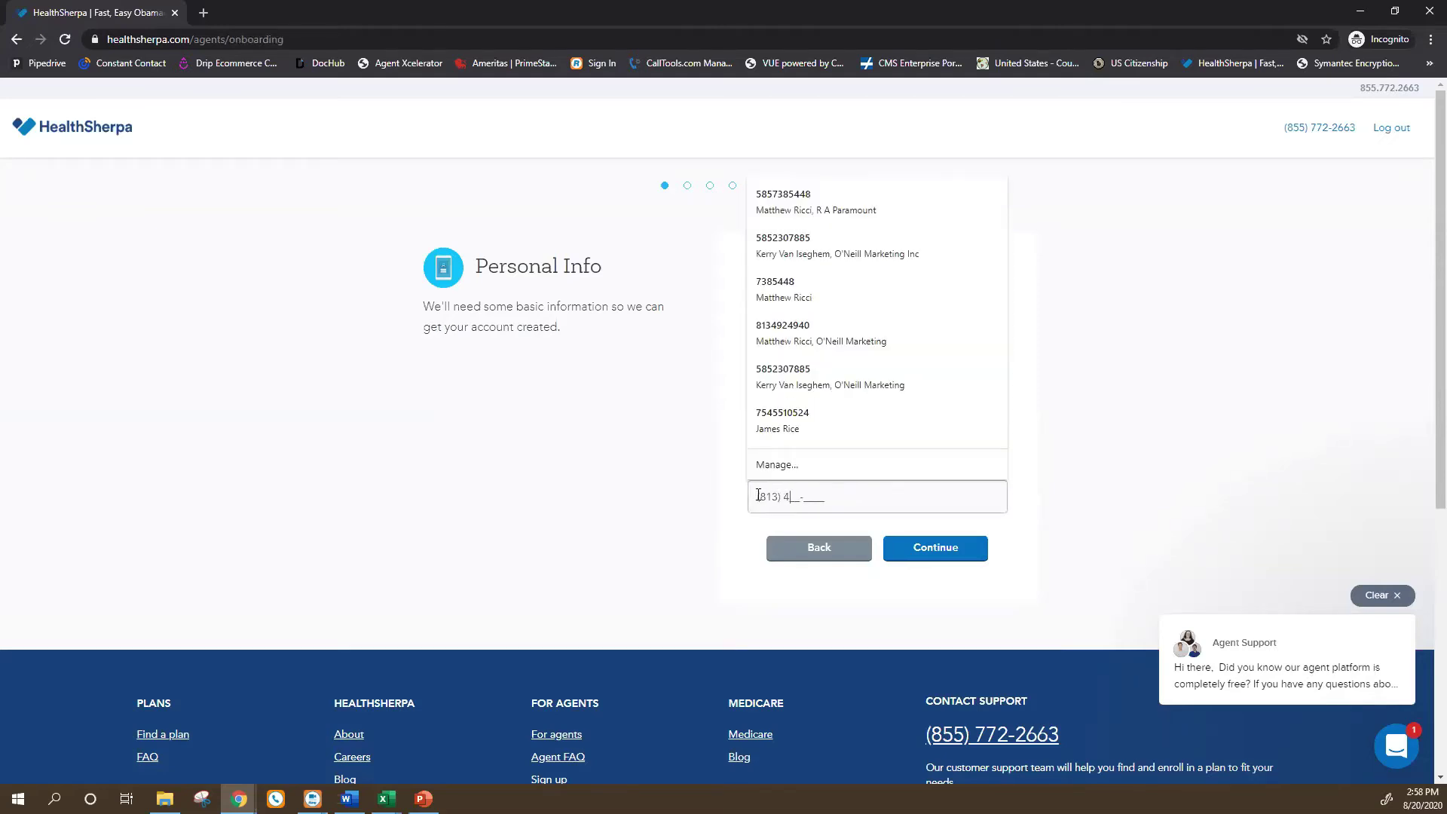
{"action": "left_click", "coordinate": [1121, 504]}
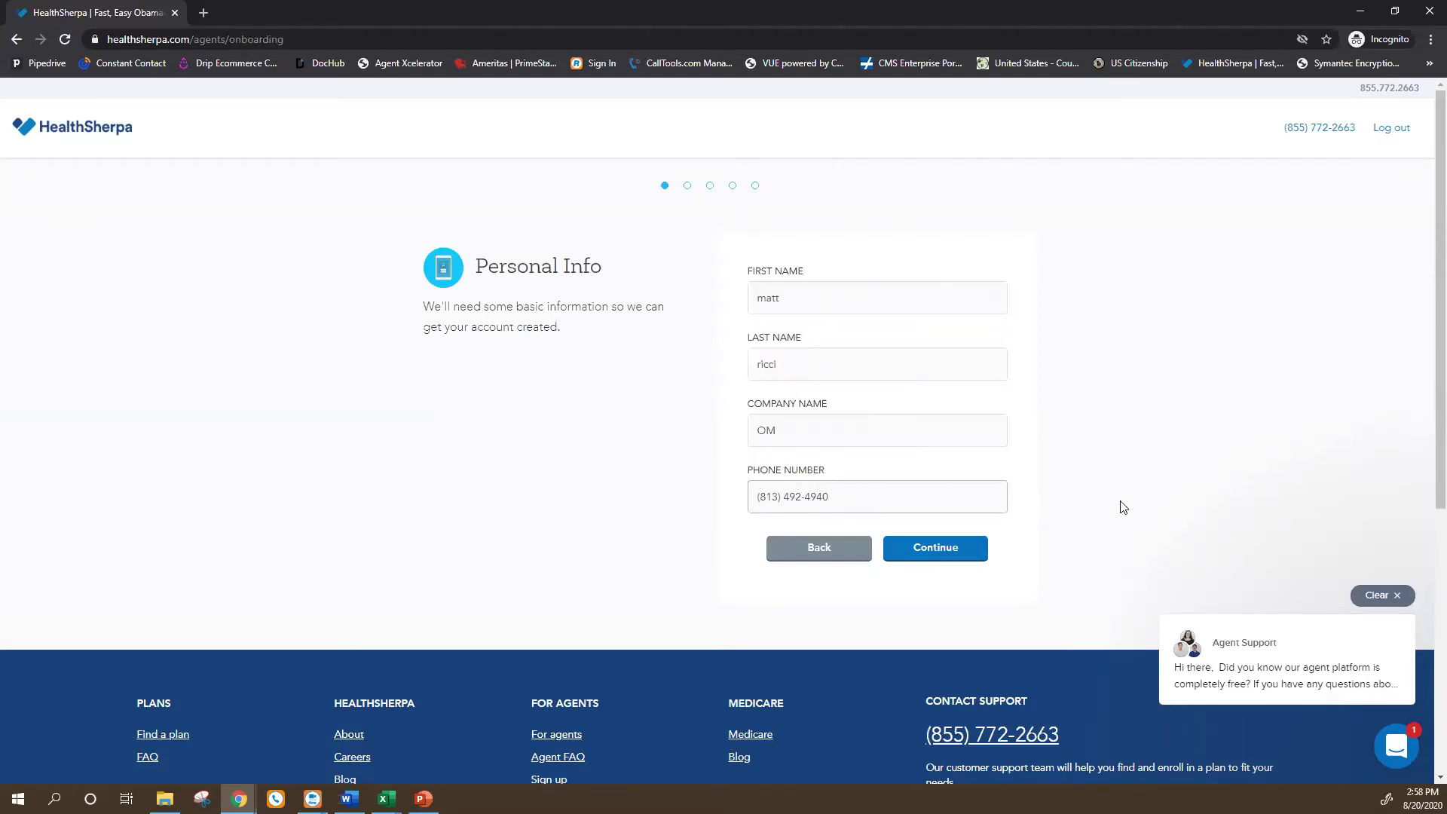
{"action": "left_click", "coordinate": [962, 554]}
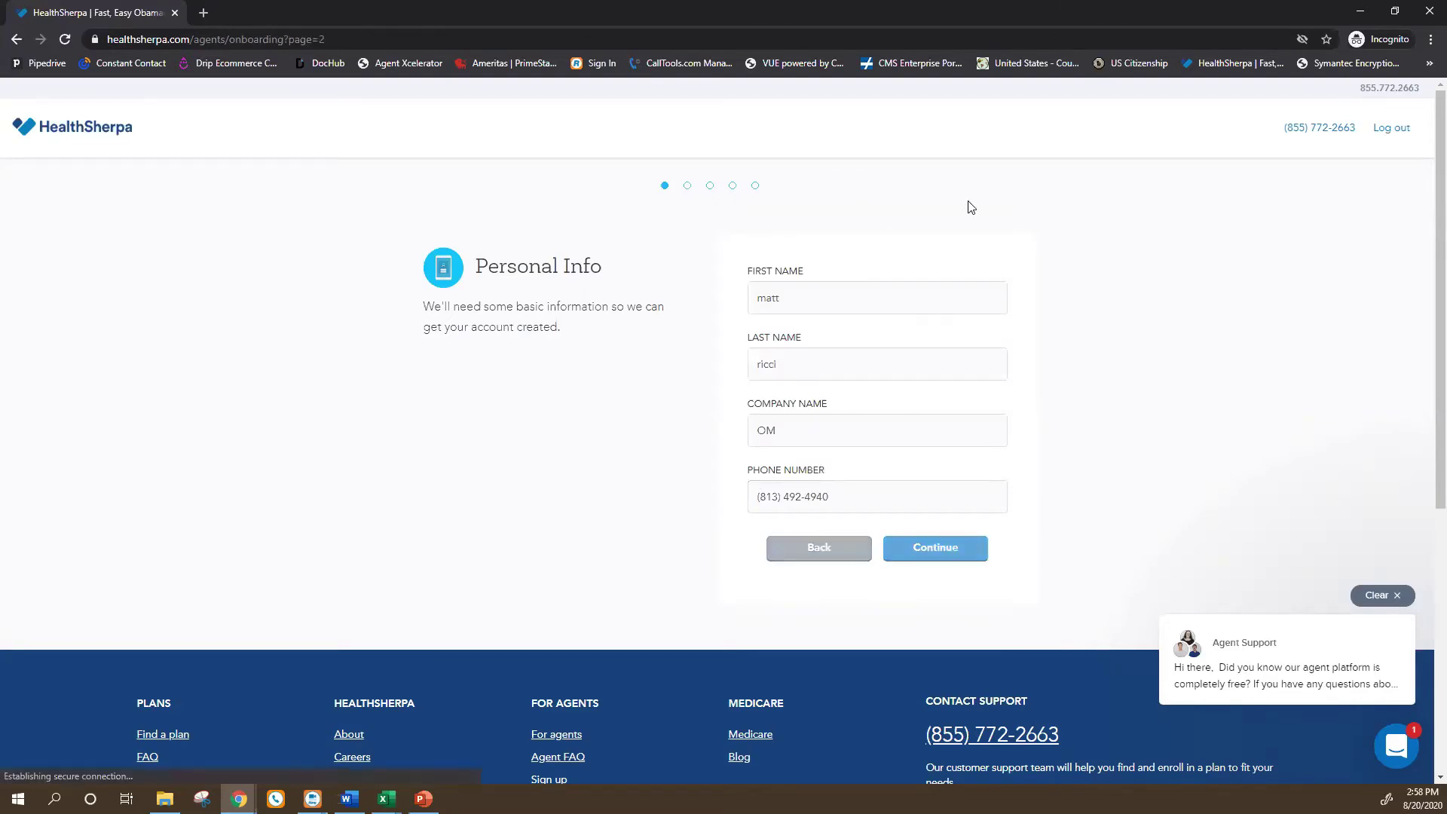
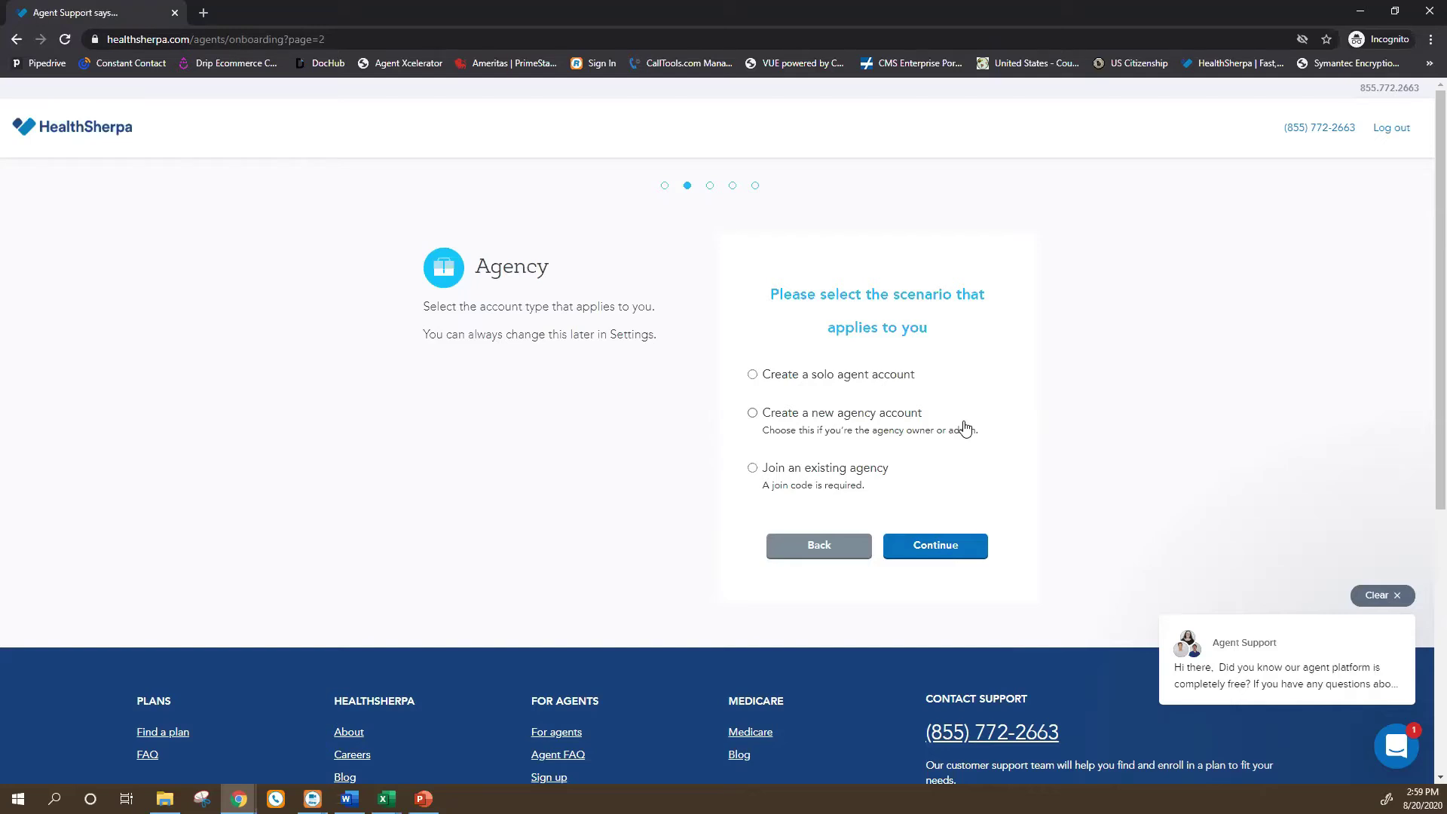
Choose 'Join an existing agency' and enter the agency's join code.
{"action": "left_click", "coordinate": [753, 481]}
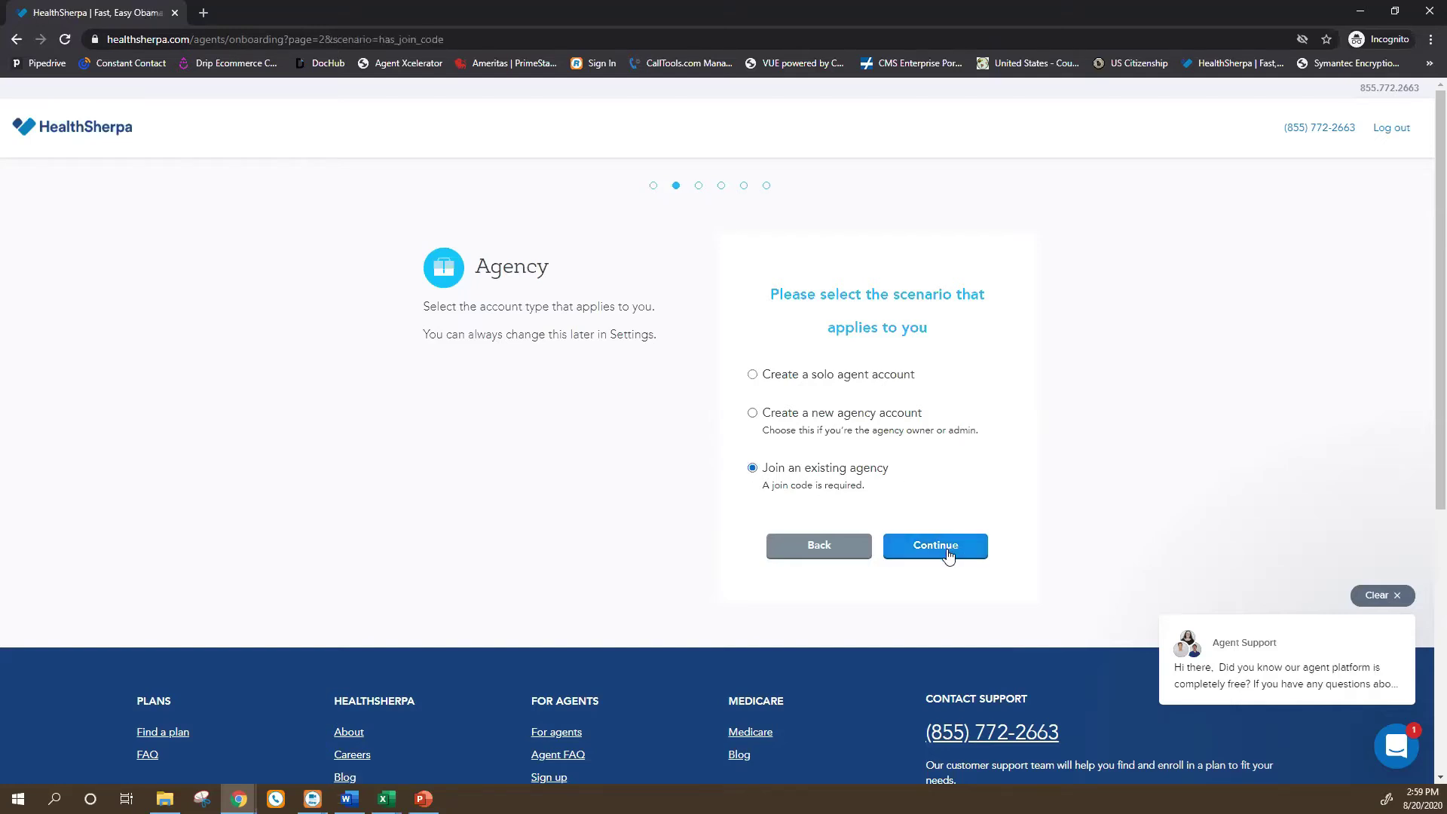
{"action": "left_click", "coordinate": [948, 556]}
{"action": "left_click", "coordinate": [786, 290]}
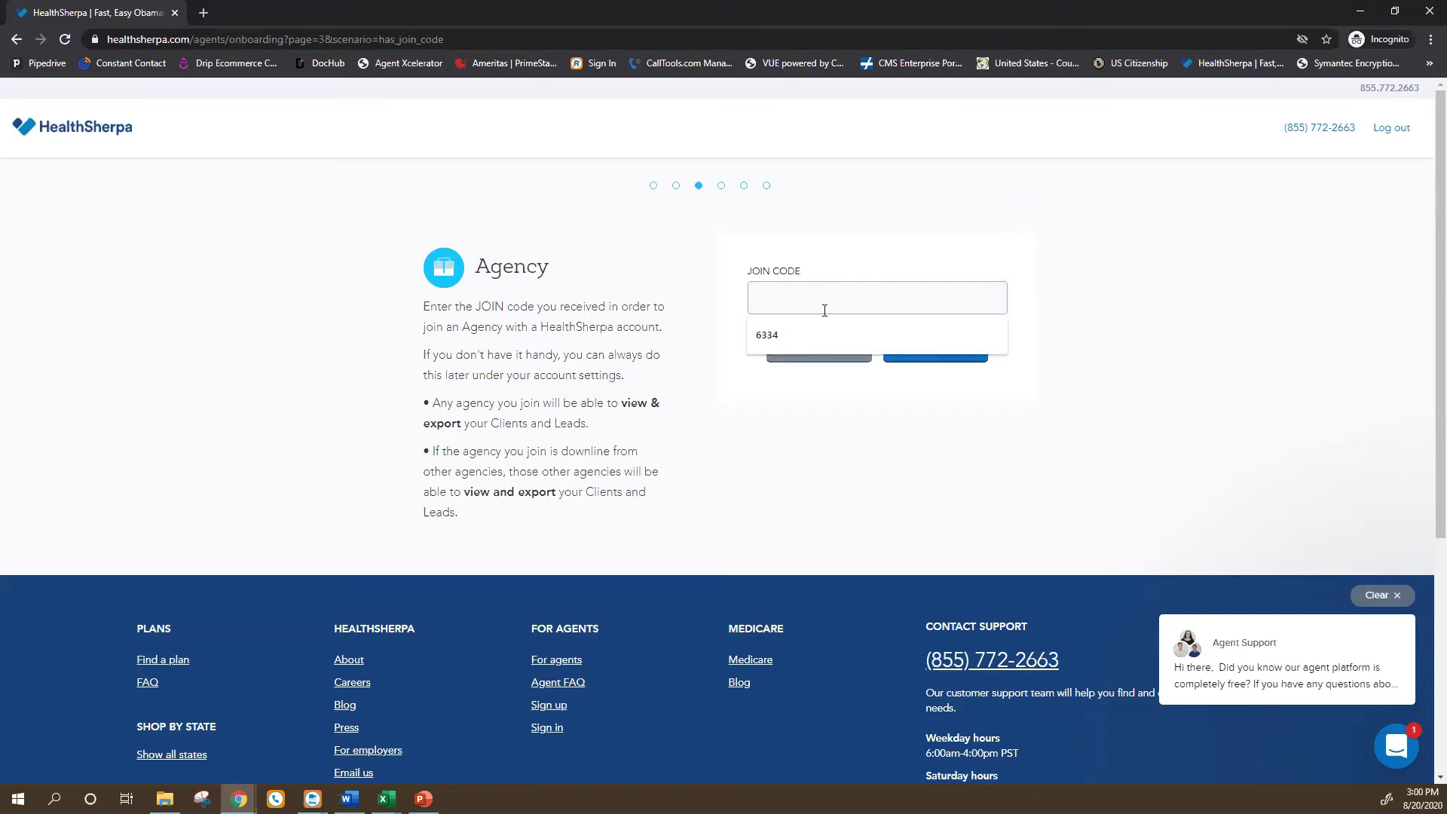
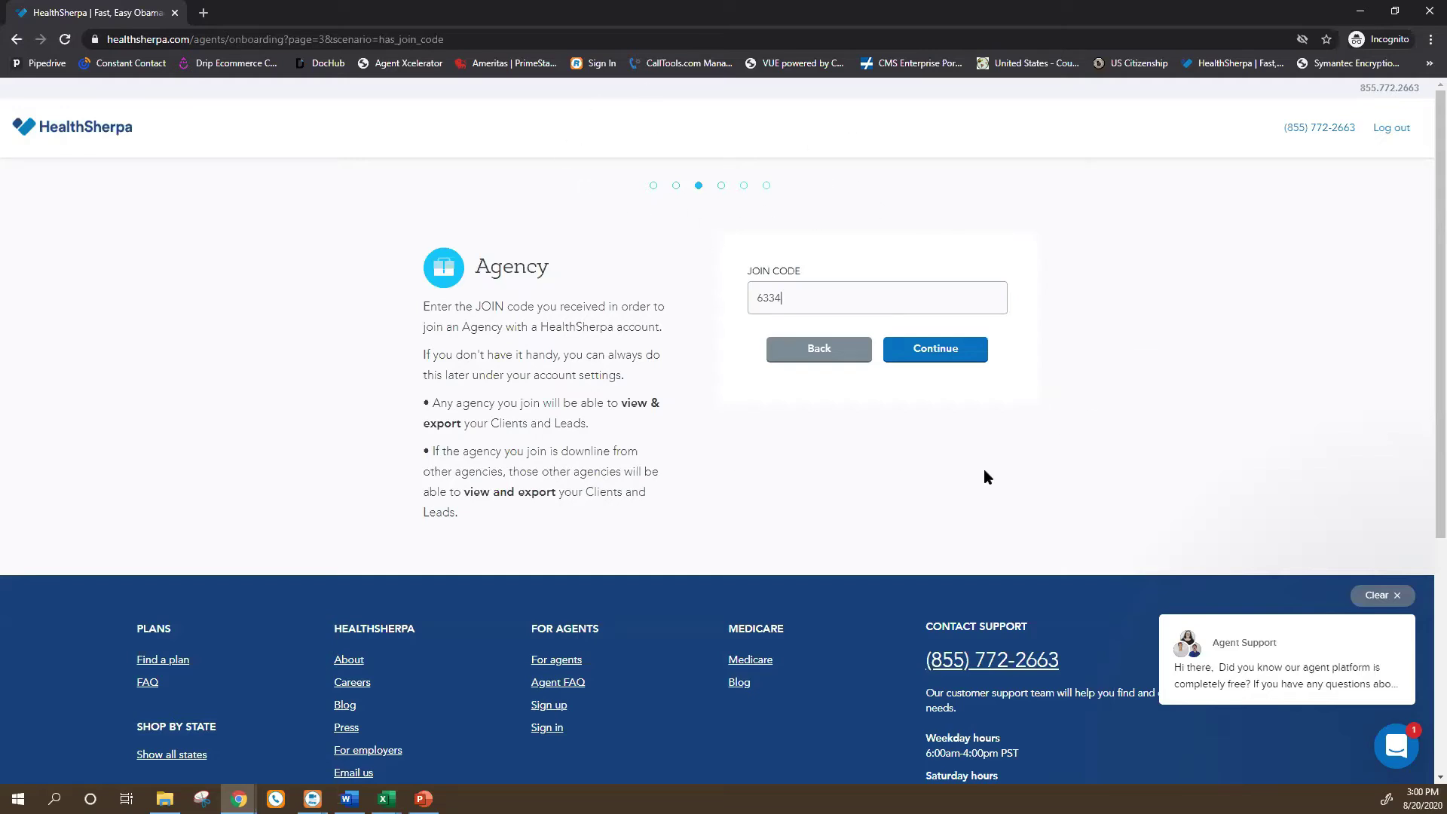
Submit the join code, add Florida as a licensed state, and look over its carrier list.
{"action": "left_click", "coordinate": [955, 361]}
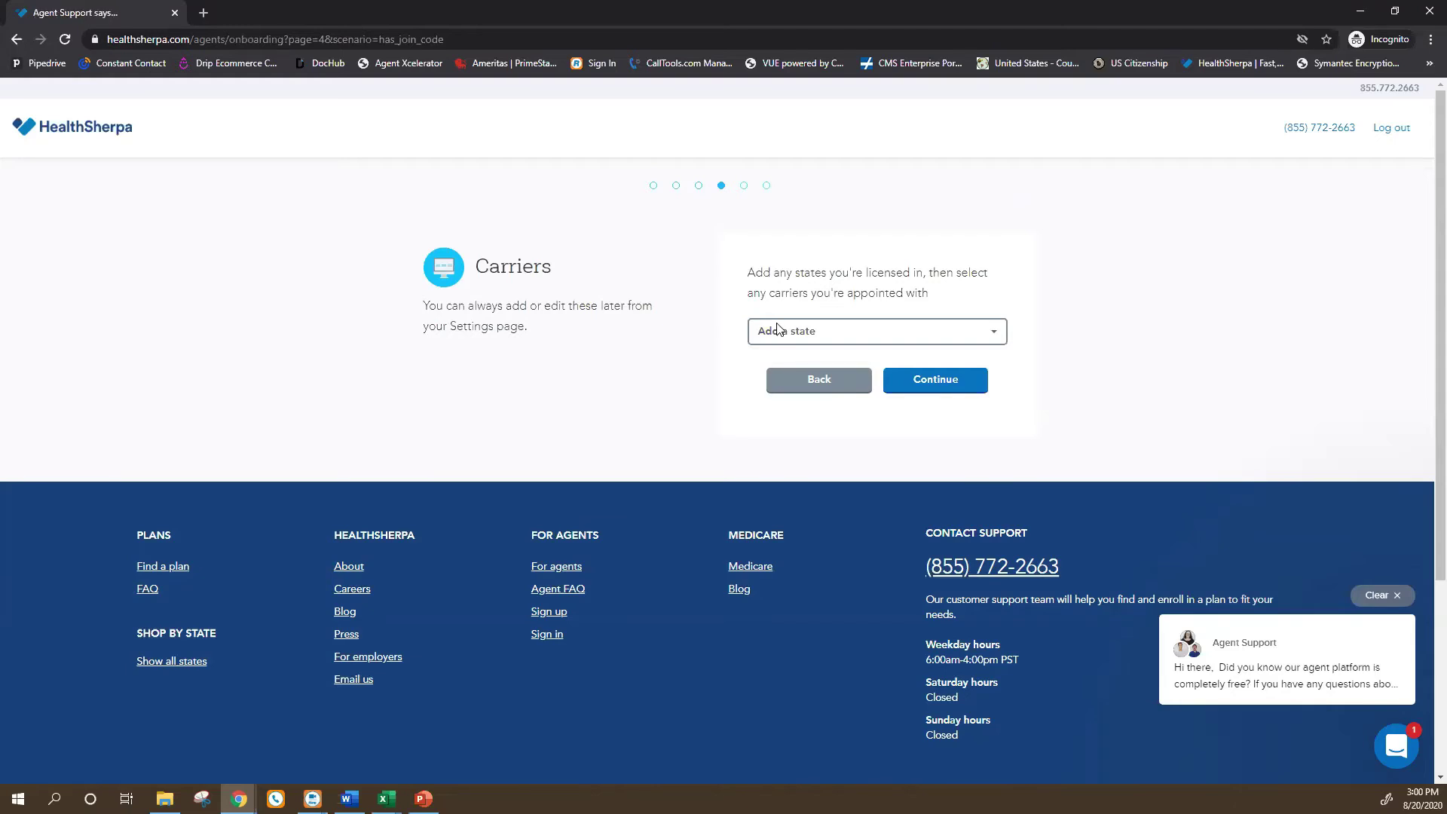
{"action": "left_click", "coordinate": [797, 332]}
{"action": "scroll", "coordinate": [811, 488], "scroll_direction": "down", "scroll_amount": 2}
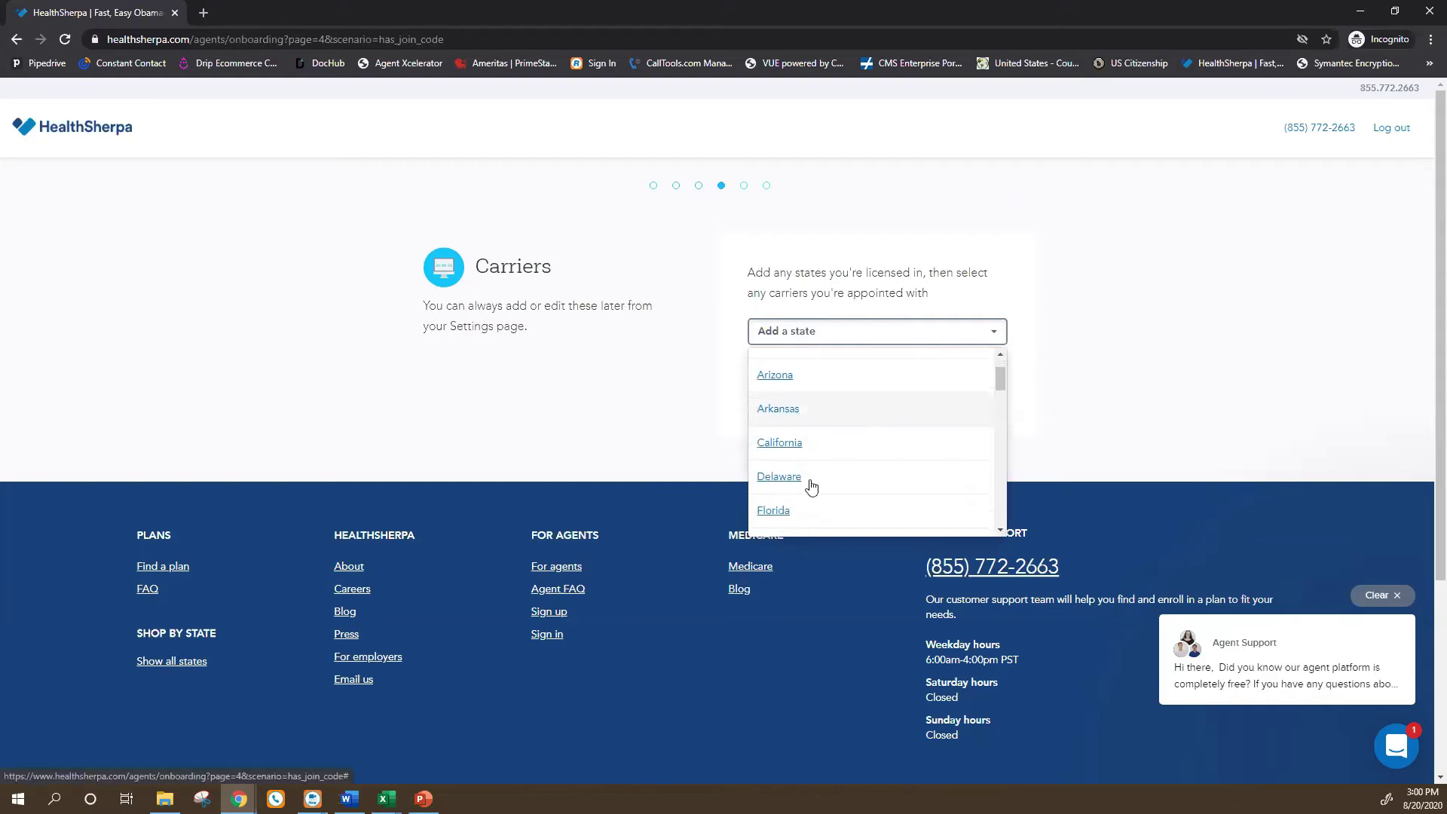
{"action": "left_click", "coordinate": [802, 496]}
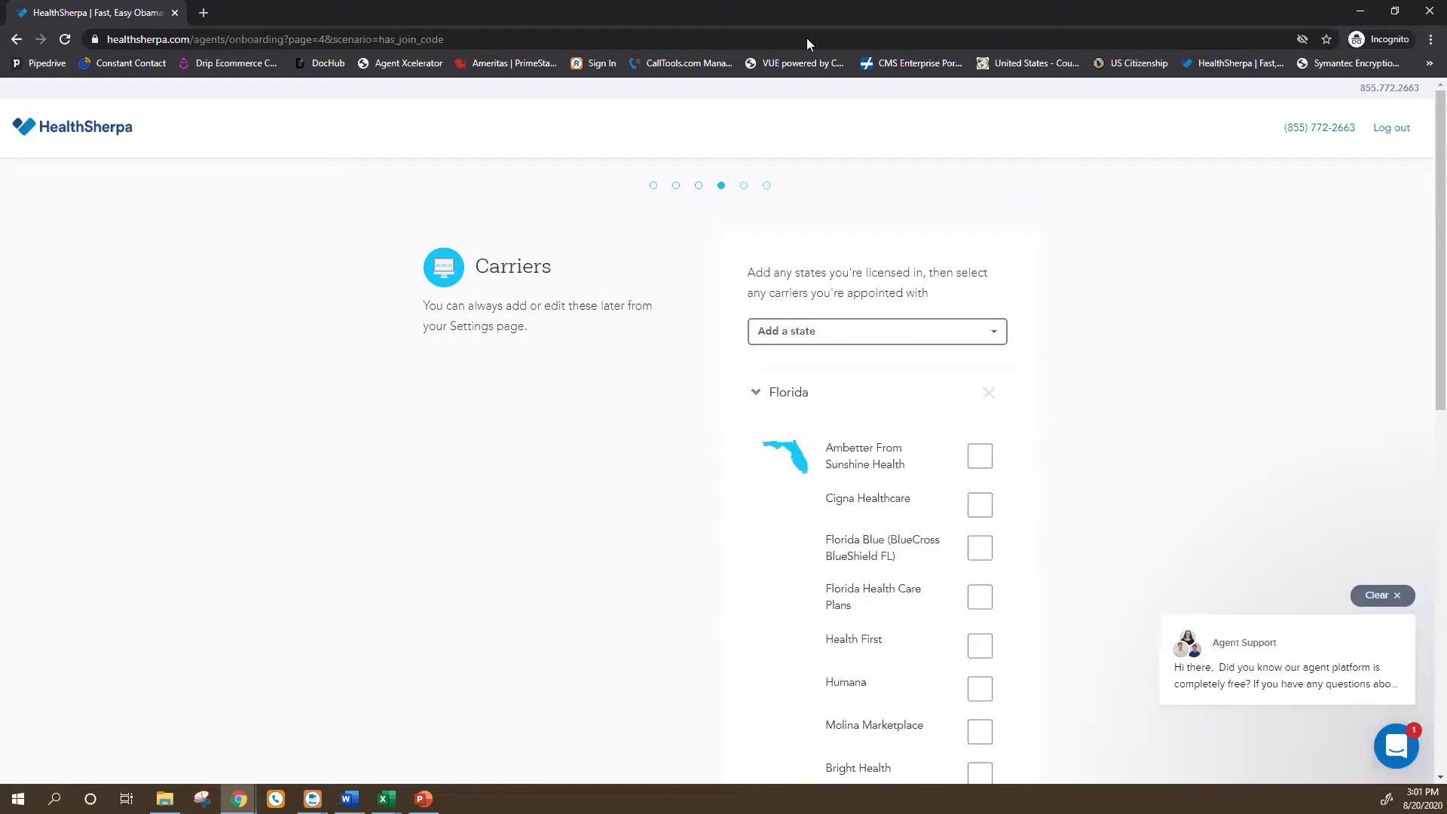
{"action": "scroll", "coordinate": [869, 481], "scroll_direction": "down", "scroll_amount": 1}
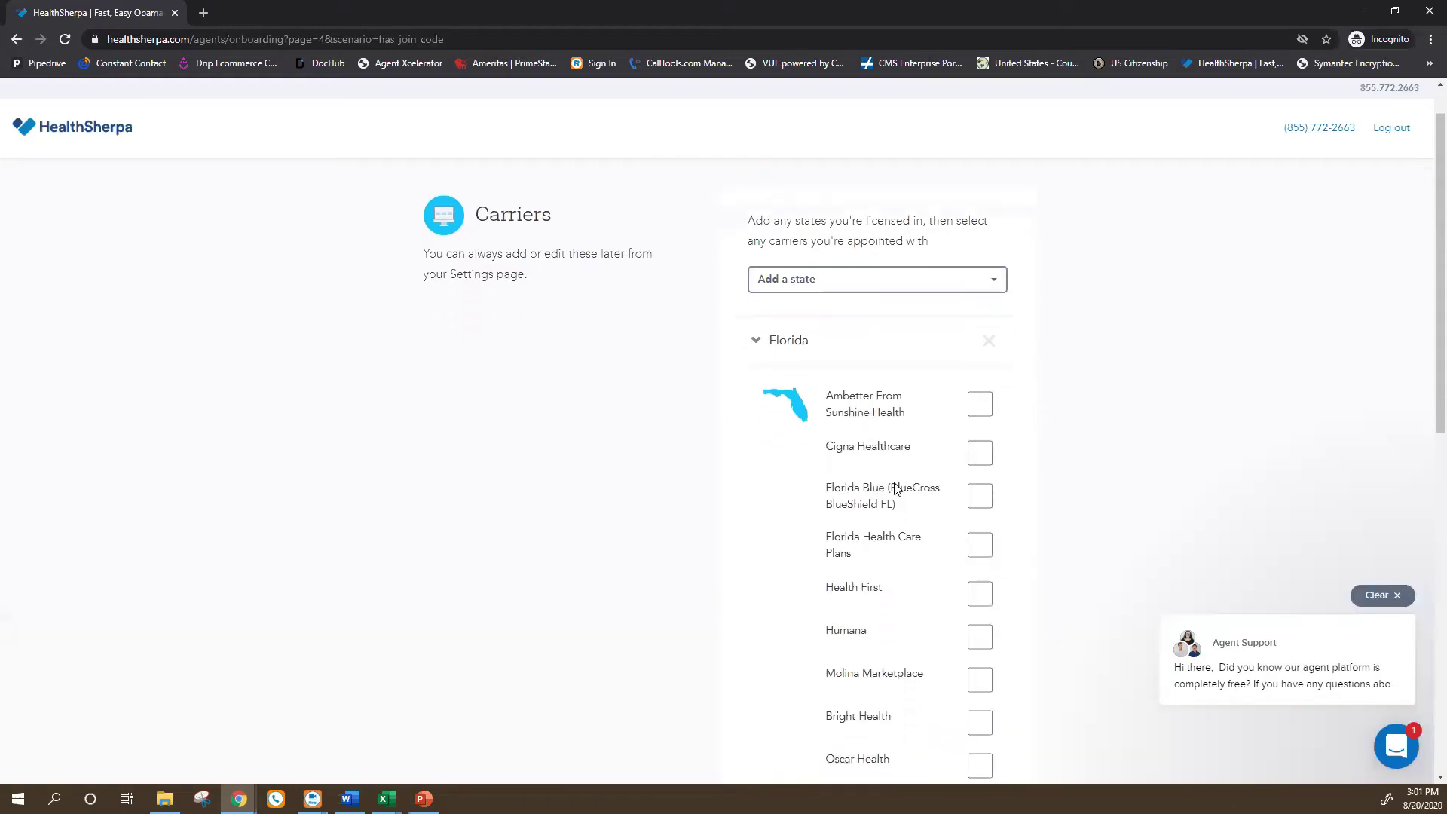
{"action": "scroll", "coordinate": [921, 450], "scroll_direction": "down", "scroll_amount": 1}
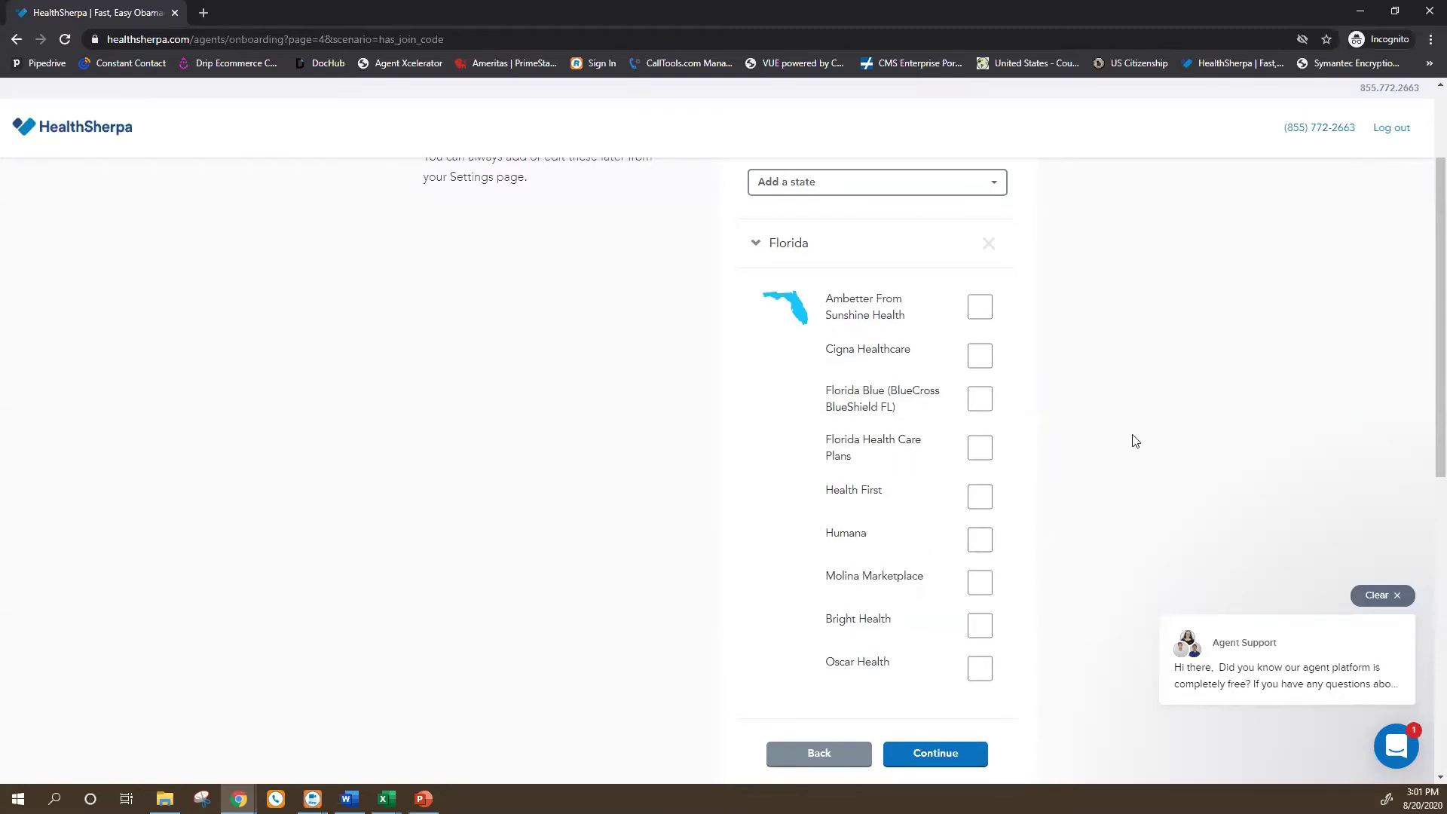
{"action": "scroll", "coordinate": [965, 554], "scroll_direction": "up", "scroll_amount": 1}
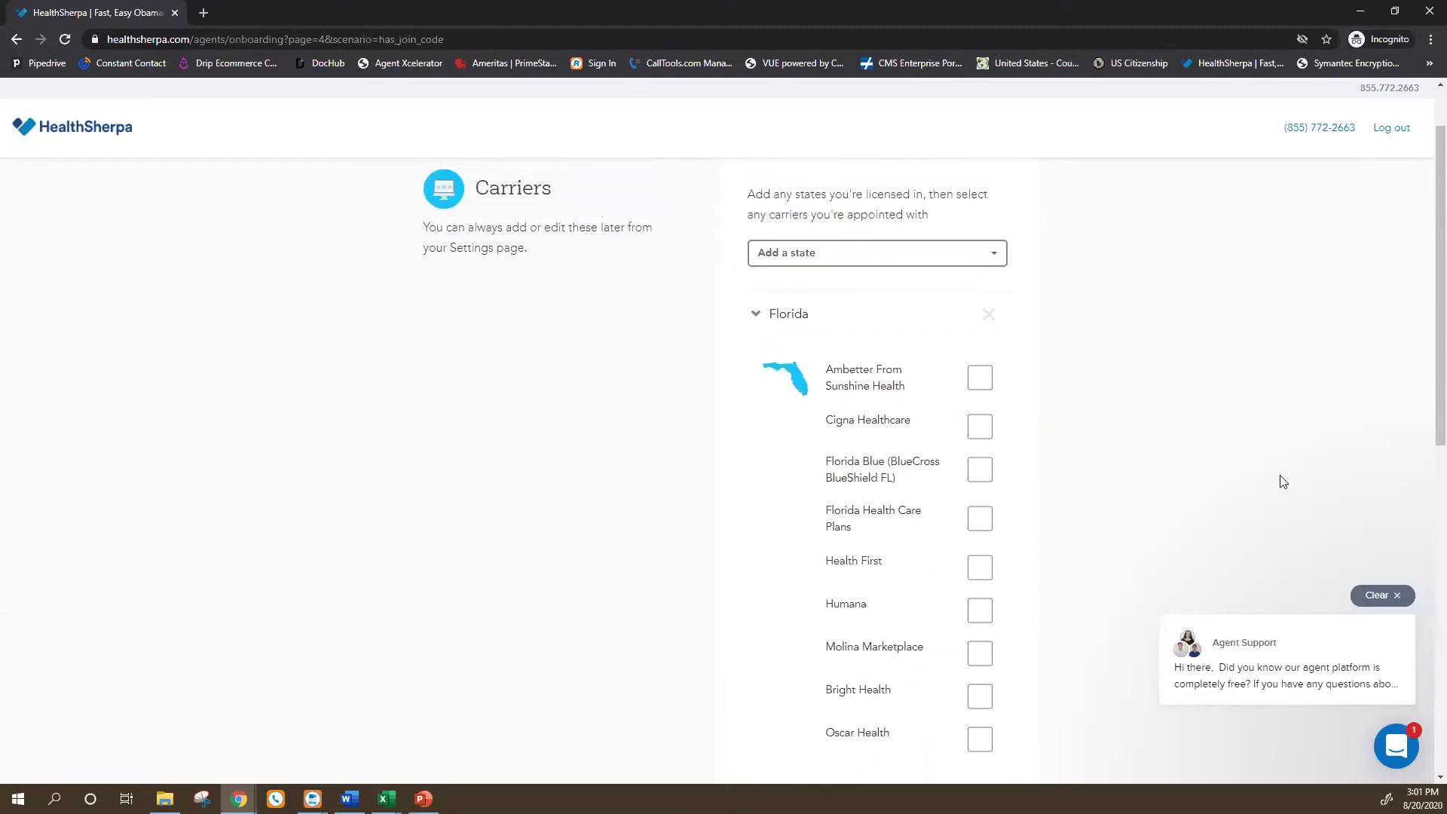
{"action": "scroll", "coordinate": [1204, 504], "scroll_direction": "down", "scroll_amount": 1}
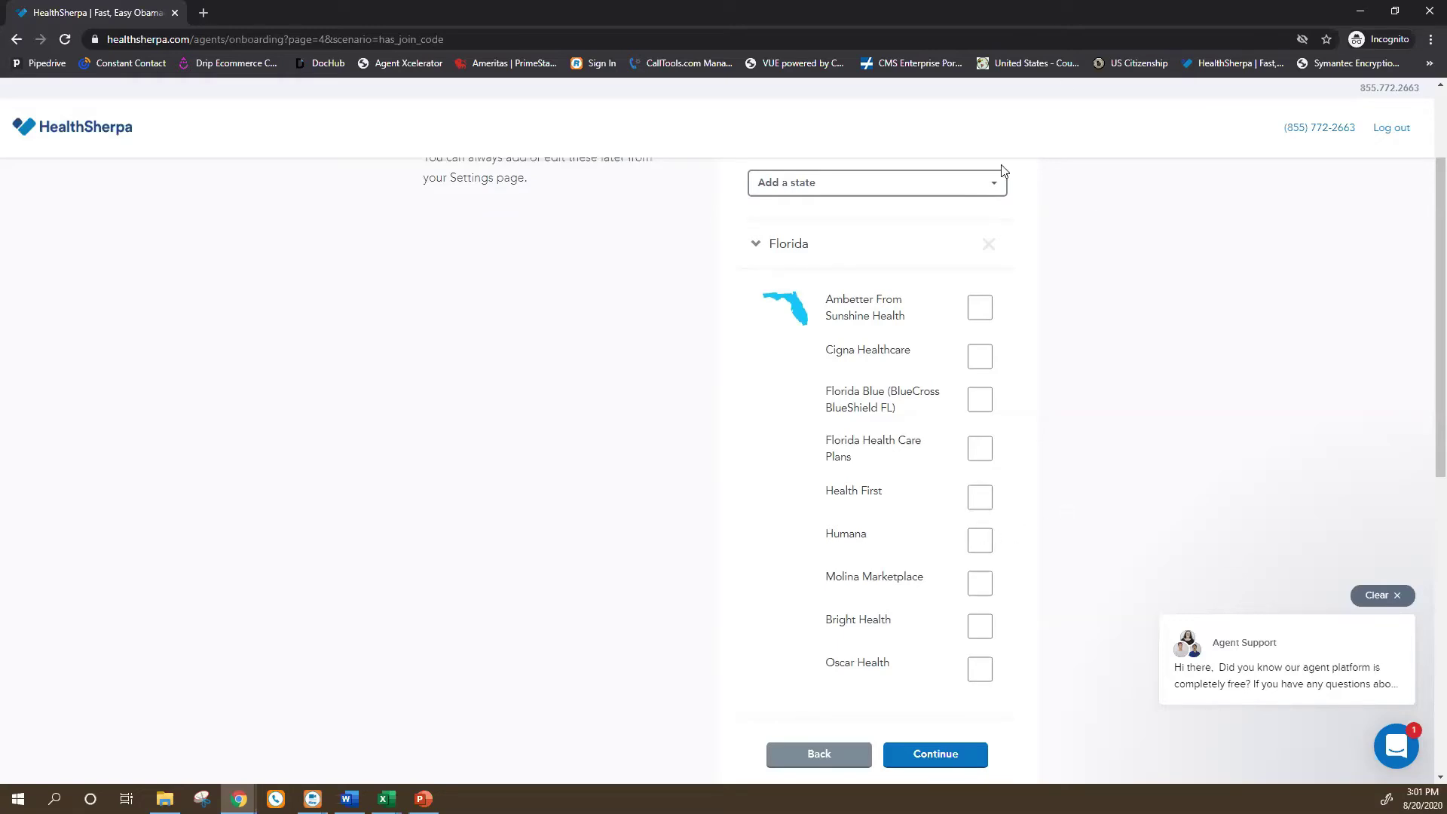
{"action": "scroll", "coordinate": [927, 456], "scroll_direction": "up", "scroll_amount": 1}
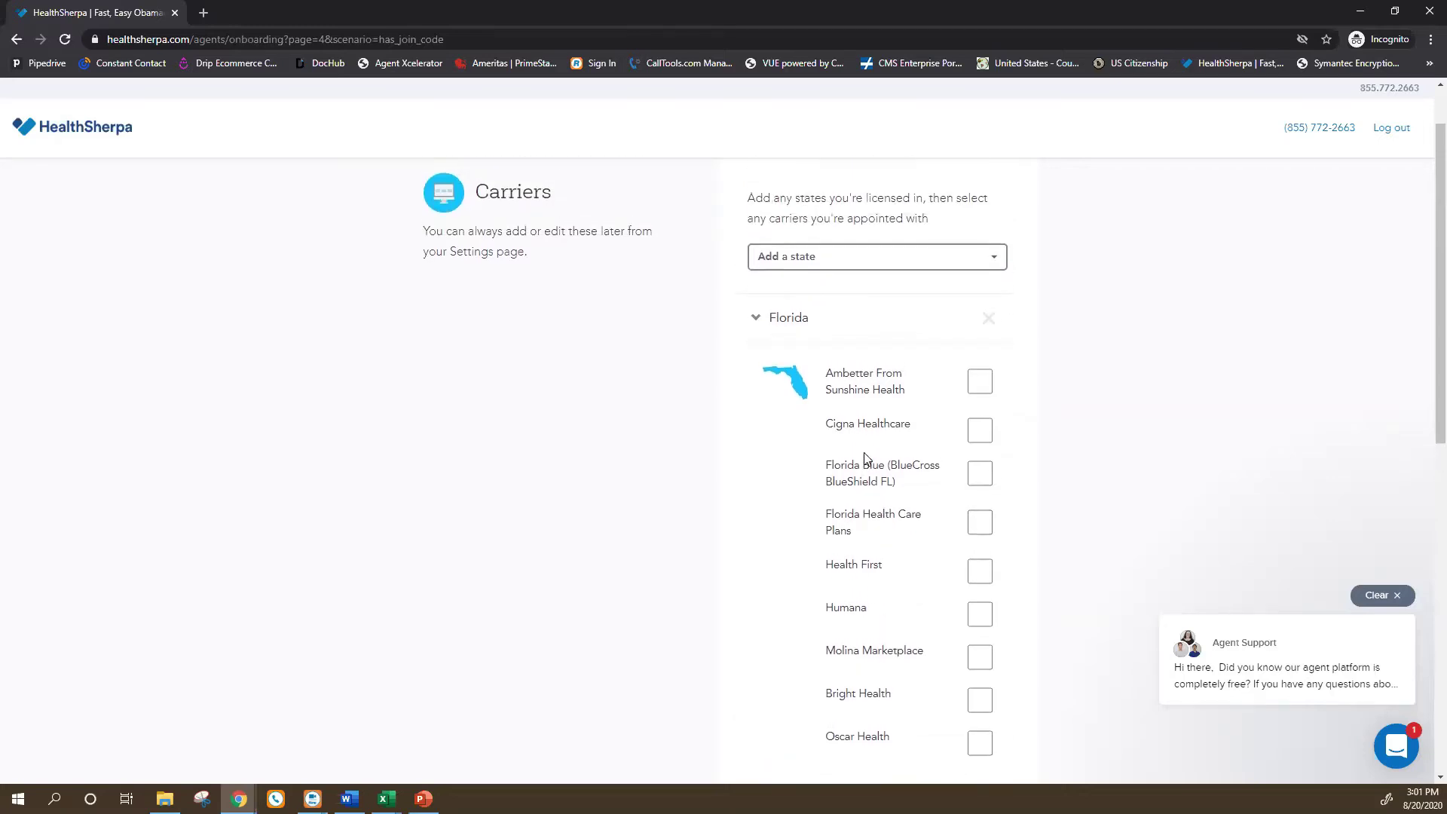
{"action": "scroll", "coordinate": [908, 433], "scroll_direction": "down", "scroll_amount": 1}
Mark Ambetter From Sunshine Health, Cigna Healthcare and Health First as appointed Florida carriers.
{"action": "scroll", "coordinate": [943, 420], "scroll_direction": "up", "scroll_amount": 1}
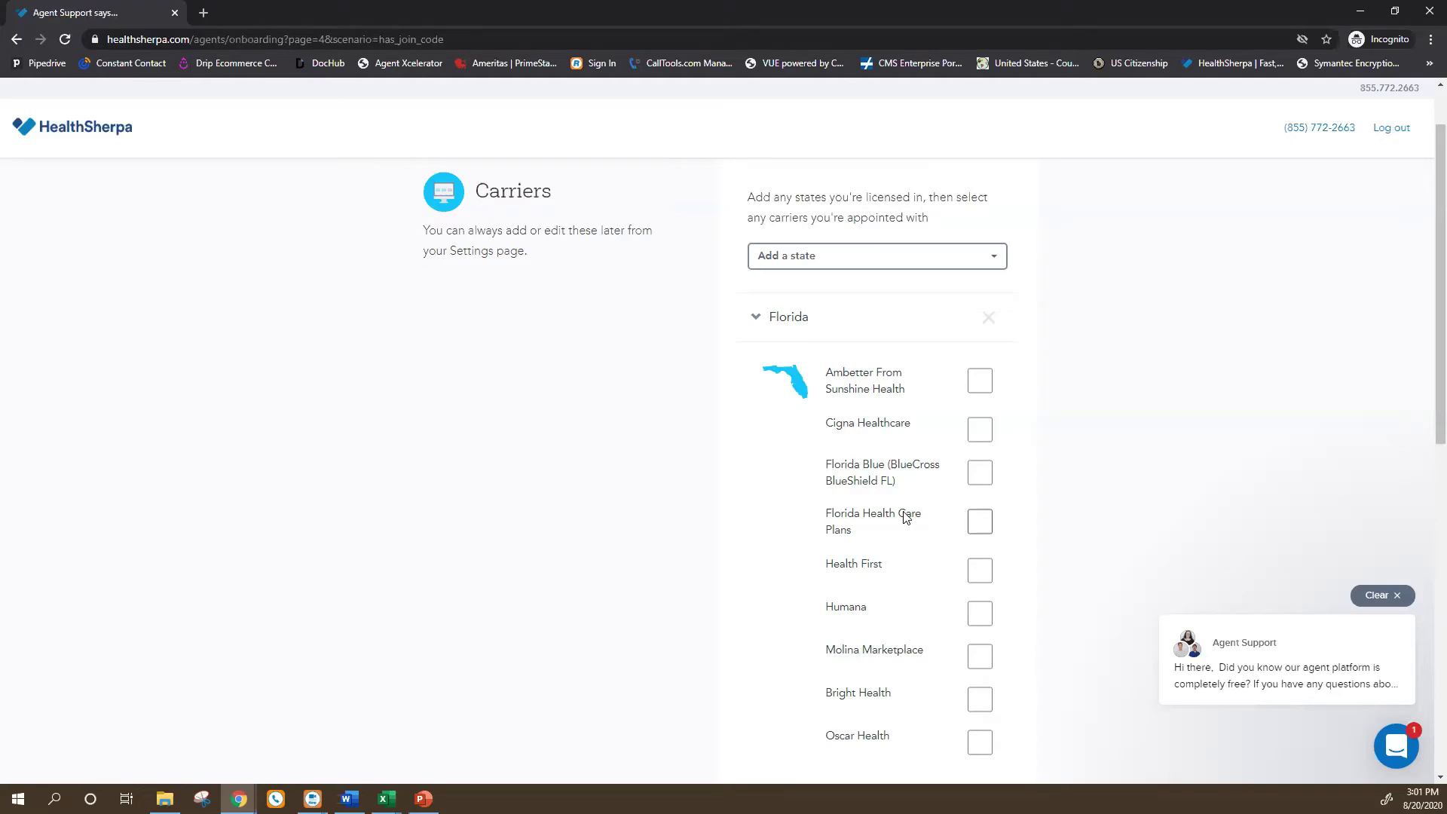
{"action": "scroll", "coordinate": [980, 424], "scroll_direction": "down", "scroll_amount": 3}
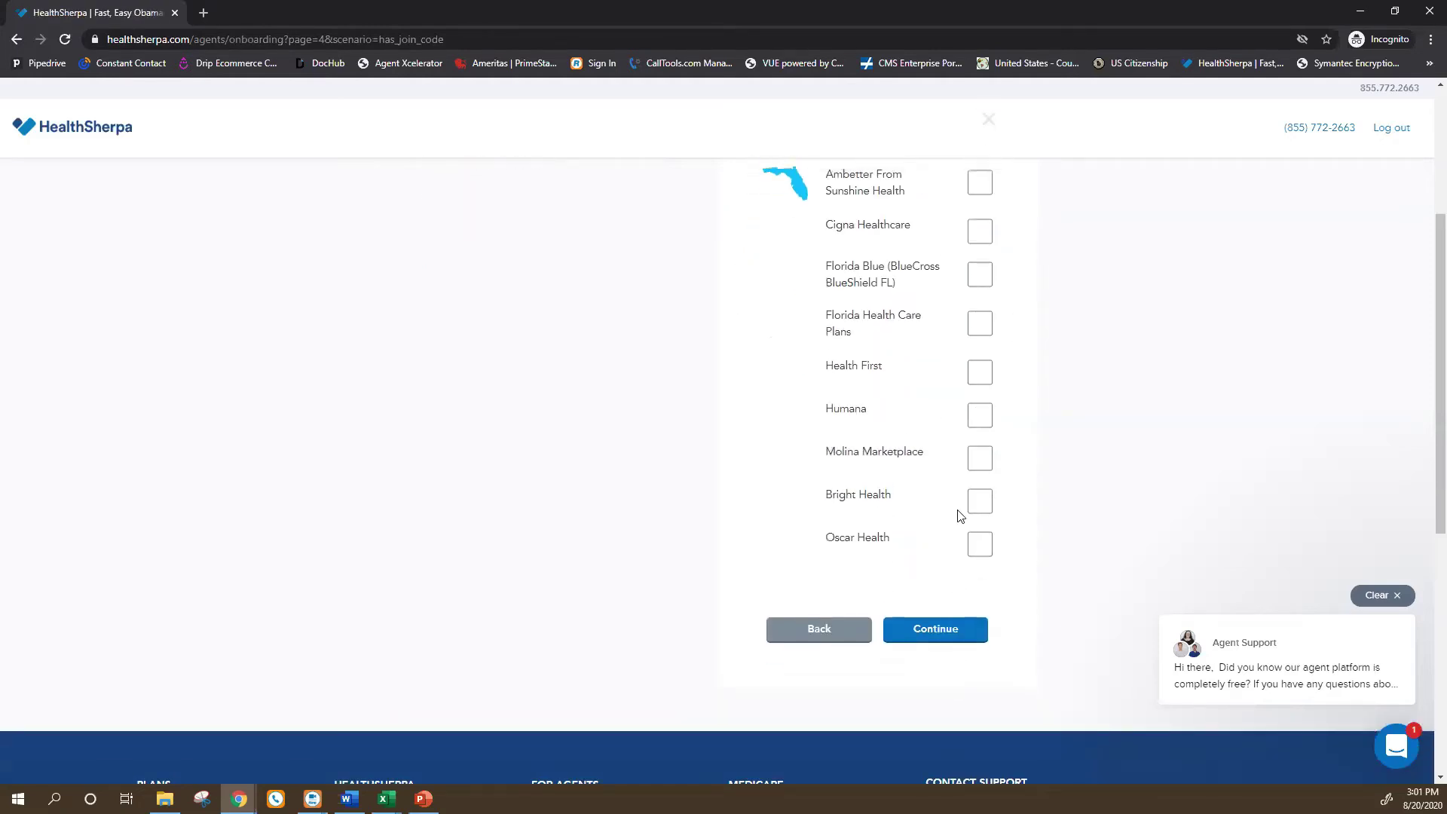
{"action": "scroll", "coordinate": [961, 516], "scroll_direction": "up", "scroll_amount": 3}
{"action": "left_click", "coordinate": [968, 382]}
{"action": "left_click", "coordinate": [980, 428]}
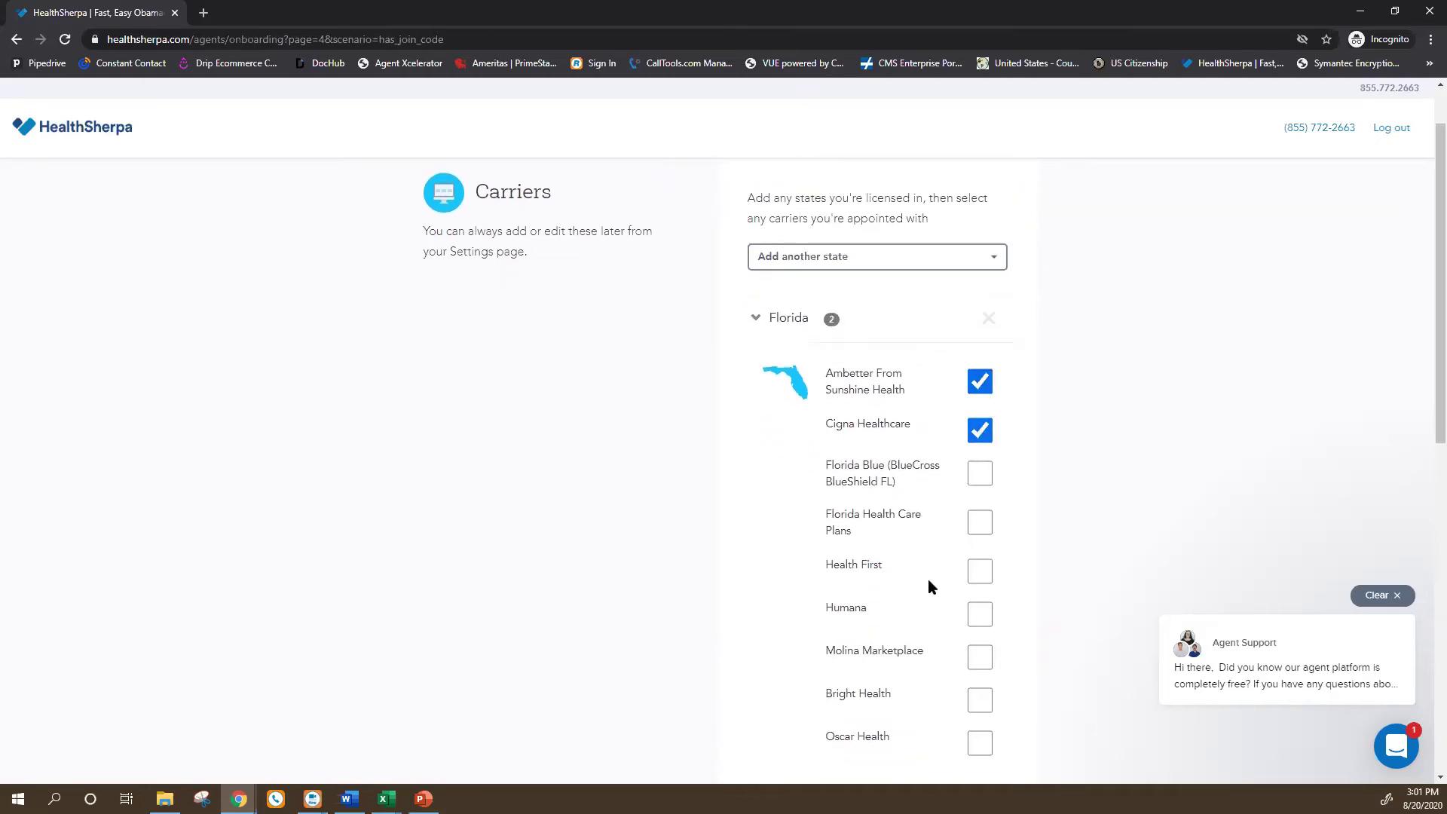
{"action": "left_click", "coordinate": [971, 572]}
Mark Molina Marketplace, Bright Health and Oscar Health as appointed Florida carriers.
{"action": "scroll", "coordinate": [829, 618], "scroll_direction": "down", "scroll_amount": 1}
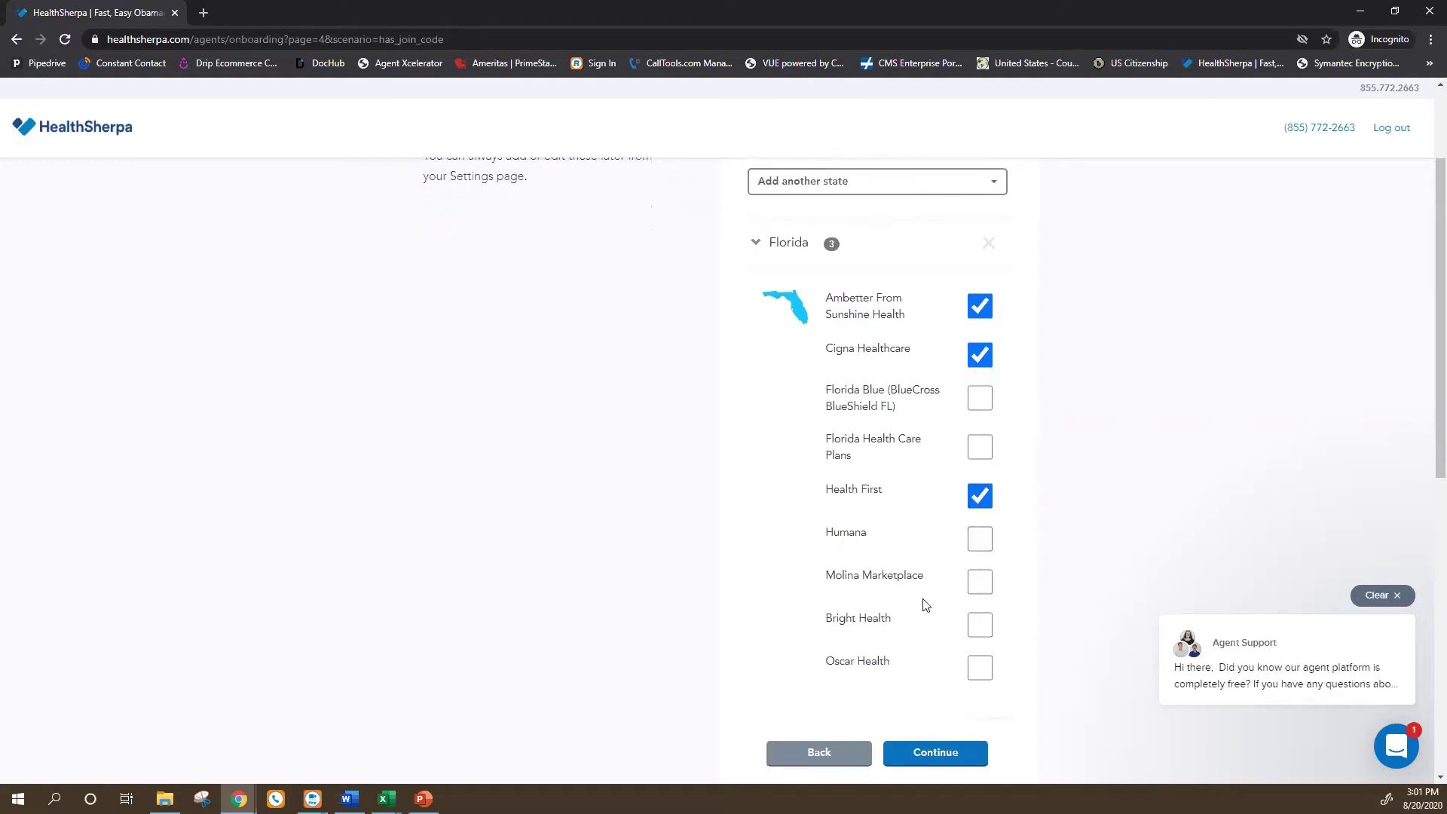
{"action": "left_click", "coordinate": [979, 583]}
{"action": "left_click", "coordinate": [986, 629]}
{"action": "left_click", "coordinate": [980, 667]}
{"action": "scroll", "coordinate": [1050, 693], "scroll_direction": "up", "scroll_amount": 1}
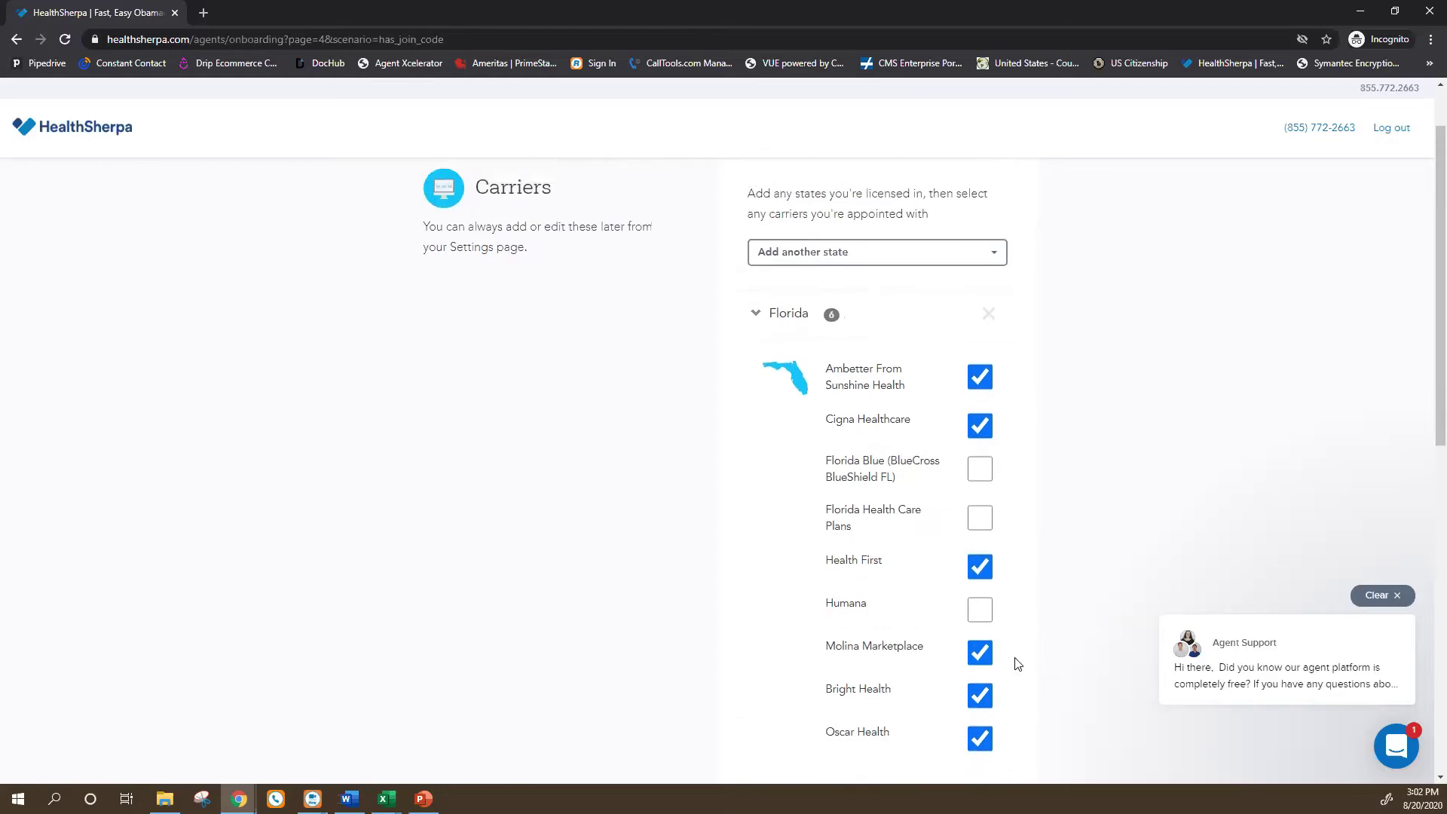
{"action": "scroll", "coordinate": [1011, 562], "scroll_direction": "down", "scroll_amount": 2}
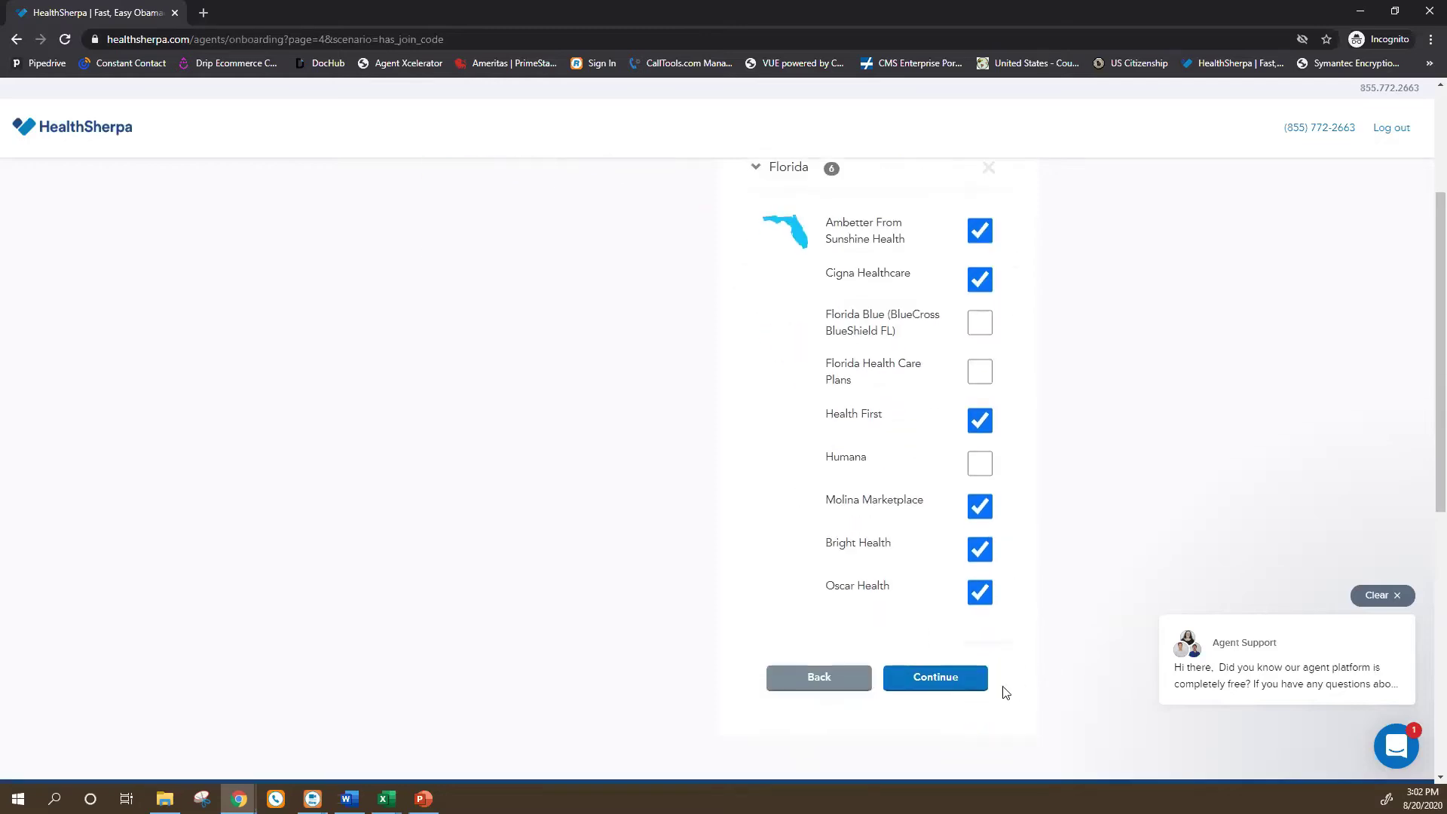
{"action": "scroll", "coordinate": [947, 572], "scroll_direction": "up", "scroll_amount": 3}
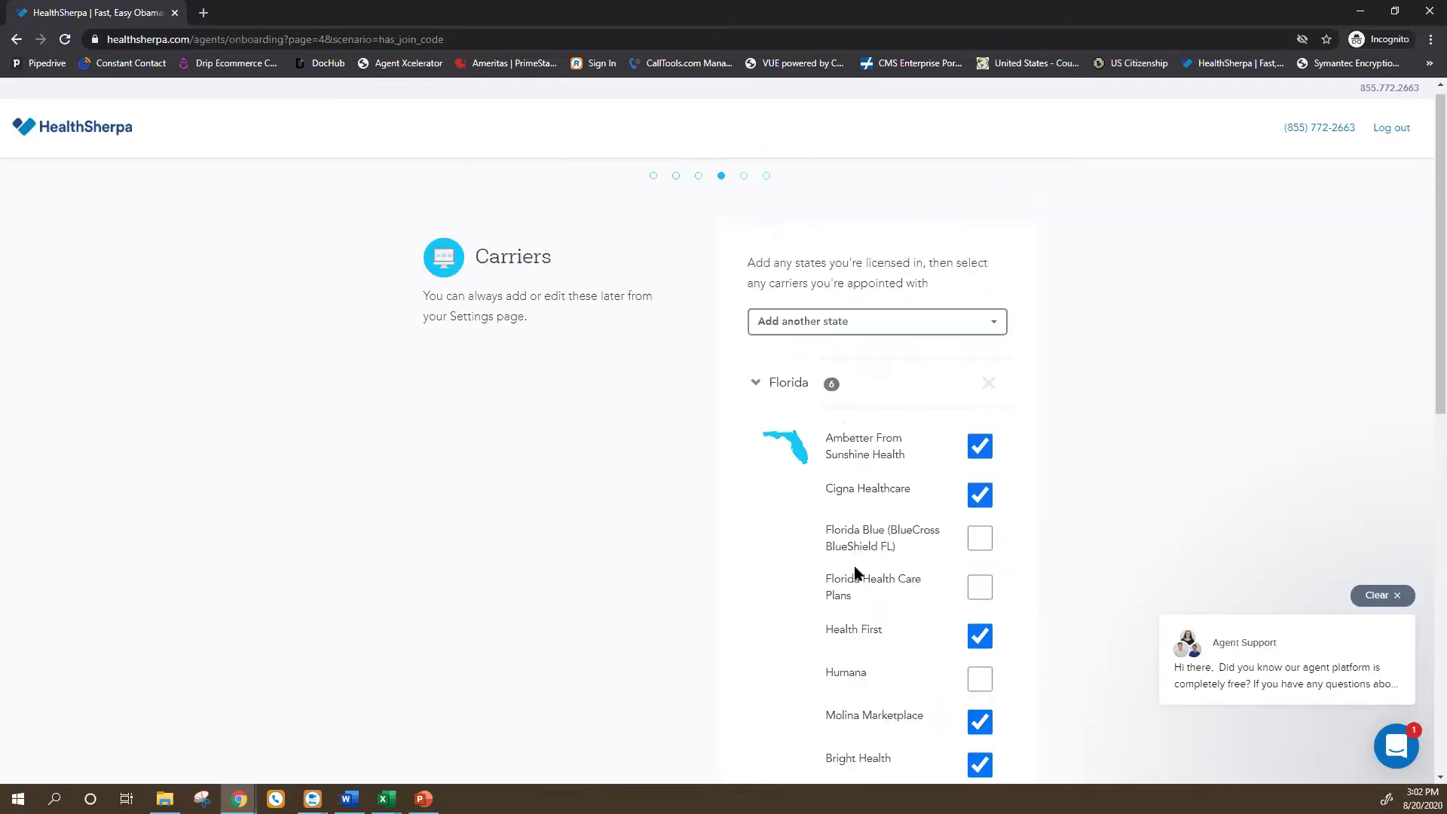
Add Texas as a second licensed state.
{"action": "left_click", "coordinate": [993, 332]}
{"action": "scroll", "coordinate": [834, 445], "scroll_direction": "down", "scroll_amount": 1}
{"action": "scroll", "coordinate": [834, 453], "scroll_direction": "down", "scroll_amount": 7}
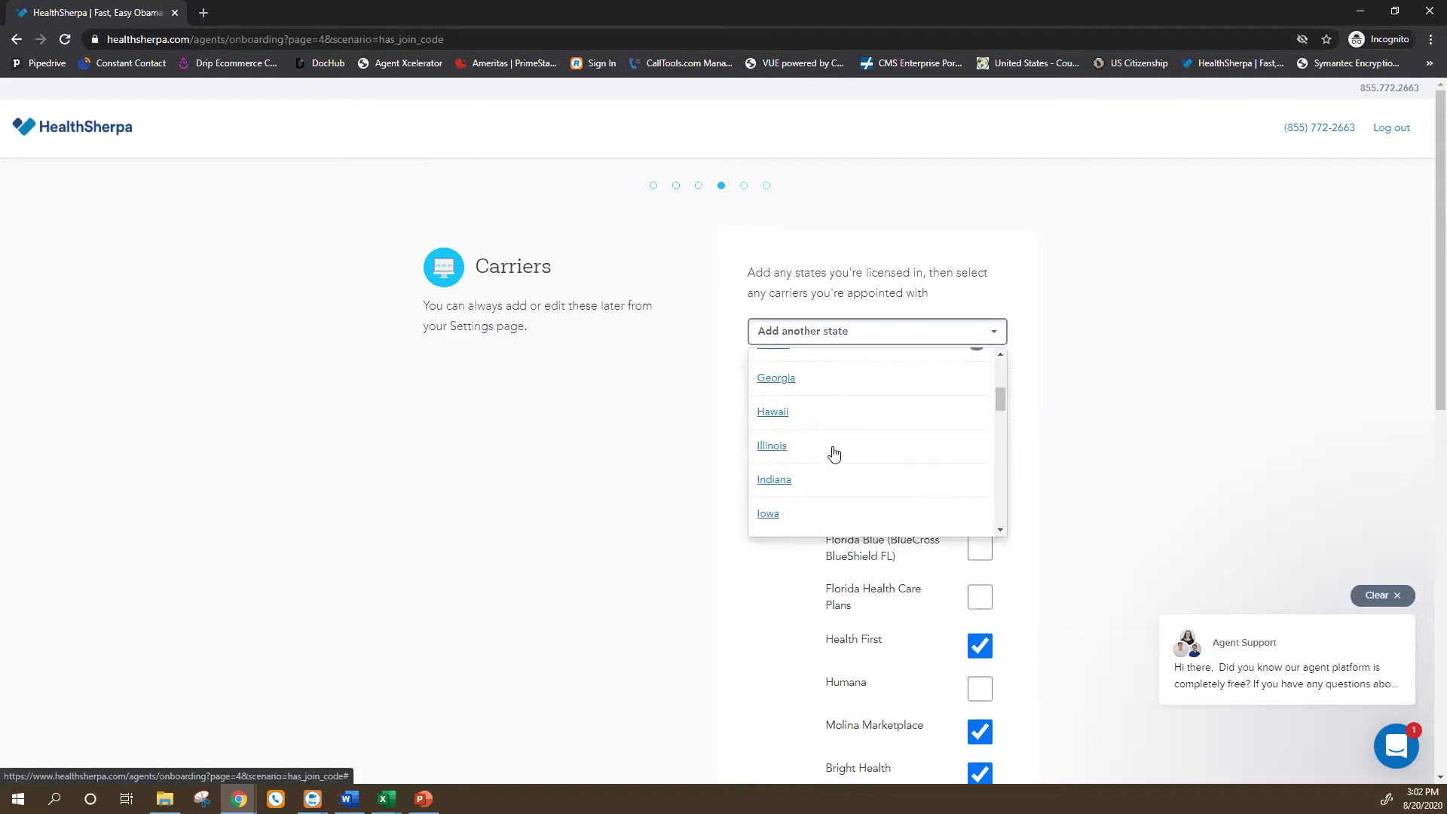
{"action": "scroll", "coordinate": [834, 453], "scroll_direction": "down", "scroll_amount": 5}
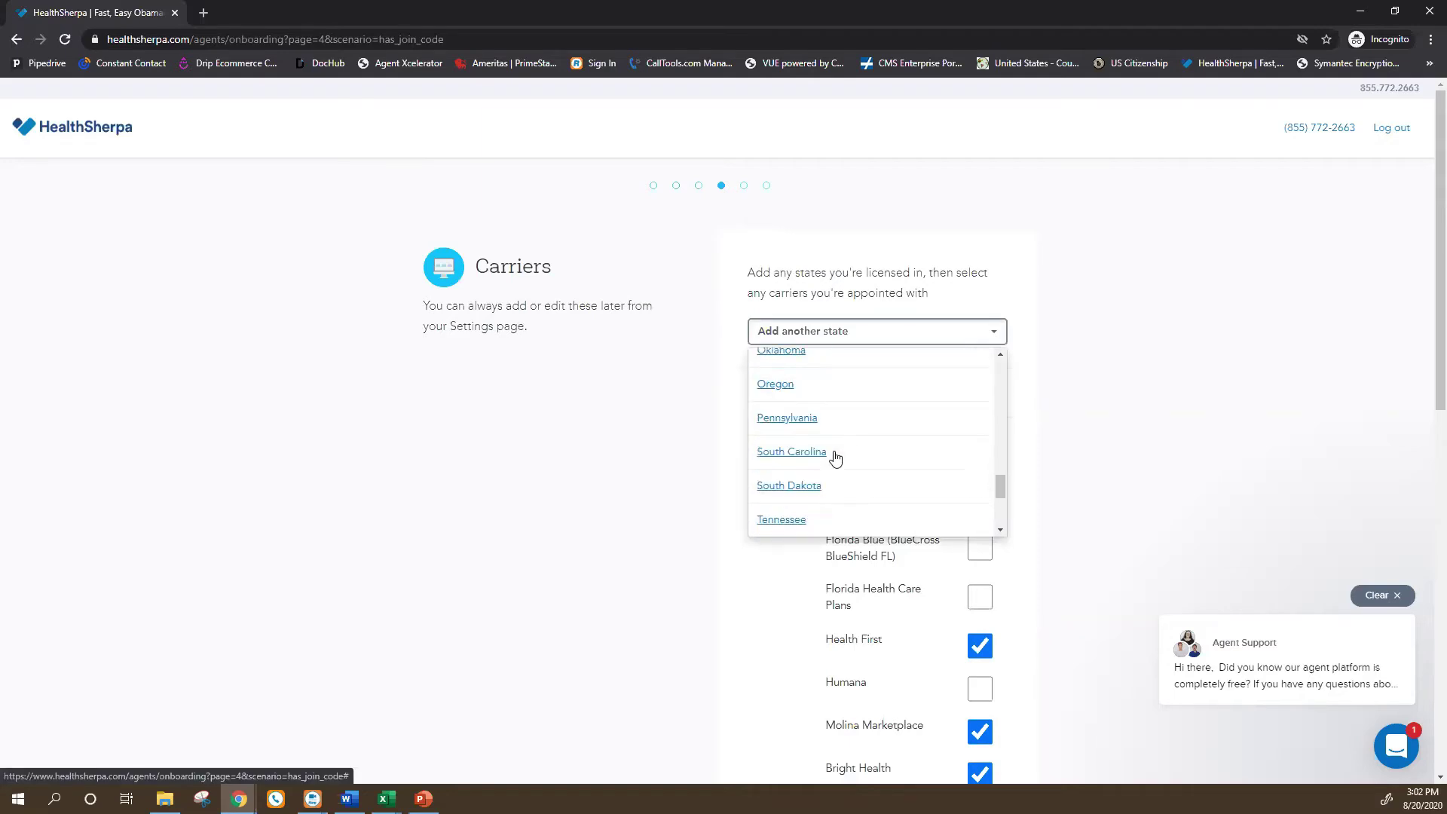
{"action": "left_click", "coordinate": [773, 507]}
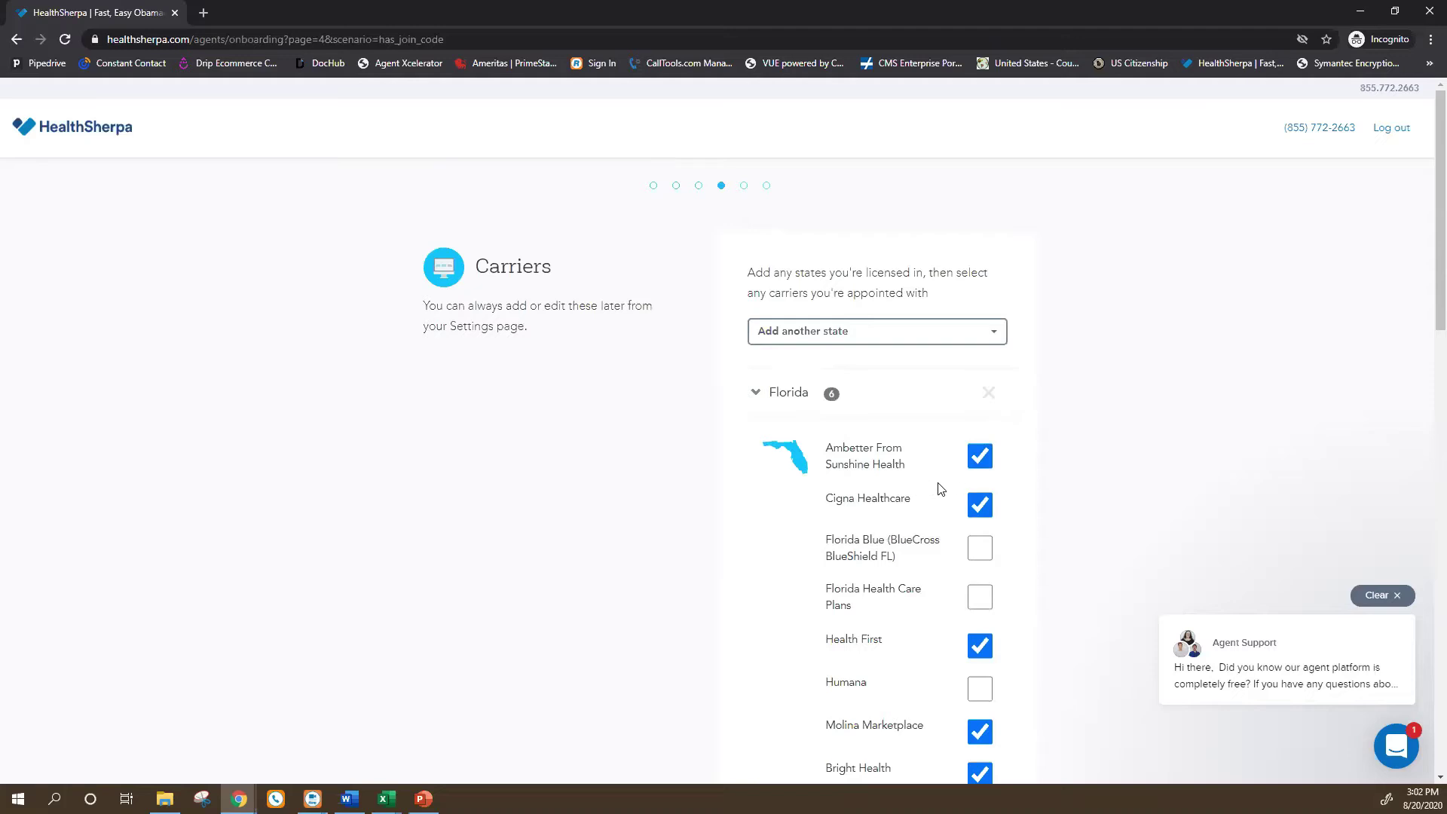
Check Texas carriers Ambetter, Blue Cross Blue Shield of Texas, CHRISTUS, Molina Marketplace and Oscar.
{"action": "scroll", "coordinate": [938, 498], "scroll_direction": "down", "scroll_amount": 9}
{"action": "scroll", "coordinate": [921, 494], "scroll_direction": "up", "scroll_amount": 1}
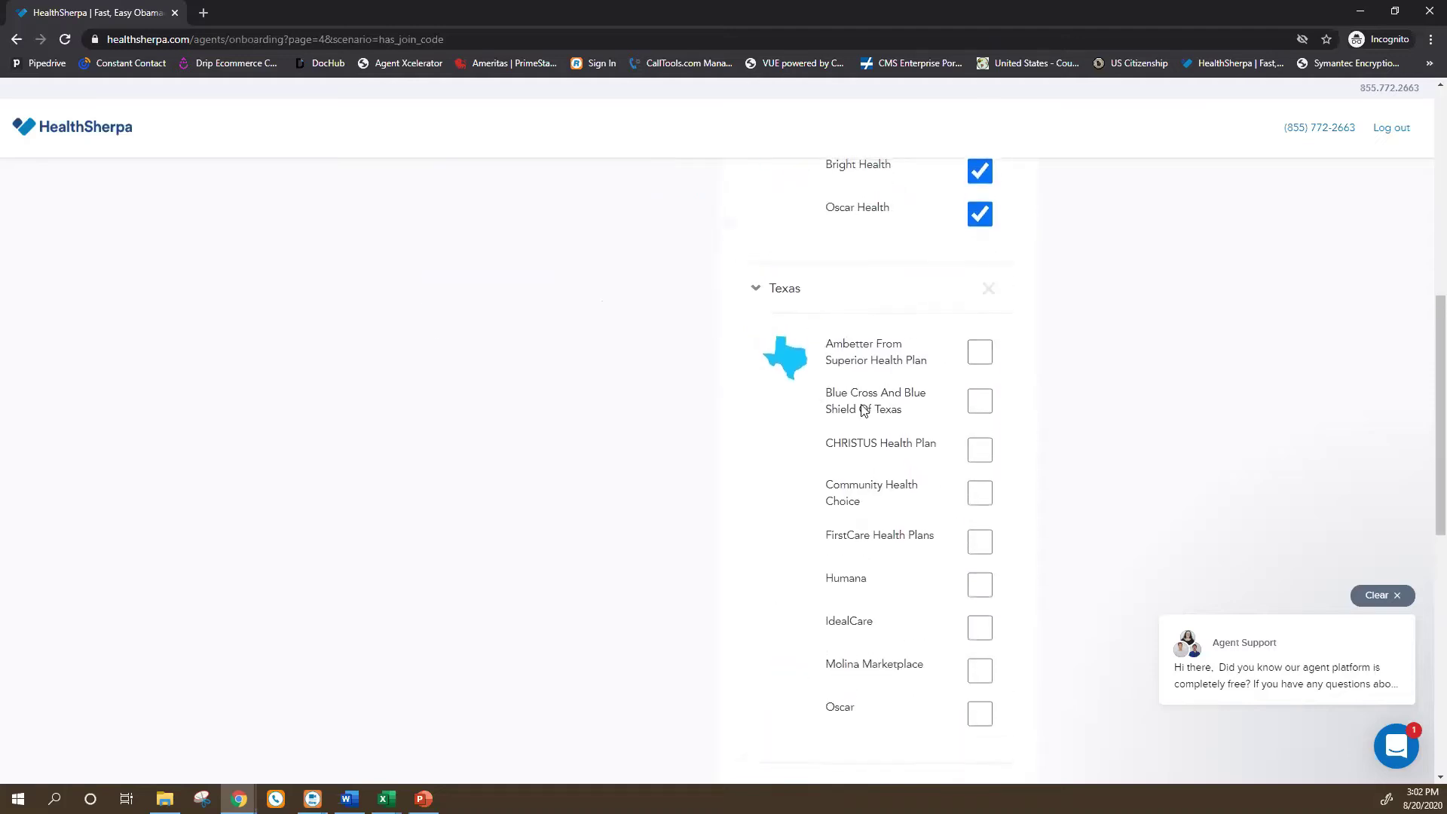
{"action": "left_click", "coordinate": [974, 351]}
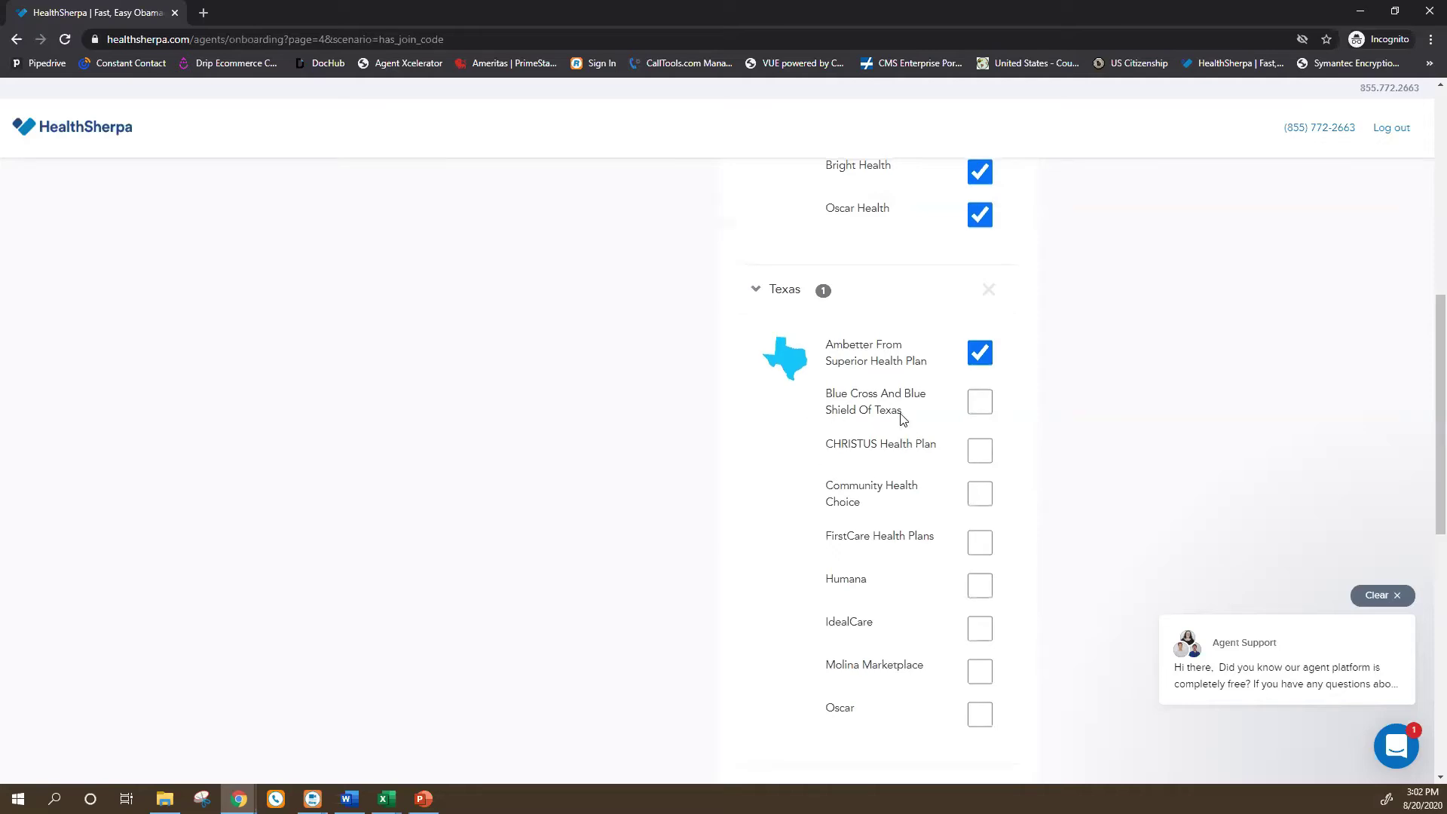
{"action": "scroll", "coordinate": [903, 419], "scroll_direction": "up", "scroll_amount": 7}
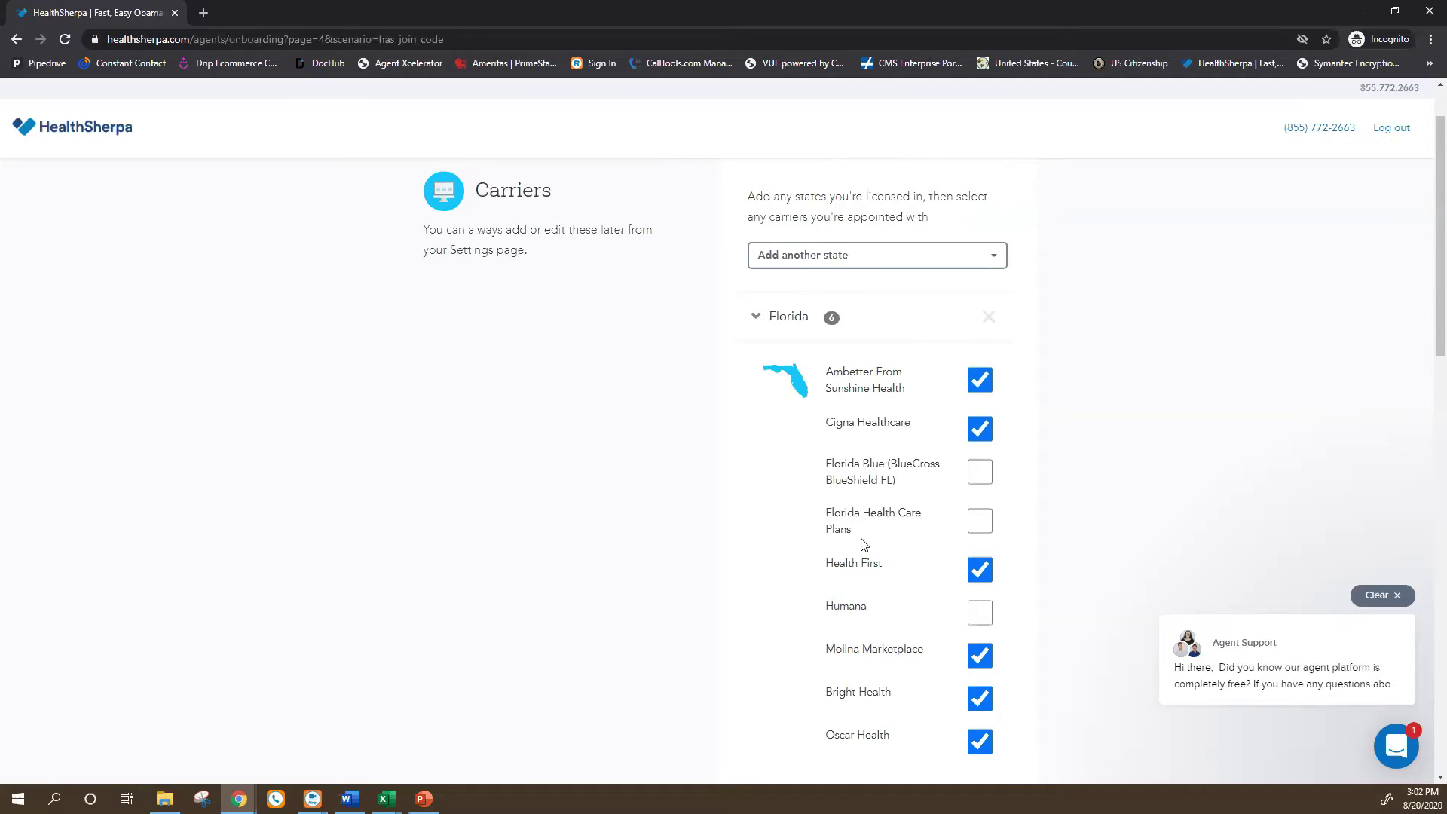
{"action": "scroll", "coordinate": [865, 544], "scroll_direction": "down", "scroll_amount": 7}
{"action": "left_click", "coordinate": [980, 401]}
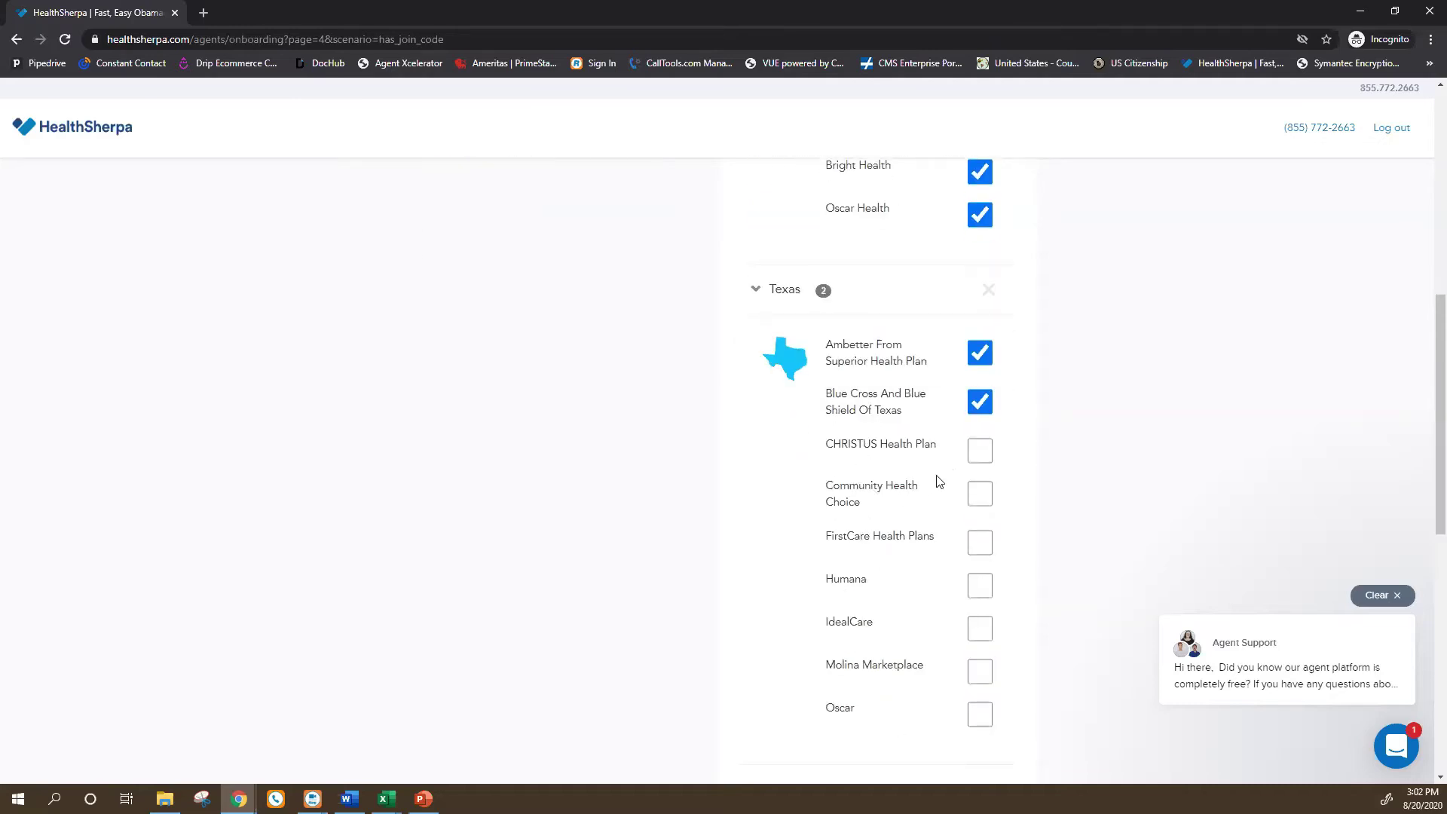
{"action": "left_click", "coordinate": [978, 451]}
{"action": "left_click", "coordinate": [978, 673]}
{"action": "left_click", "coordinate": [981, 713]}
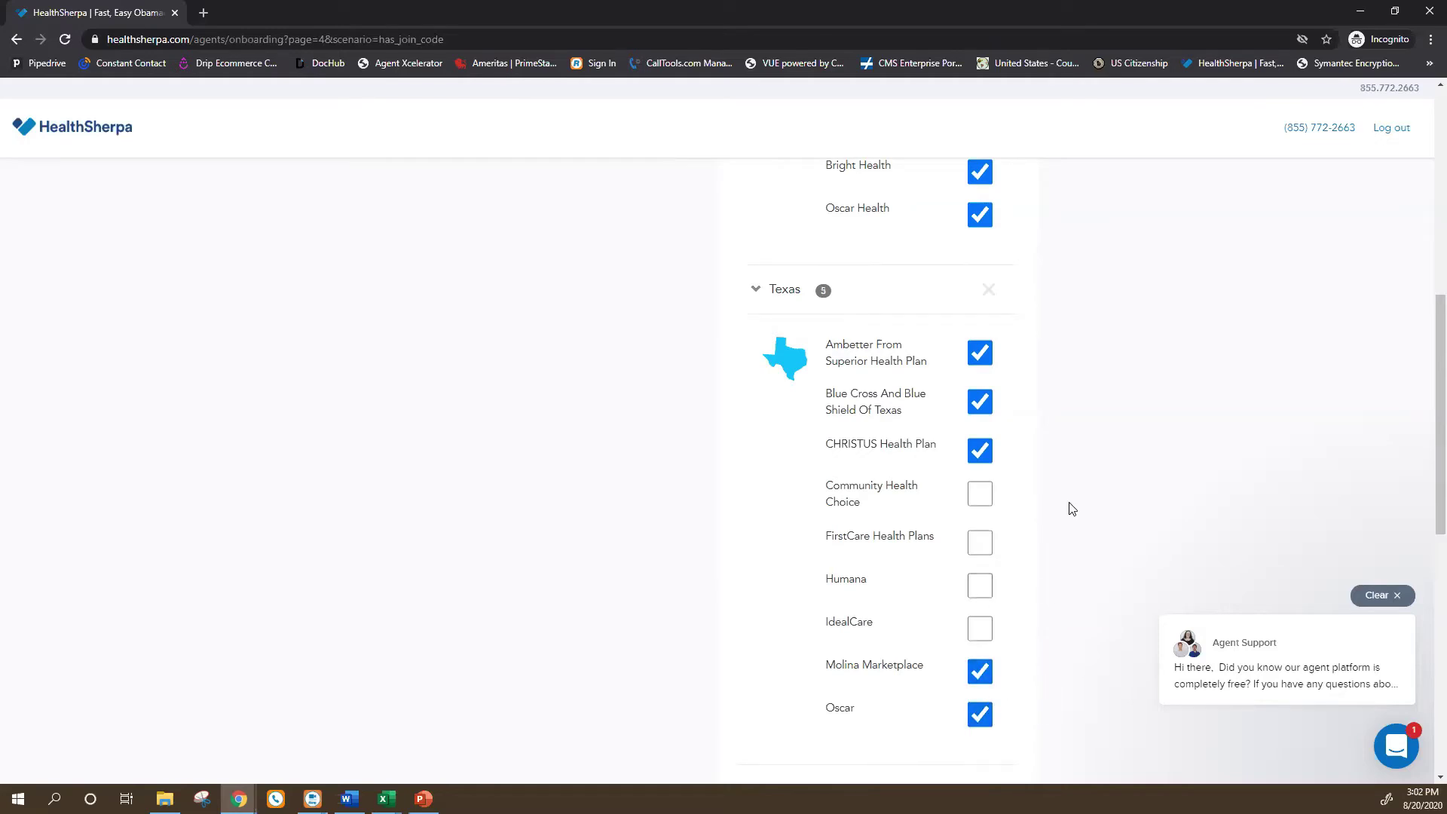
{"action": "scroll", "coordinate": [1086, 513], "scroll_direction": "down", "scroll_amount": 4}
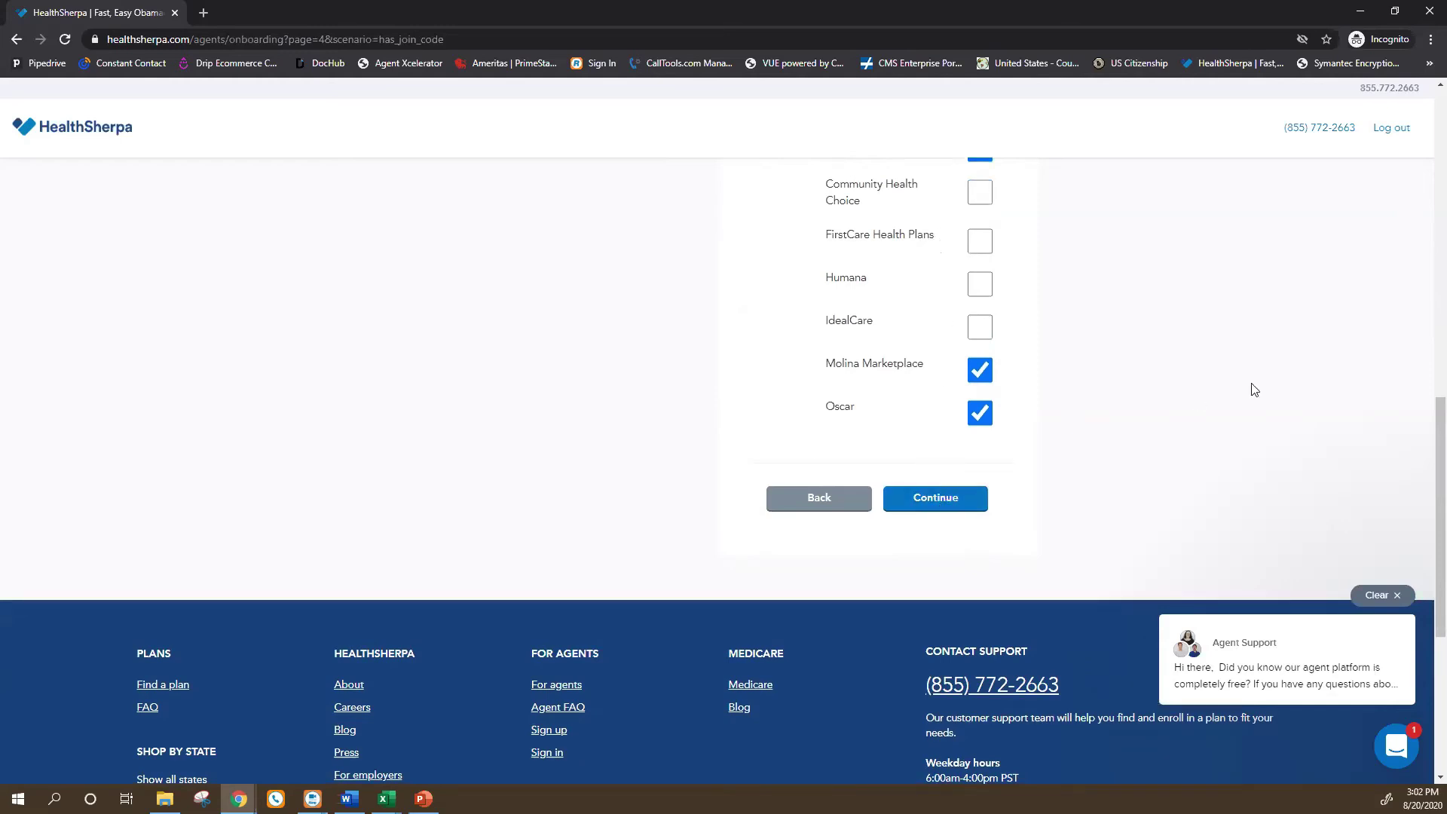
Move past the carrier checklist and answer No to referring clients for $50 per application.
{"action": "left_click", "coordinate": [948, 504]}
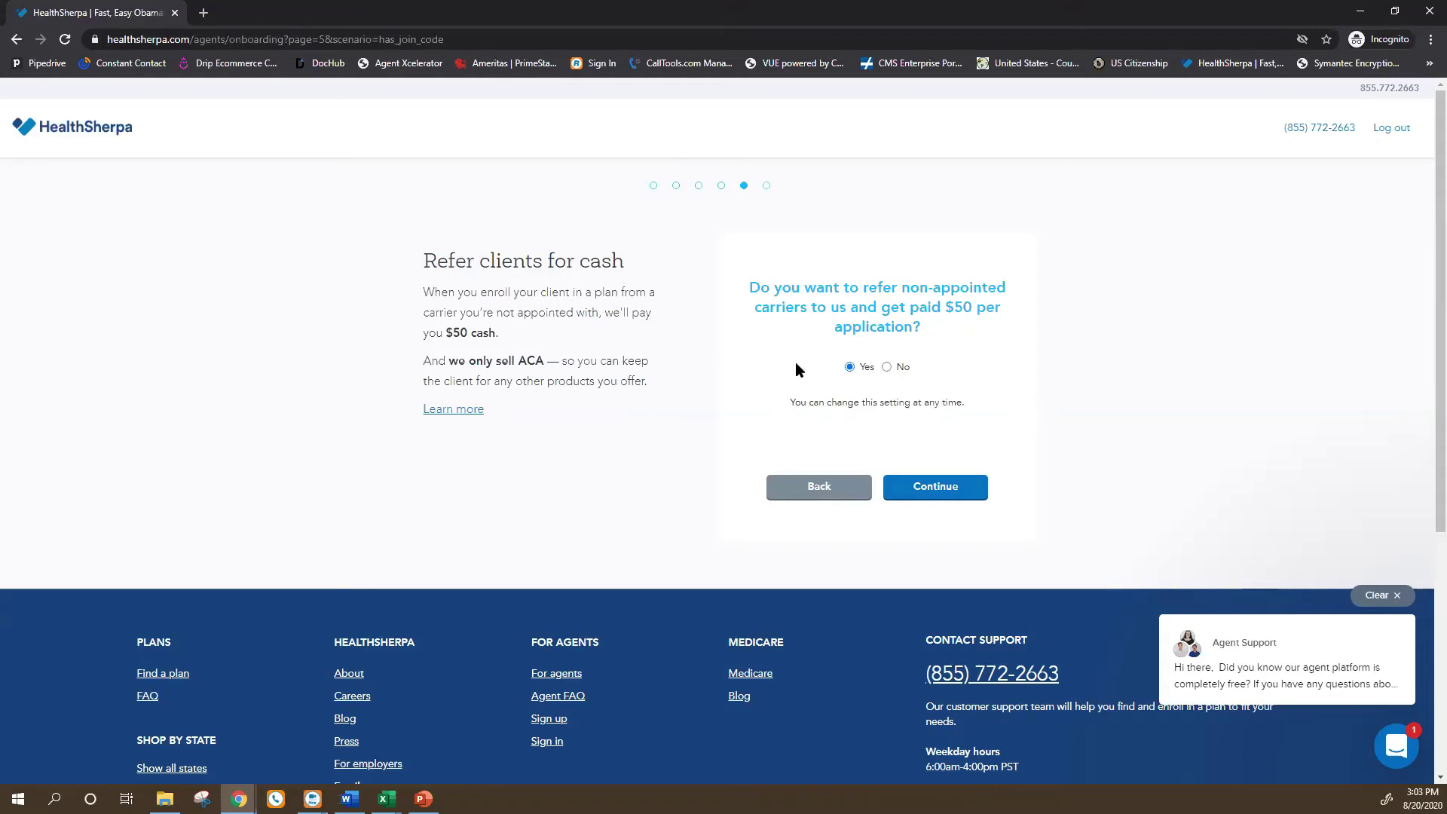
{"action": "left_click", "coordinate": [904, 368]}
Submit the referral answer, autofill the agent's FFM username and NPN, and submit compliance.
{"action": "left_click", "coordinate": [947, 488]}
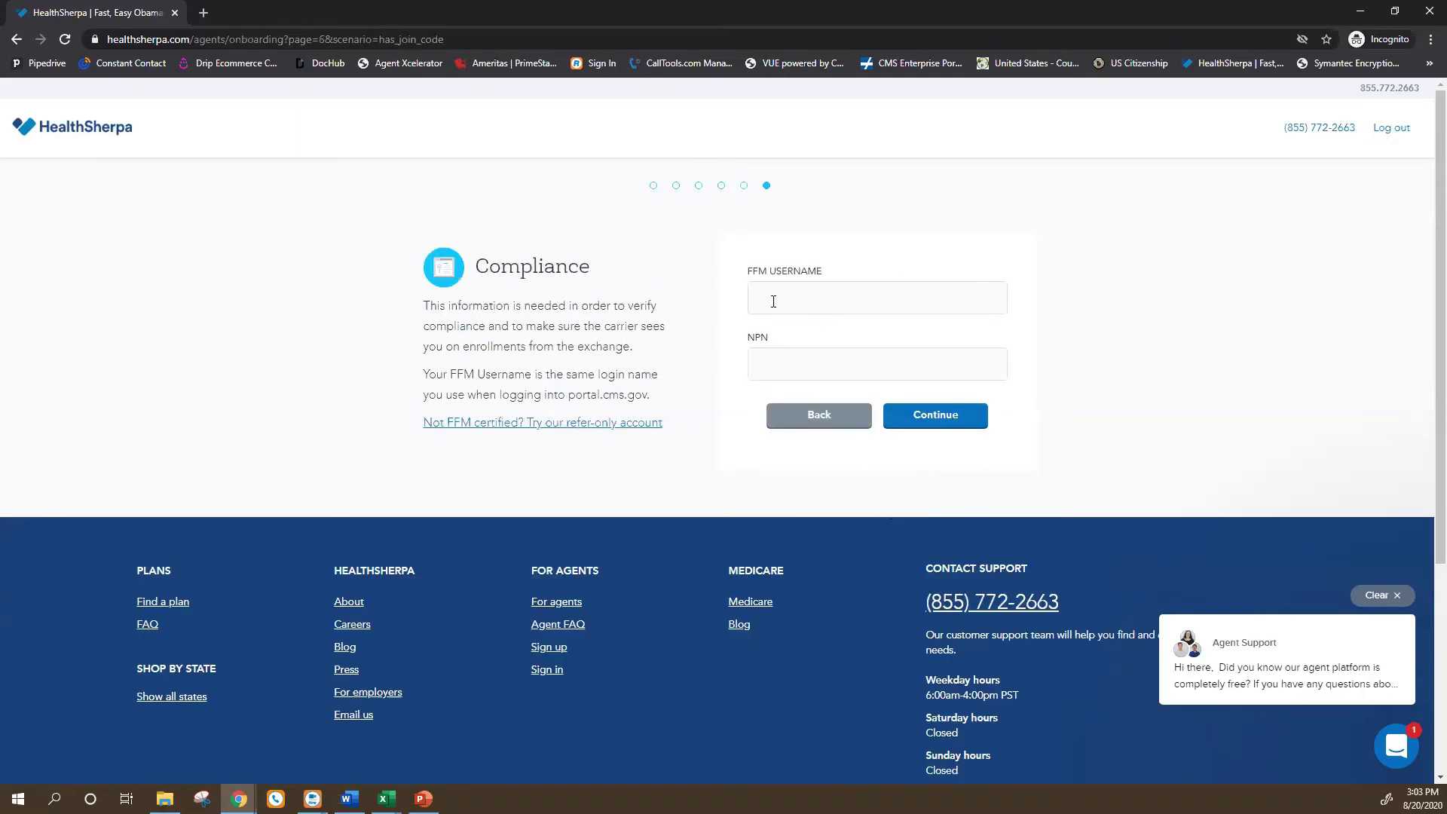
{"action": "left_click", "coordinate": [773, 302]}
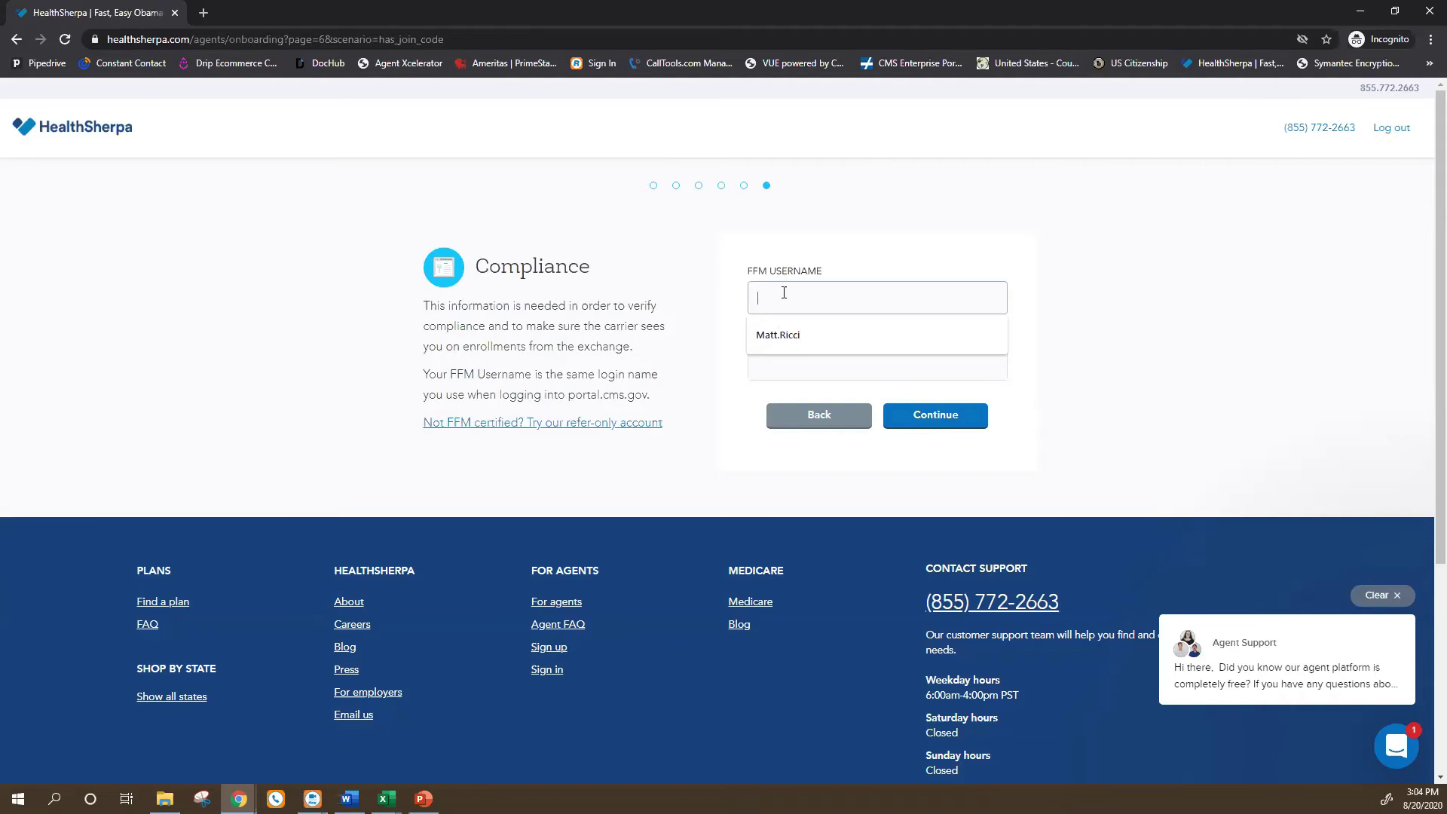
{"action": "left_click", "coordinate": [787, 330]}
{"action": "left_click", "coordinate": [768, 365]}
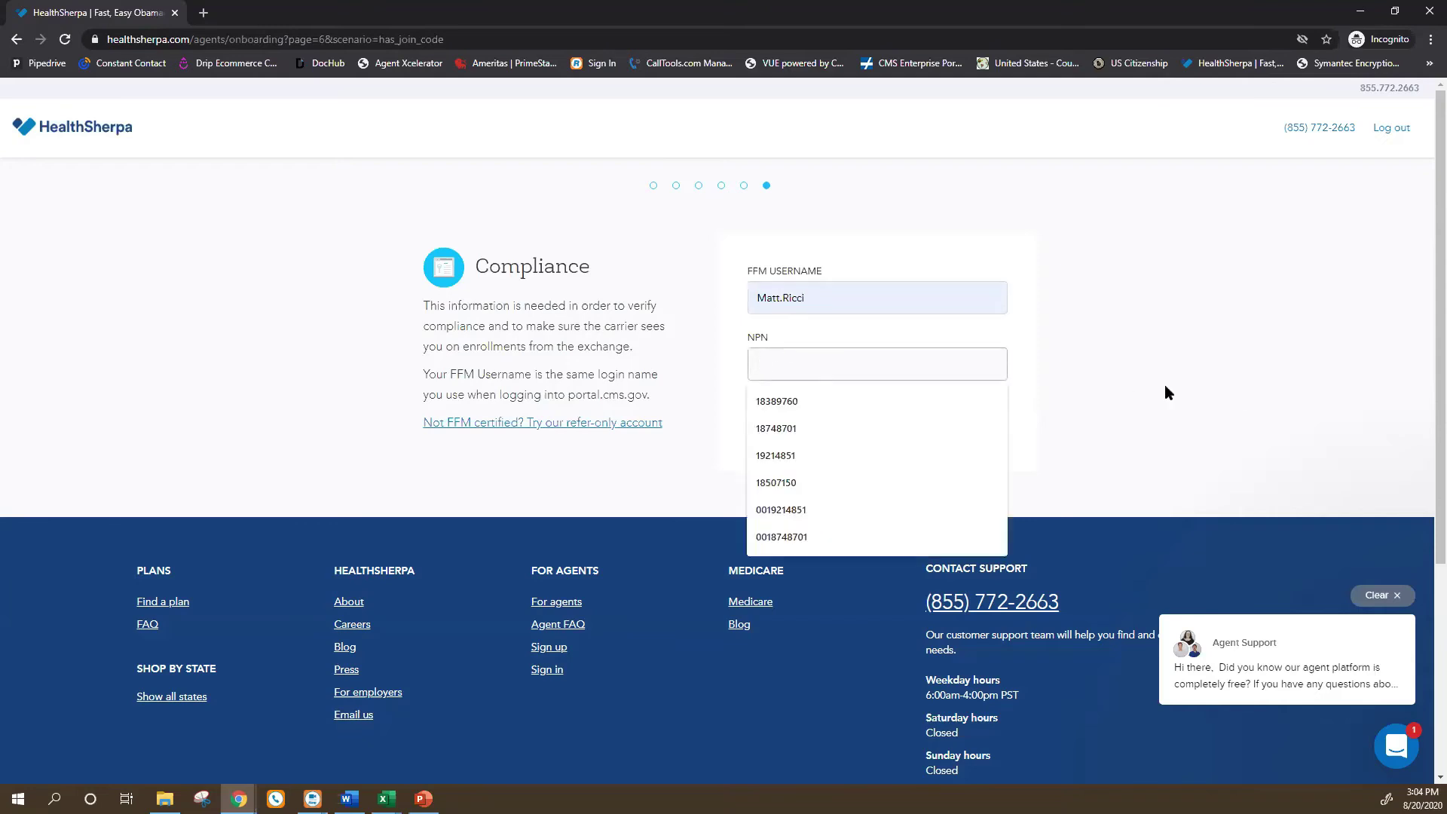
{"action": "left_click", "coordinate": [789, 455]}
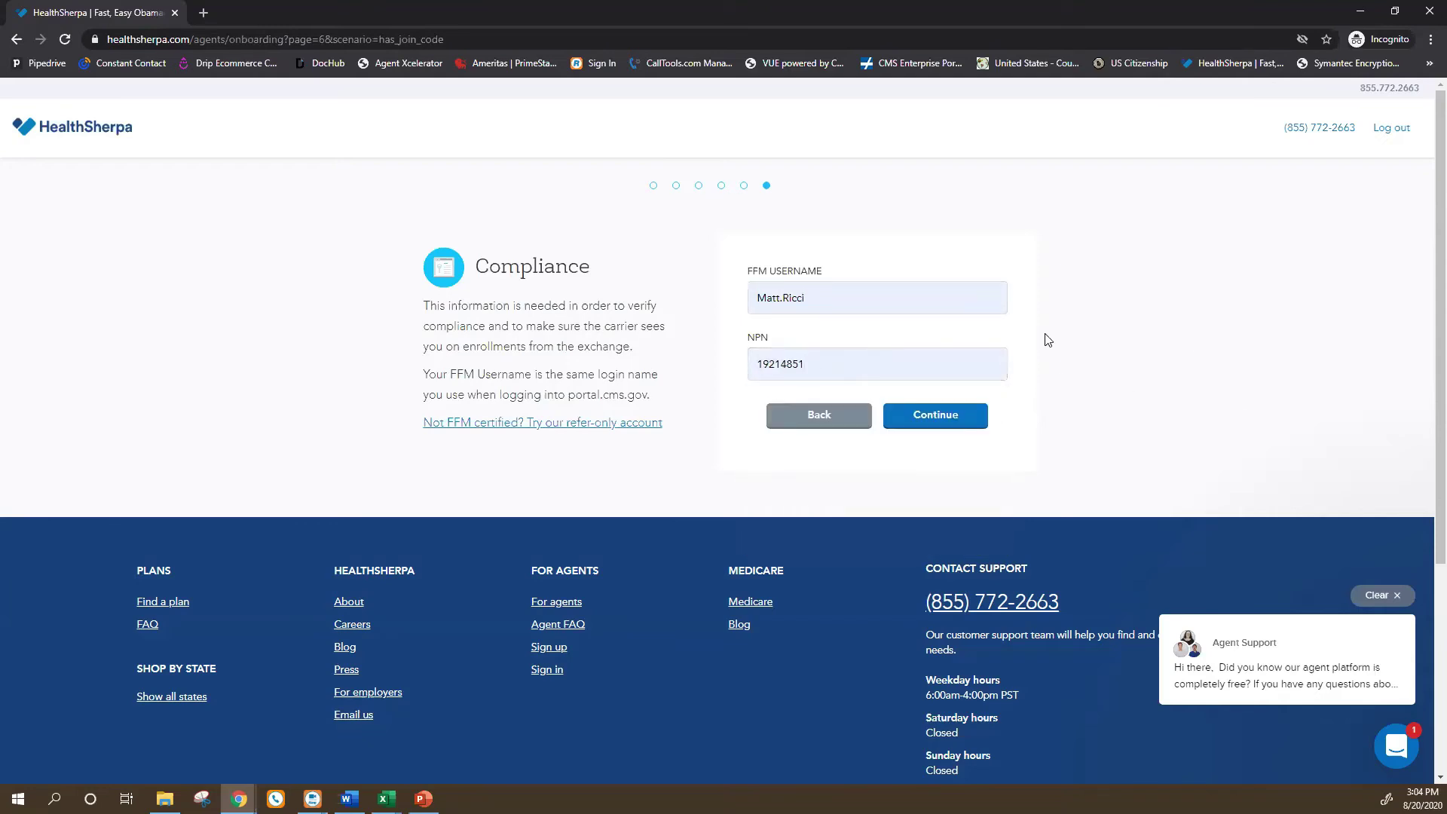
{"action": "left_click", "coordinate": [948, 414]}
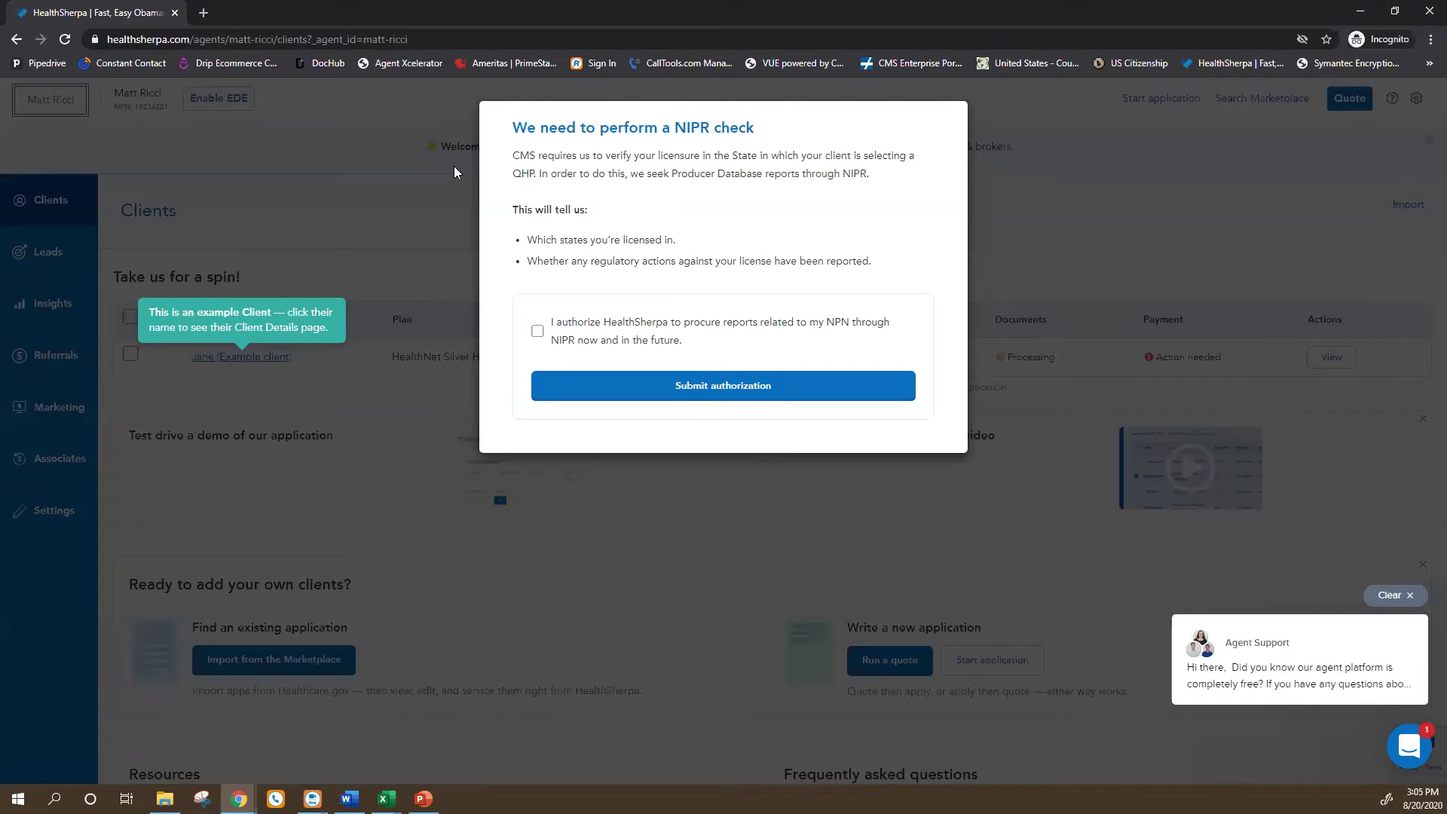
Authorize and submit the NIPR licensure check, review the dashboard, then go to Clients.
{"action": "left_click", "coordinate": [539, 340]}
{"action": "left_click", "coordinate": [711, 387]}
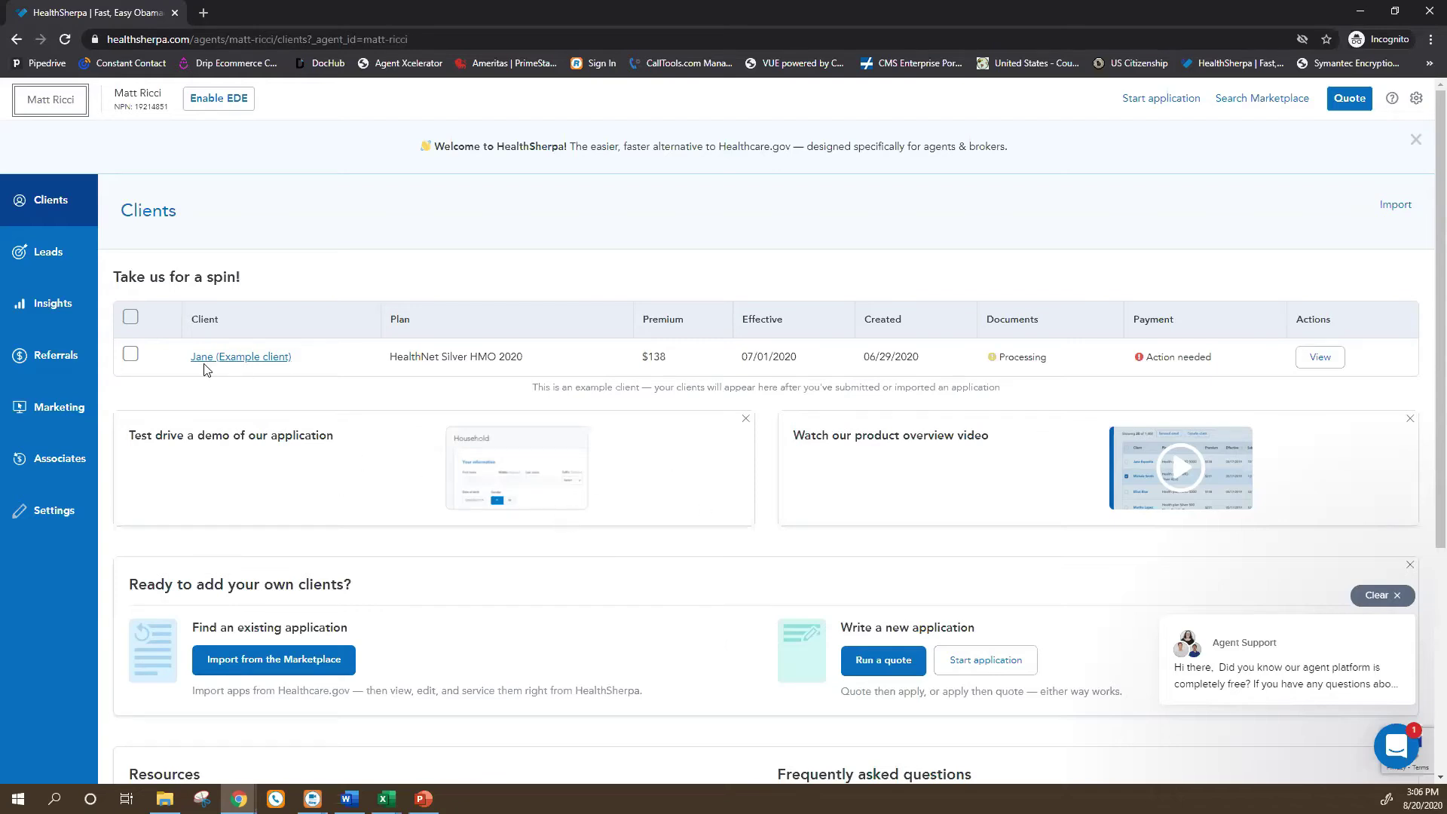
{"action": "scroll", "coordinate": [754, 576], "scroll_direction": "down", "scroll_amount": 1}
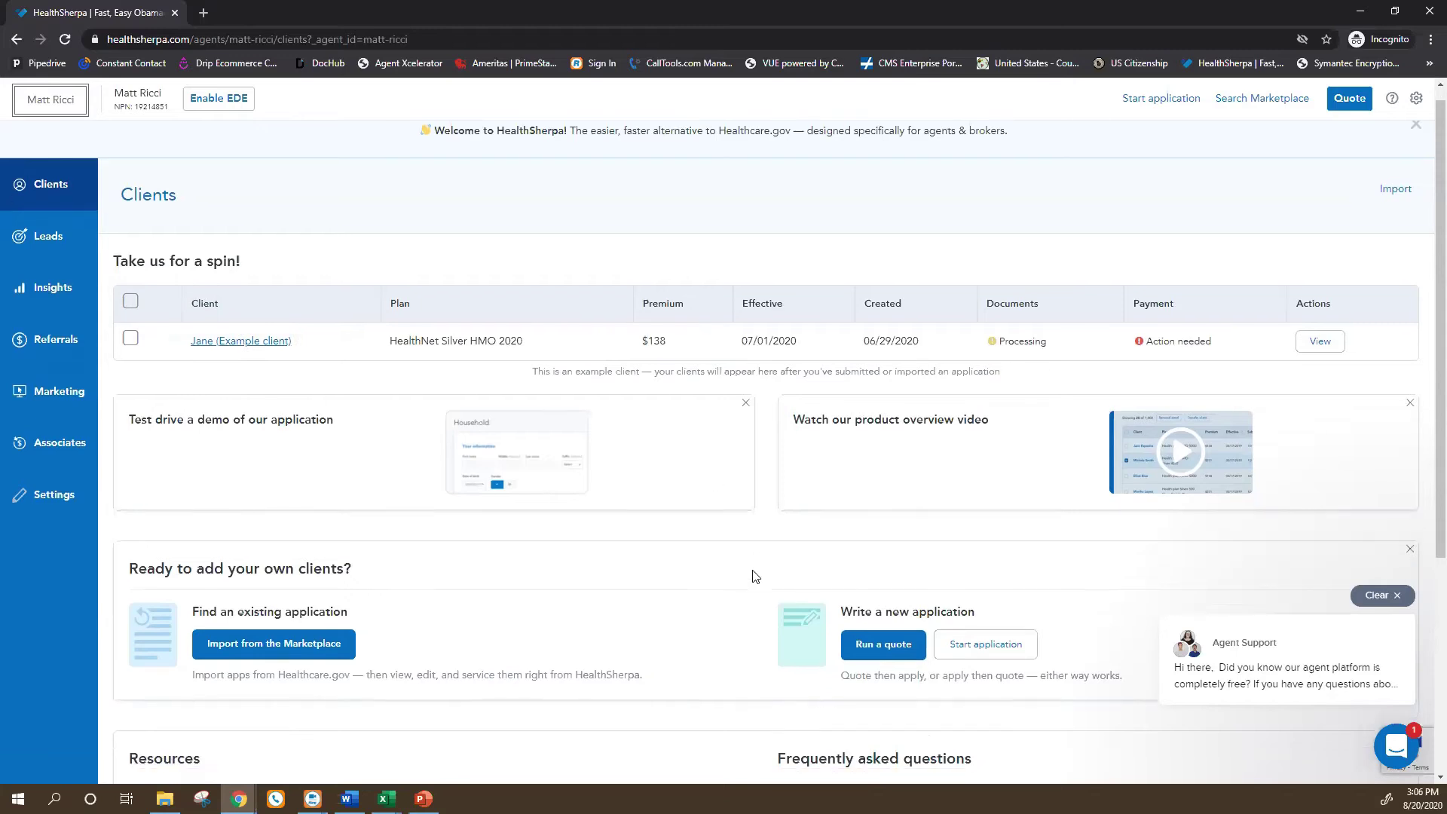
{"action": "scroll", "coordinate": [756, 576], "scroll_direction": "down", "scroll_amount": 4}
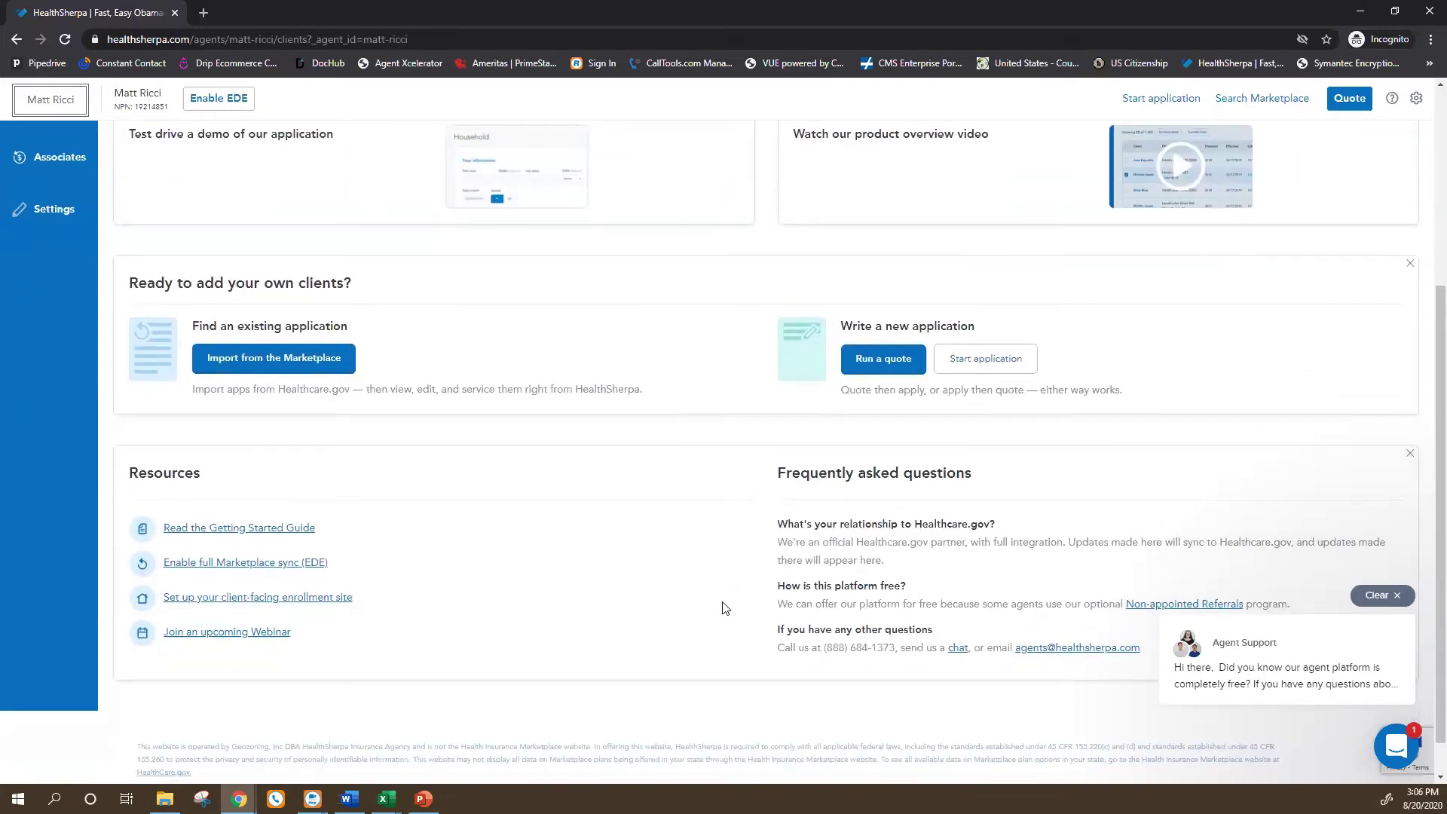
{"action": "scroll", "coordinate": [678, 555], "scroll_direction": "up", "scroll_amount": 4}
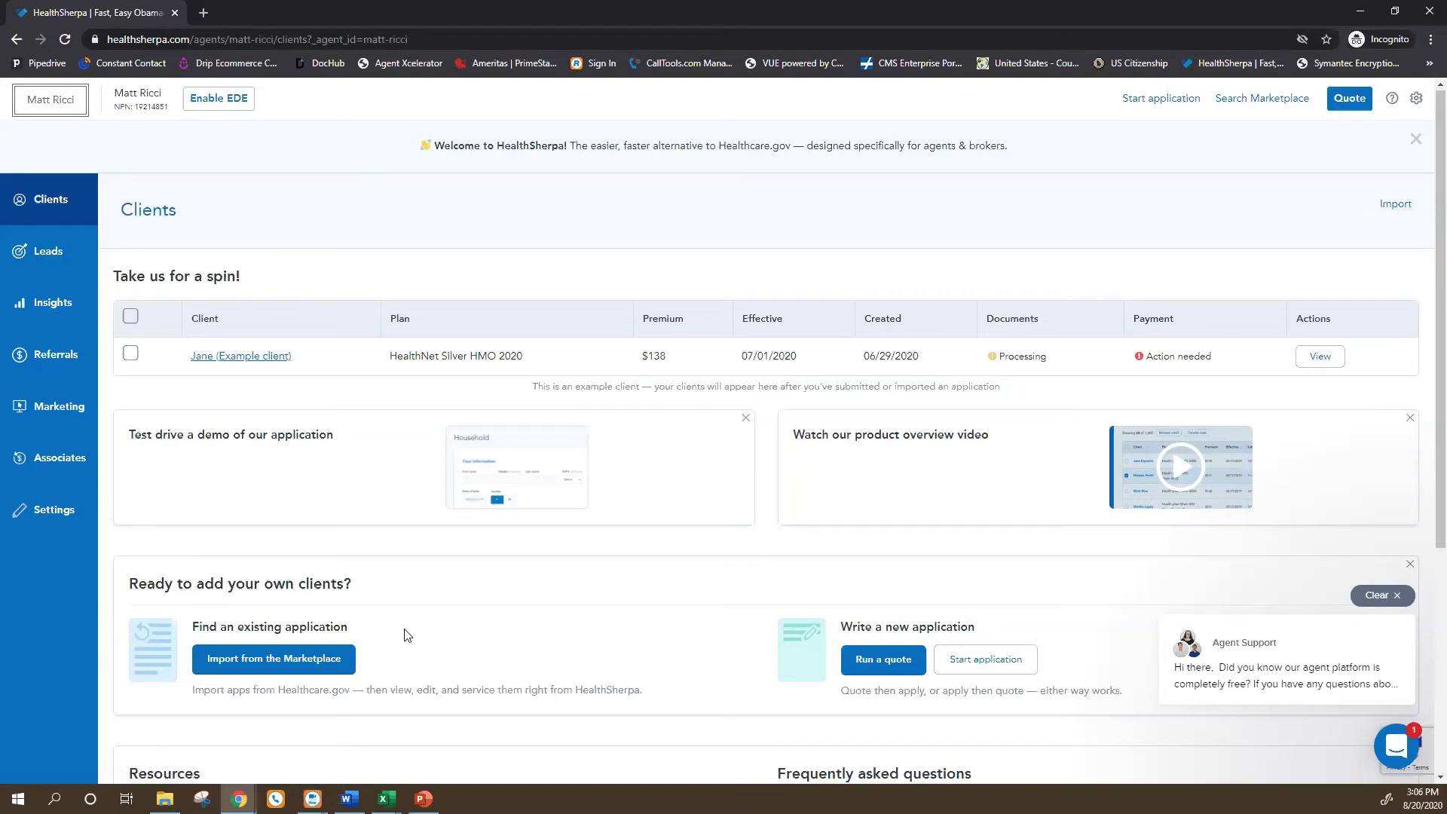
{"action": "scroll", "coordinate": [400, 637], "scroll_direction": "down", "scroll_amount": 1}
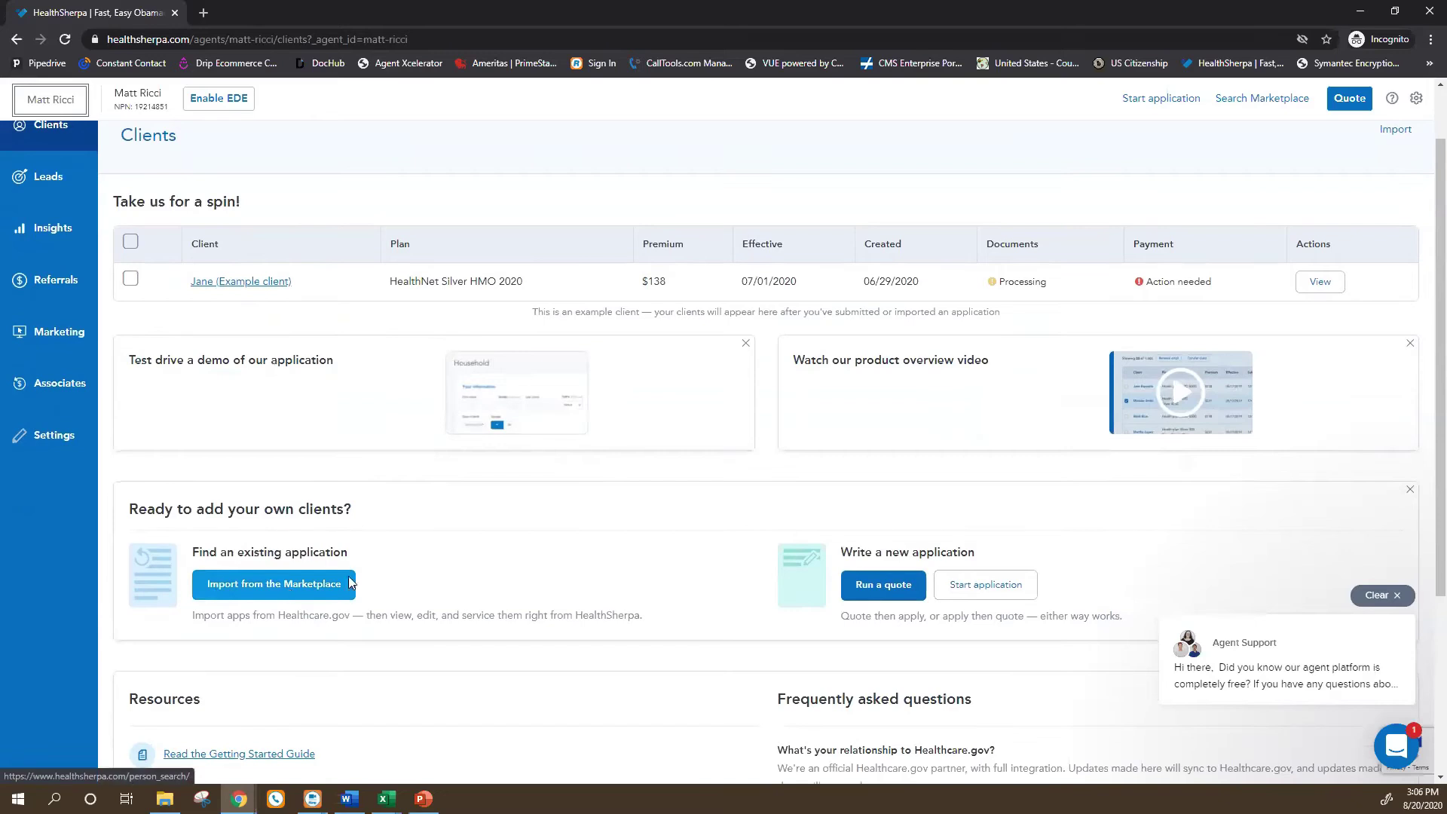
{"action": "scroll", "coordinate": [245, 475], "scroll_direction": "up", "scroll_amount": 1}
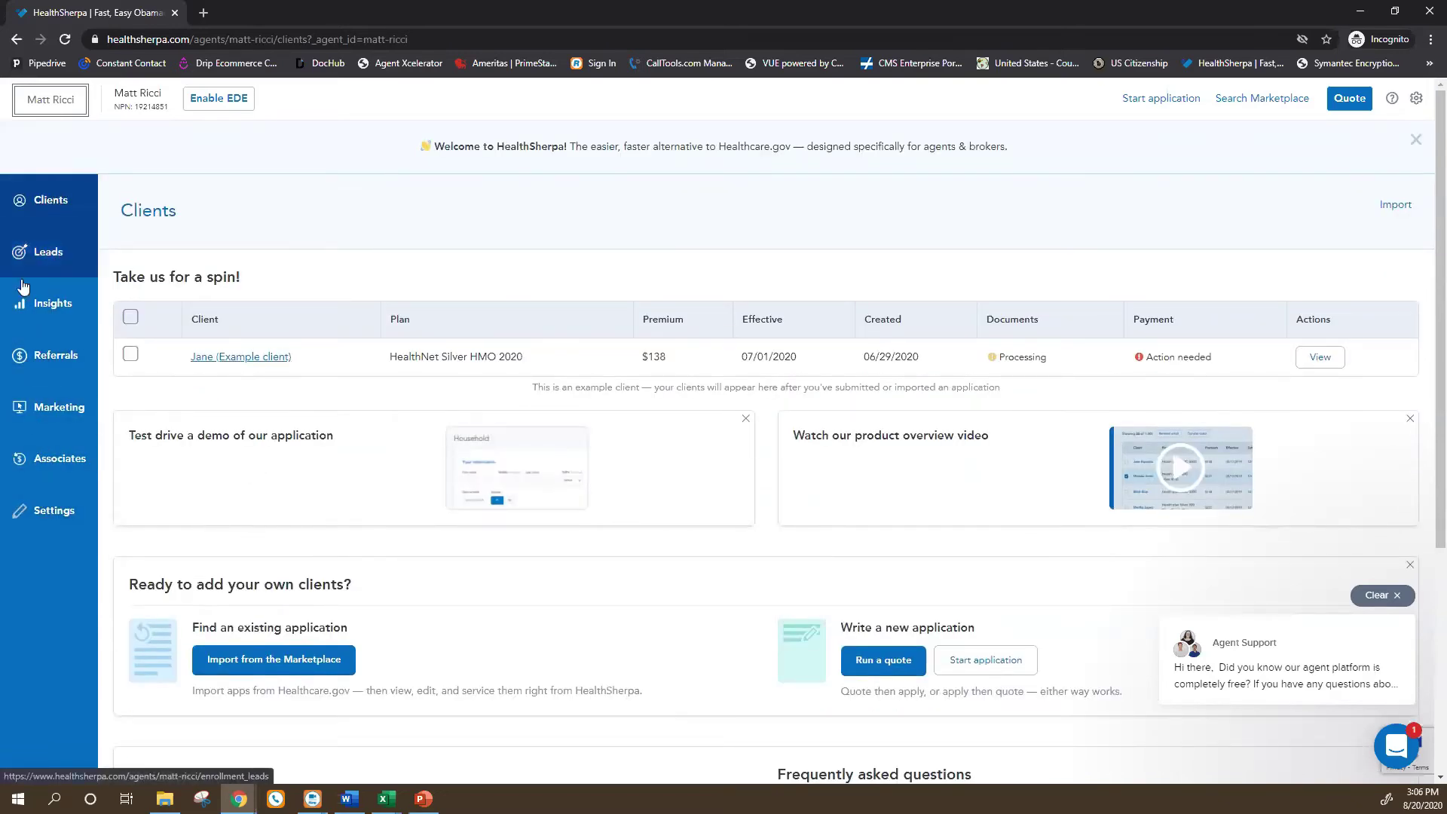
{"action": "left_click", "coordinate": [40, 204]}
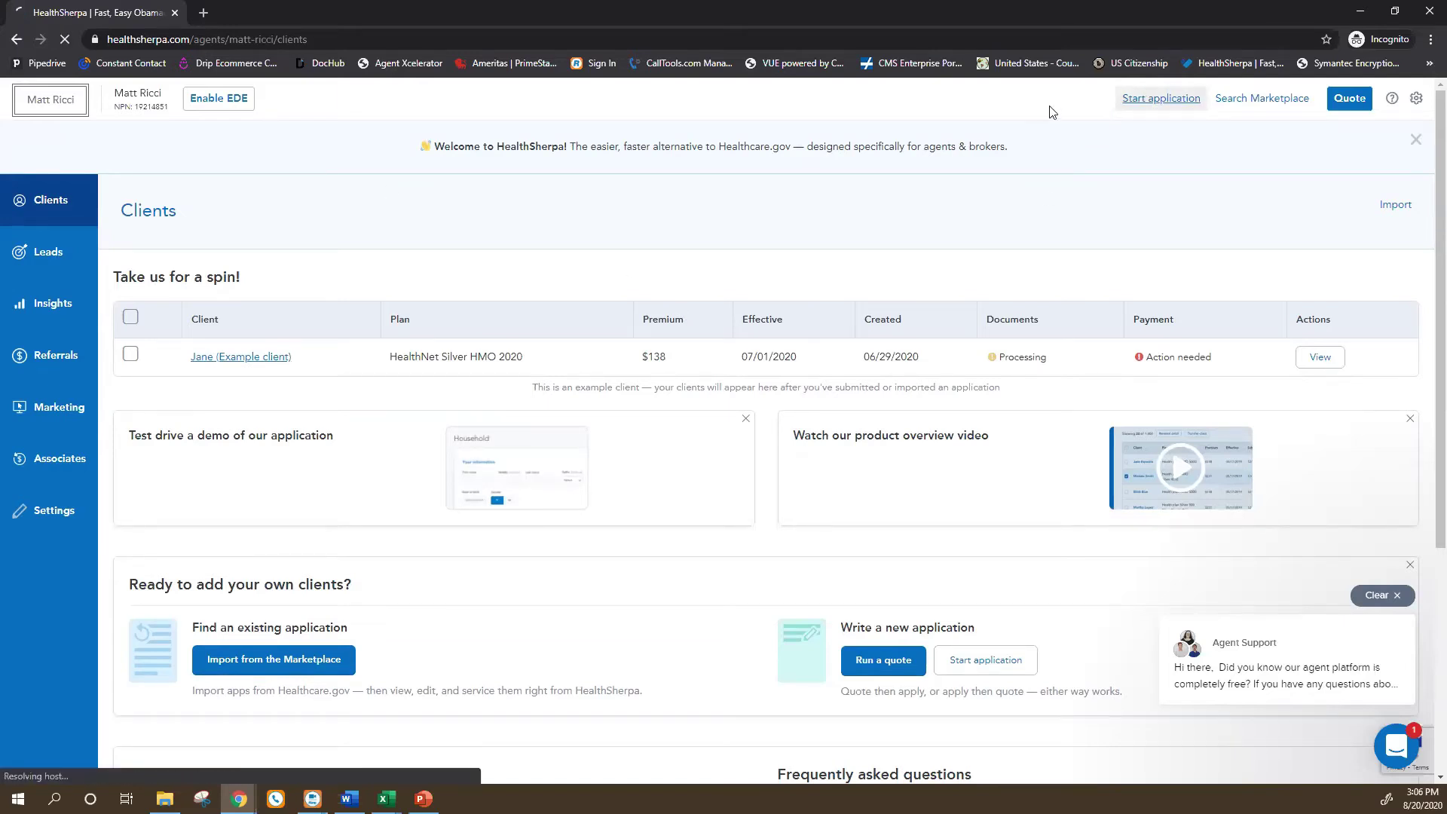
{"action": "left_click", "coordinate": [1142, 100]}
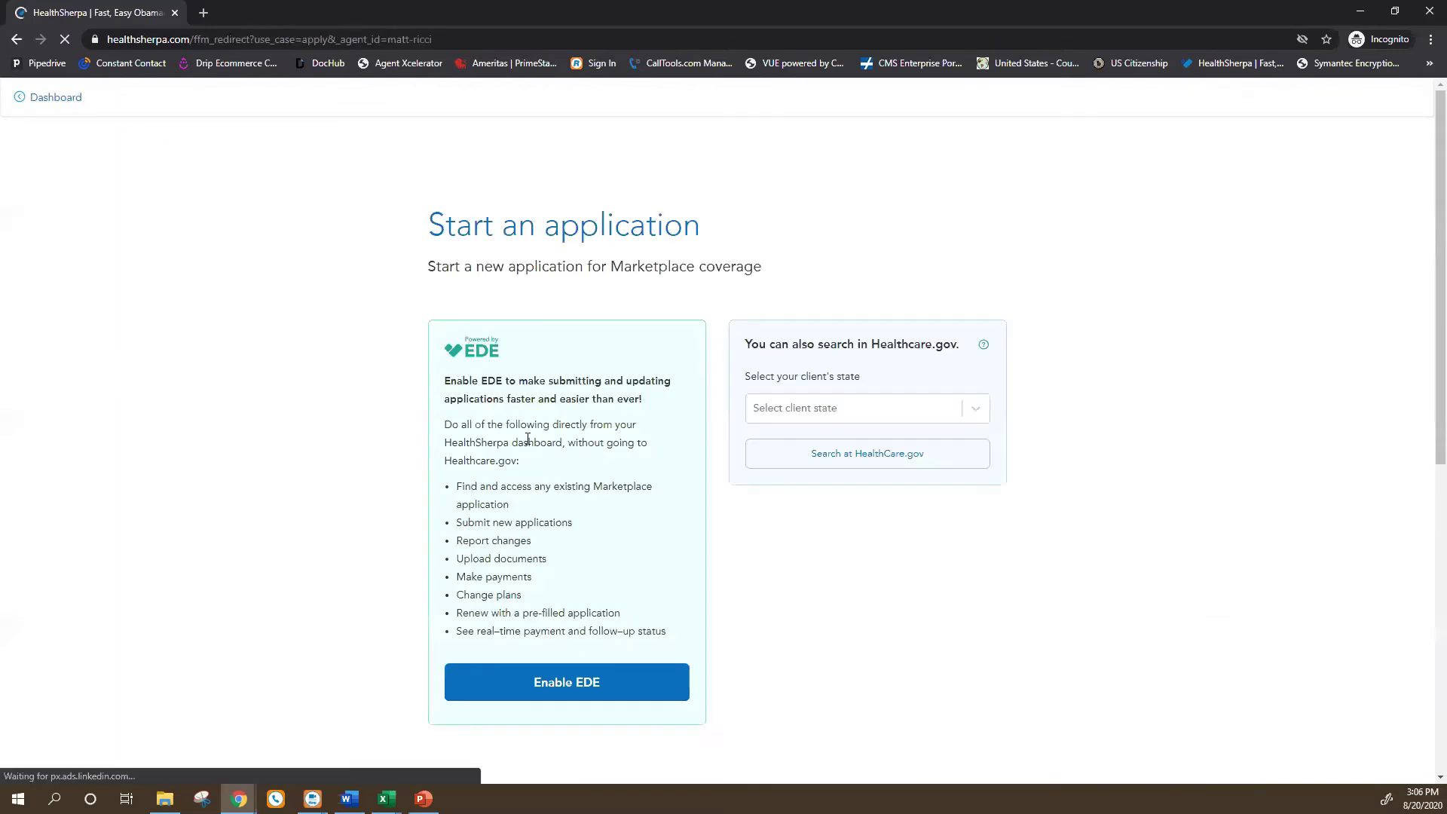
{"action": "scroll", "coordinate": [528, 445], "scroll_direction": "down", "scroll_amount": 2}
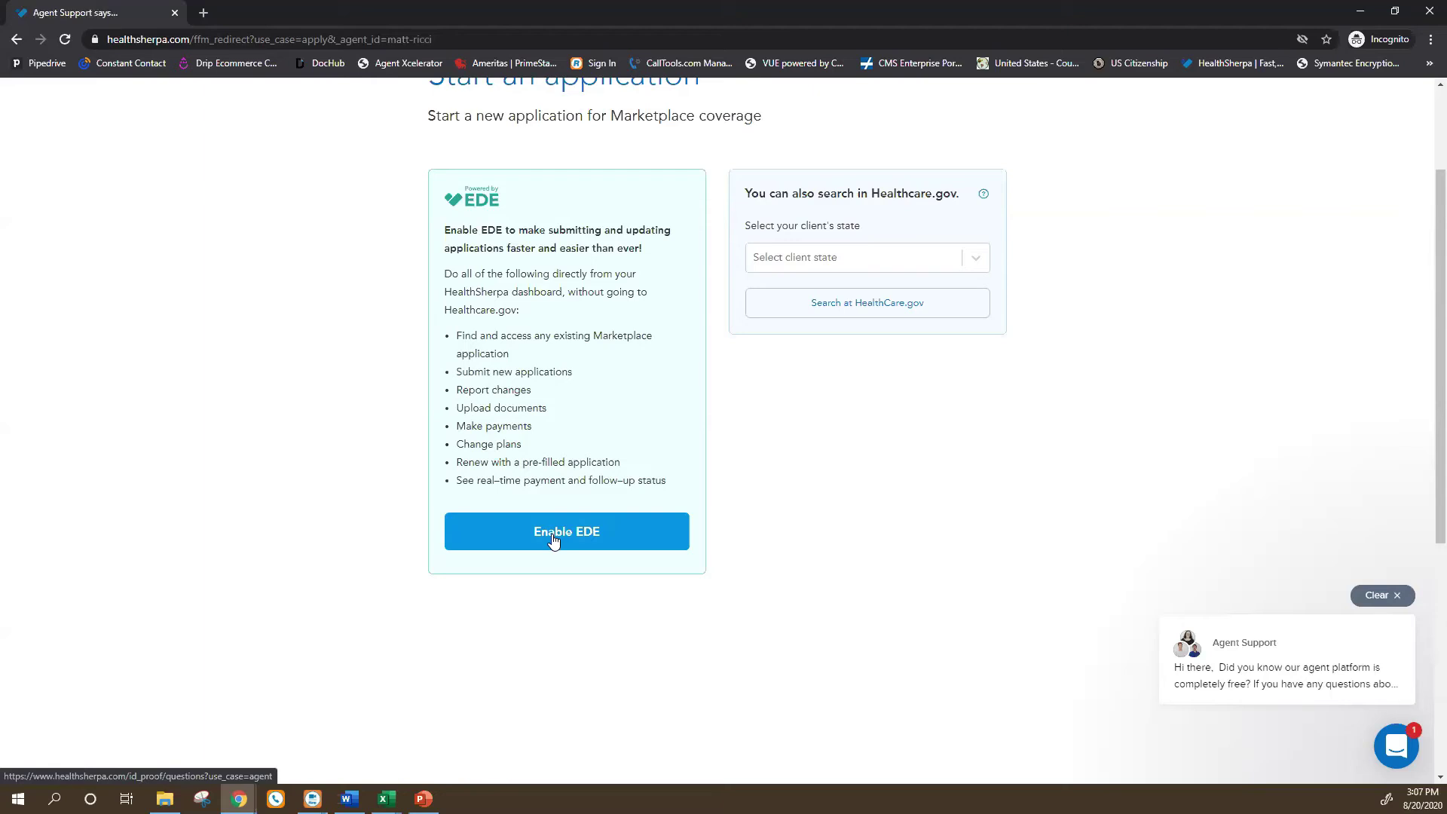
{"action": "scroll", "coordinate": [472, 388], "scroll_direction": "up", "scroll_amount": 2}
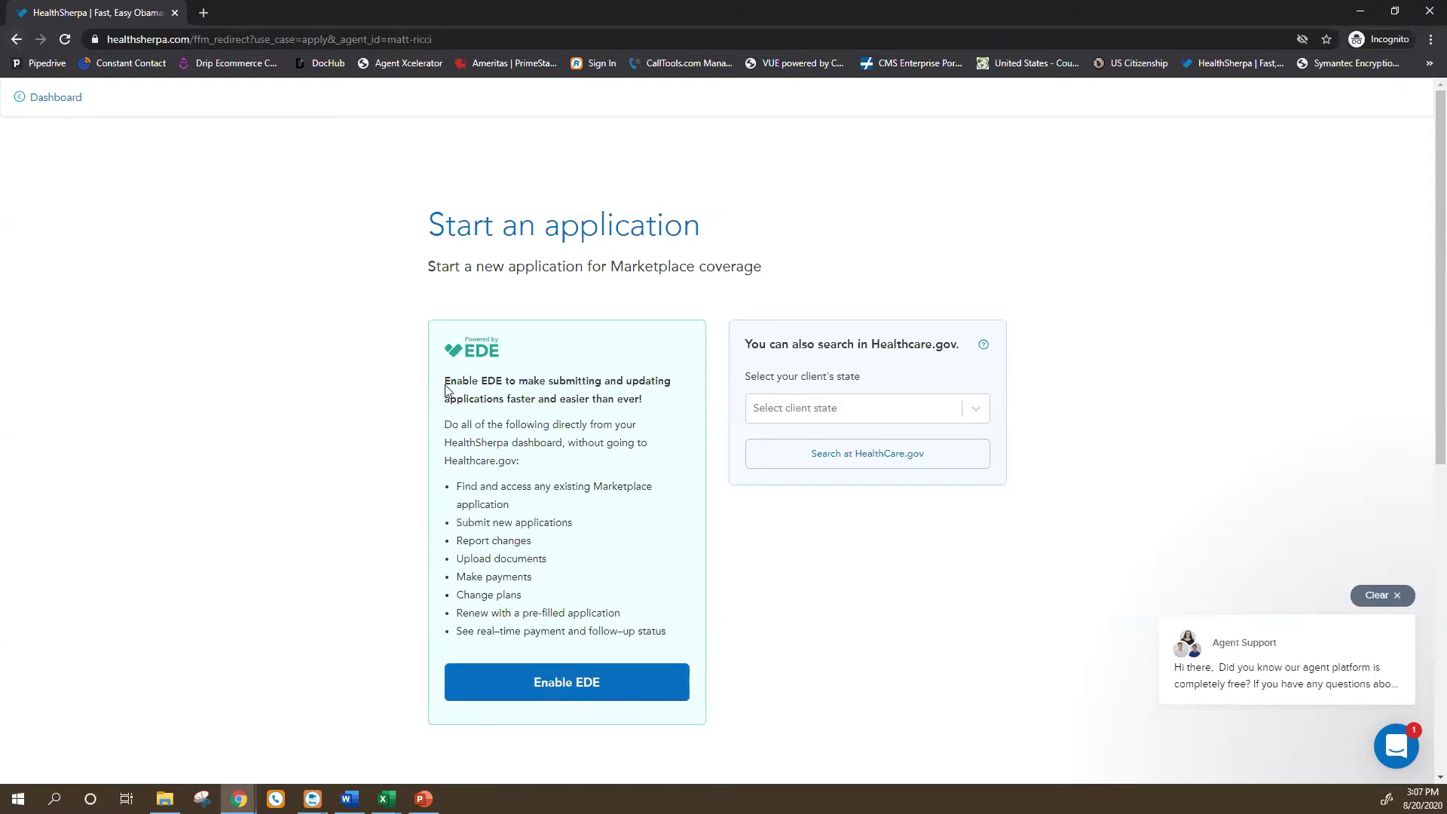
{"action": "left_click", "coordinate": [18, 42]}
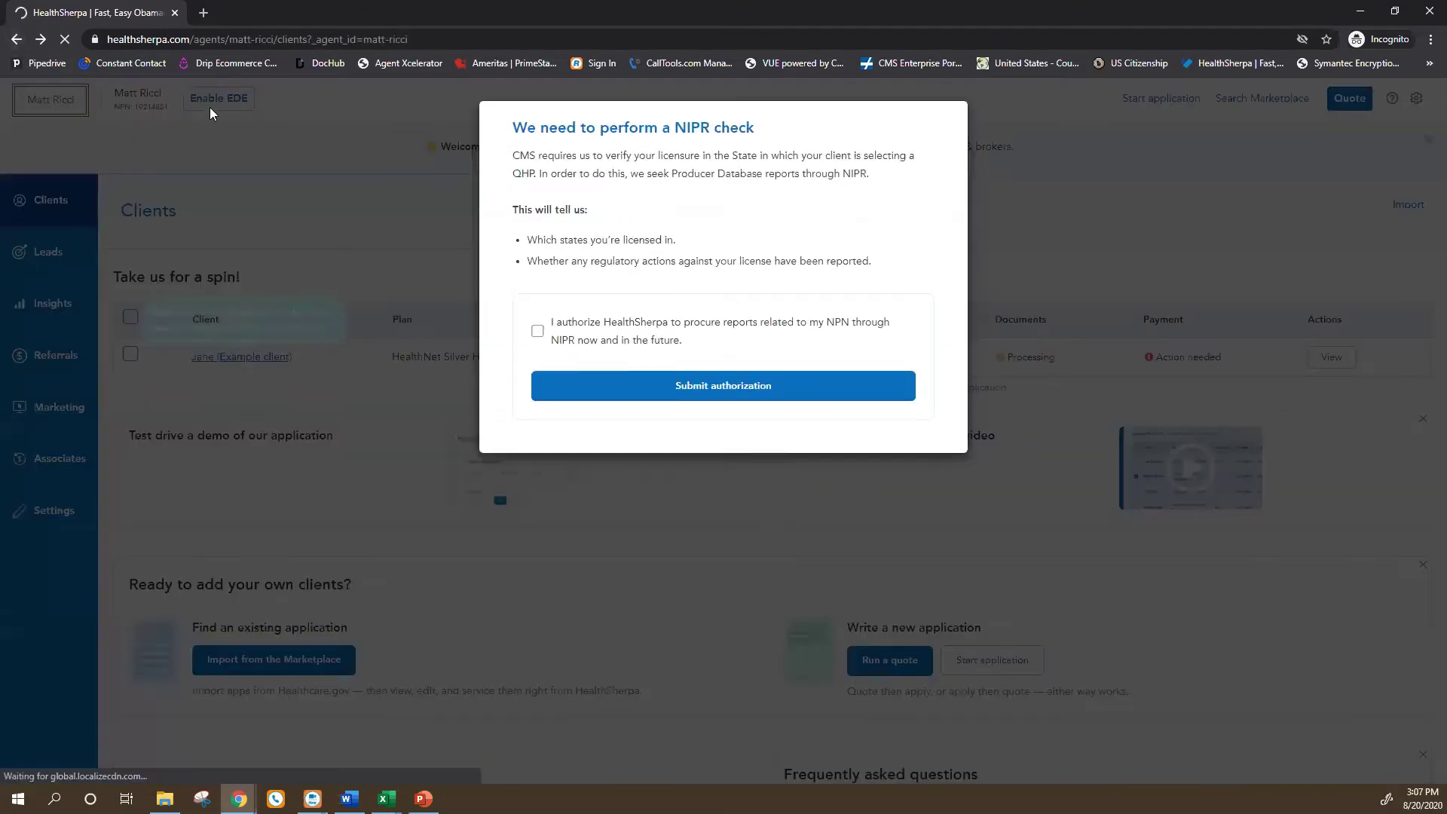
Re-authorize the NIPR report check and view the Leads list.
{"action": "left_click", "coordinate": [537, 331]}
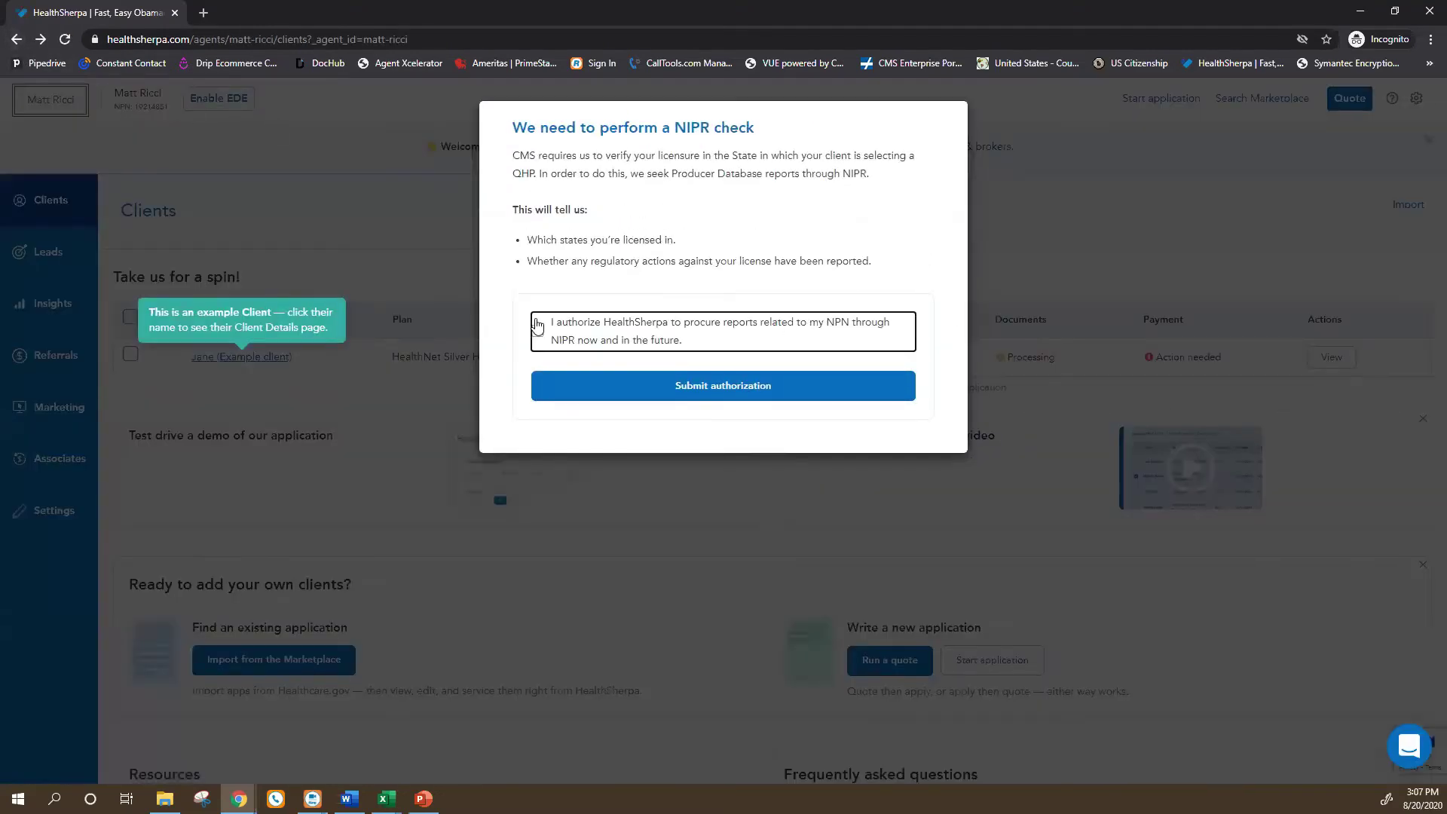
{"action": "left_click", "coordinate": [633, 389]}
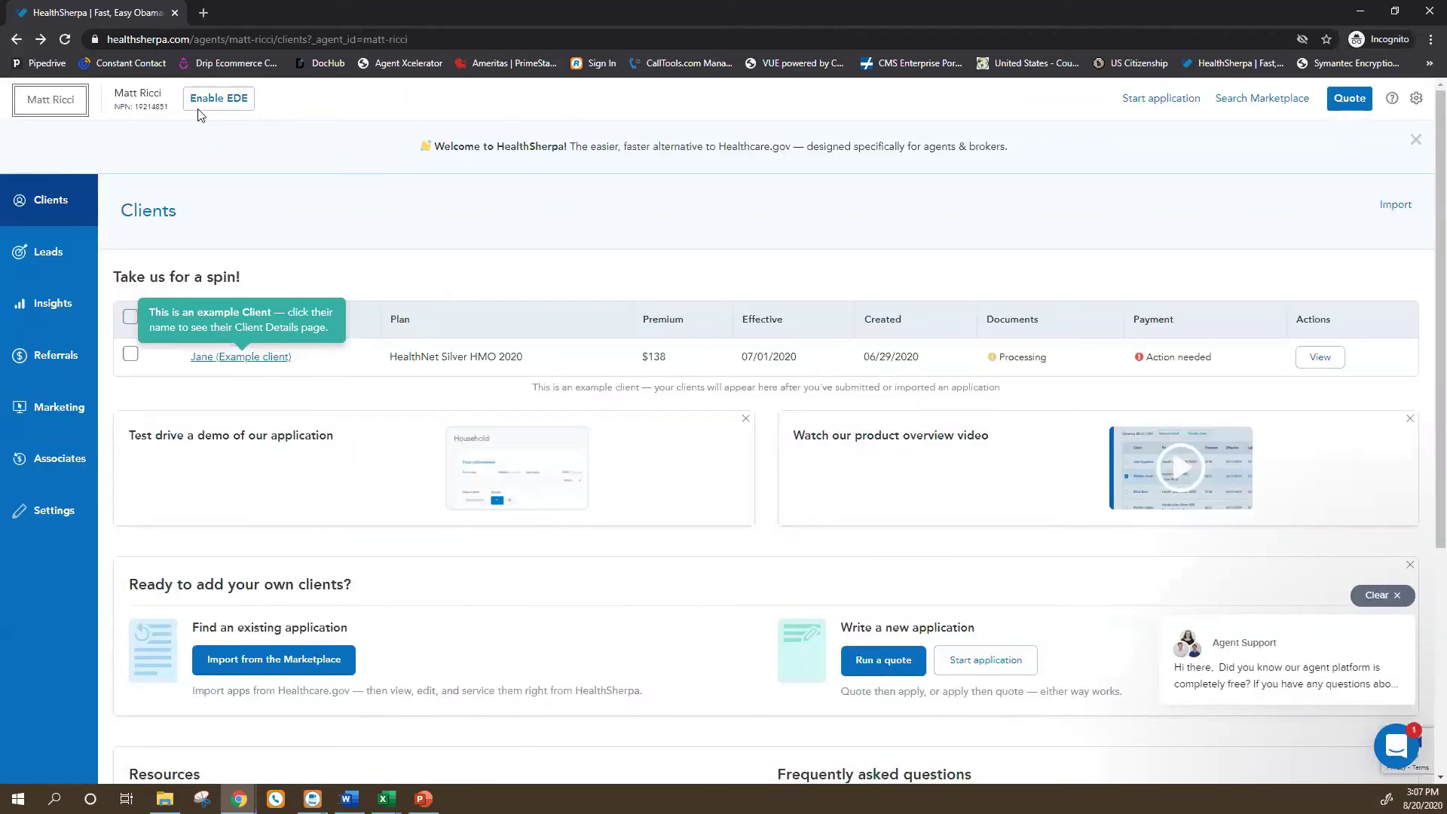
{"action": "scroll", "coordinate": [185, 301], "scroll_direction": "down", "scroll_amount": 1}
{"action": "scroll", "coordinate": [181, 302], "scroll_direction": "up", "scroll_amount": 1}
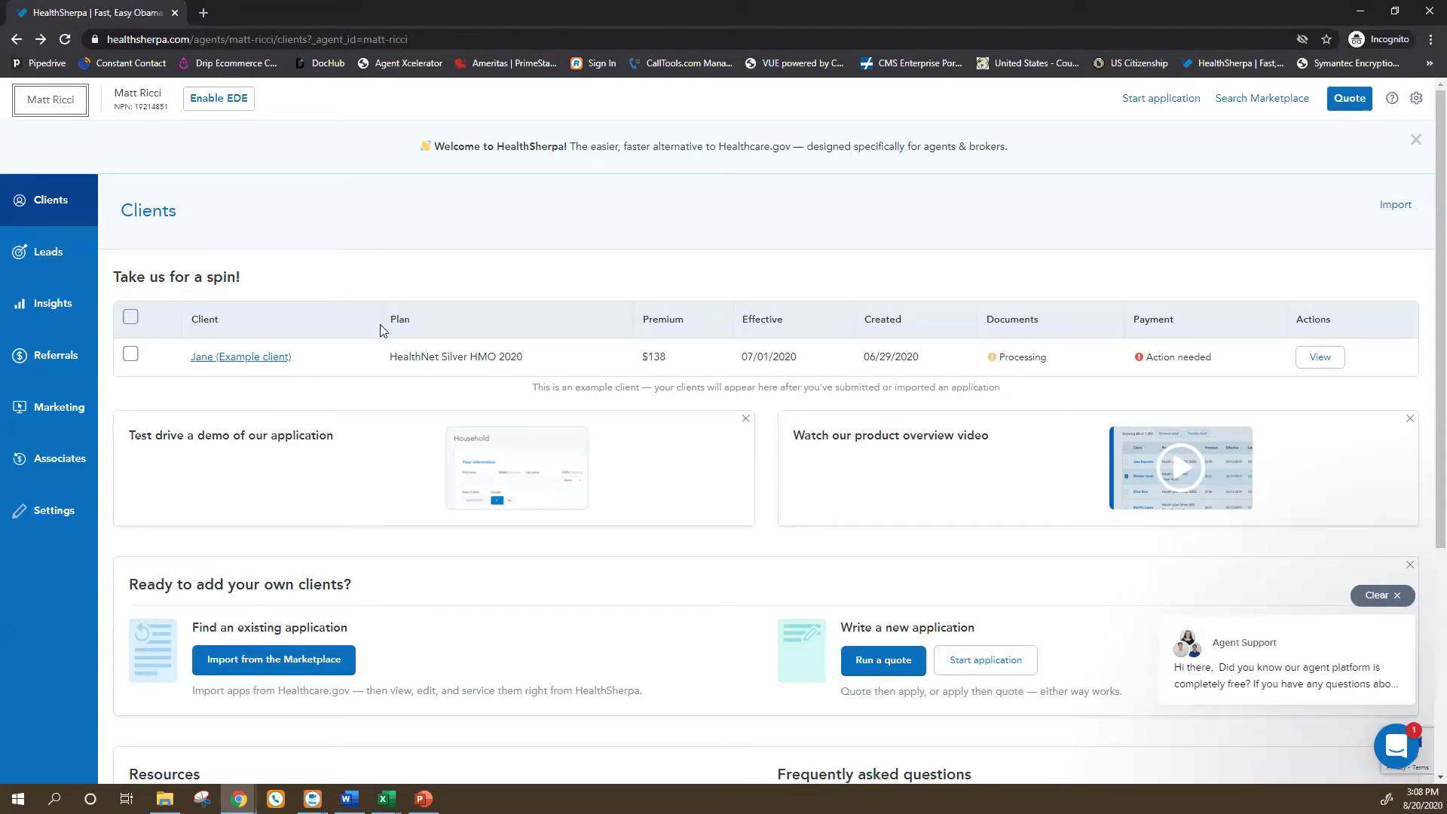
{"action": "left_click", "coordinate": [36, 265]}
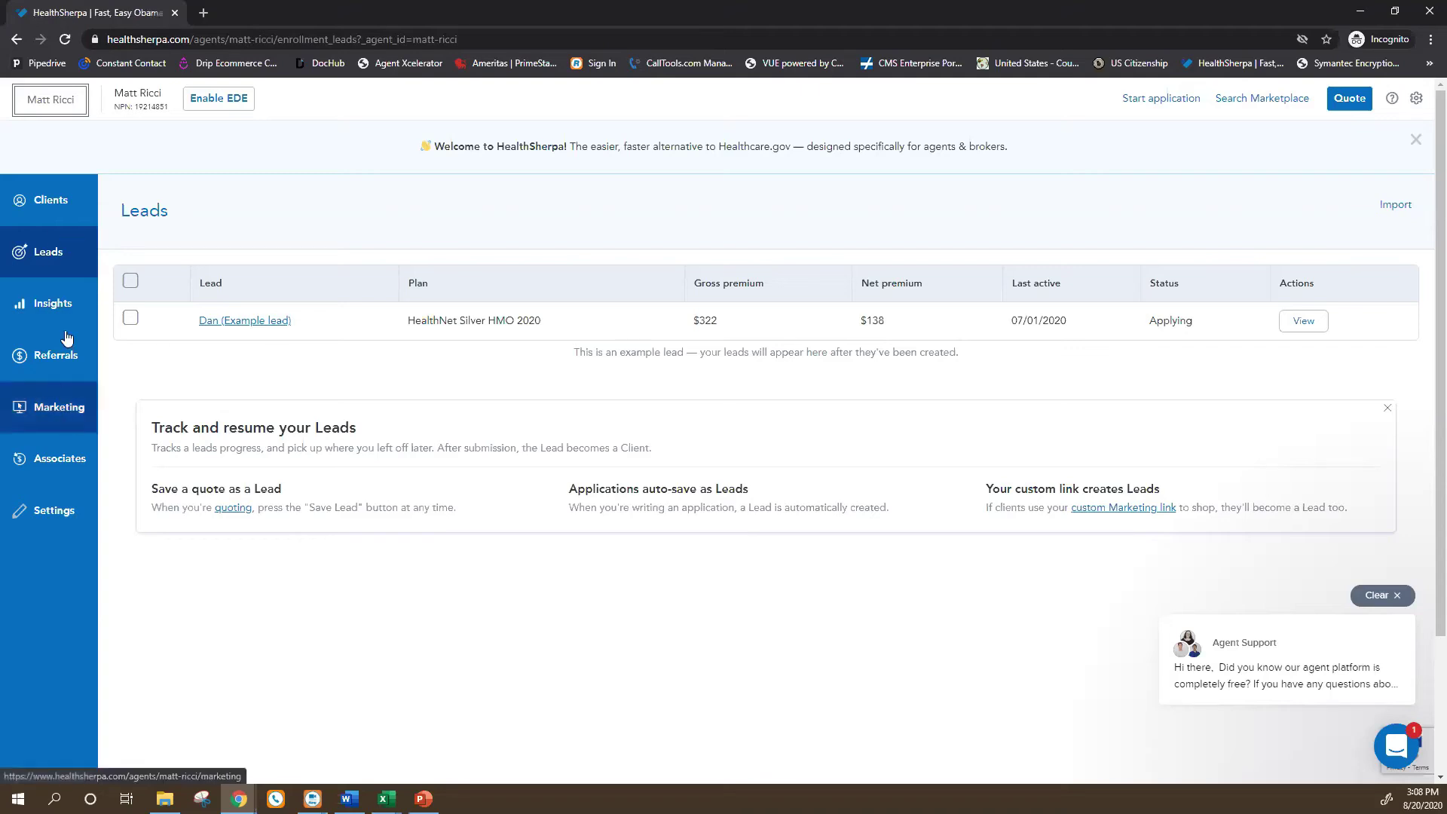
View the Insights page with 0 leads, 0 applications, $0.00 premiums and Monthly Activity.
{"action": "left_click", "coordinate": [48, 309]}
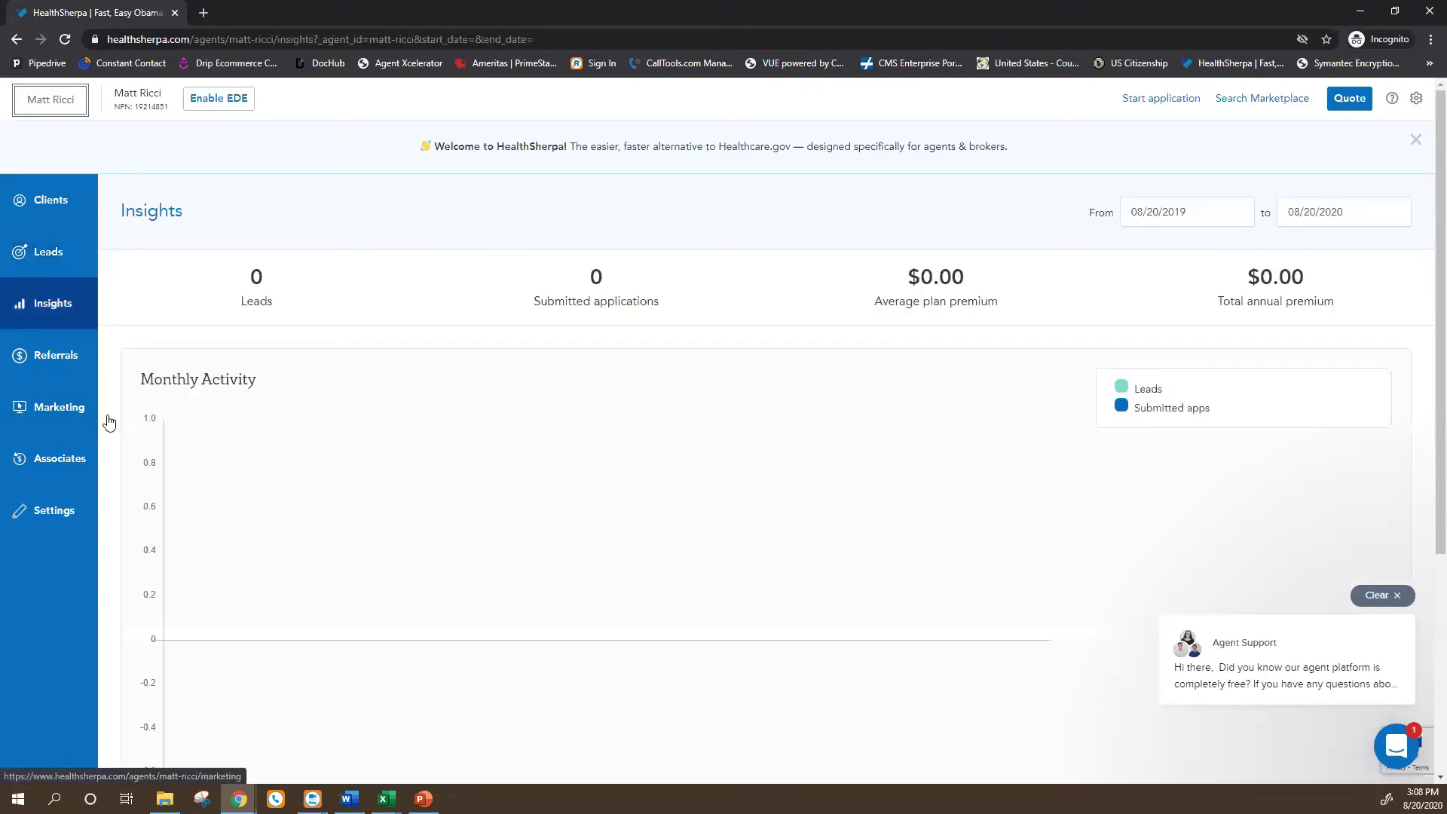
{"action": "scroll", "coordinate": [120, 414], "scroll_direction": "down", "scroll_amount": 2}
{"action": "scroll", "coordinate": [131, 410], "scroll_direction": "up", "scroll_amount": 2}
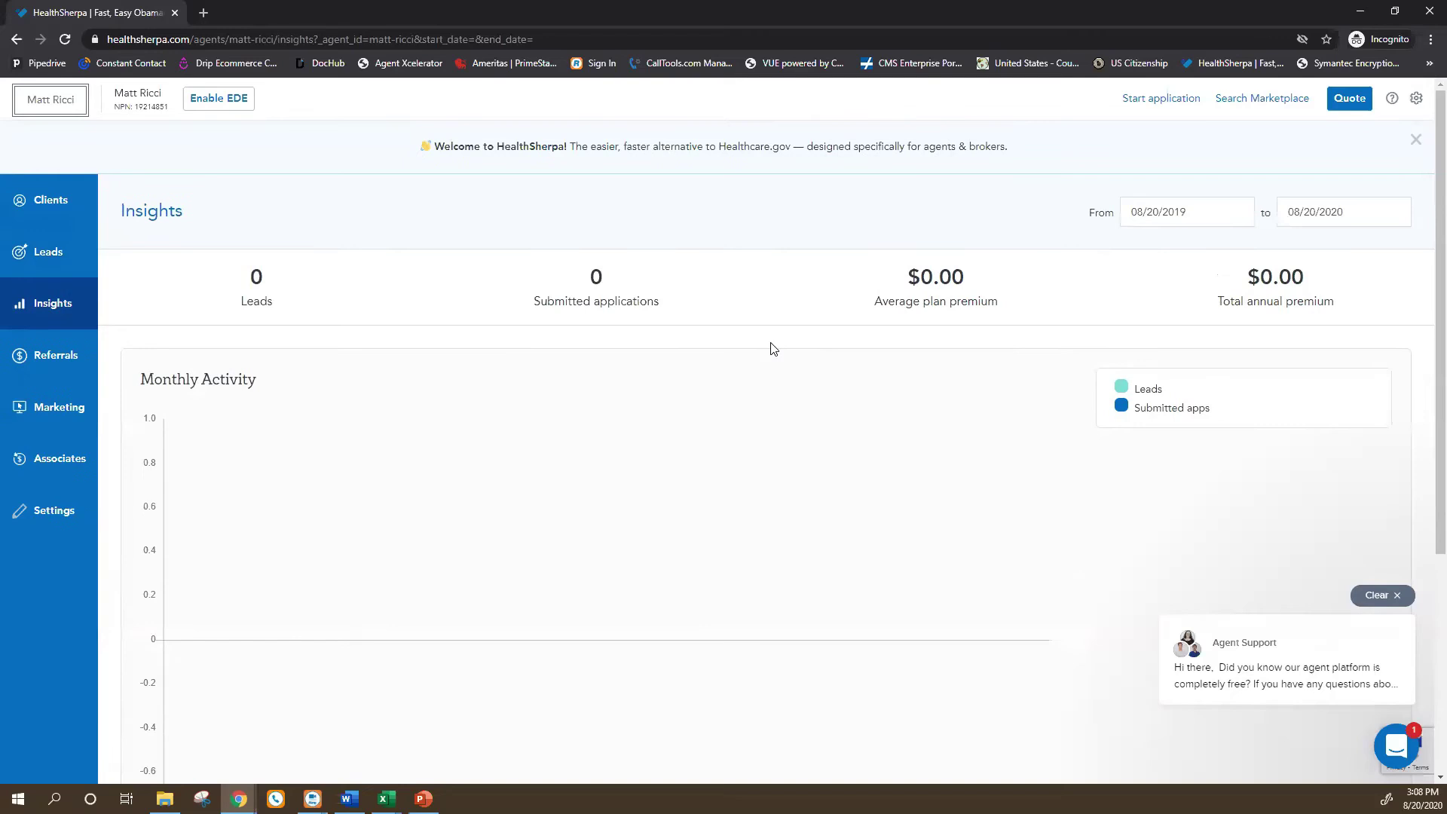
{"action": "scroll", "coordinate": [581, 399], "scroll_direction": "down", "scroll_amount": 4}
{"action": "scroll", "coordinate": [136, 385], "scroll_direction": "up", "scroll_amount": 4}
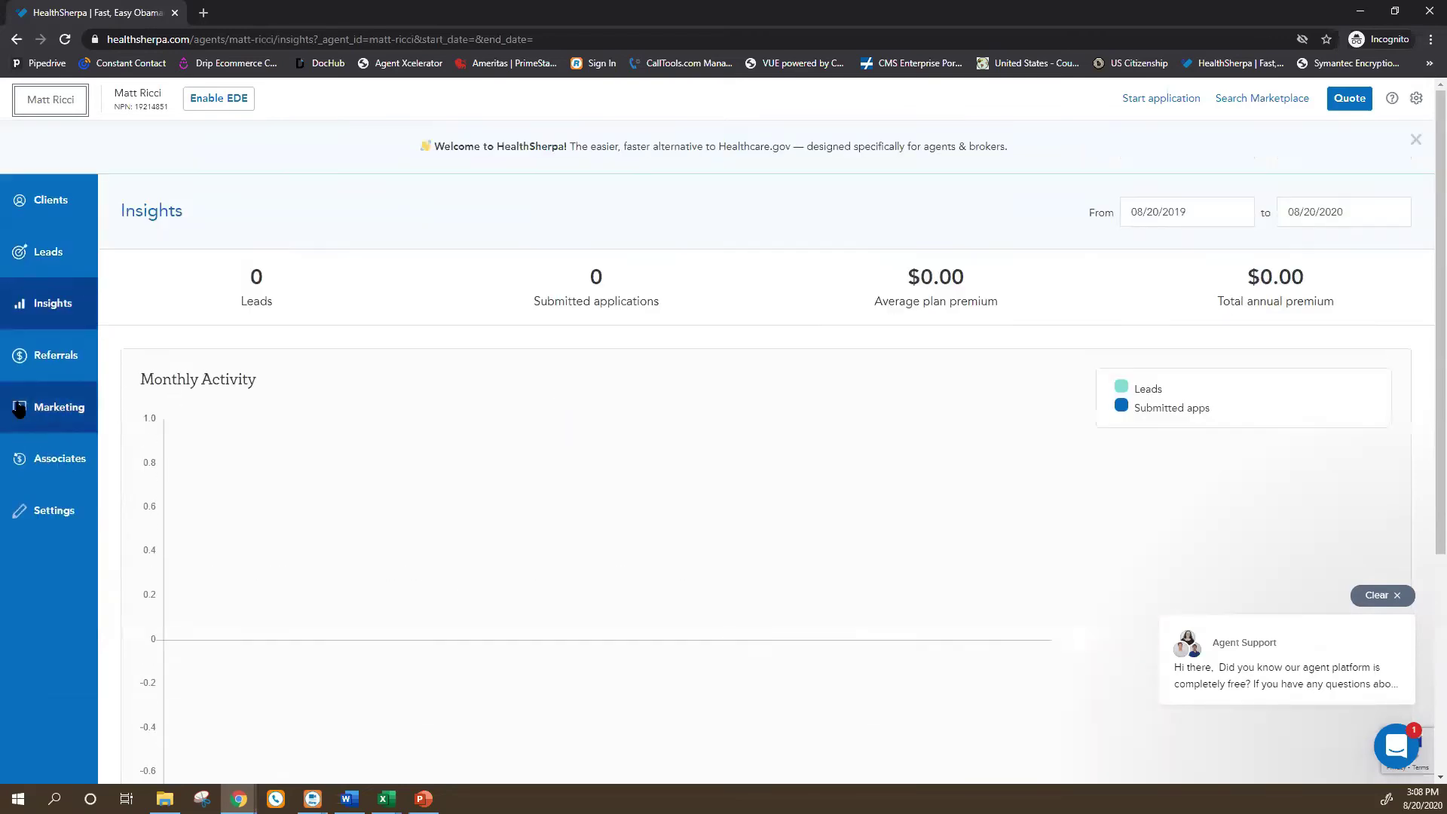
On the Referrals page, toggle 'Hide non-appointed carriers' off and back on.
{"action": "left_click", "coordinate": [49, 357]}
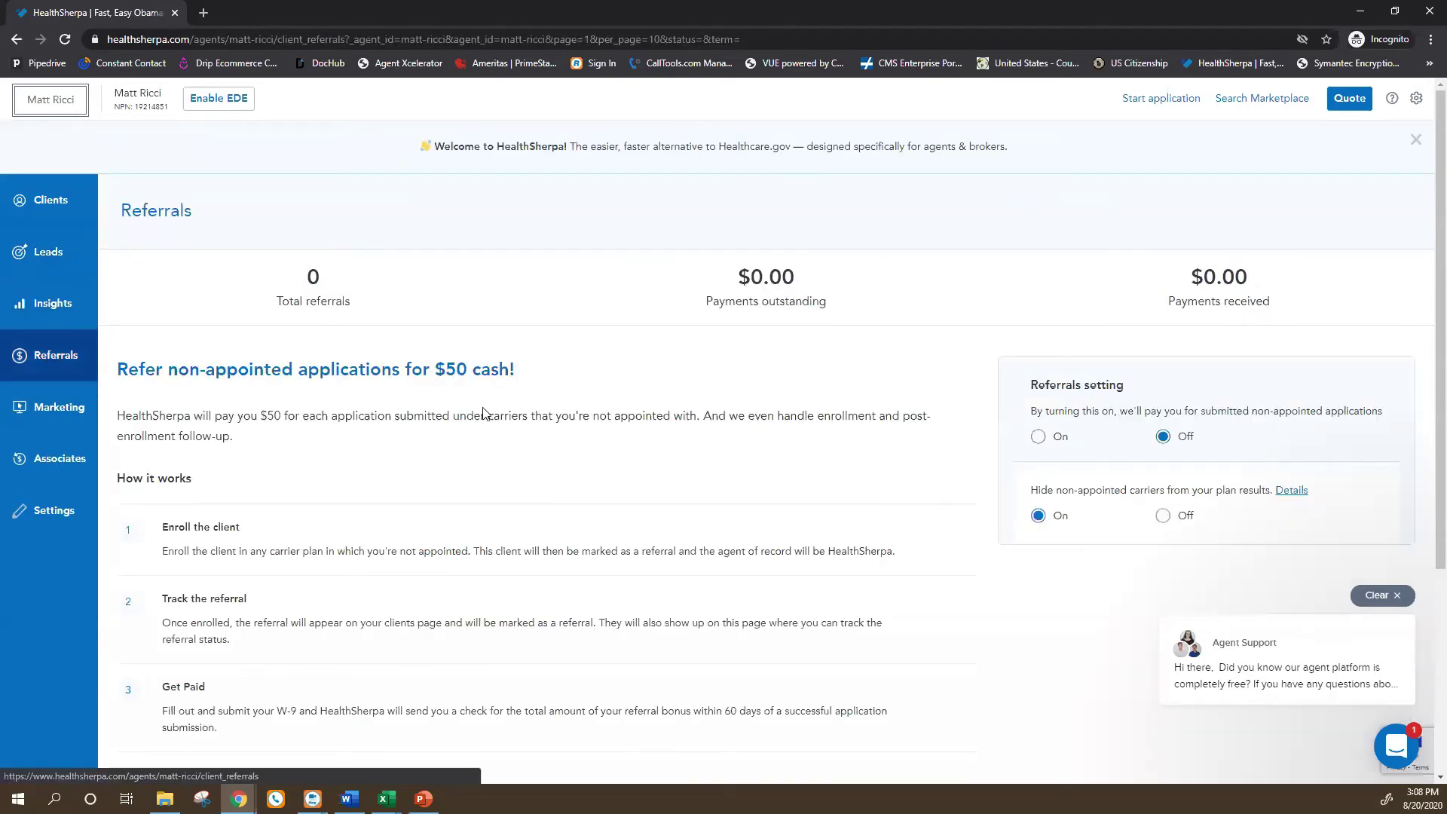
{"action": "scroll", "coordinate": [418, 397], "scroll_direction": "down", "scroll_amount": 2}
{"action": "scroll", "coordinate": [746, 428], "scroll_direction": "up", "scroll_amount": 1}
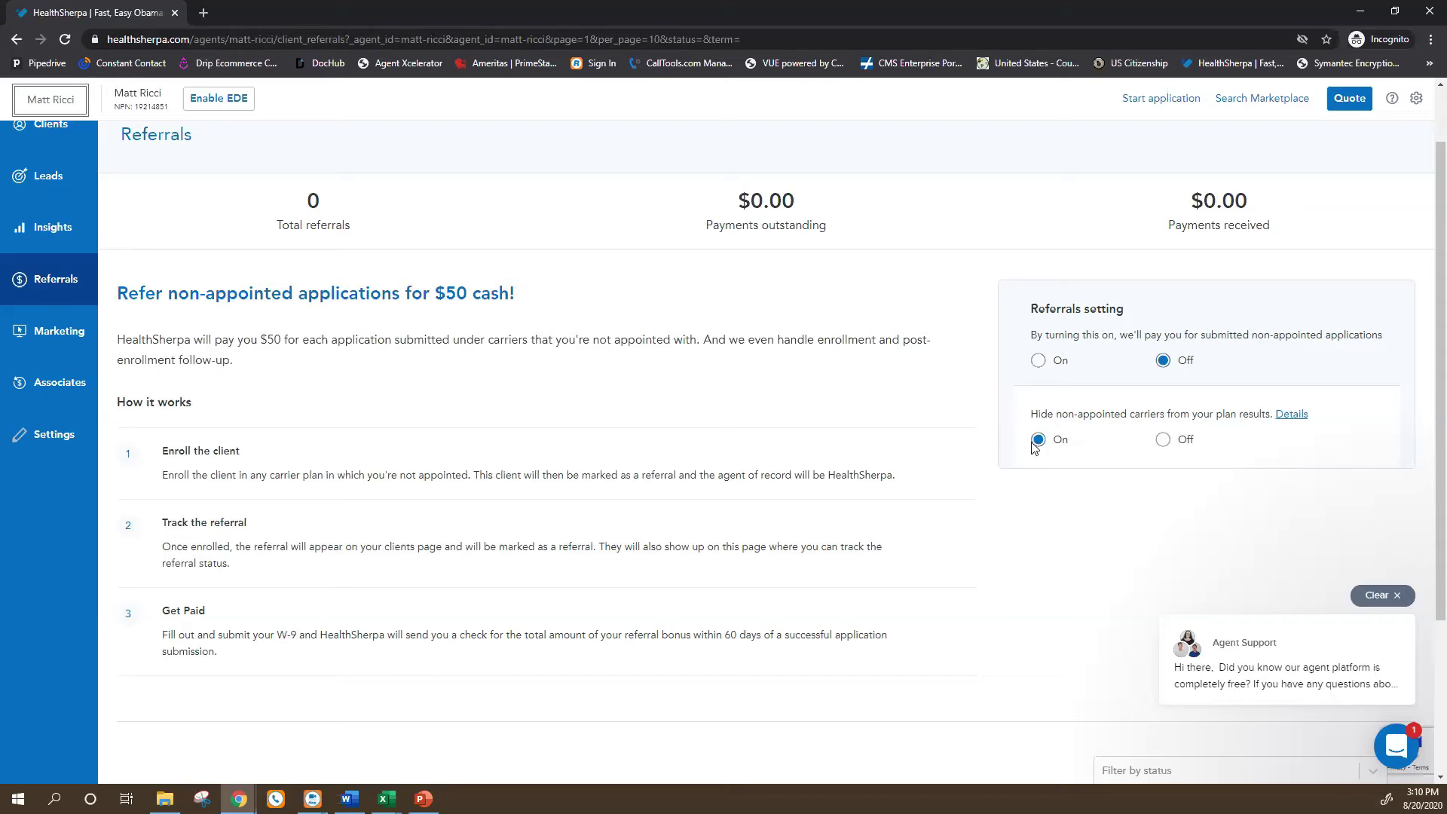
{"action": "left_click", "coordinate": [1163, 441]}
{"action": "left_click", "coordinate": [1038, 442]}
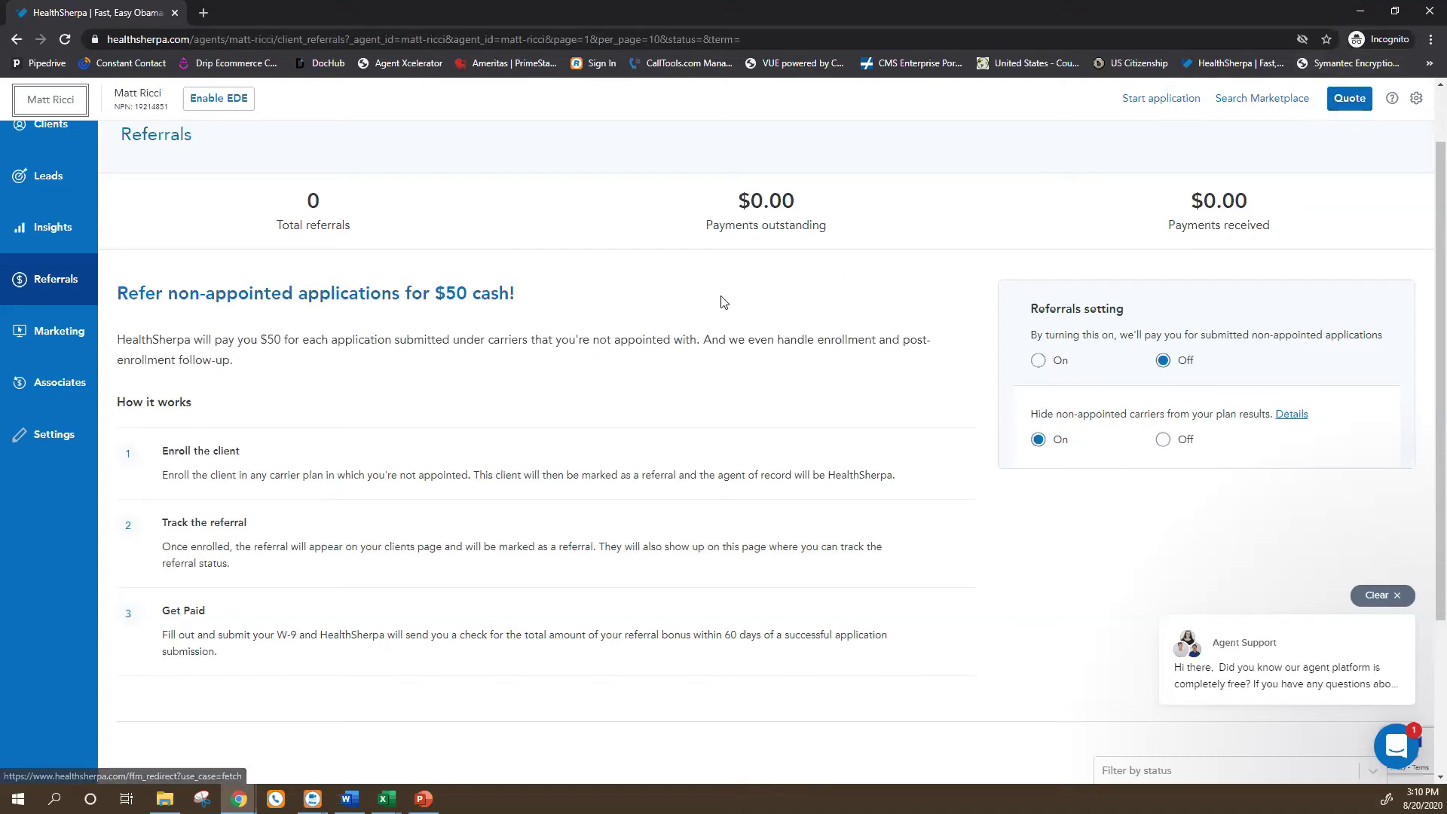
Go to the Marketing page with the agent's custom ACA site.
{"action": "scroll", "coordinate": [485, 397], "scroll_direction": "down", "scroll_amount": 1}
{"action": "scroll", "coordinate": [485, 397], "scroll_direction": "up", "scroll_amount": 2}
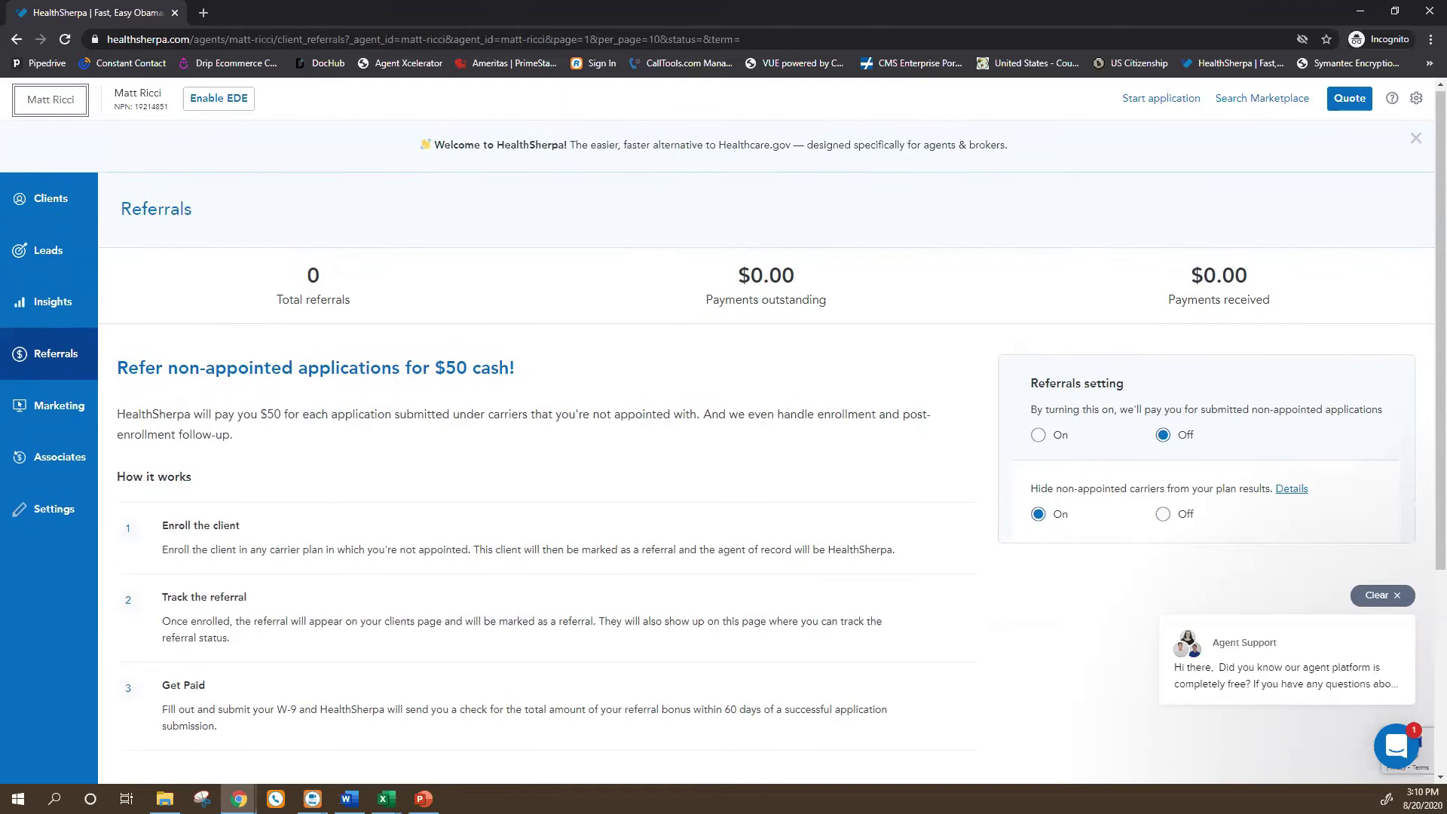
{"action": "left_click", "coordinate": [35, 409]}
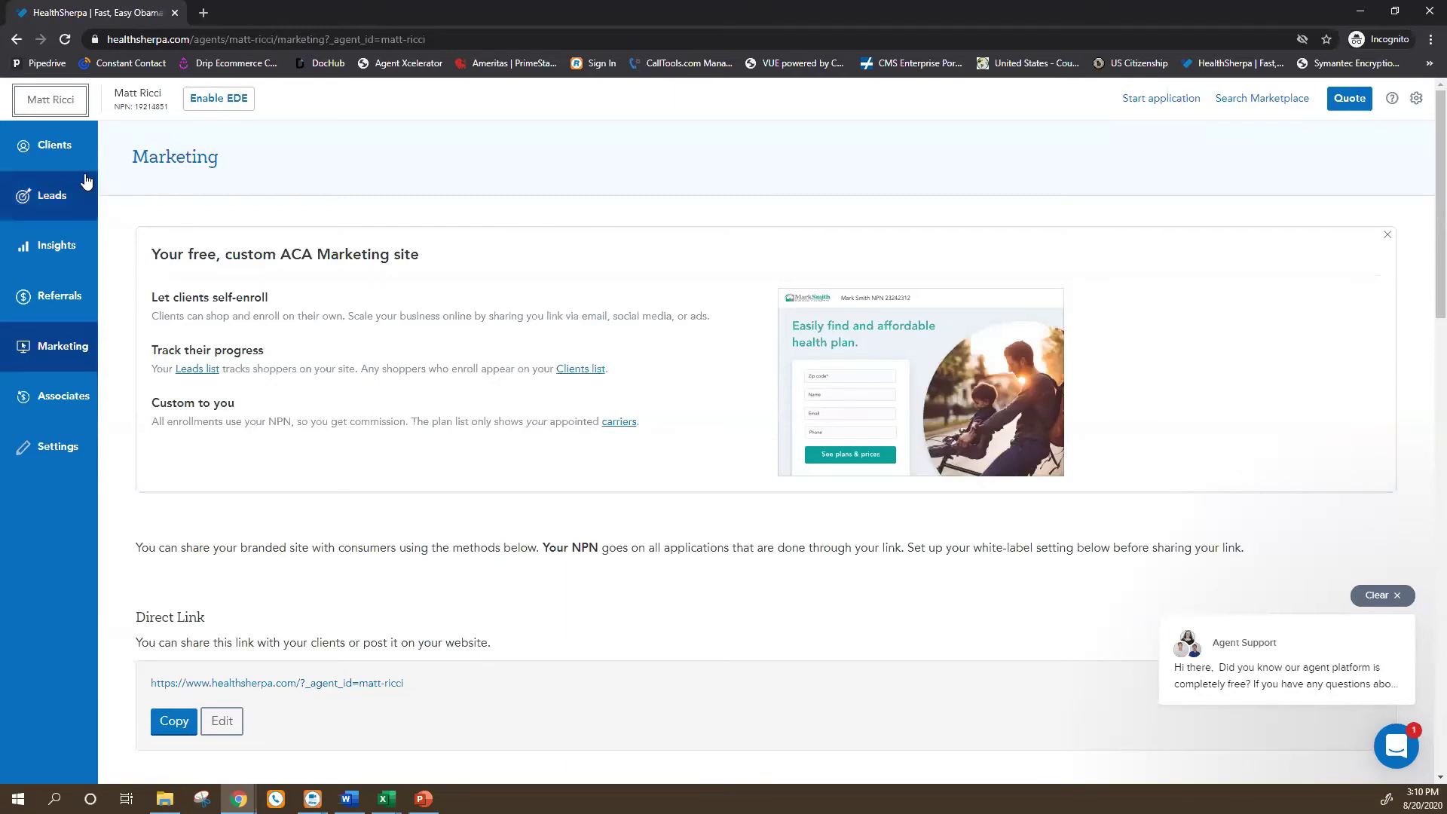
Copy the agent's direct marketing link and open a new tab in the Healthcare Bluebook window.
{"action": "scroll", "coordinate": [260, 591], "scroll_direction": "down", "scroll_amount": 1}
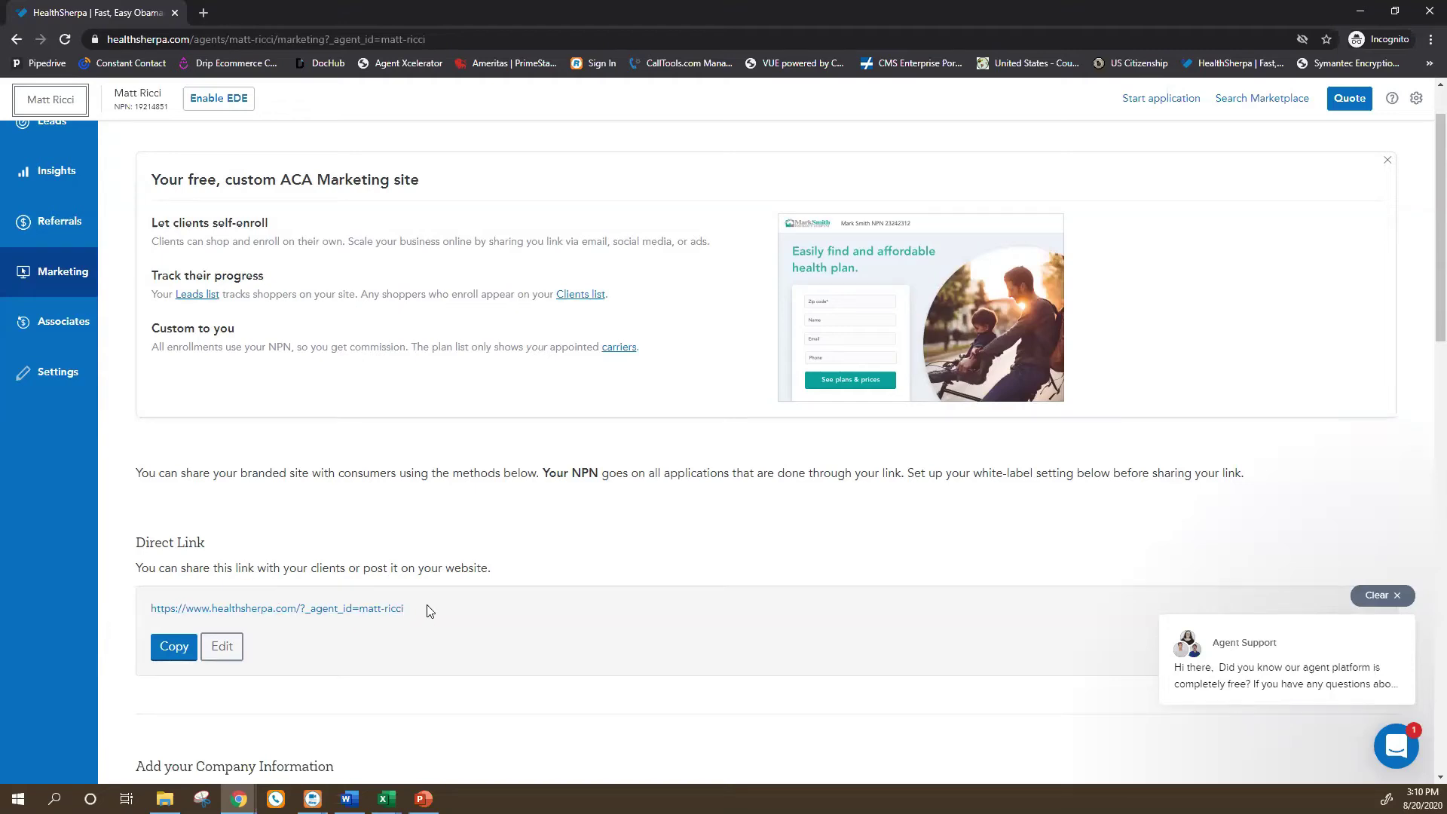
{"action": "left_click", "coordinate": [175, 653]}
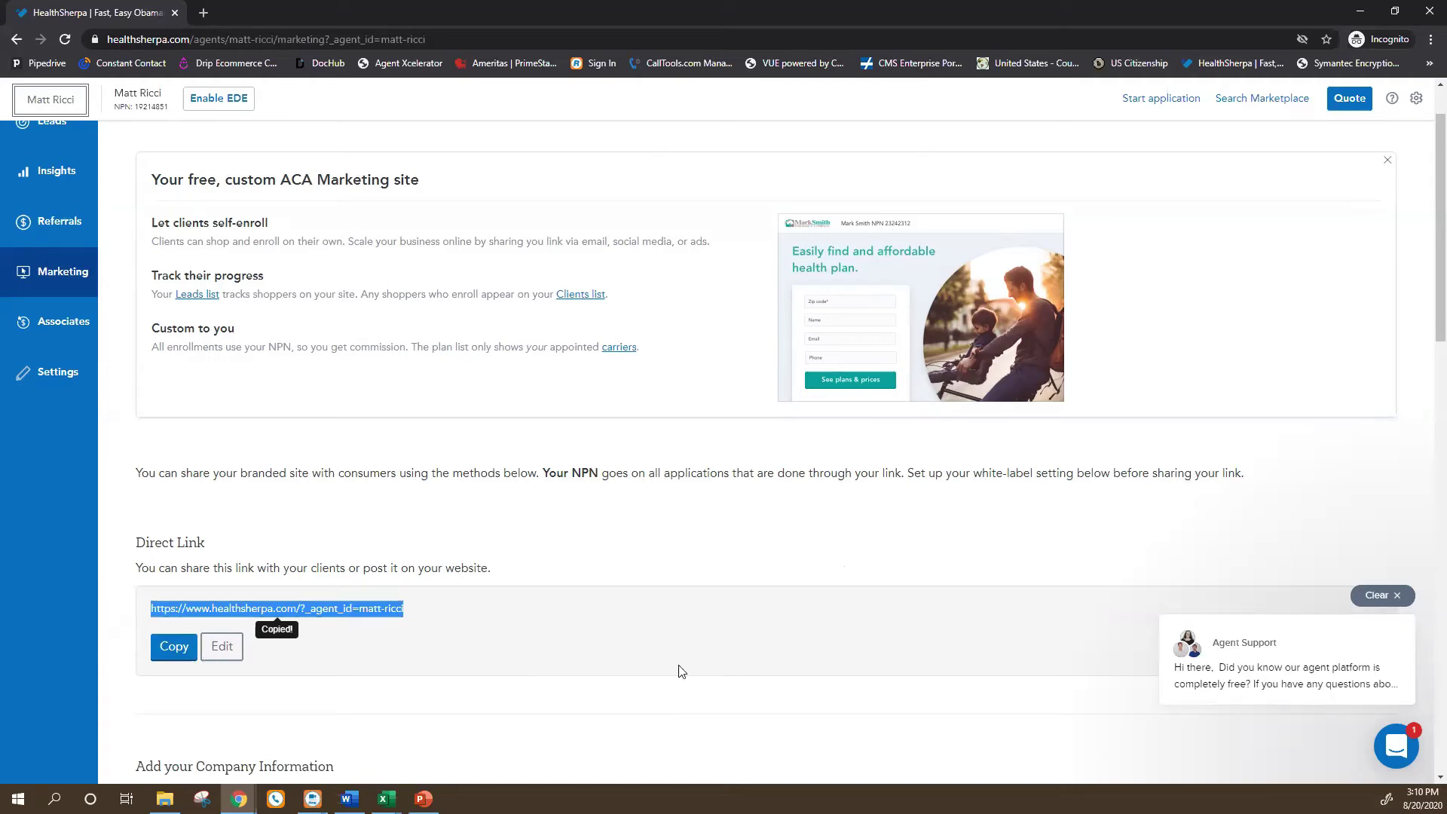
{"action": "left_click", "coordinate": [238, 799]}
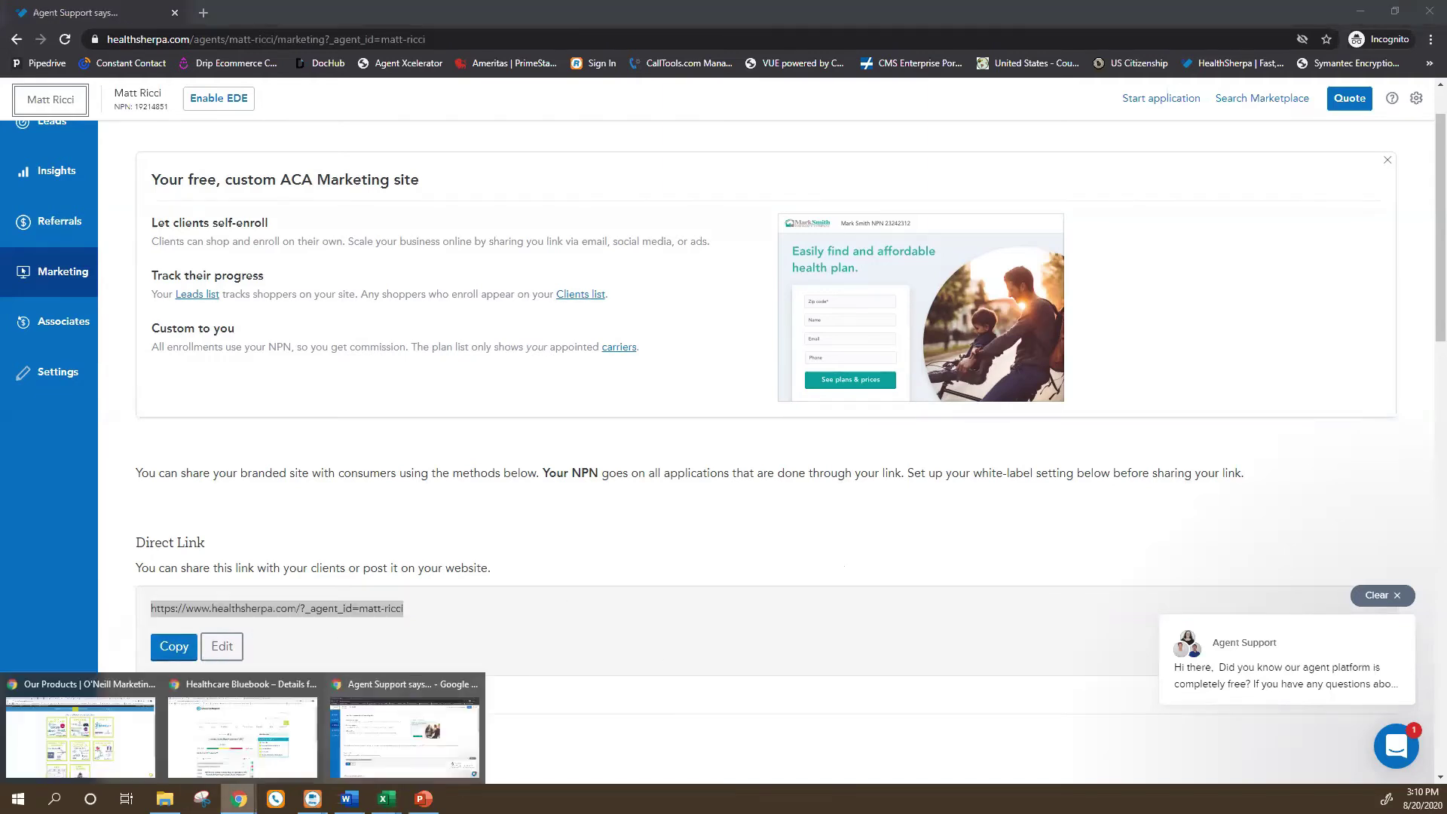
{"action": "left_click", "coordinate": [244, 765]}
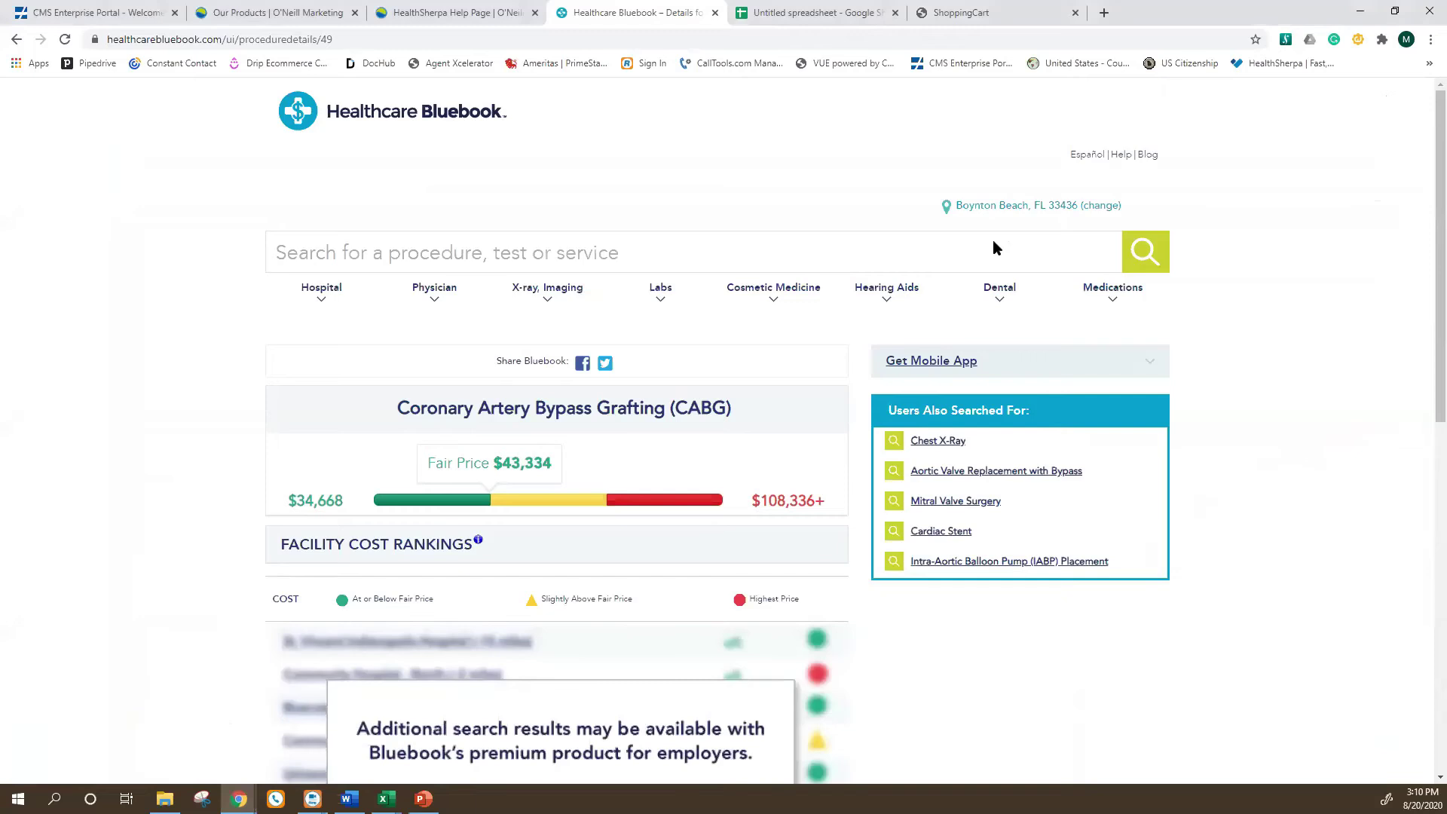
{"action": "left_click", "coordinate": [1104, 14]}
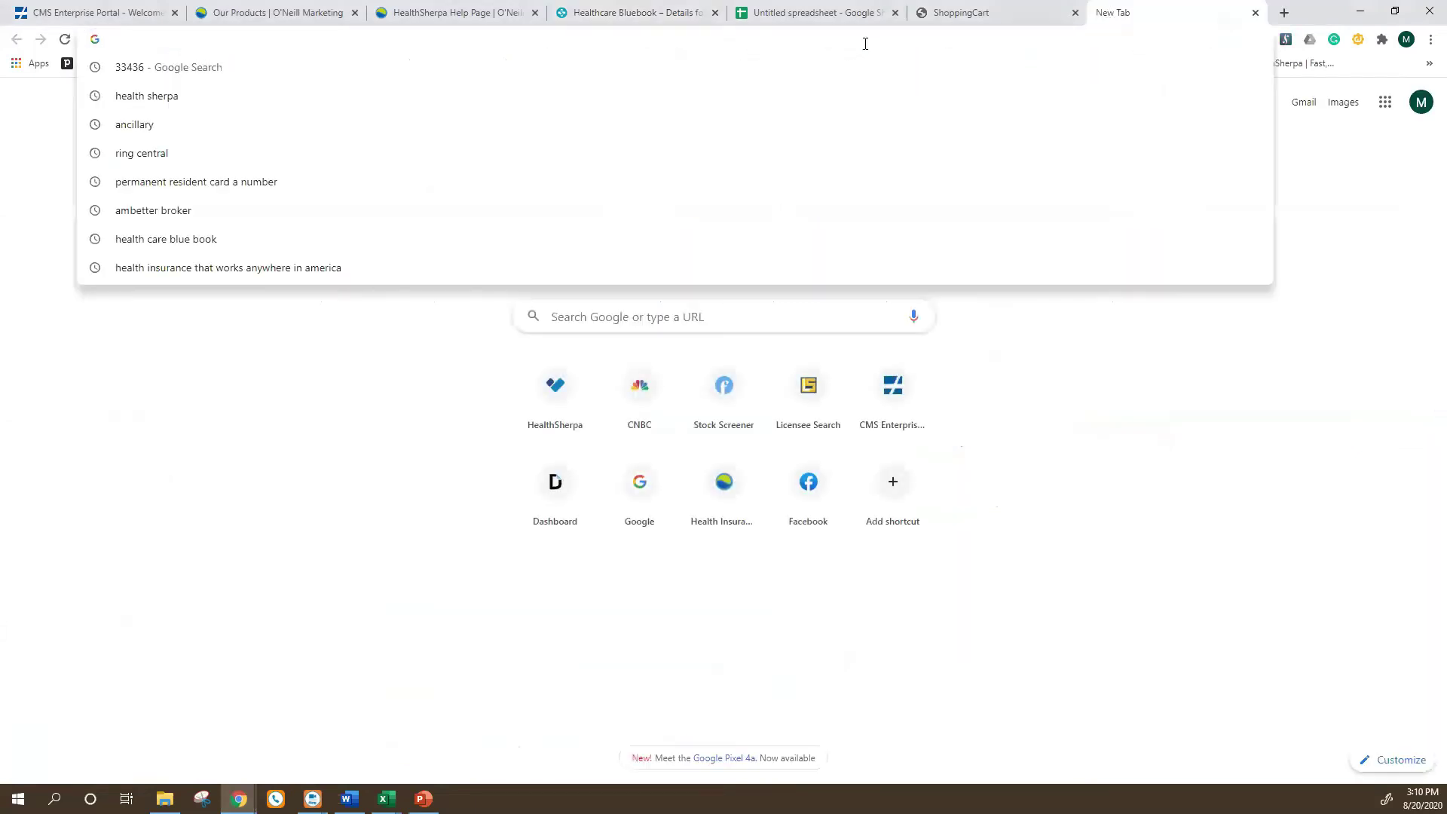
Load the pasted direct link to open the agent's 'Easily find an affordable health plan' page, leaving the Zip code empty.
{"action": "key", "text": "ctrl+v"}
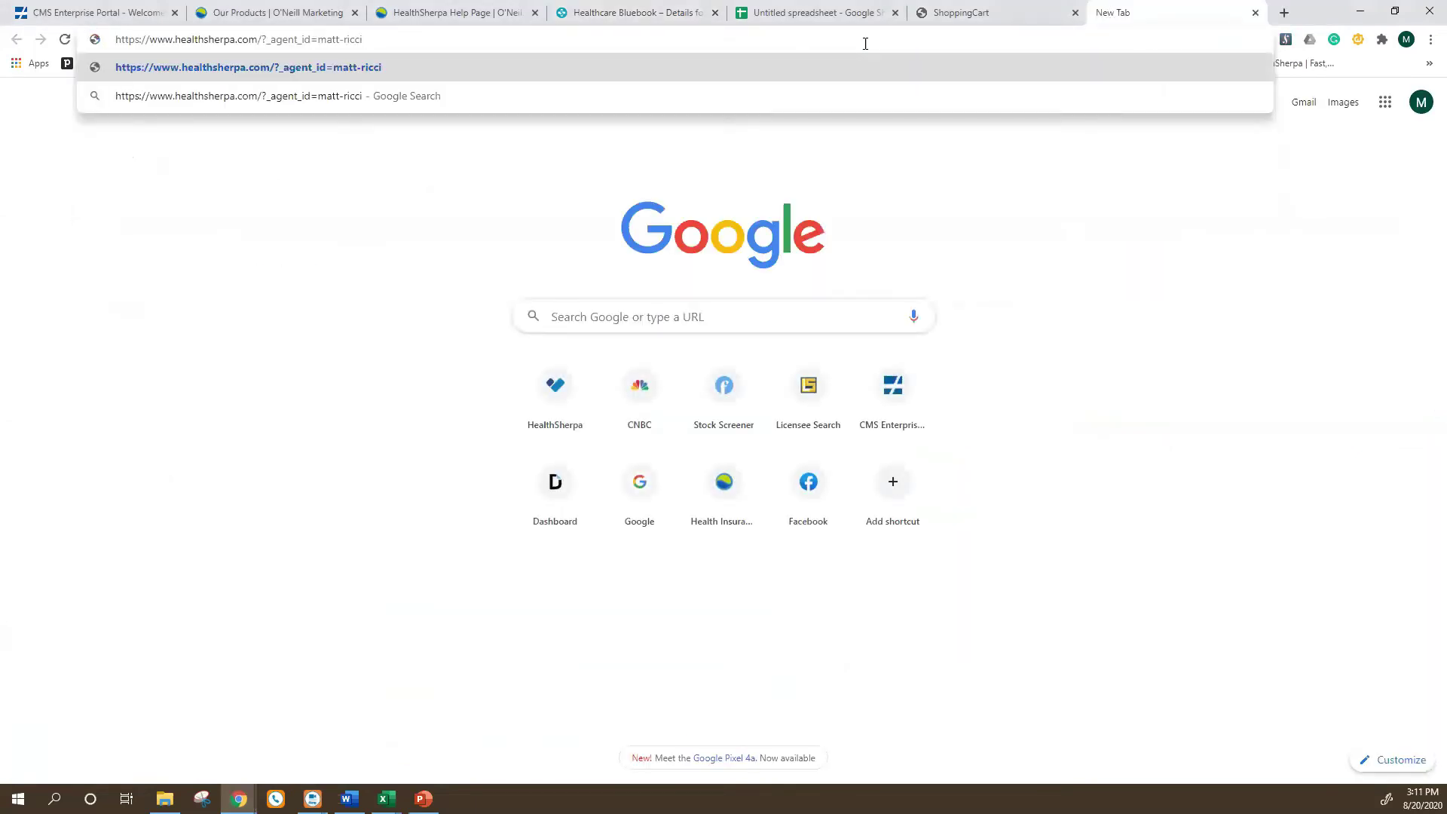
{"action": "key", "text": "Return"}
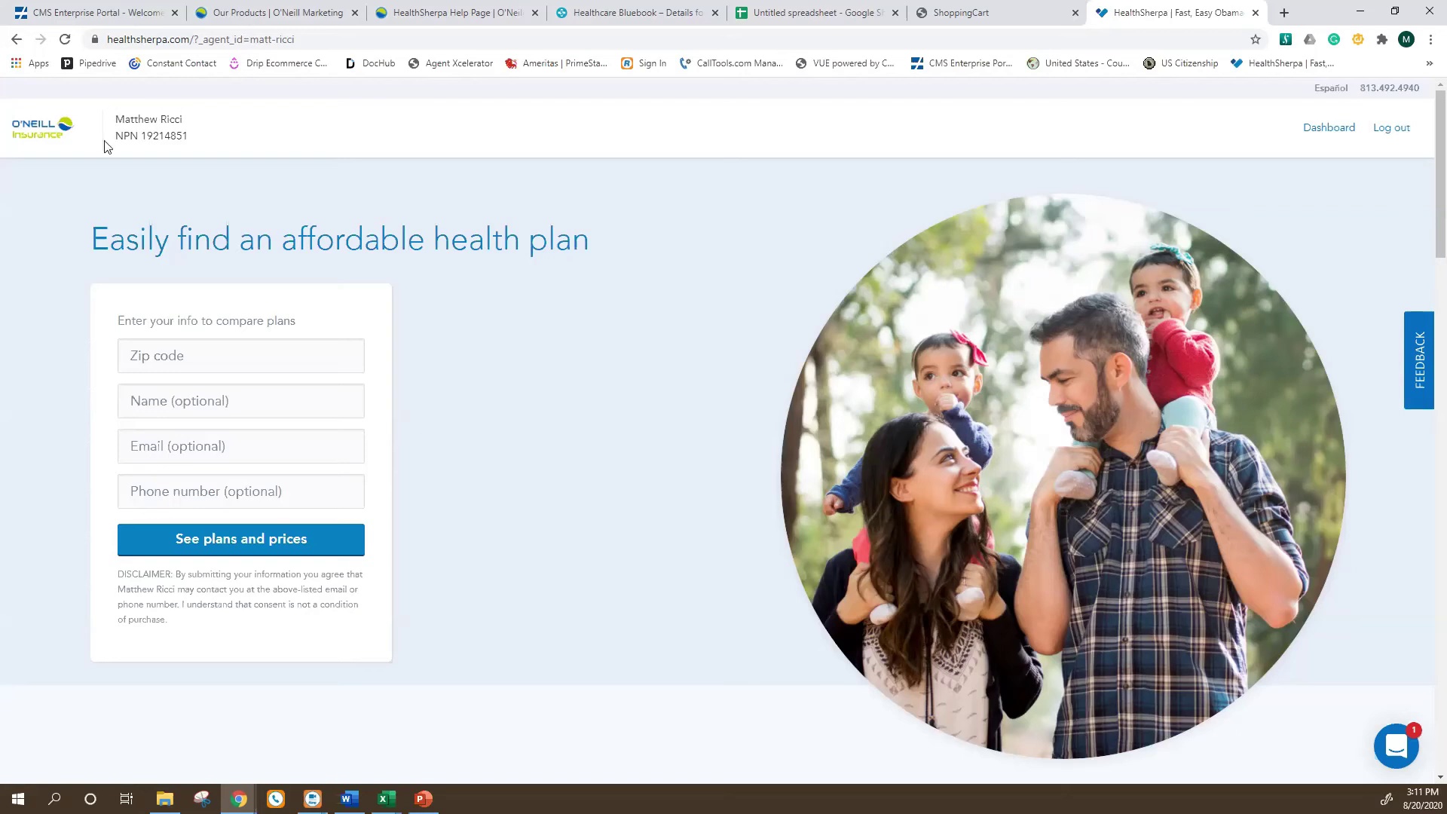
{"action": "left_click", "coordinate": [156, 359]}
{"action": "left_click", "coordinate": [578, 410]}
Switch back to the agent dashboard window, open Leads, and dismiss the agent referral invitation.
{"action": "key", "text": "super+Tab"}
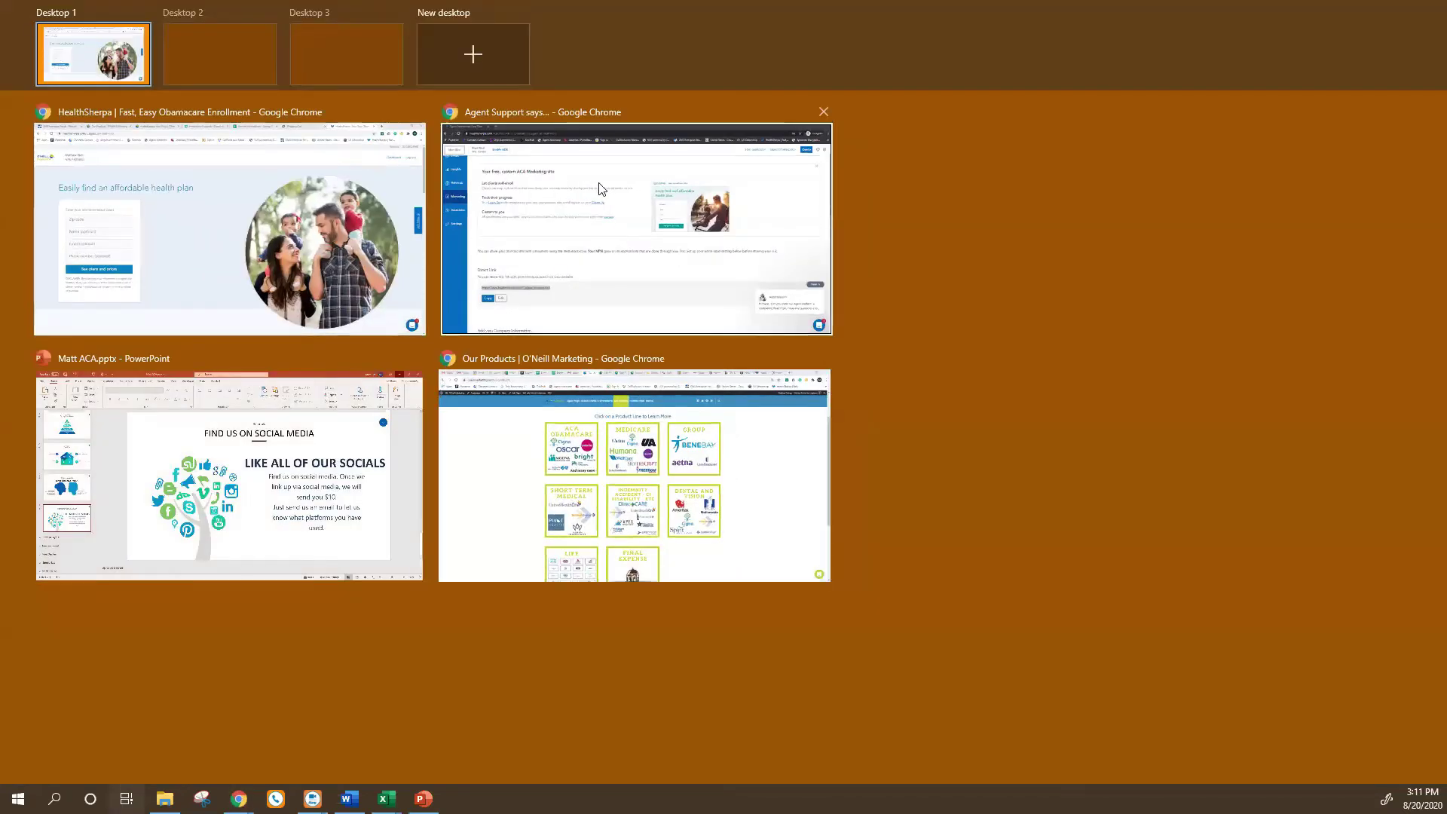
{"action": "left_click", "coordinate": [596, 215]}
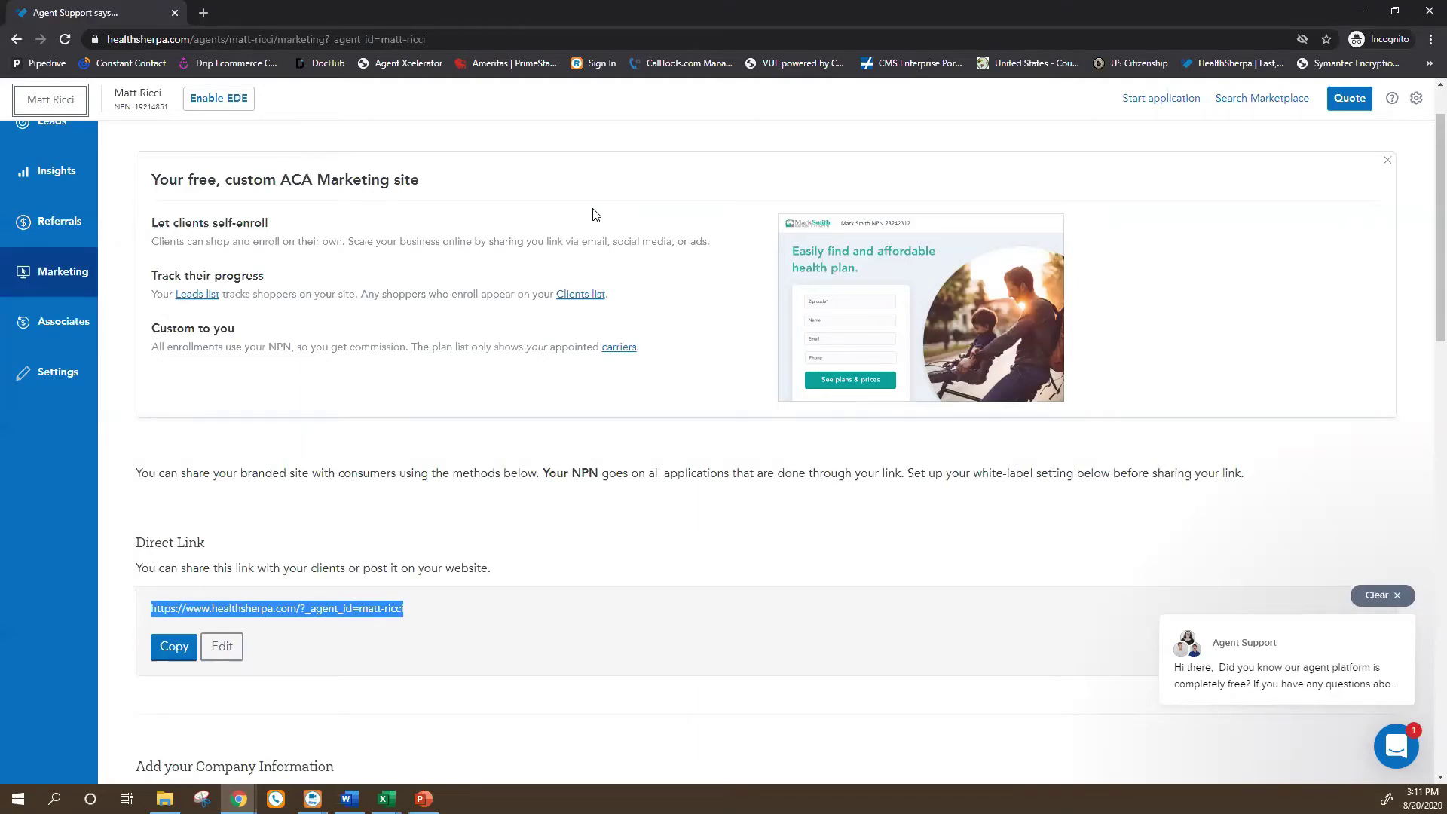
{"action": "scroll", "coordinate": [133, 393], "scroll_direction": "up", "scroll_amount": 1}
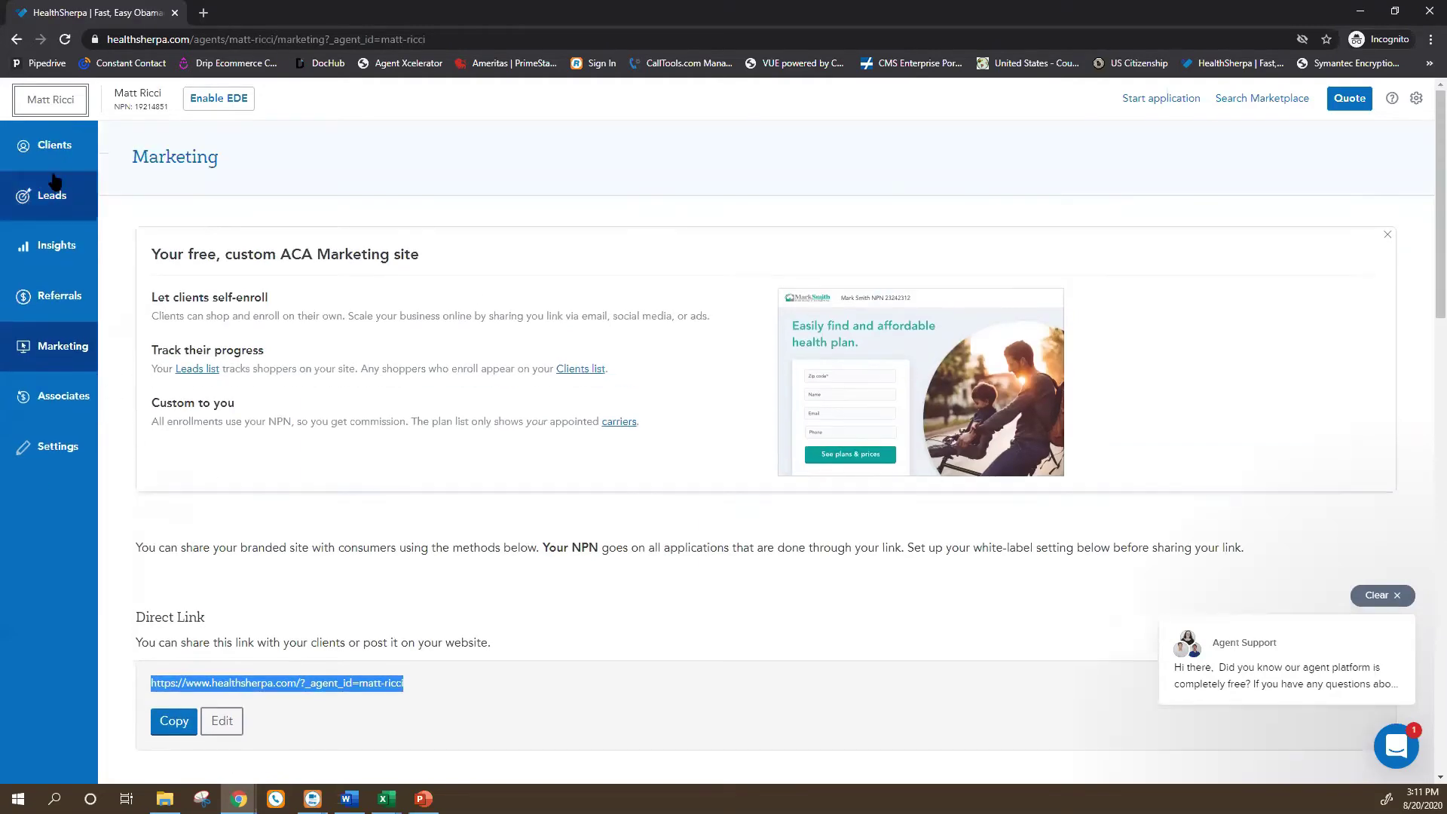
{"action": "left_click", "coordinate": [53, 195]}
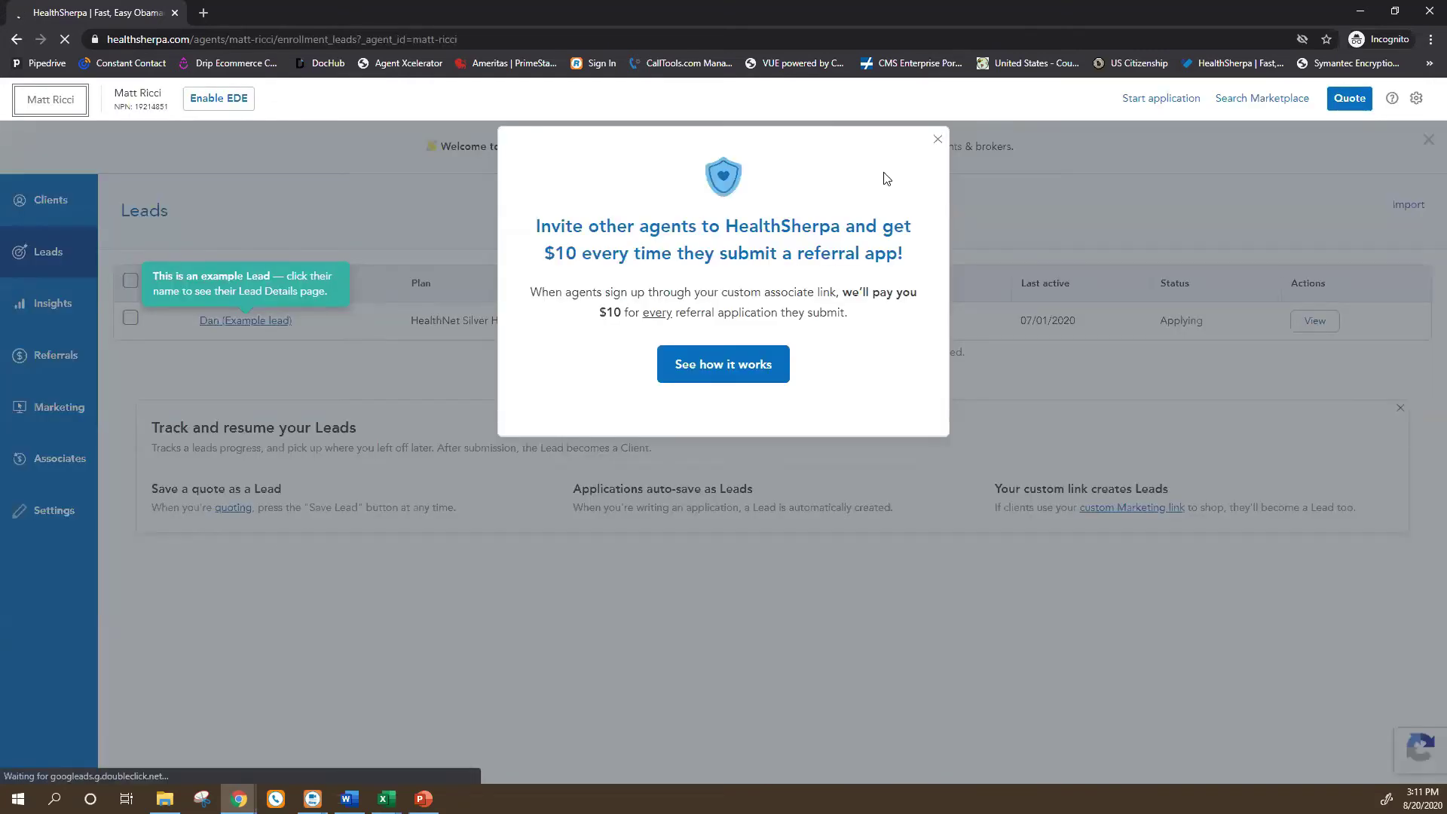
{"action": "left_click", "coordinate": [938, 140]}
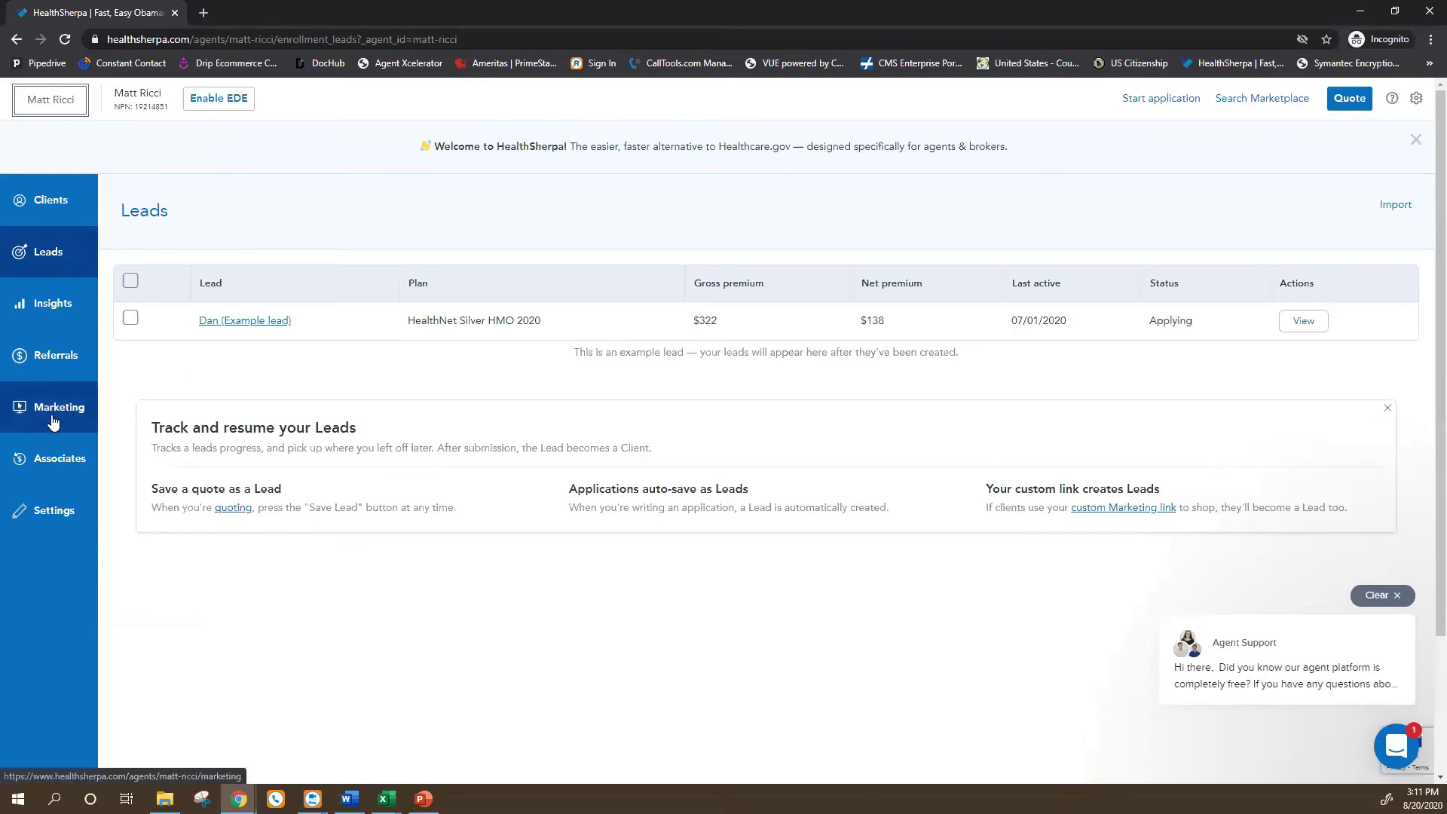
Open Marketing and scroll down to the company information (name OM, company phone) and logo upload options.
{"action": "left_click", "coordinate": [53, 420]}
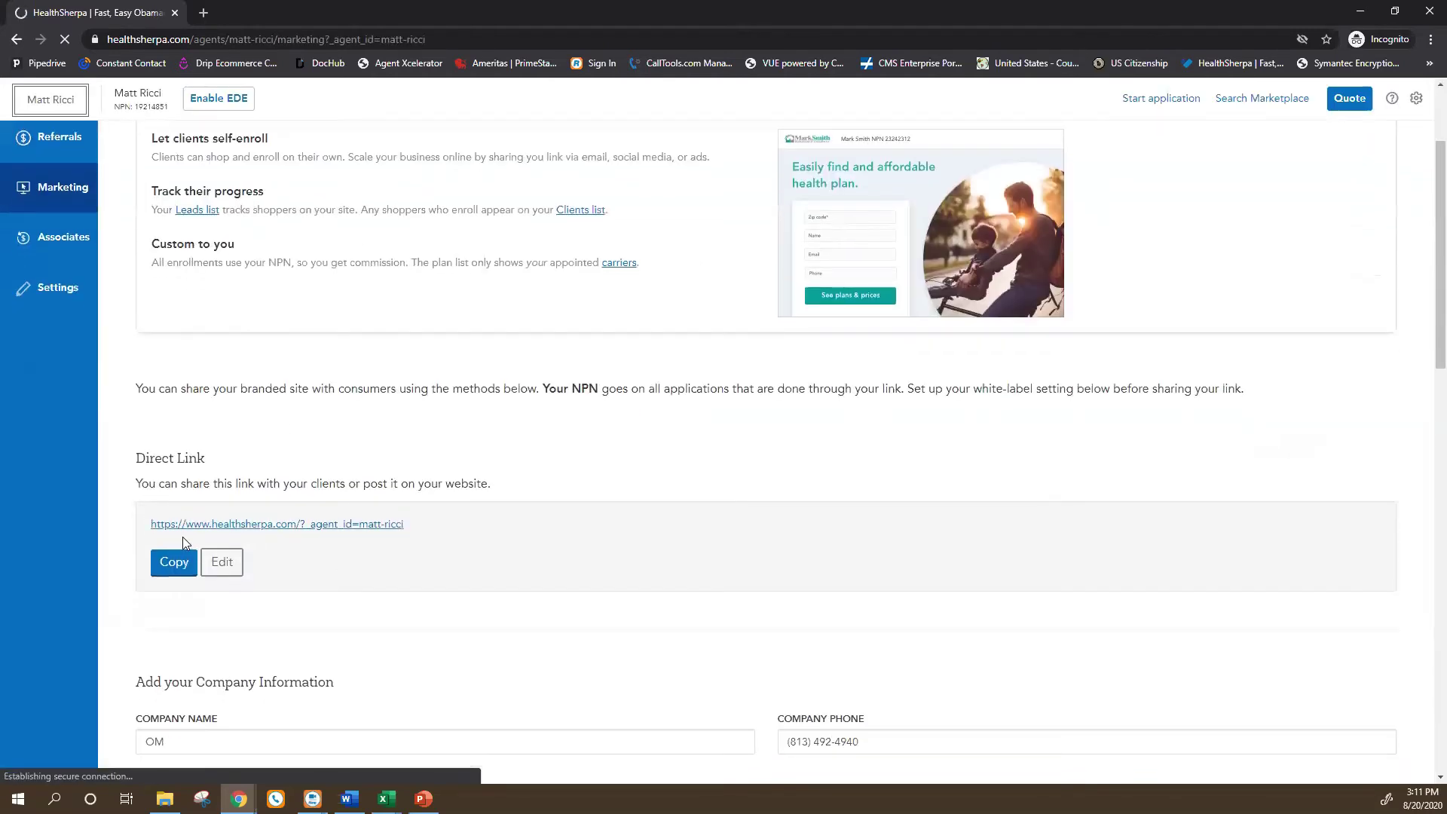
{"action": "scroll", "coordinate": [183, 537], "scroll_direction": "down", "scroll_amount": 2}
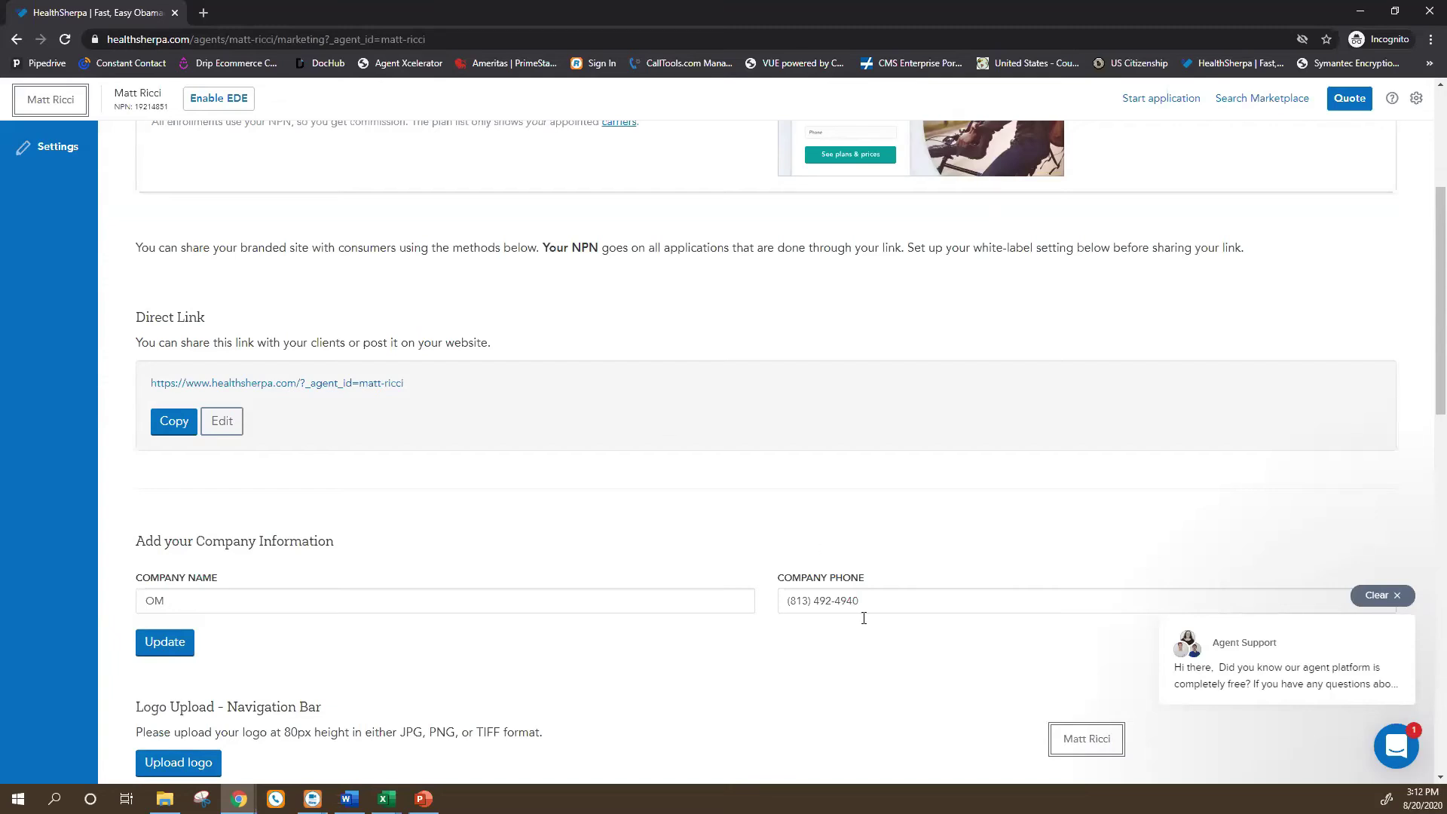
{"action": "scroll", "coordinate": [234, 628], "scroll_direction": "down", "scroll_amount": 3}
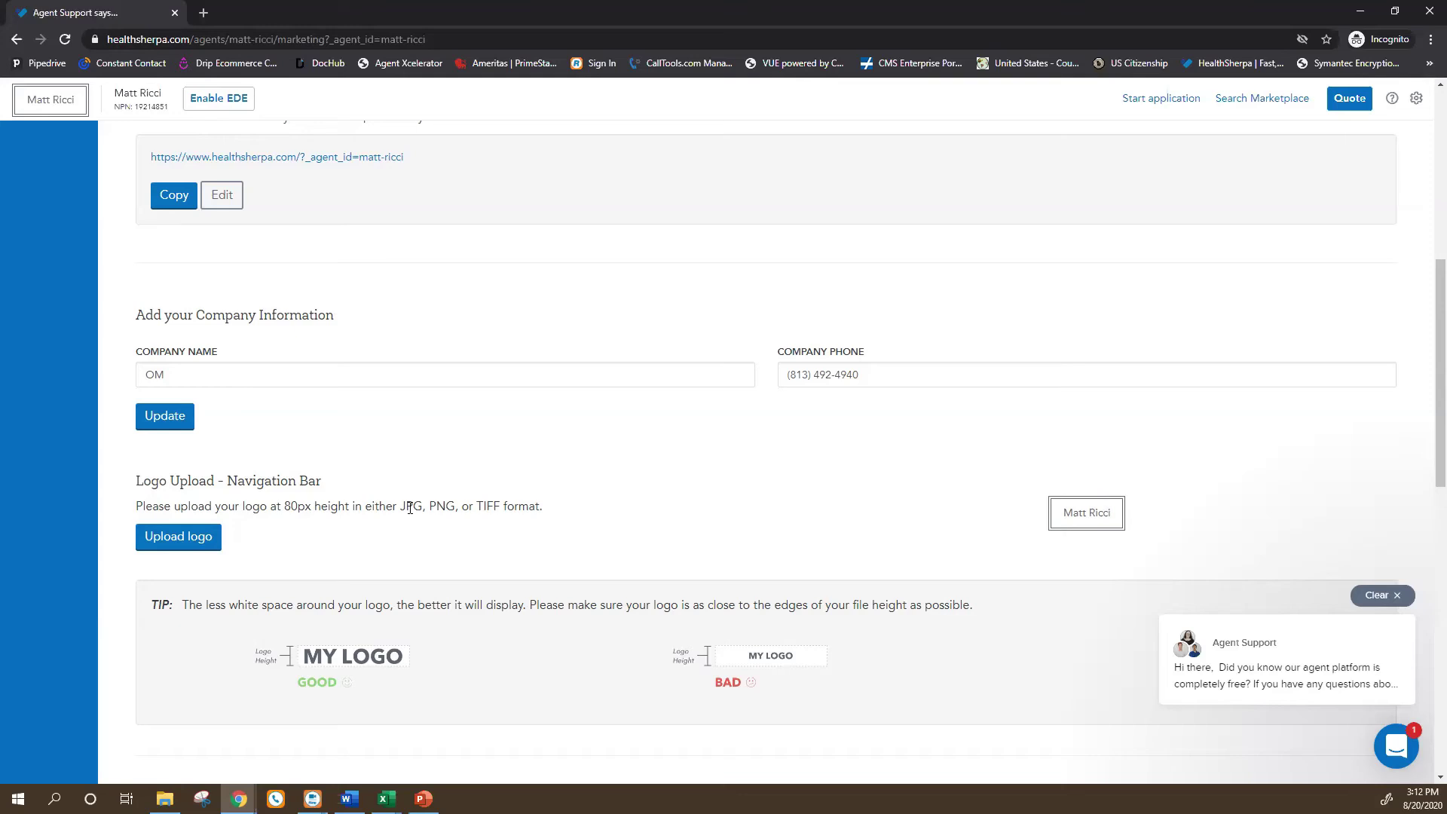
{"action": "scroll", "coordinate": [491, 520], "scroll_direction": "down", "scroll_amount": 1}
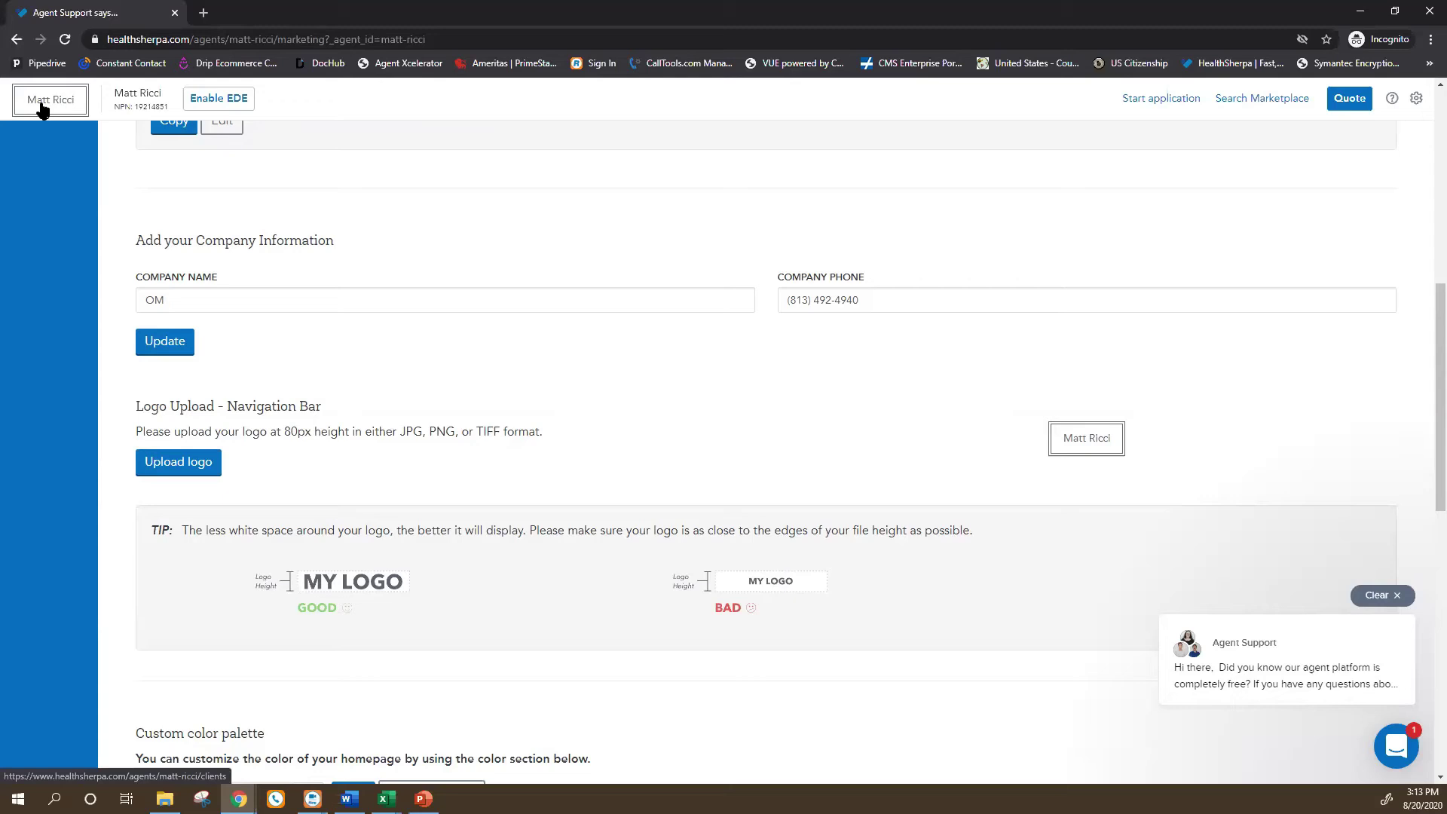
Scroll through the custom colour palette, lifestyle photo and Google Analytics options, then open Associates.
{"action": "scroll", "coordinate": [146, 268], "scroll_direction": "down", "scroll_amount": 5}
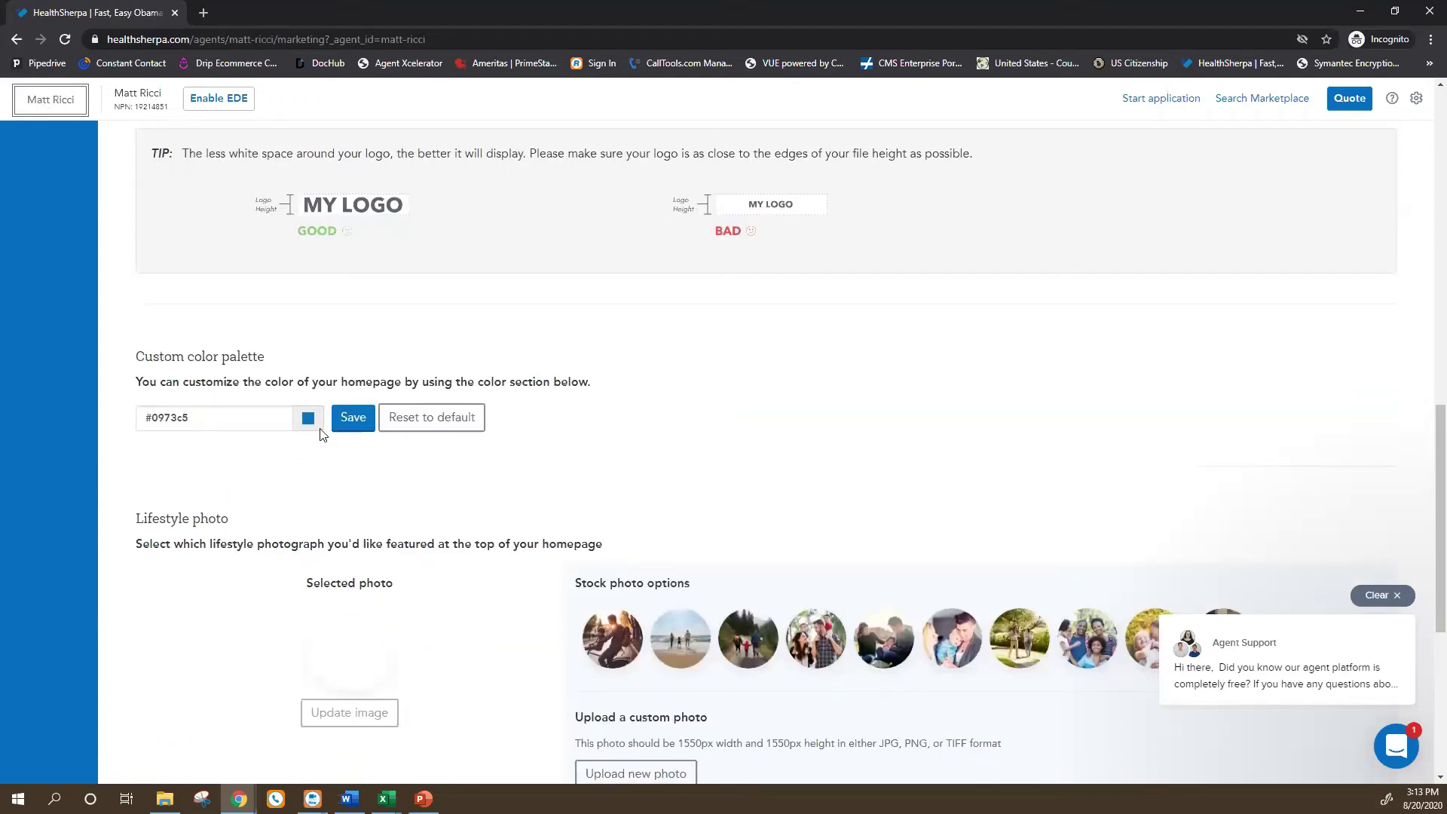
{"action": "scroll", "coordinate": [274, 411], "scroll_direction": "down", "scroll_amount": 2}
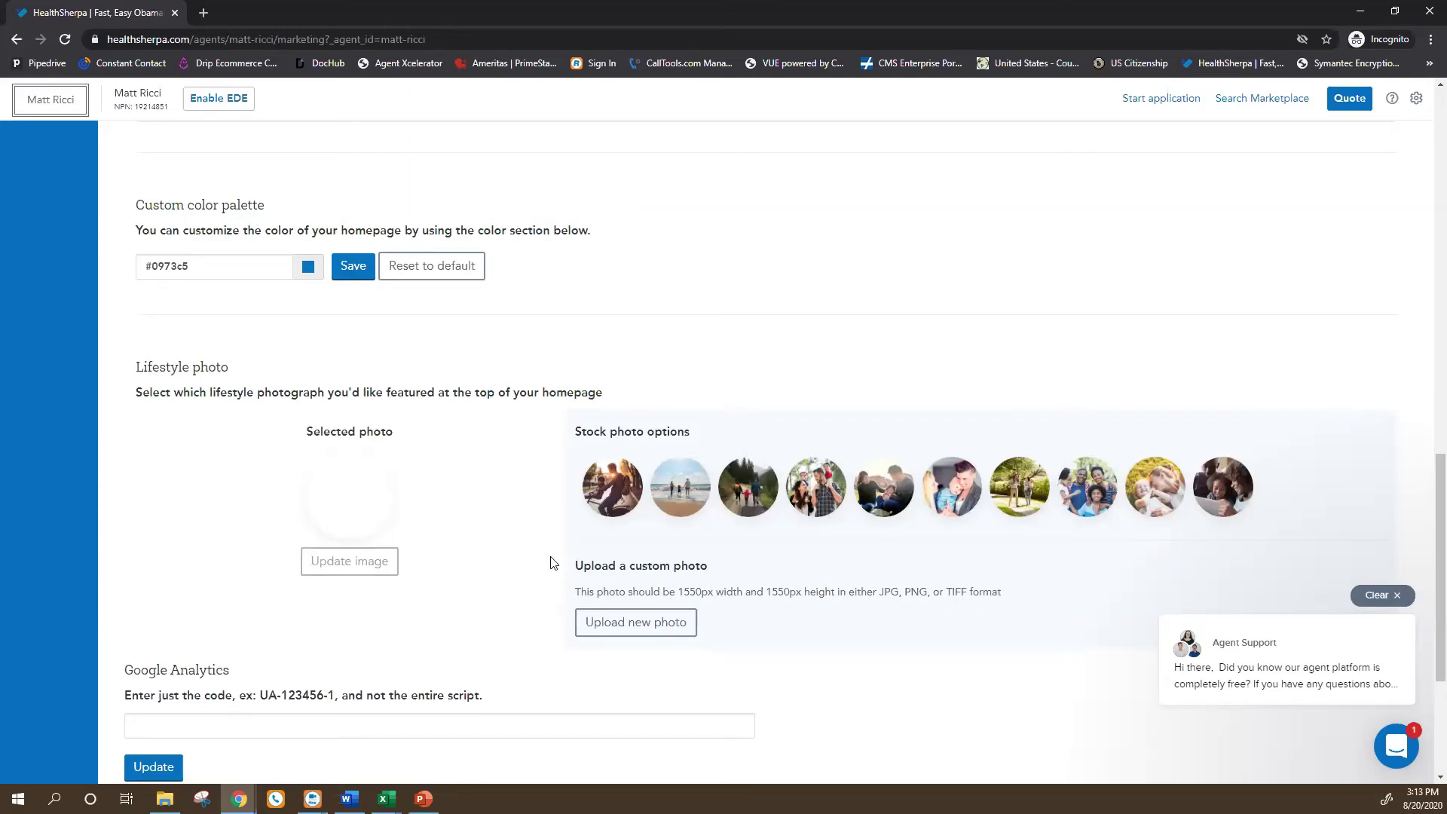
{"action": "scroll", "coordinate": [242, 581], "scroll_direction": "down", "scroll_amount": 1}
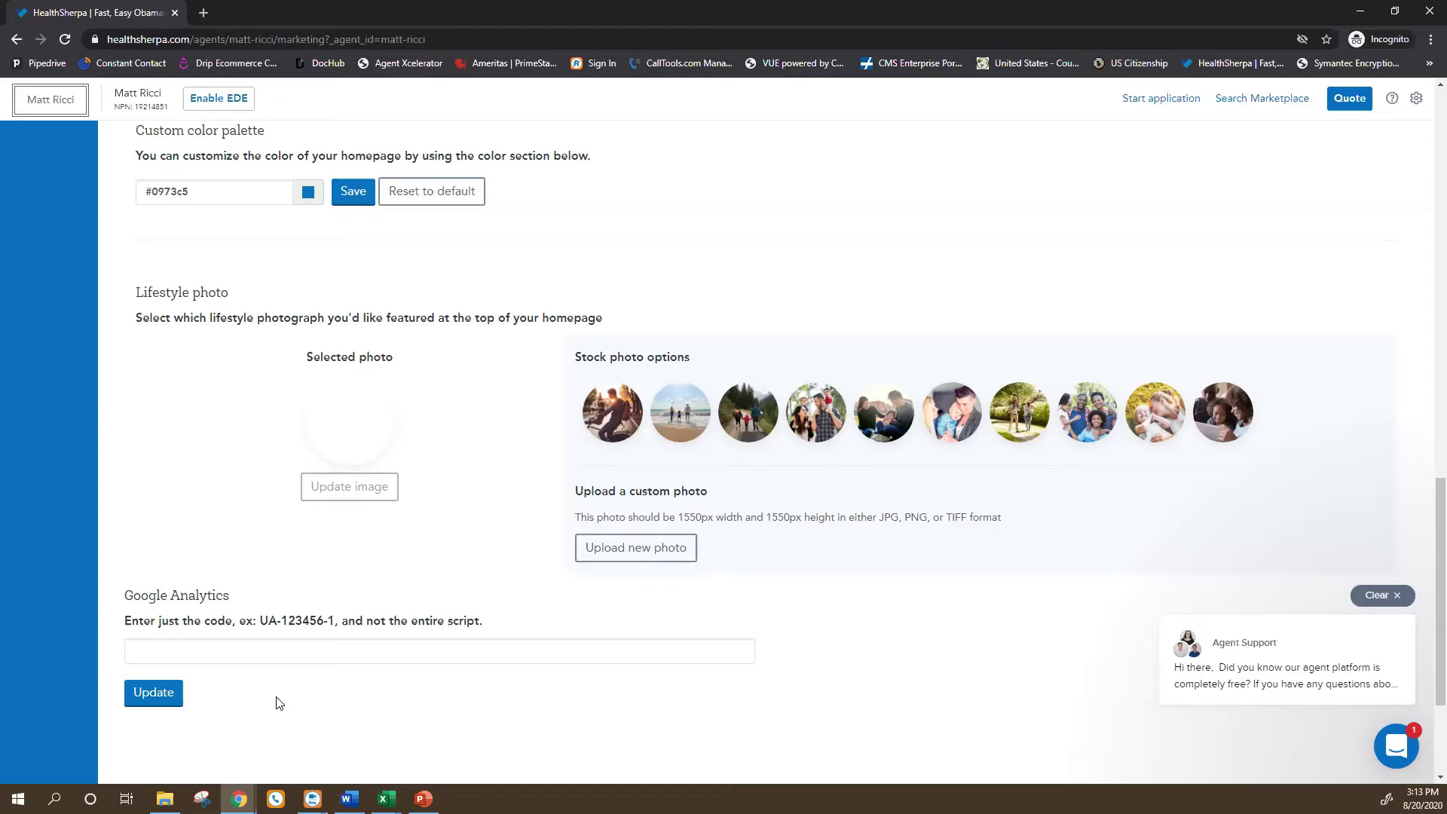
{"action": "scroll", "coordinate": [259, 742], "scroll_direction": "up", "scroll_amount": 5}
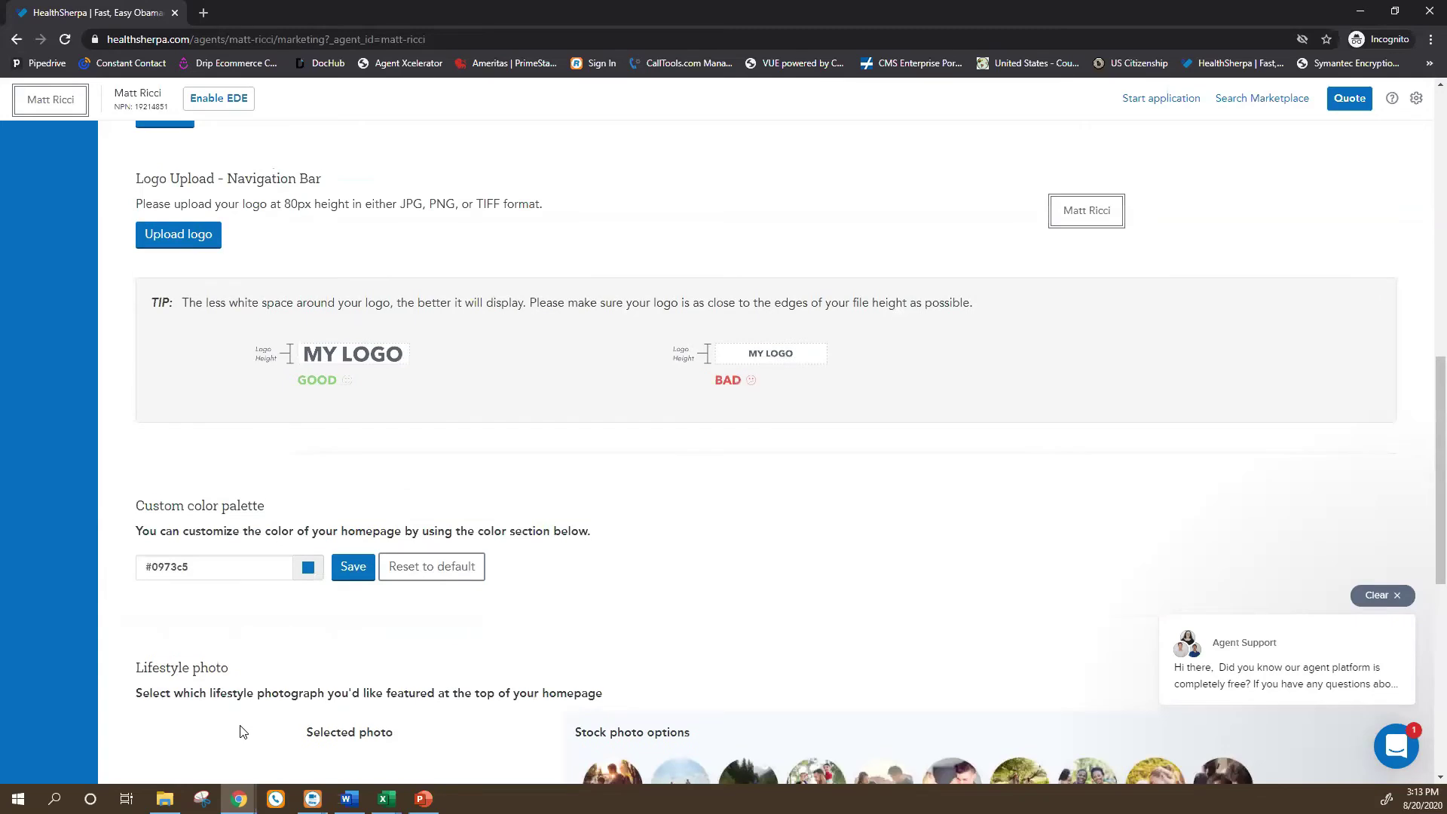
{"action": "scroll", "coordinate": [241, 731], "scroll_direction": "up", "scroll_amount": 10}
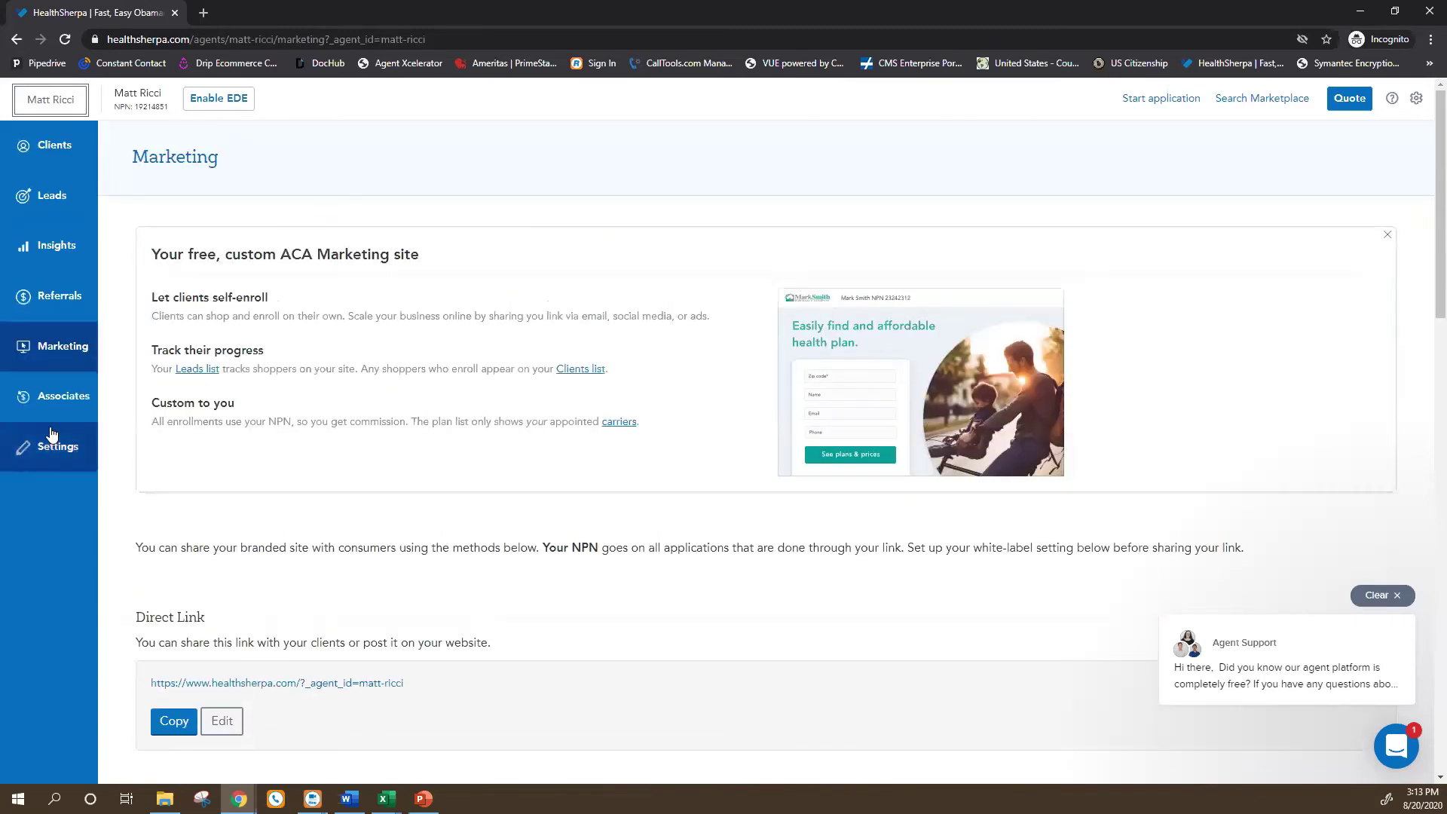
{"action": "left_click", "coordinate": [51, 396]}
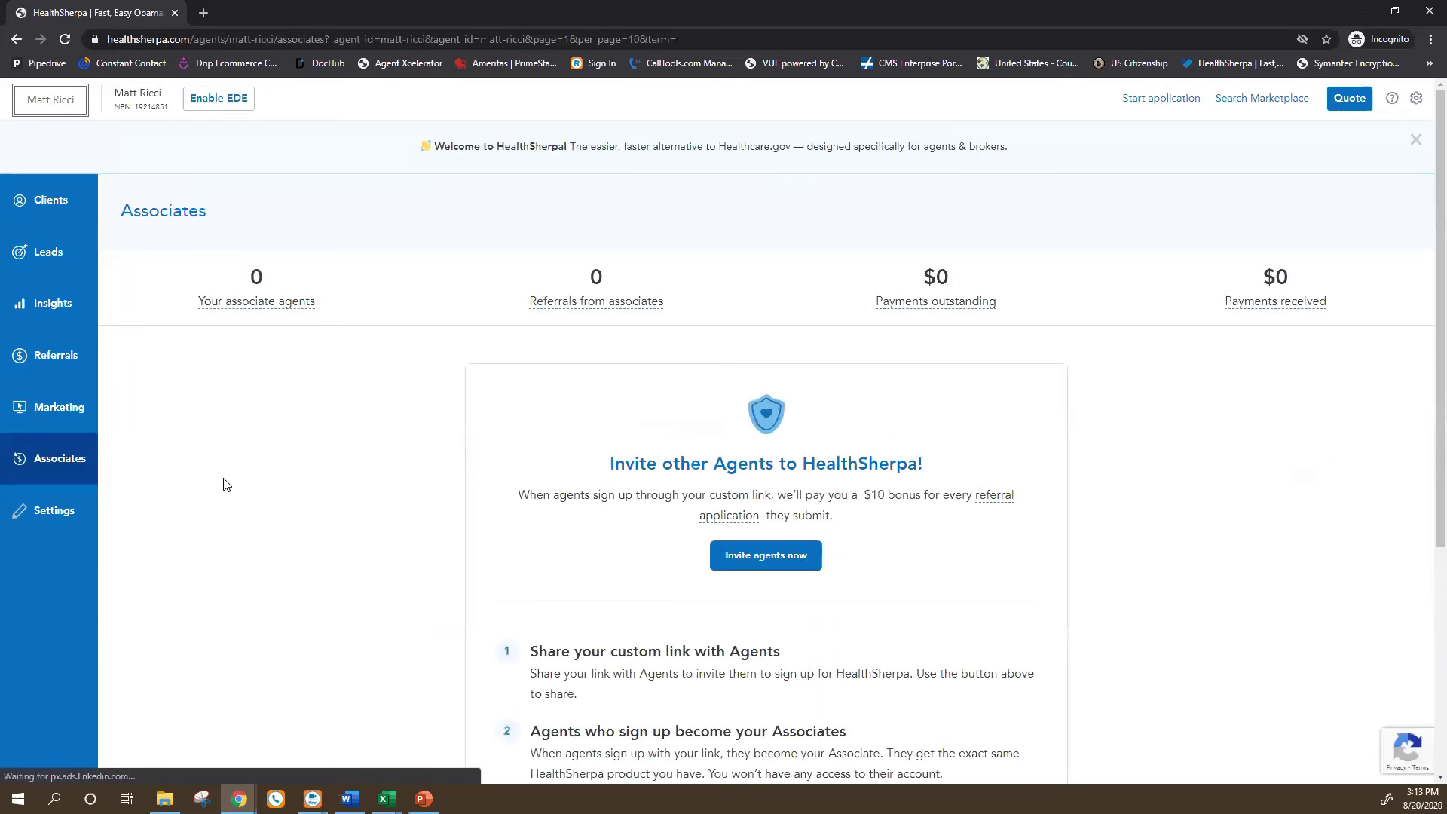
{"action": "scroll", "coordinate": [362, 507], "scroll_direction": "down", "scroll_amount": 5}
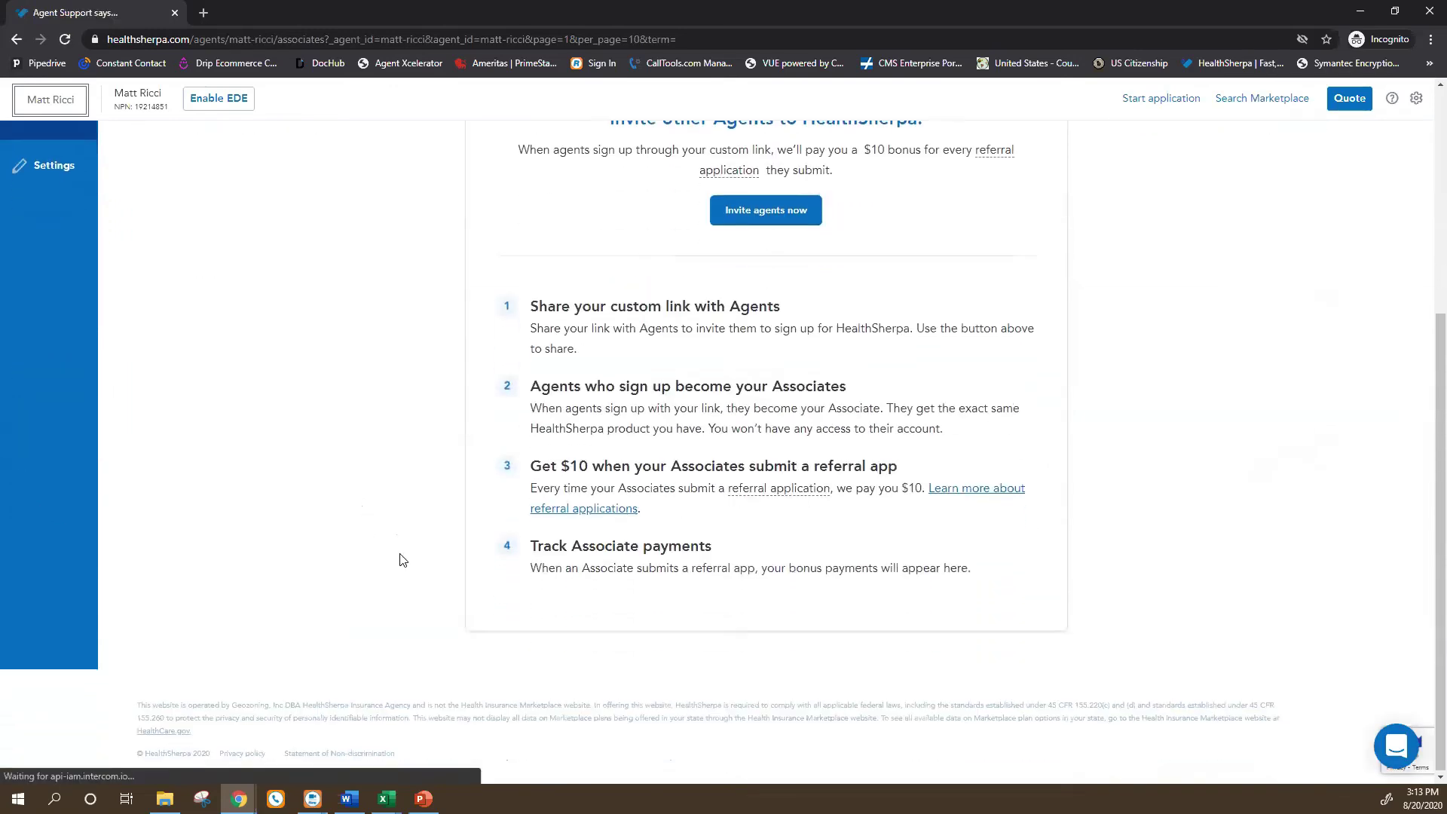
{"action": "scroll", "coordinate": [430, 594], "scroll_direction": "up", "scroll_amount": 5}
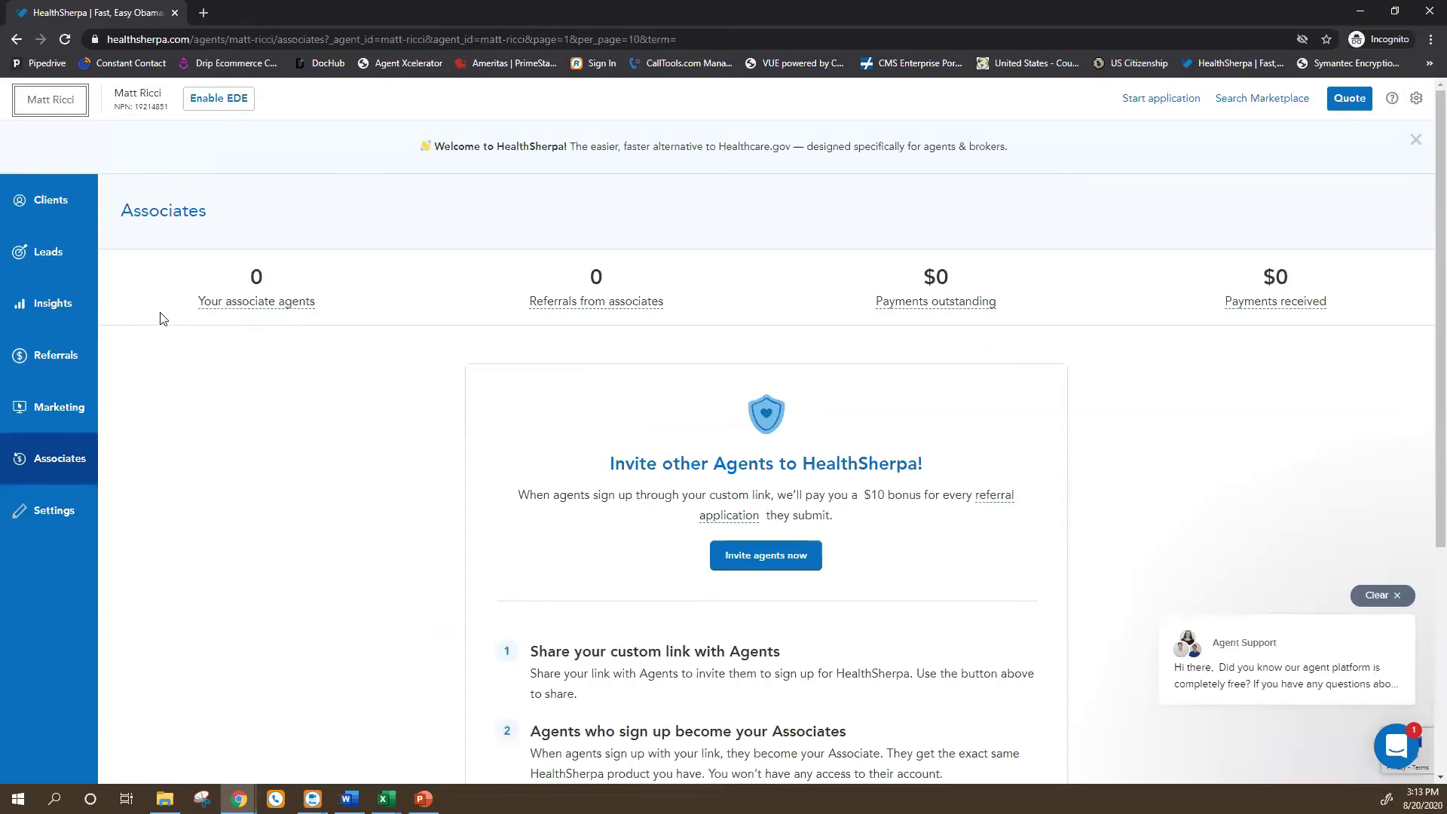
{"action": "scroll", "coordinate": [341, 630], "scroll_direction": "down", "scroll_amount": 2}
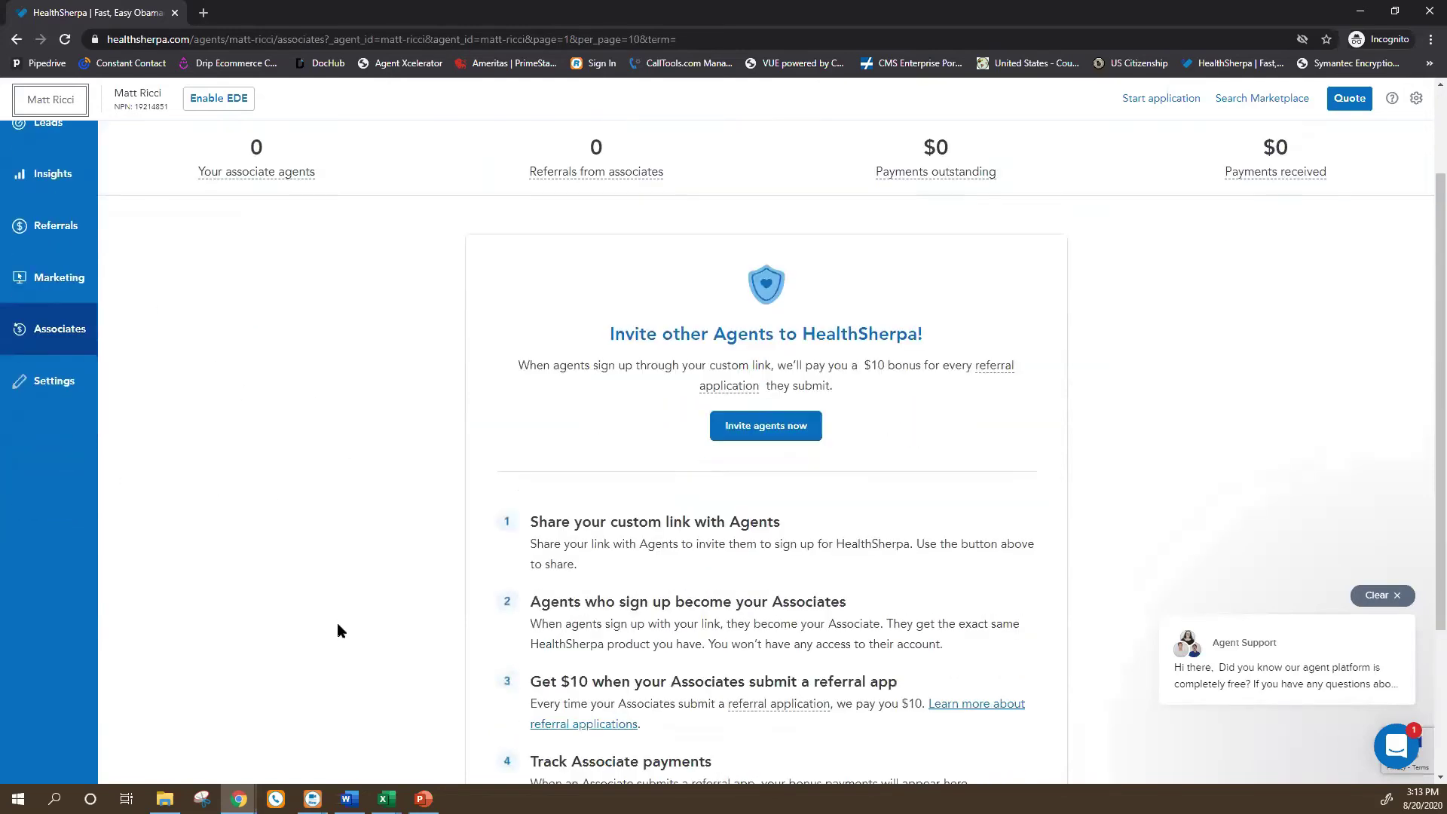
{"action": "scroll", "coordinate": [347, 625], "scroll_direction": "down", "scroll_amount": 1}
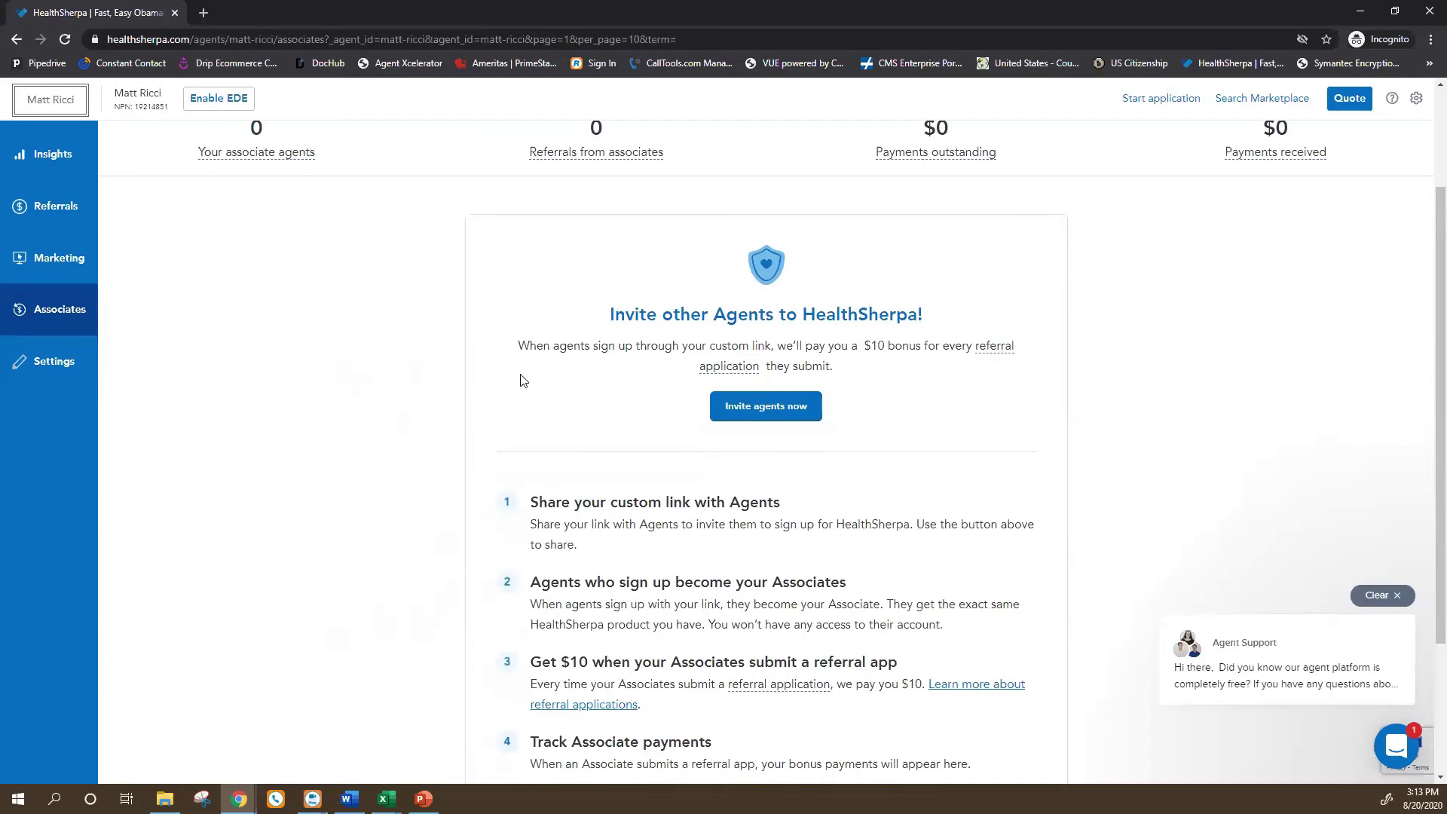
Open Account settings showing login password fields and two-factor authentication marked Disabled.
{"action": "left_click", "coordinate": [50, 370]}
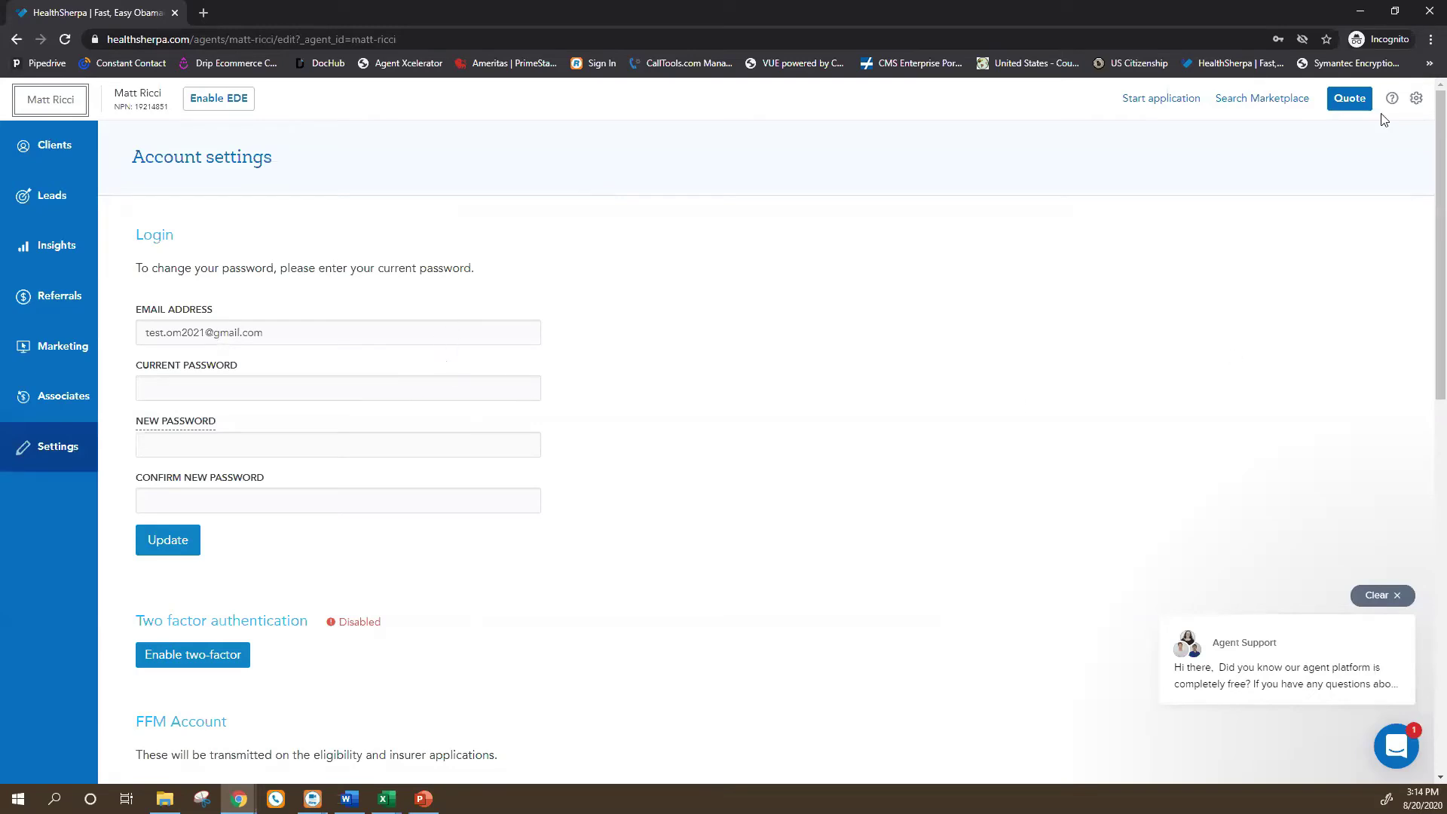
{"action": "left_click", "coordinate": [1418, 100]}
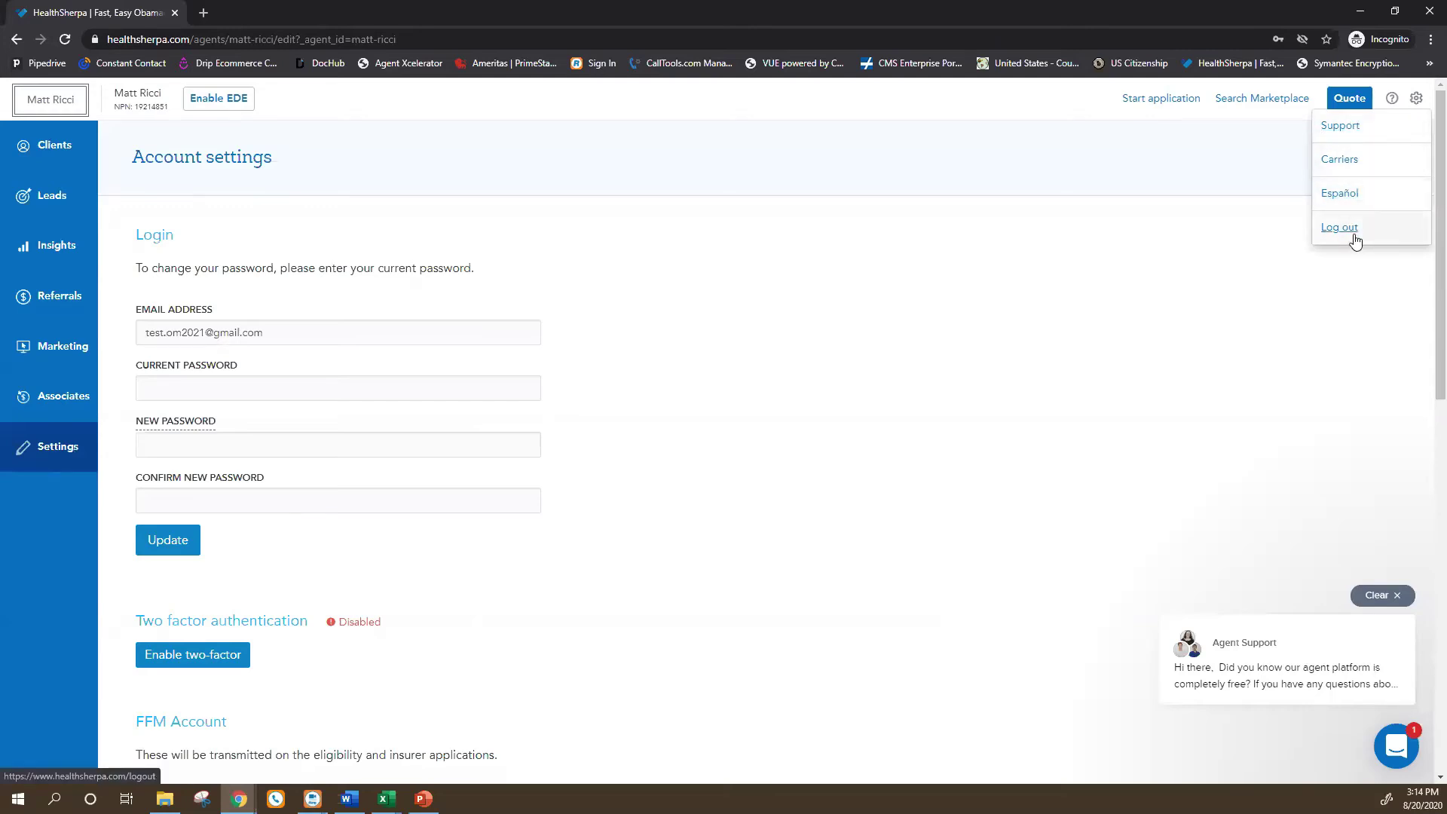
{"action": "left_click", "coordinate": [1128, 386]}
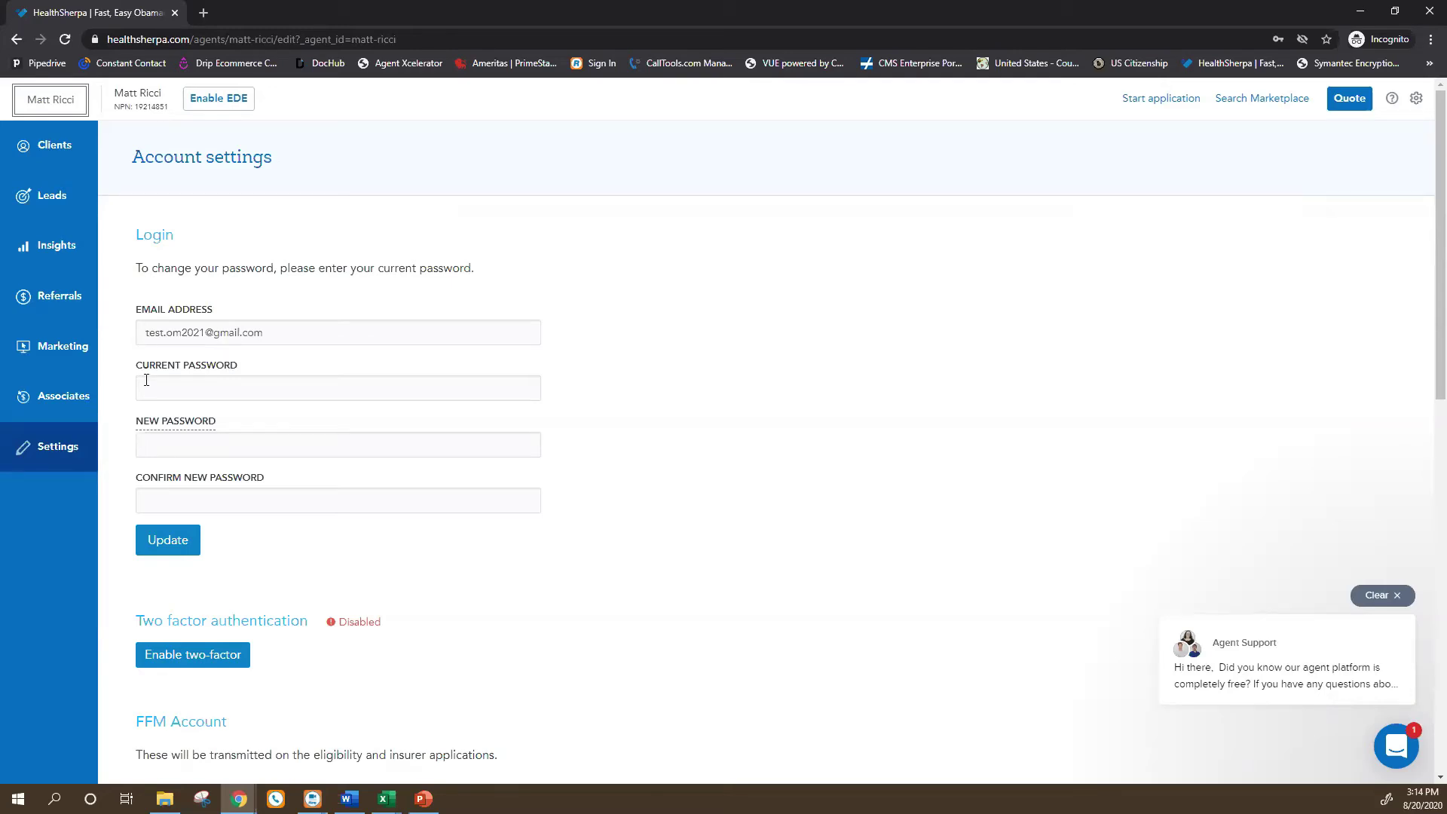
{"action": "scroll", "coordinate": [175, 549], "scroll_direction": "down", "scroll_amount": 3}
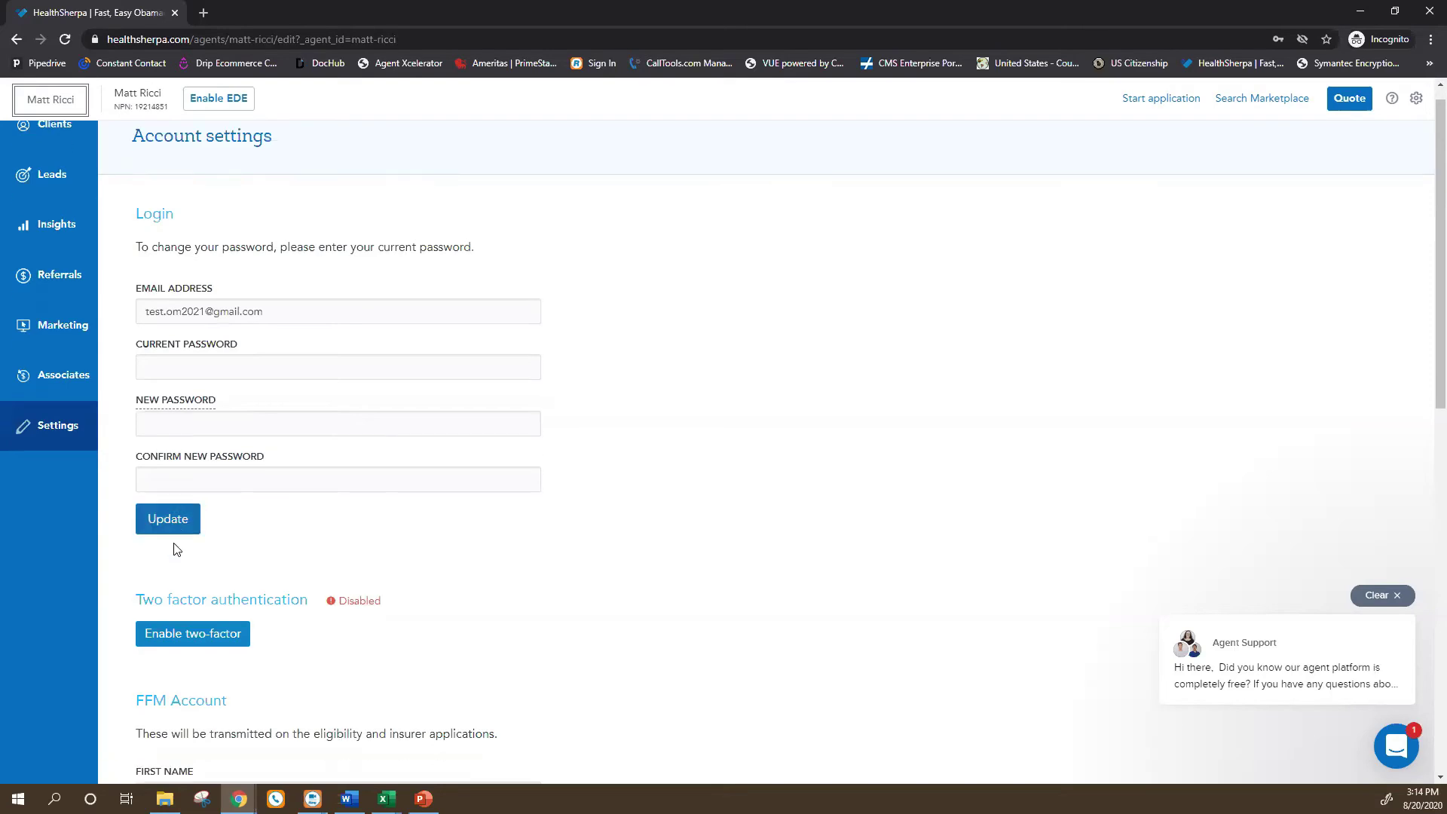
{"action": "scroll", "coordinate": [188, 279], "scroll_direction": "up", "scroll_amount": 2}
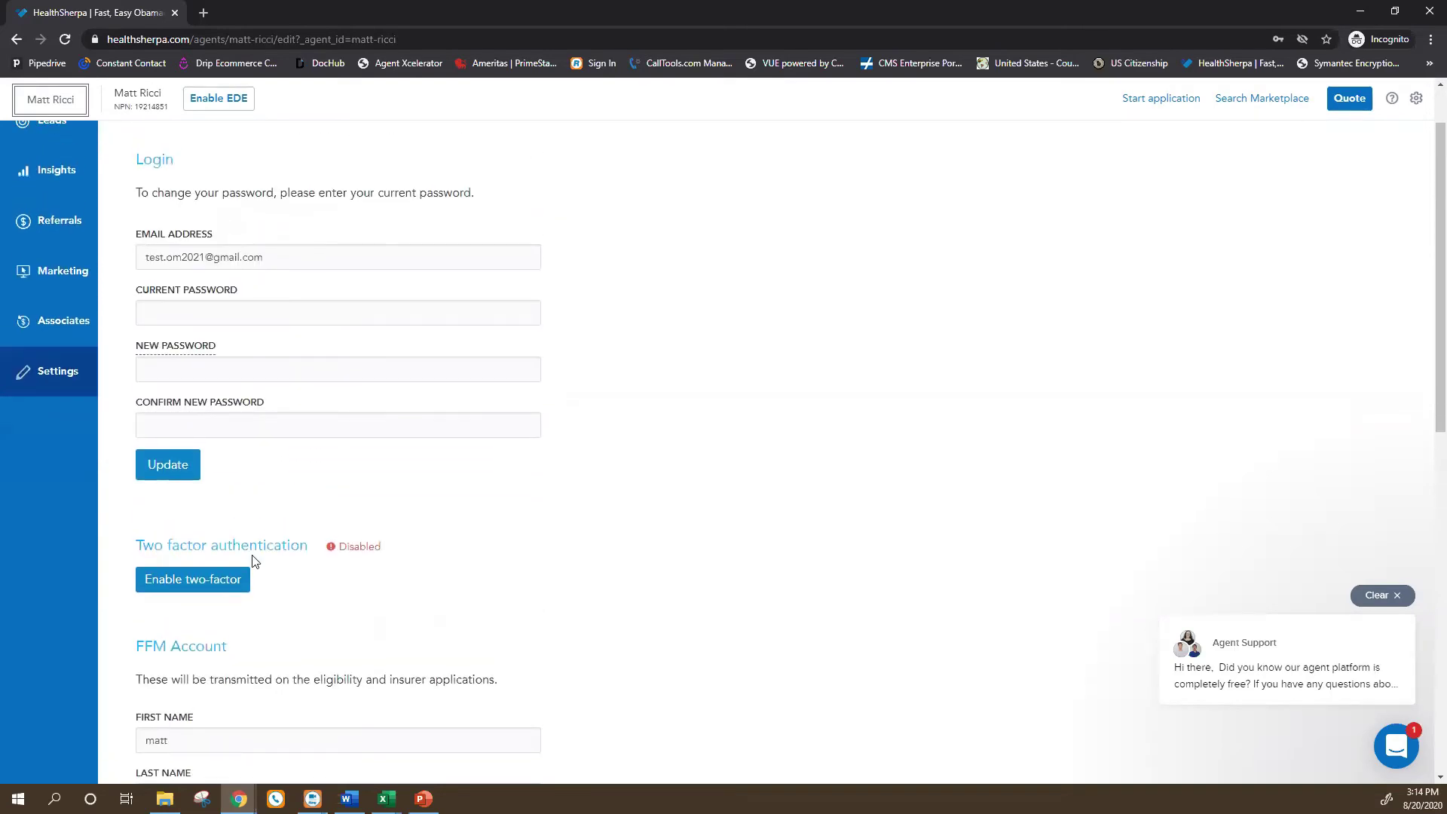
{"action": "scroll", "coordinate": [249, 573], "scroll_direction": "down", "scroll_amount": 2}
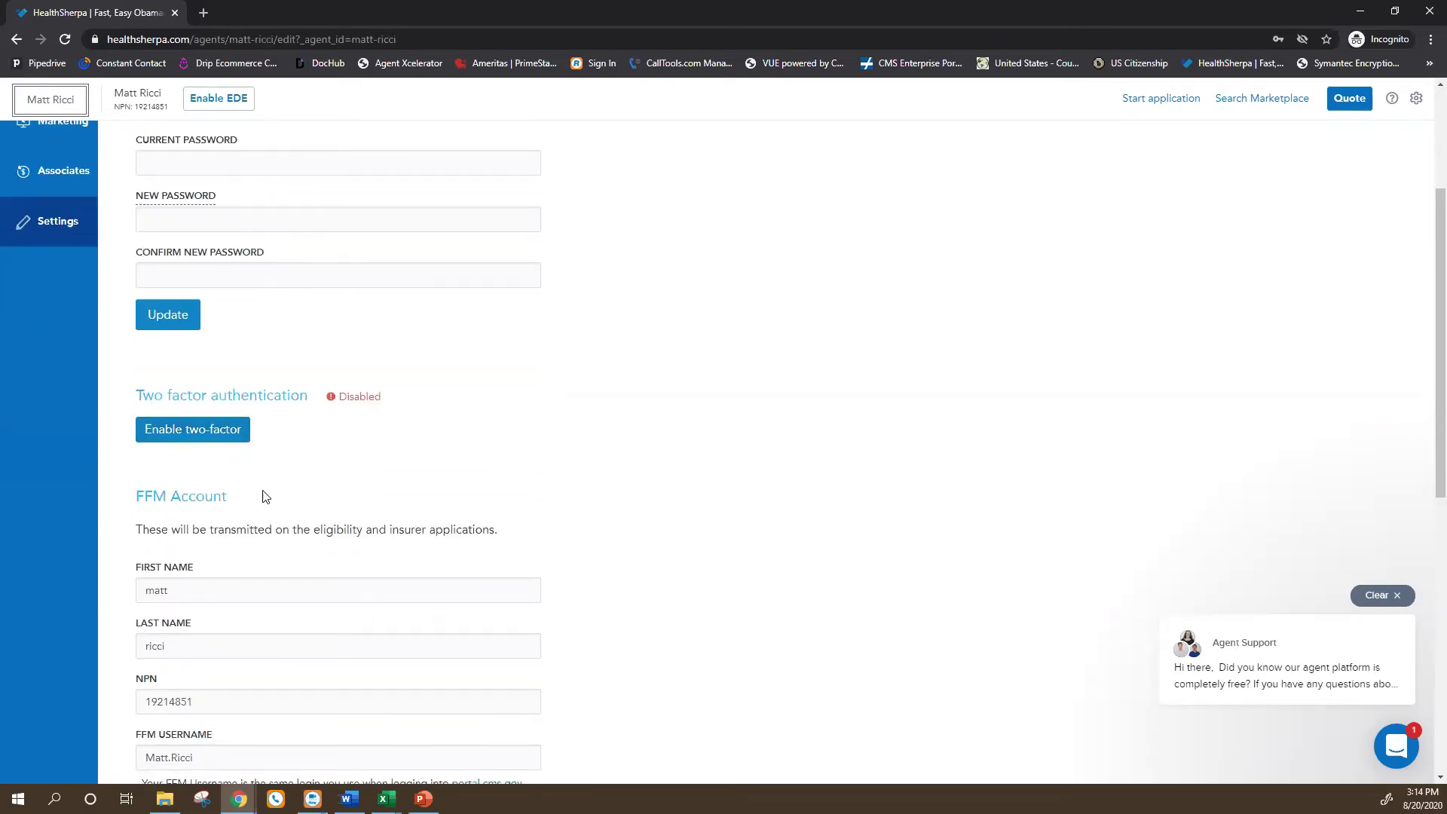
{"action": "scroll", "coordinate": [262, 506], "scroll_direction": "up", "scroll_amount": 1}
{"action": "scroll", "coordinate": [262, 509], "scroll_direction": "down", "scroll_amount": 3}
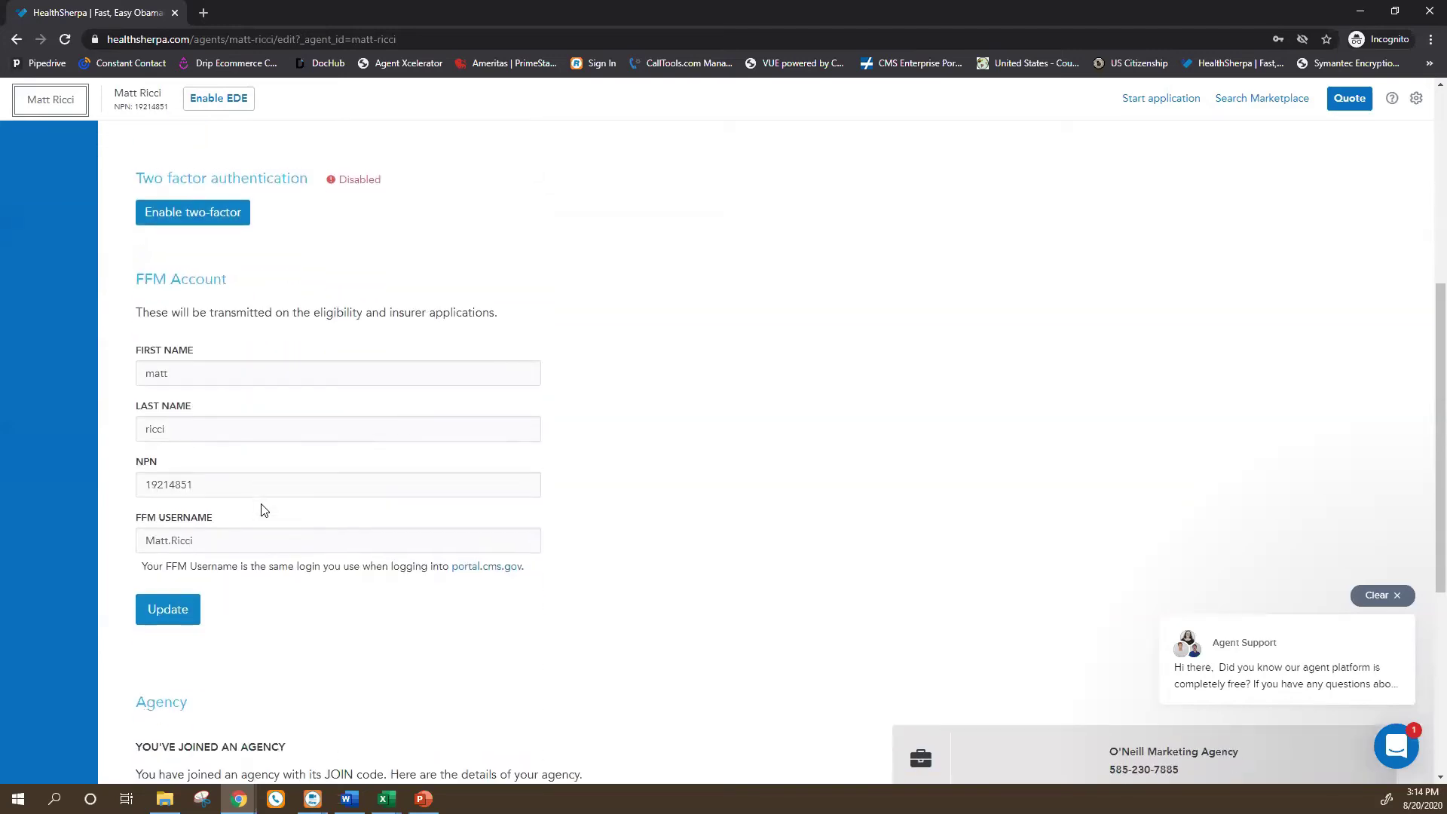
{"action": "scroll", "coordinate": [261, 507], "scroll_direction": "up", "scroll_amount": 3}
{"action": "scroll", "coordinate": [232, 569], "scroll_direction": "down", "scroll_amount": 1}
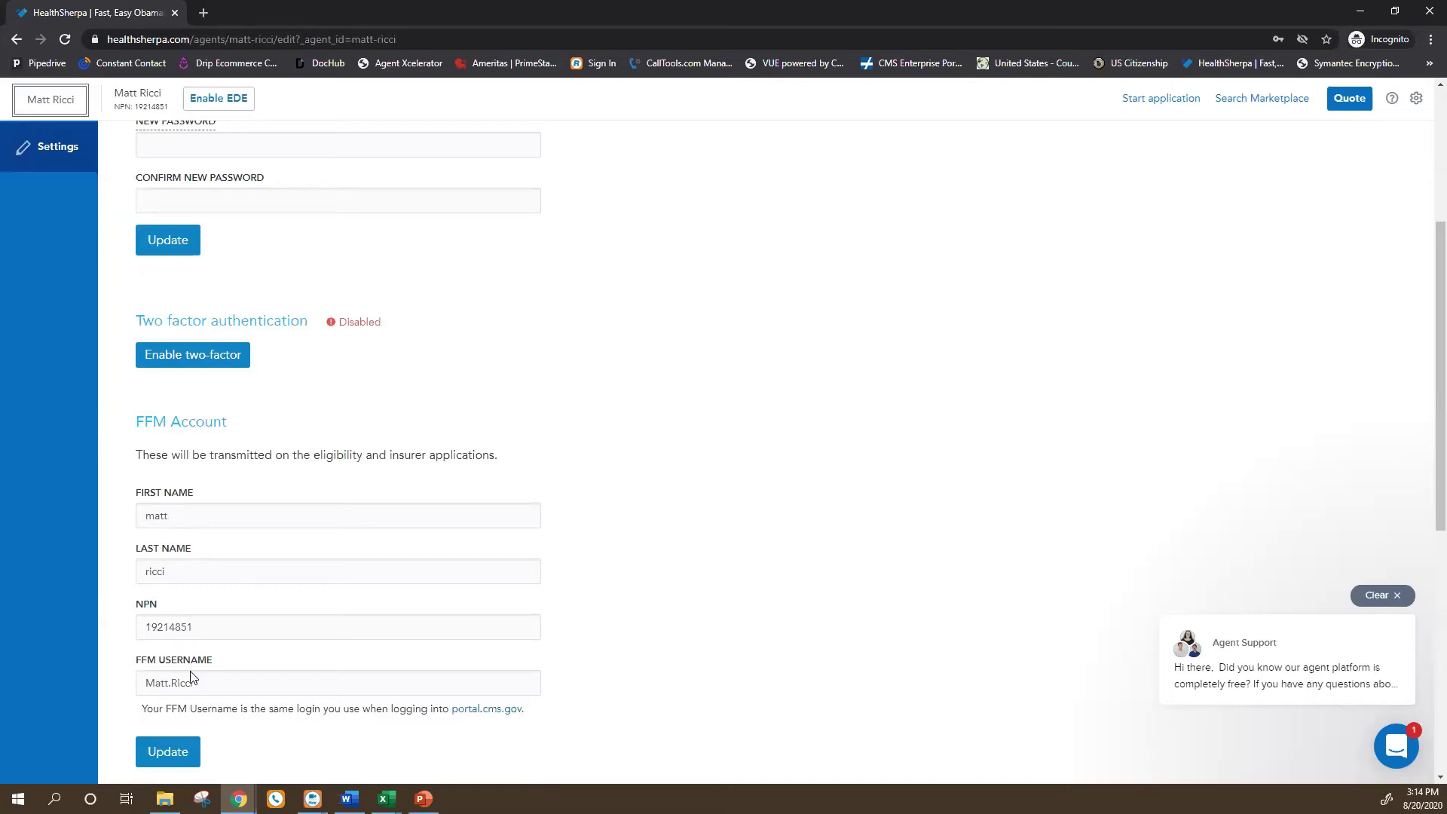
{"action": "scroll", "coordinate": [194, 685], "scroll_direction": "down", "scroll_amount": 5}
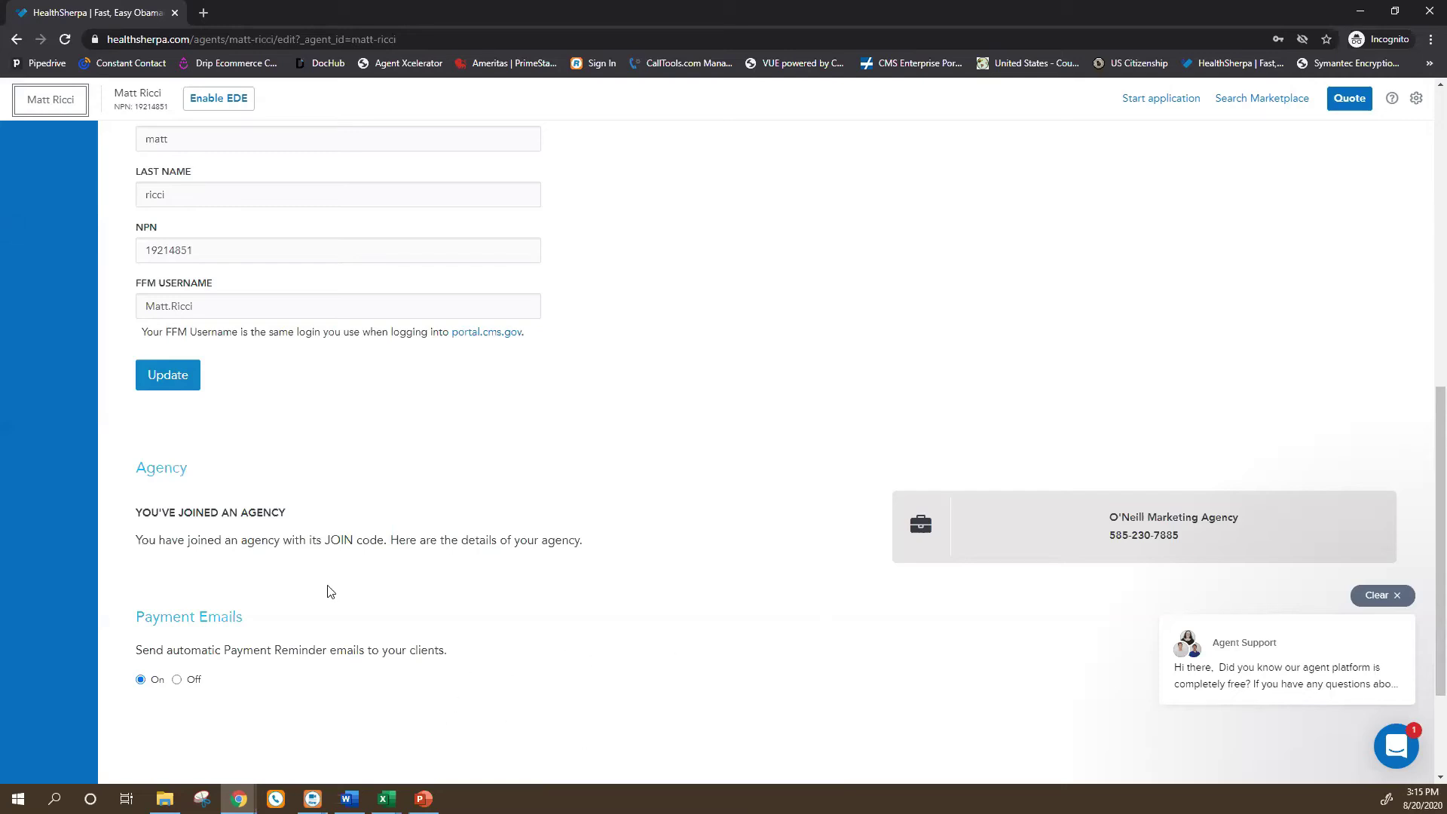
{"action": "scroll", "coordinate": [265, 639], "scroll_direction": "down", "scroll_amount": 2}
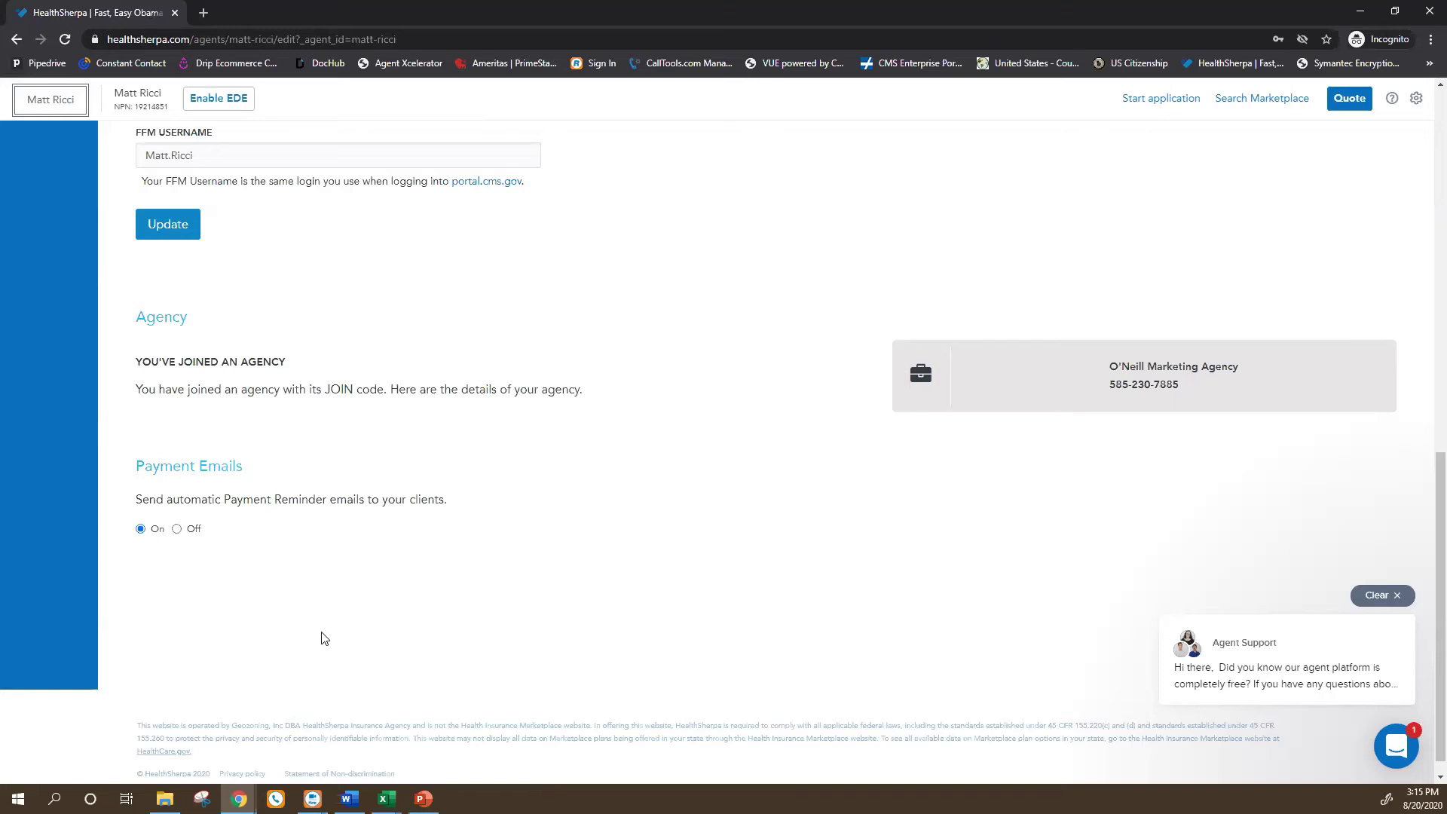
{"action": "scroll", "coordinate": [355, 631], "scroll_direction": "up", "scroll_amount": 10}
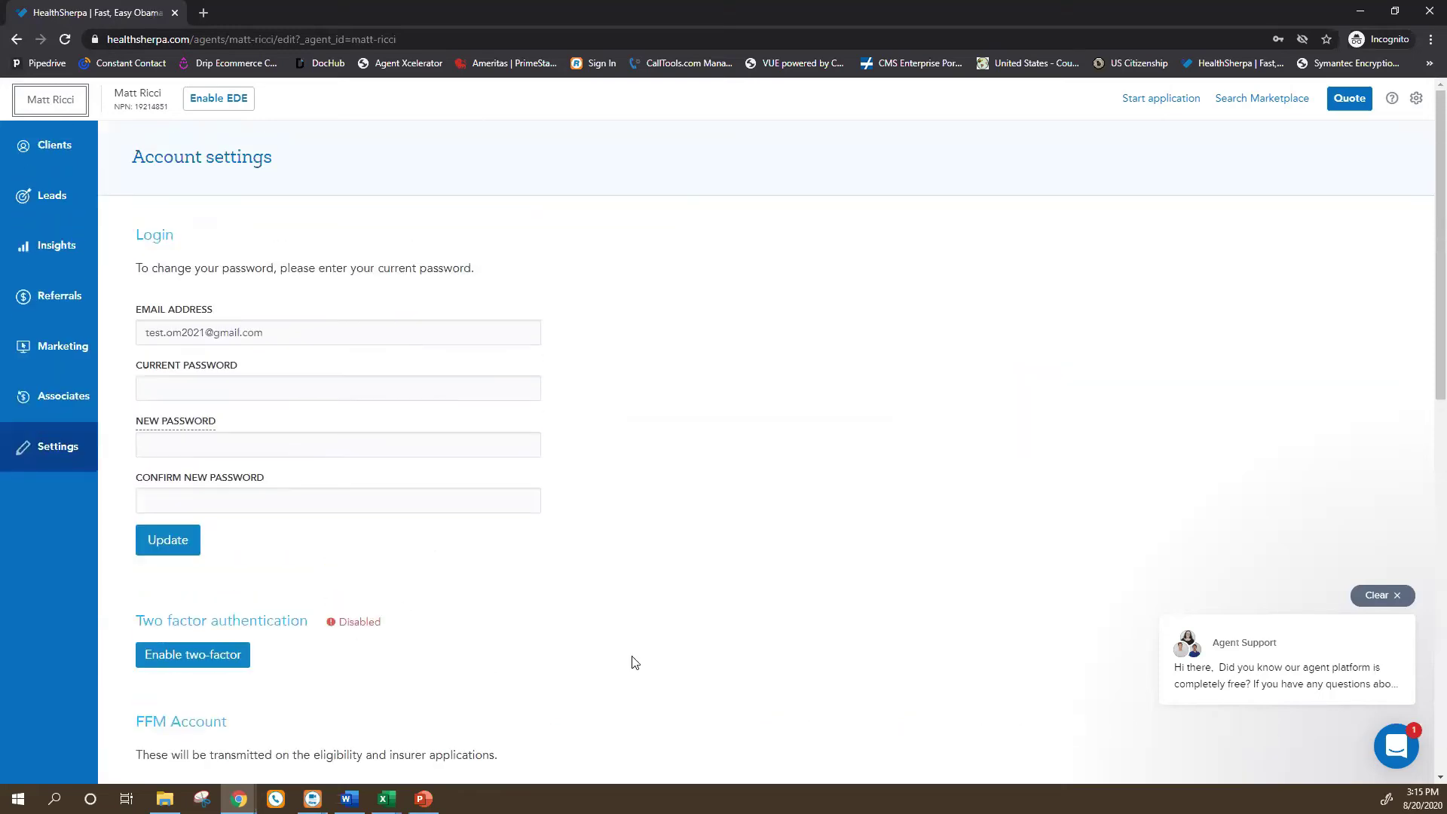
Return to the Clients dashboard, then go to Carriers from the gear menu.
{"action": "left_click", "coordinate": [53, 154]}
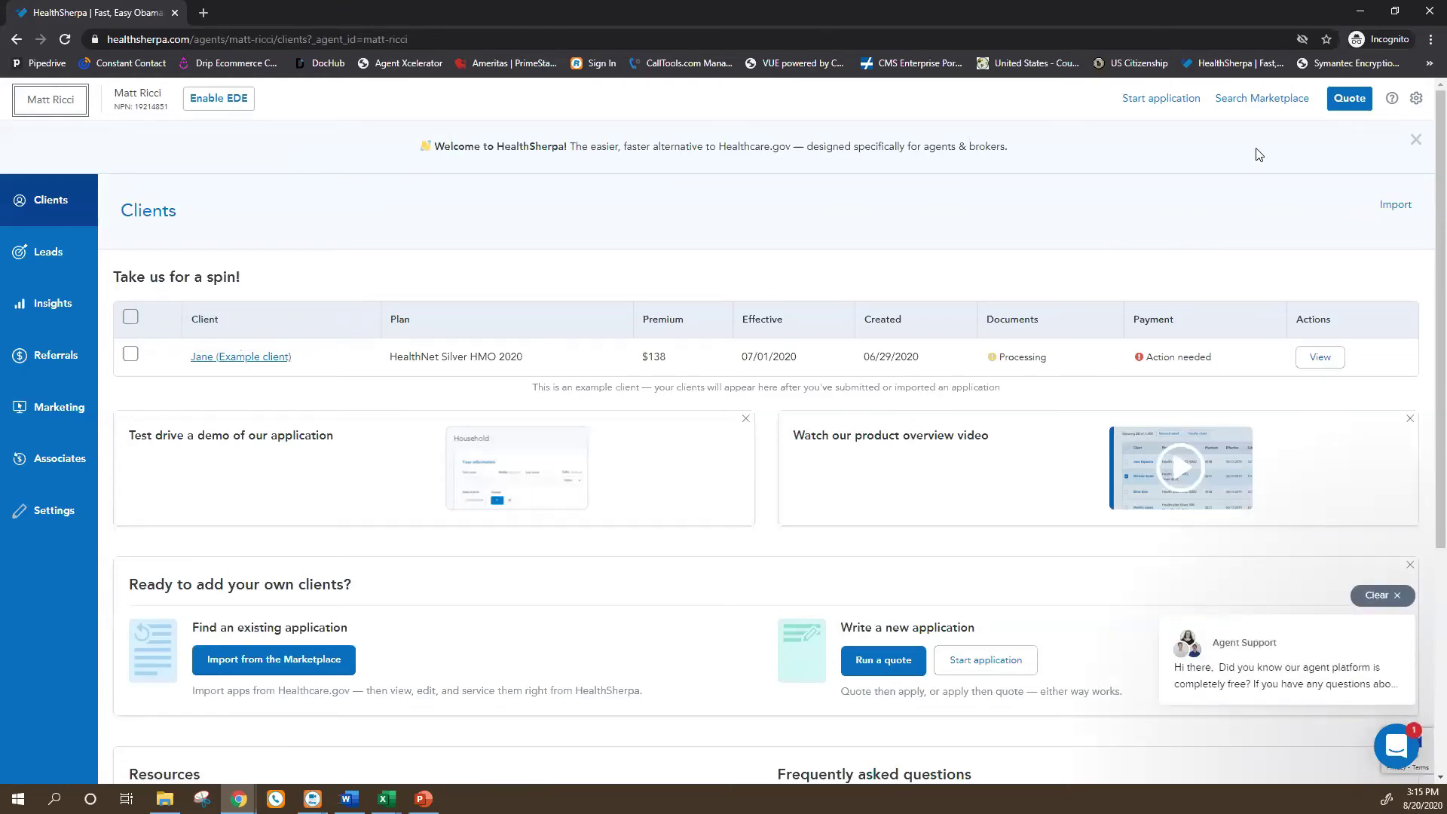
{"action": "left_click", "coordinate": [1417, 99]}
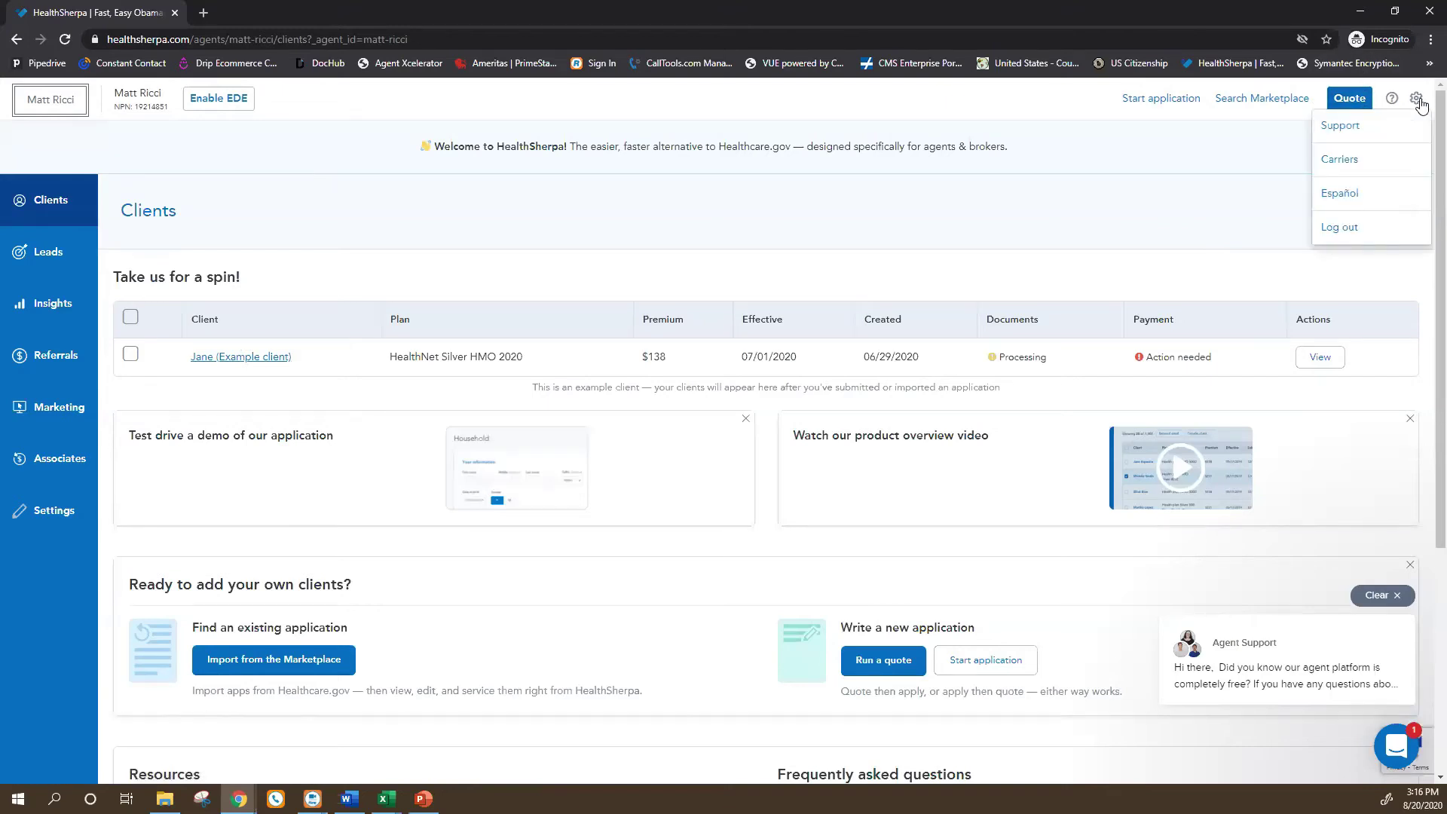
{"action": "left_click", "coordinate": [1331, 161]}
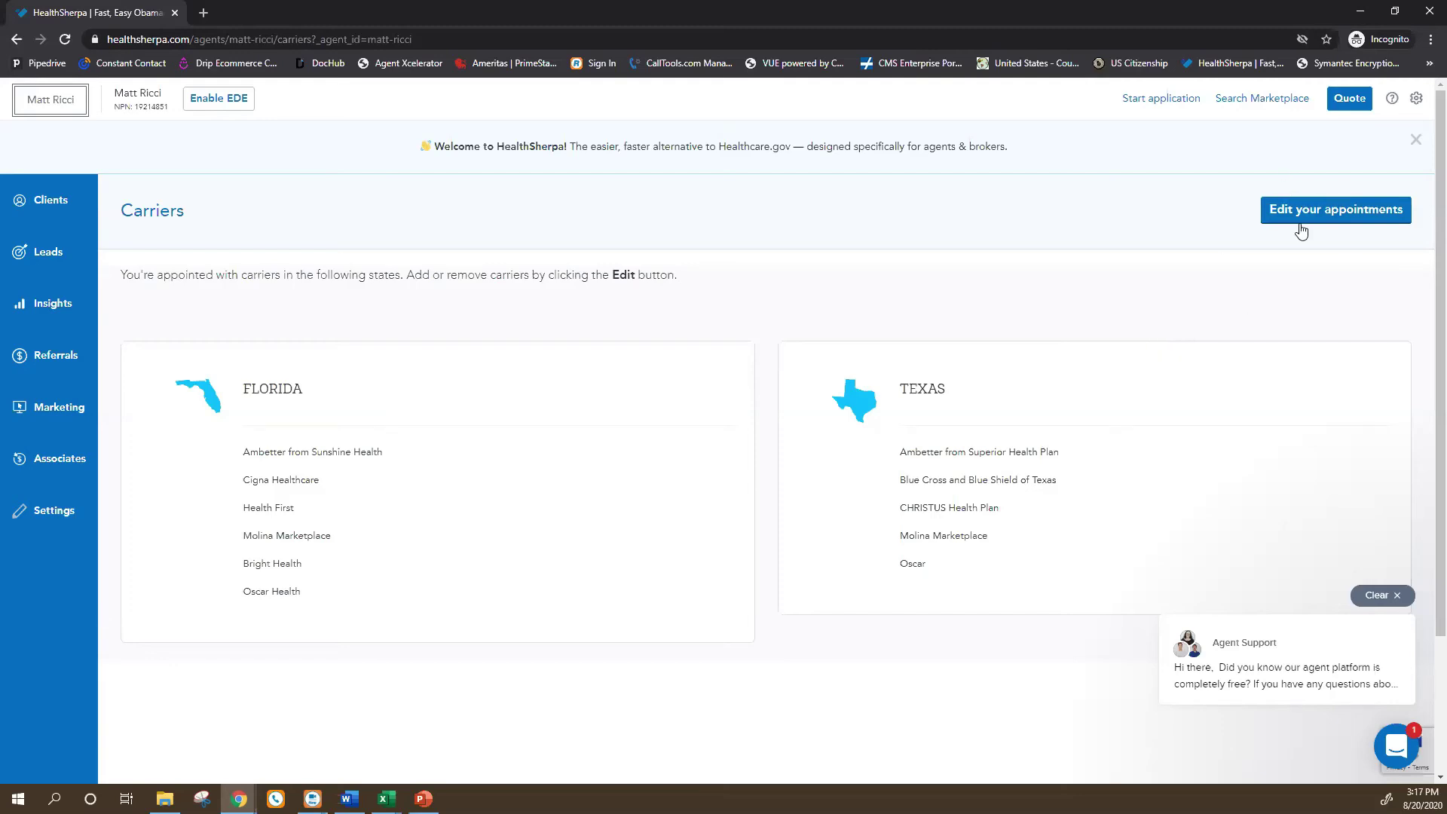
Open the Edit Carriers page for the Florida and Texas appointments.
{"action": "left_click", "coordinate": [1327, 220]}
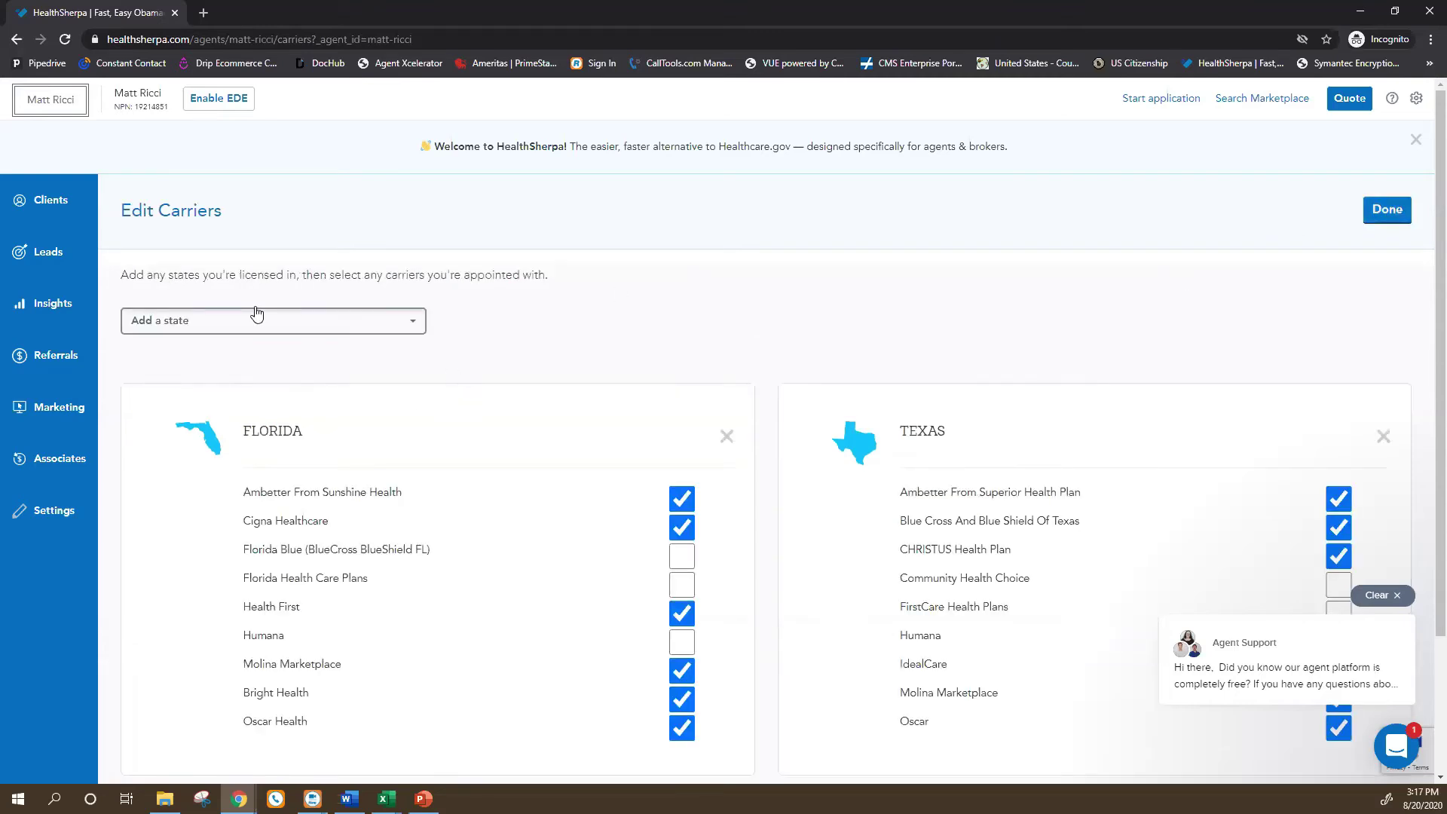
Add North Carolina as a licensed state with Bright Health Company appointed.
{"action": "left_click", "coordinate": [255, 324]}
{"action": "scroll", "coordinate": [253, 400], "scroll_direction": "down", "scroll_amount": 6}
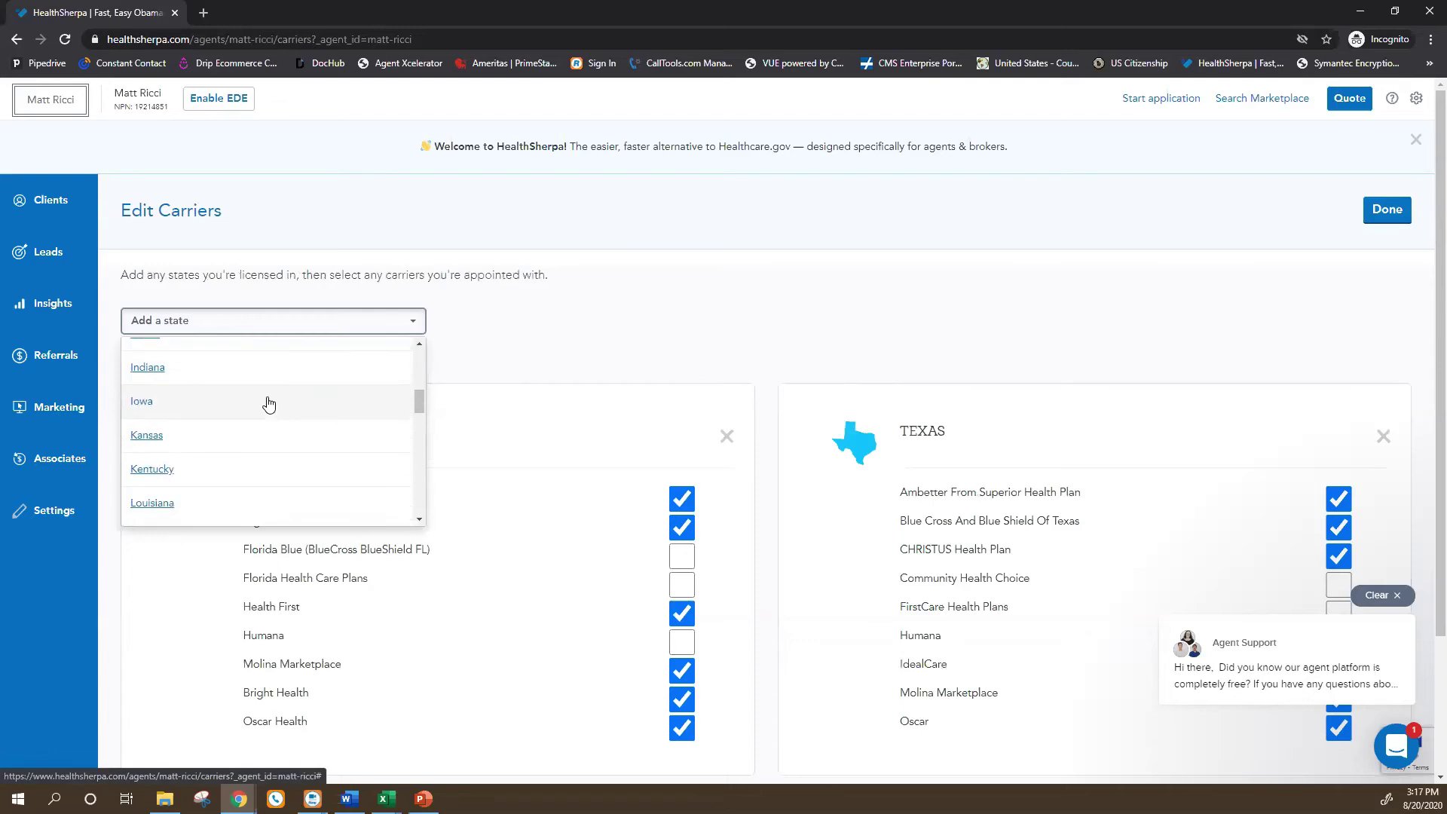
{"action": "scroll", "coordinate": [249, 451], "scroll_direction": "down", "scroll_amount": 8}
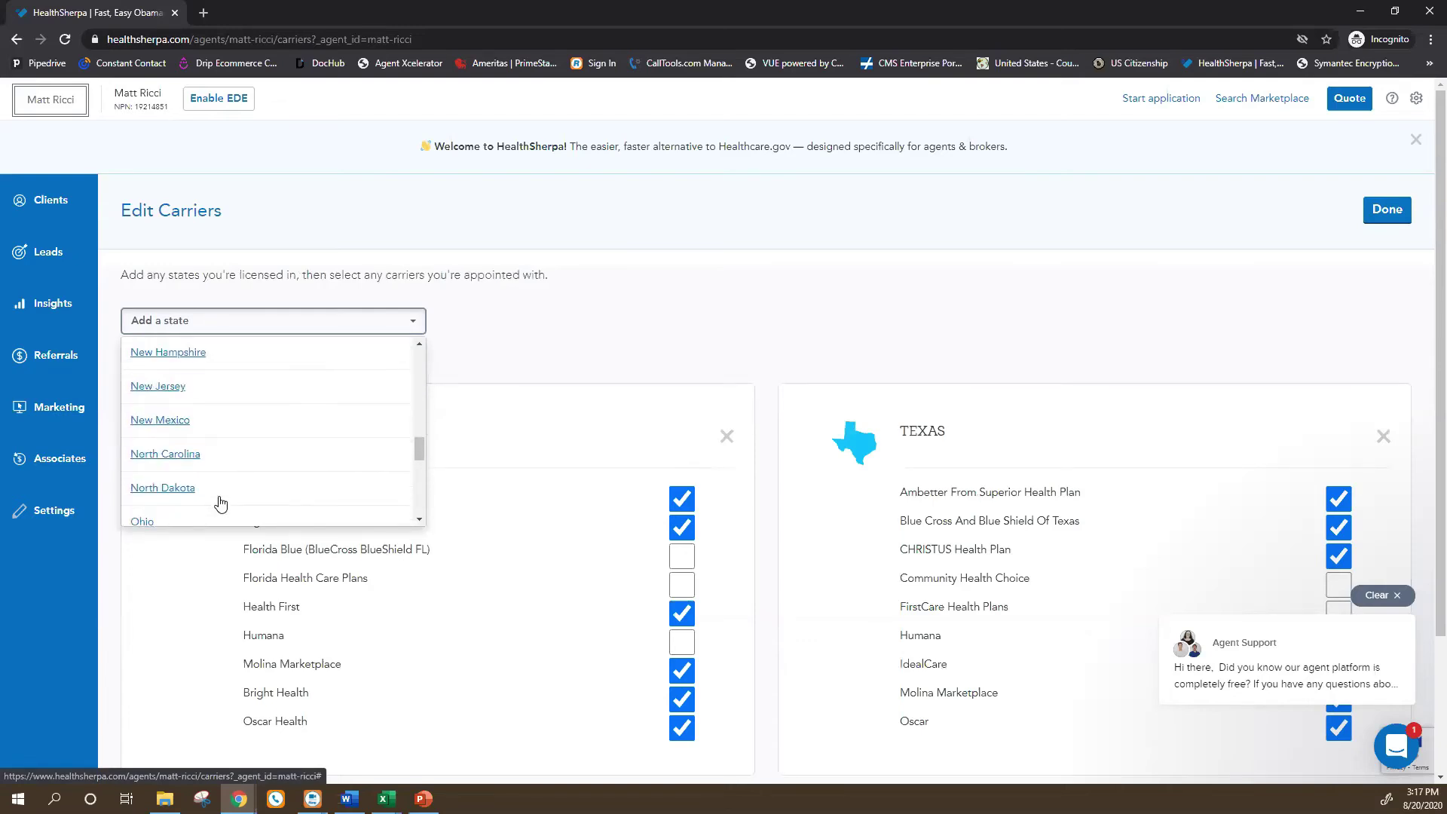
{"action": "scroll", "coordinate": [220, 482], "scroll_direction": "up", "scroll_amount": 3}
{"action": "left_click", "coordinate": [185, 491]}
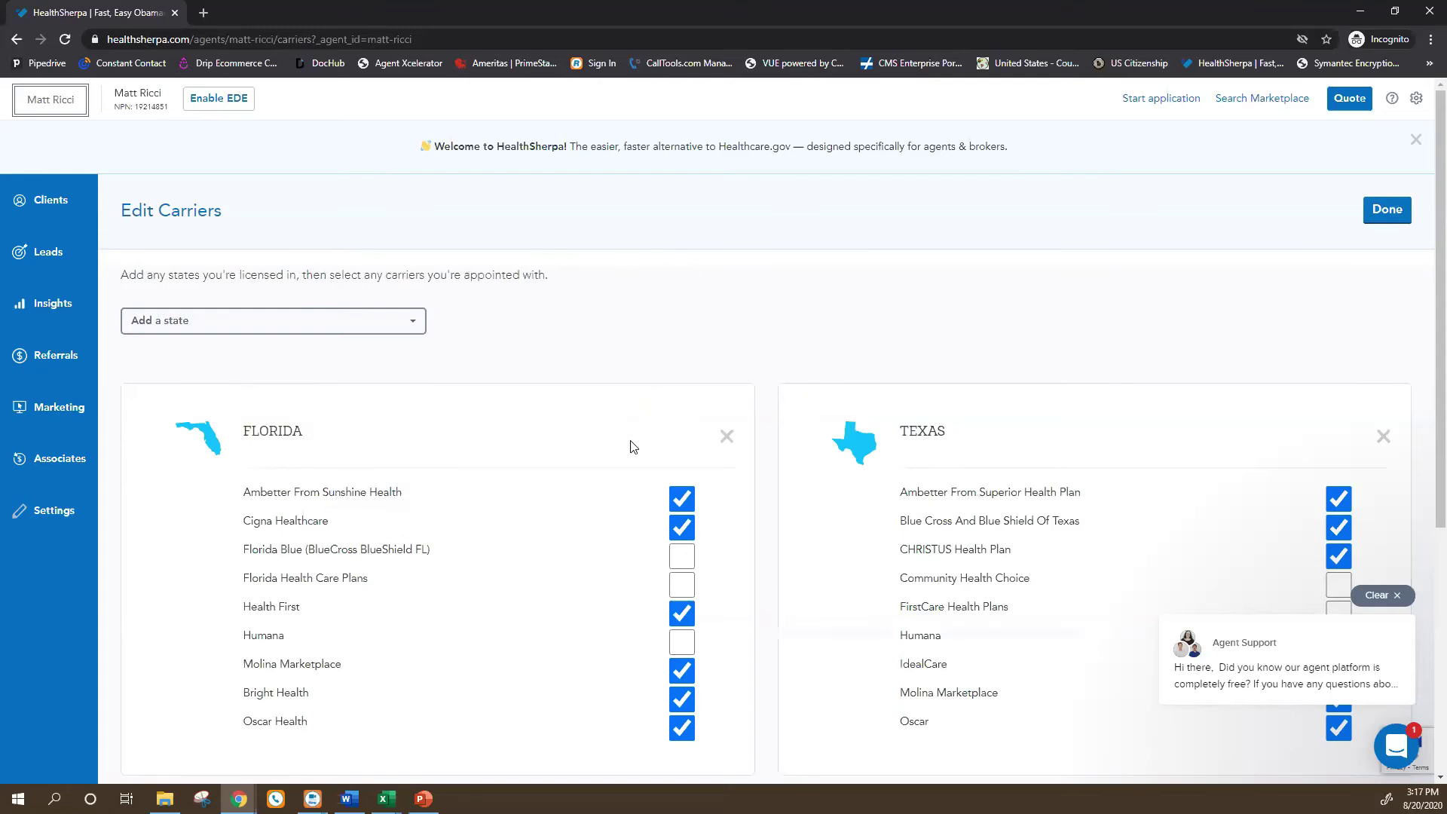
{"action": "scroll", "coordinate": [632, 454], "scroll_direction": "down", "scroll_amount": 5}
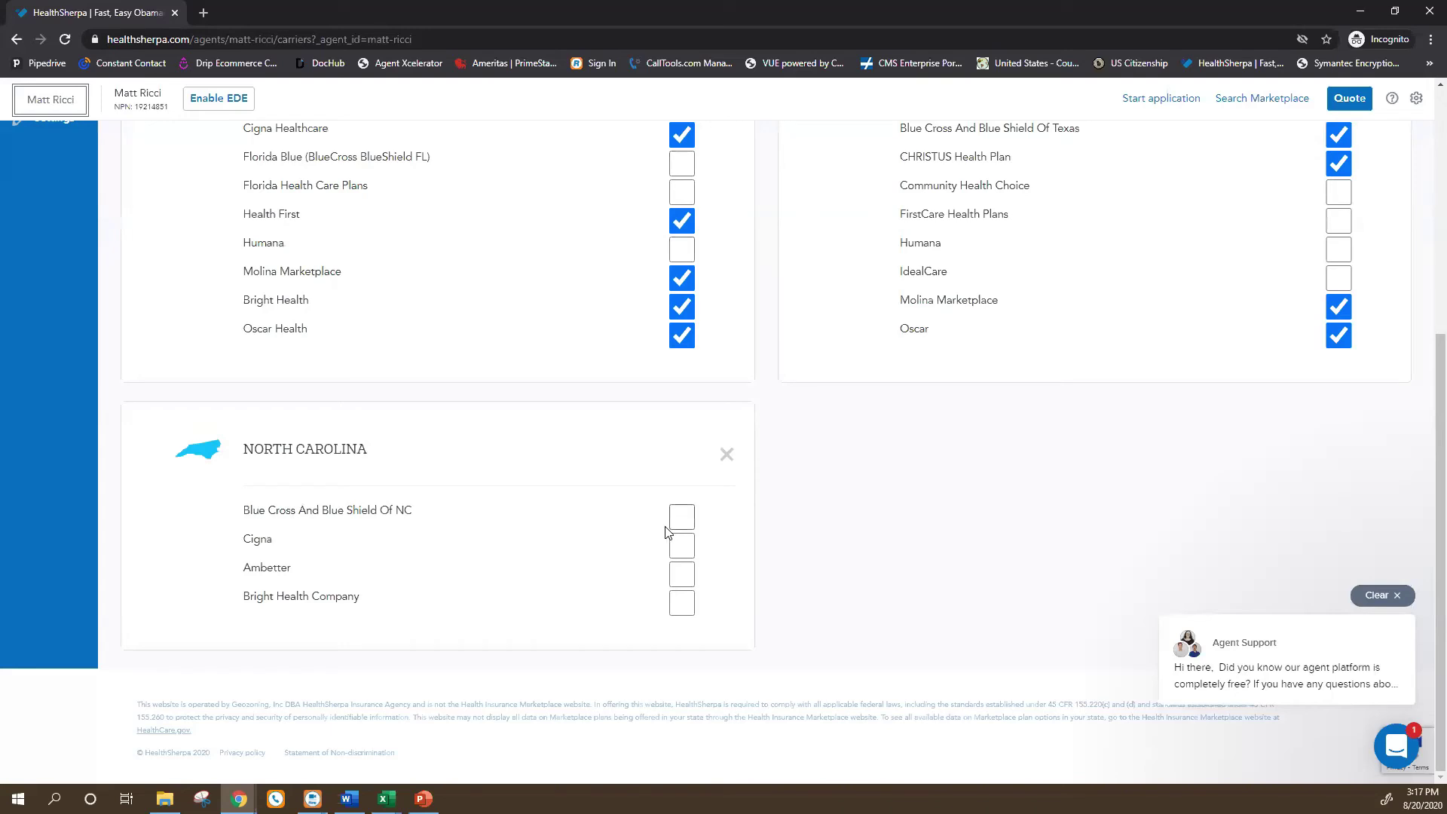
{"action": "left_click", "coordinate": [684, 607]}
Save the carrier appointments for Florida, Texas and North Carolina, then start a new quote.
{"action": "scroll", "coordinate": [459, 591], "scroll_direction": "up", "scroll_amount": 3}
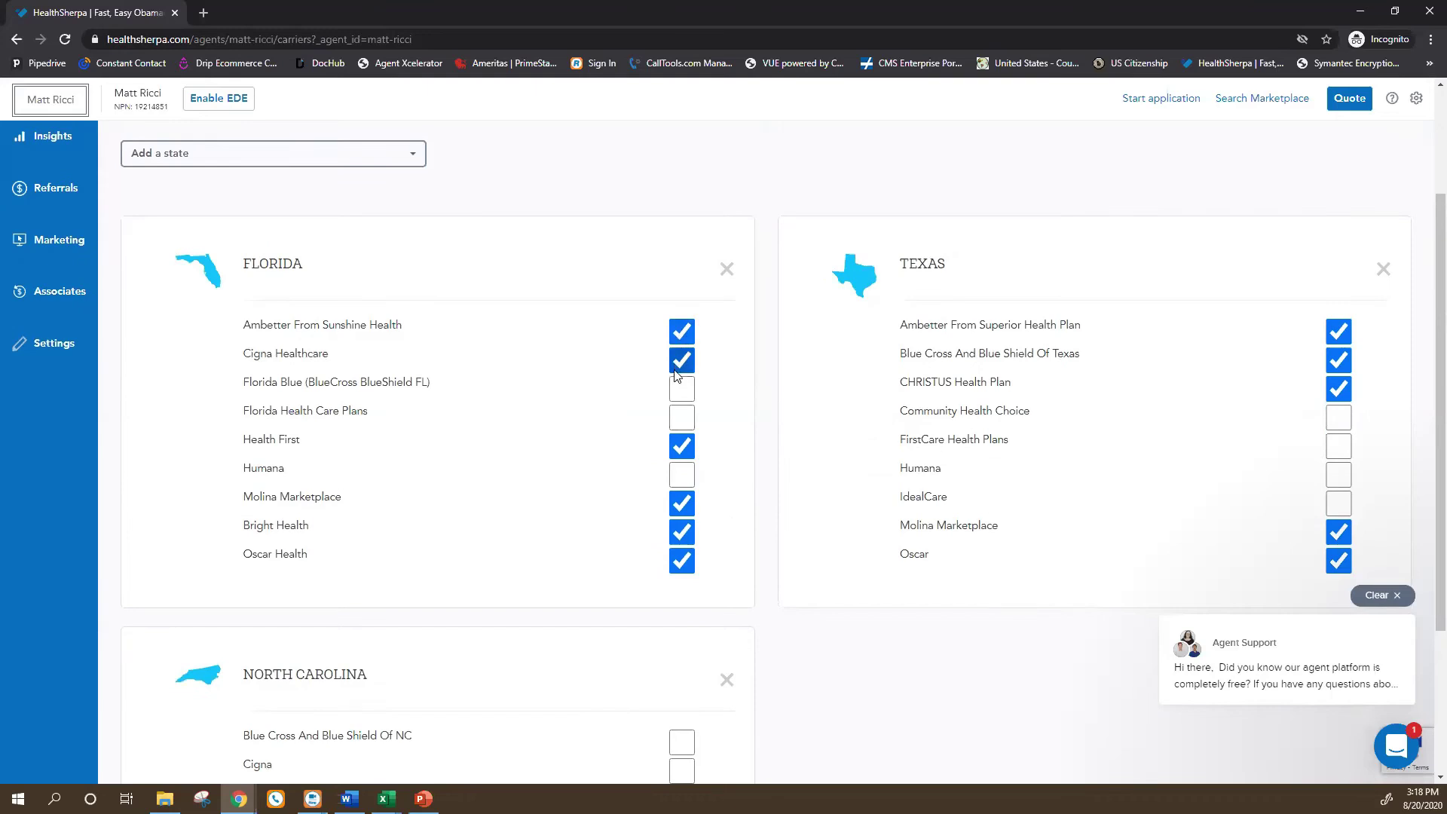
{"action": "scroll", "coordinate": [623, 563], "scroll_direction": "down", "scroll_amount": 1}
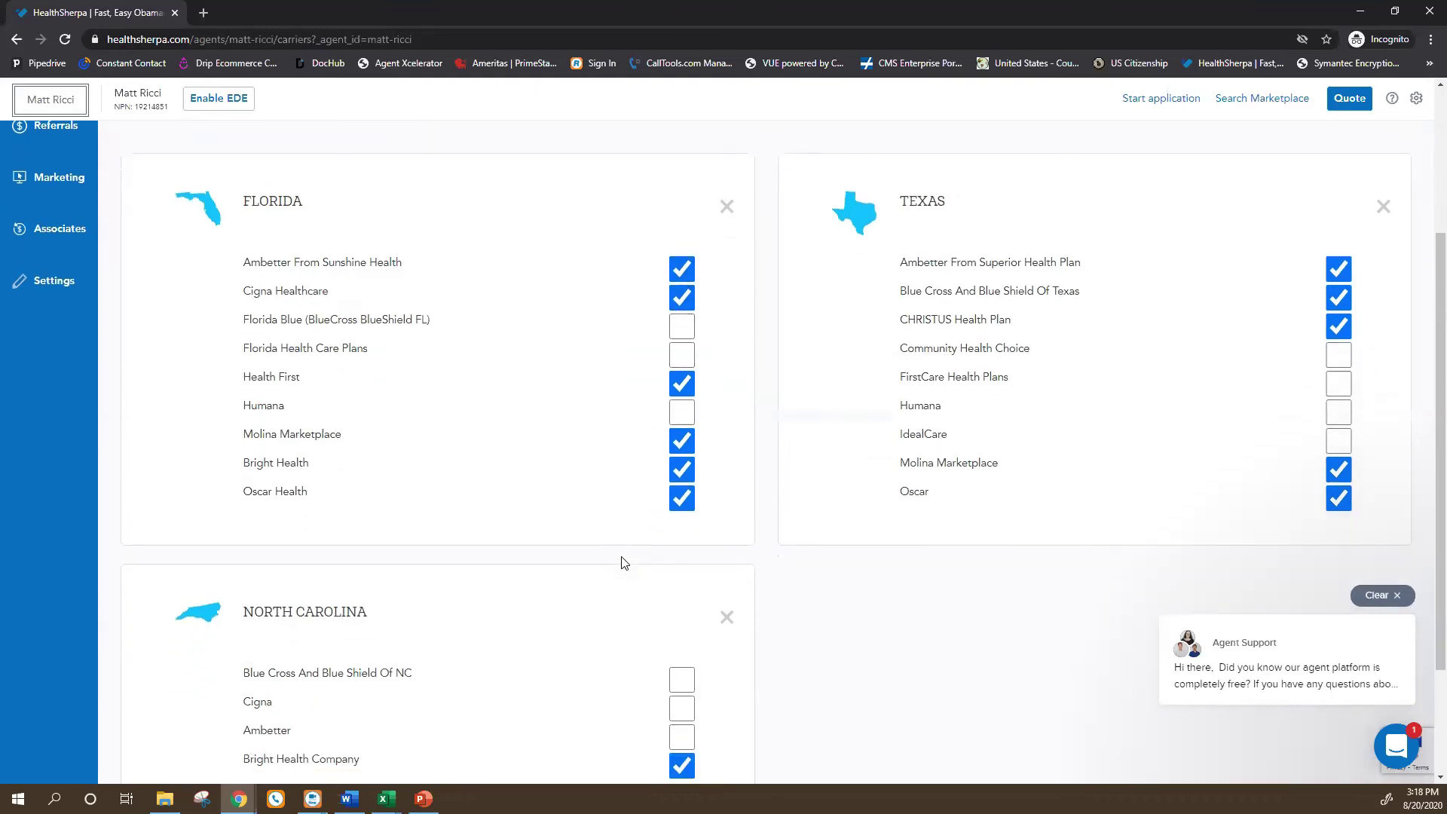
{"action": "scroll", "coordinate": [622, 562], "scroll_direction": "down", "scroll_amount": 2}
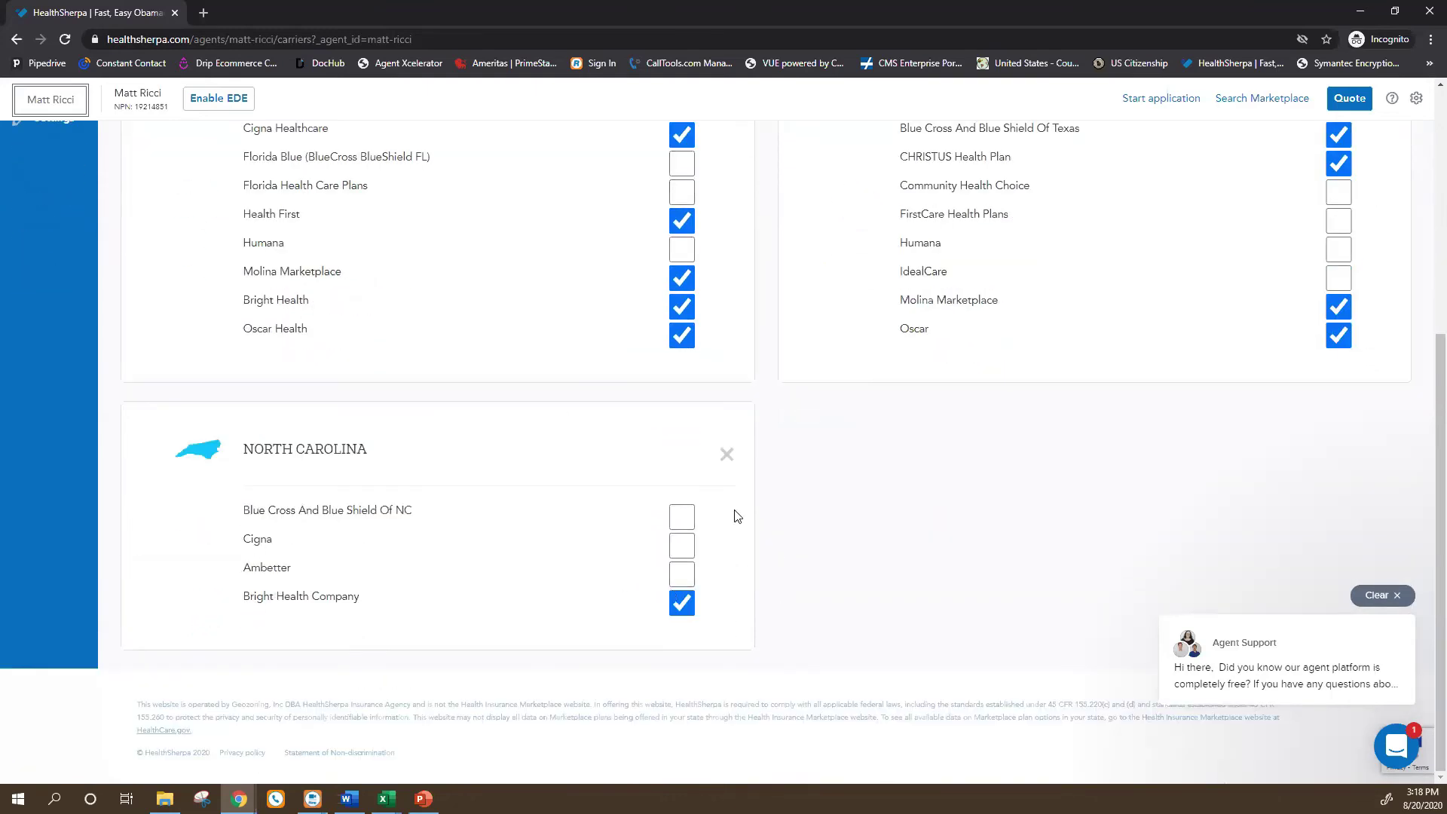
{"action": "scroll", "coordinate": [801, 568], "scroll_direction": "up", "scroll_amount": 5}
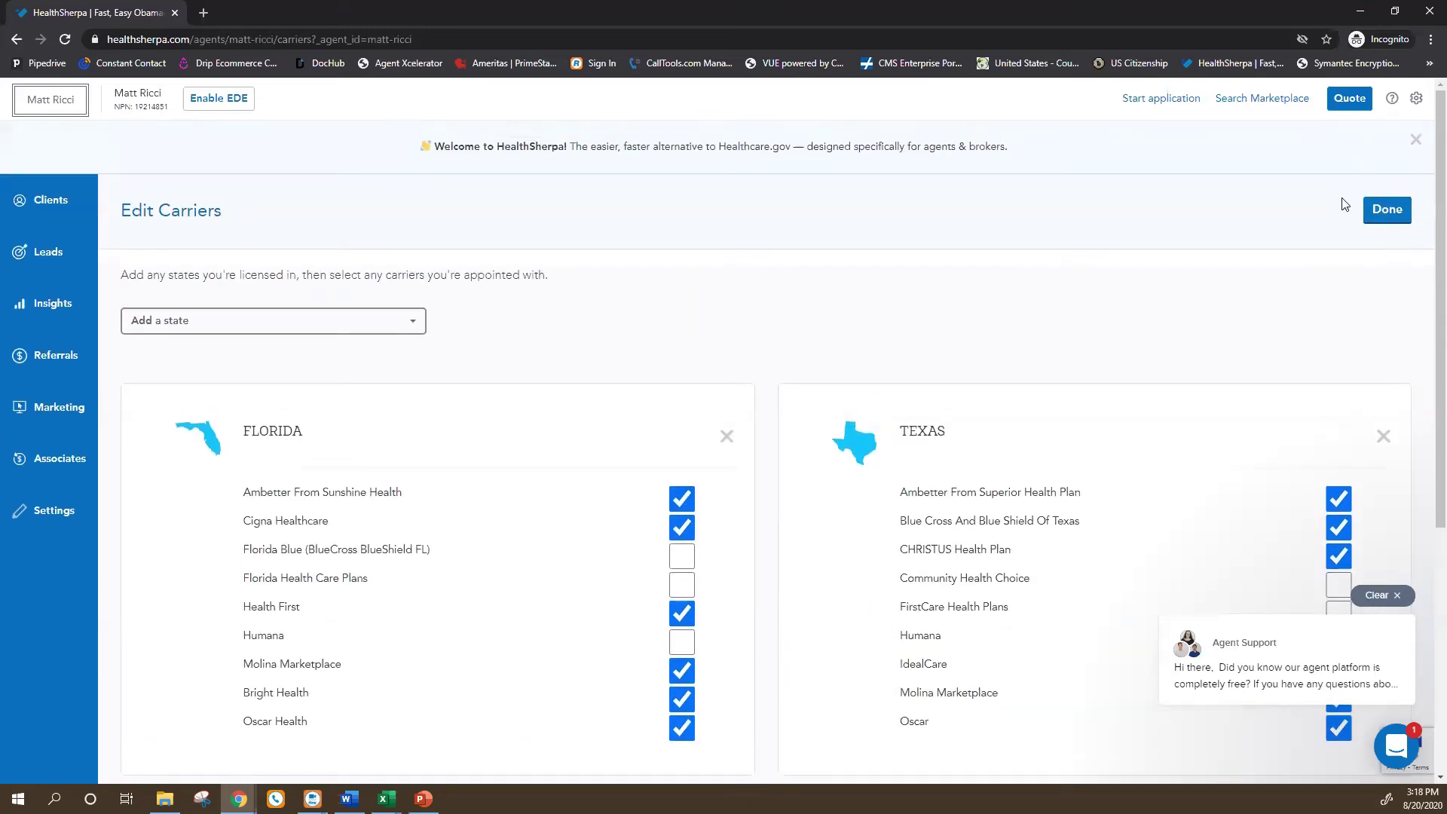
{"action": "left_click", "coordinate": [1392, 211]}
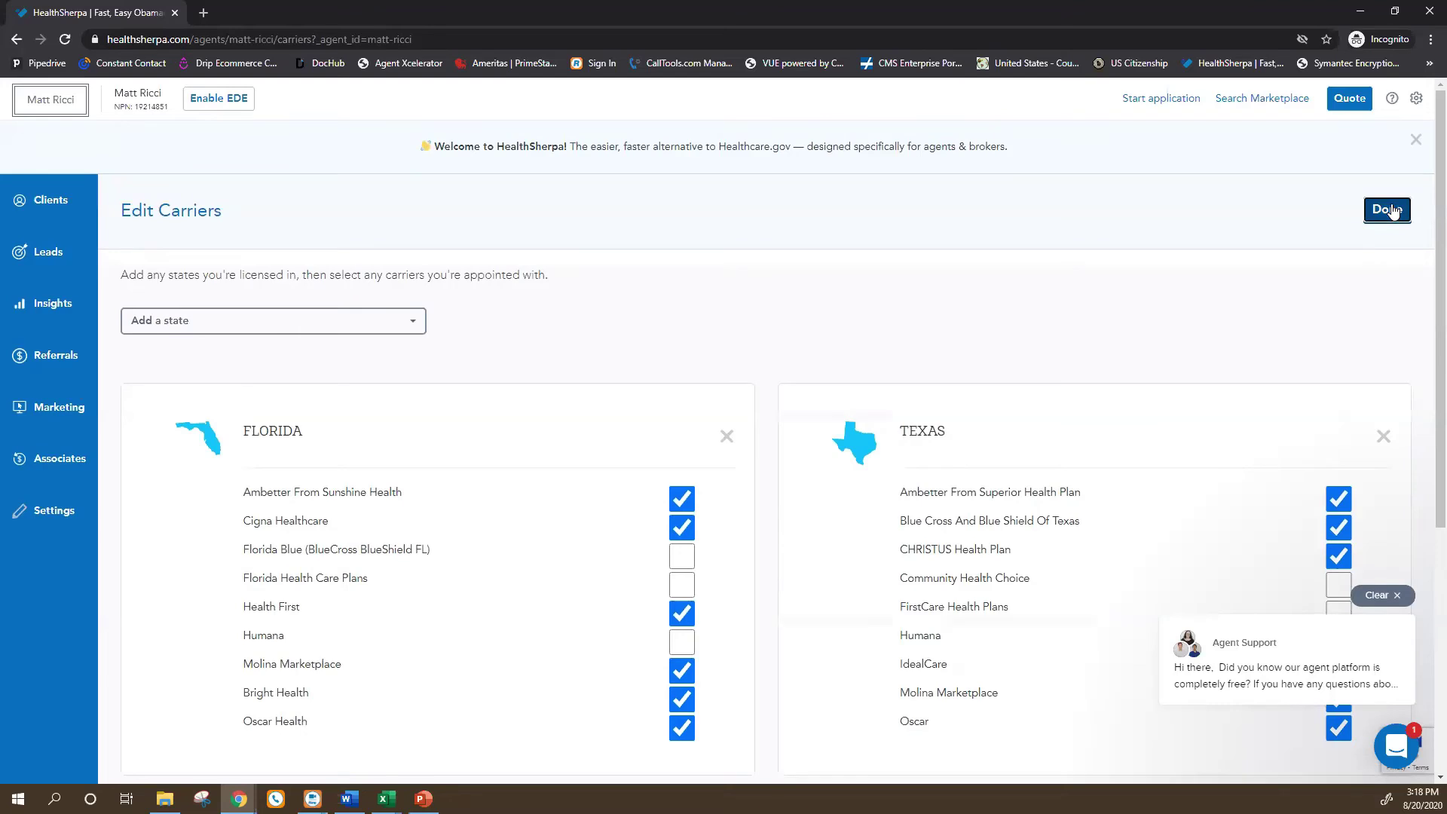
{"action": "scroll", "coordinate": [563, 462], "scroll_direction": "down", "scroll_amount": 3}
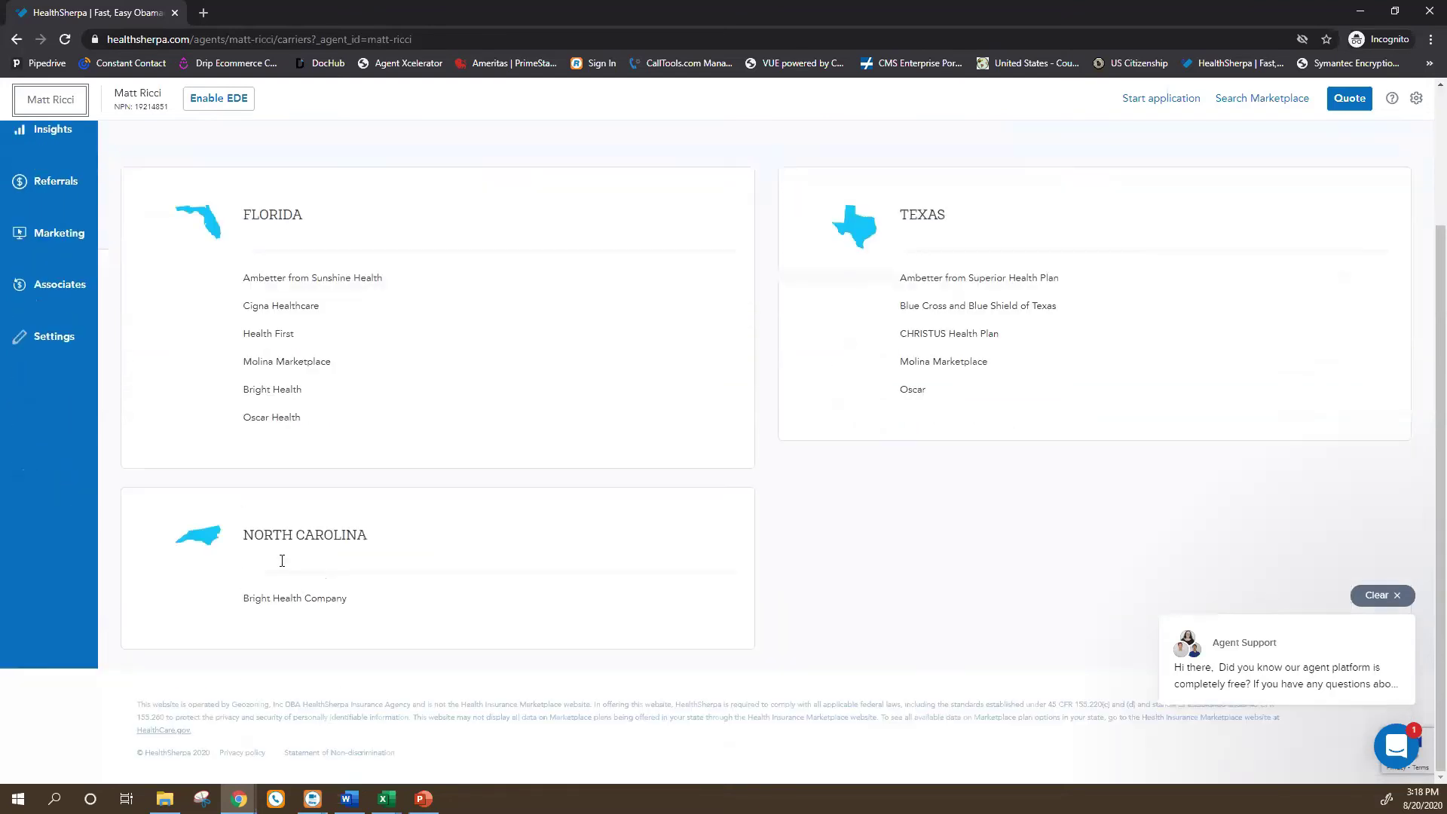
{"action": "scroll", "coordinate": [948, 606], "scroll_direction": "up", "scroll_amount": 3}
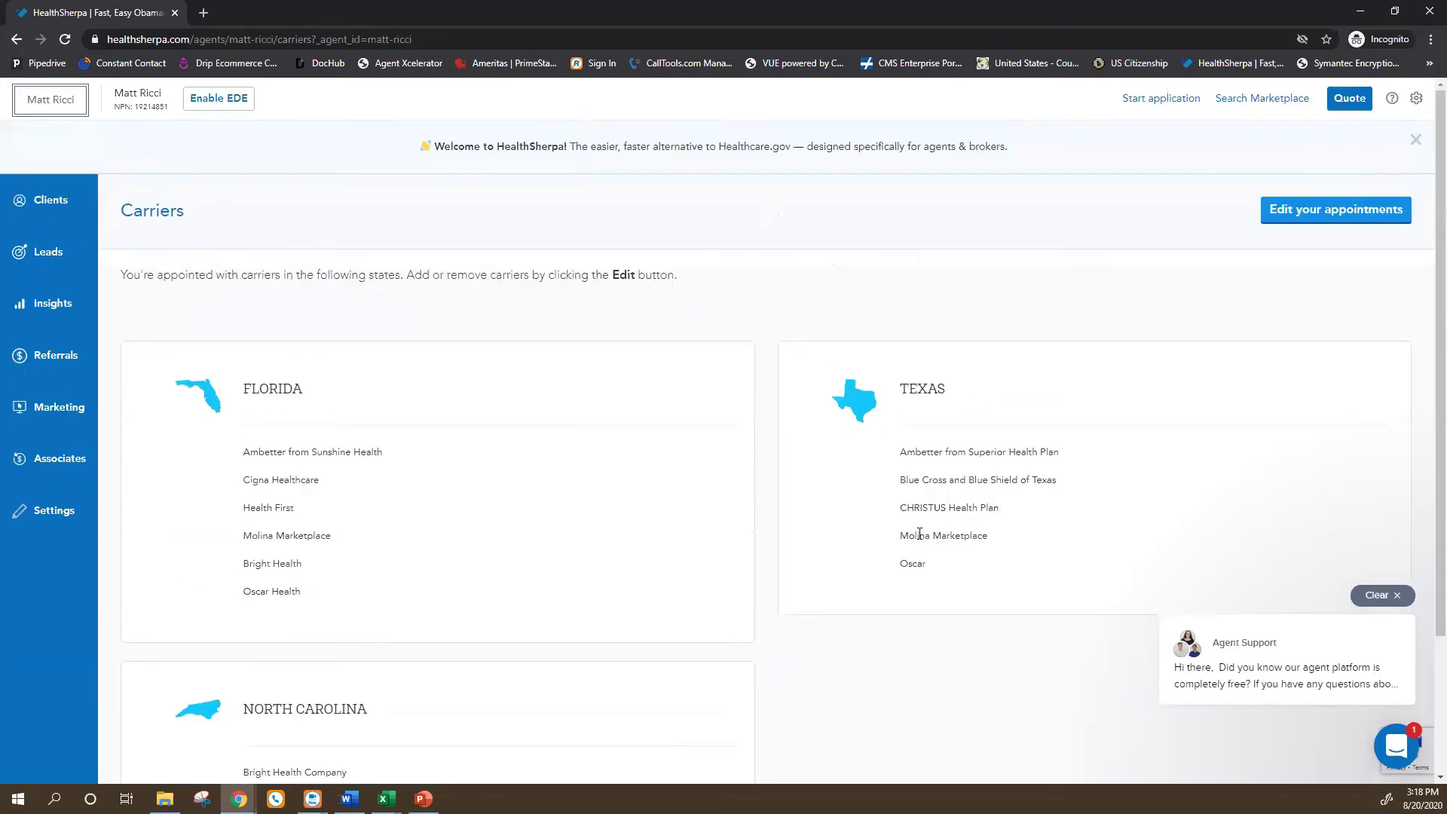
{"action": "left_click", "coordinate": [1338, 101]}
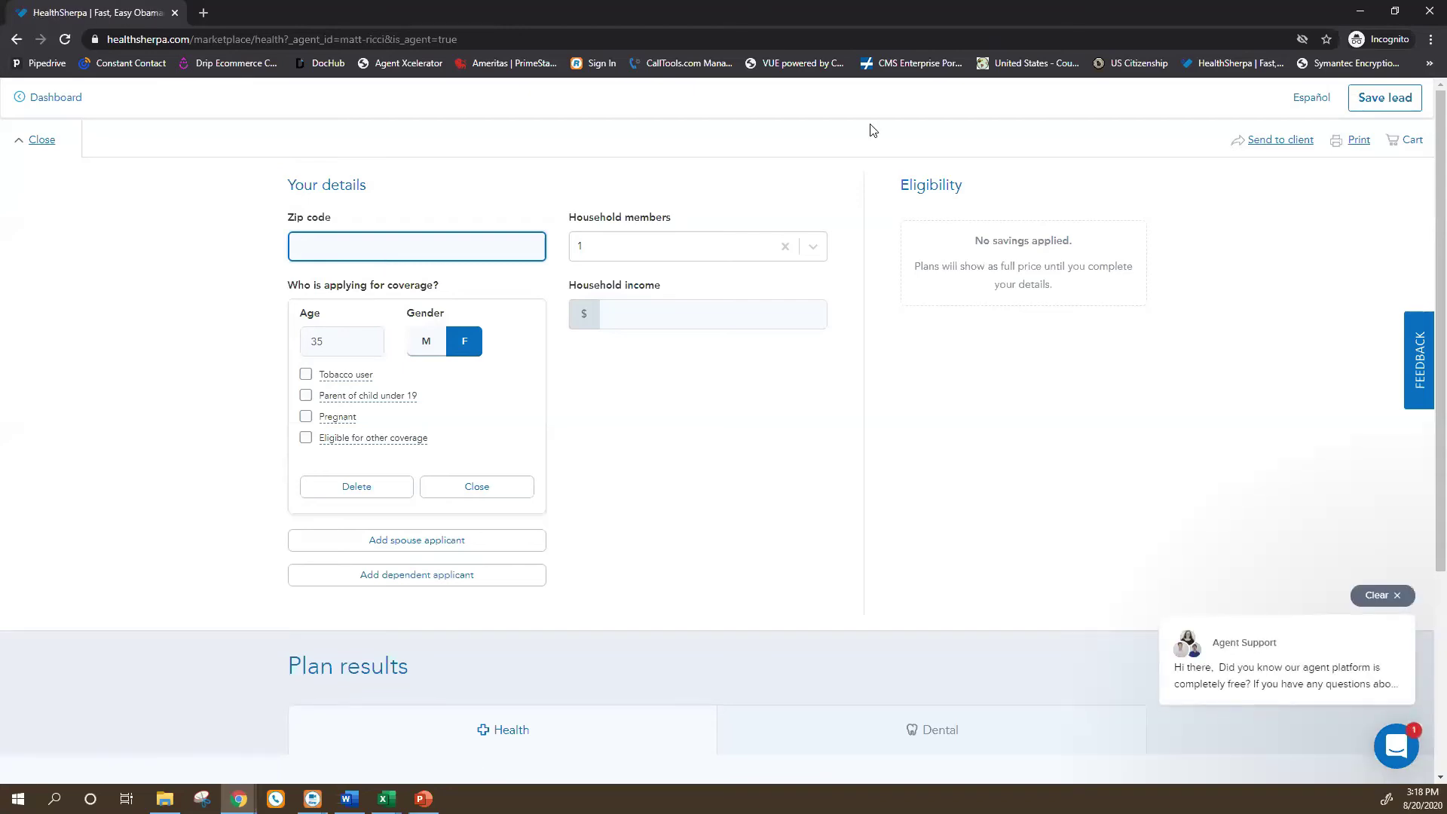
Quote ZIP 33436 with $12,760 household income, showing $399/mo savings, cost-sharing reduction and 50 plans.
{"action": "type", "text": "33436"}
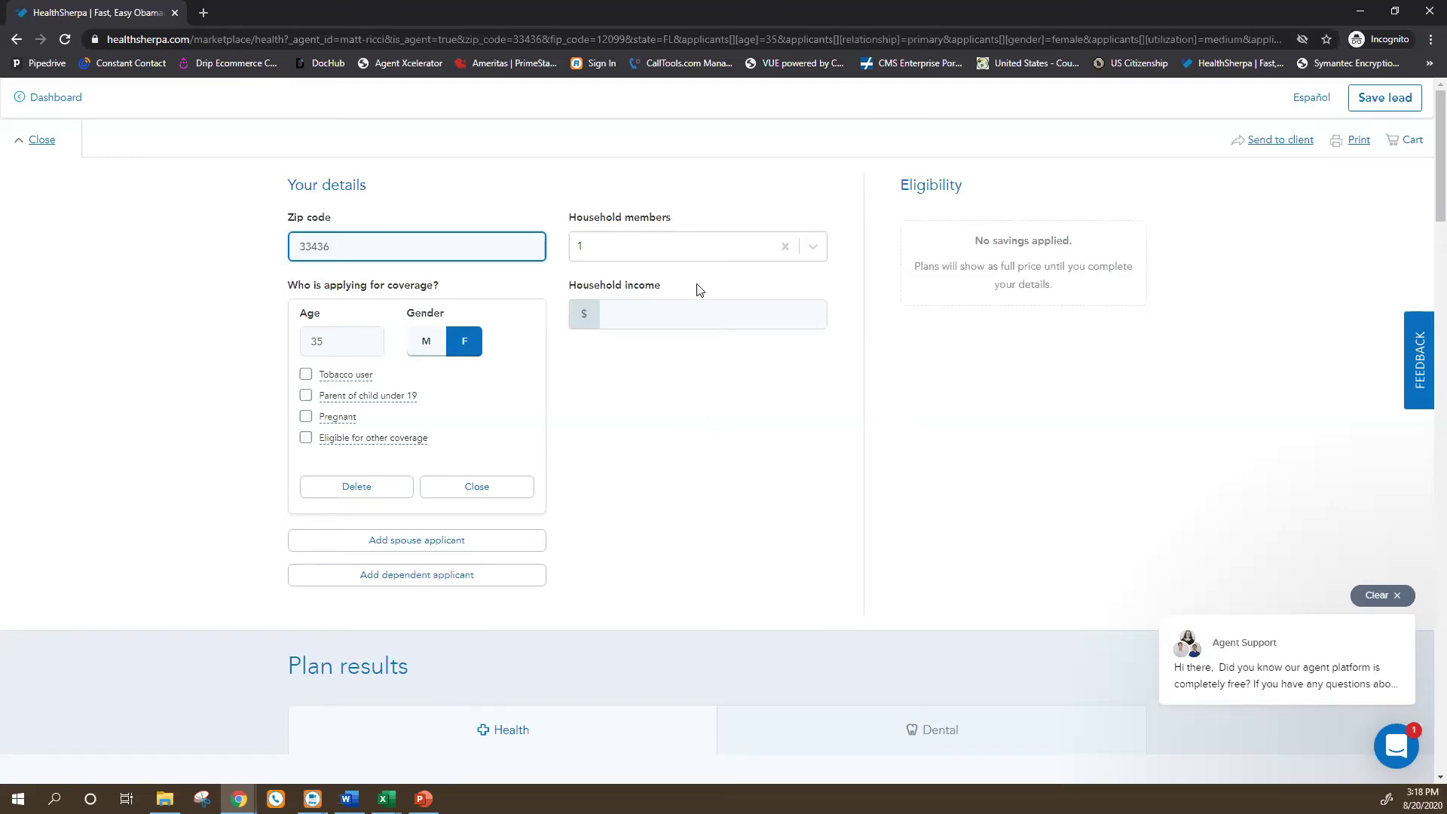
{"action": "left_click", "coordinate": [634, 315]}
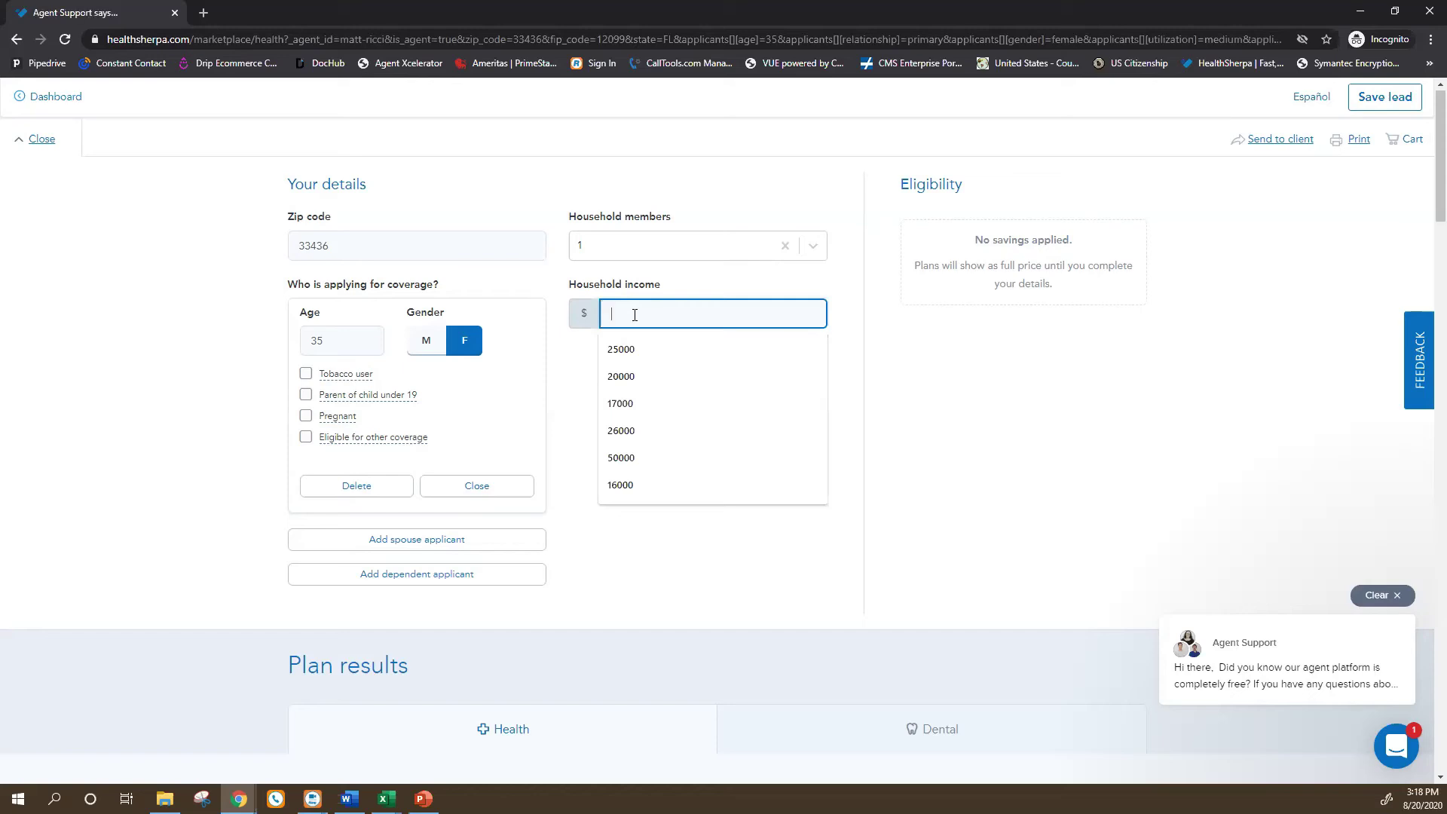
{"action": "type", "text": "12760"}
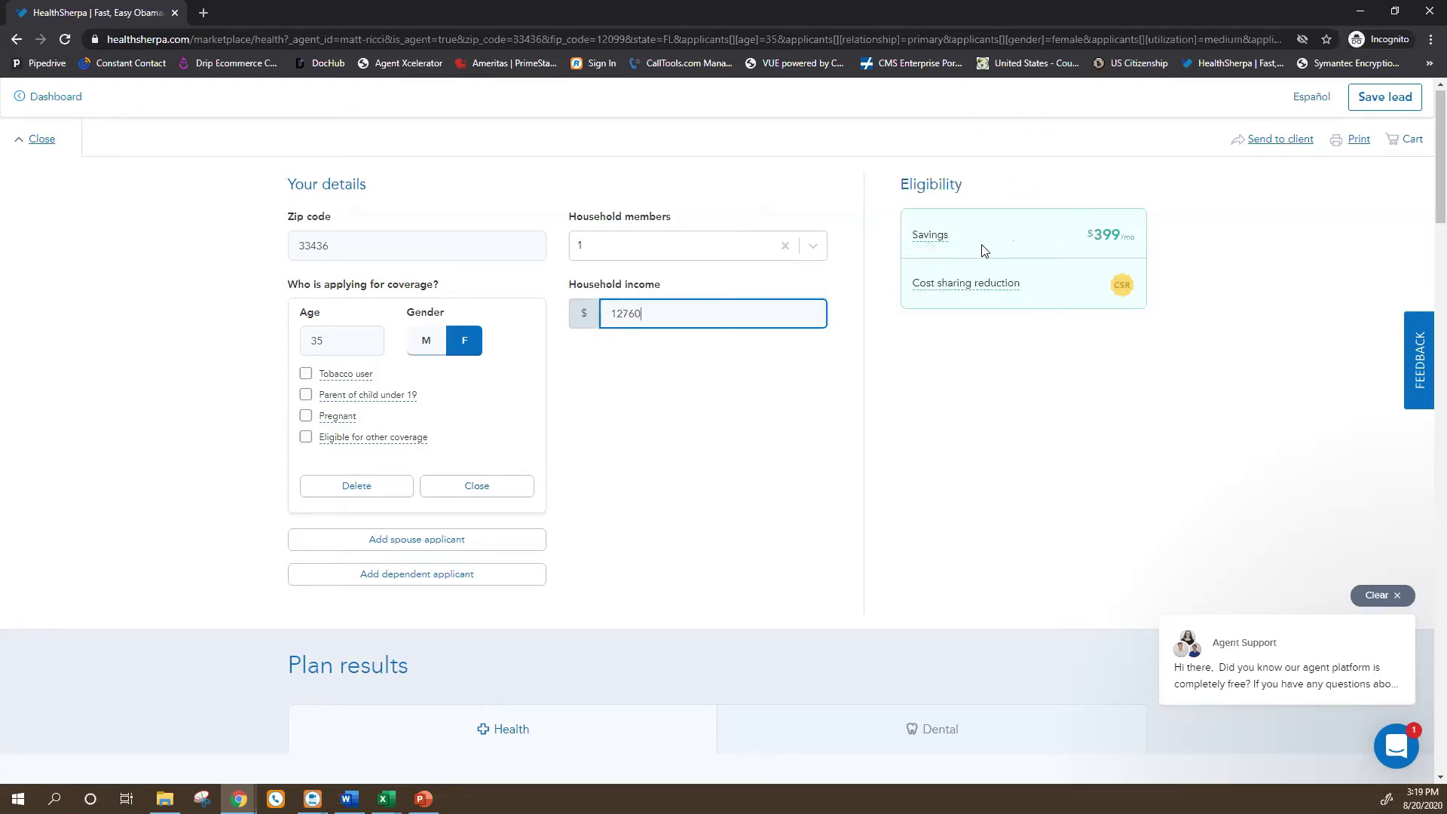
{"action": "scroll", "coordinate": [692, 455], "scroll_direction": "down", "scroll_amount": 1}
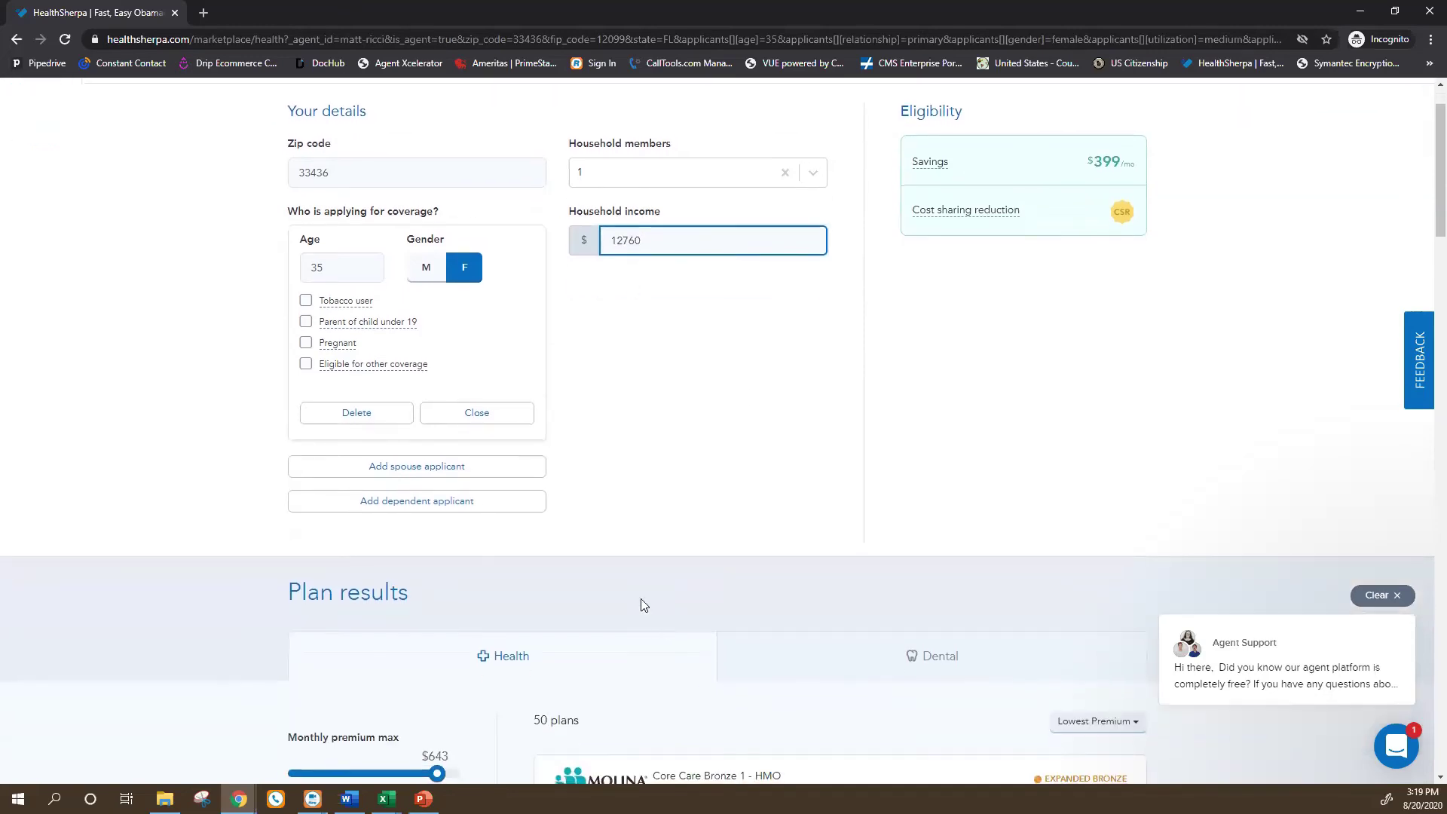
{"action": "key", "text": "super+Tab"}
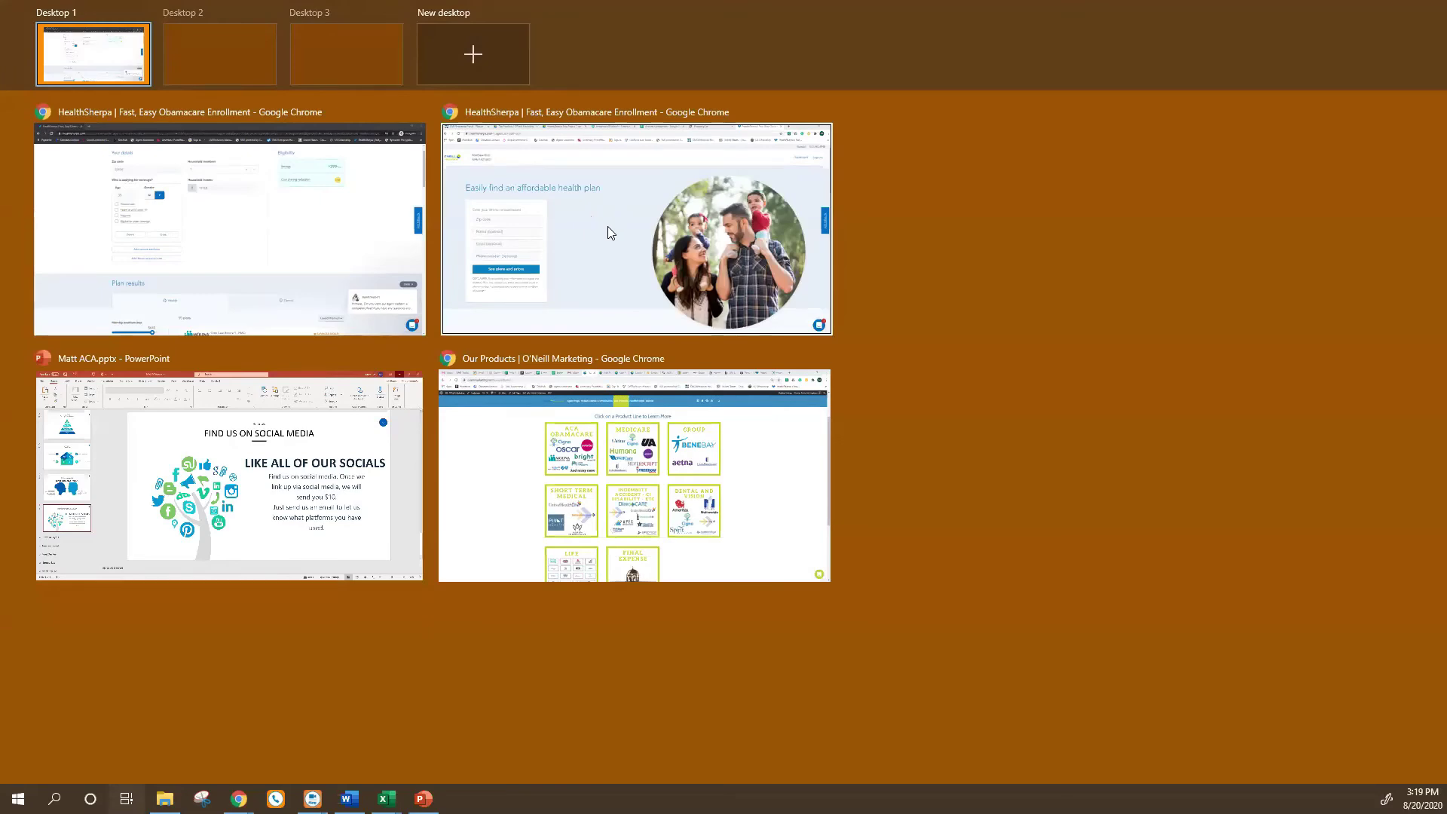
Switch to the Untitled spreadsheet and inspect $12,760 as 100% FPL for a family of one.
{"action": "left_click", "coordinate": [605, 184]}
{"action": "key", "text": "super+Tab"}
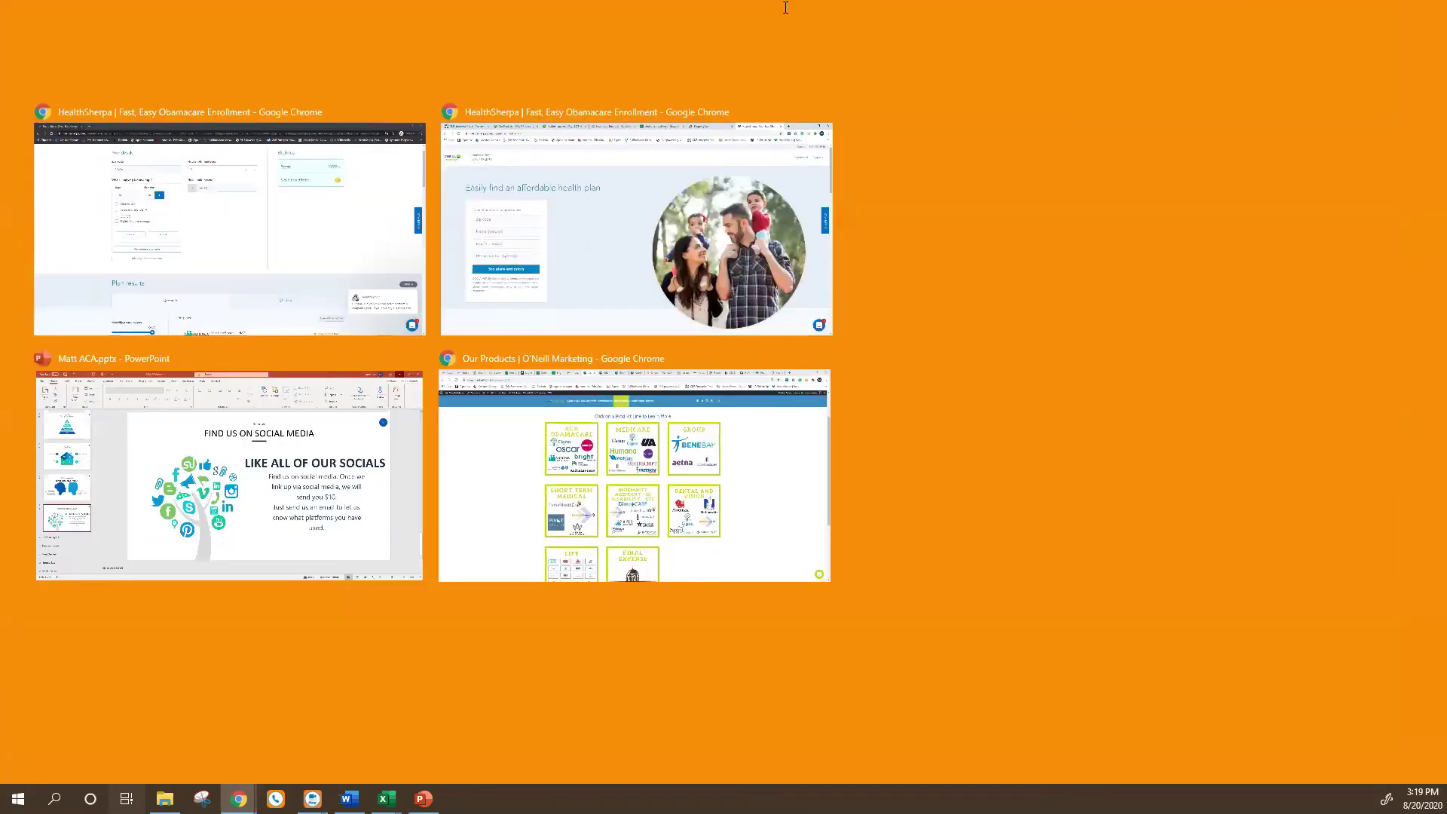
{"action": "key", "text": "Escape"}
{"action": "left_click", "coordinate": [802, 22]}
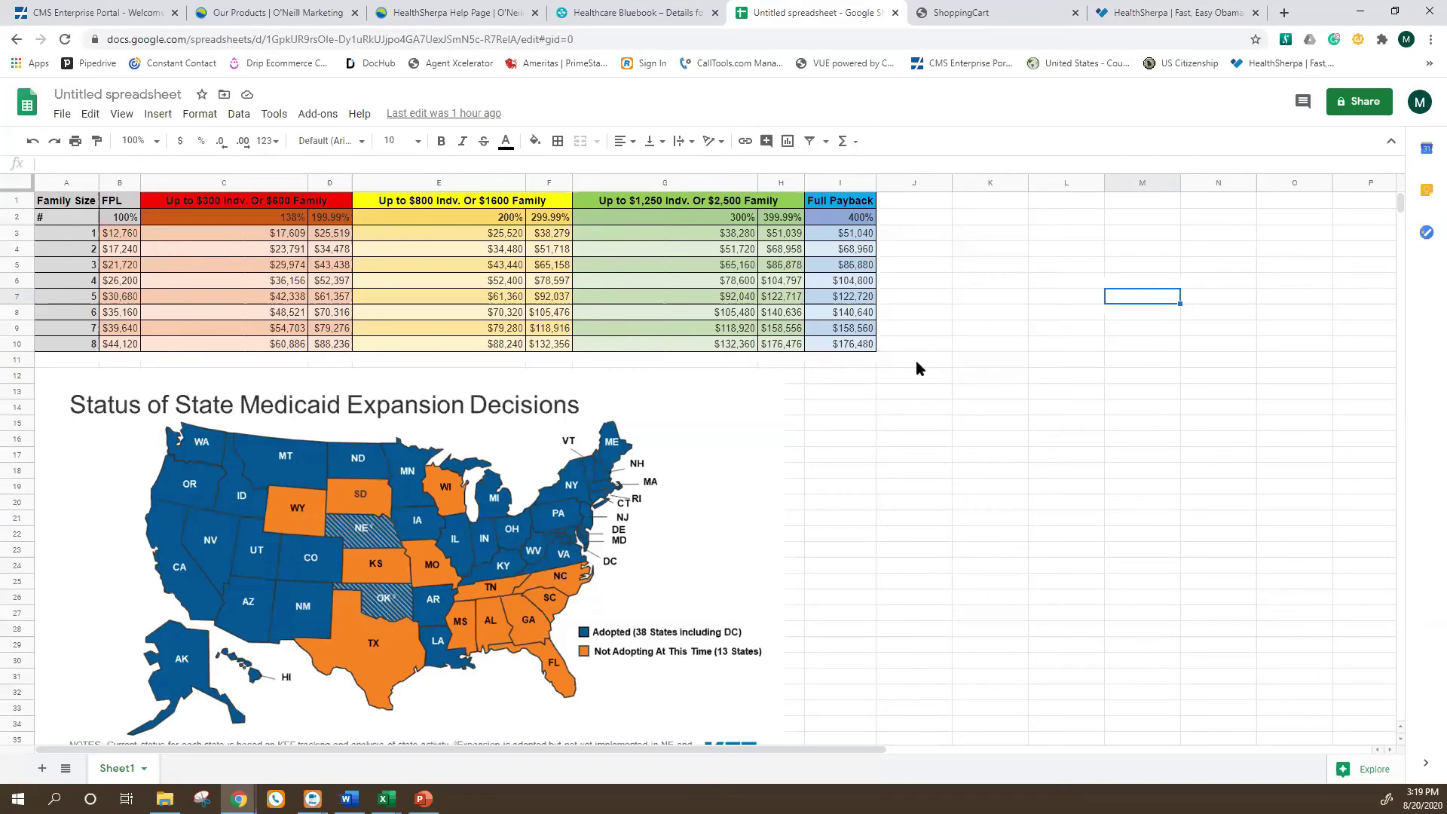
{"action": "left_click", "coordinate": [940, 393]}
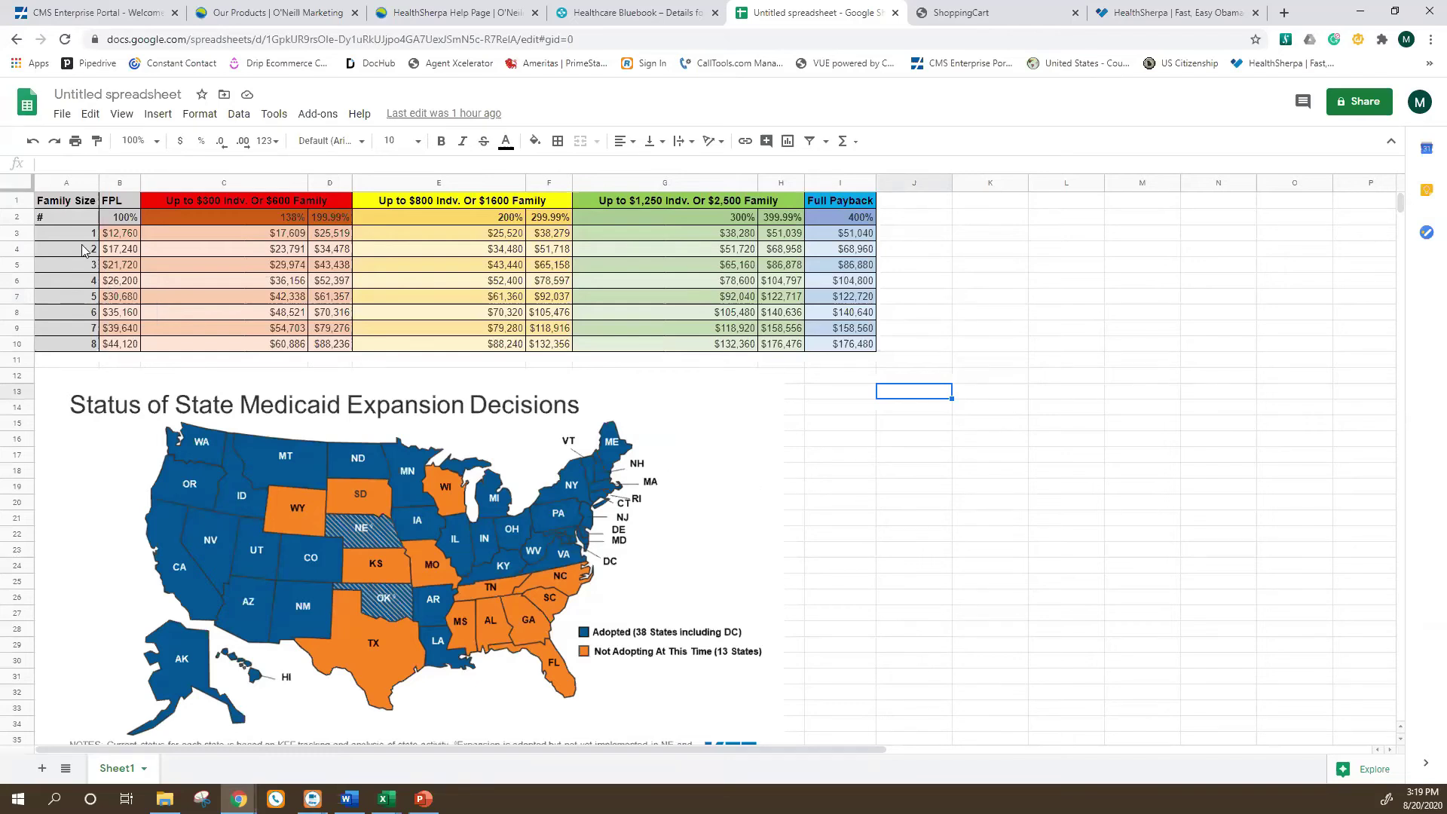
{"action": "left_click", "coordinate": [124, 235]}
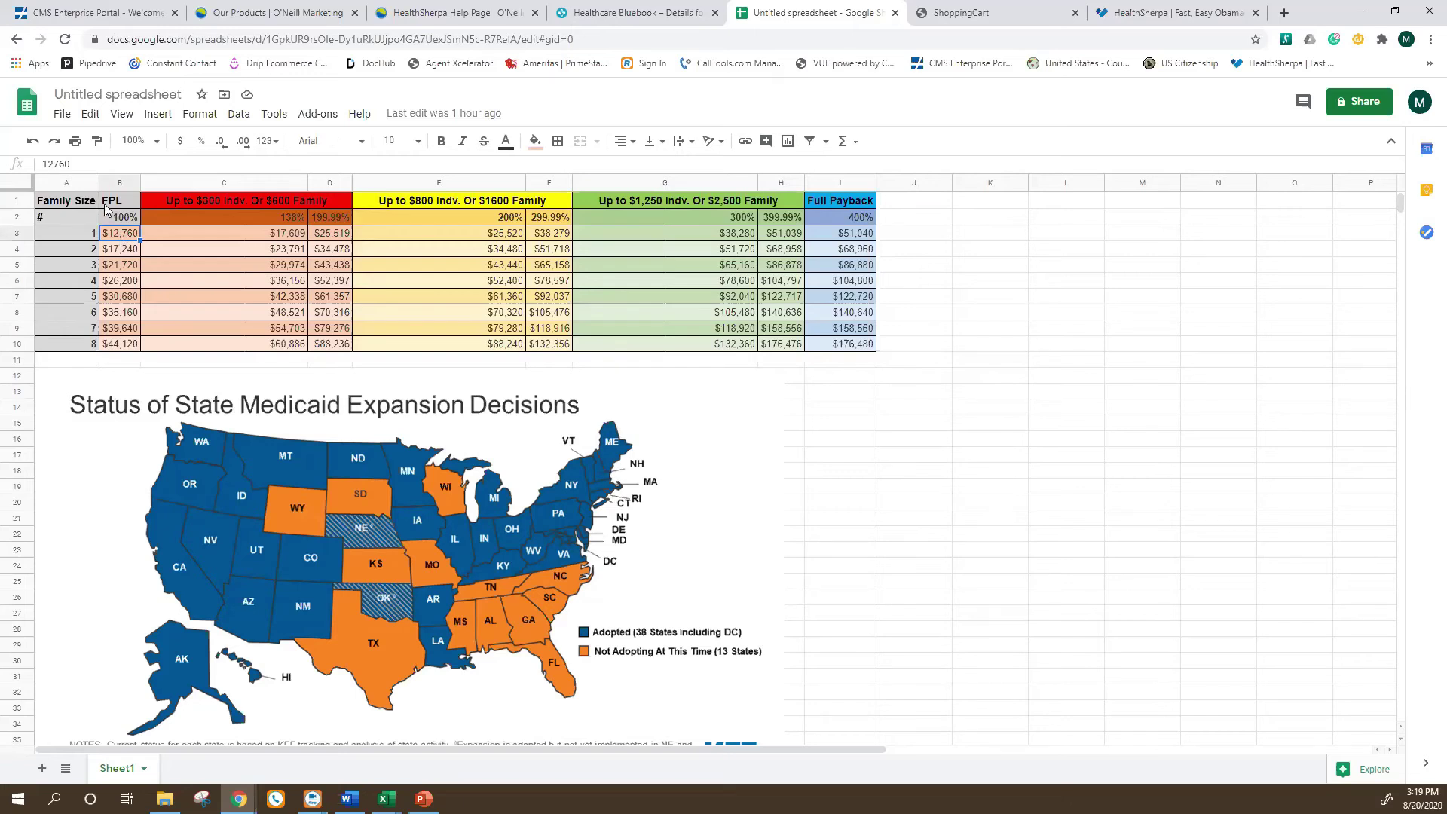
{"action": "left_click", "coordinate": [122, 218]}
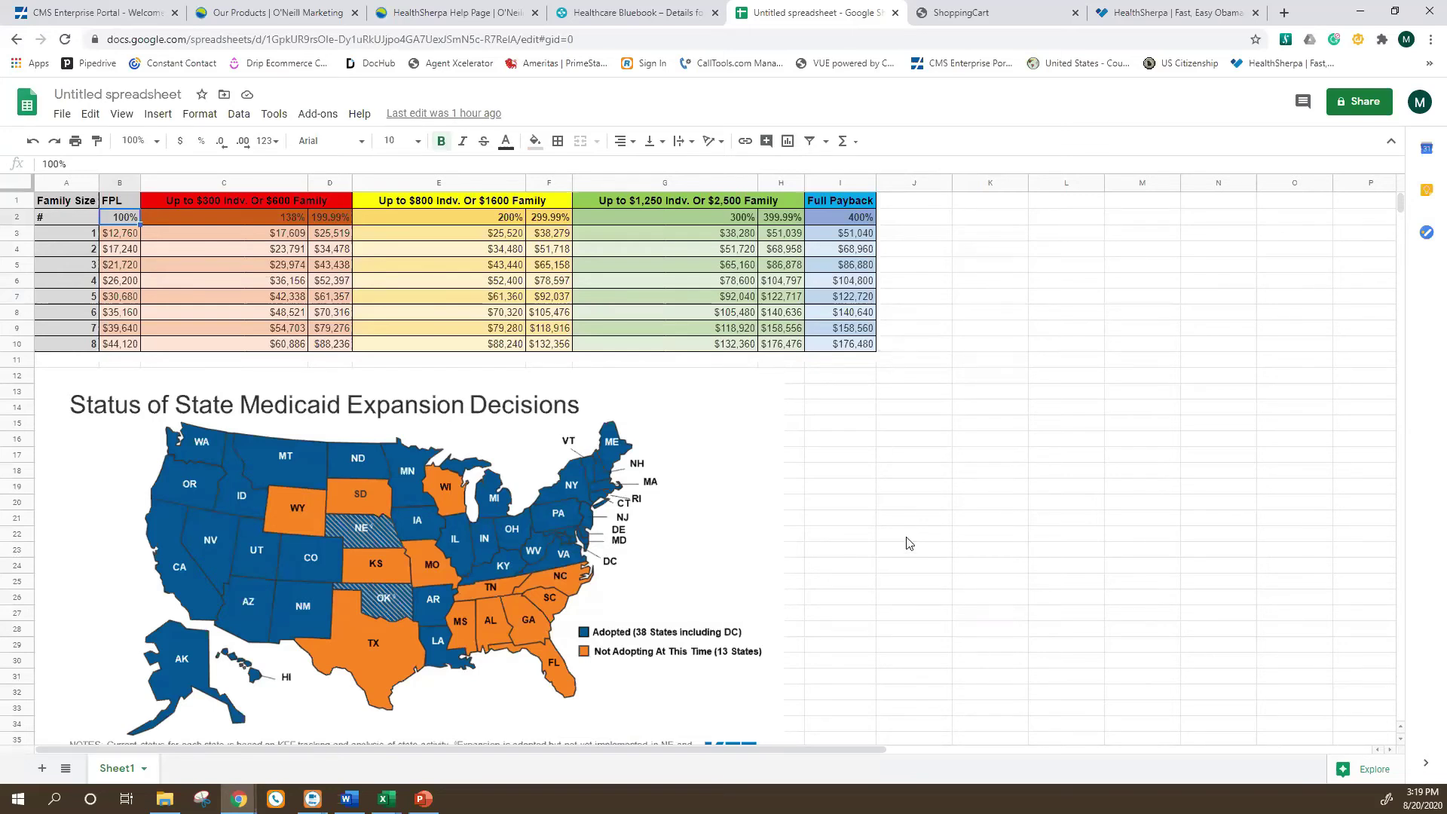
Inspect the 138% threshold and $17,240 for a family of two, then select rows 7–10.
{"action": "scroll", "coordinate": [697, 492], "scroll_direction": "down", "scroll_amount": 1}
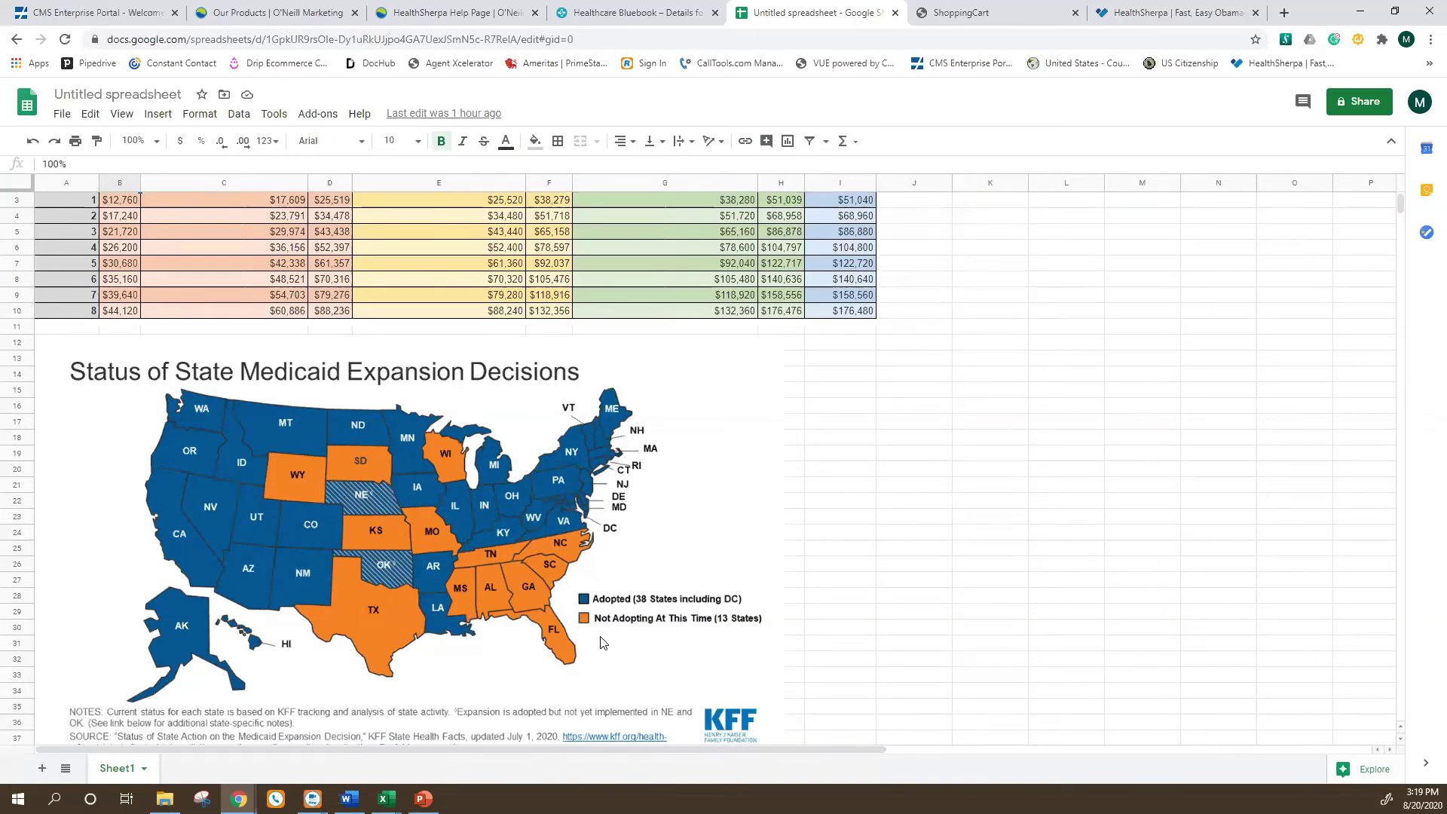
{"action": "scroll", "coordinate": [555, 678], "scroll_direction": "up", "scroll_amount": 1}
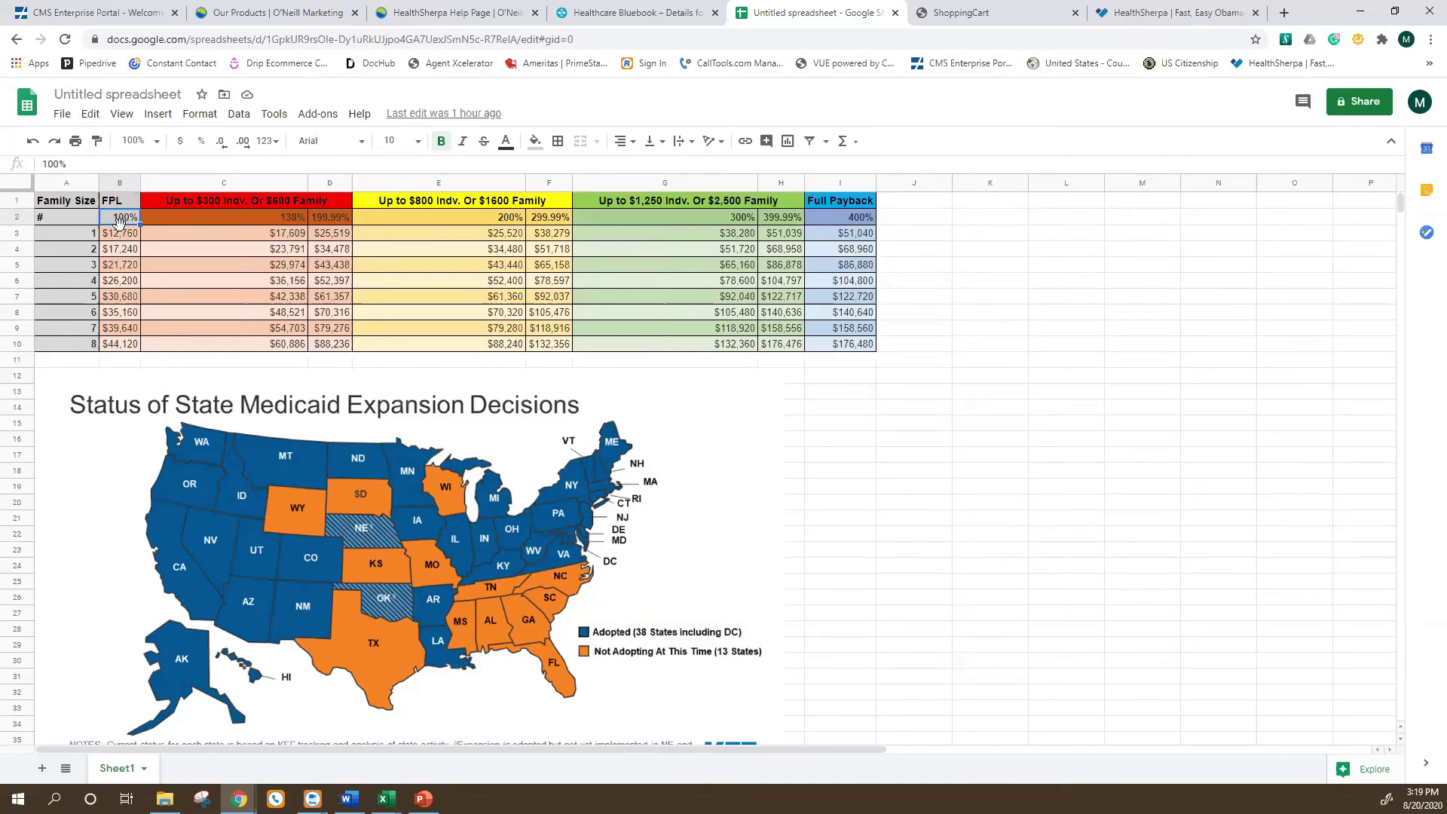
{"action": "left_click", "coordinate": [277, 214]}
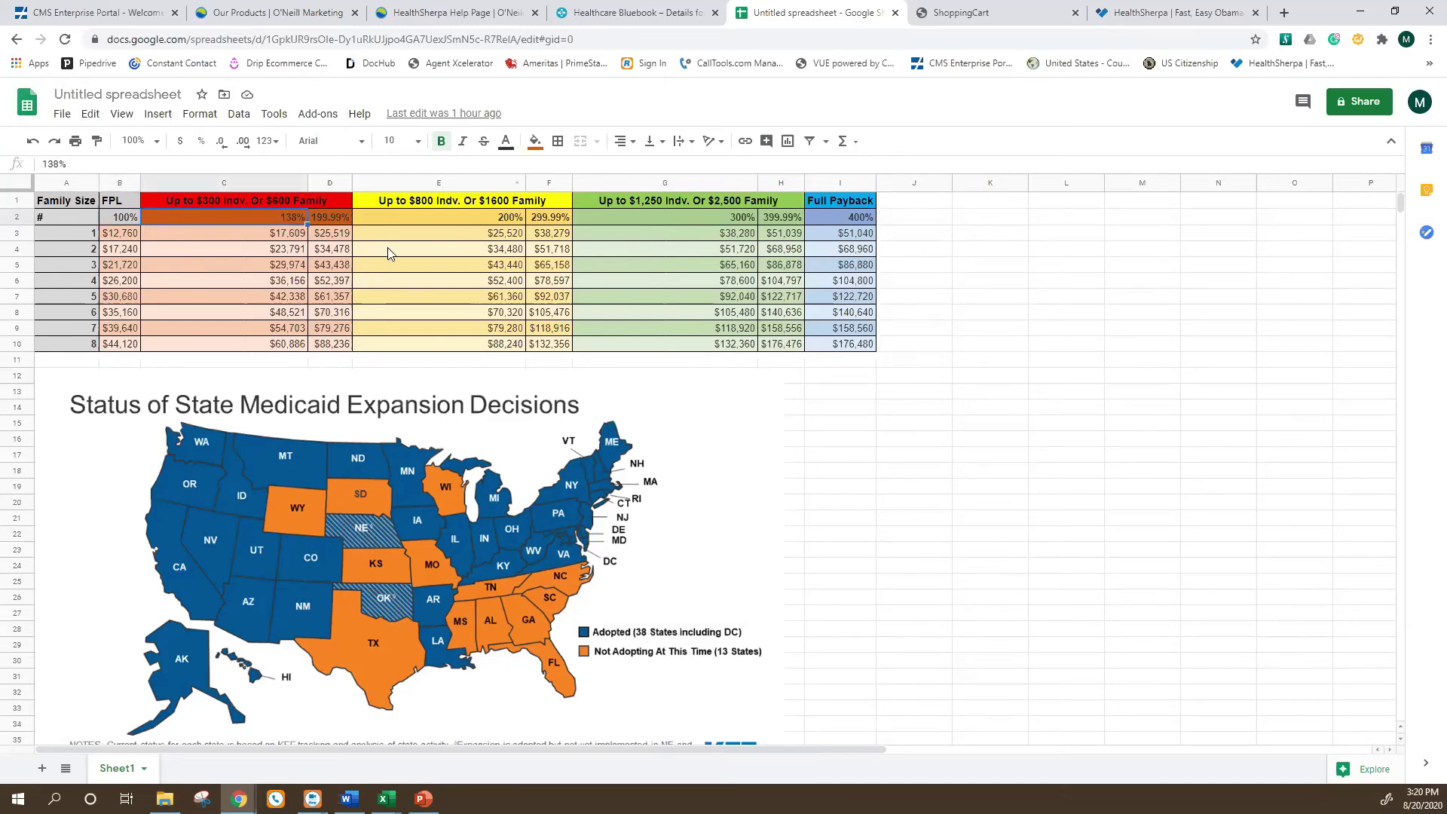
{"action": "left_click", "coordinate": [59, 249]}
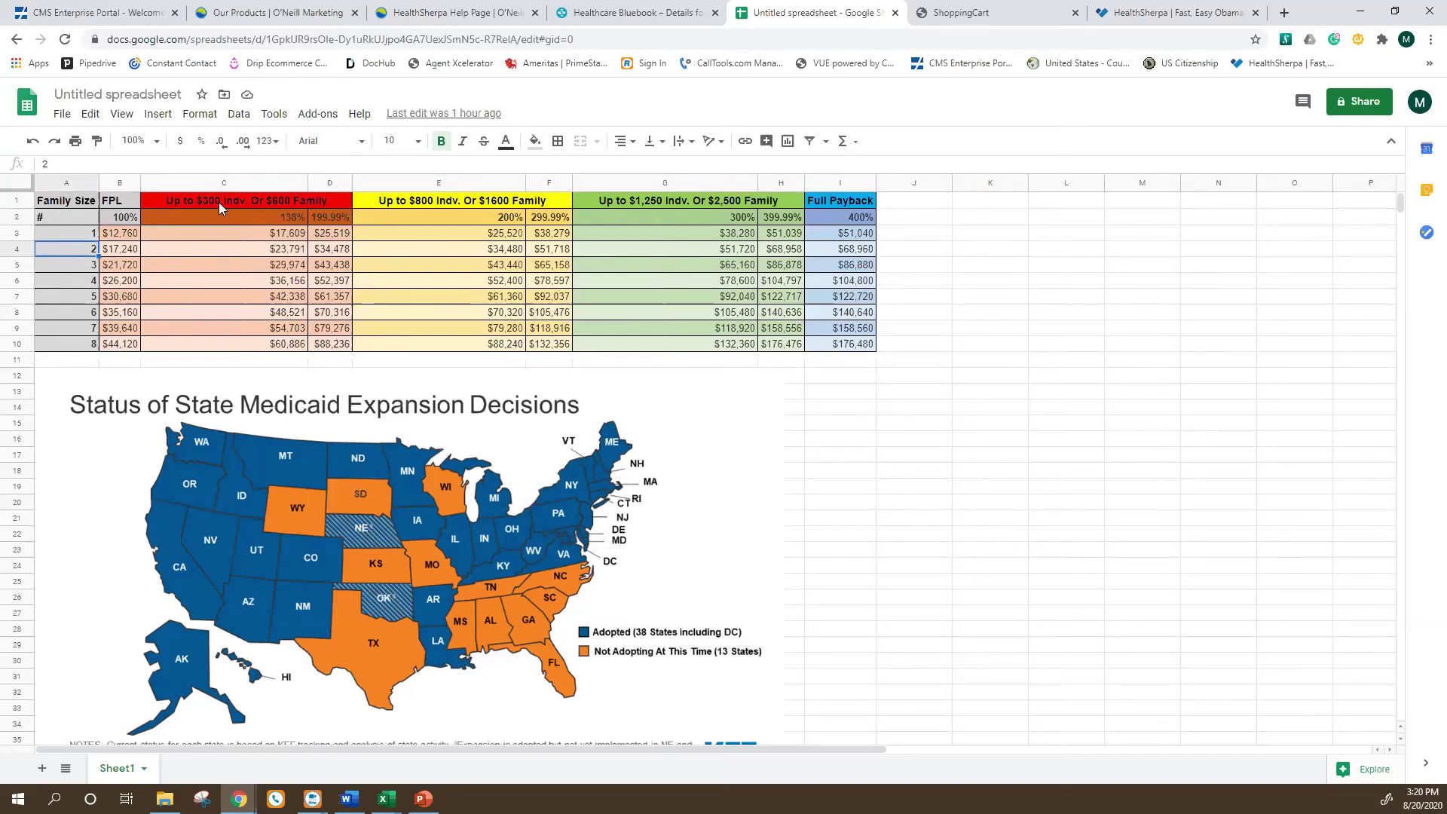
{"action": "left_click", "coordinate": [1052, 395]}
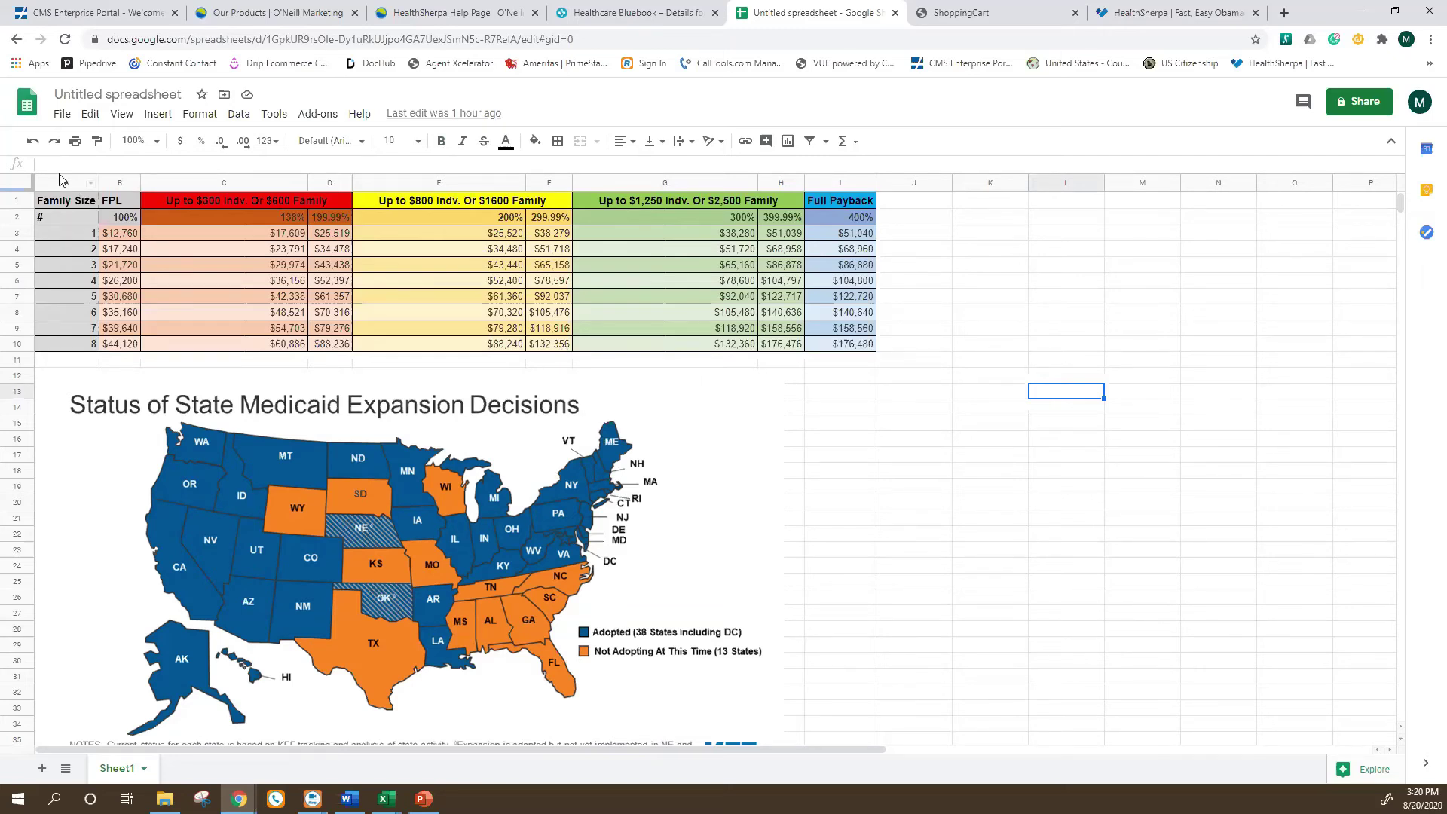
{"action": "left_click", "coordinate": [117, 252]}
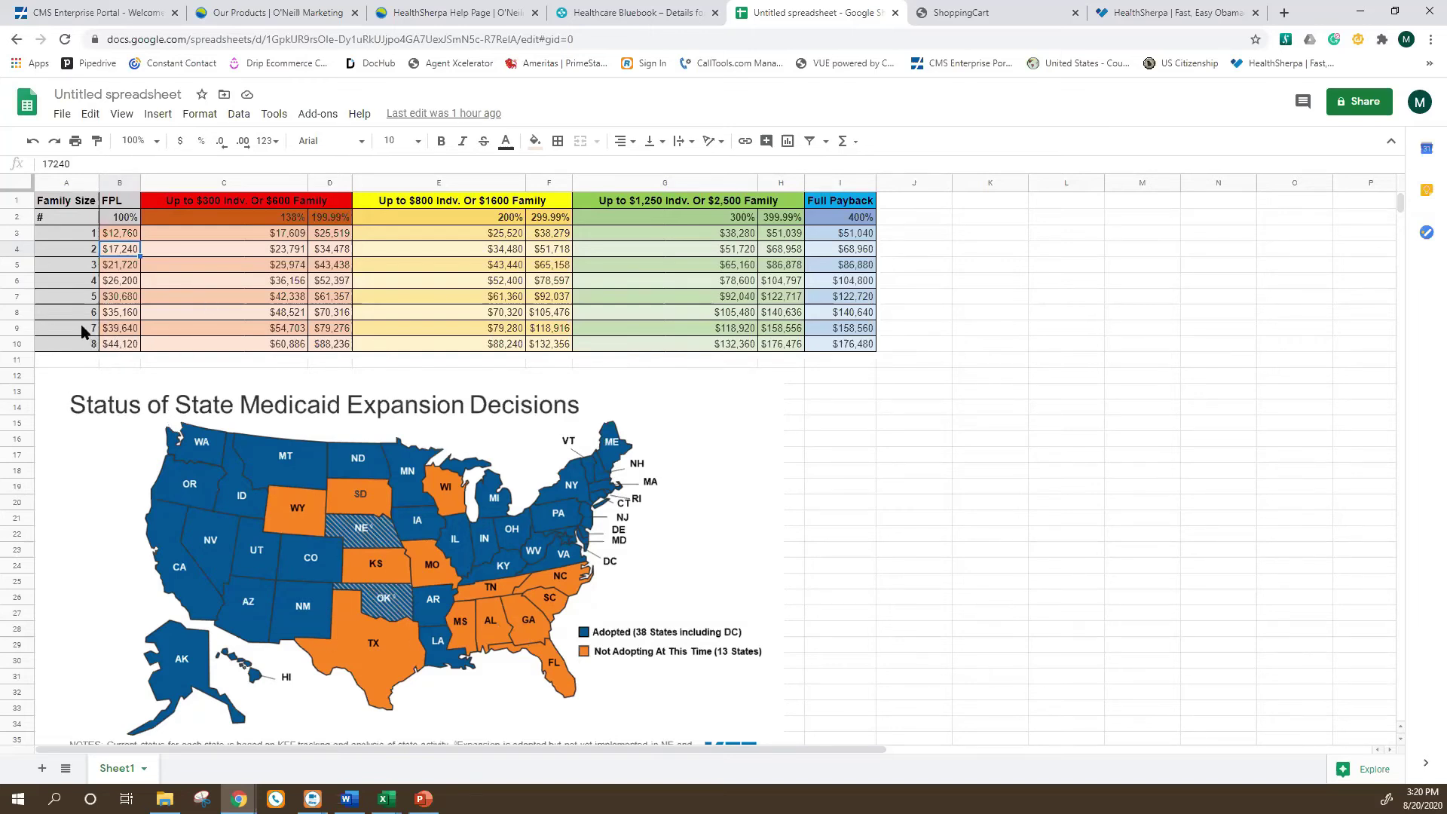
{"action": "left_click", "coordinate": [19, 297]}
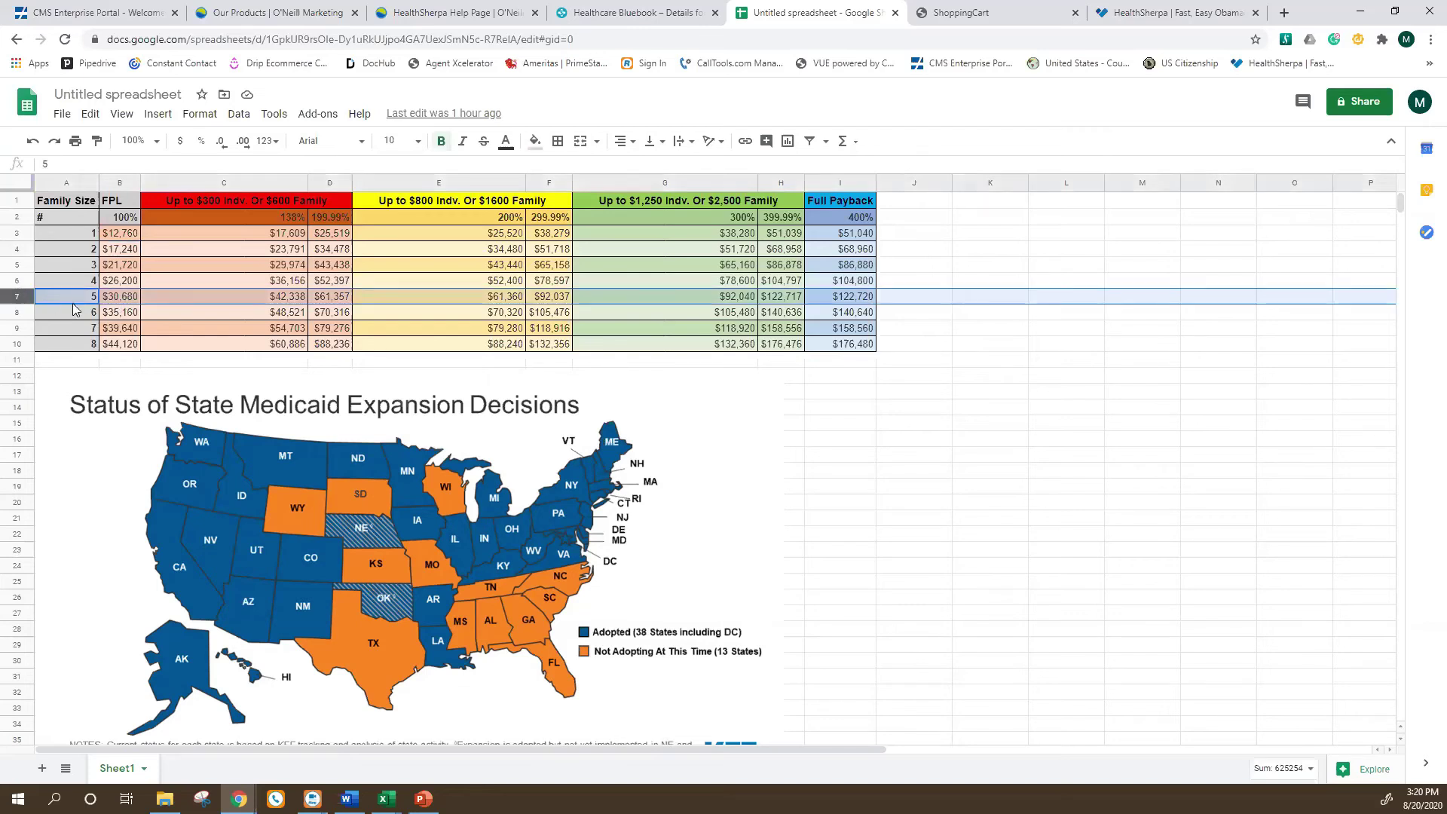
{"action": "left_click_drag", "start_coordinate": [17, 317], "coordinate": [19, 351]}
Delete rows 8 to 10 from the FPL income table.
{"action": "right_click", "coordinate": [19, 325]}
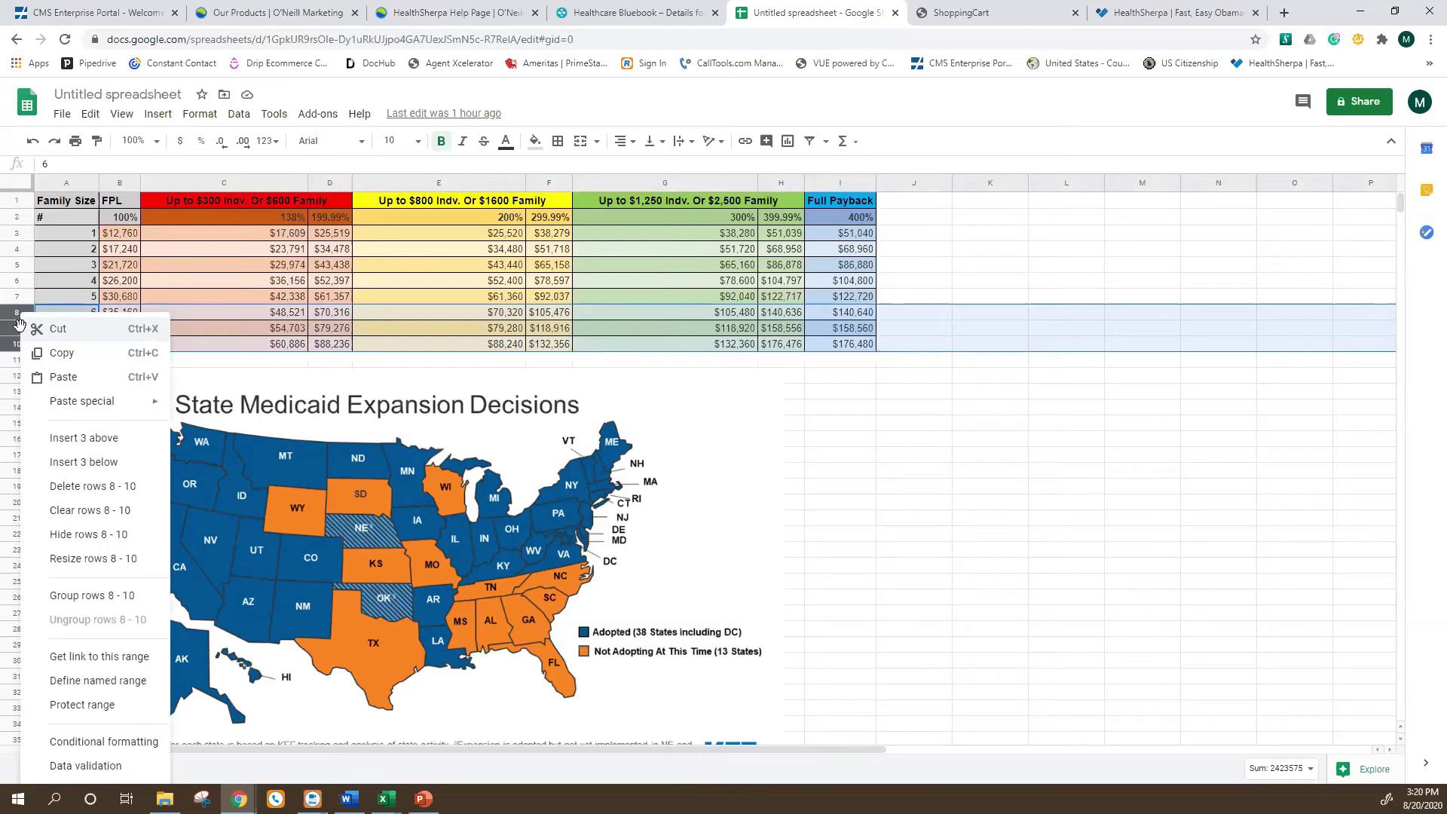
{"action": "left_click", "coordinate": [93, 488]}
{"action": "left_click", "coordinate": [1012, 265]}
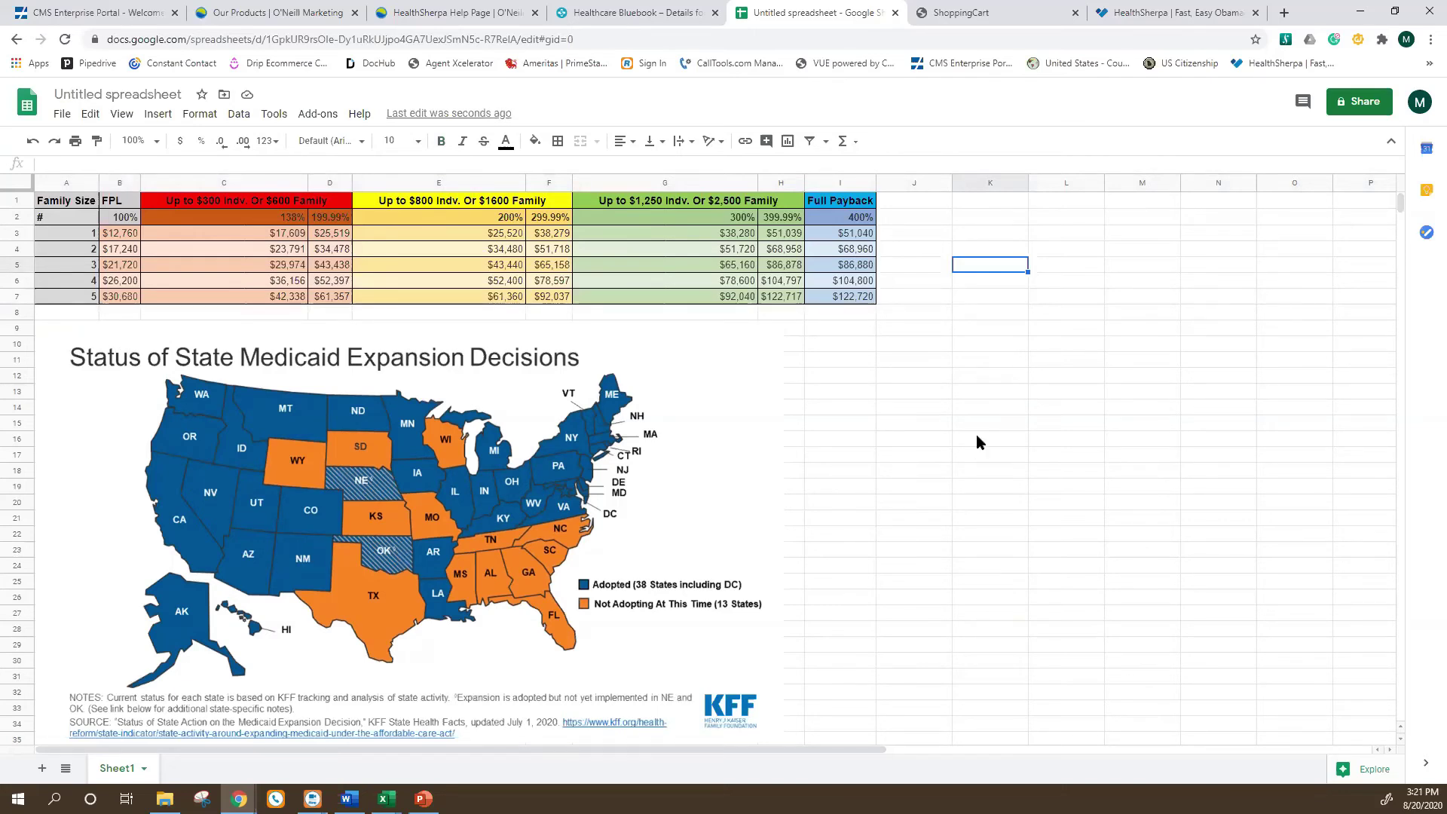
Glance at the HealthSherpa tab, return to the spreadsheet, then bring up Task View.
{"action": "left_click", "coordinate": [1165, 12]}
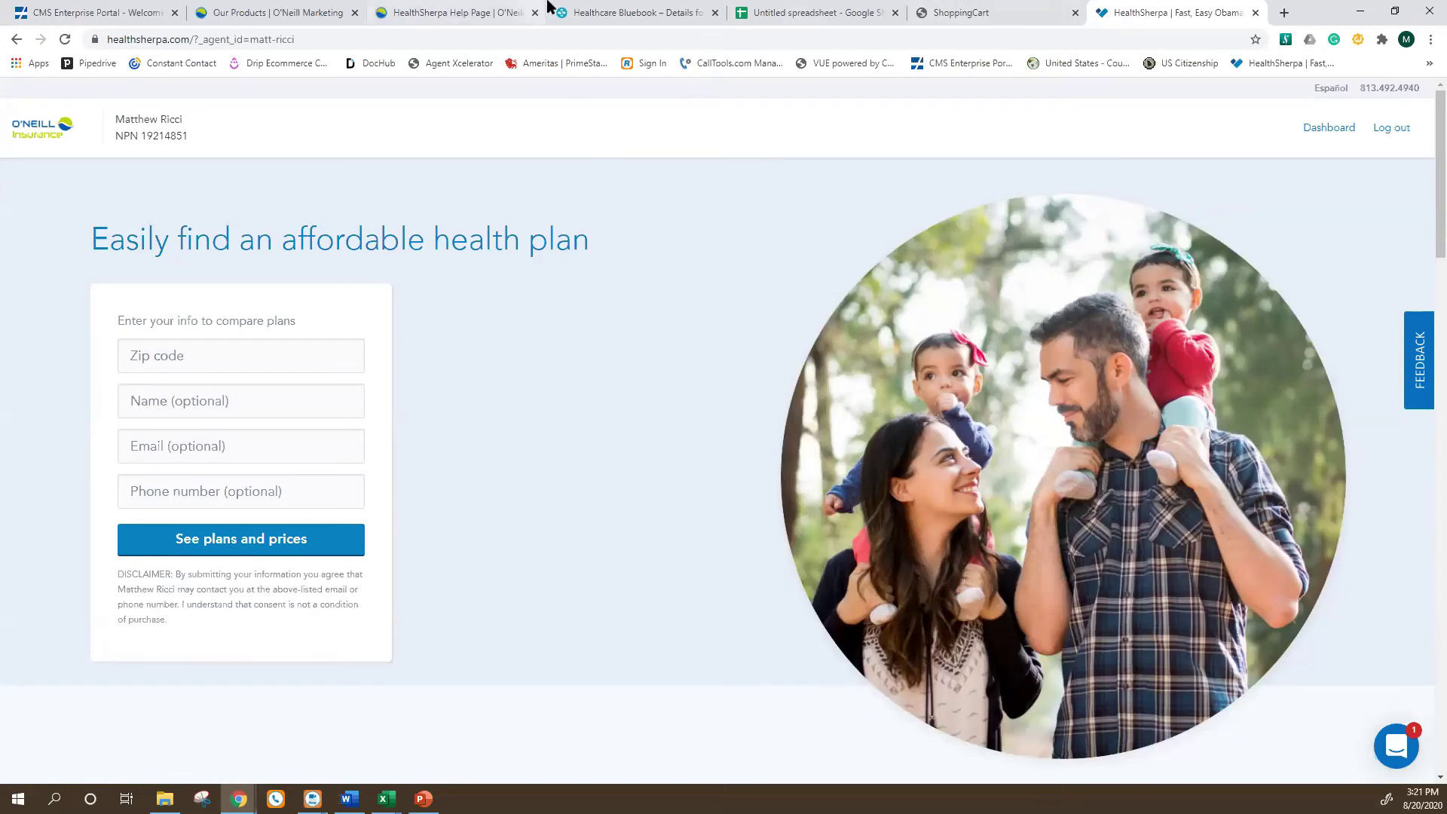
{"action": "left_click", "coordinate": [826, 10]}
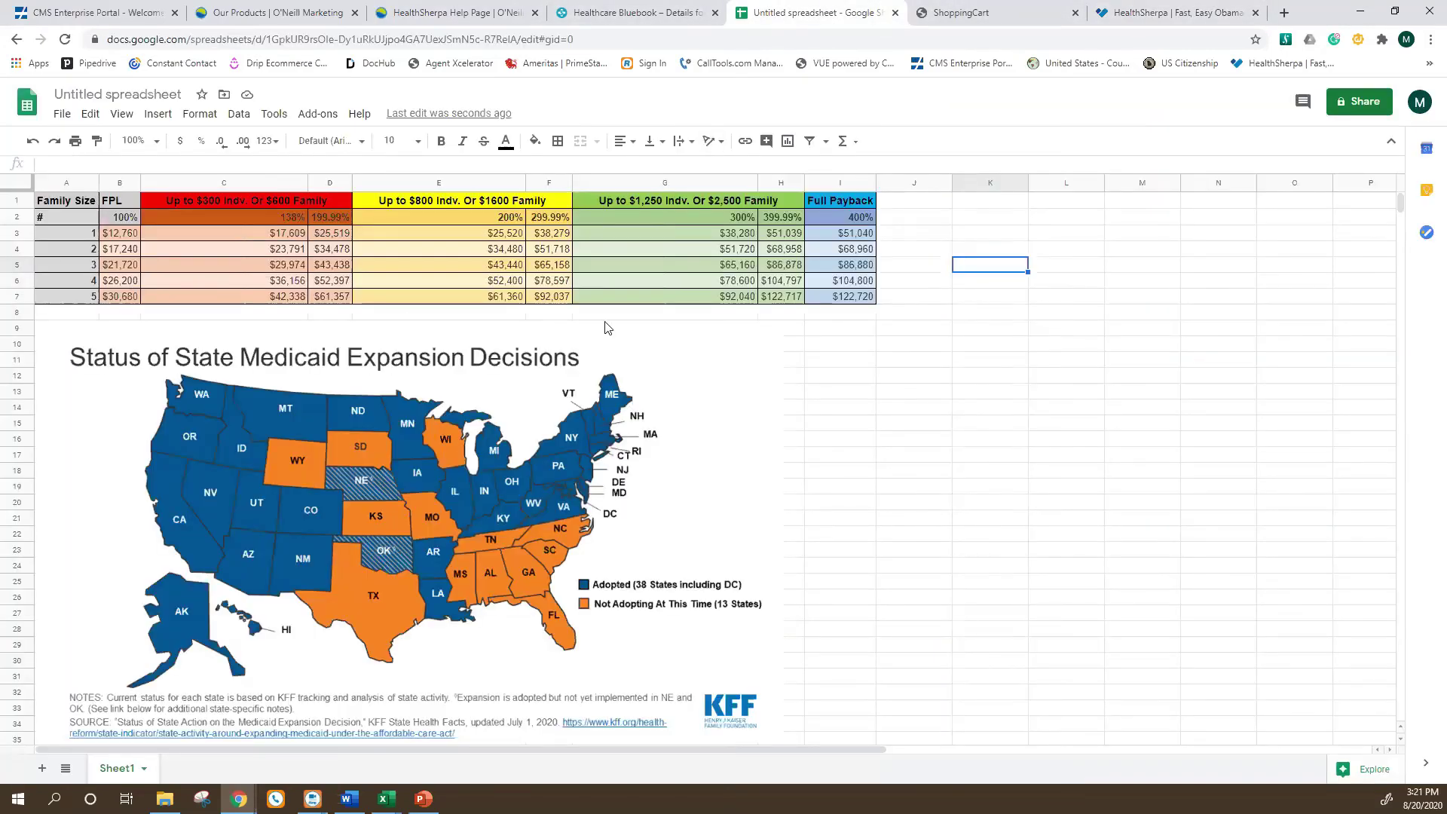
{"action": "left_click", "coordinate": [1167, 332]}
{"action": "left_click", "coordinate": [944, 217]}
{"action": "key", "text": "Tab"}
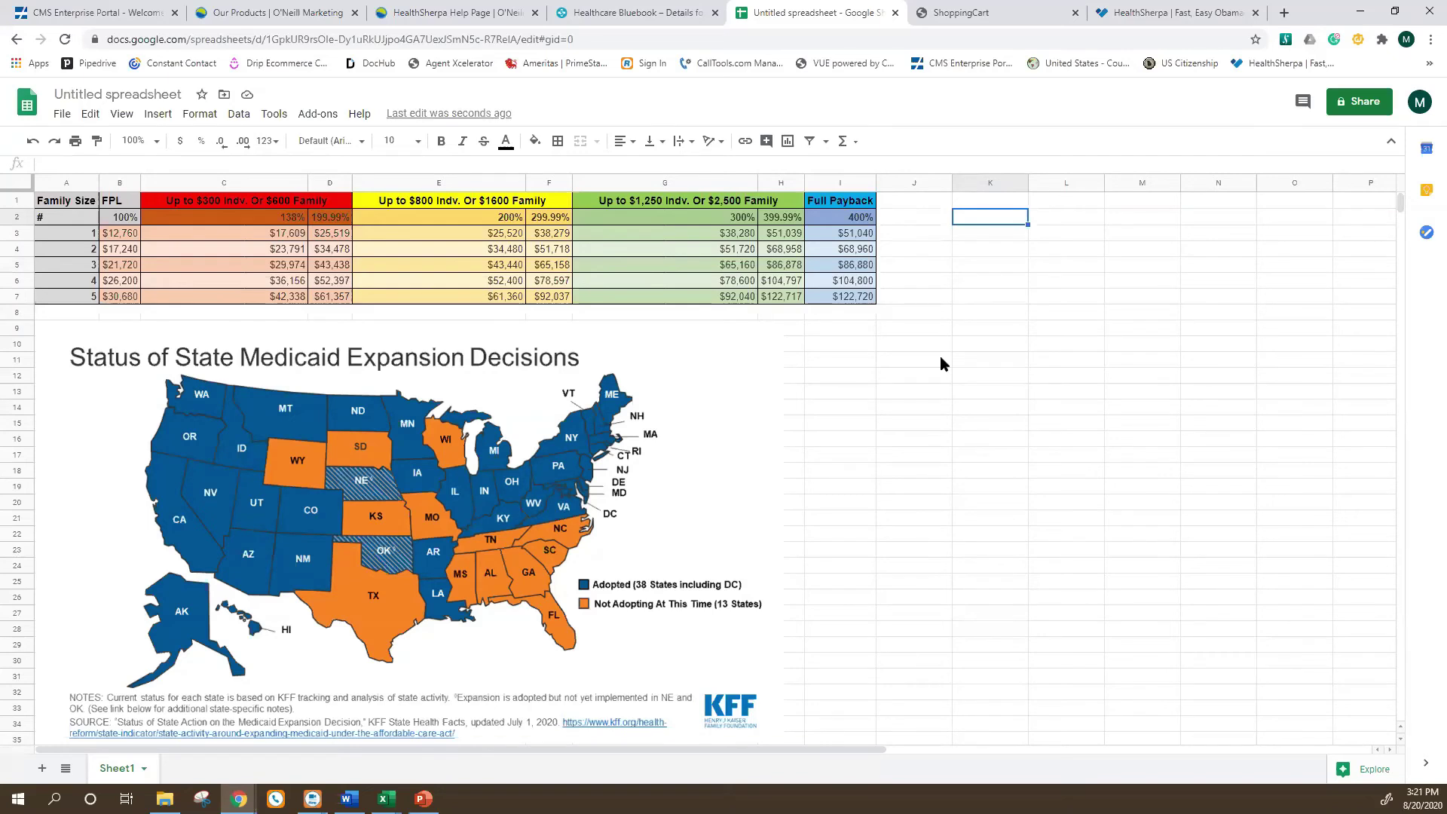
{"action": "key", "text": "super+Tab"}
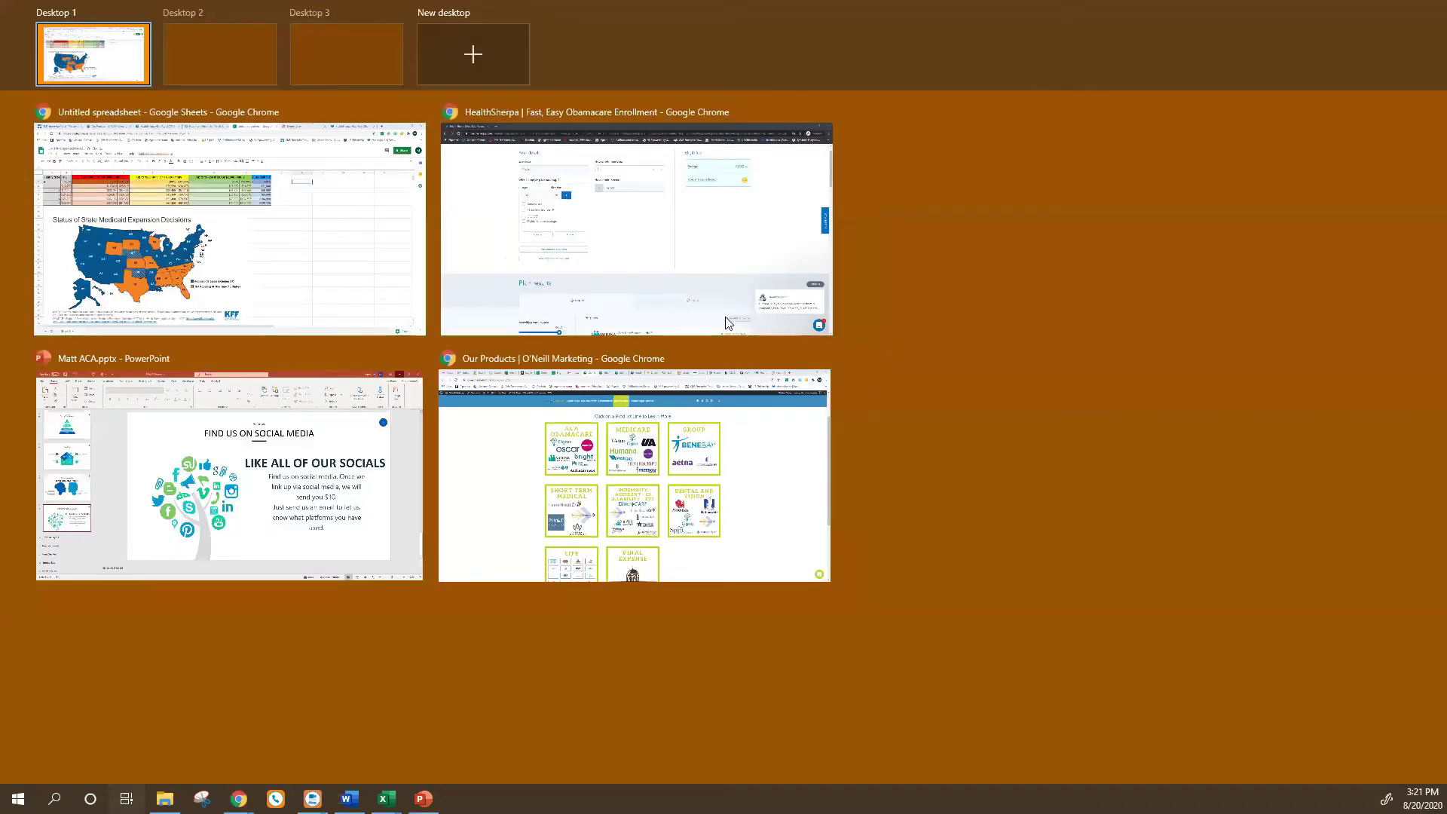
Return to the HealthSherpa quote and scroll its 50 results, down to the $0/mo bronze plans.
{"action": "left_click", "coordinate": [659, 242]}
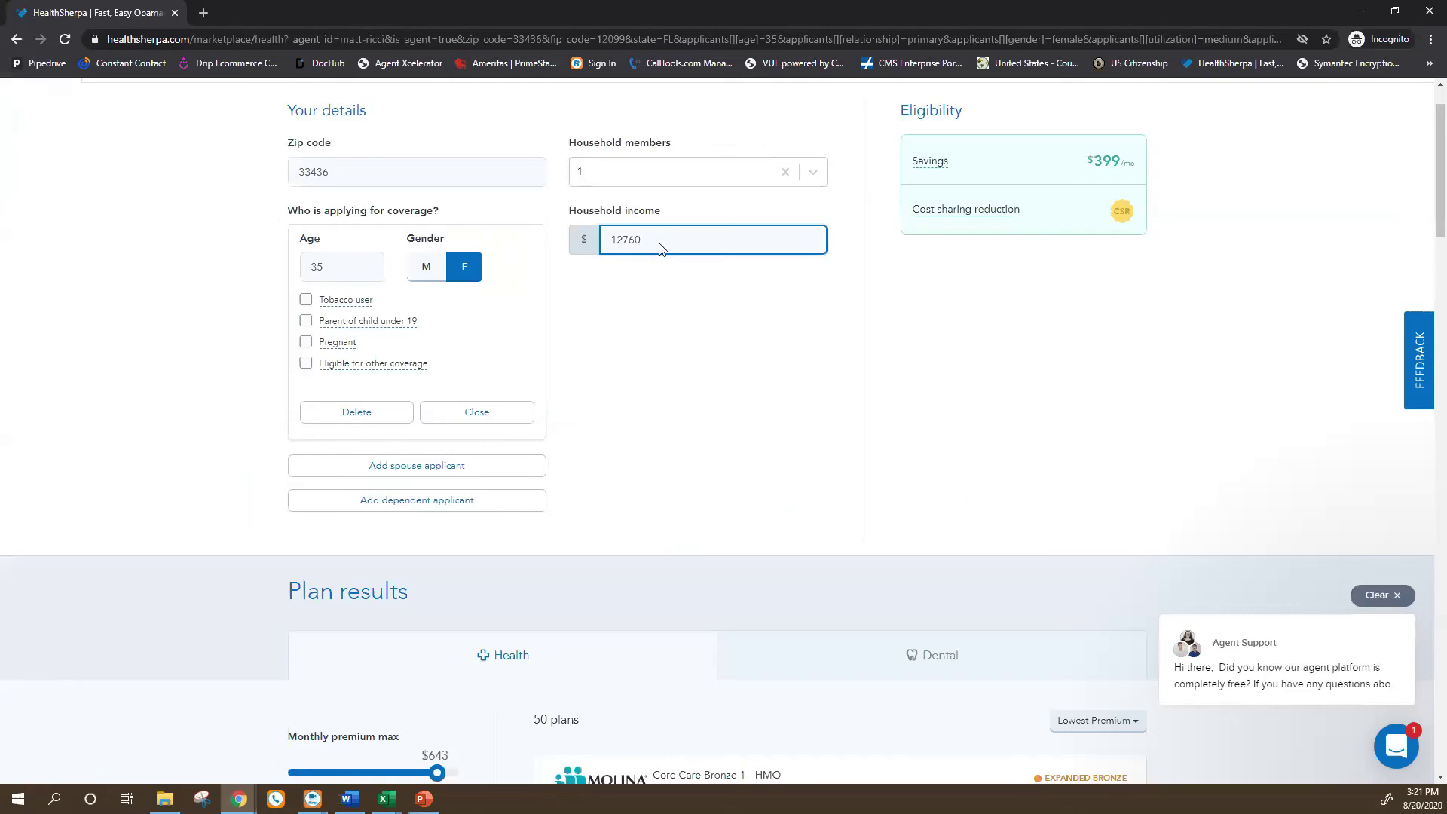
{"action": "scroll", "coordinate": [817, 312], "scroll_direction": "down", "scroll_amount": 1}
{"action": "scroll", "coordinate": [951, 178], "scroll_direction": "up", "scroll_amount": 2}
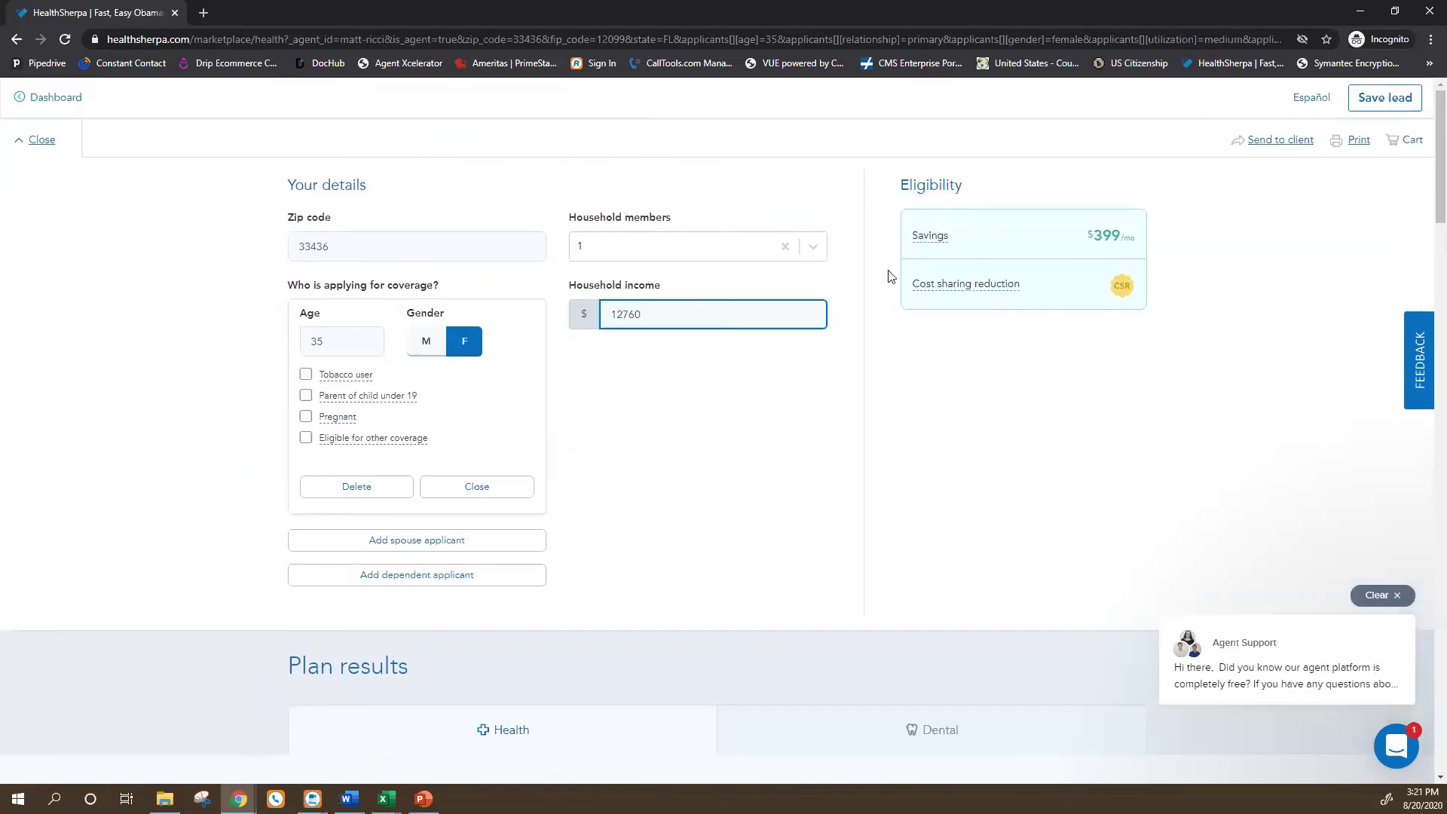
{"action": "scroll", "coordinate": [927, 456], "scroll_direction": "down", "scroll_amount": 5}
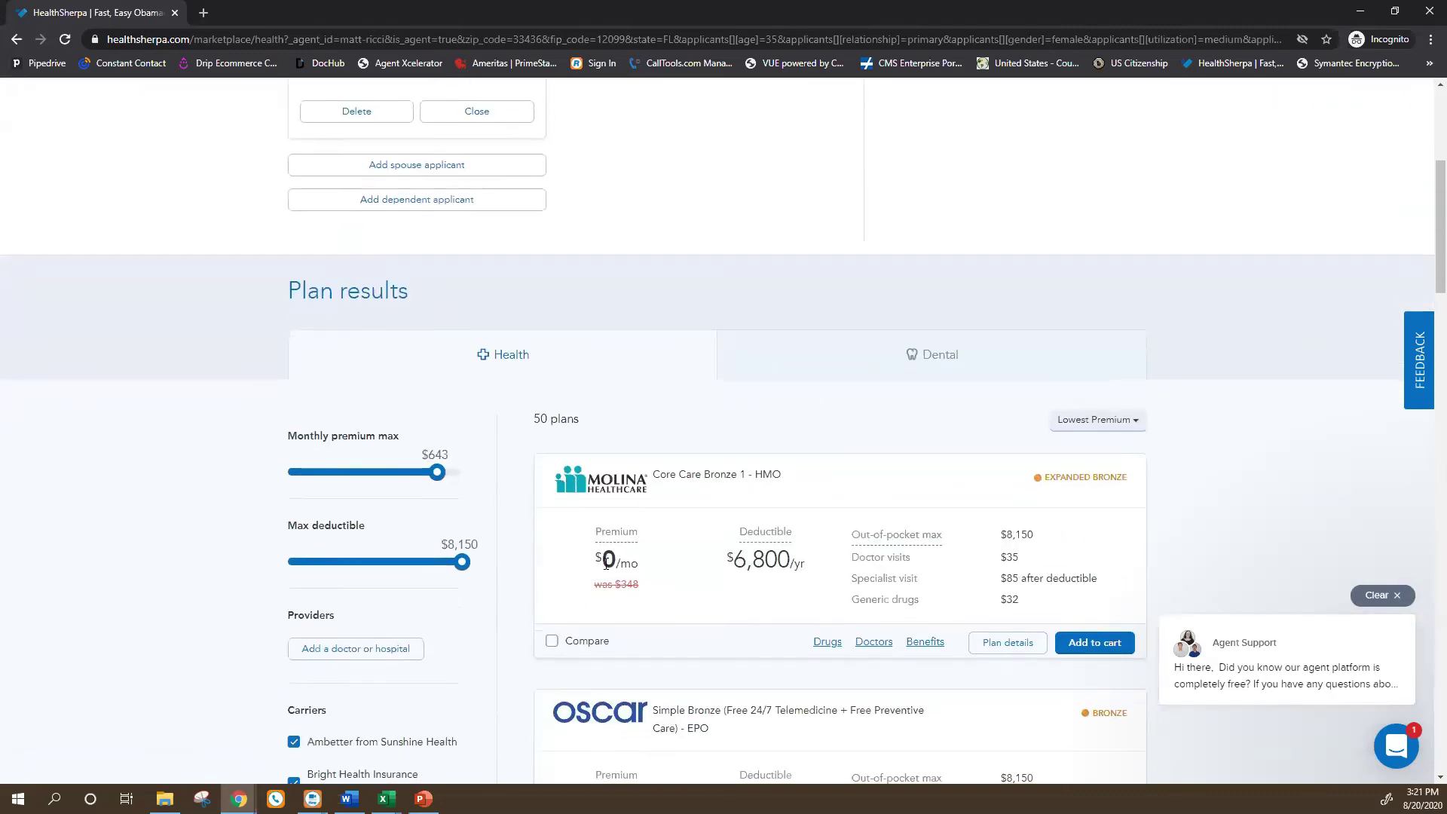
{"action": "scroll", "coordinate": [539, 606], "scroll_direction": "down", "scroll_amount": 3}
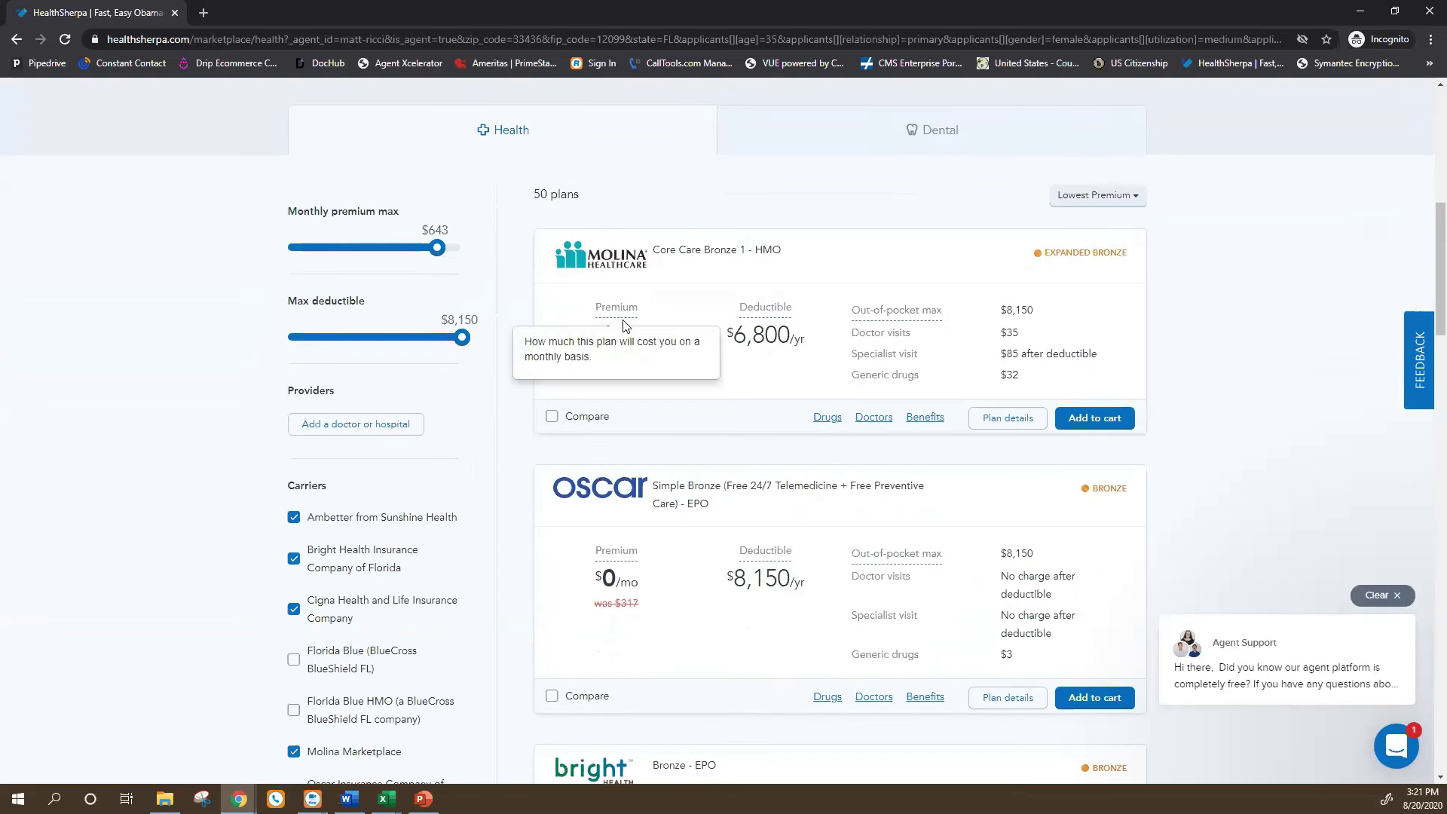
{"action": "scroll", "coordinate": [617, 441], "scroll_direction": "down", "scroll_amount": 4}
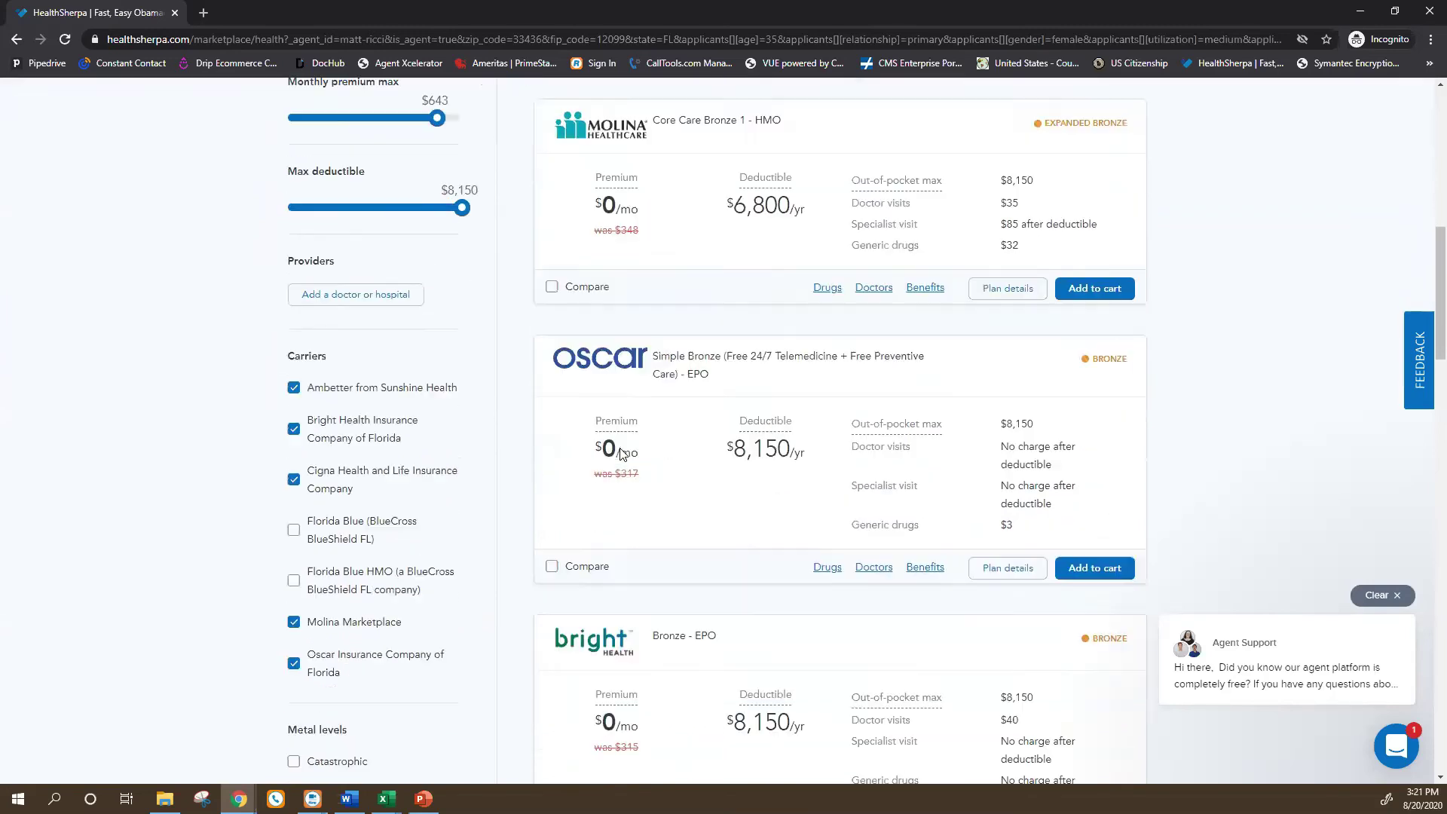
{"action": "scroll", "coordinate": [985, 177], "scroll_direction": "up", "scroll_amount": 5}
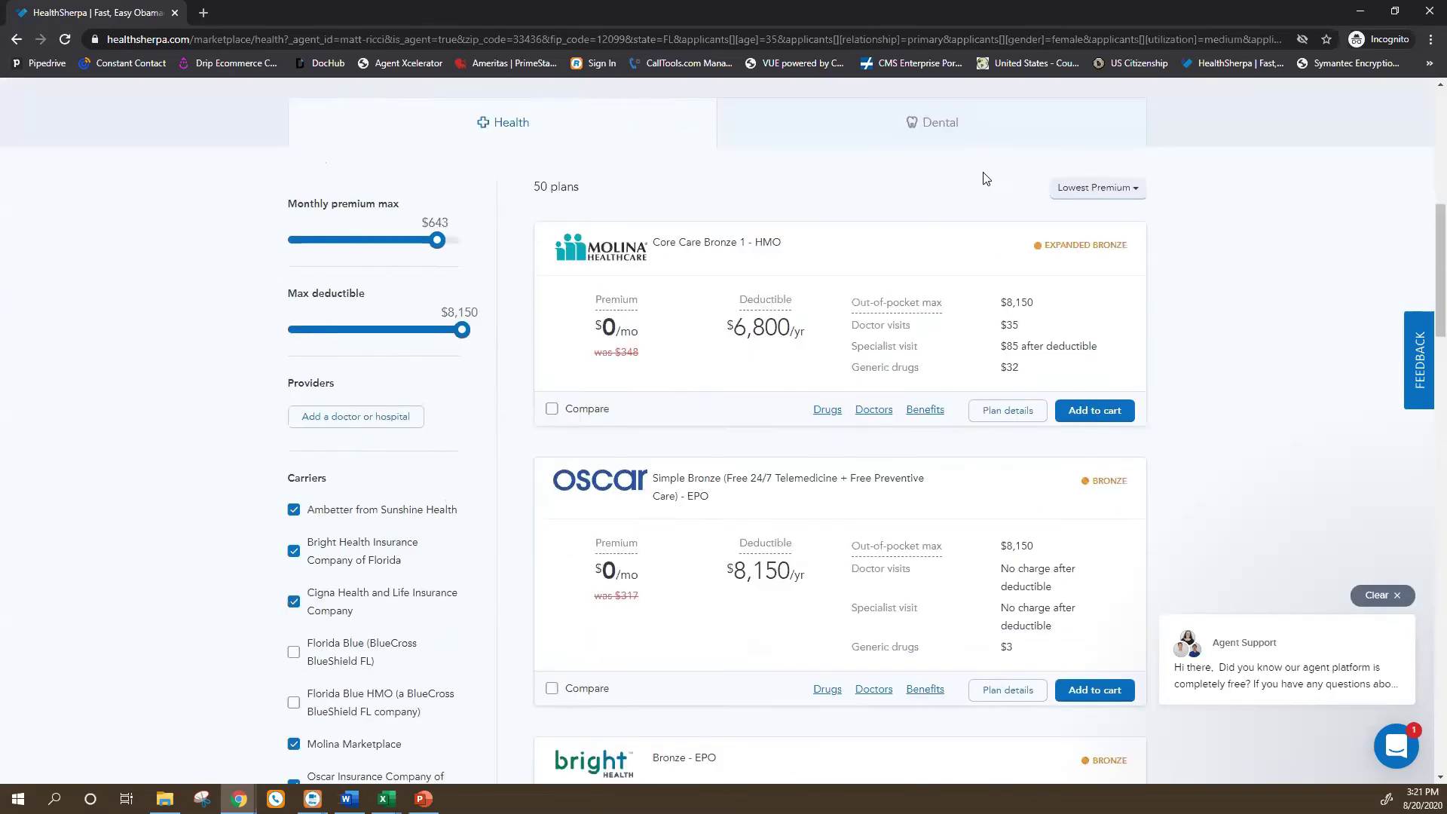
{"action": "scroll", "coordinate": [745, 291], "scroll_direction": "down", "scroll_amount": 6}
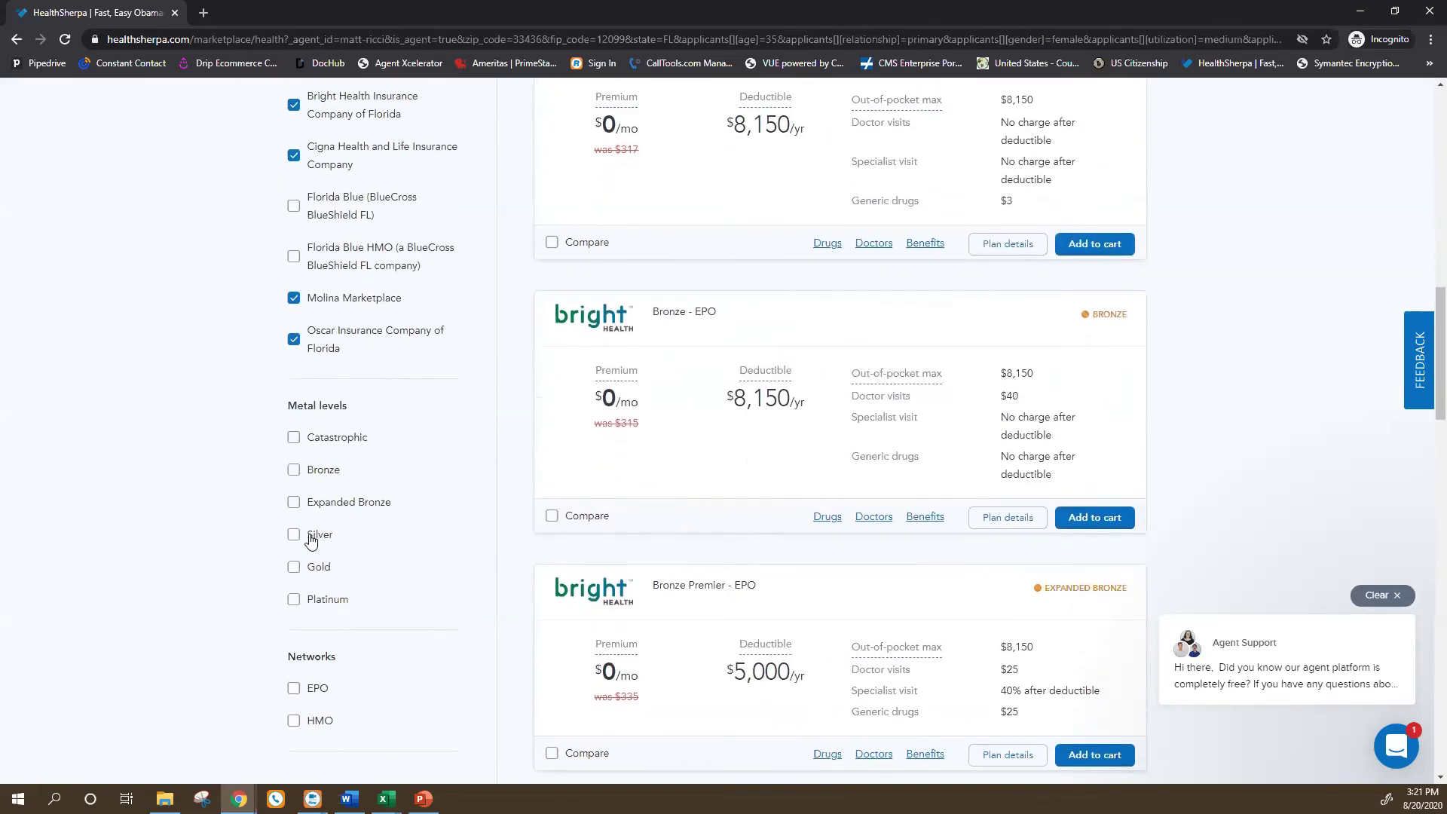
Filter metal levels to Silver and review the 25 CSR plans, led by Bright Silver 1 at $18/mo.
{"action": "left_click", "coordinate": [317, 538]}
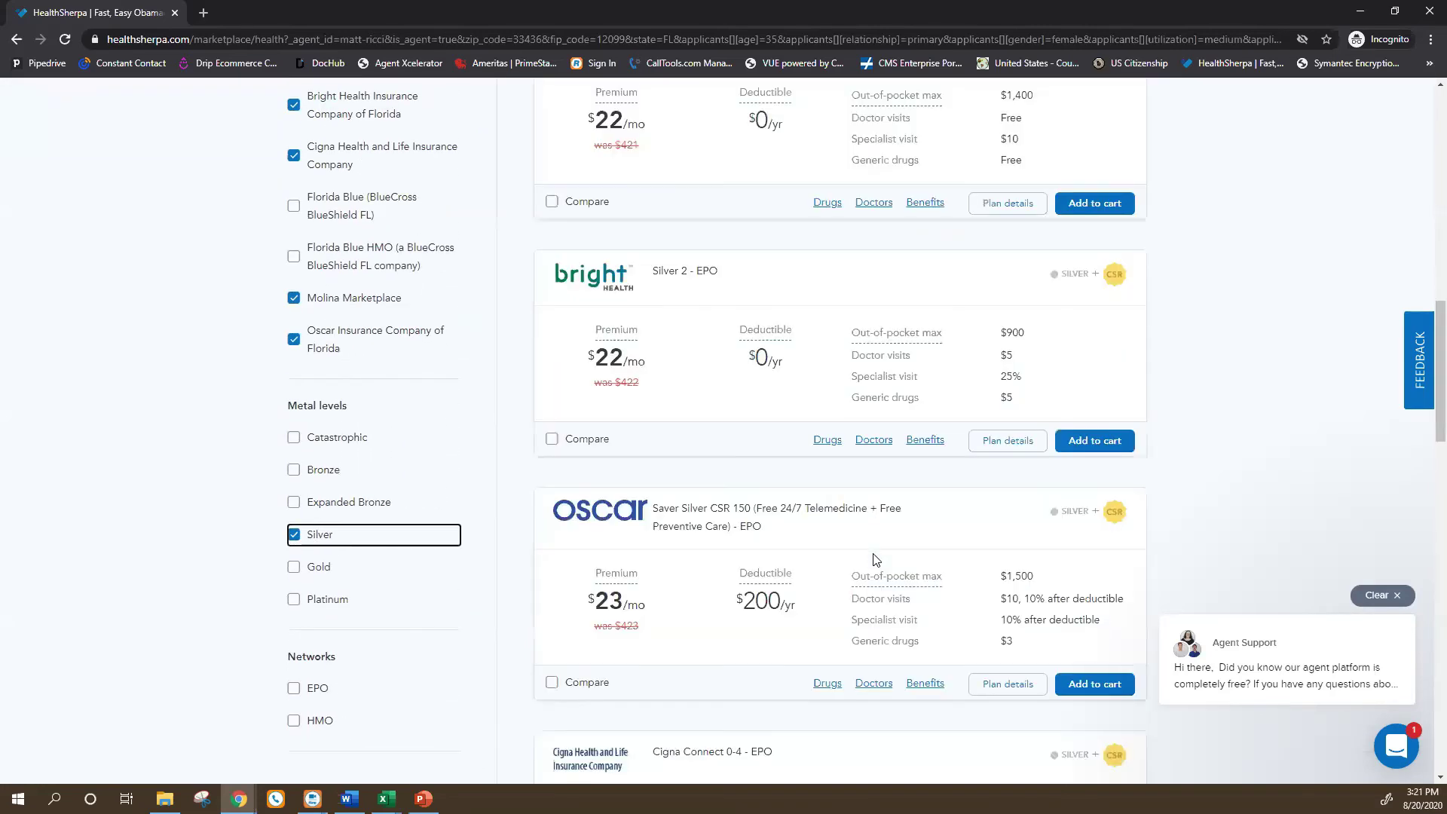
{"action": "scroll", "coordinate": [768, 548], "scroll_direction": "up", "scroll_amount": 4}
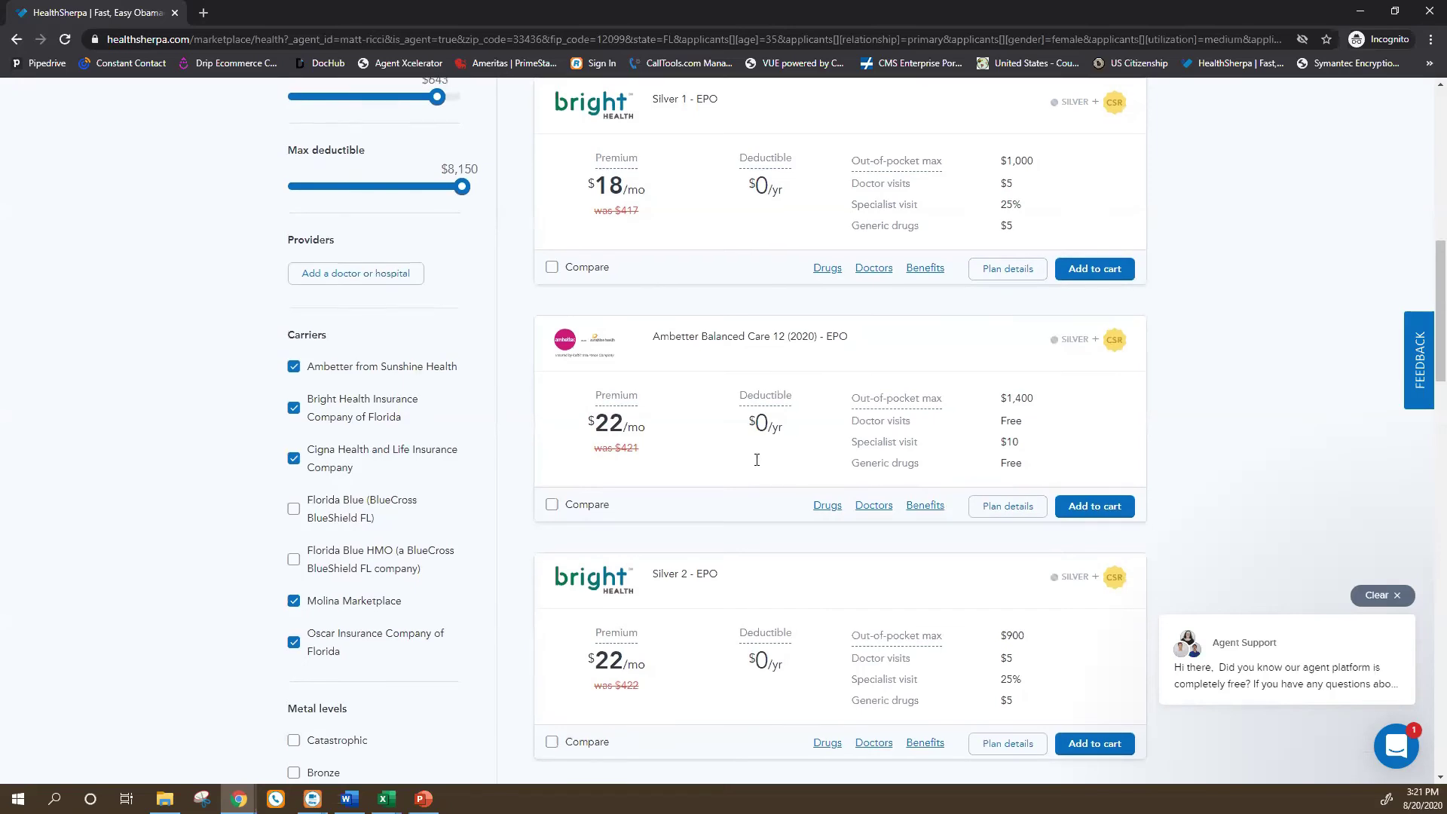
{"action": "scroll", "coordinate": [757, 457], "scroll_direction": "up", "scroll_amount": 4}
{"action": "scroll", "coordinate": [757, 458], "scroll_direction": "down", "scroll_amount": 1}
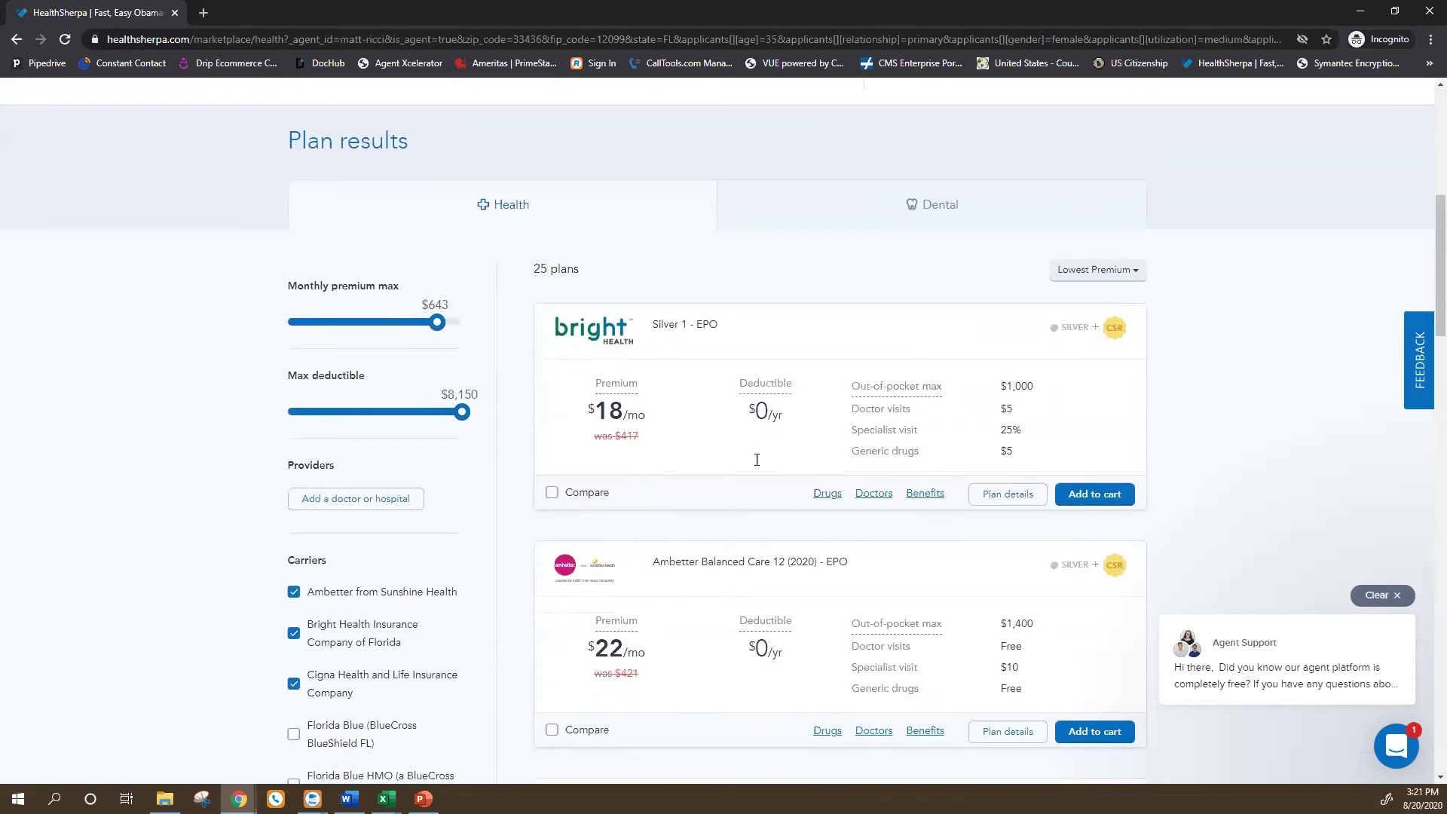
{"action": "scroll", "coordinate": [753, 497], "scroll_direction": "down", "scroll_amount": 1}
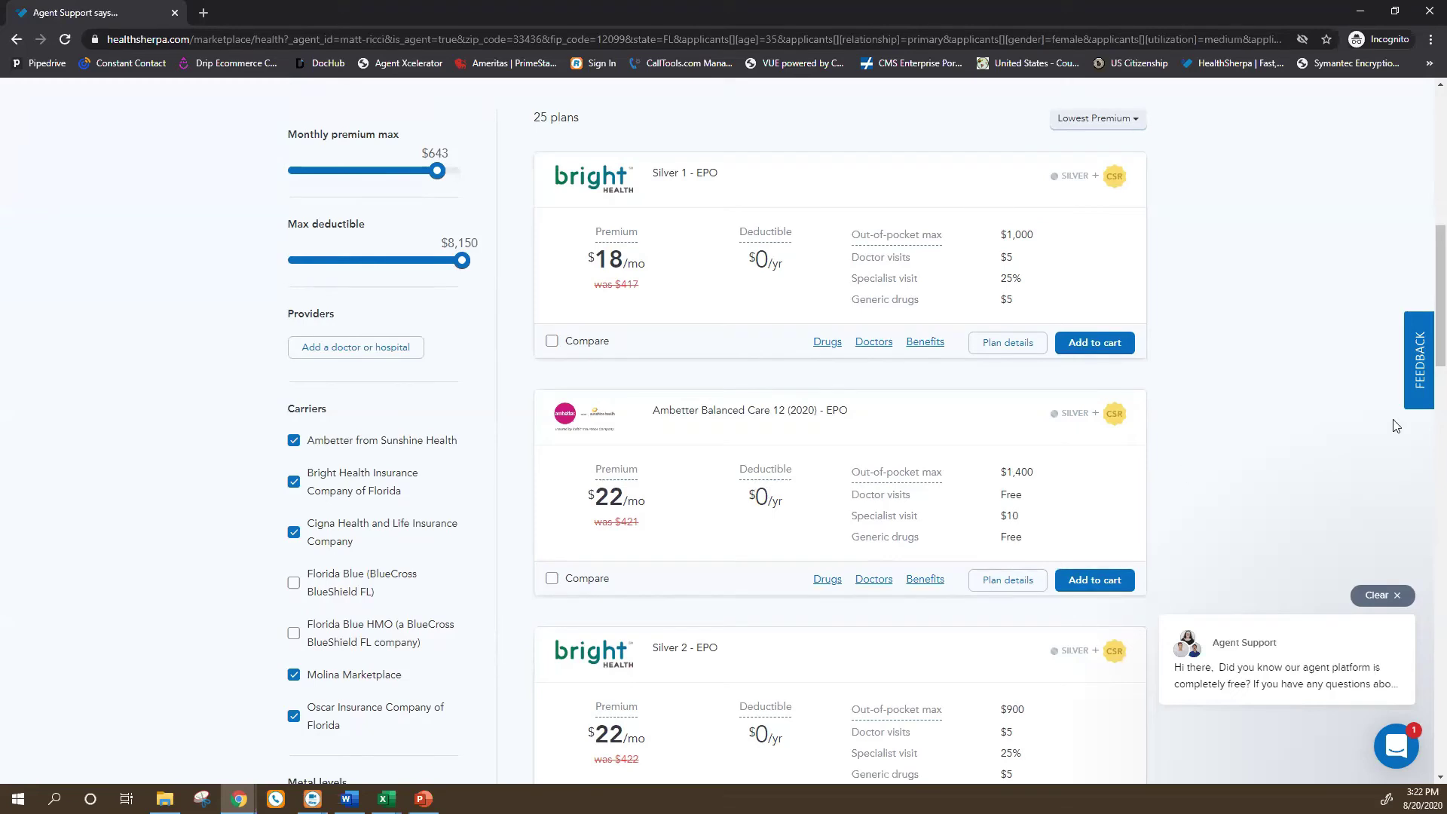
{"action": "scroll", "coordinate": [645, 662], "scroll_direction": "up", "scroll_amount": 4}
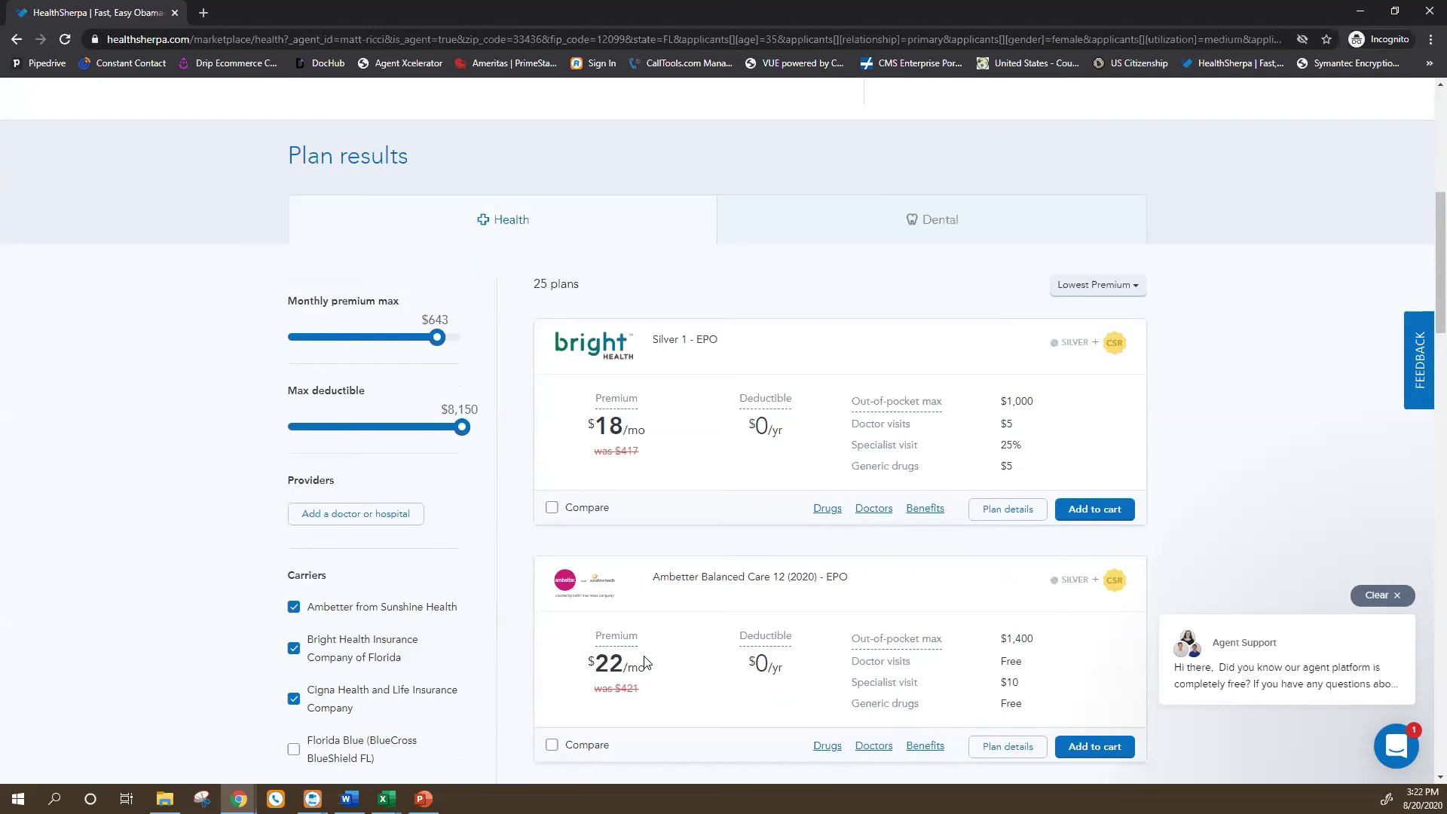
{"action": "scroll", "coordinate": [645, 662], "scroll_direction": "down", "scroll_amount": 2}
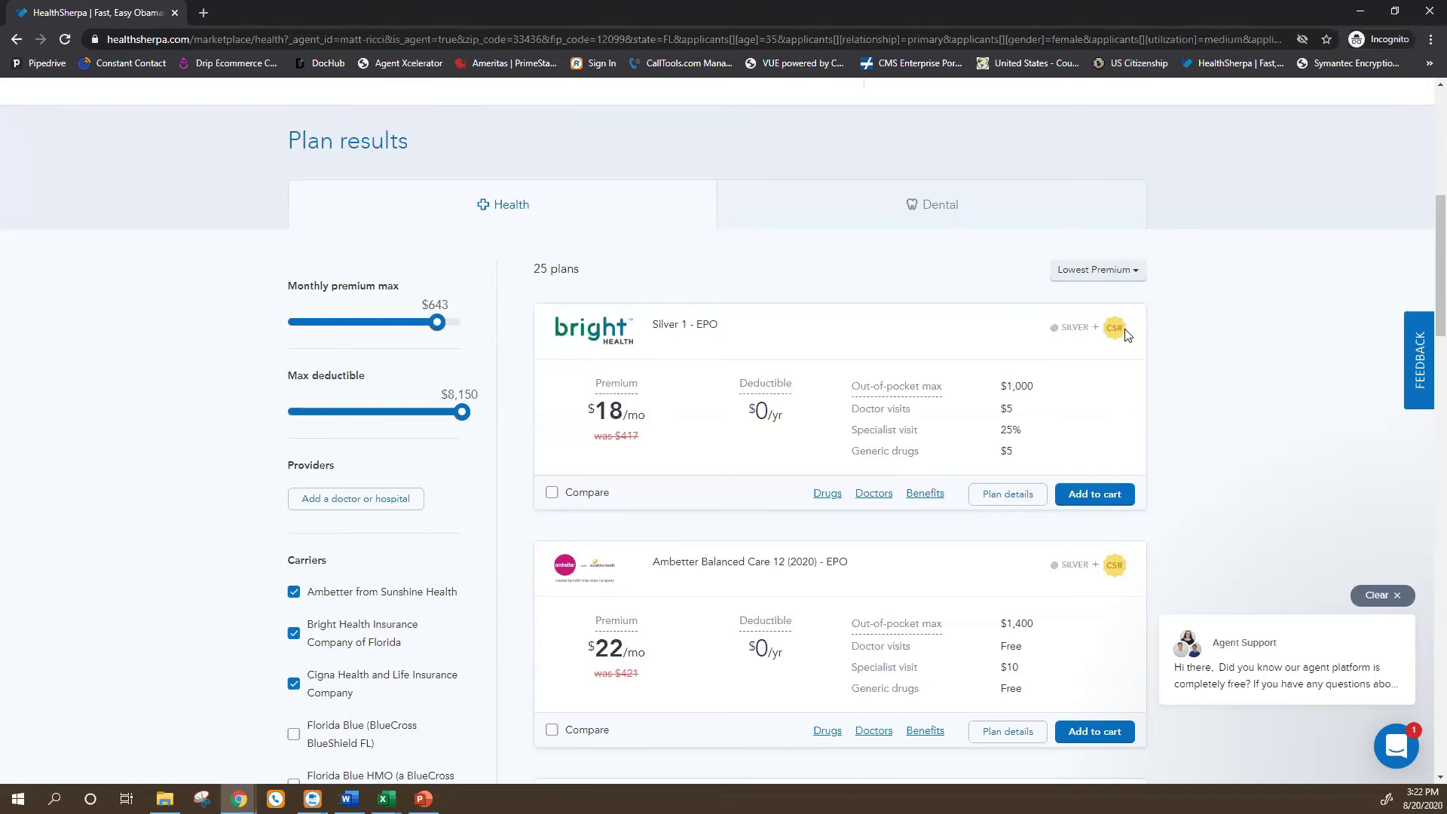
{"action": "scroll", "coordinate": [703, 482], "scroll_direction": "down", "scroll_amount": 2}
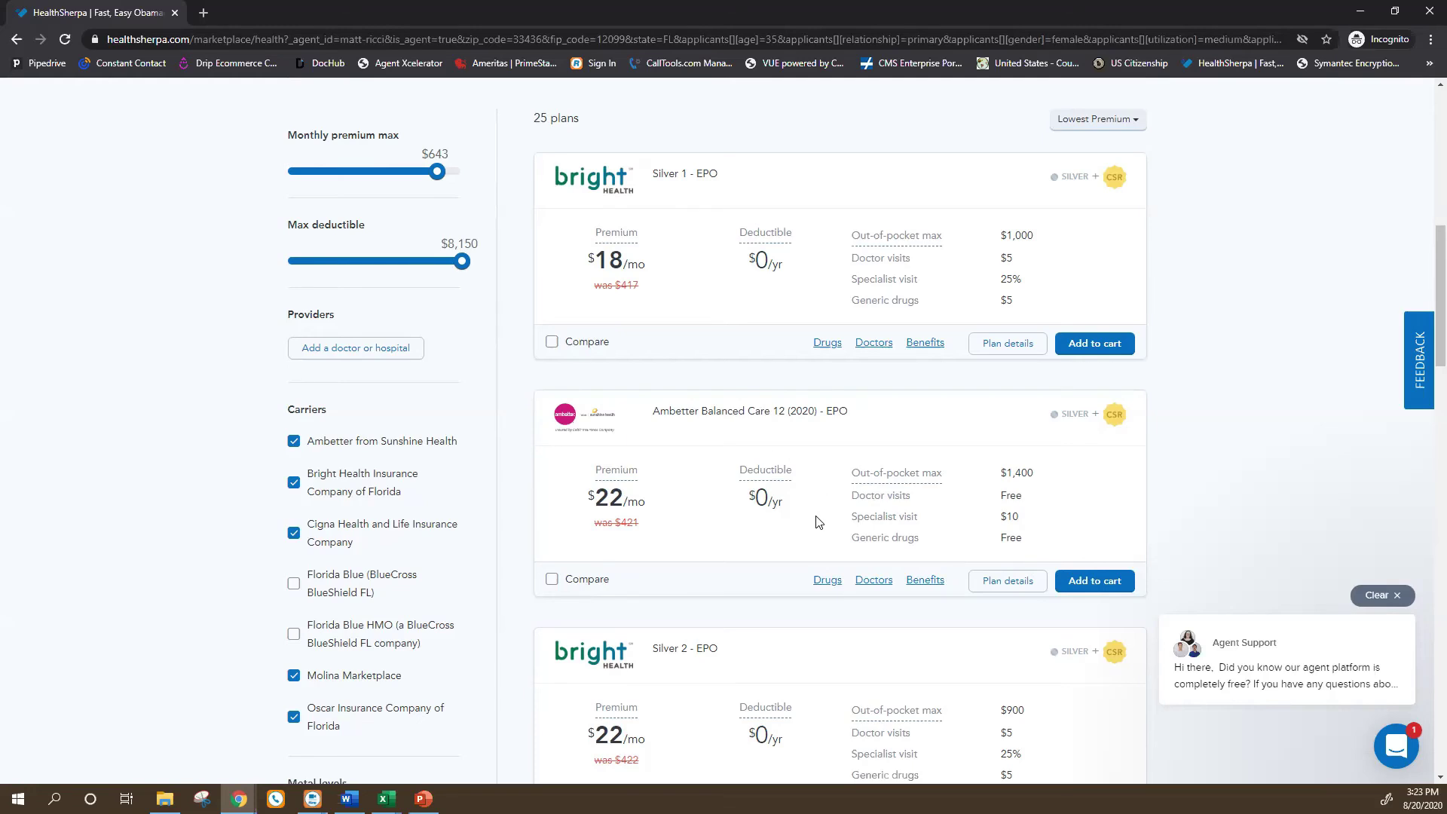
{"action": "scroll", "coordinate": [816, 525], "scroll_direction": "up", "scroll_amount": 3}
{"action": "scroll", "coordinate": [811, 528], "scroll_direction": "down", "scroll_amount": 2}
{"action": "scroll", "coordinate": [809, 530], "scroll_direction": "up", "scroll_amount": 1}
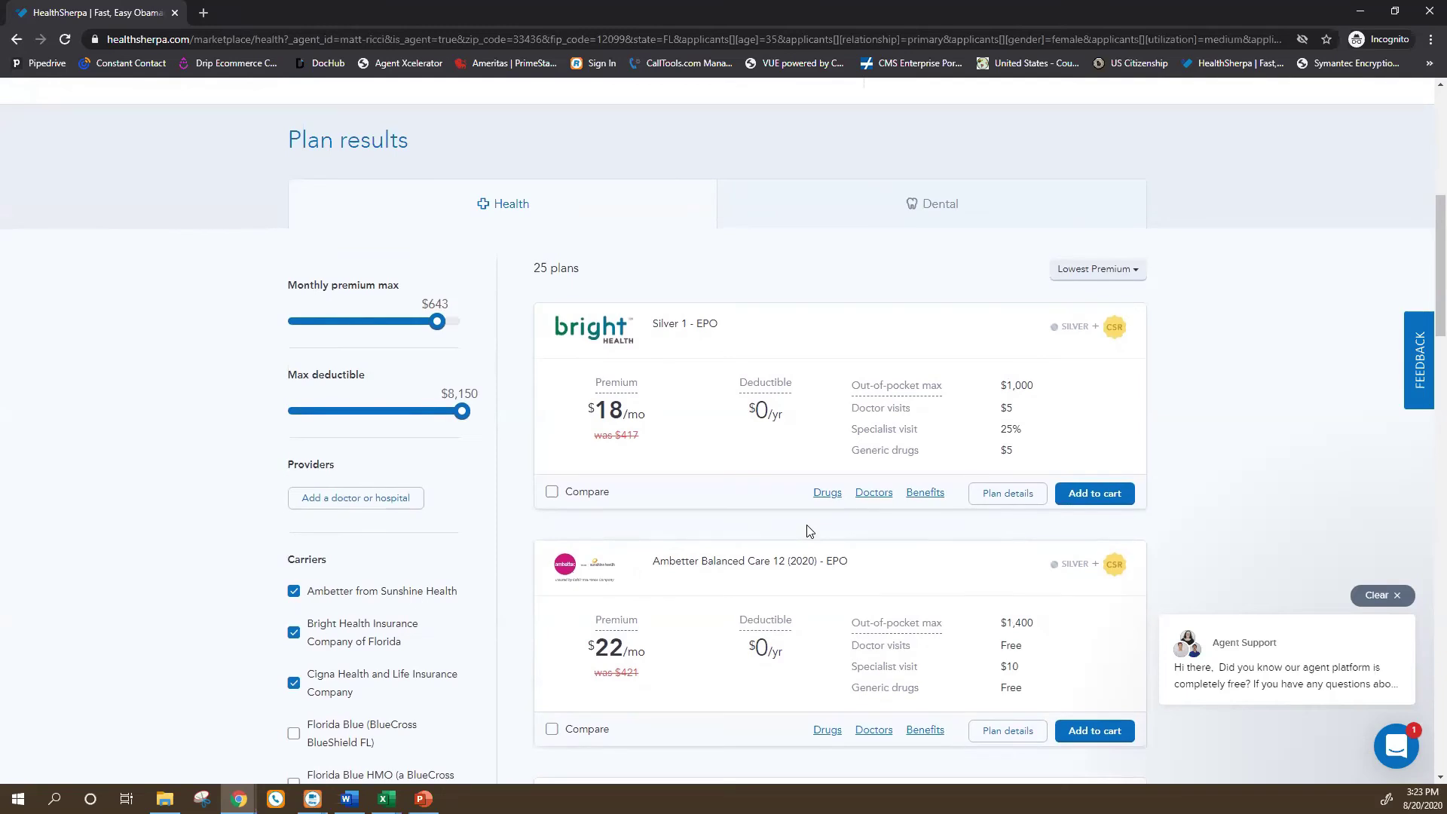
{"action": "scroll", "coordinate": [809, 535], "scroll_direction": "down", "scroll_amount": 1}
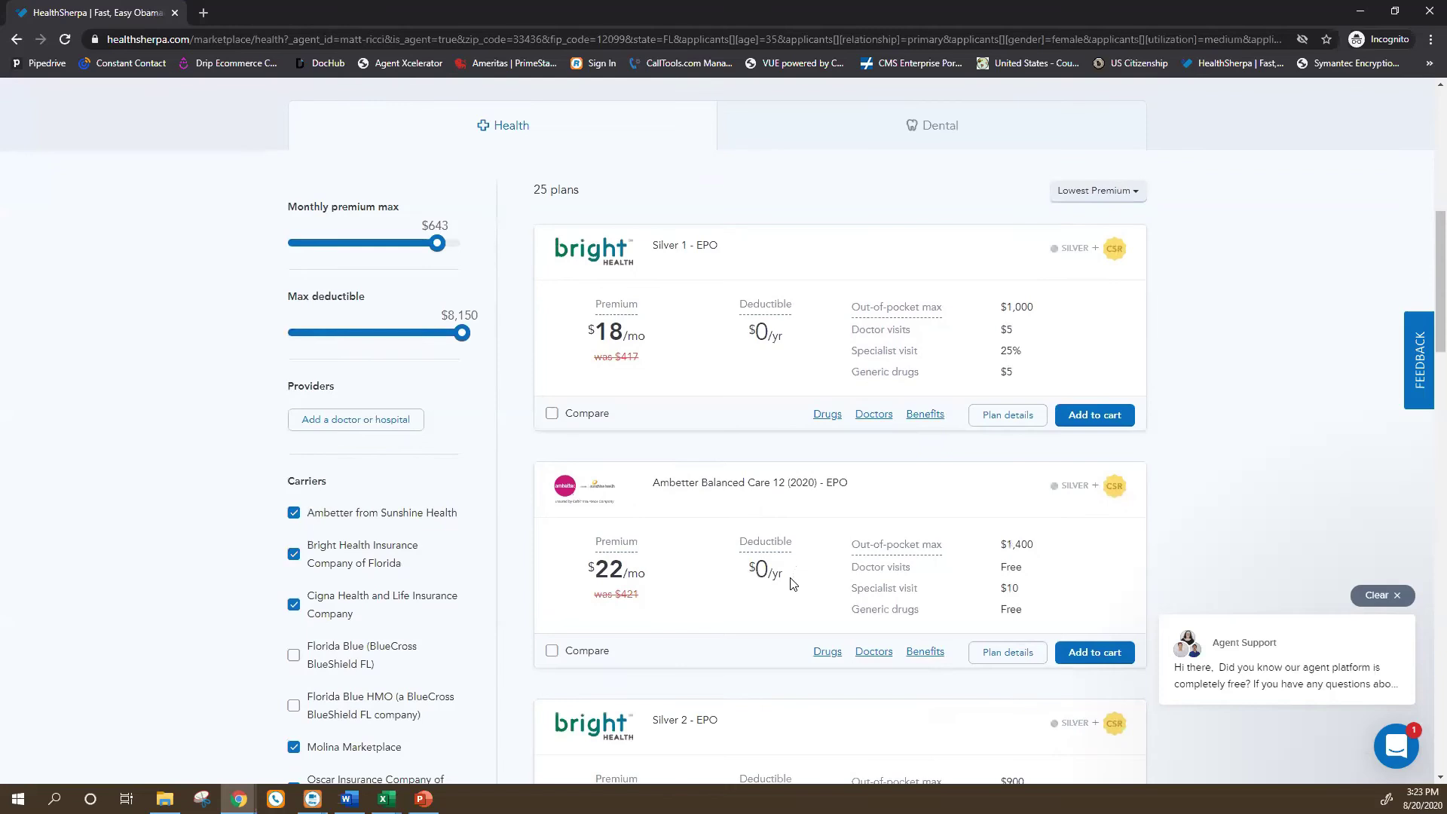
{"action": "scroll", "coordinate": [784, 596], "scroll_direction": "down", "scroll_amount": 2}
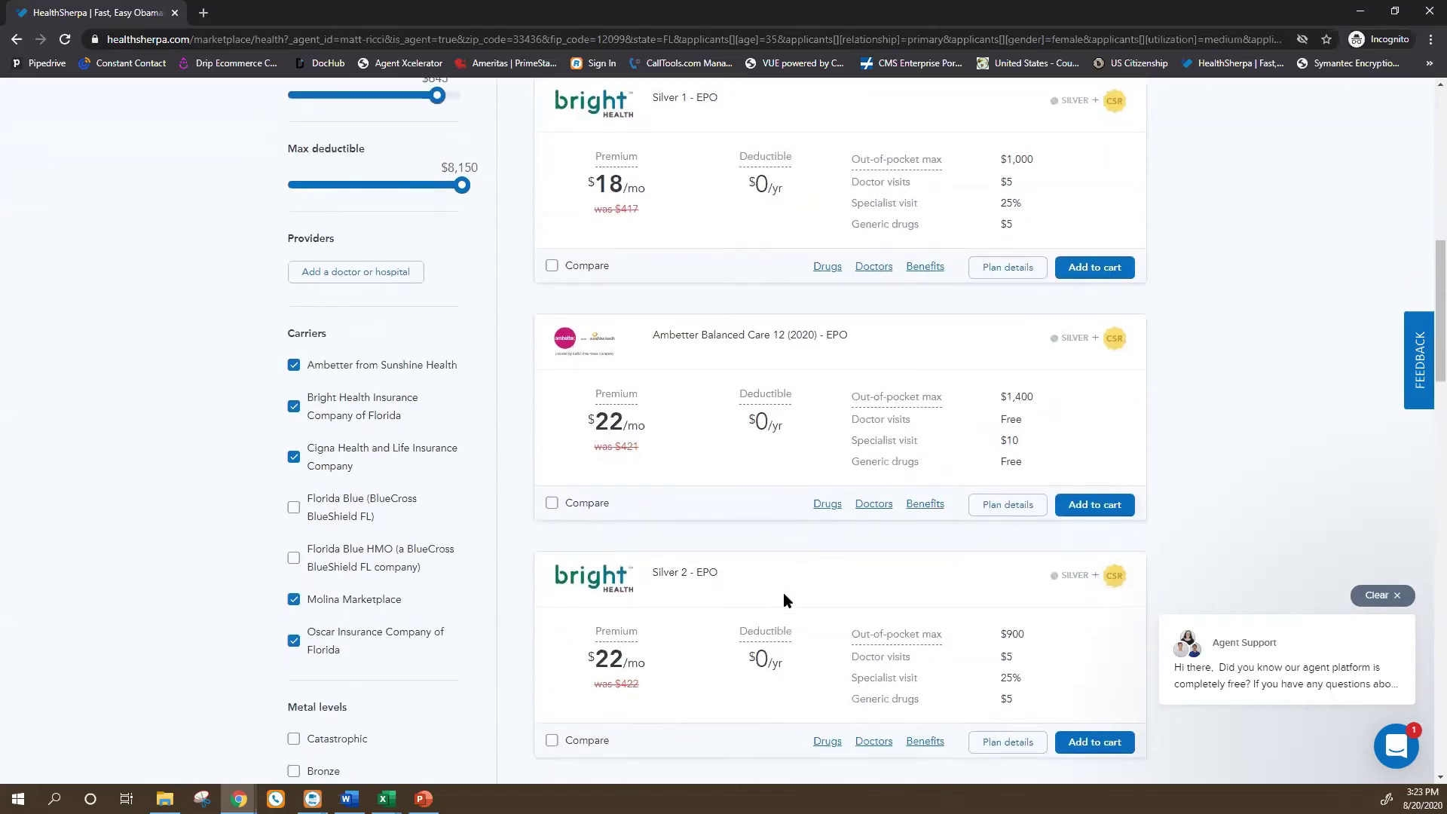
{"action": "scroll", "coordinate": [784, 600], "scroll_direction": "down", "scroll_amount": 1}
{"action": "scroll", "coordinate": [782, 603], "scroll_direction": "down", "scroll_amount": 1}
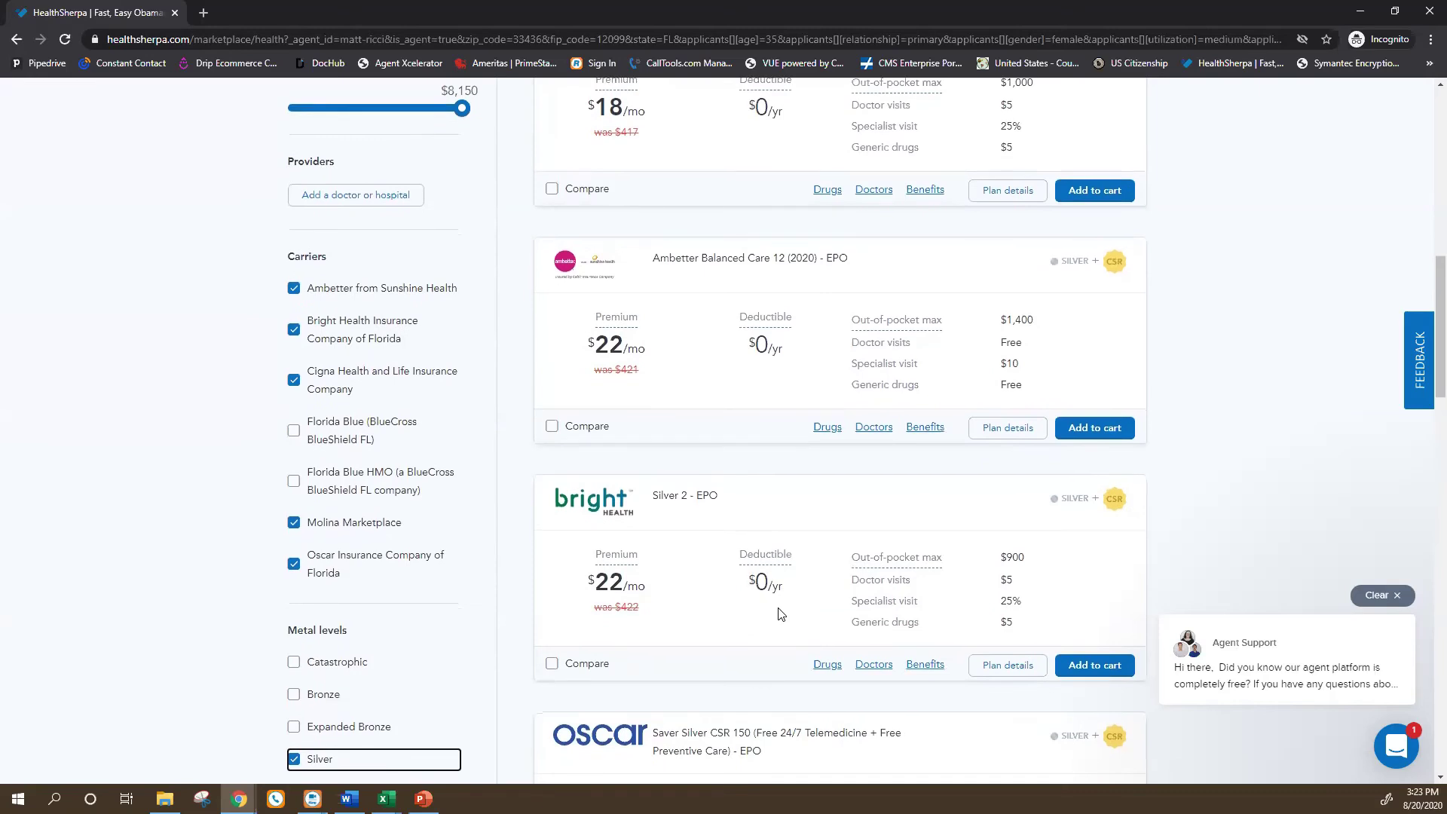
{"action": "scroll", "coordinate": [781, 614], "scroll_direction": "down", "scroll_amount": 1}
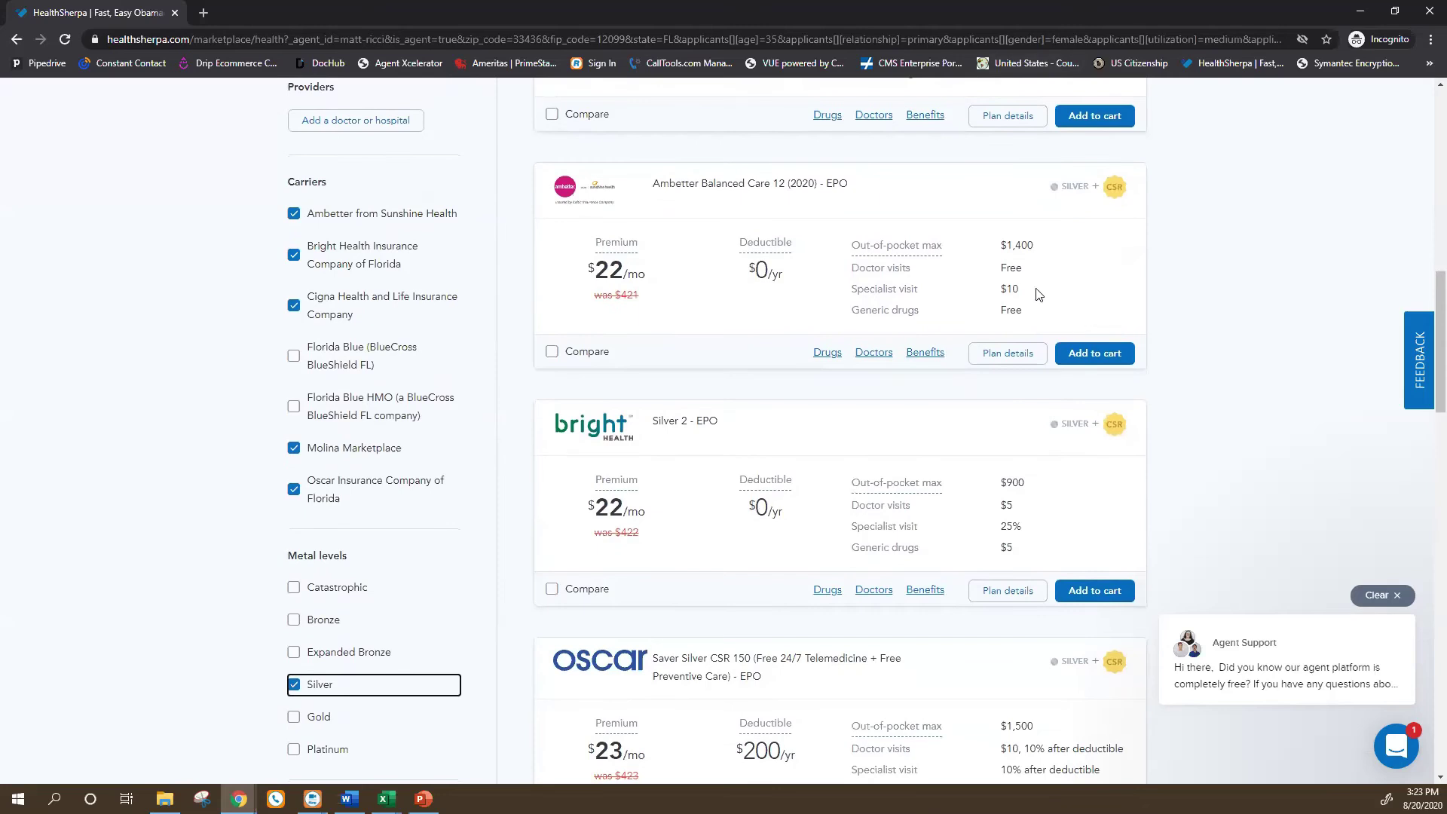
{"action": "scroll", "coordinate": [734, 317], "scroll_direction": "down", "scroll_amount": 2}
{"action": "mouse_move", "coordinate": [748, 331]}
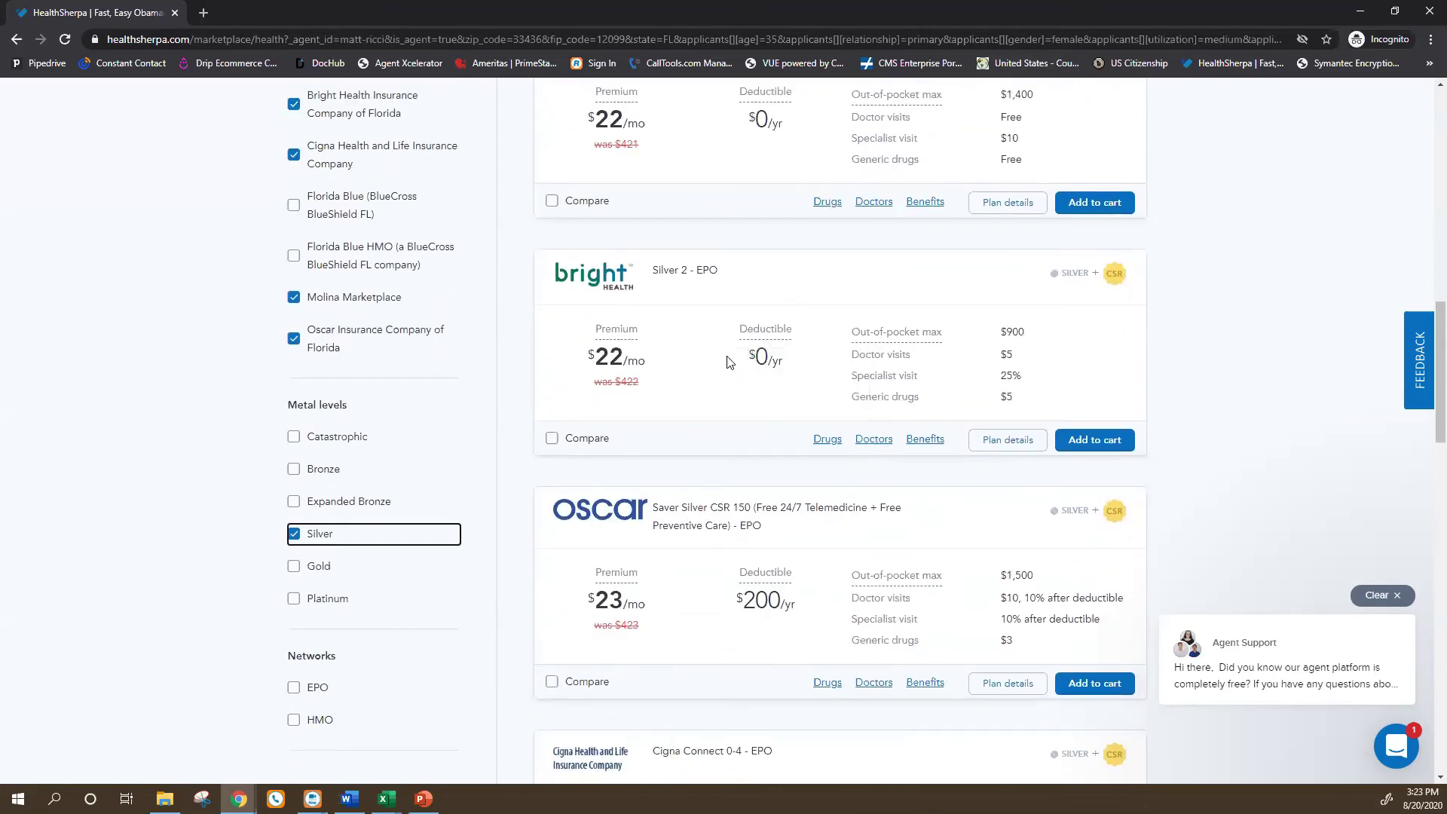
{"action": "scroll", "coordinate": [633, 626], "scroll_direction": "down", "scroll_amount": 2}
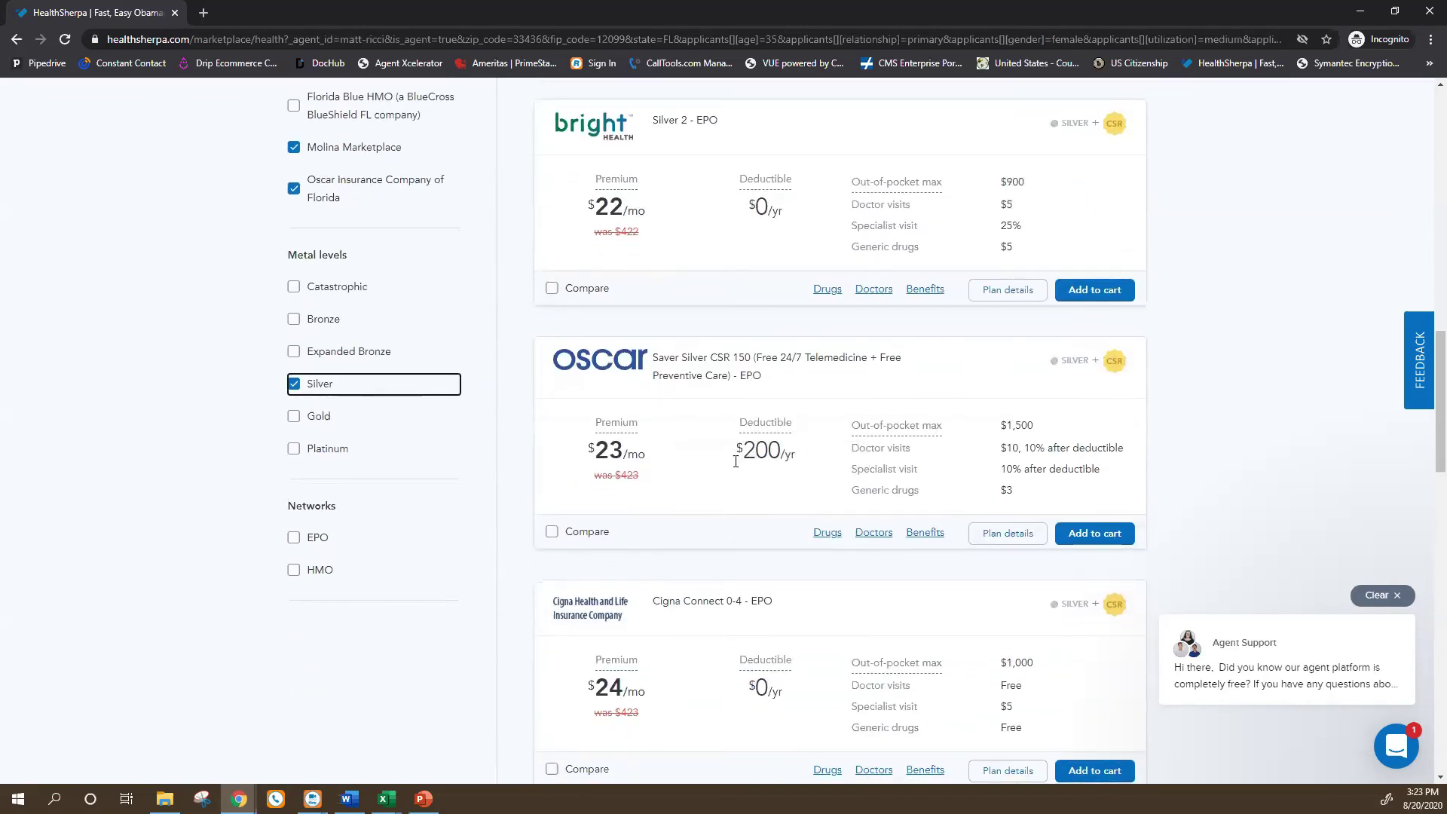
{"action": "scroll", "coordinate": [707, 595], "scroll_direction": "down", "scroll_amount": 1}
{"action": "scroll", "coordinate": [707, 596], "scroll_direction": "up", "scroll_amount": 1}
{"action": "scroll", "coordinate": [777, 496], "scroll_direction": "down", "scroll_amount": 1}
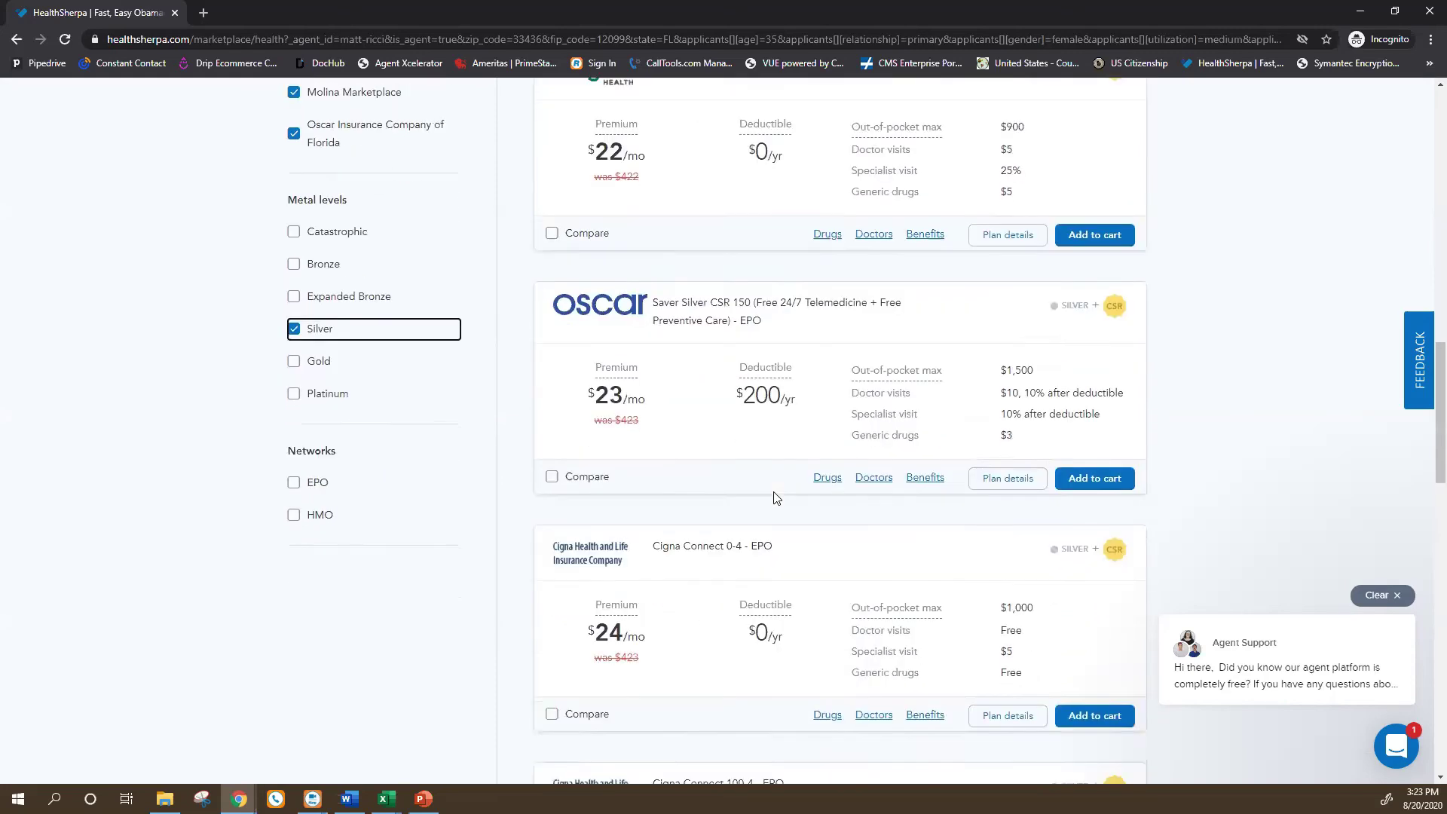
{"action": "scroll", "coordinate": [776, 496], "scroll_direction": "down", "scroll_amount": 6}
{"action": "scroll", "coordinate": [720, 203], "scroll_direction": "up", "scroll_amount": 2}
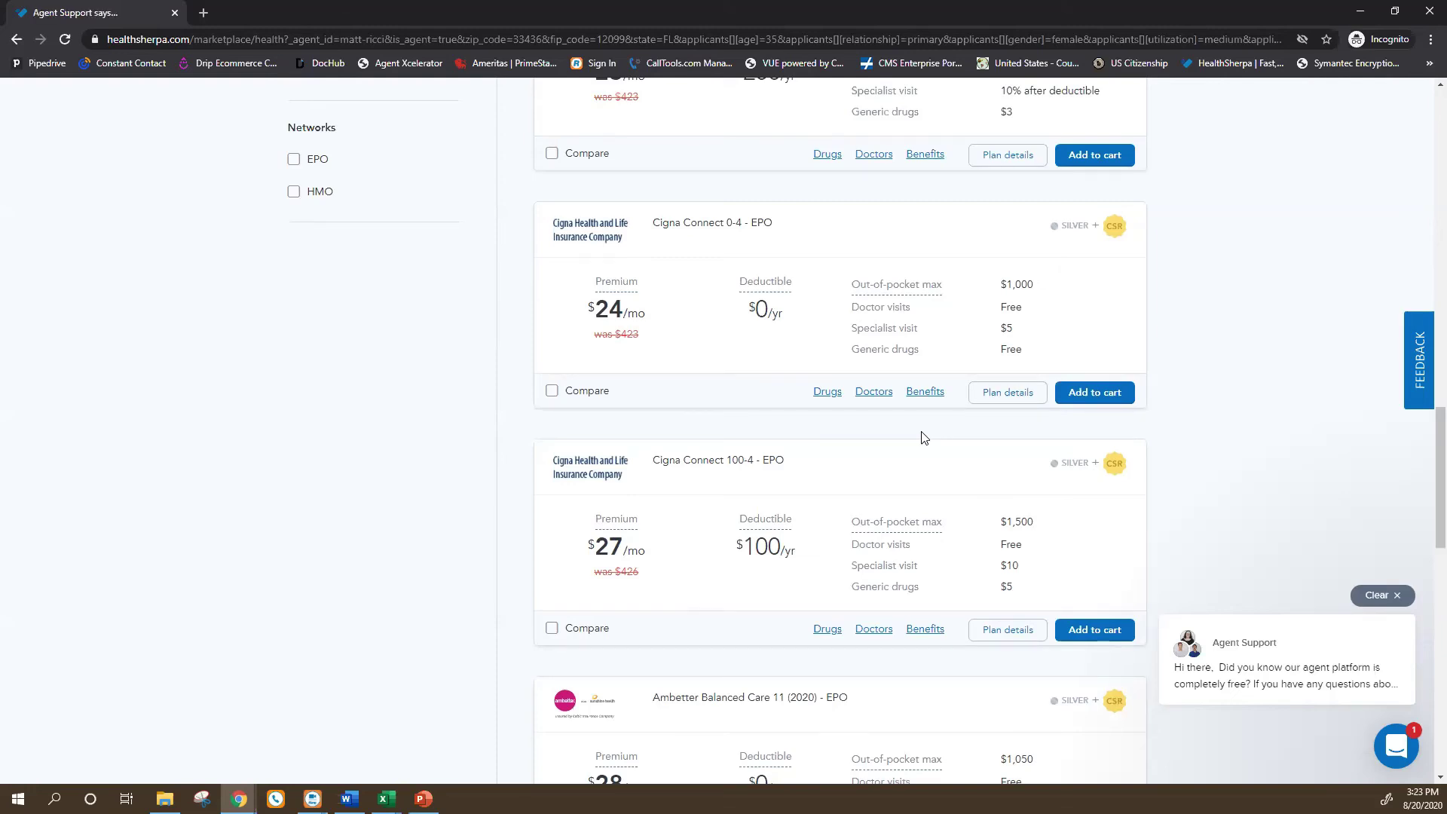
{"action": "scroll", "coordinate": [874, 339], "scroll_direction": "up", "scroll_amount": 9}
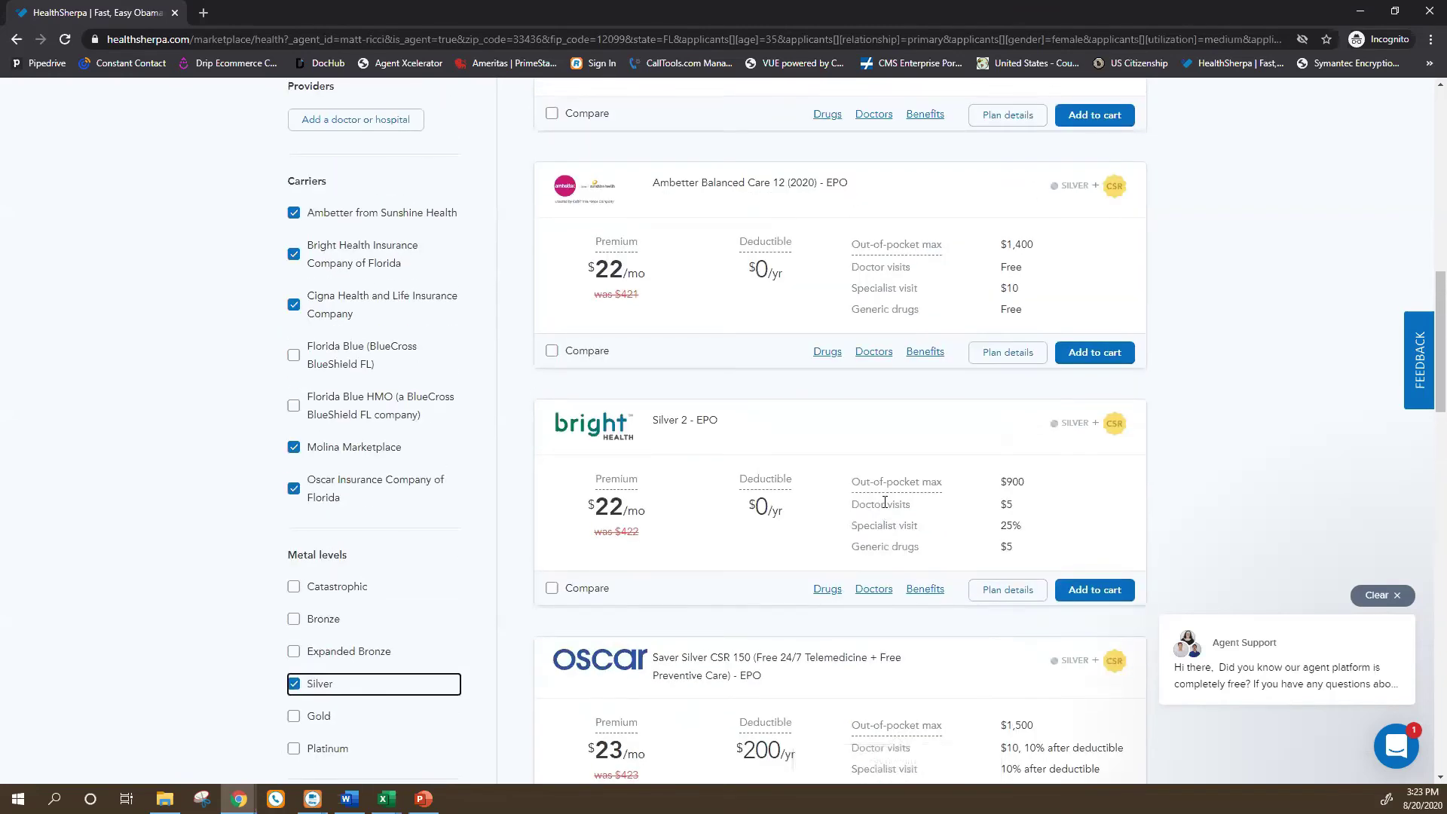
{"action": "scroll", "coordinate": [1105, 549], "scroll_direction": "up", "scroll_amount": 10}
{"action": "scroll", "coordinate": [925, 478], "scroll_direction": "down", "scroll_amount": 2}
{"action": "scroll", "coordinate": [925, 478], "scroll_direction": "up", "scroll_amount": 2}
{"action": "scroll", "coordinate": [760, 445], "scroll_direction": "down", "scroll_amount": 7}
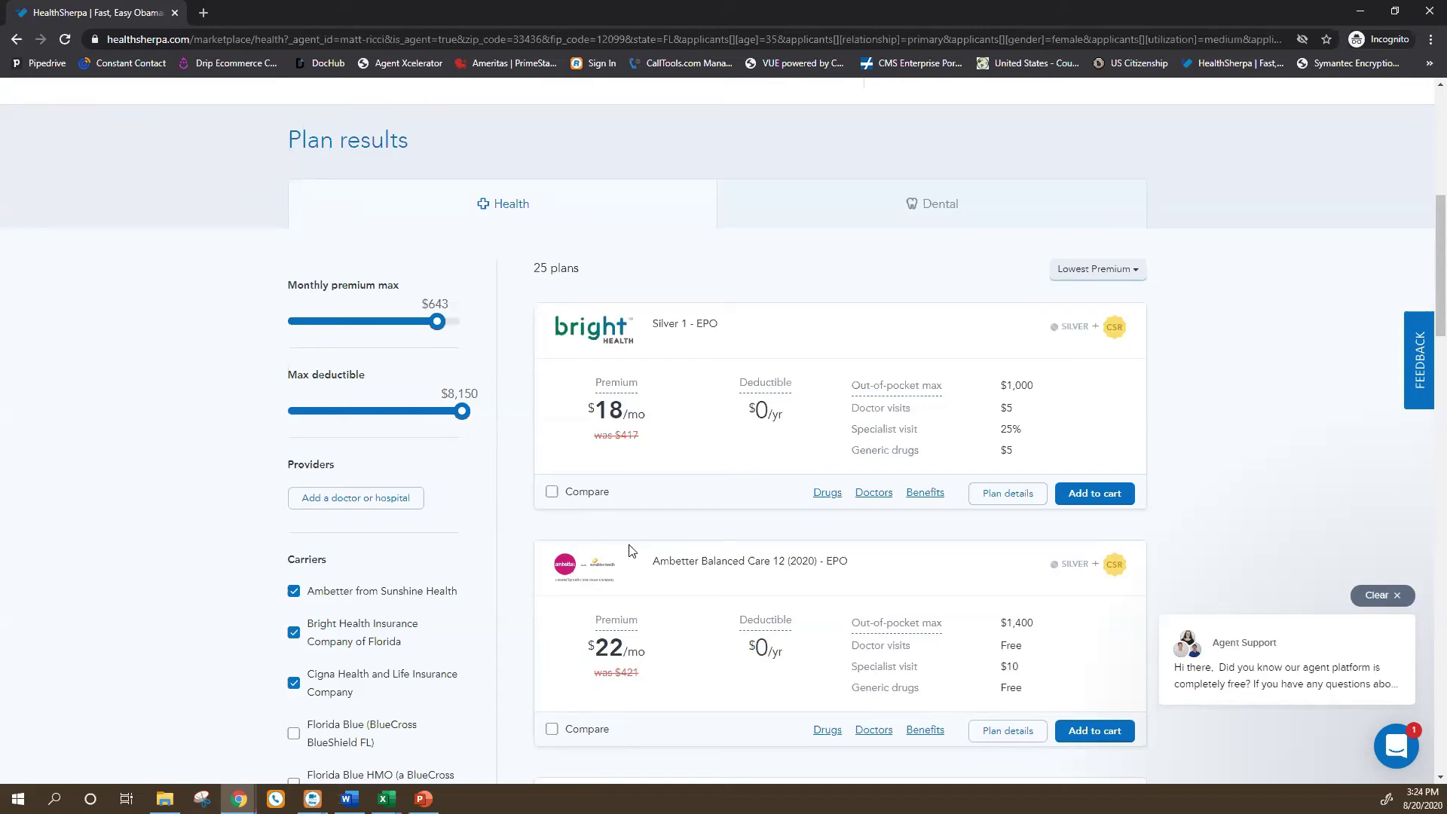
{"action": "scroll", "coordinate": [633, 558], "scroll_direction": "up", "scroll_amount": 5}
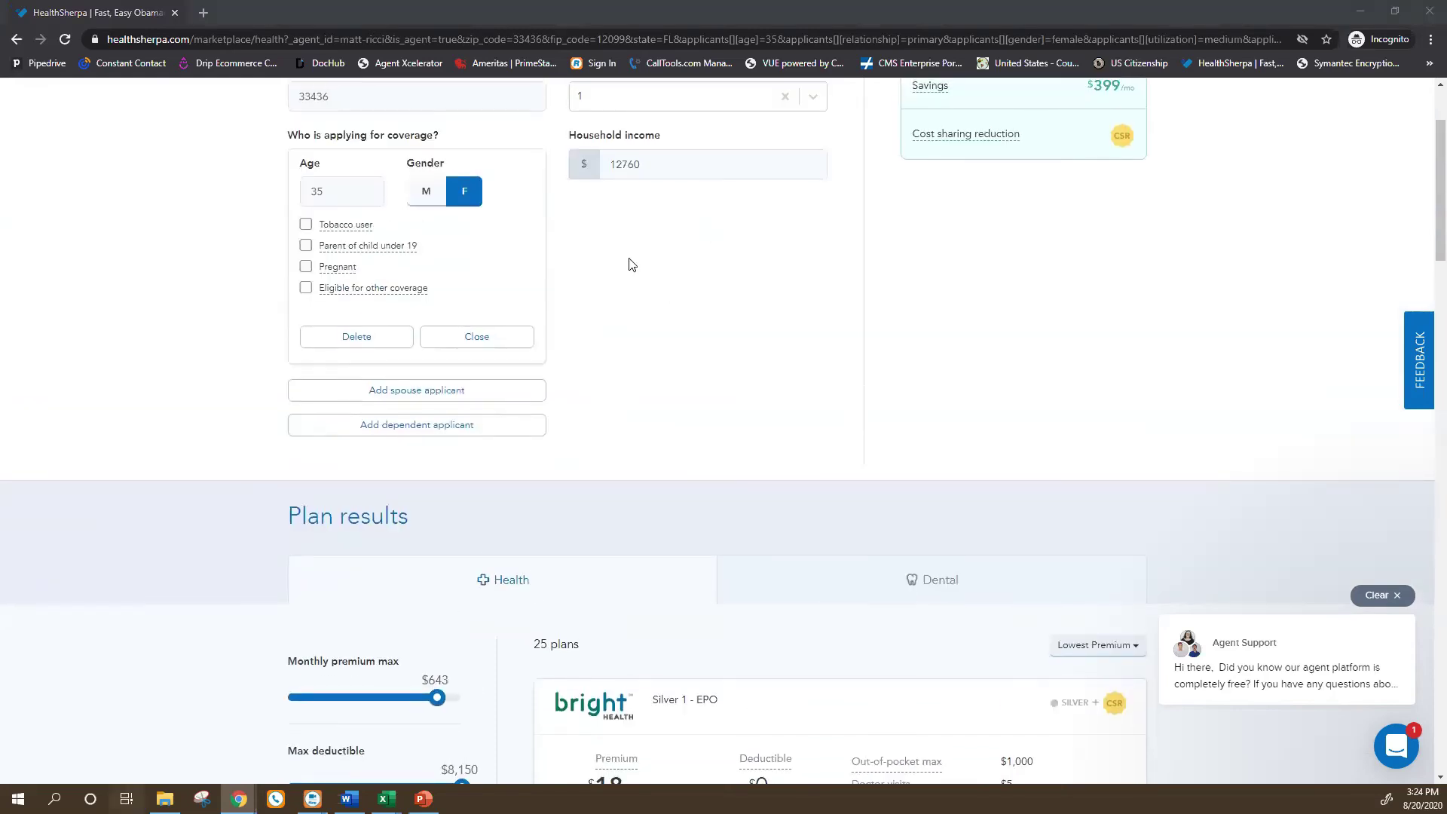
View the spreadsheet's FPL table, then return to the HealthSherpa page.
{"action": "key", "text": "super+Tab"}
{"action": "left_click", "coordinate": [641, 227]}
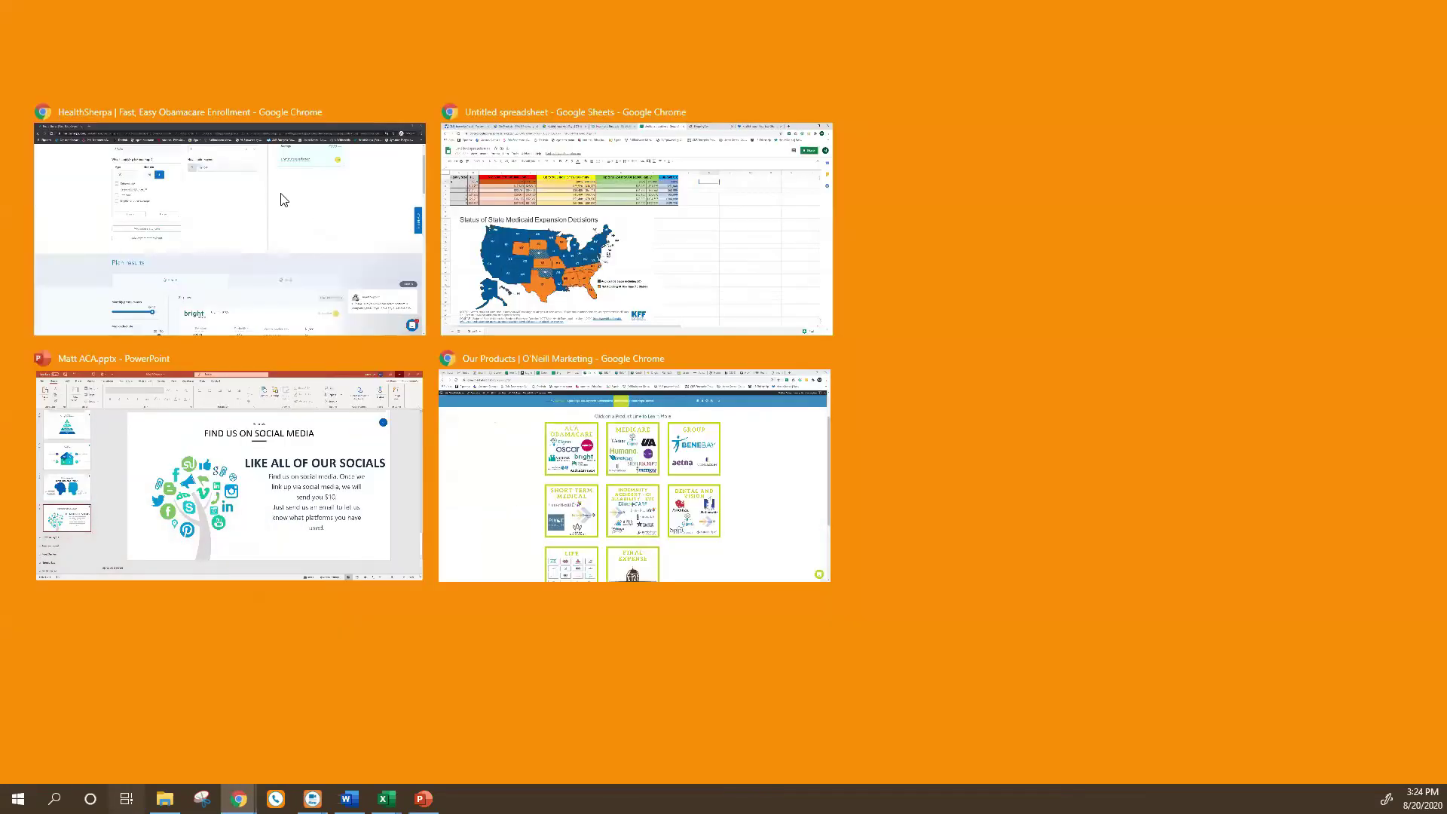
{"action": "left_click", "coordinate": [241, 202]}
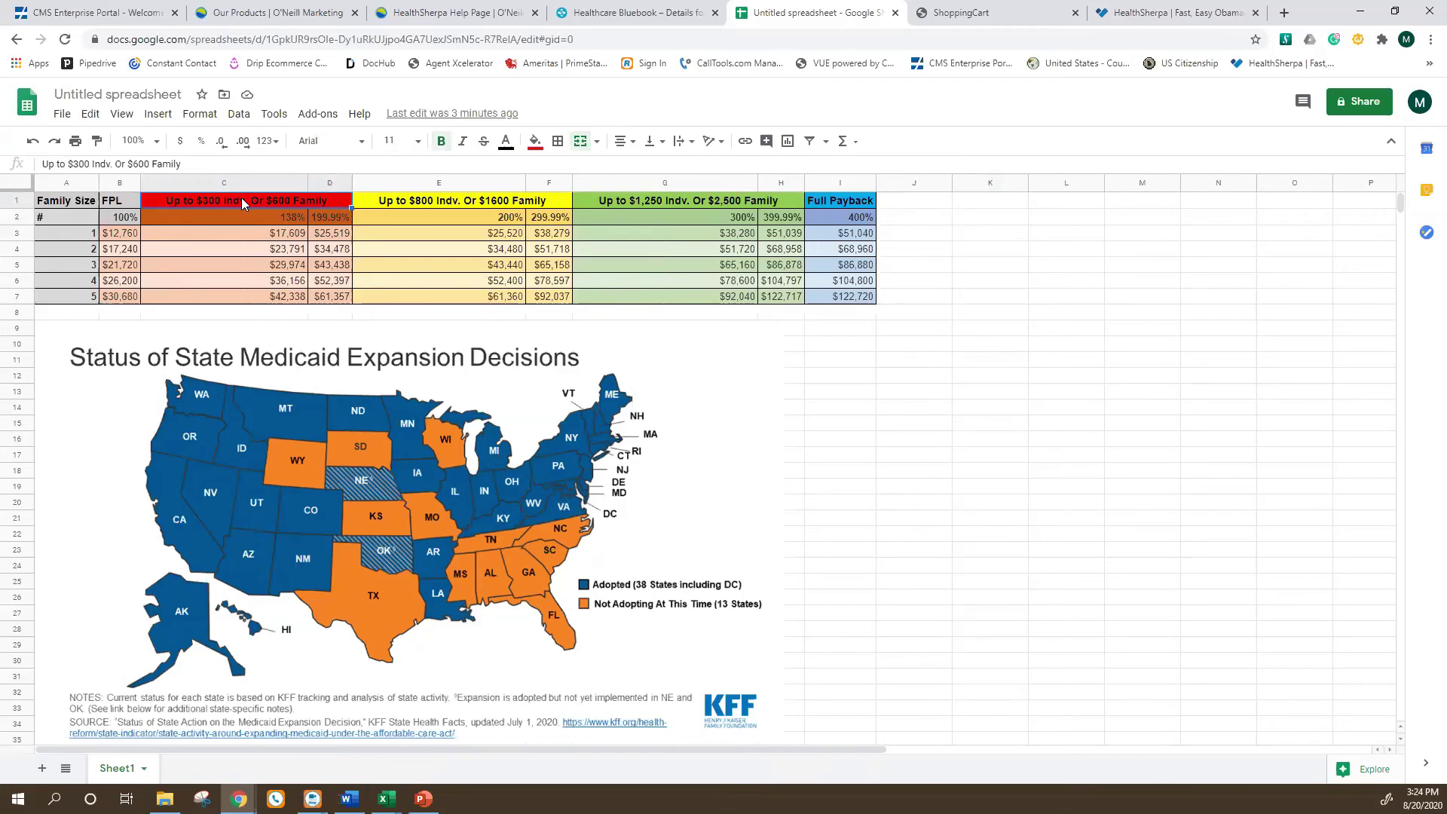
{"action": "left_click", "coordinate": [1155, 10]}
Bring the incognito HealthSherpa quote window forward, then show the window overview again.
{"action": "key", "text": "super+Tab"}
{"action": "left_click", "coordinate": [633, 271]}
{"action": "key", "text": "super+Tab"}
{"action": "left_click", "coordinate": [607, 270]}
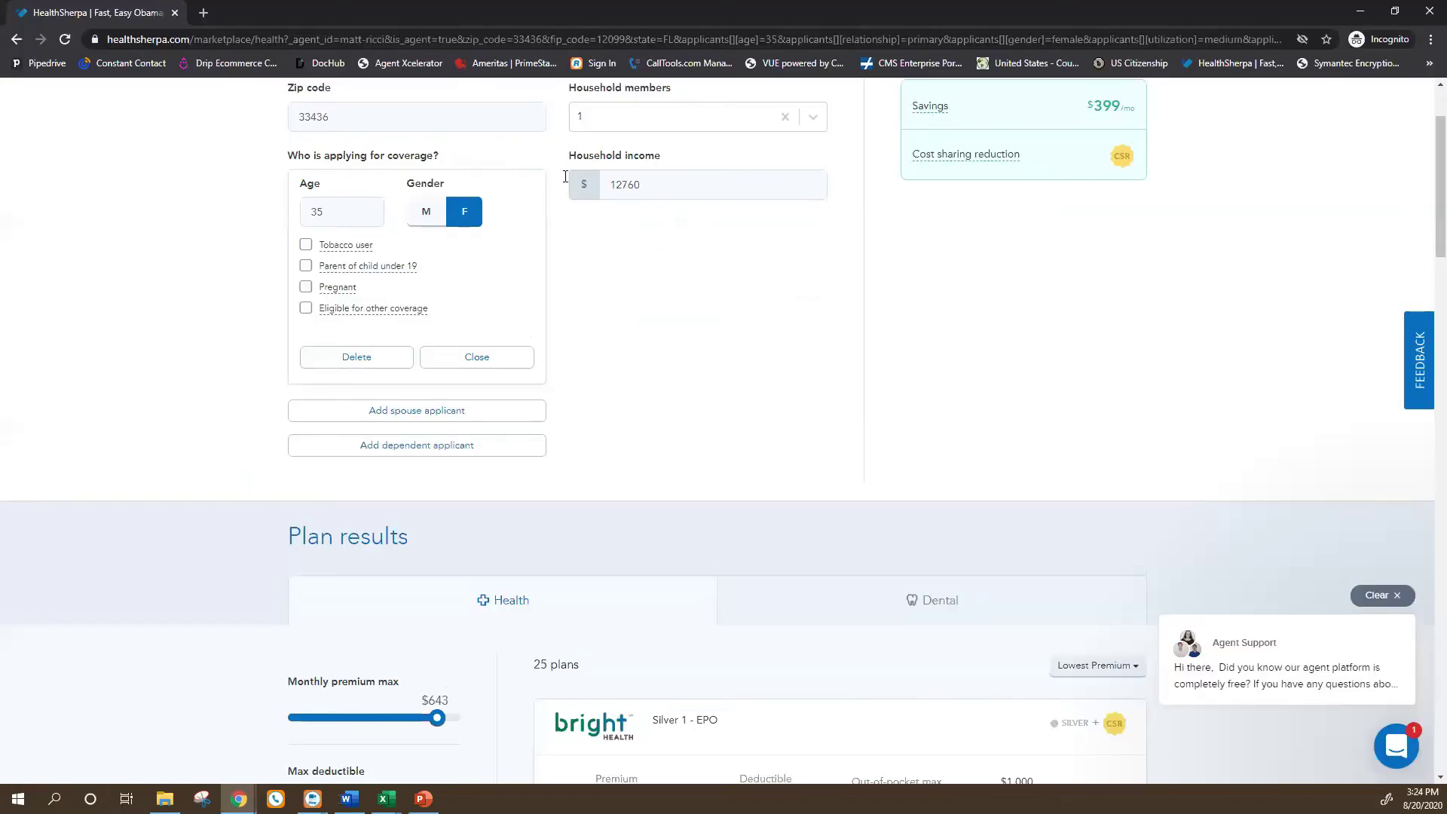
{"action": "scroll", "coordinate": [694, 401], "scroll_direction": "up", "scroll_amount": 2}
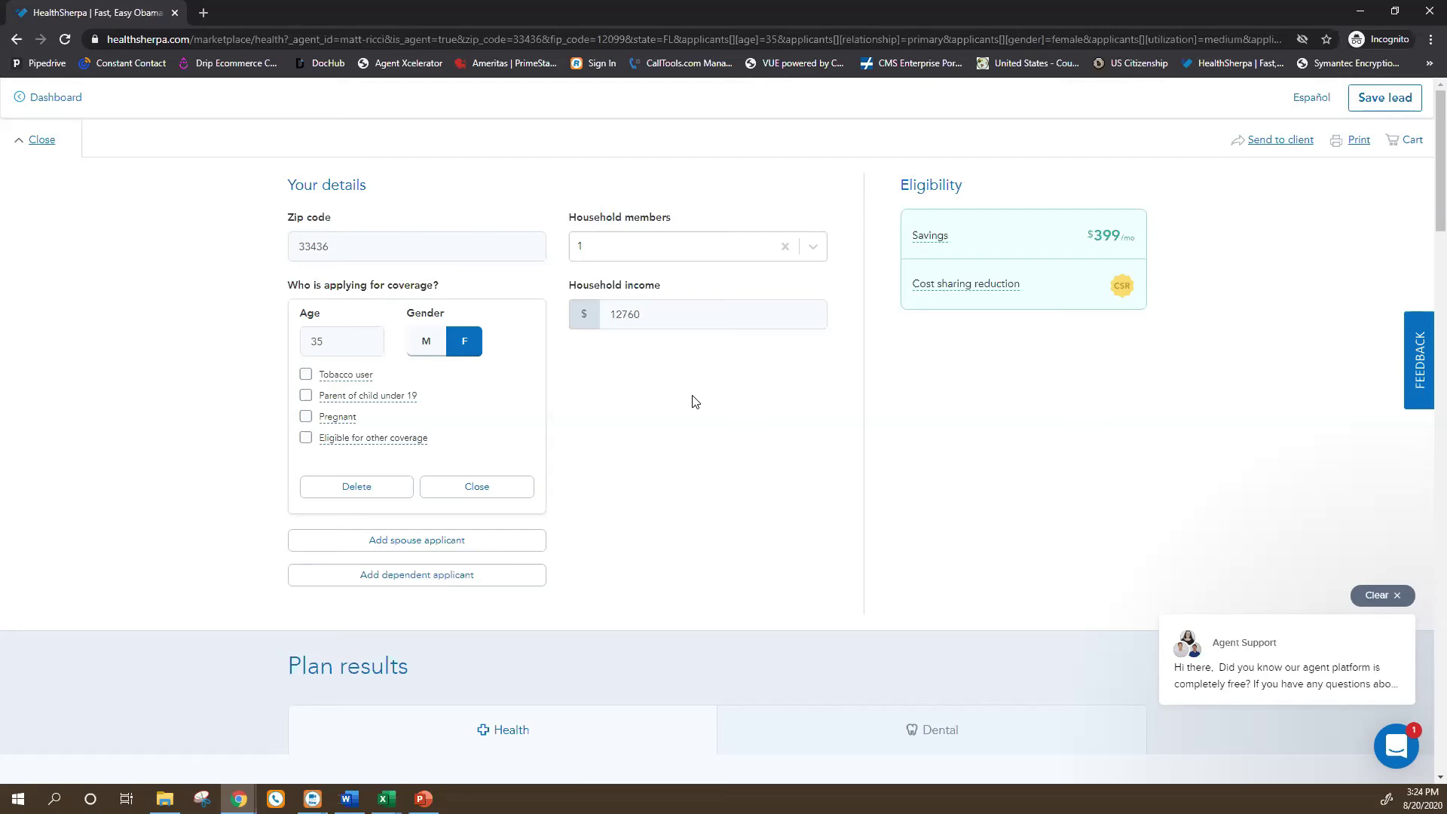
{"action": "key", "text": "super+Tab"}
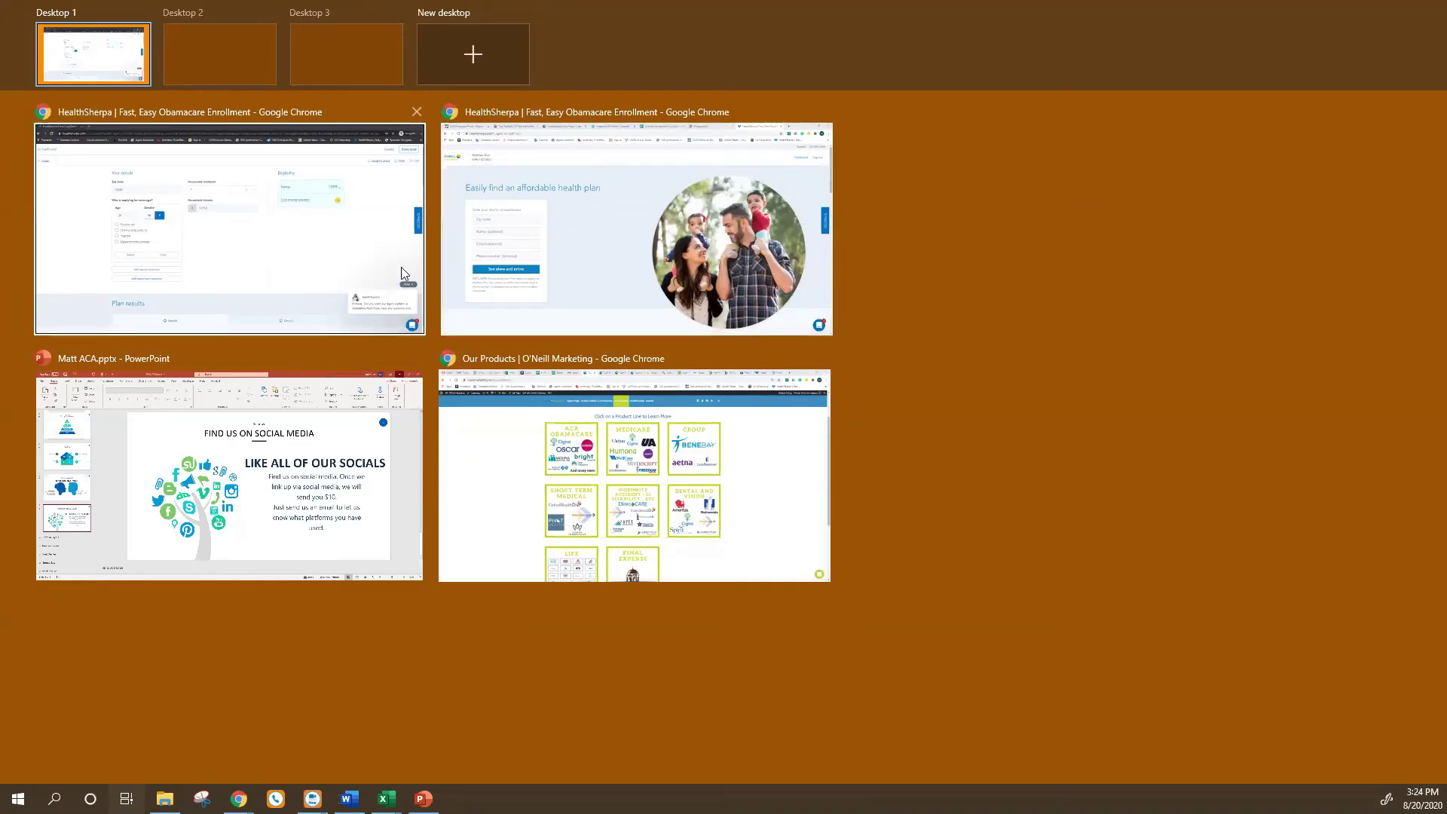
Check the FPL spreadsheet from the other HealthSherpa window, then bring the incognito quote forward.
{"action": "left_click", "coordinate": [703, 247]}
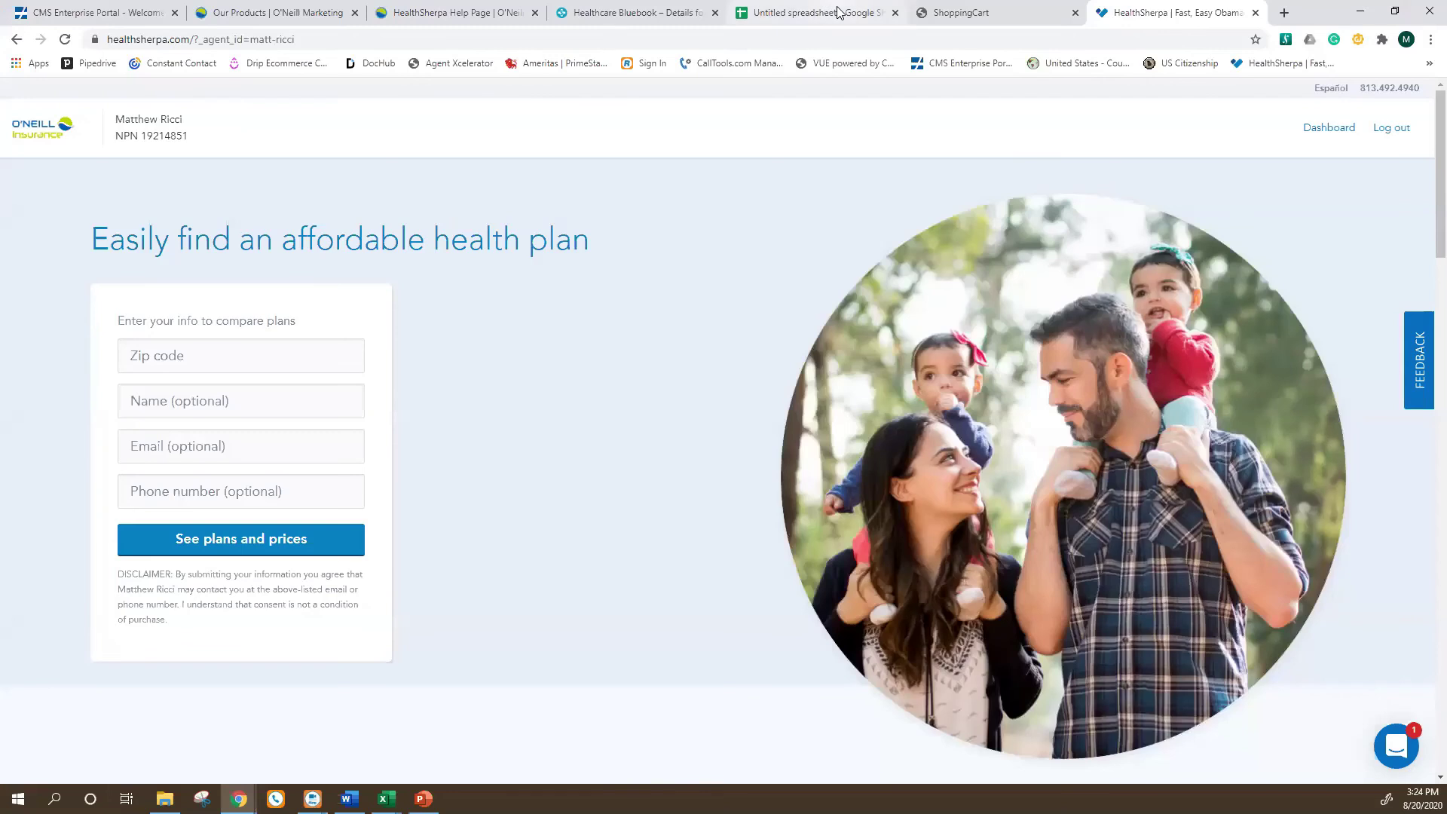
{"action": "left_click", "coordinate": [839, 12]}
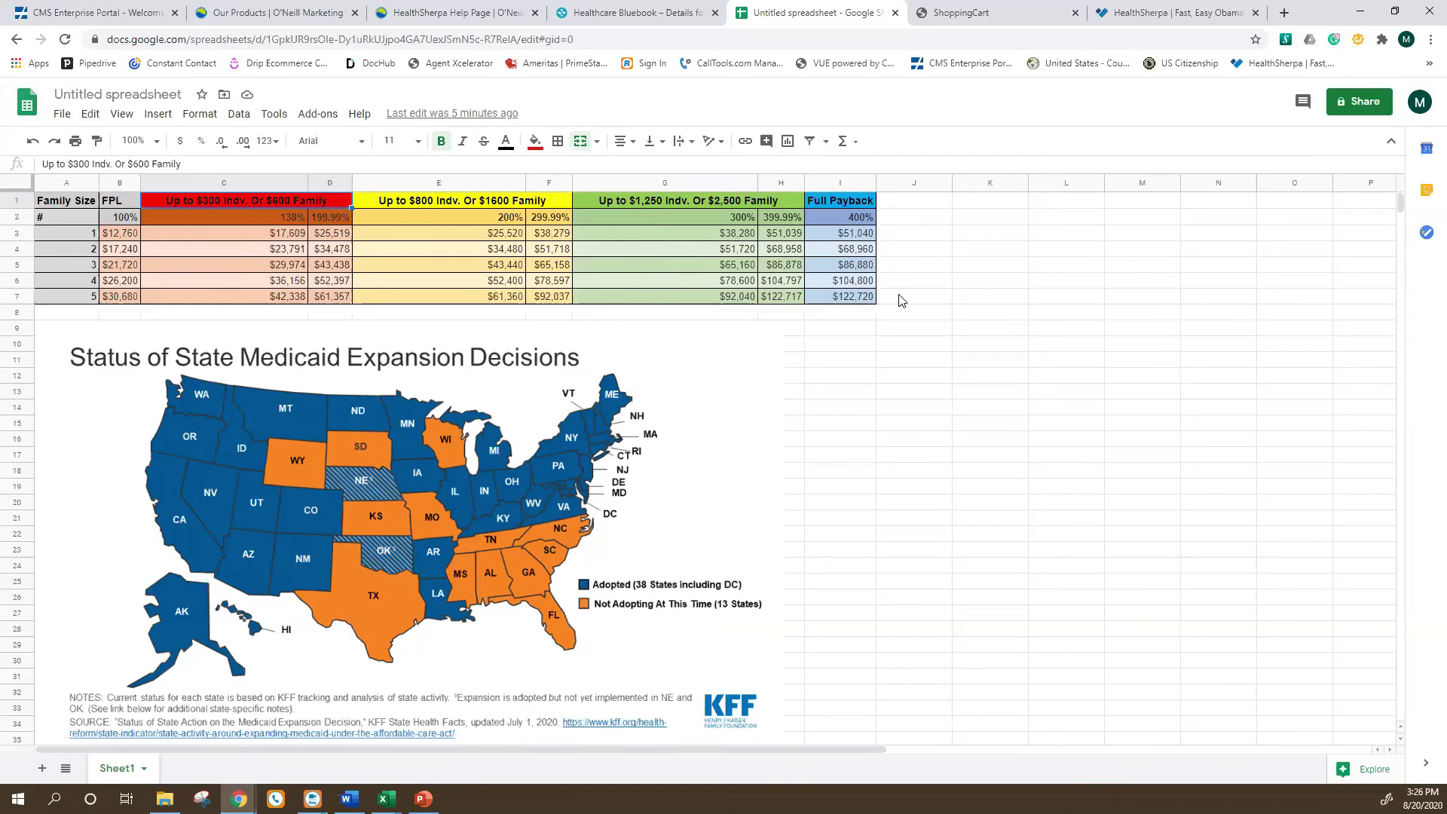
{"action": "left_click", "coordinate": [1131, 13]}
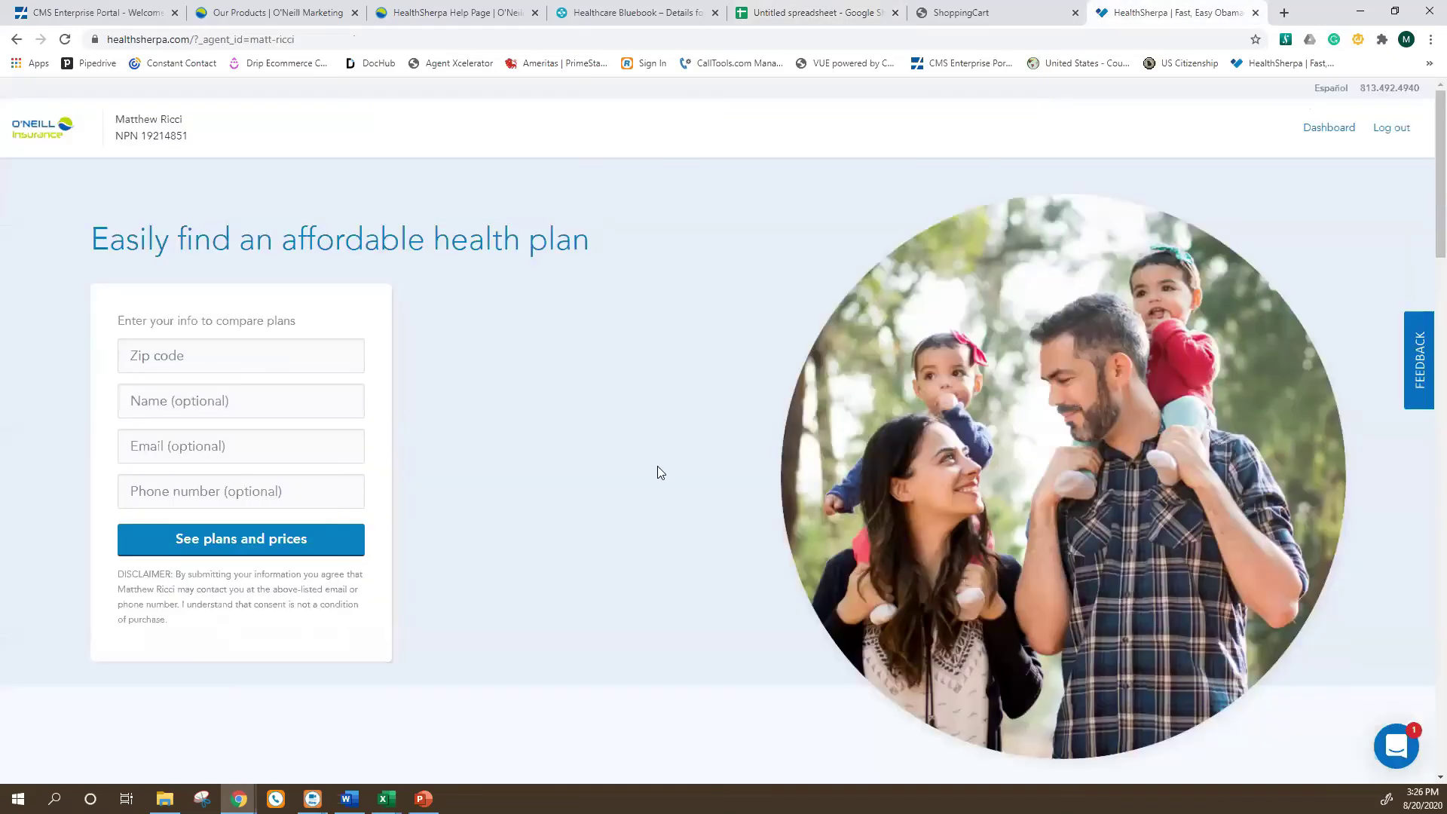
{"action": "key", "text": "super+Tab"}
{"action": "left_click", "coordinate": [585, 305]}
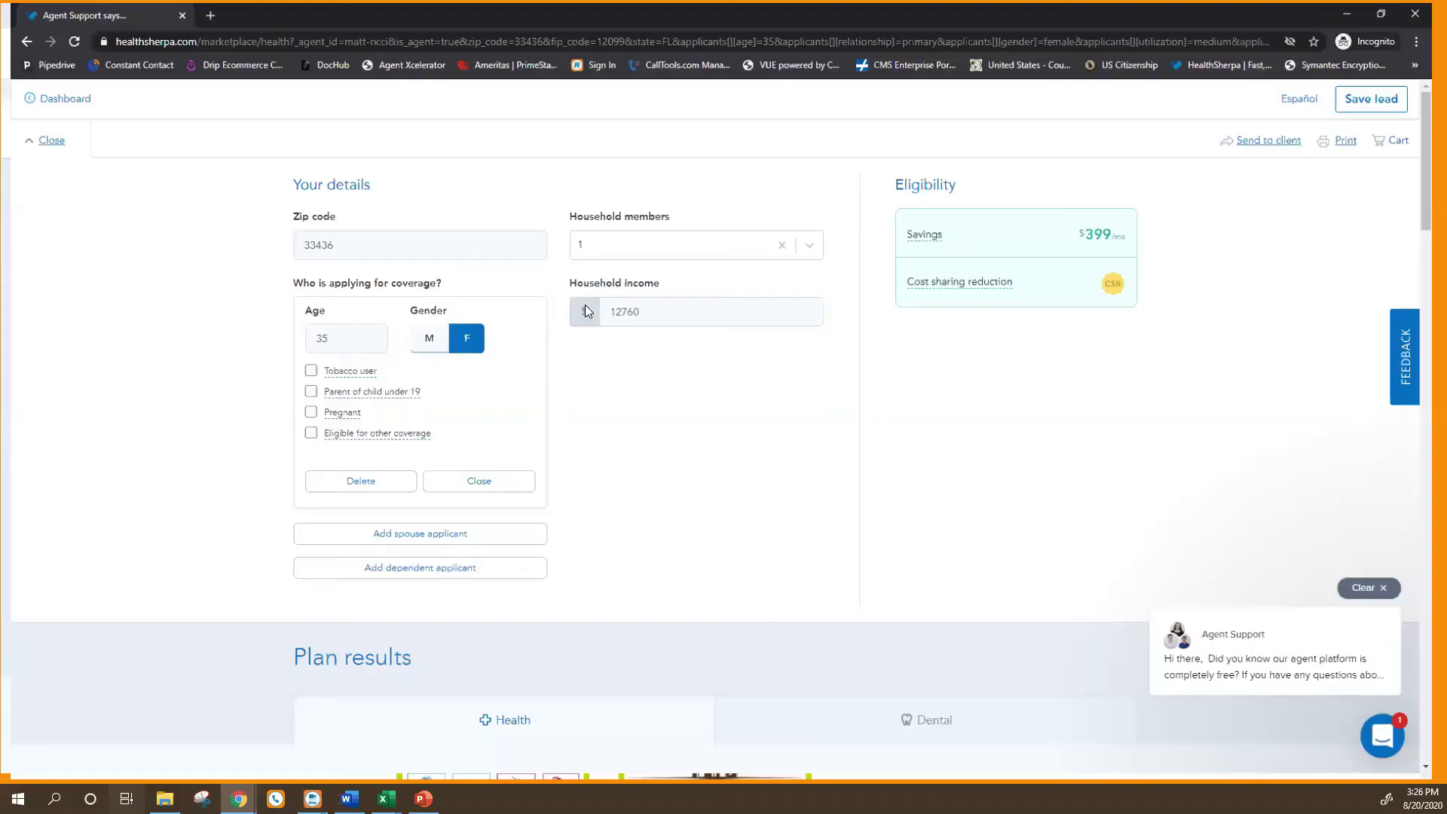
Open the example client from the dashboard, page through its details tour, then close it.
{"action": "left_click", "coordinate": [55, 96]}
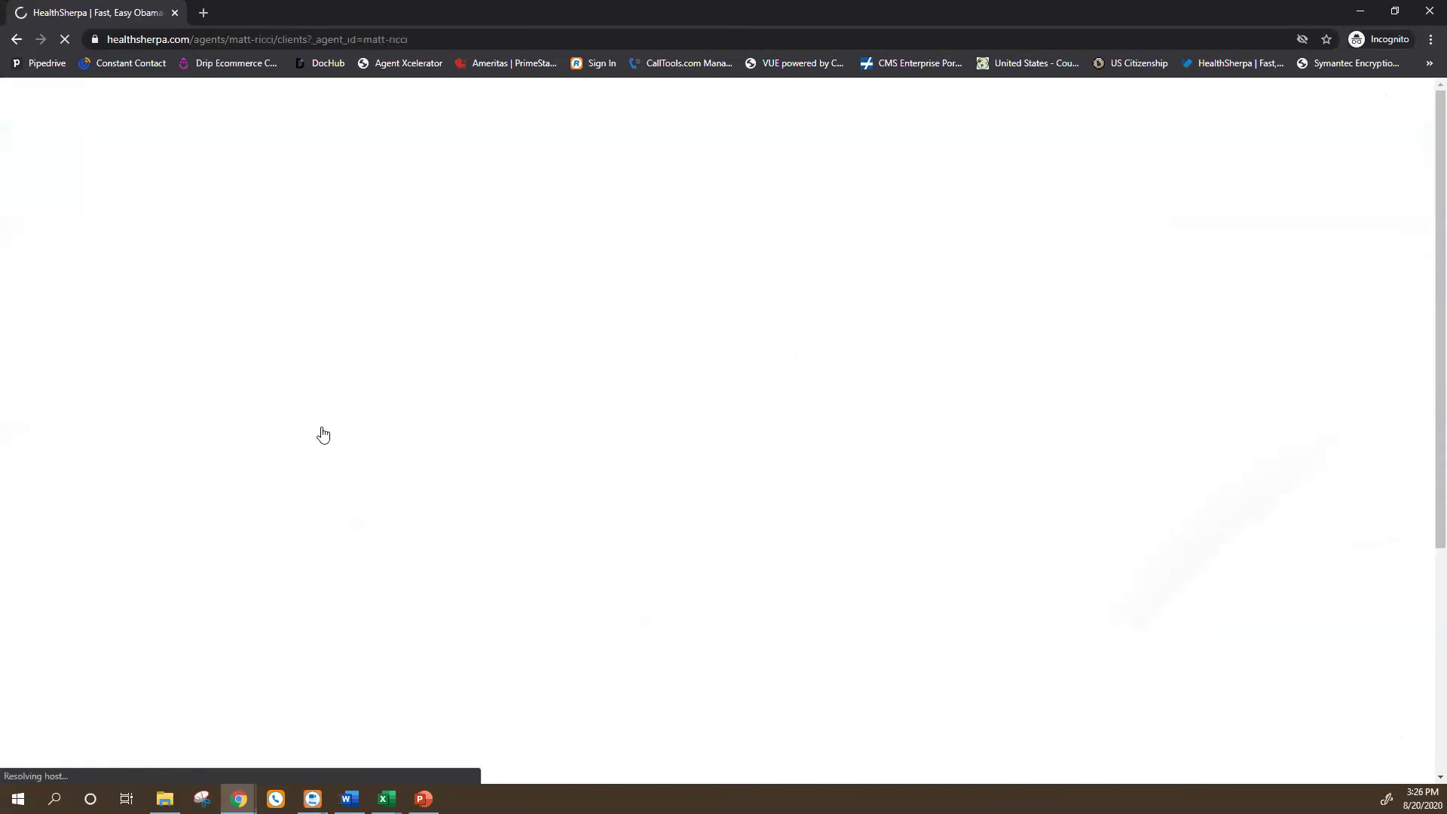
{"action": "left_click", "coordinate": [264, 357]}
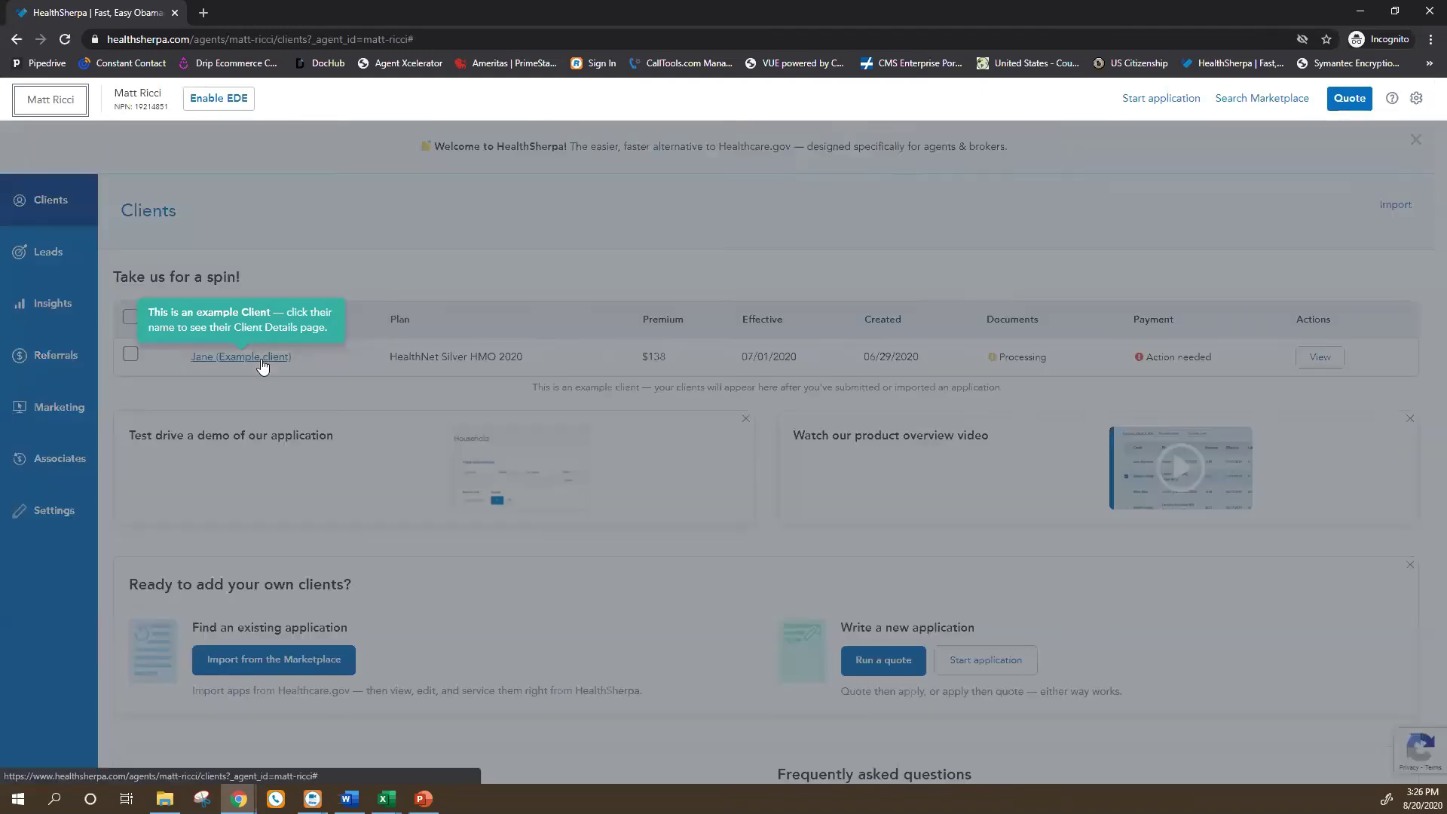
{"action": "left_click", "coordinate": [784, 546]}
{"action": "left_click", "coordinate": [787, 550]}
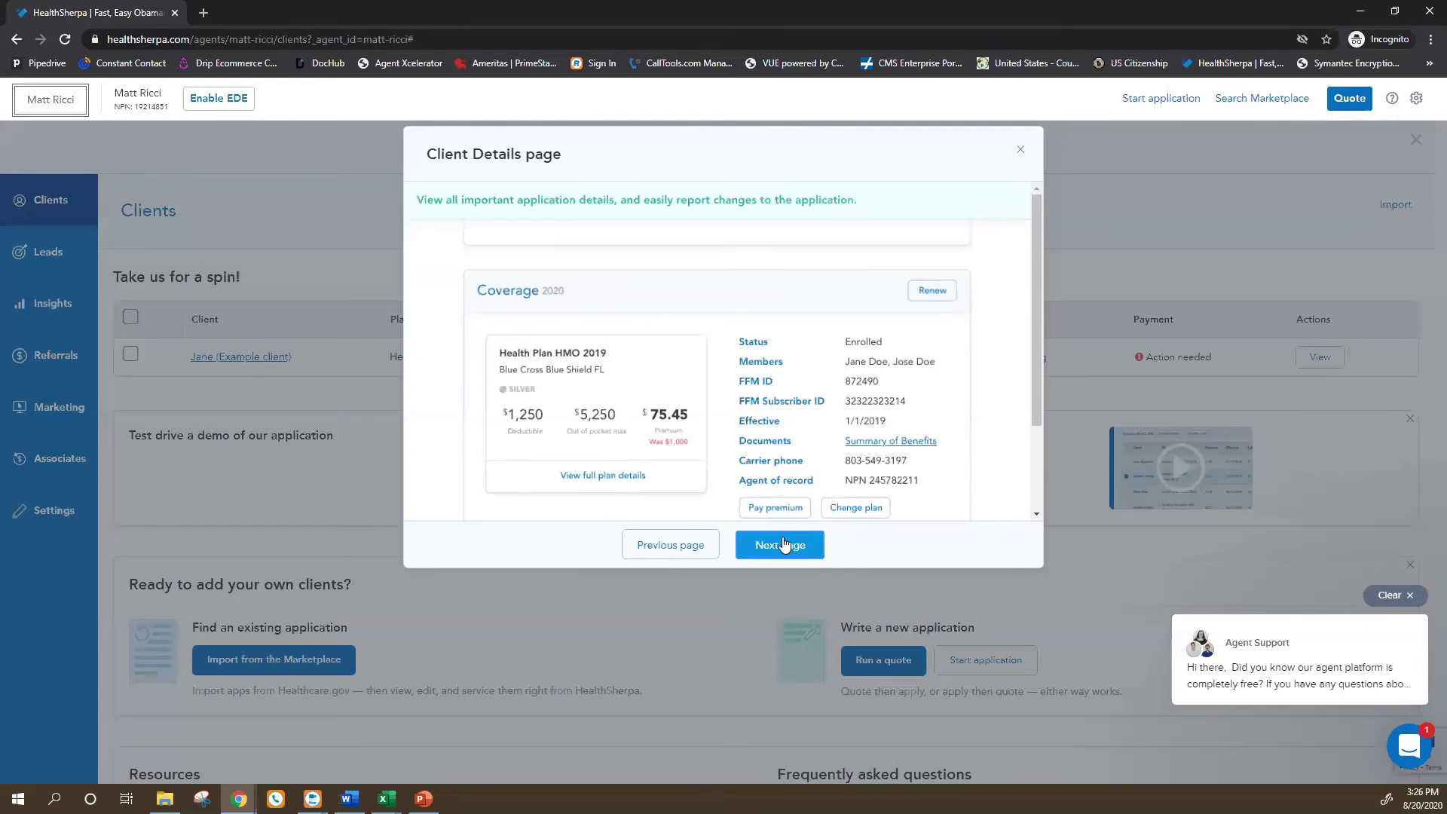
{"action": "left_click", "coordinate": [784, 546]}
{"action": "left_click", "coordinate": [673, 548]}
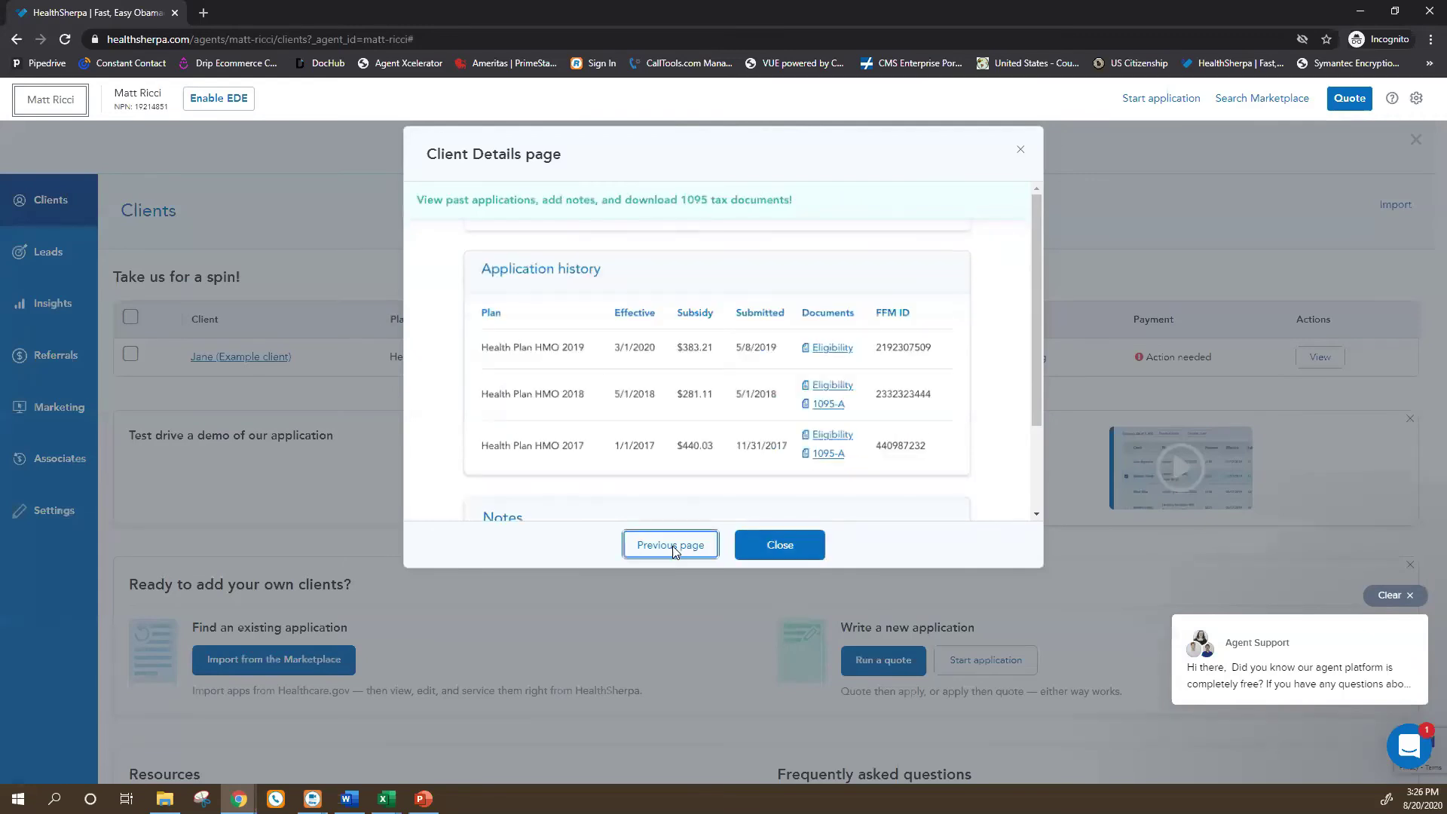
{"action": "left_click", "coordinate": [672, 548]}
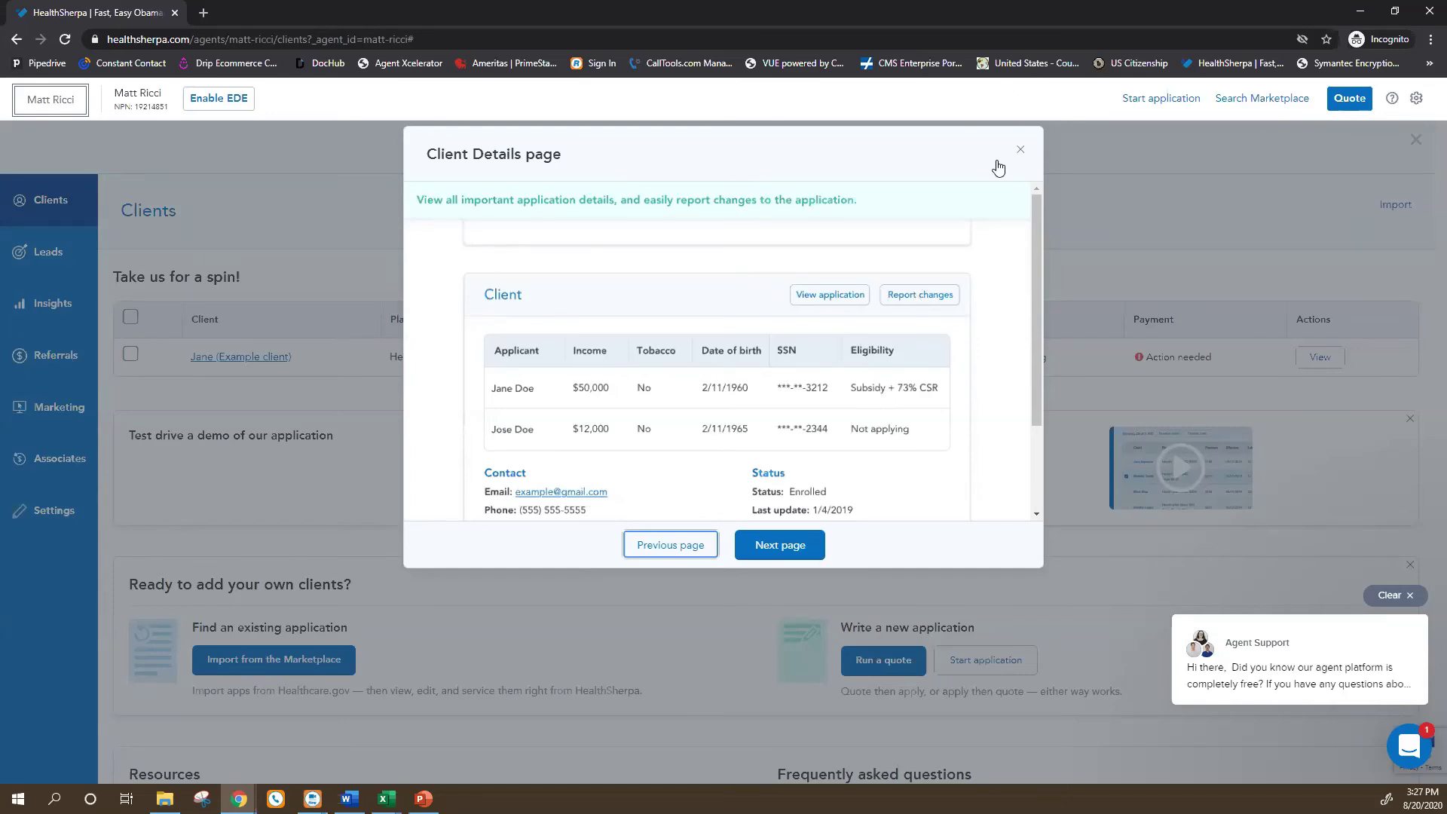
{"action": "left_click", "coordinate": [1023, 151]}
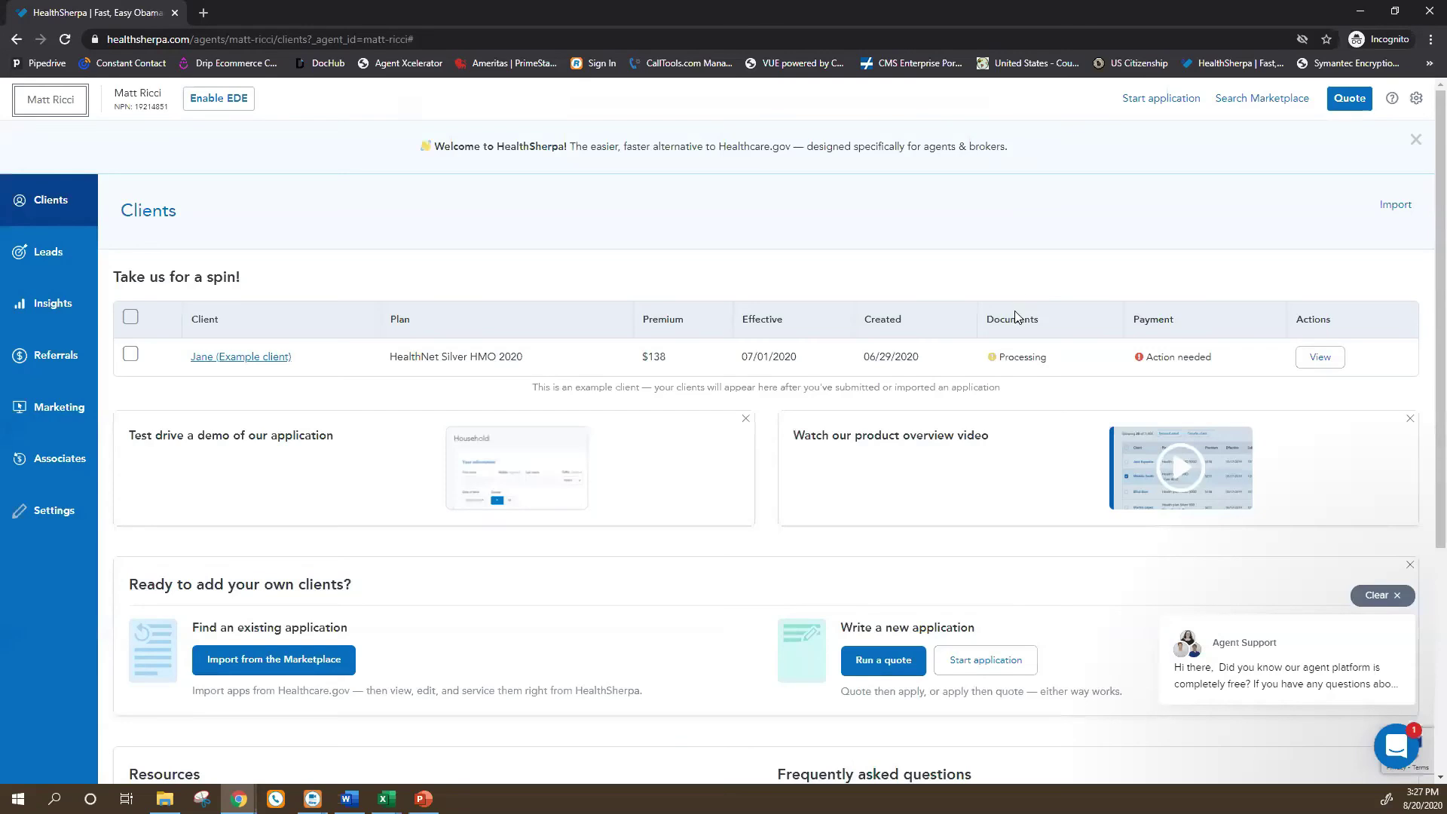
Switch back to the HealthSherpa Clients window.
{"action": "scroll", "coordinate": [1015, 316], "scroll_direction": "down", "scroll_amount": 4}
{"action": "scroll", "coordinate": [1015, 317], "scroll_direction": "up", "scroll_amount": 4}
{"action": "key", "text": "super+Tab"}
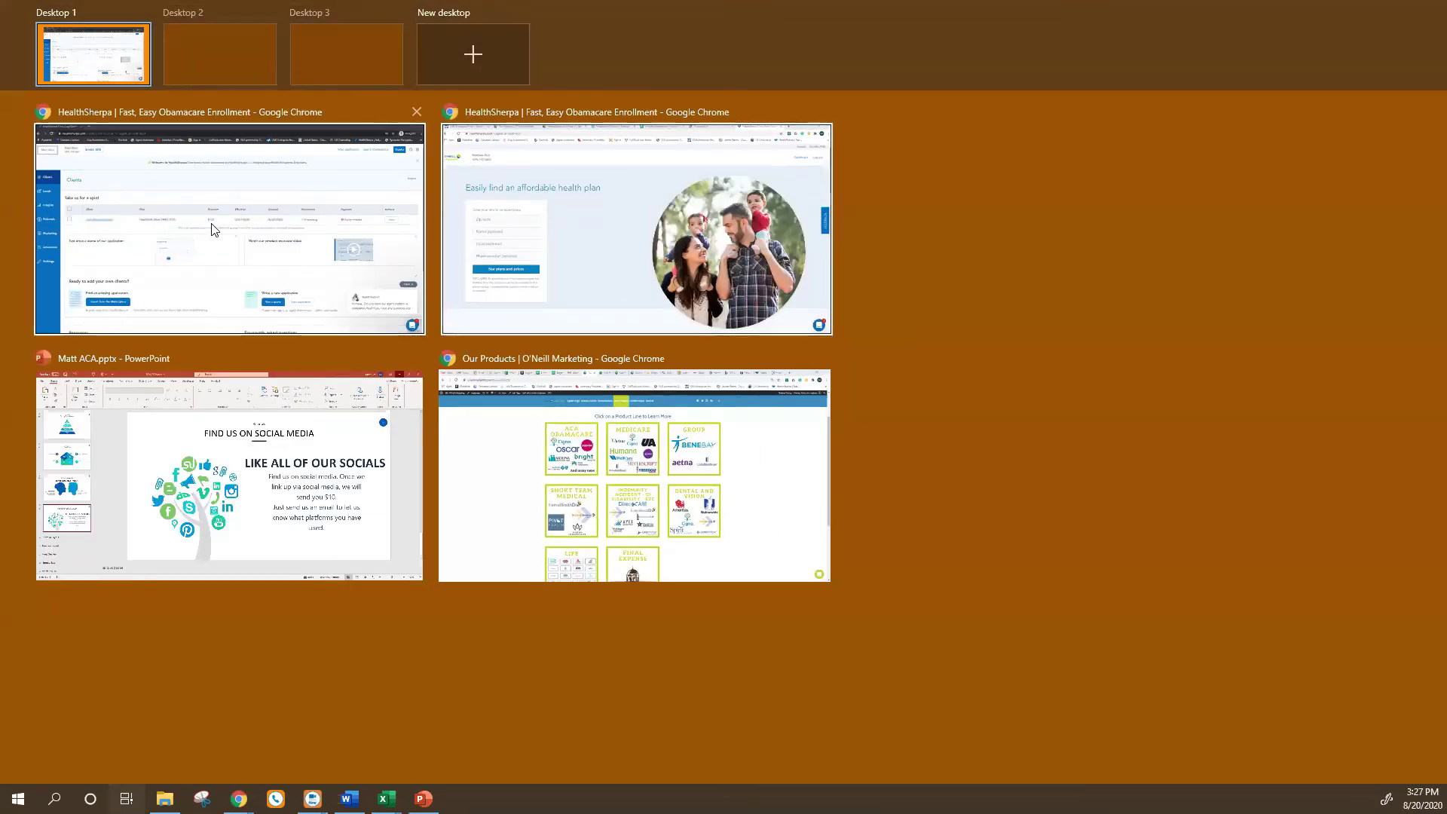
{"action": "left_click", "coordinate": [291, 275]}
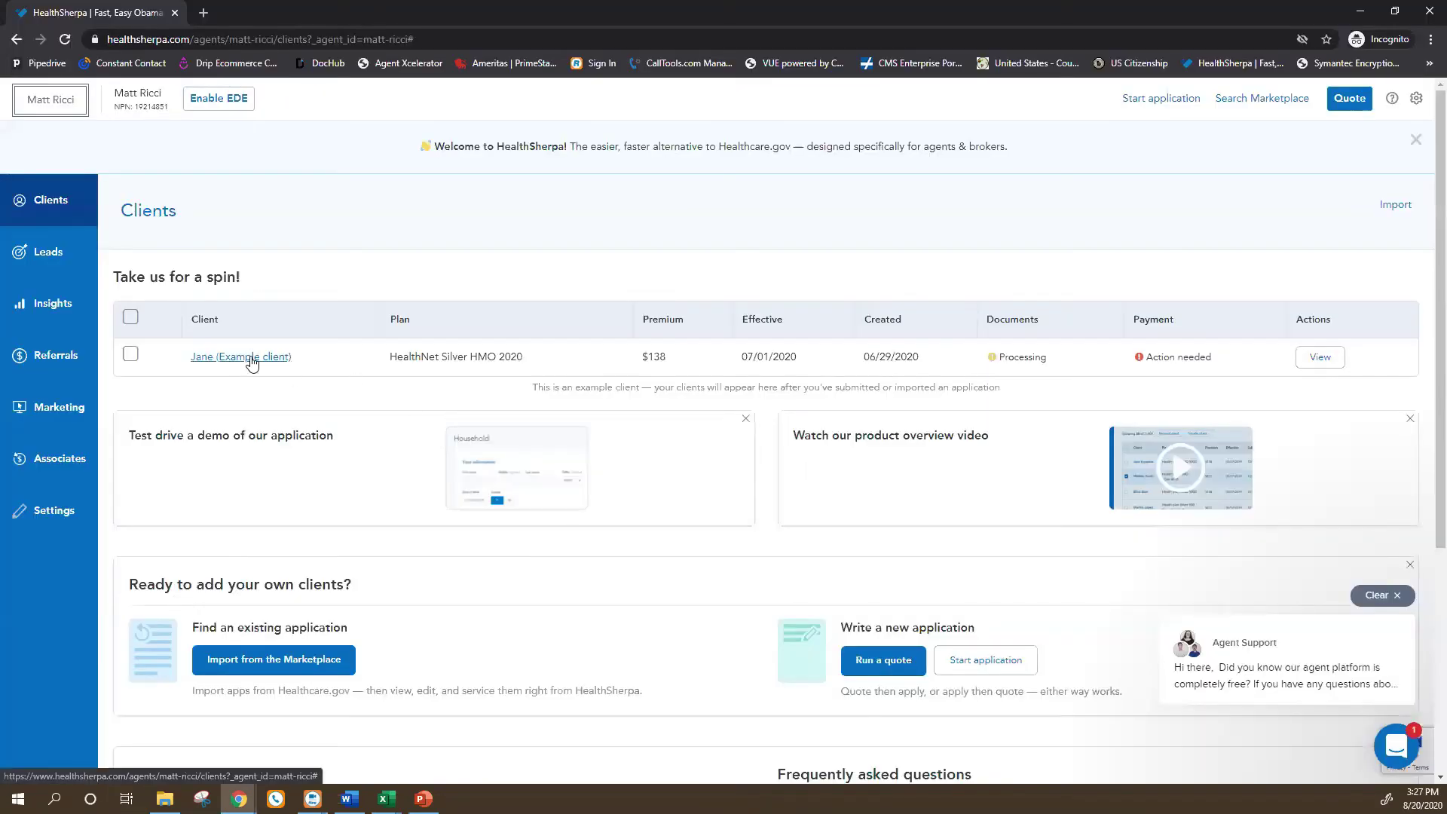
Page through the example client's details tour, close it, and reopen it at the first page.
{"action": "left_click", "coordinate": [251, 361]}
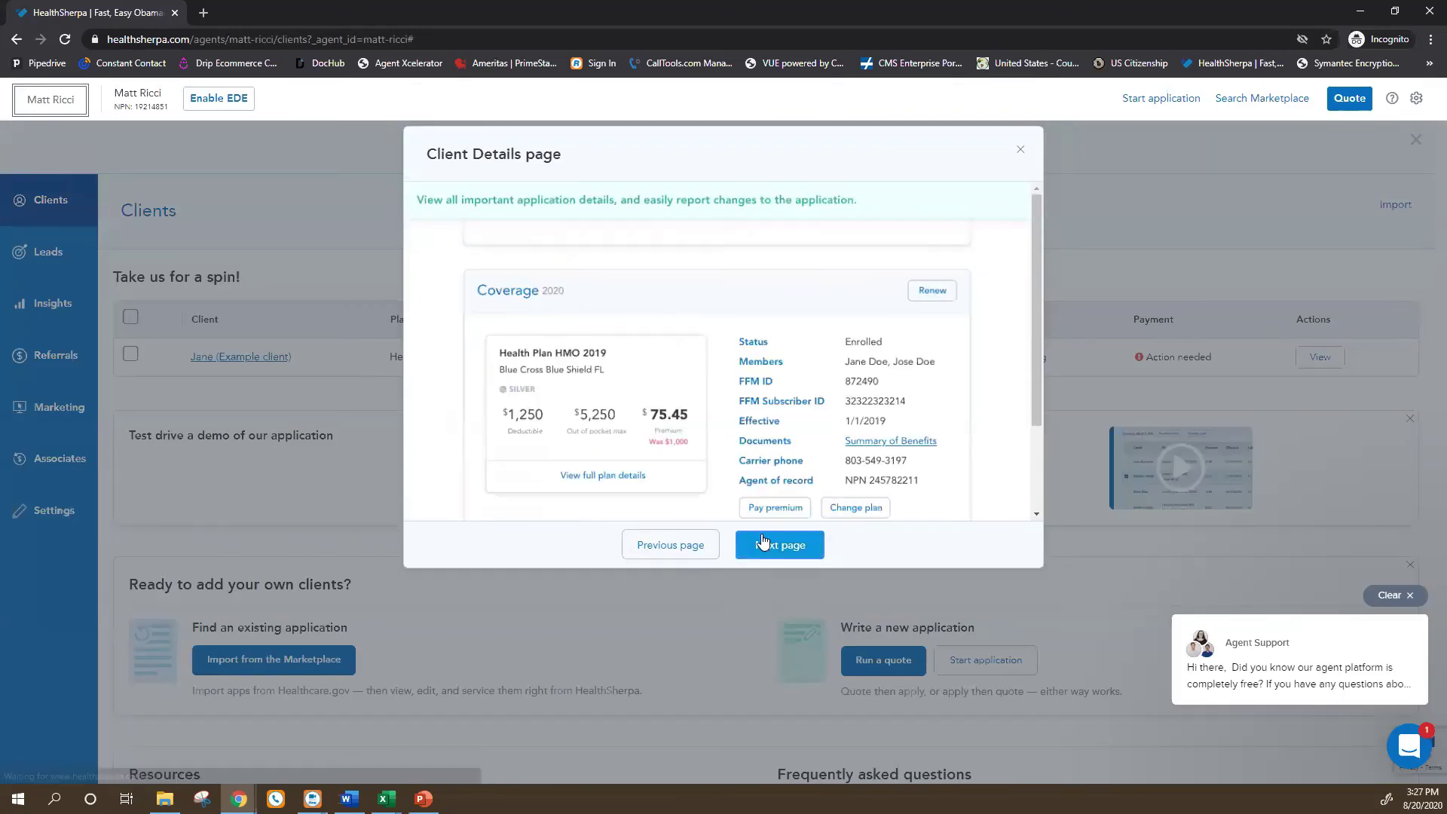
{"action": "left_click", "coordinate": [763, 540]}
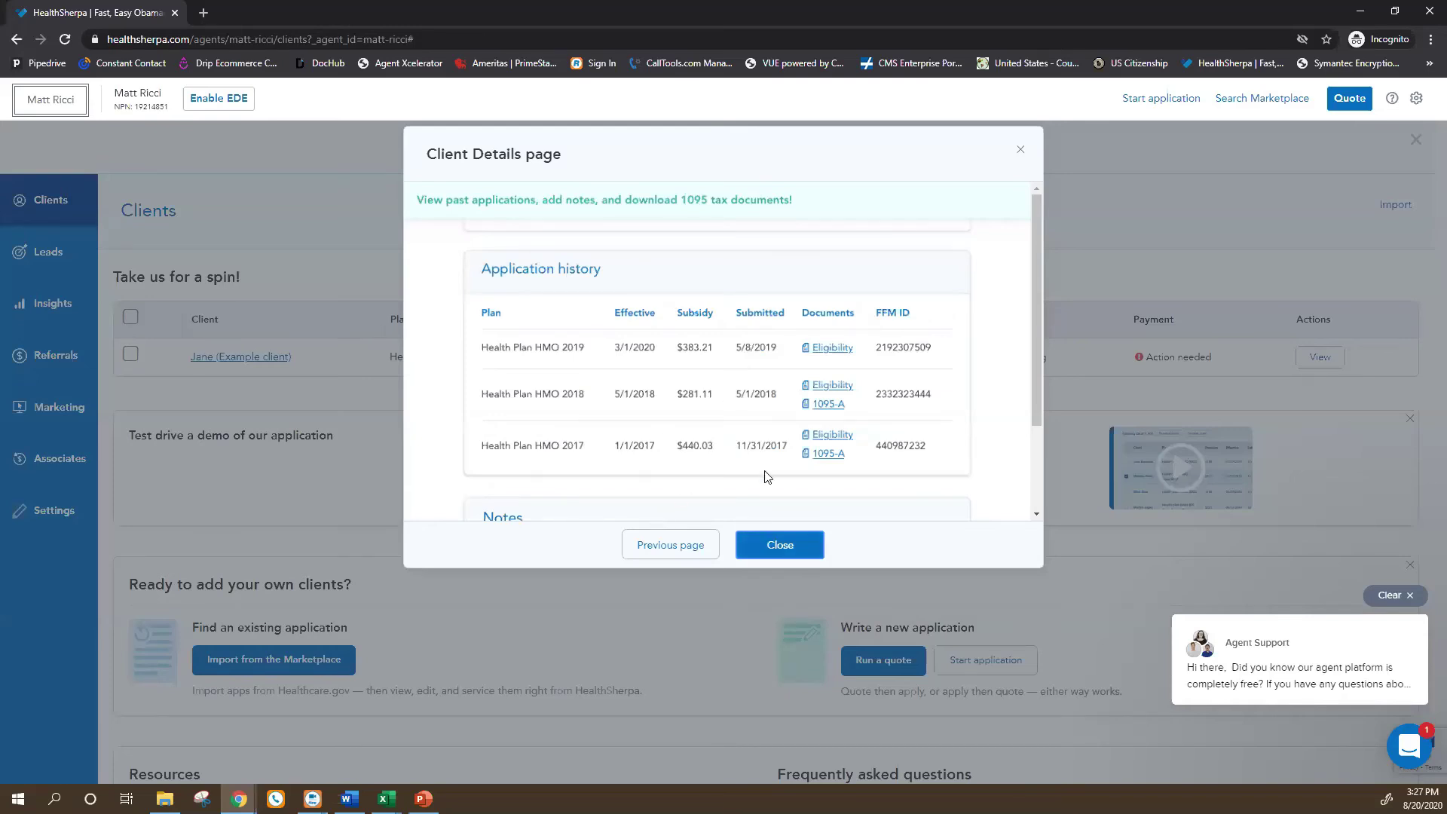
{"action": "left_click", "coordinate": [788, 541]}
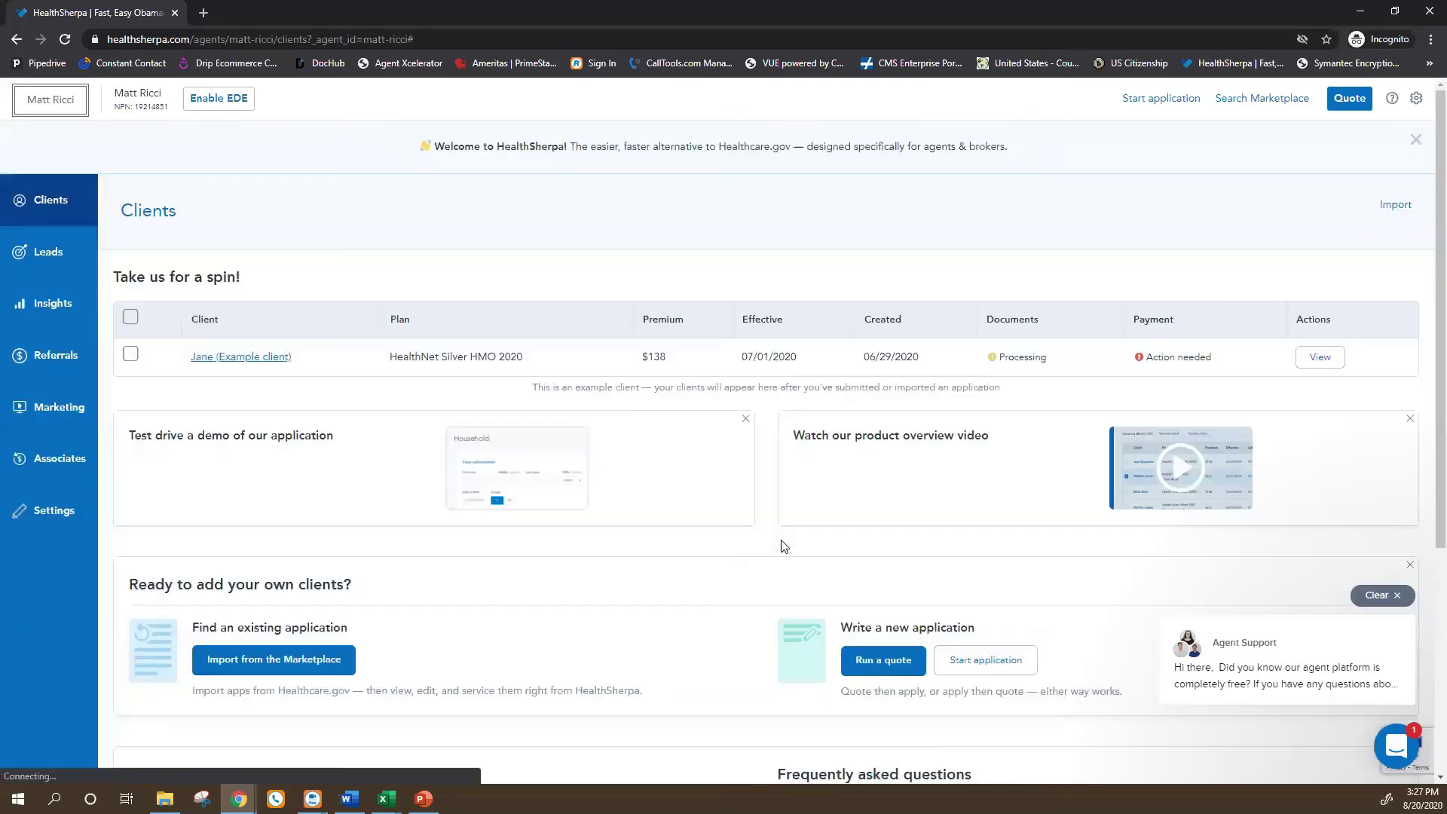
{"action": "left_click", "coordinate": [252, 356]}
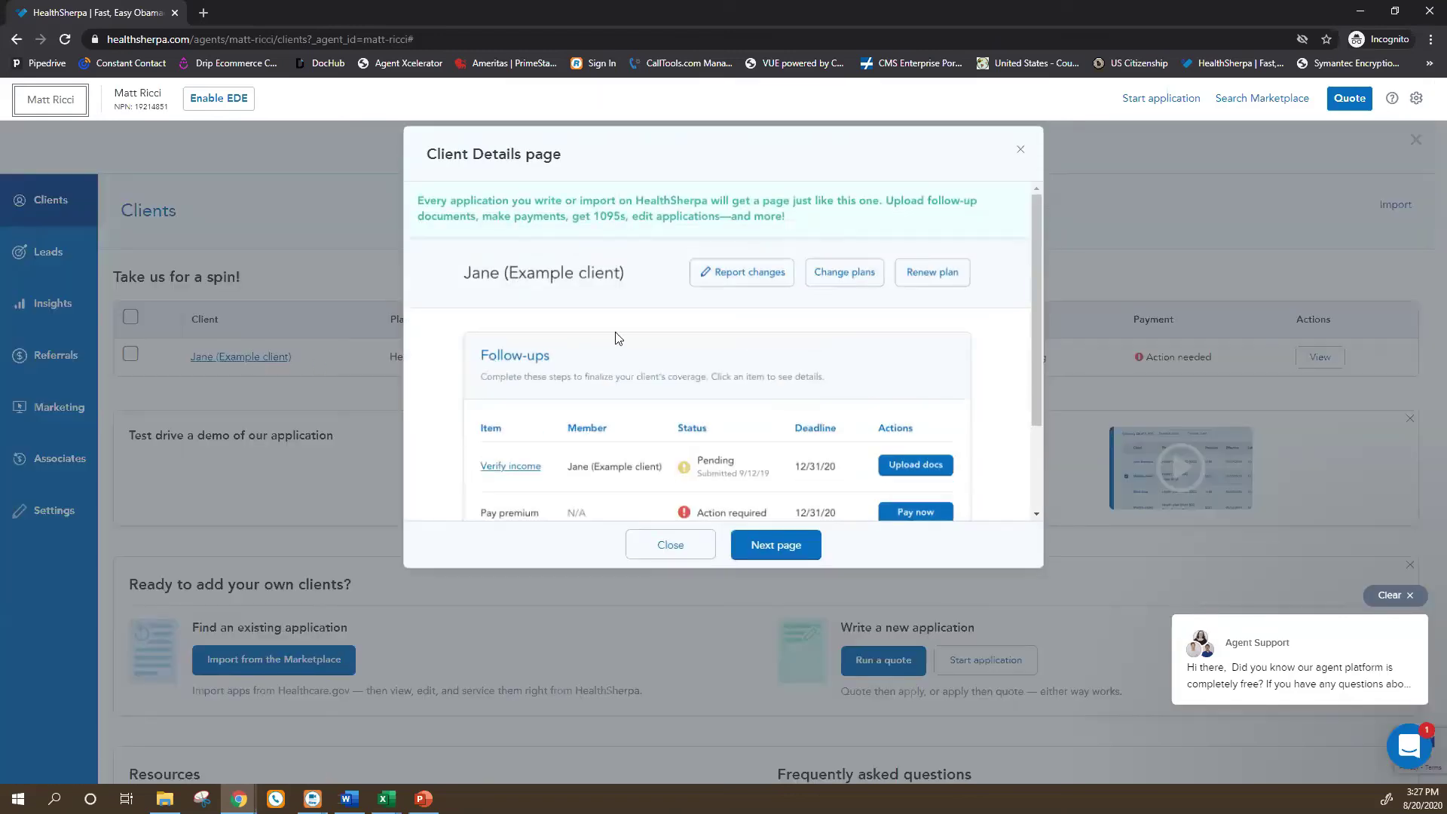
{"action": "scroll", "coordinate": [761, 392], "scroll_direction": "down", "scroll_amount": 1}
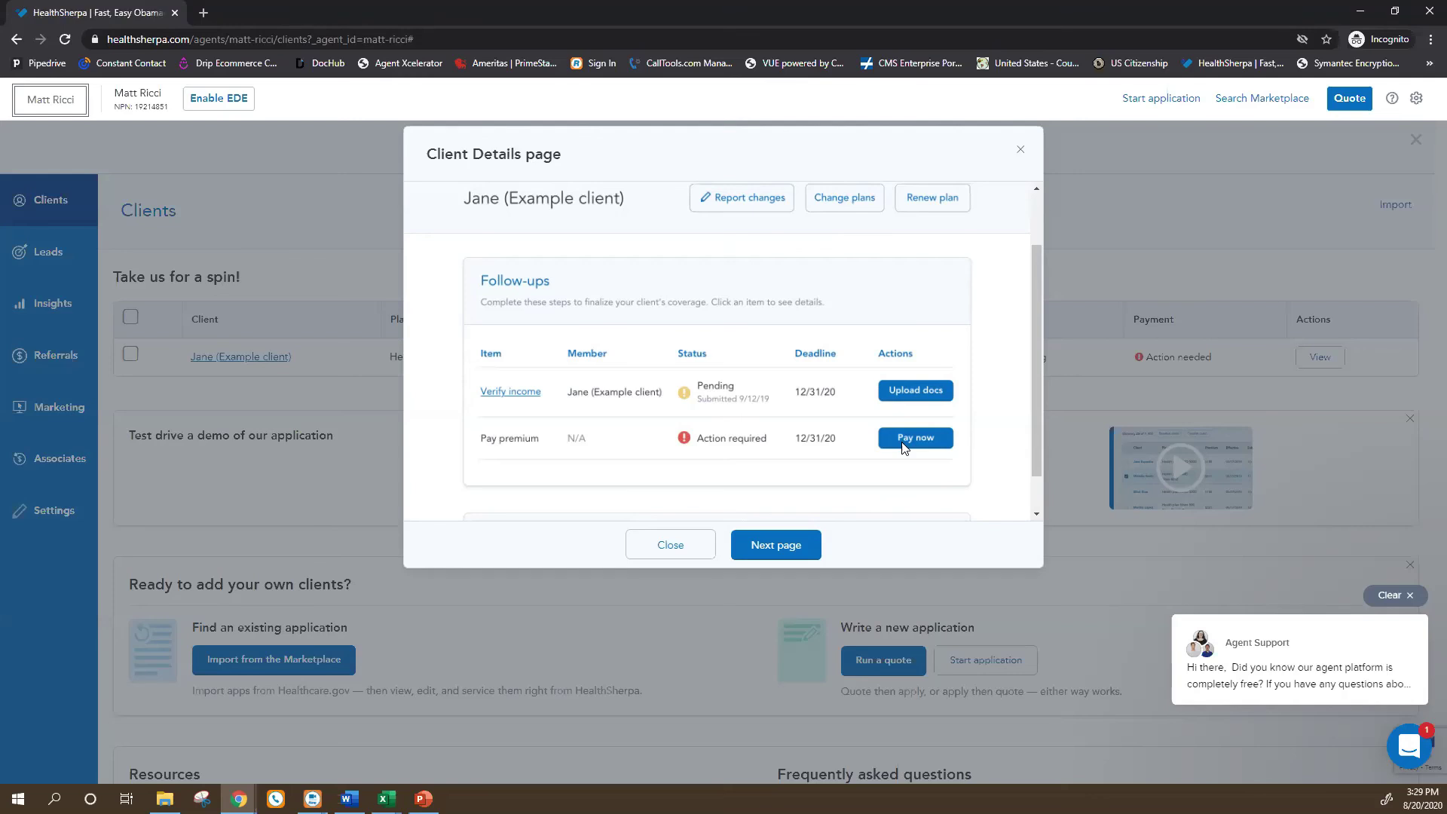
{"action": "left_click", "coordinate": [904, 445]}
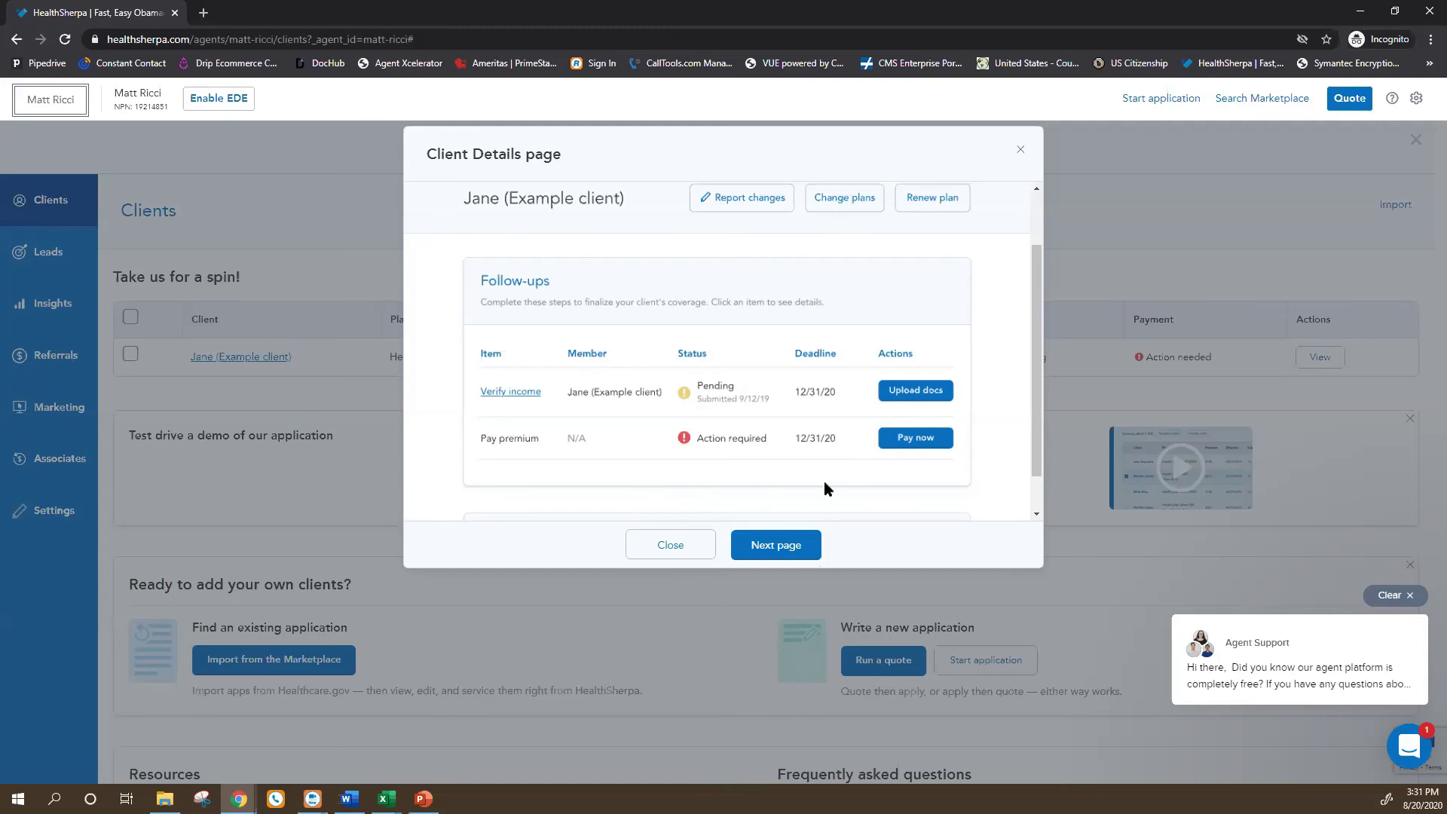
Page past the Client section to the 2020 coverage: Health Plan HMO 2019, enrolled, $75.45 premium.
{"action": "left_click", "coordinate": [792, 547]}
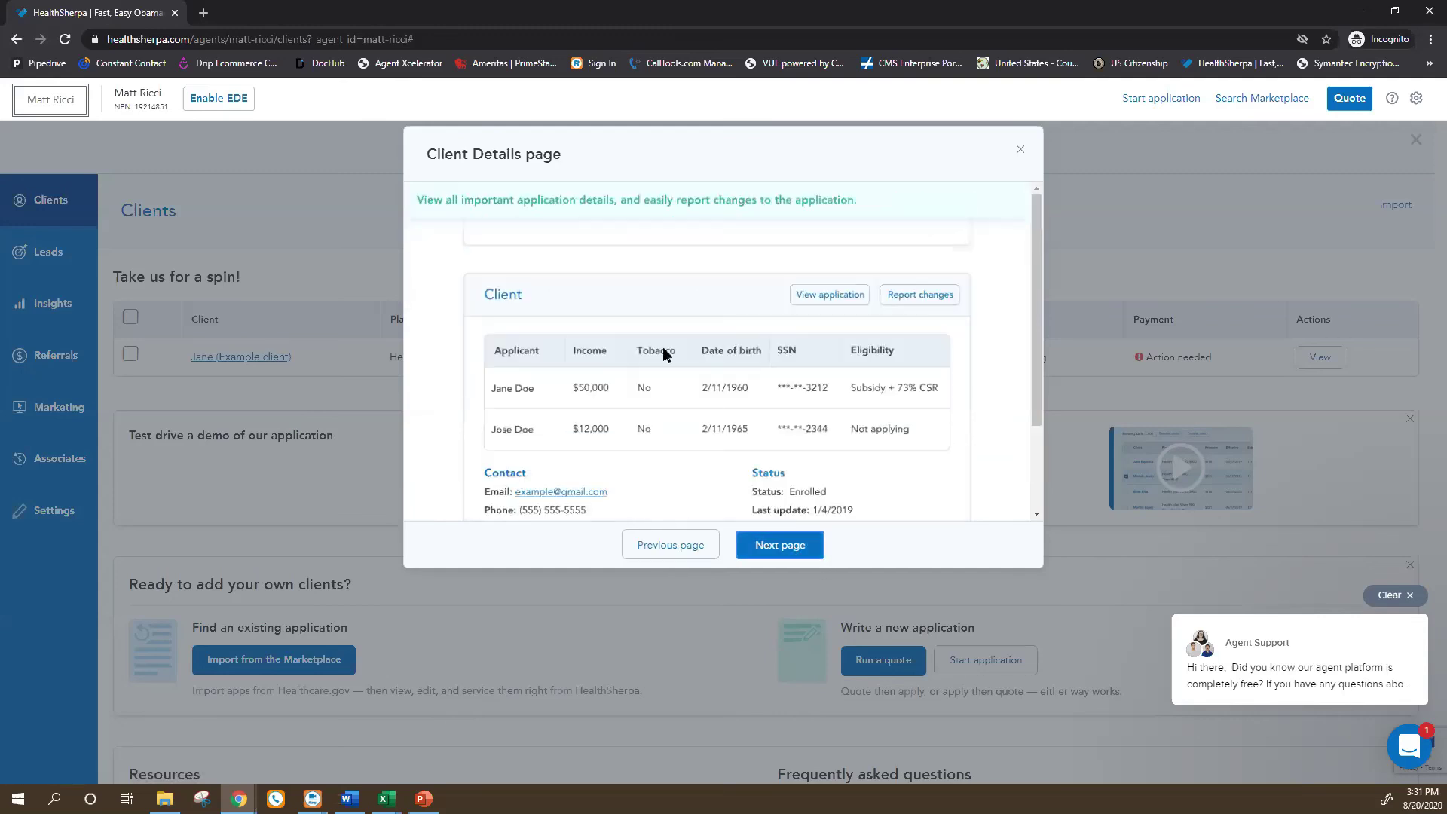
{"action": "left_click", "coordinate": [793, 545]}
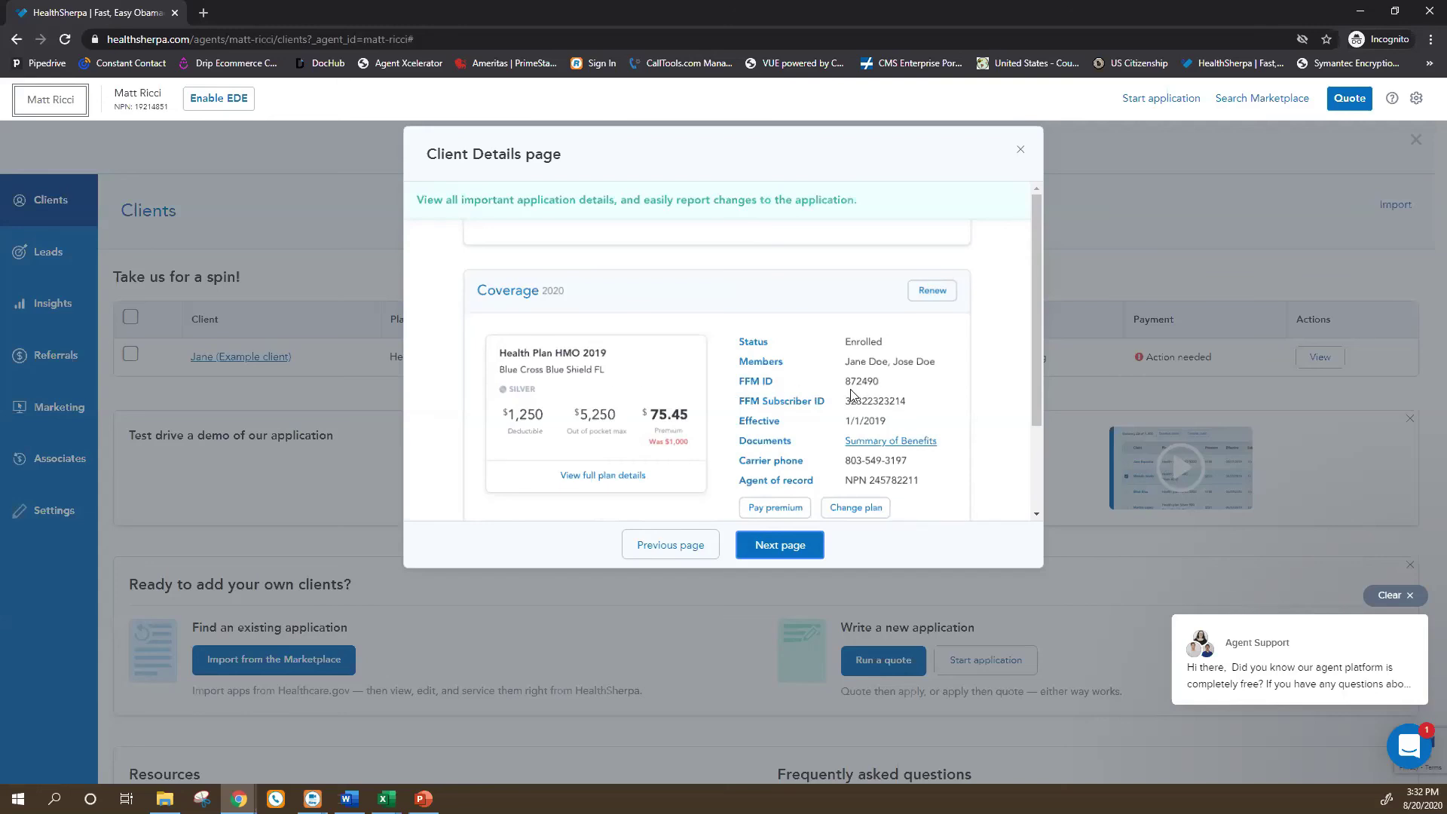
{"action": "right_click", "coordinate": [737, 389]}
Dismiss the context menu, read the application history and Notes, then close the client details.
{"action": "left_click", "coordinate": [740, 367]}
{"action": "left_click", "coordinate": [786, 546]}
{"action": "scroll", "coordinate": [794, 373], "scroll_direction": "down", "scroll_amount": 1}
{"action": "scroll", "coordinate": [769, 388], "scroll_direction": "down", "scroll_amount": 1}
{"action": "scroll", "coordinate": [754, 402], "scroll_direction": "up", "scroll_amount": 1}
{"action": "scroll", "coordinate": [761, 407], "scroll_direction": "down", "scroll_amount": 1}
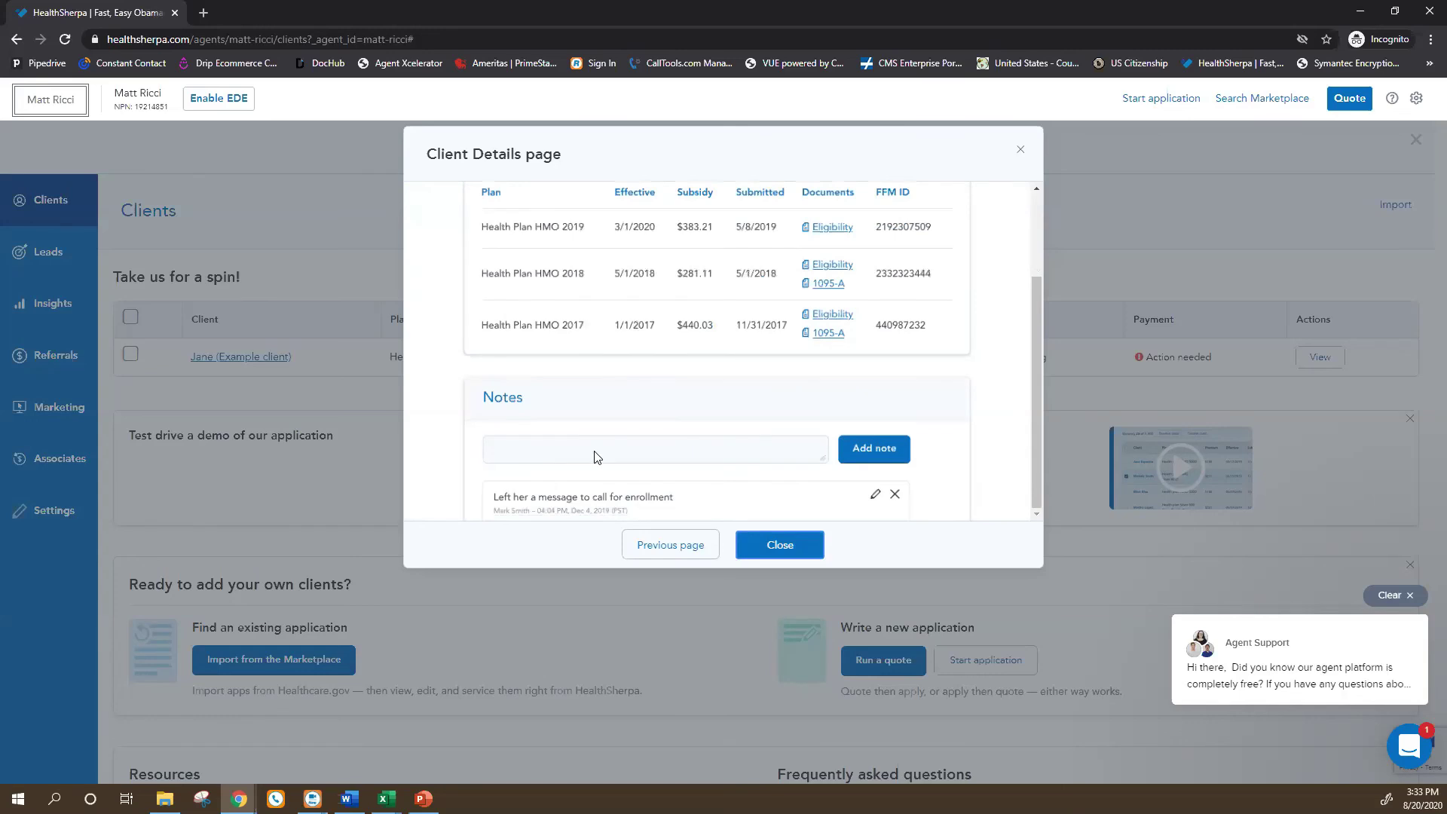
{"action": "left_click", "coordinate": [797, 547]}
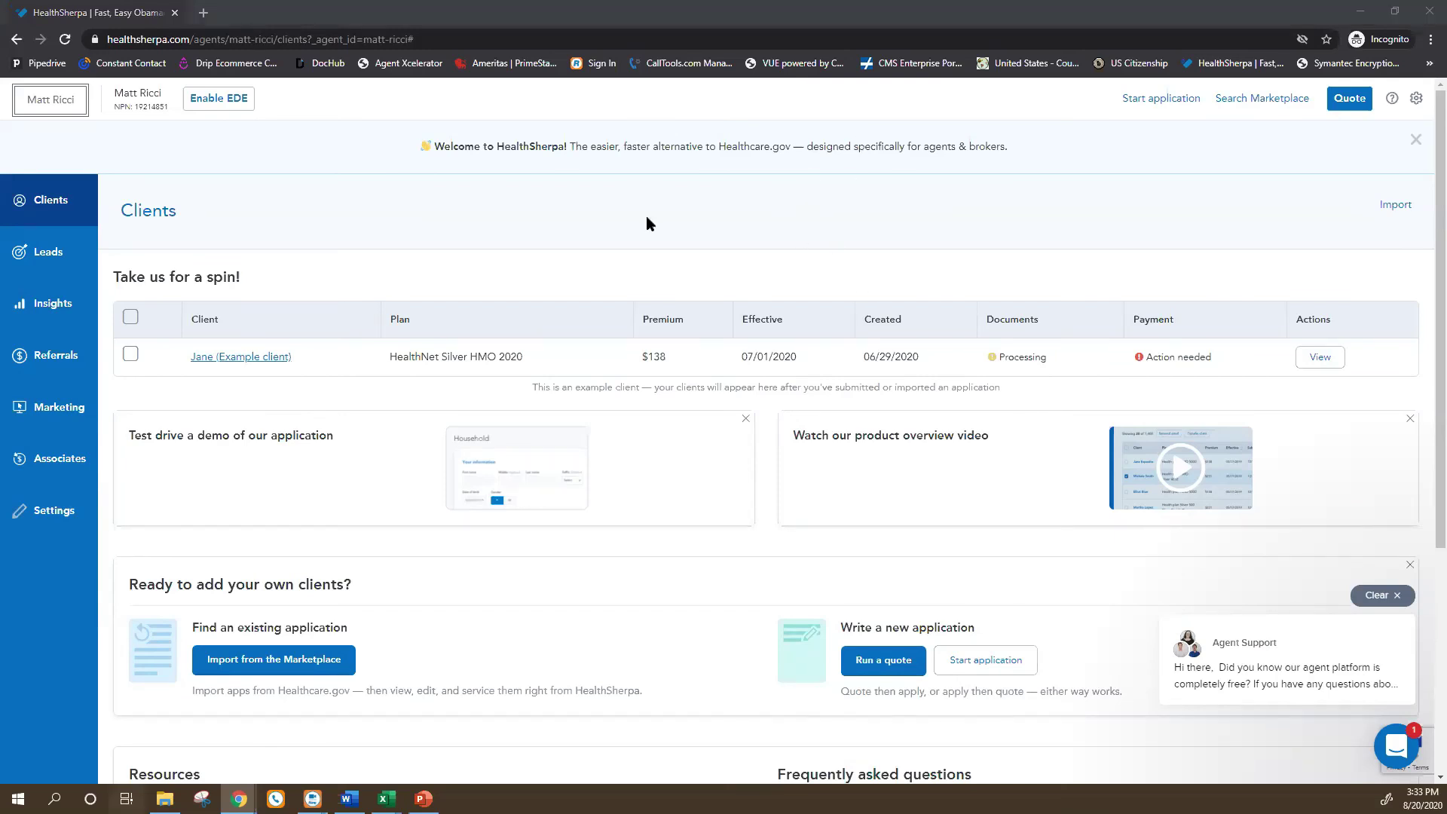
{"action": "key", "text": "super+Tab"}
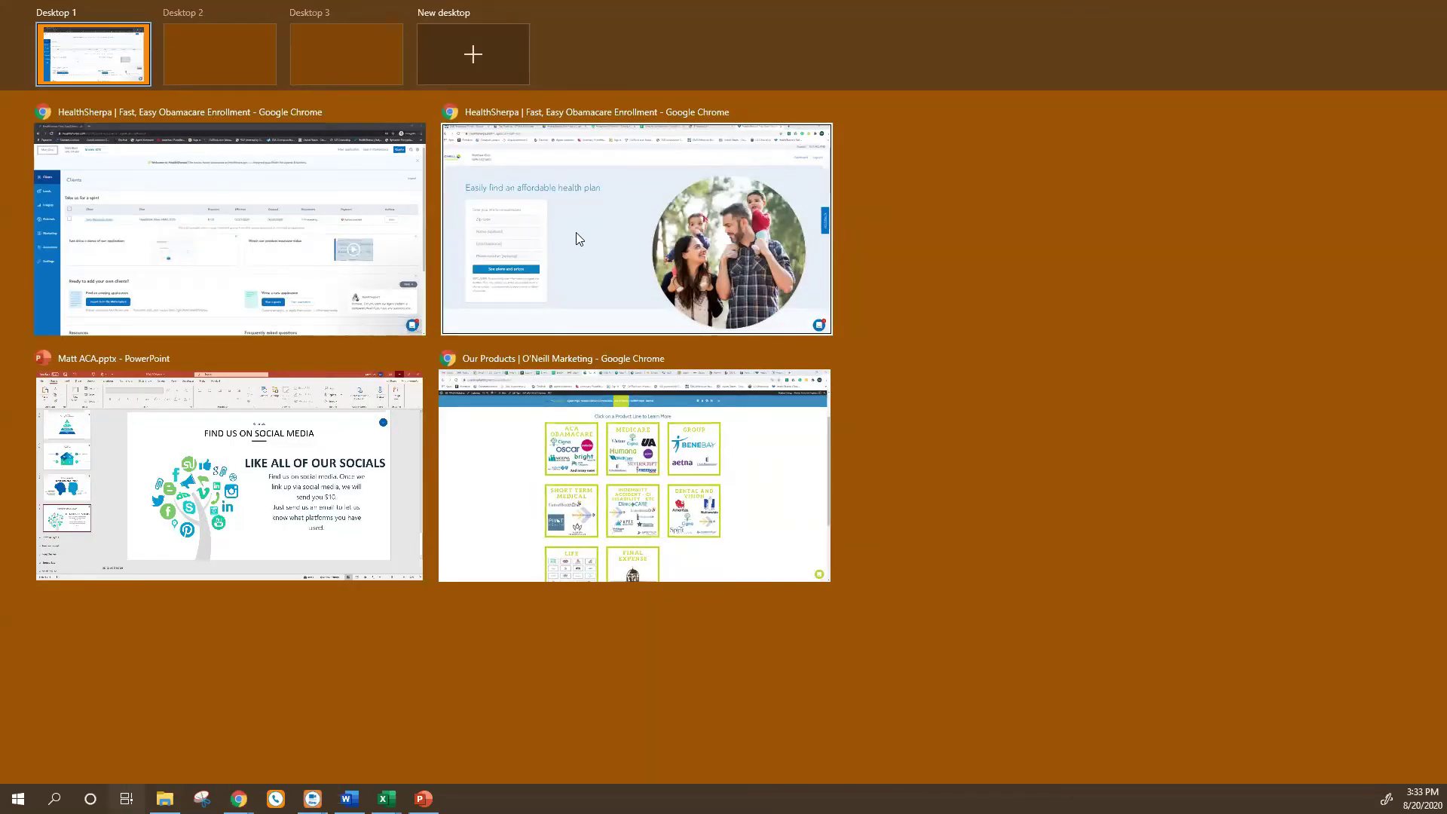
{"action": "left_click", "coordinate": [584, 234]}
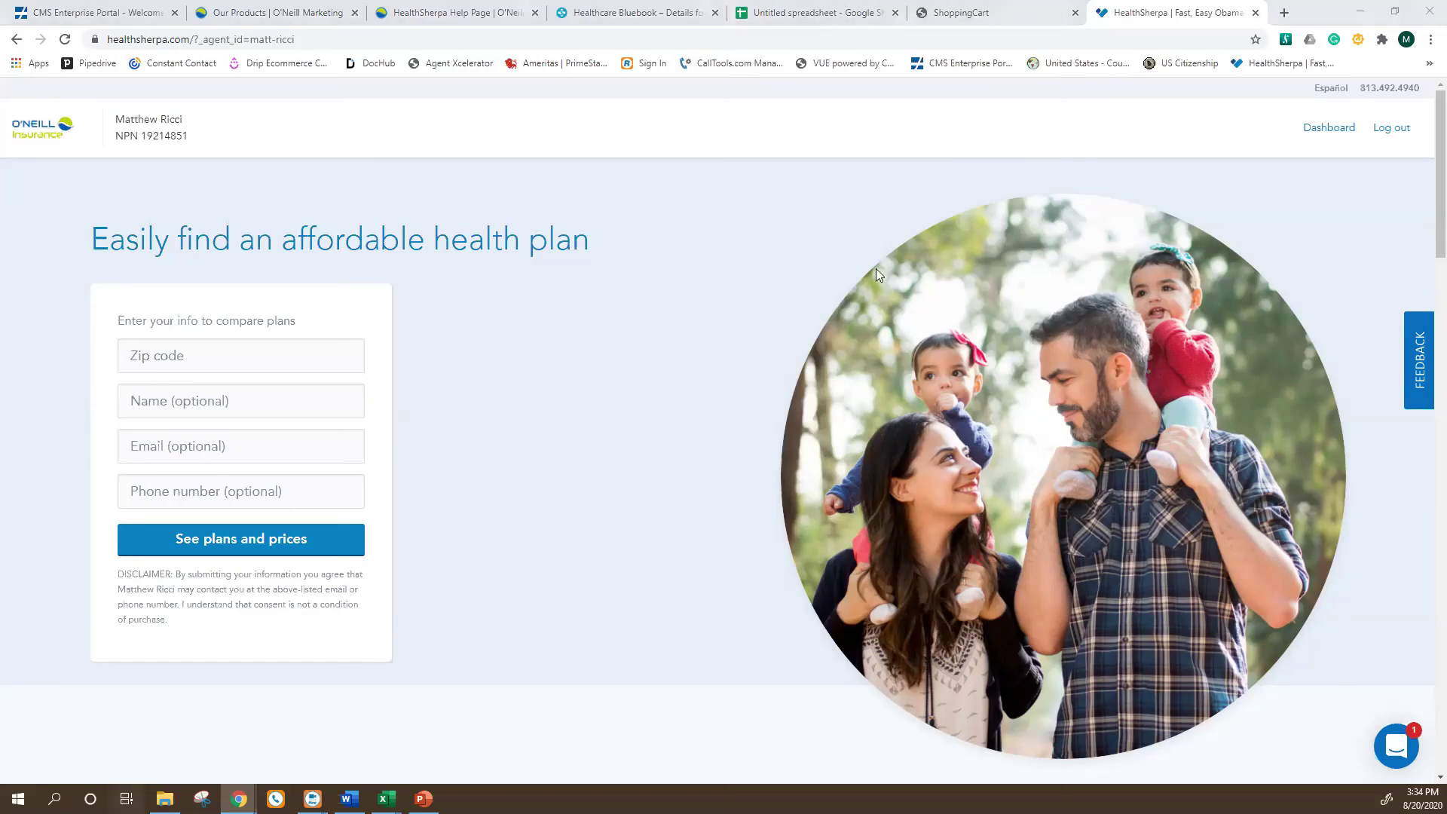
{"action": "key", "text": "super+Tab"}
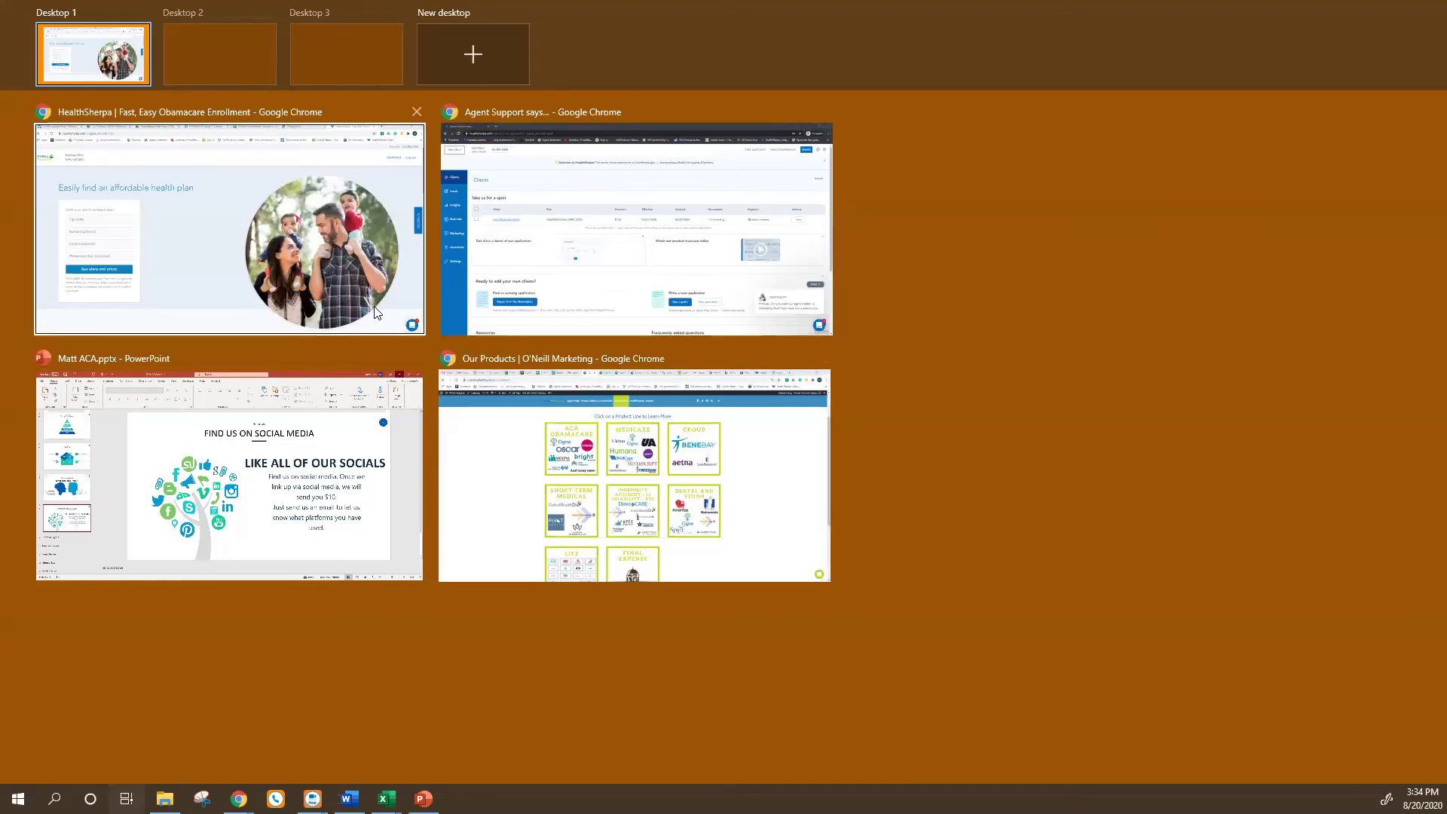
{"action": "left_click", "coordinate": [192, 197]}
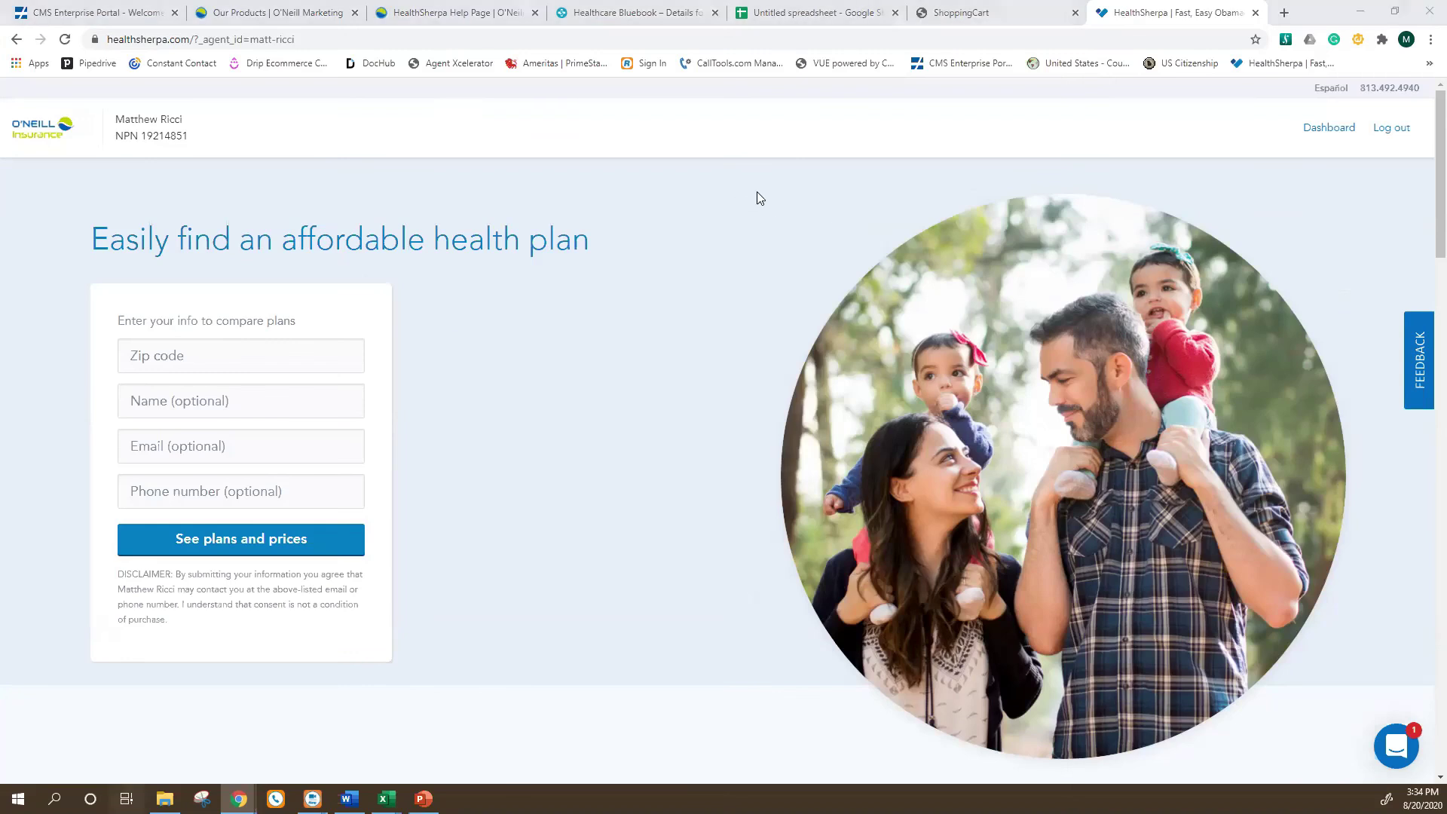
{"action": "key", "text": "super+Tab"}
{"action": "left_click", "coordinate": [656, 249]}
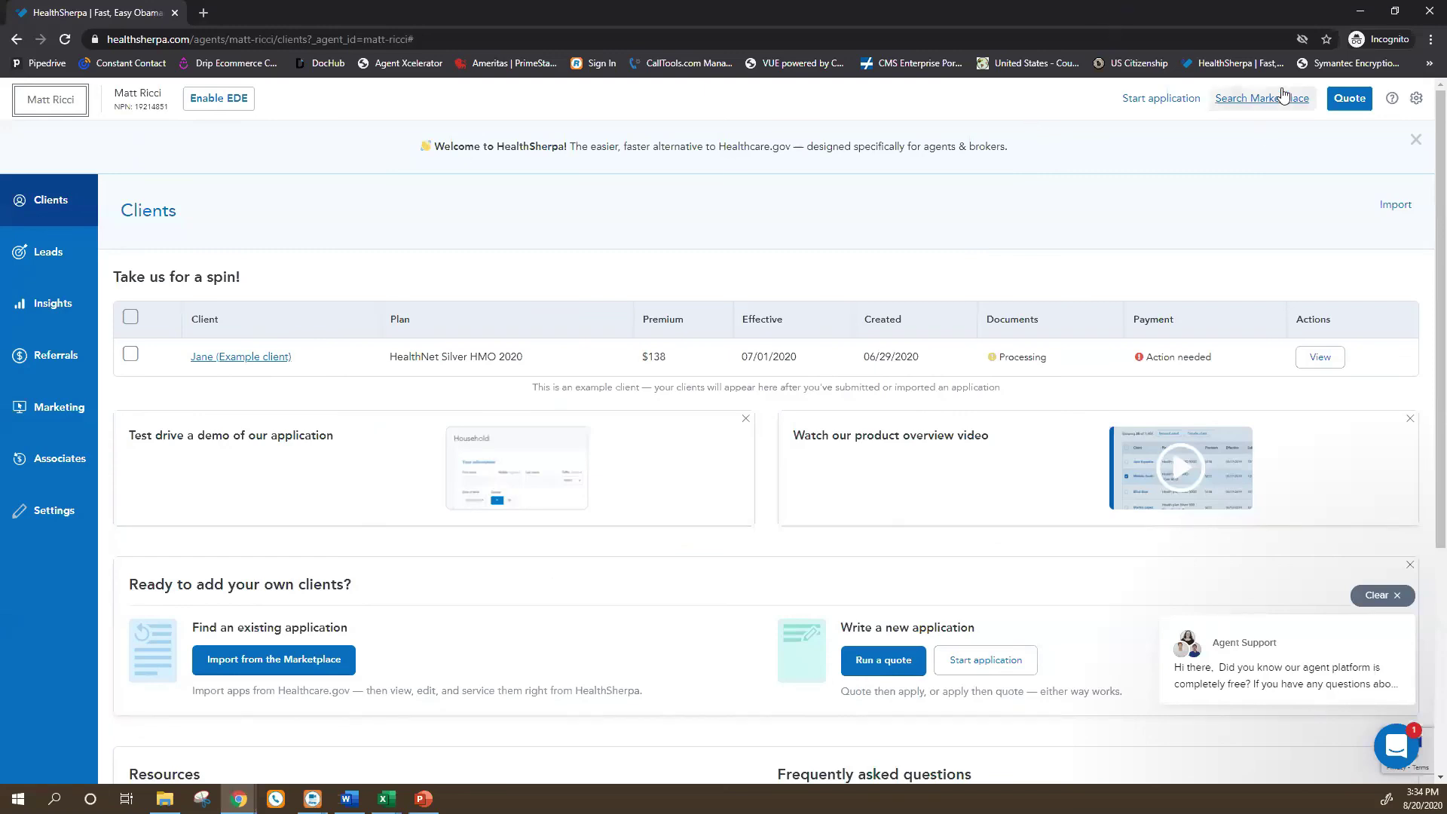
Quote plans for zip 33436 with 12760 household income and open the Molina Core Care Bronze 1 benefits.
{"action": "left_click", "coordinate": [1349, 98]}
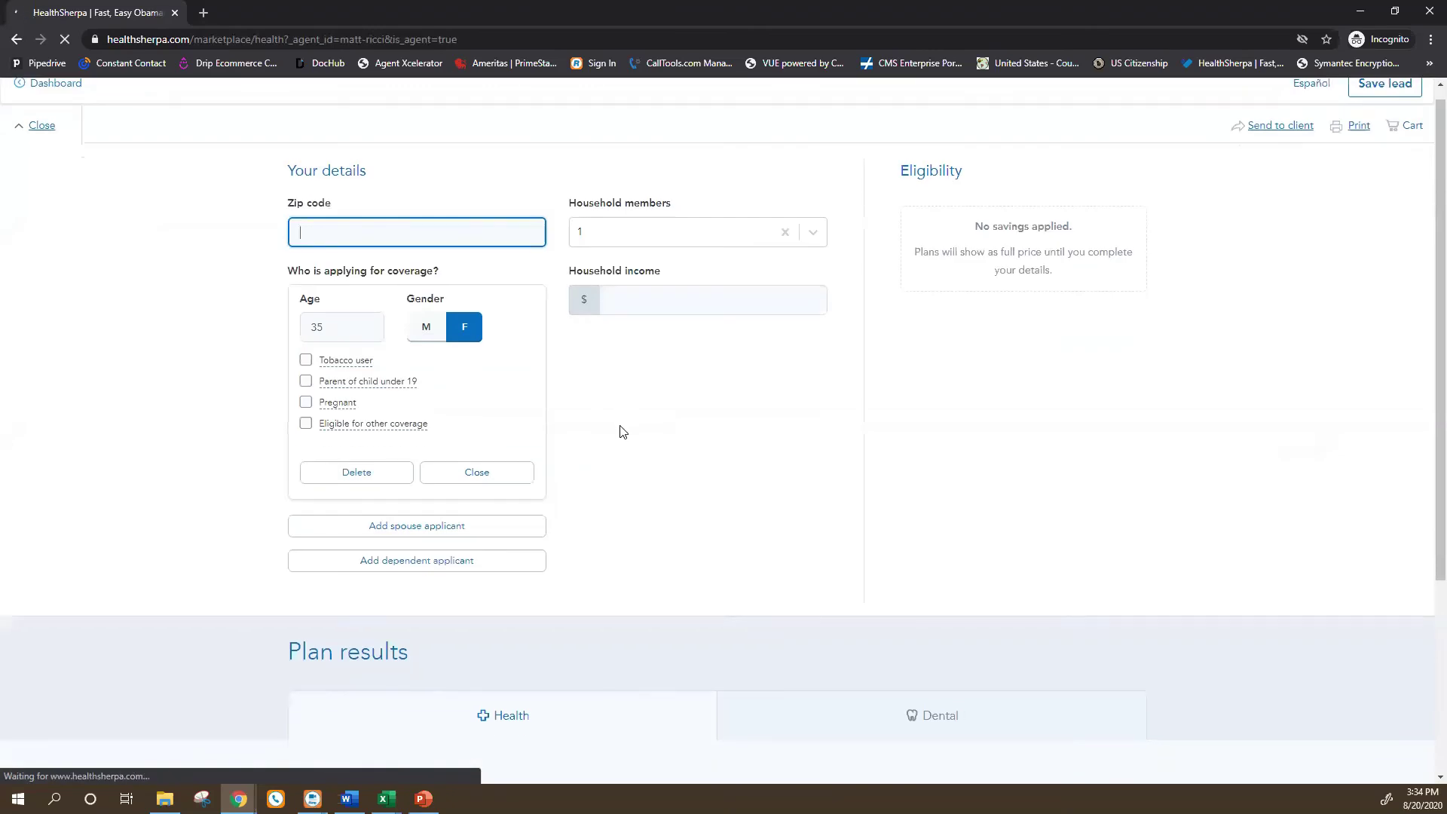
{"action": "scroll", "coordinate": [623, 433], "scroll_direction": "down", "scroll_amount": 3}
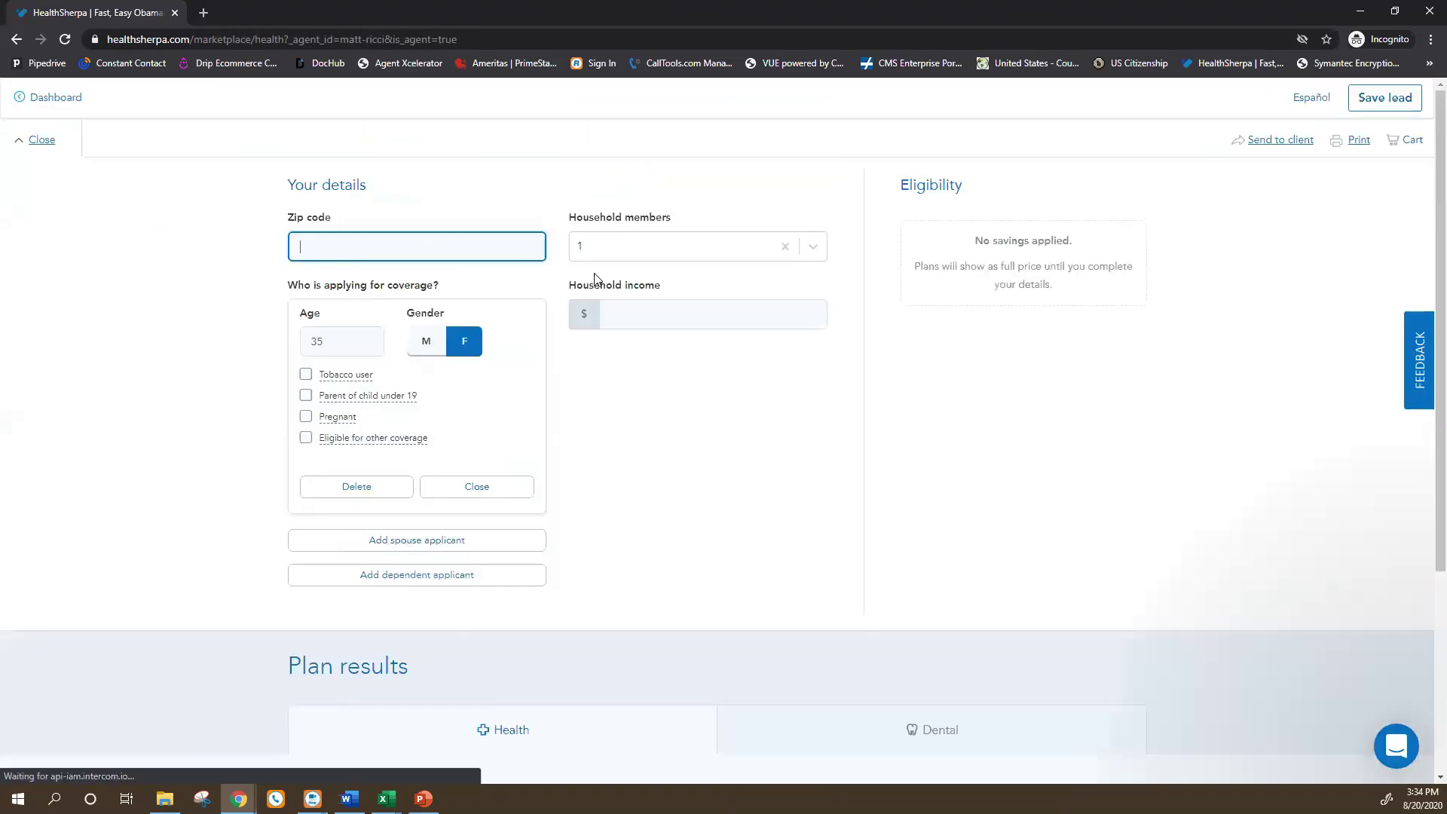
{"action": "type", "text": "33436"}
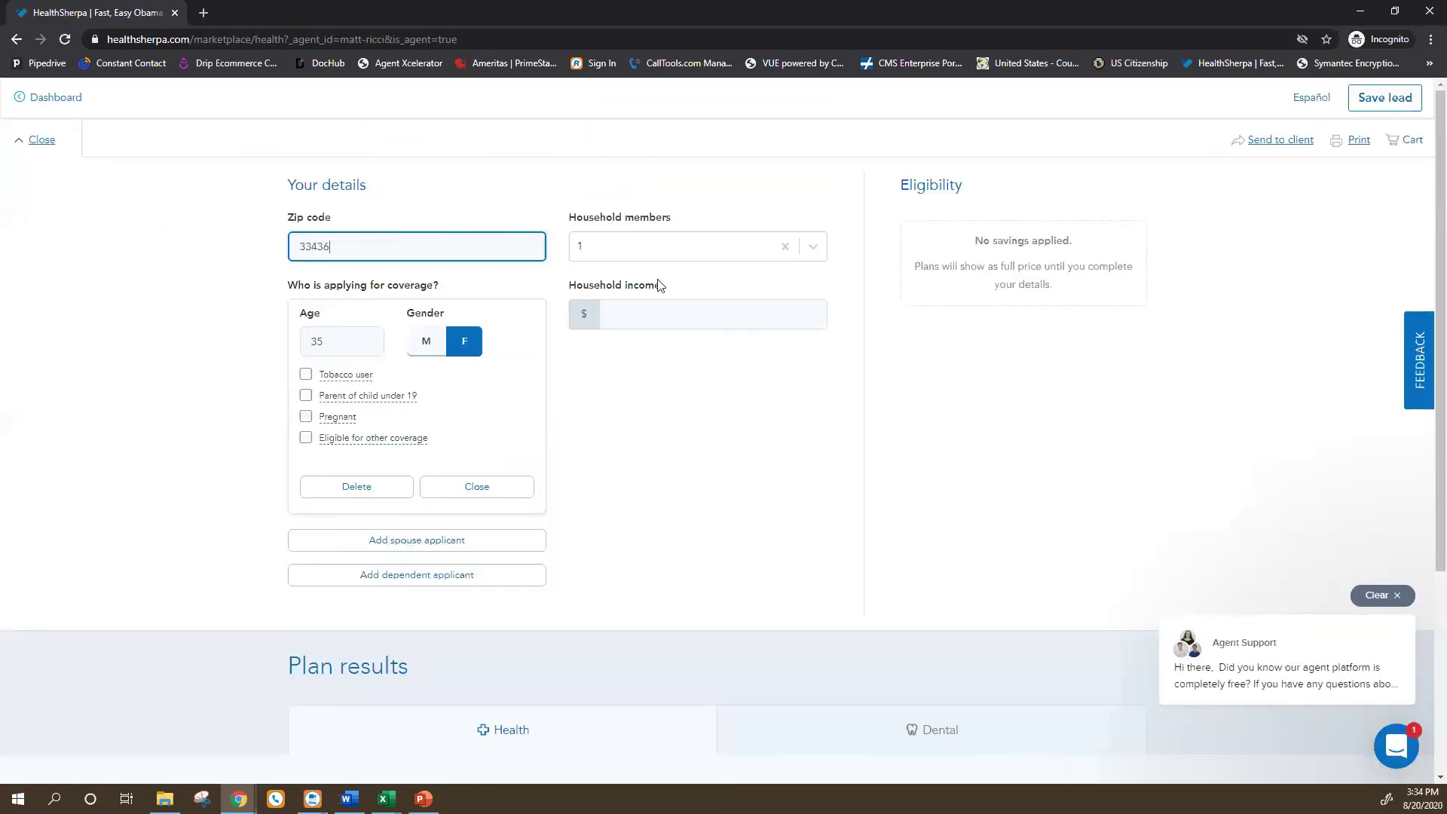
{"action": "left_click", "coordinate": [646, 319]}
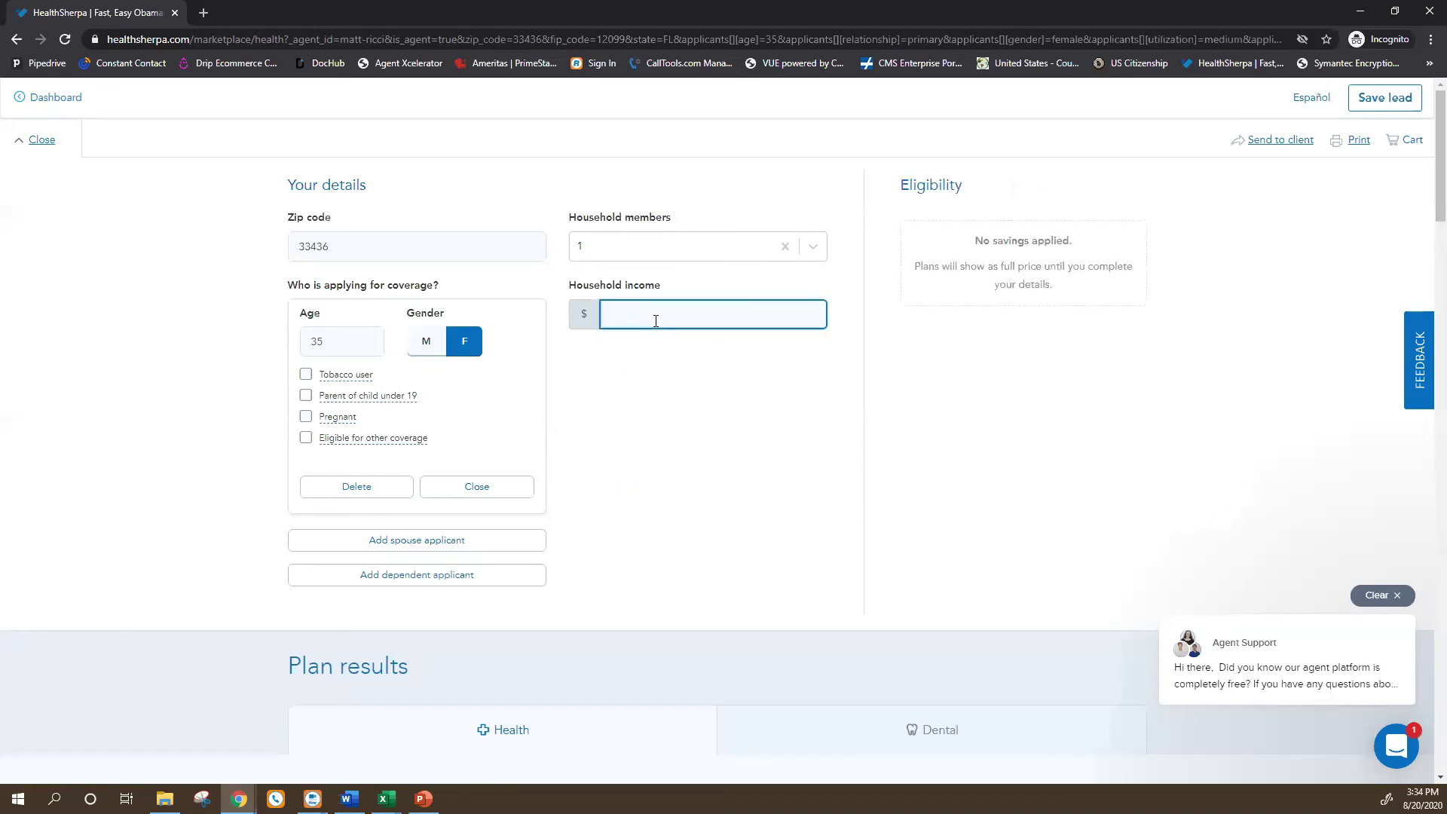
{"action": "type", "text": "12760"}
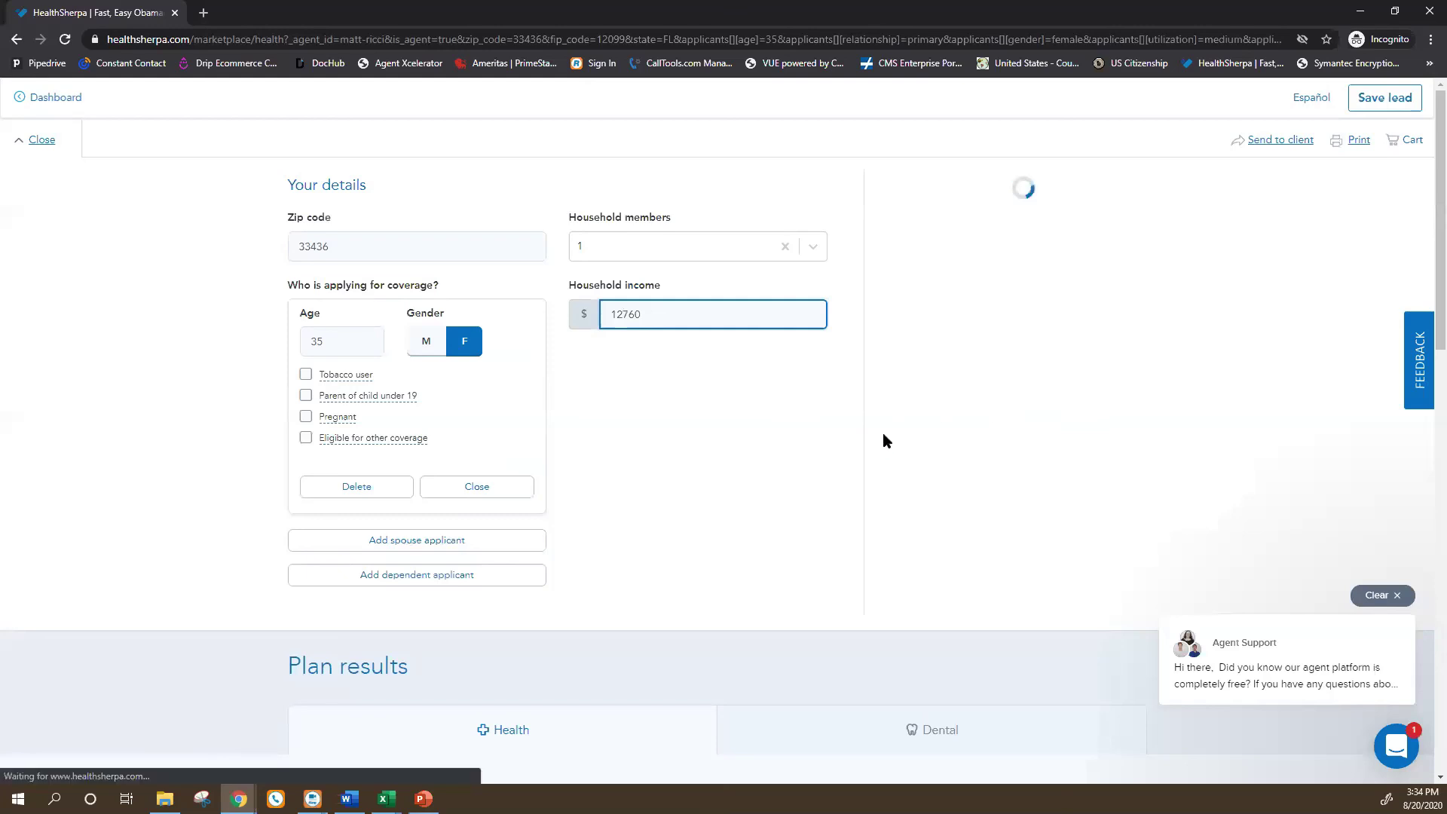
{"action": "scroll", "coordinate": [785, 459], "scroll_direction": "down", "scroll_amount": 8}
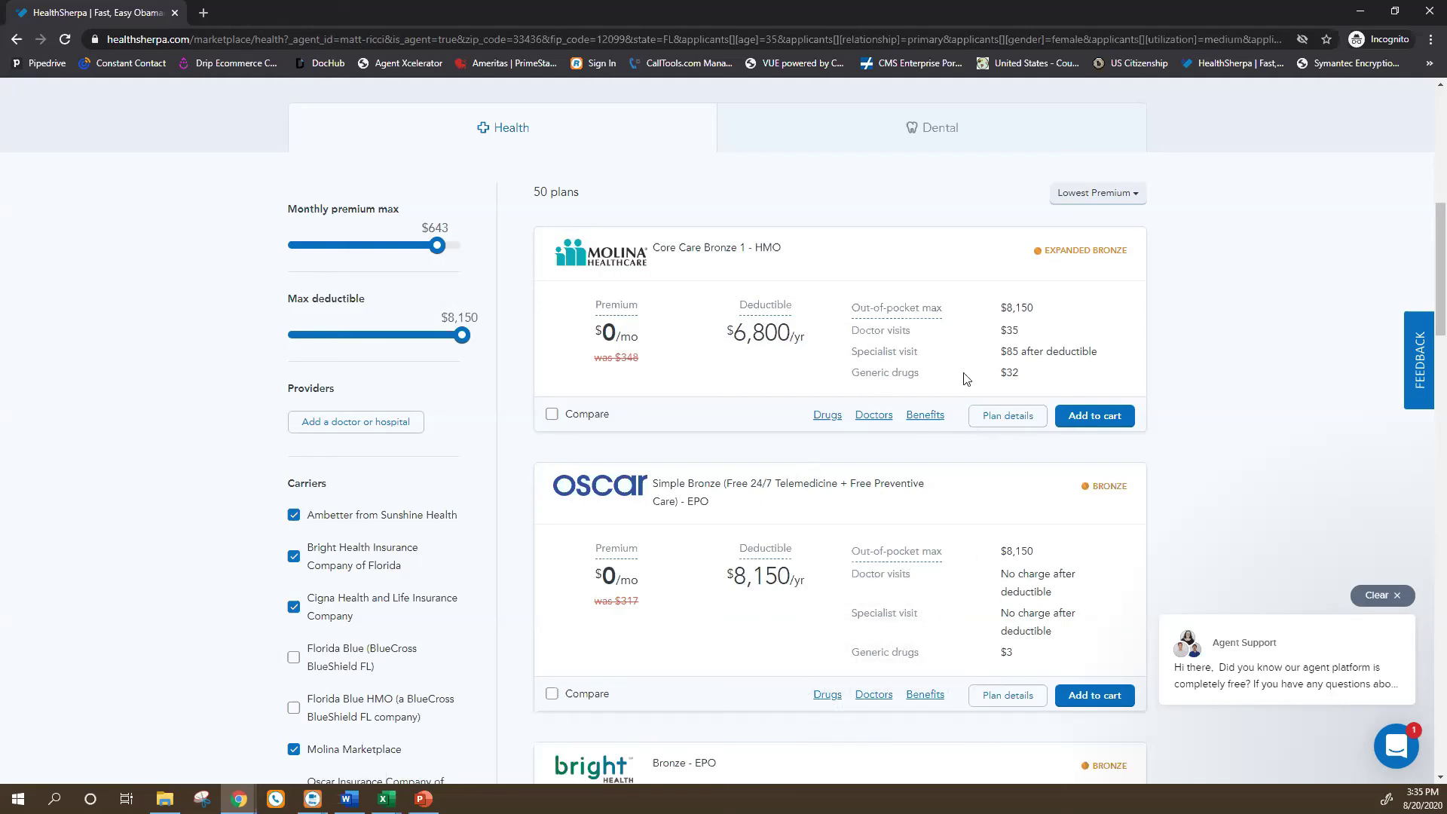
{"action": "left_click", "coordinate": [927, 417]}
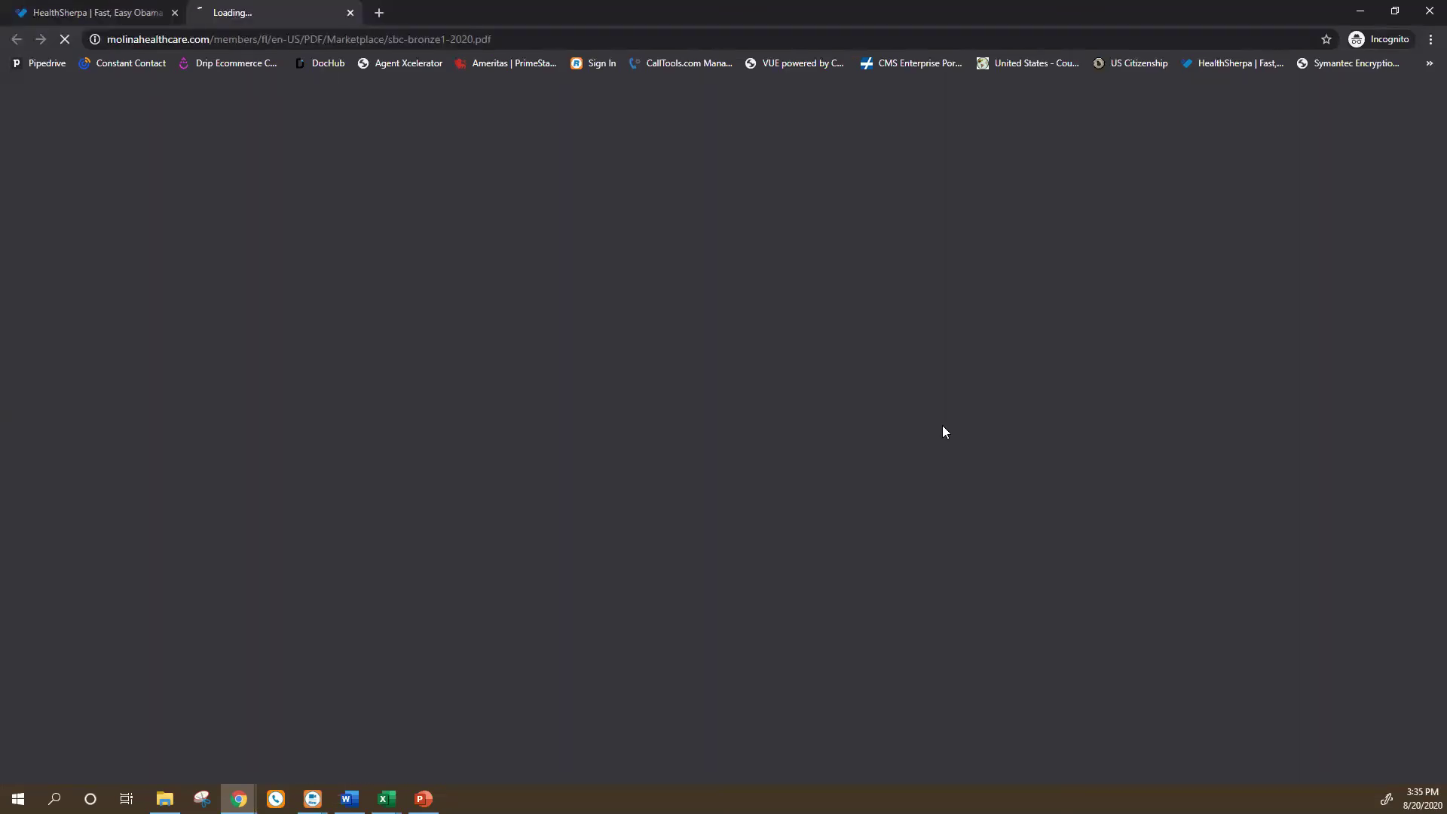